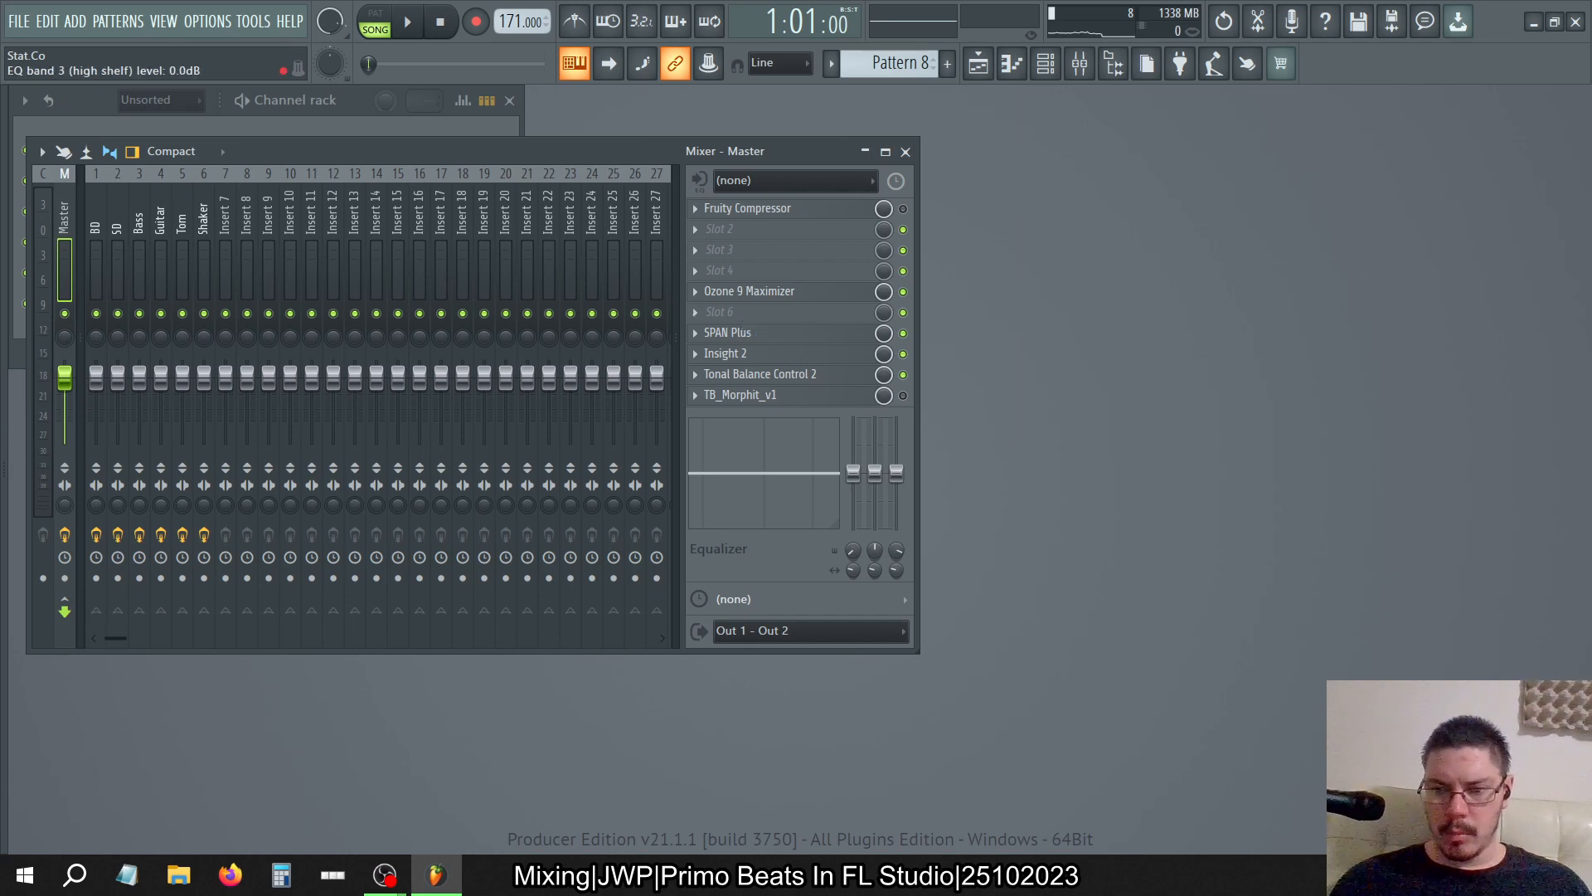
Open the Windows Bluetooth & other devices settings from the quick actions
{"action": "right_click", "coordinate": [1442, 878]}
{"action": "left_click", "coordinate": [1442, 871]}
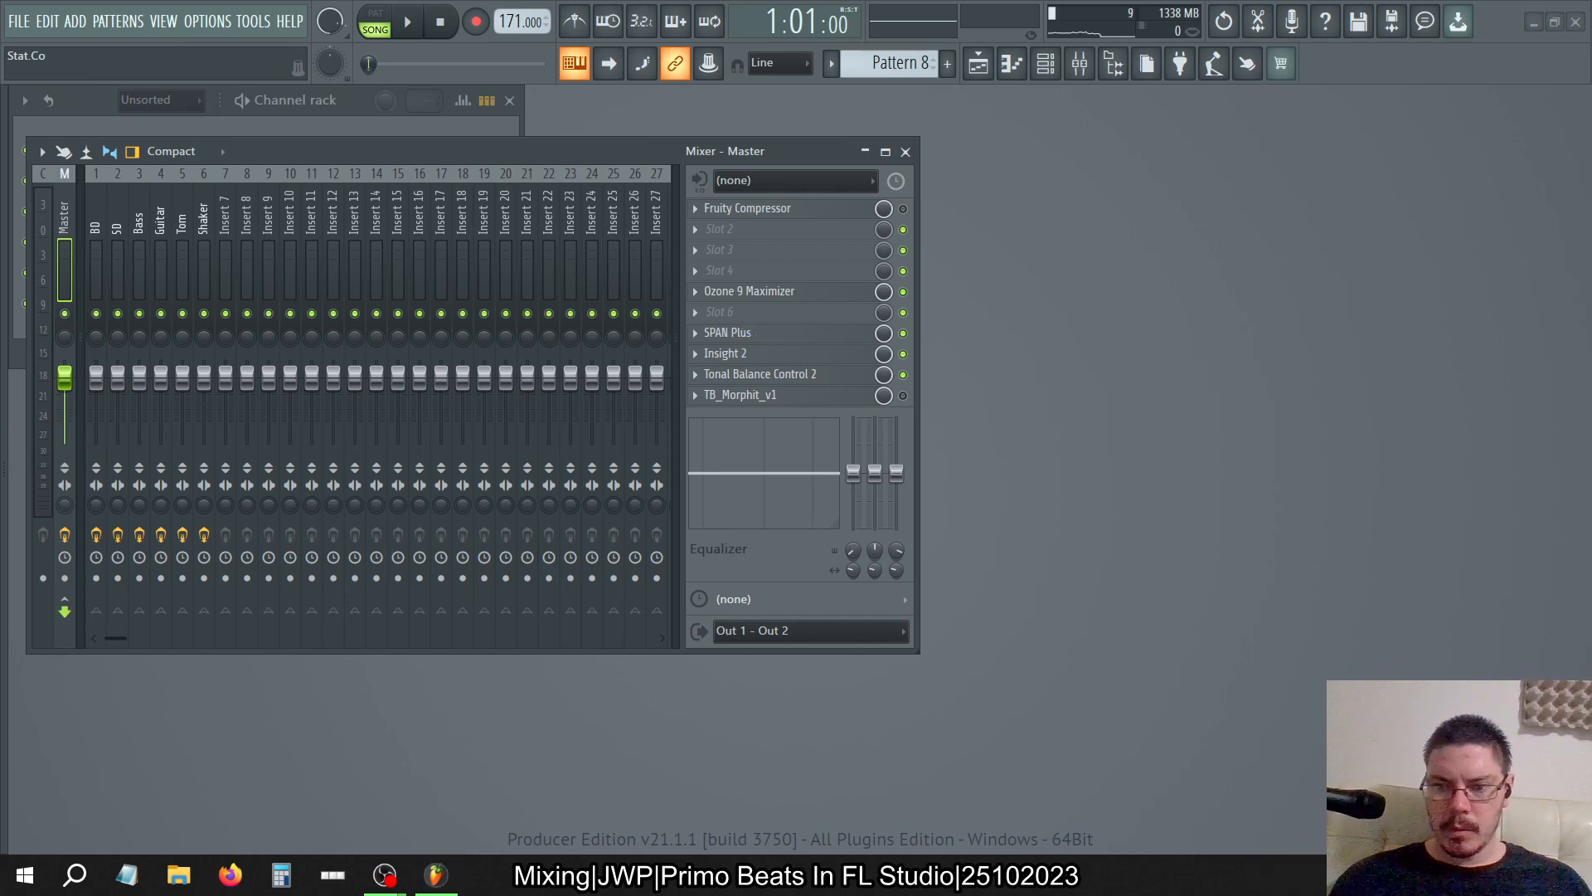
{"action": "left_click", "coordinate": [1573, 876]}
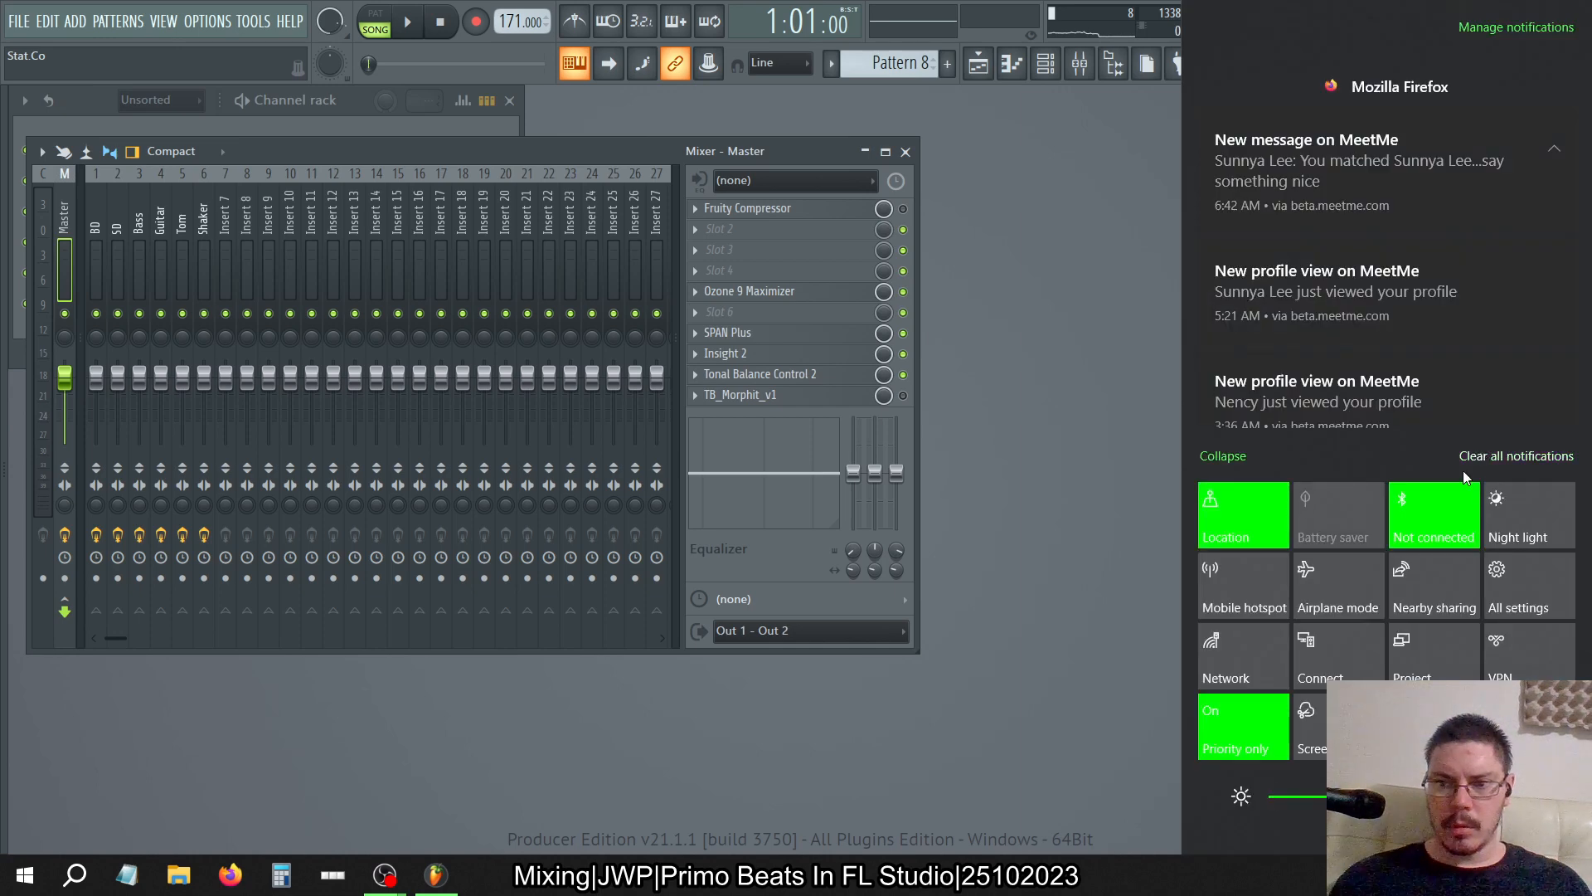
{"action": "right_click", "coordinate": [1450, 487]}
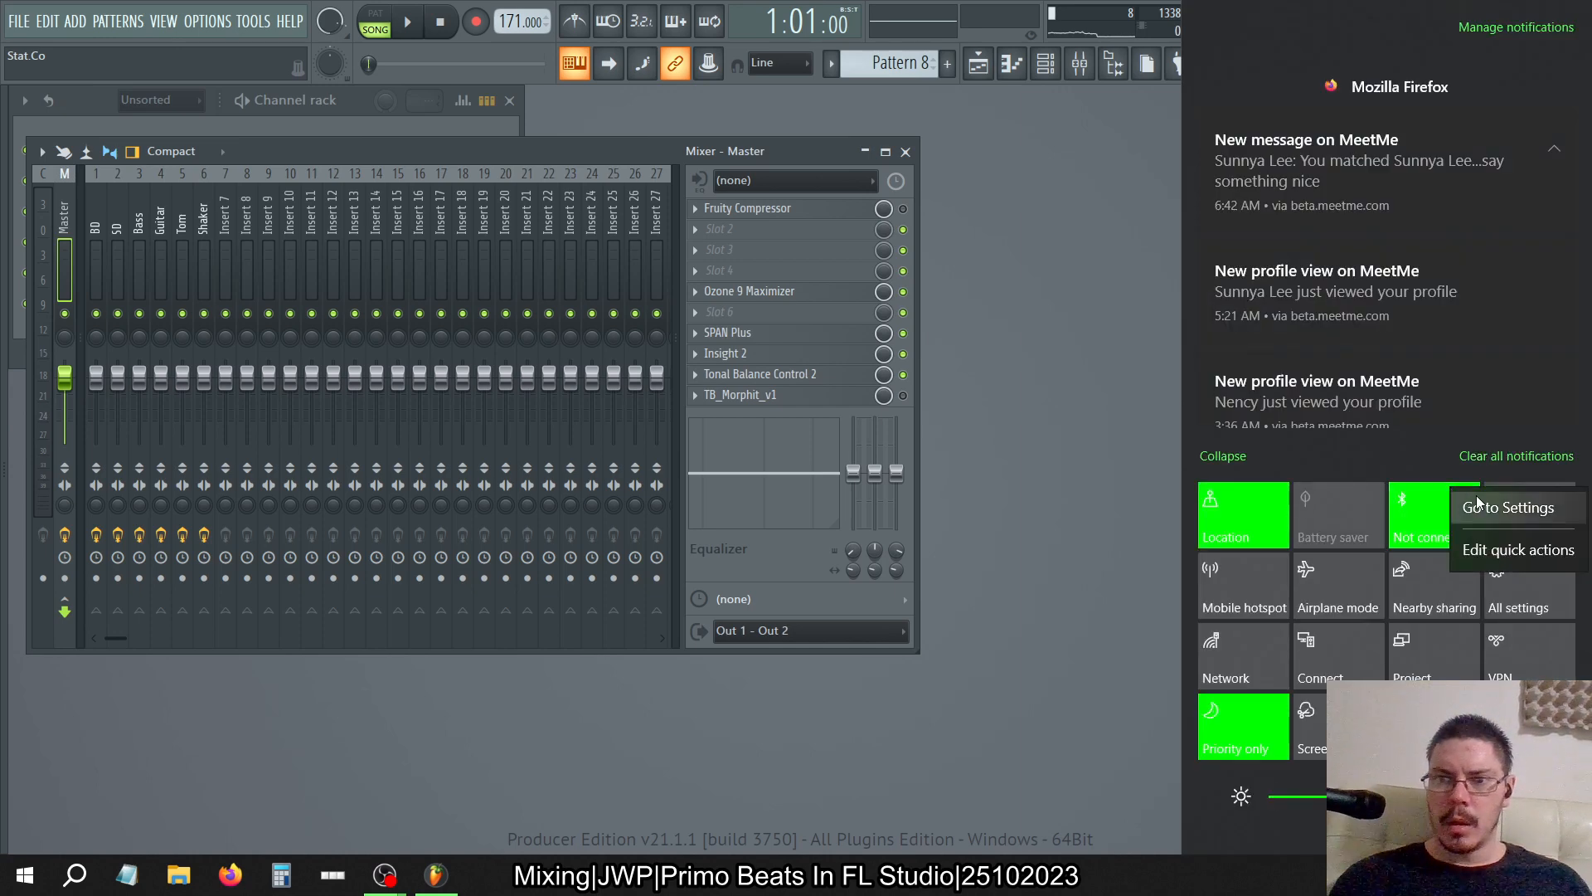
{"action": "left_click", "coordinate": [1476, 495]}
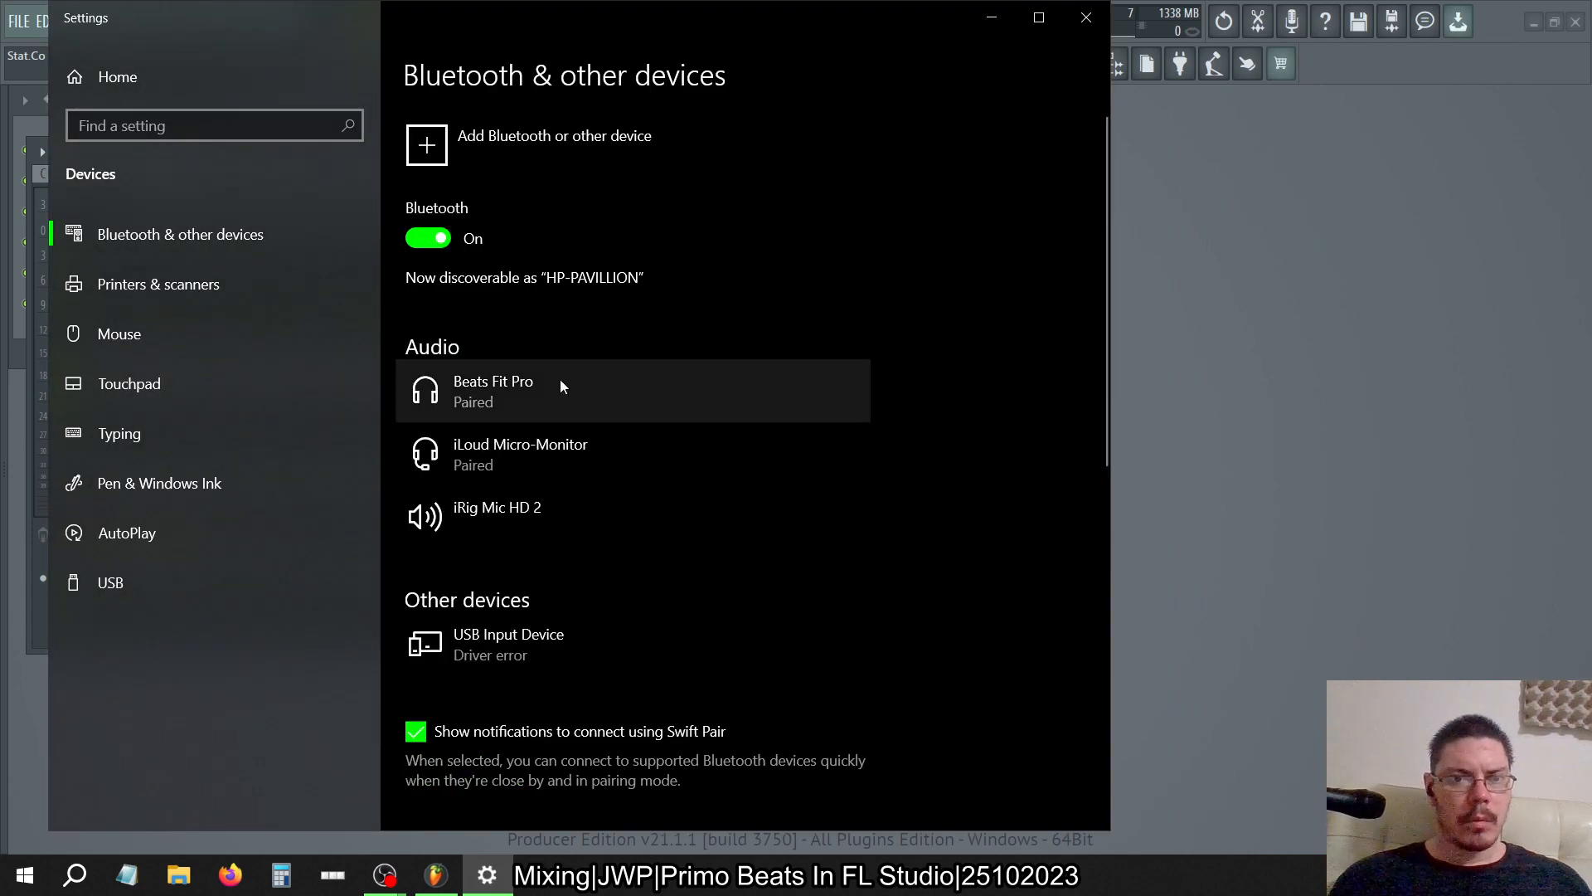
Connect the Beats Fit Pro headphones over Bluetooth and check the active sound output device
{"action": "left_click", "coordinate": [539, 394]}
{"action": "left_click", "coordinate": [668, 459]}
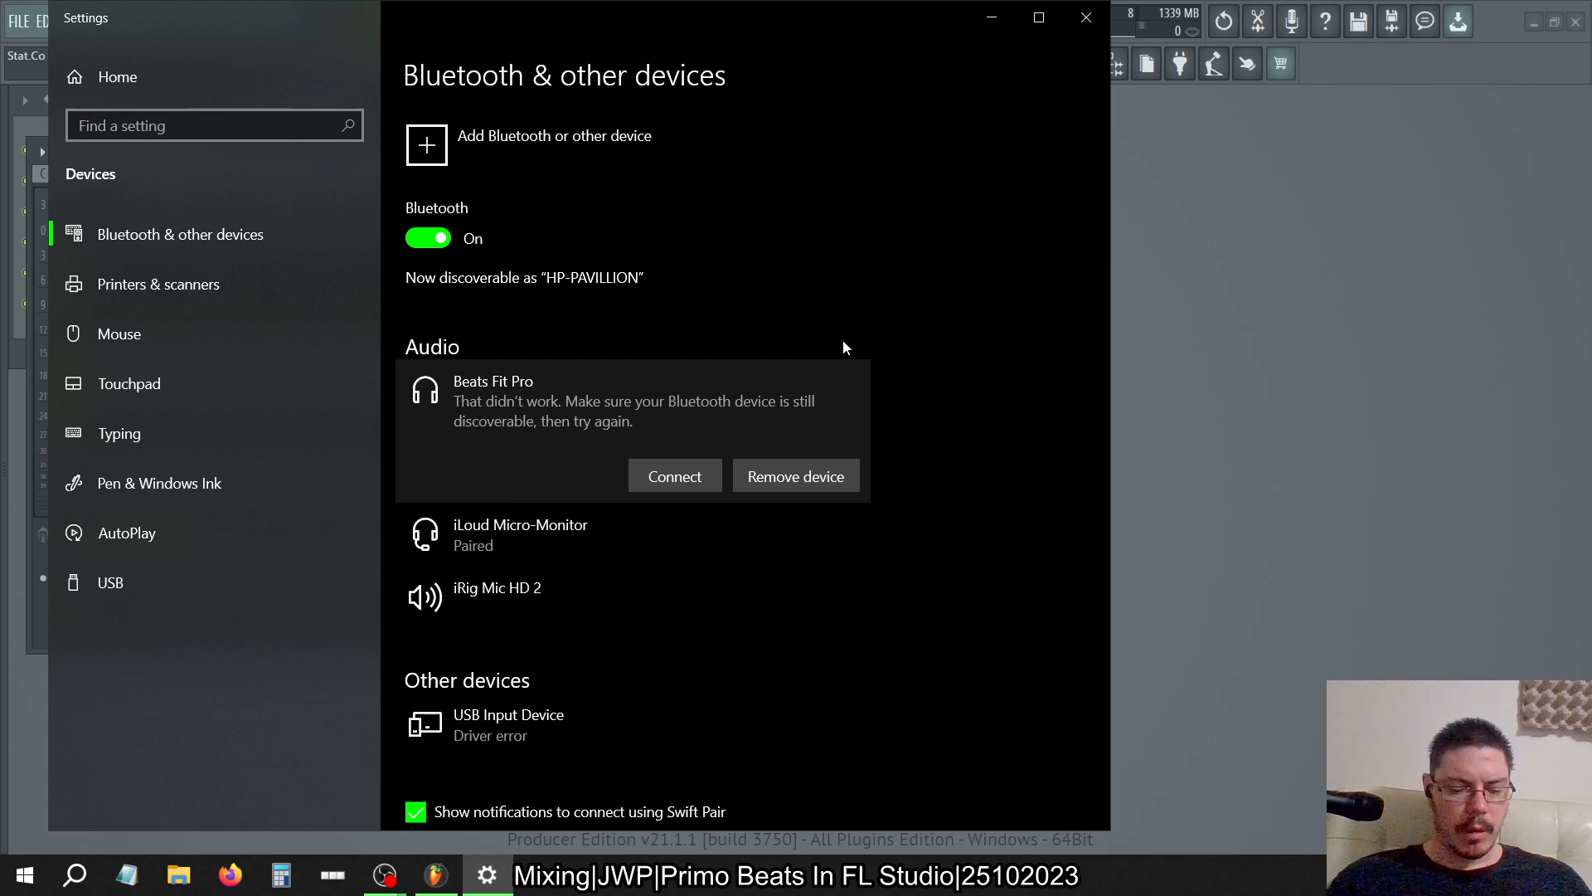
{"action": "left_click", "coordinate": [672, 486]}
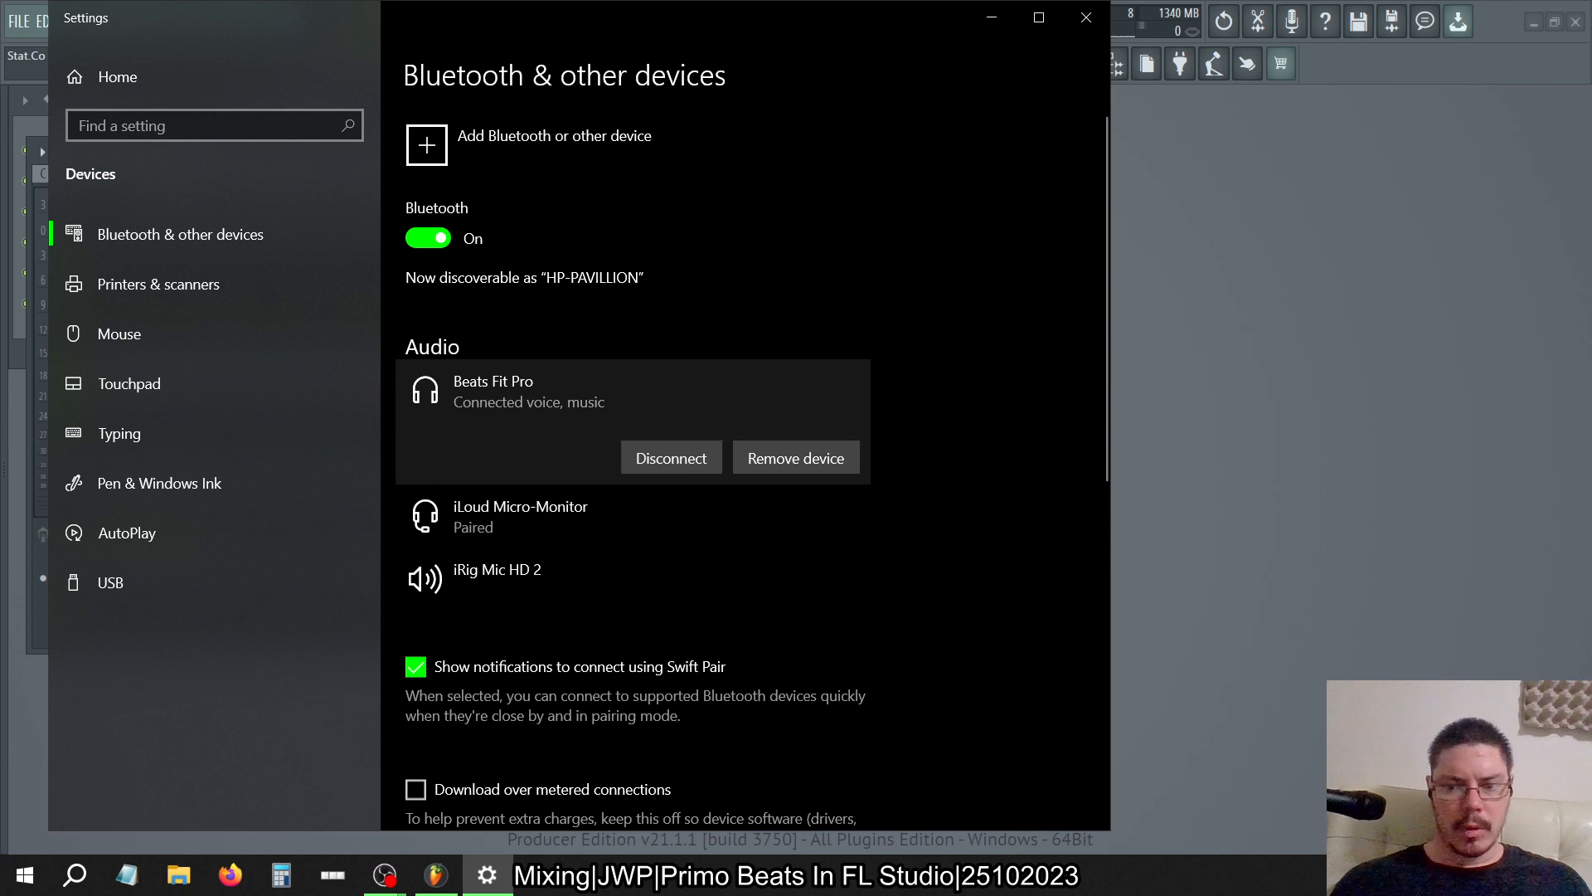
{"action": "left_click", "coordinate": [1441, 875]}
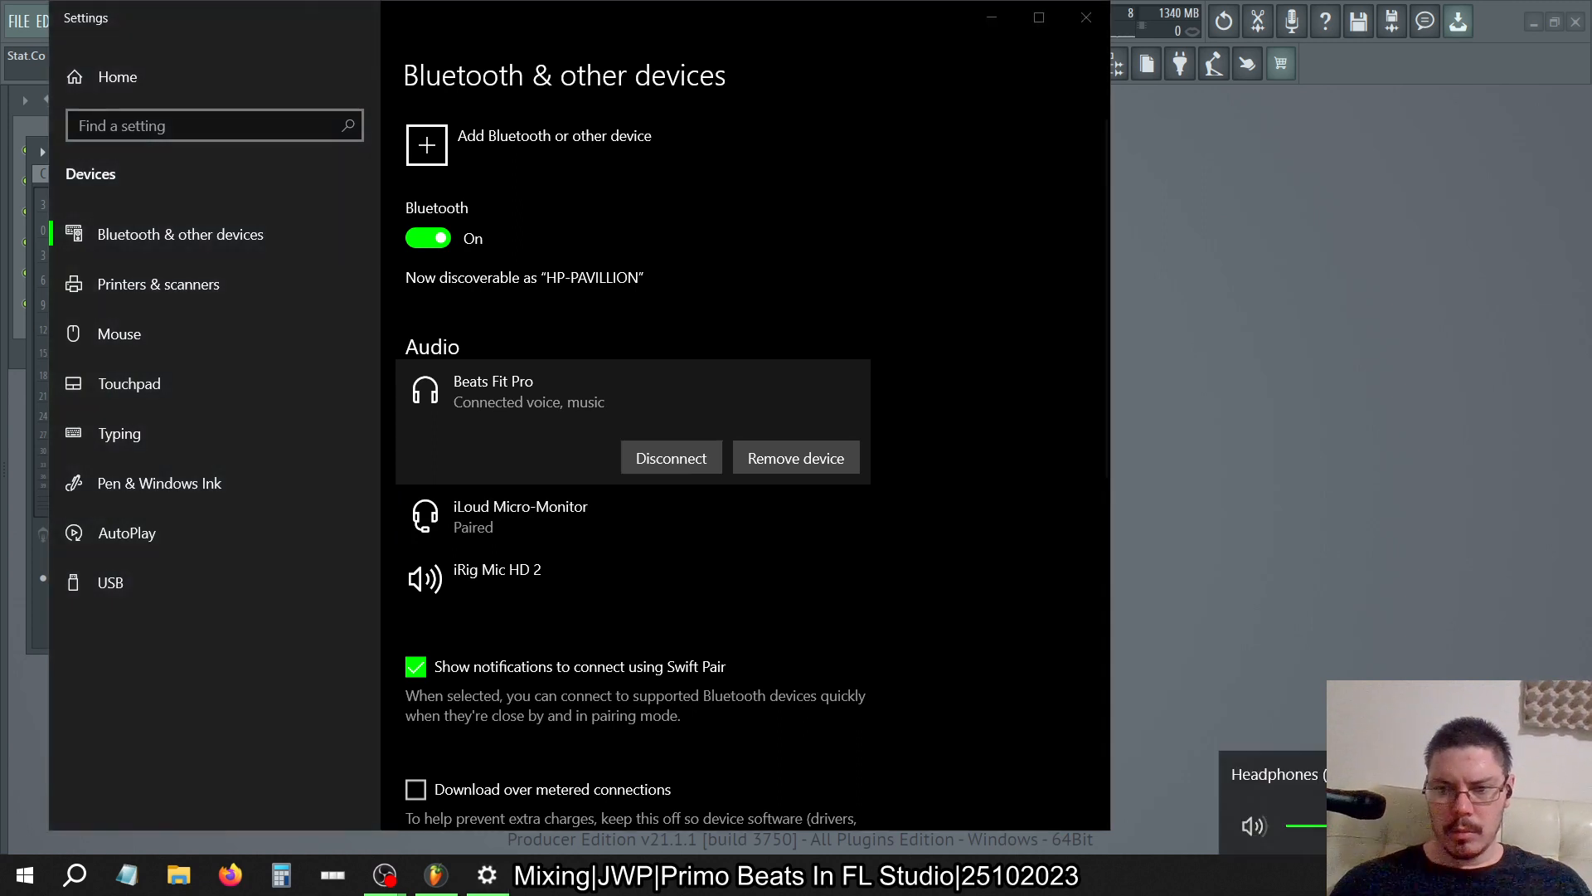
Disconnect and reconnect the Beats Fit Pro headphones, and look through the available playback devices
{"action": "left_click", "coordinate": [699, 456]}
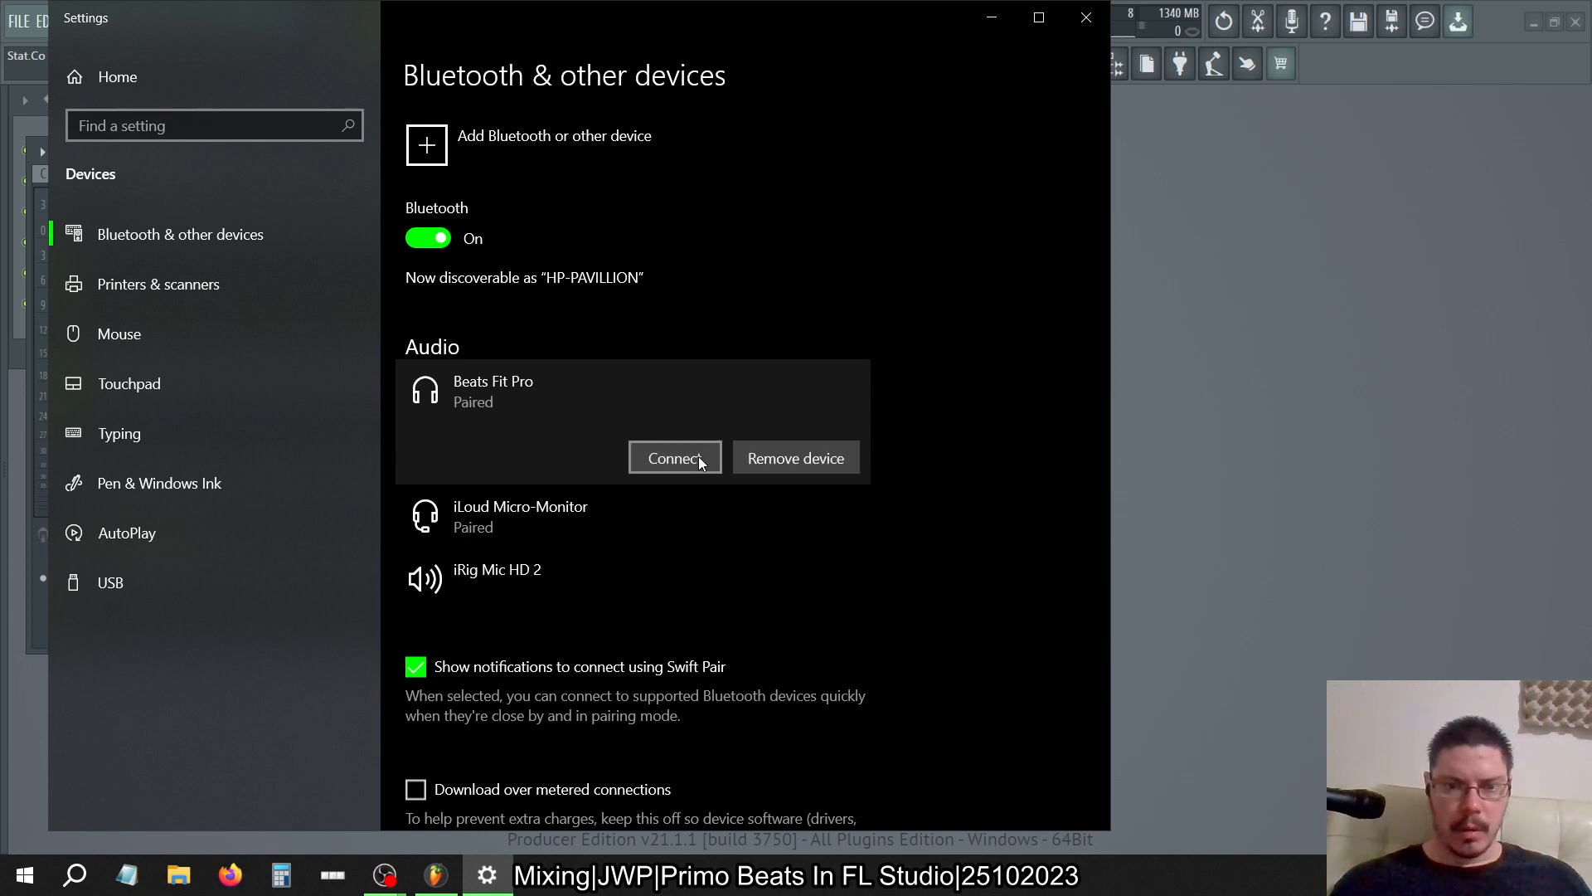
{"action": "left_click", "coordinate": [698, 456]}
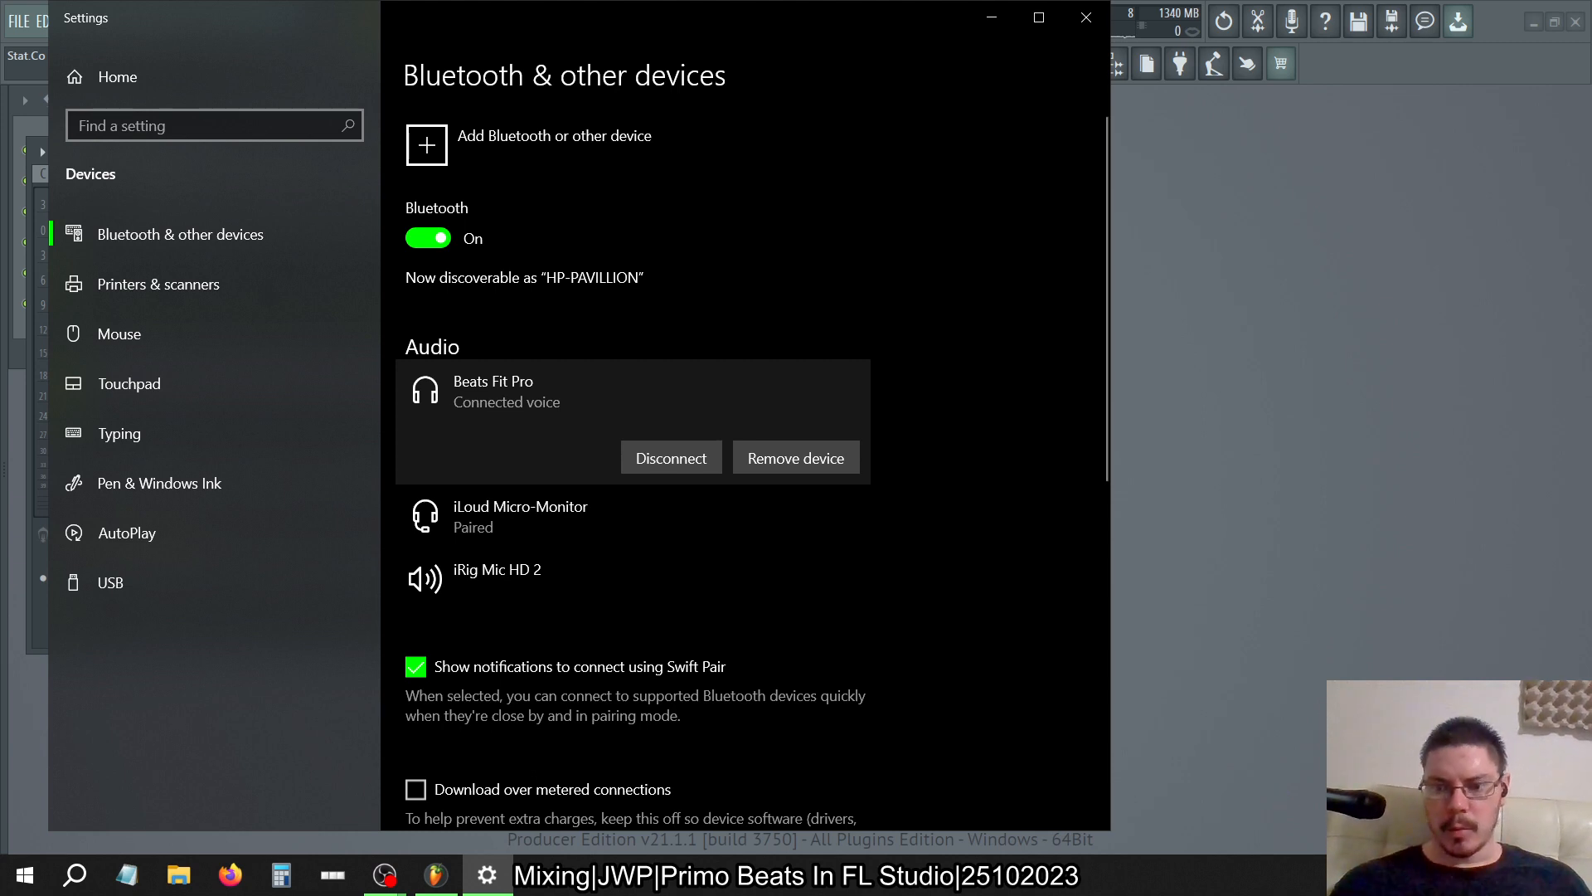
{"action": "left_click", "coordinate": [1416, 875]}
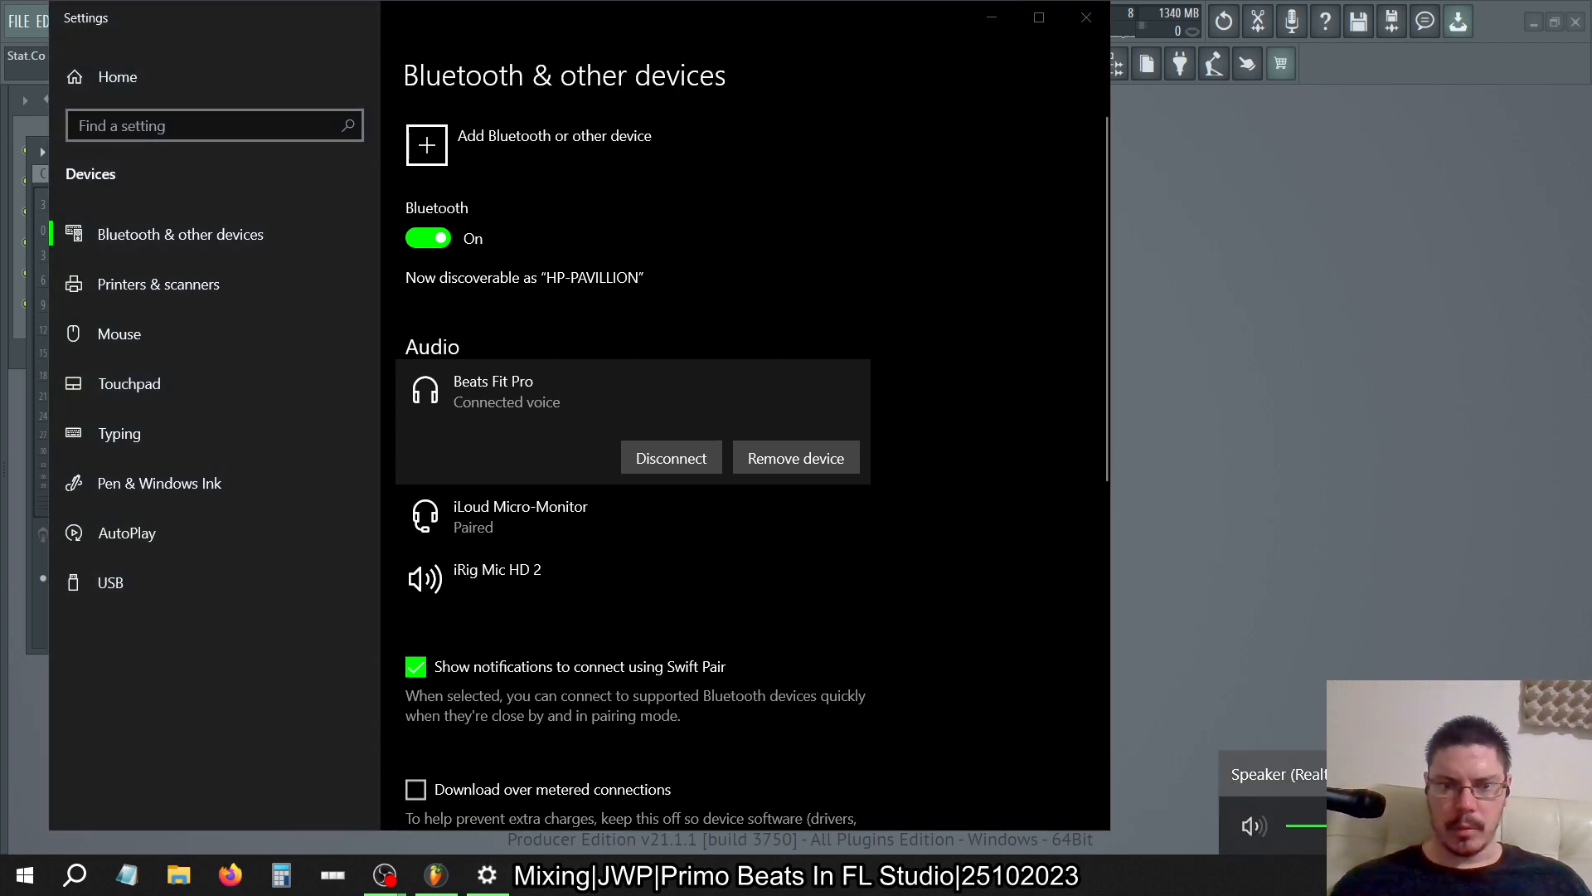
{"action": "left_click", "coordinate": [1442, 774]}
{"action": "scroll", "coordinate": [1443, 695], "scroll_direction": "down", "scroll_amount": 1}
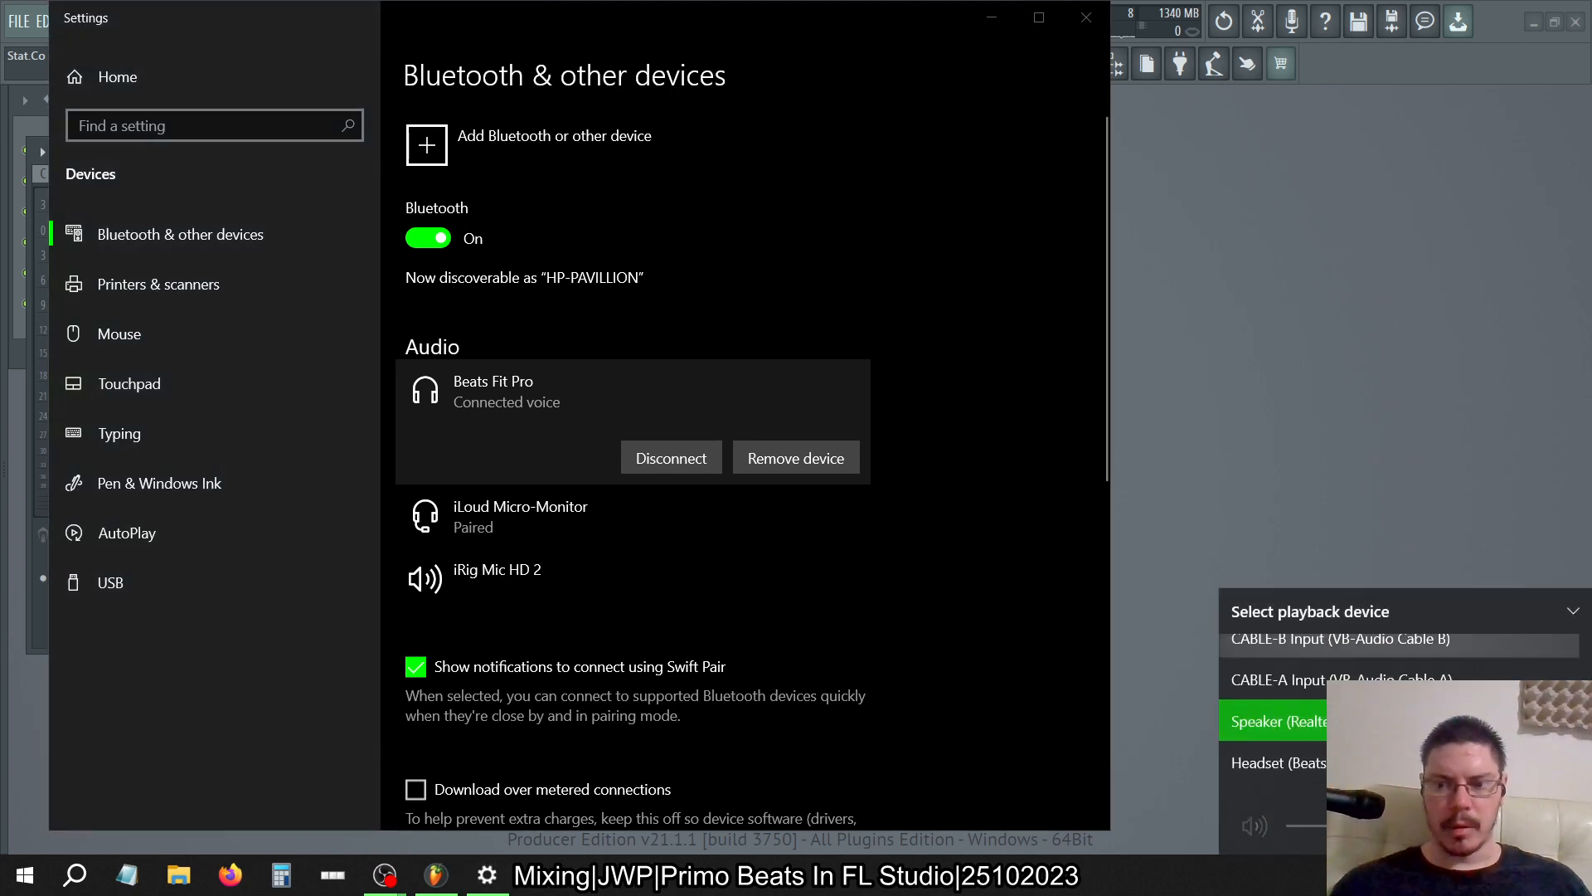
{"action": "scroll", "coordinate": [1277, 713], "scroll_direction": "up", "scroll_amount": 1}
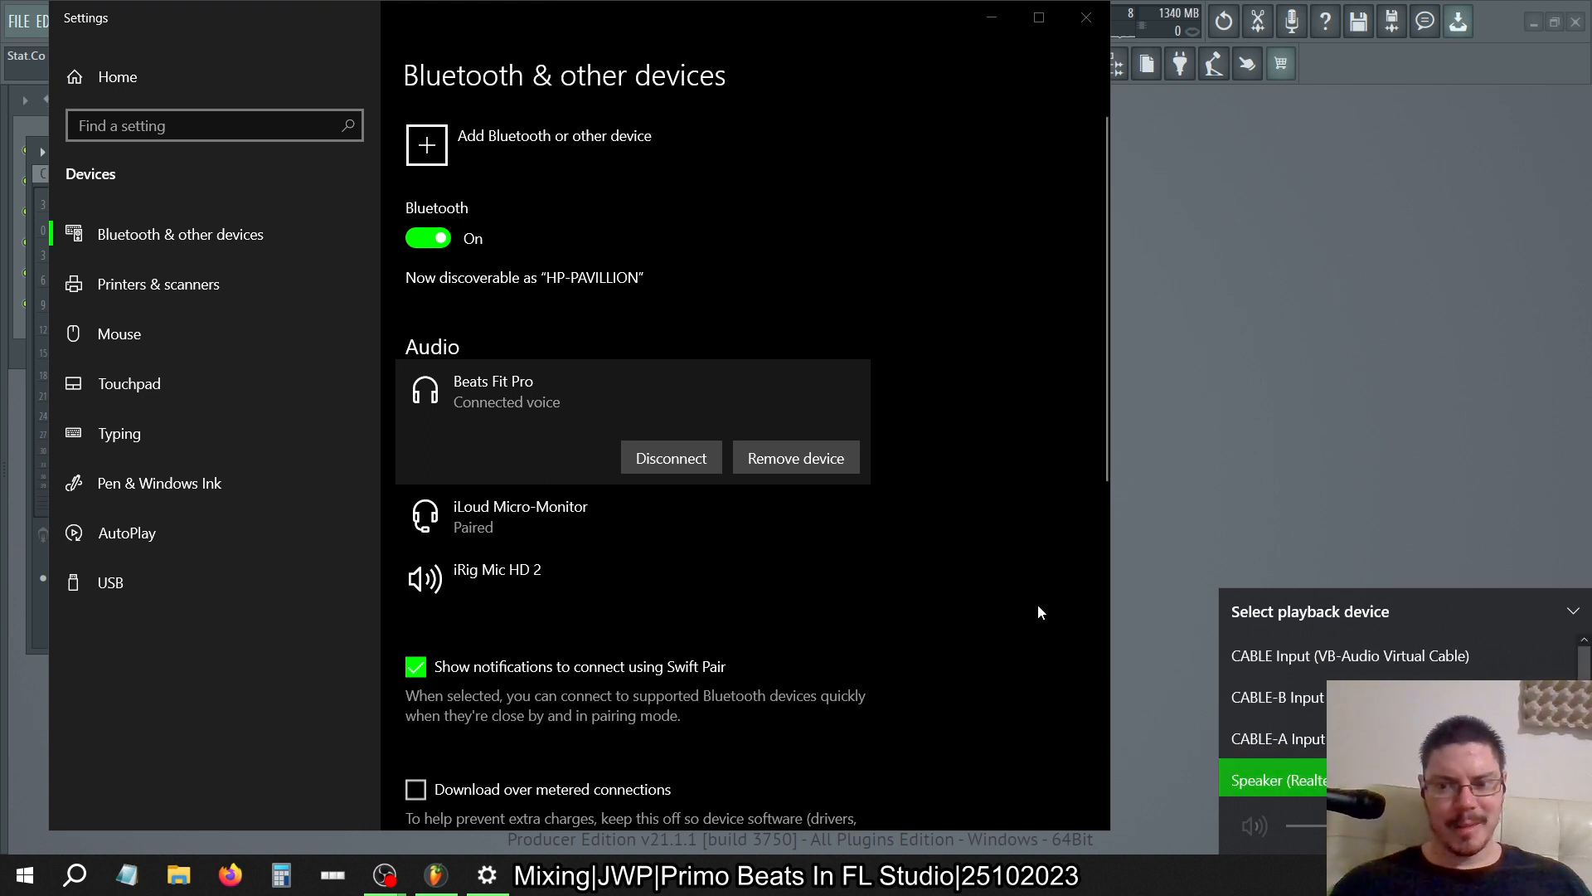
Disconnect and reconnect the Beats Fit Pro headphones until both voice and music are connected, and close the Settings window
{"action": "left_click", "coordinate": [772, 554]}
{"action": "left_click", "coordinate": [709, 434]}
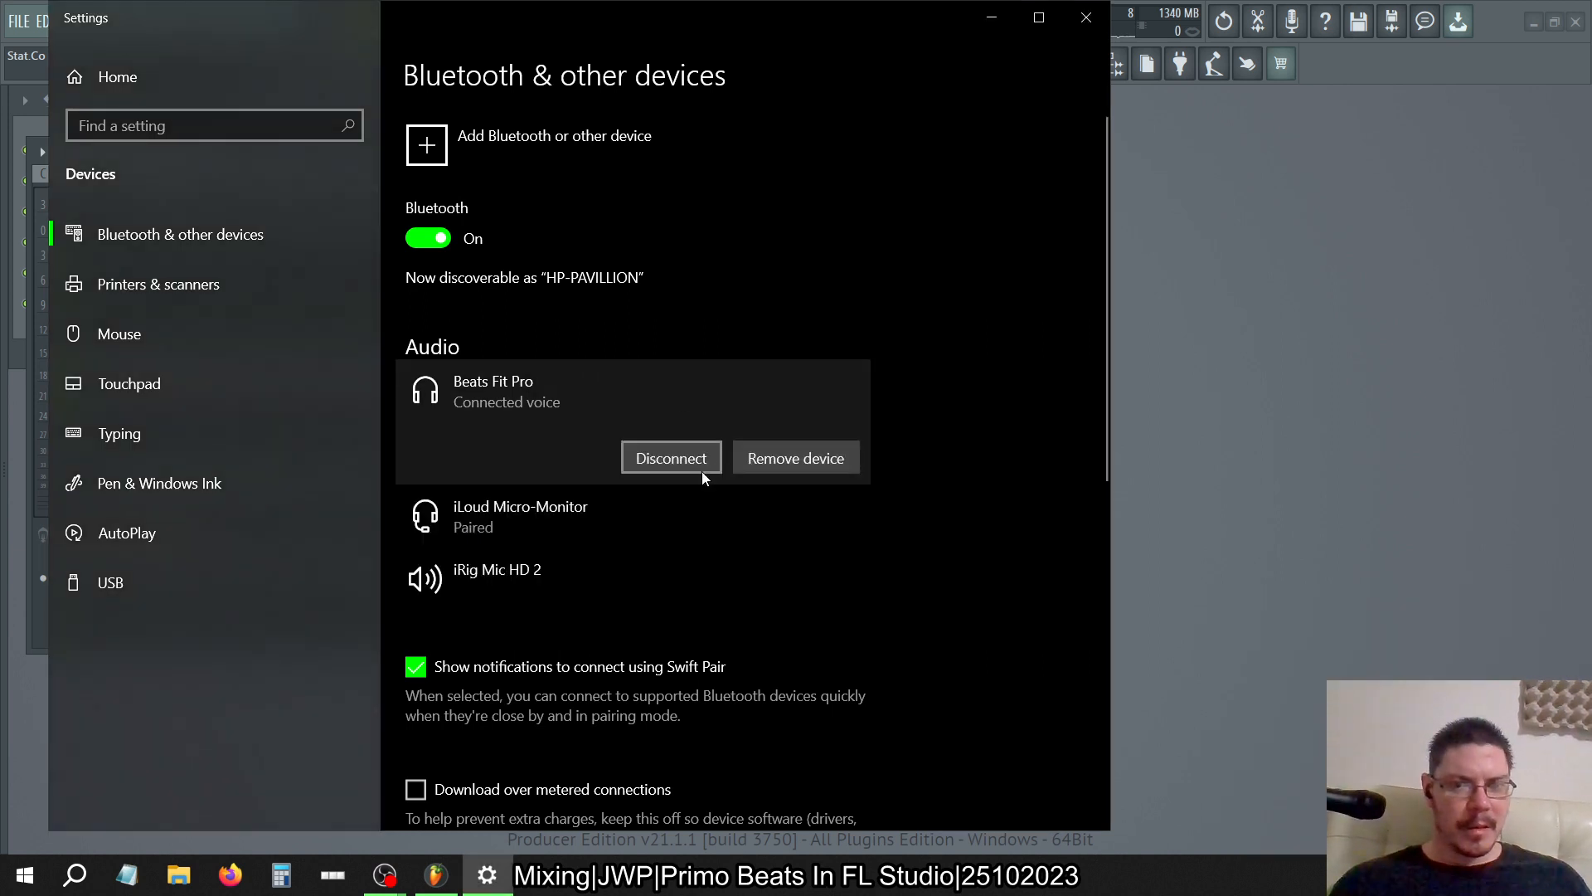
{"action": "left_click", "coordinate": [702, 471]}
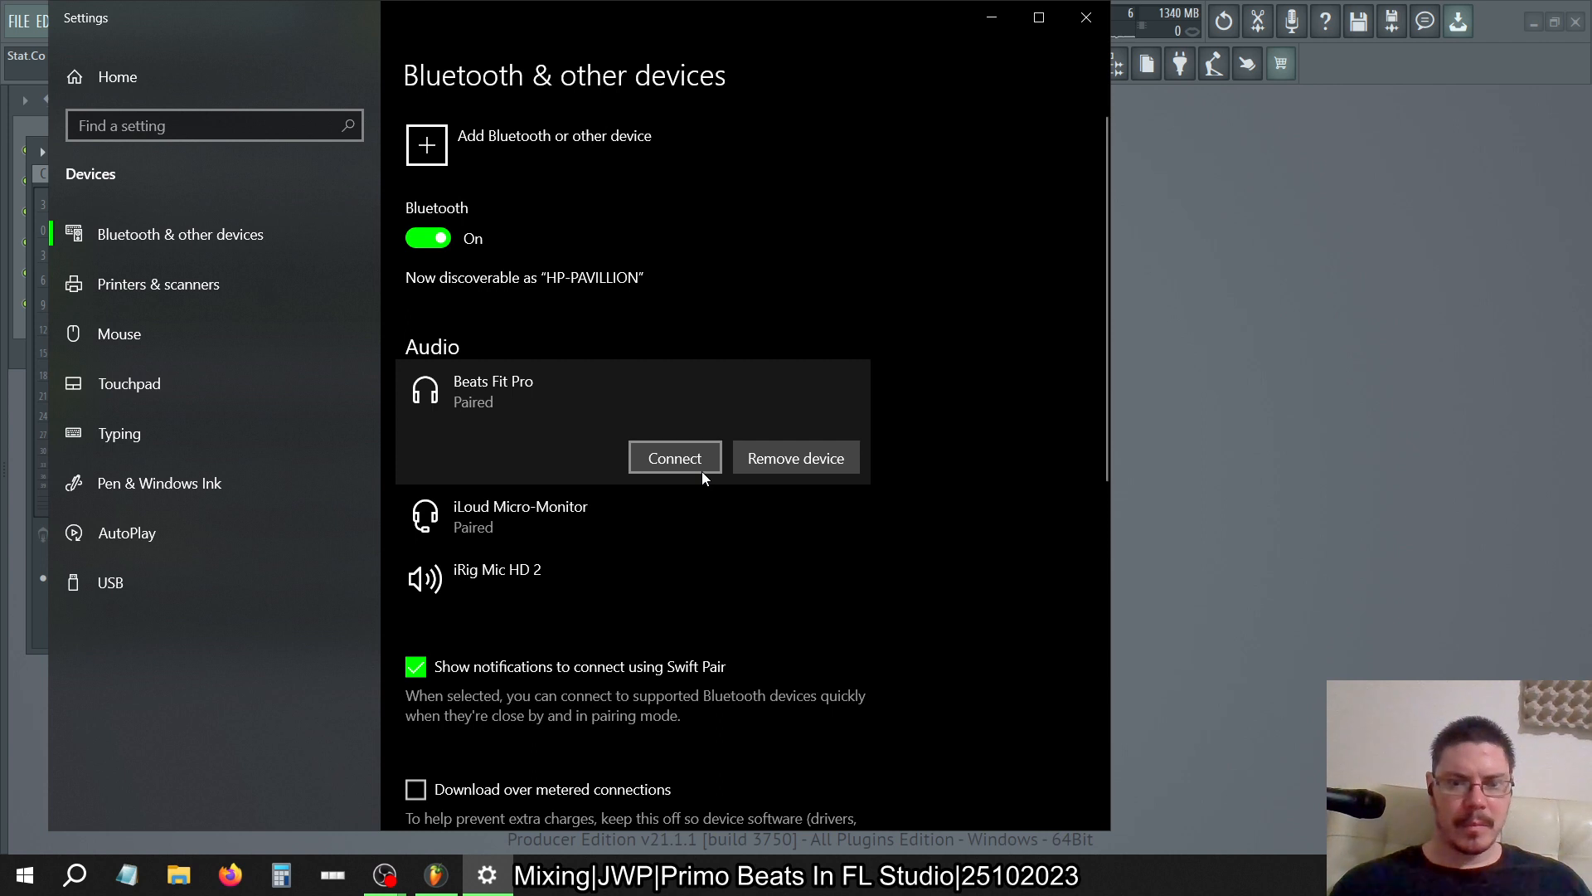
{"action": "left_click", "coordinate": [679, 460]}
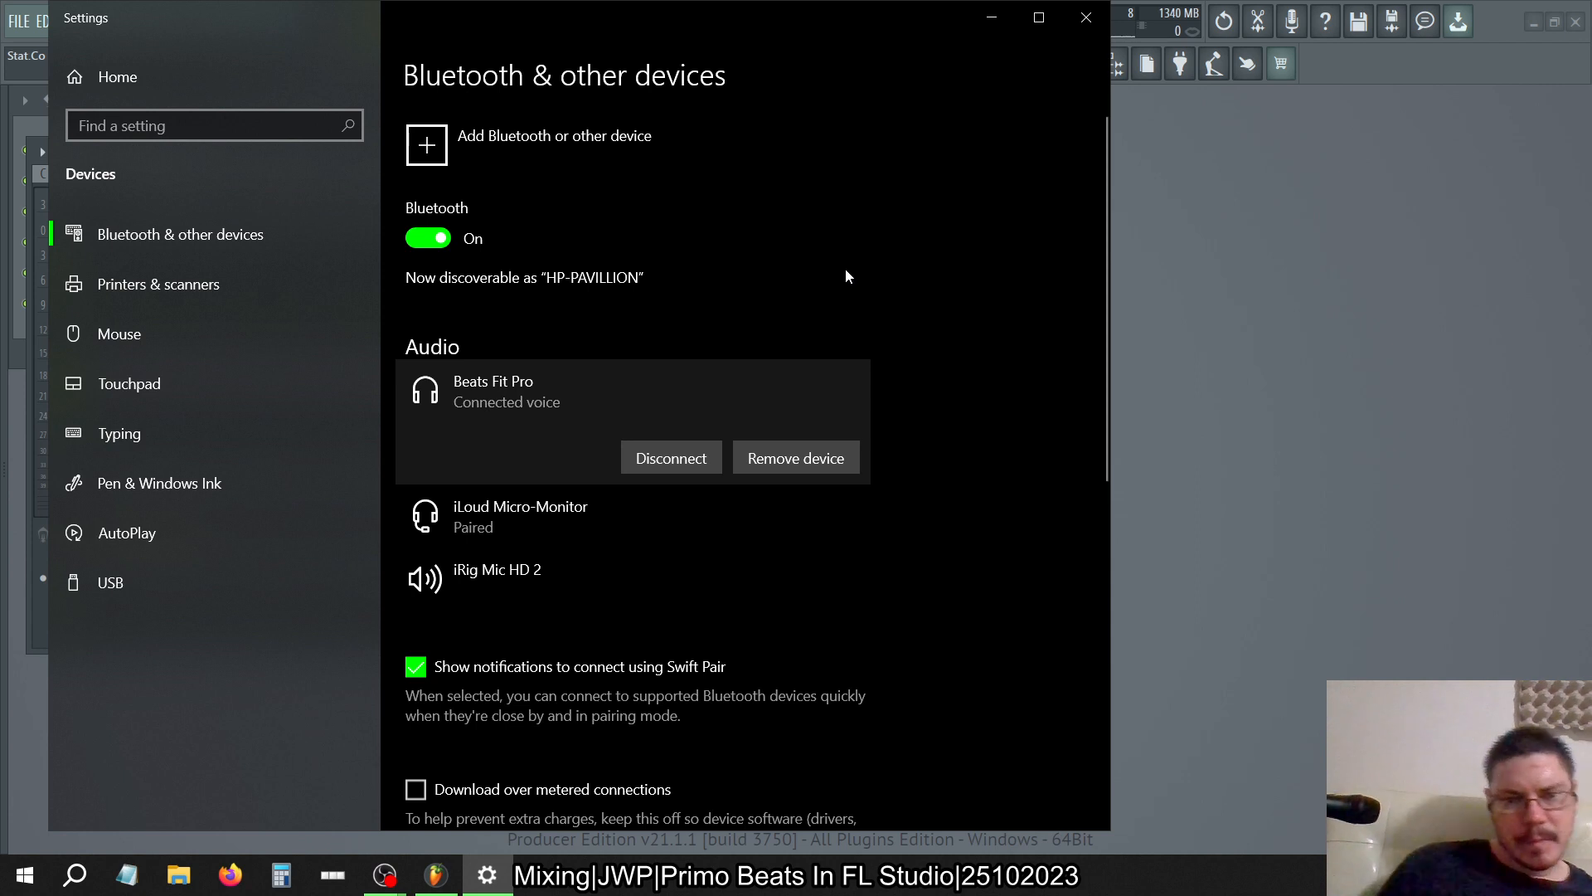
{"action": "left_click", "coordinate": [706, 458]}
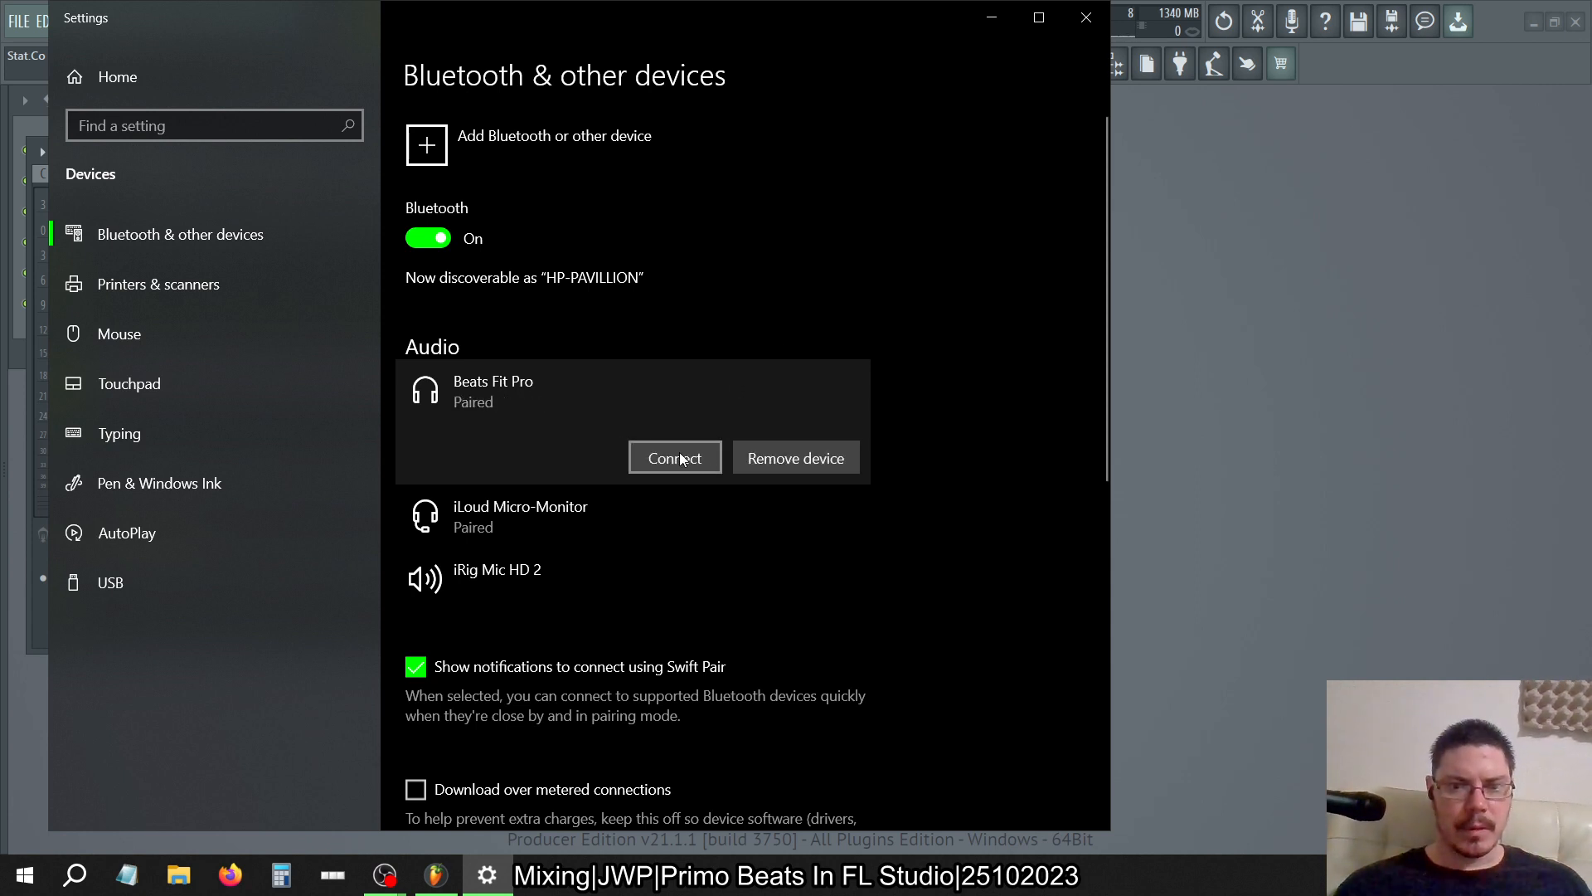
{"action": "left_click", "coordinate": [659, 461]}
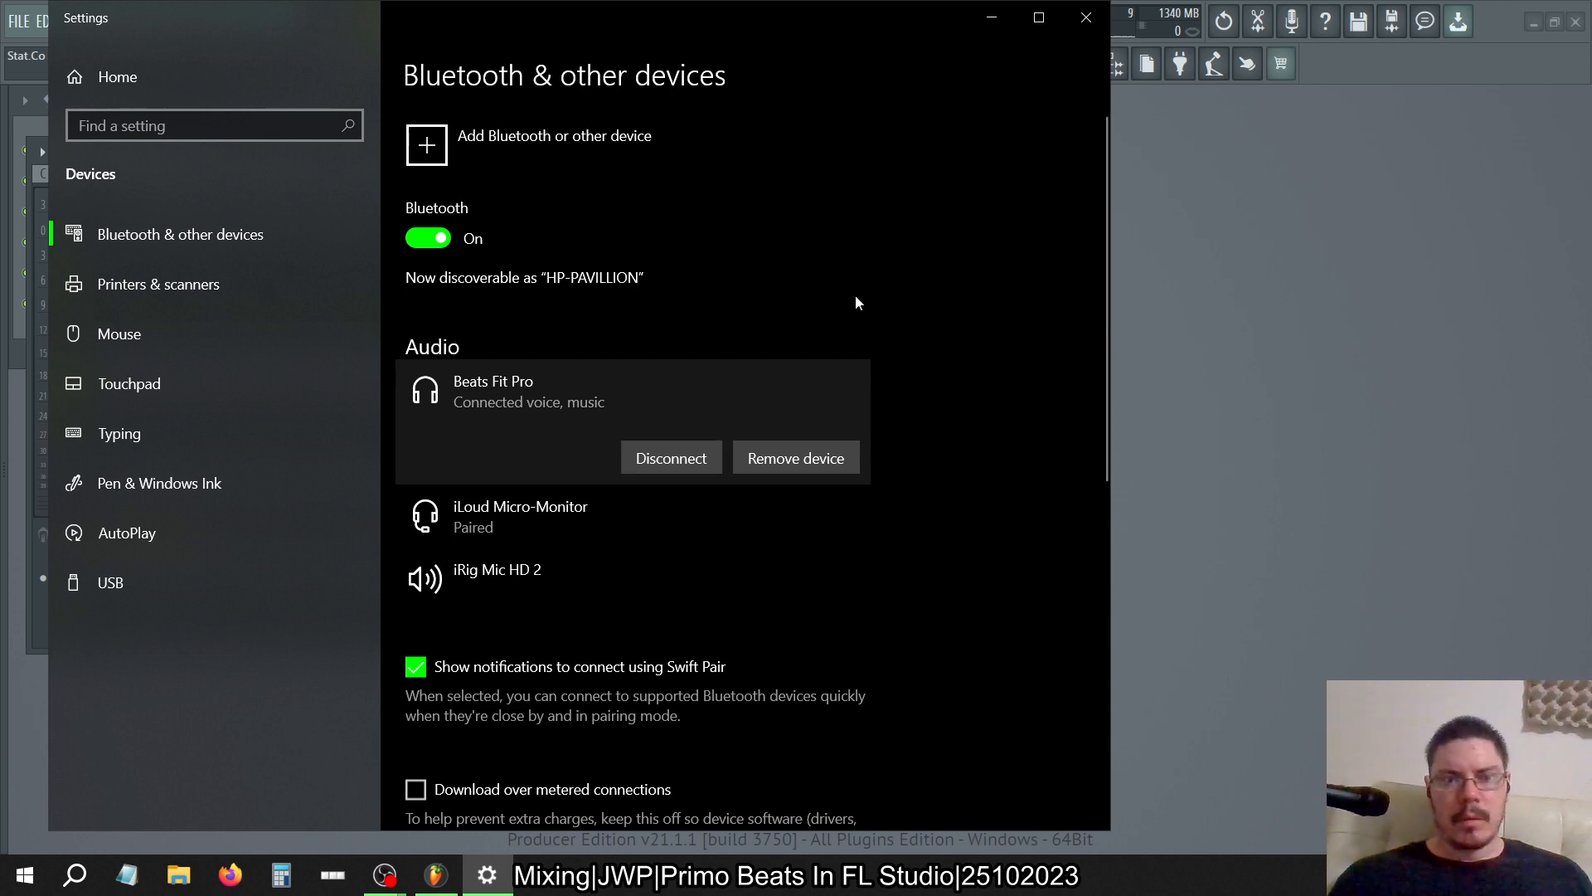
{"action": "left_click", "coordinate": [1085, 21]}
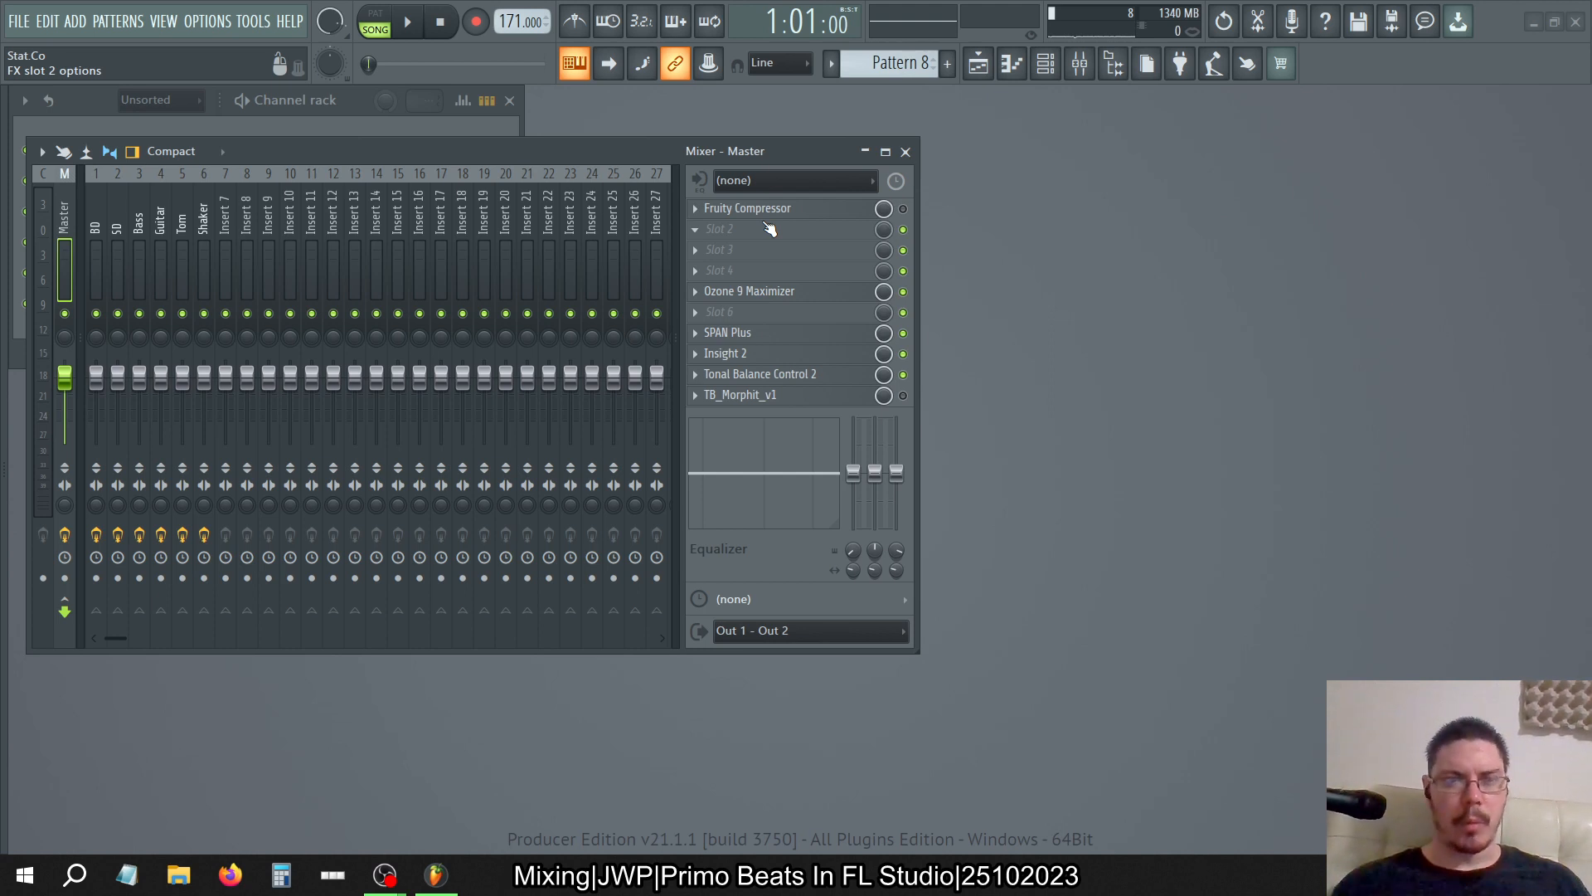
Bring the channel rack to the front, move the mixer clear of it and make the mixer slightly narrower
{"action": "left_click", "coordinate": [91, 107]}
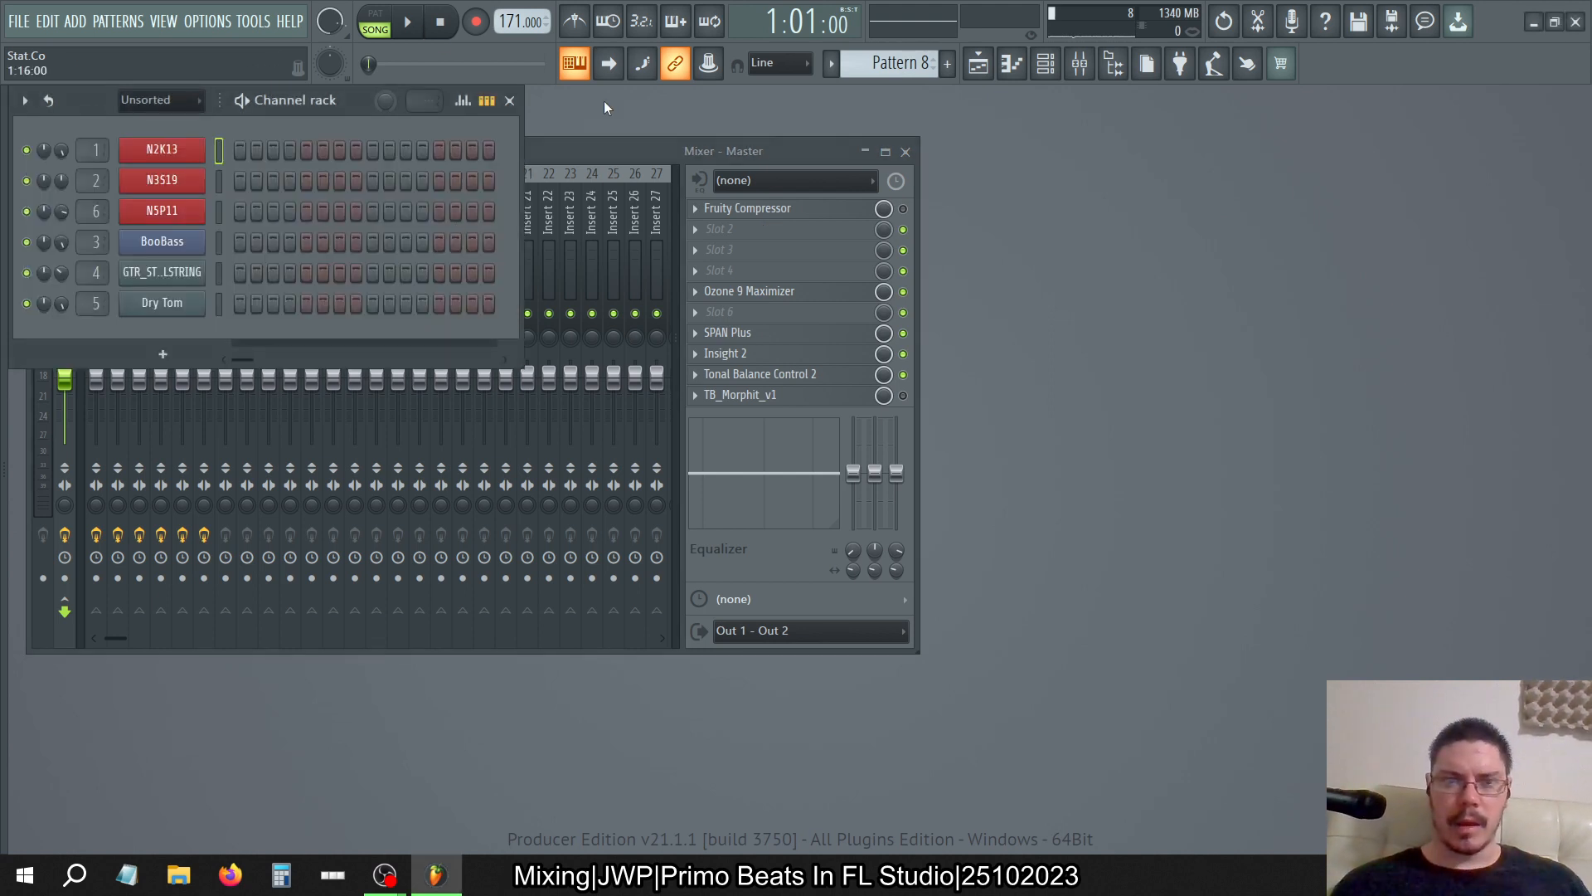
{"action": "left_click_drag", "start_coordinate": [602, 149], "coordinate": [1270, 96]}
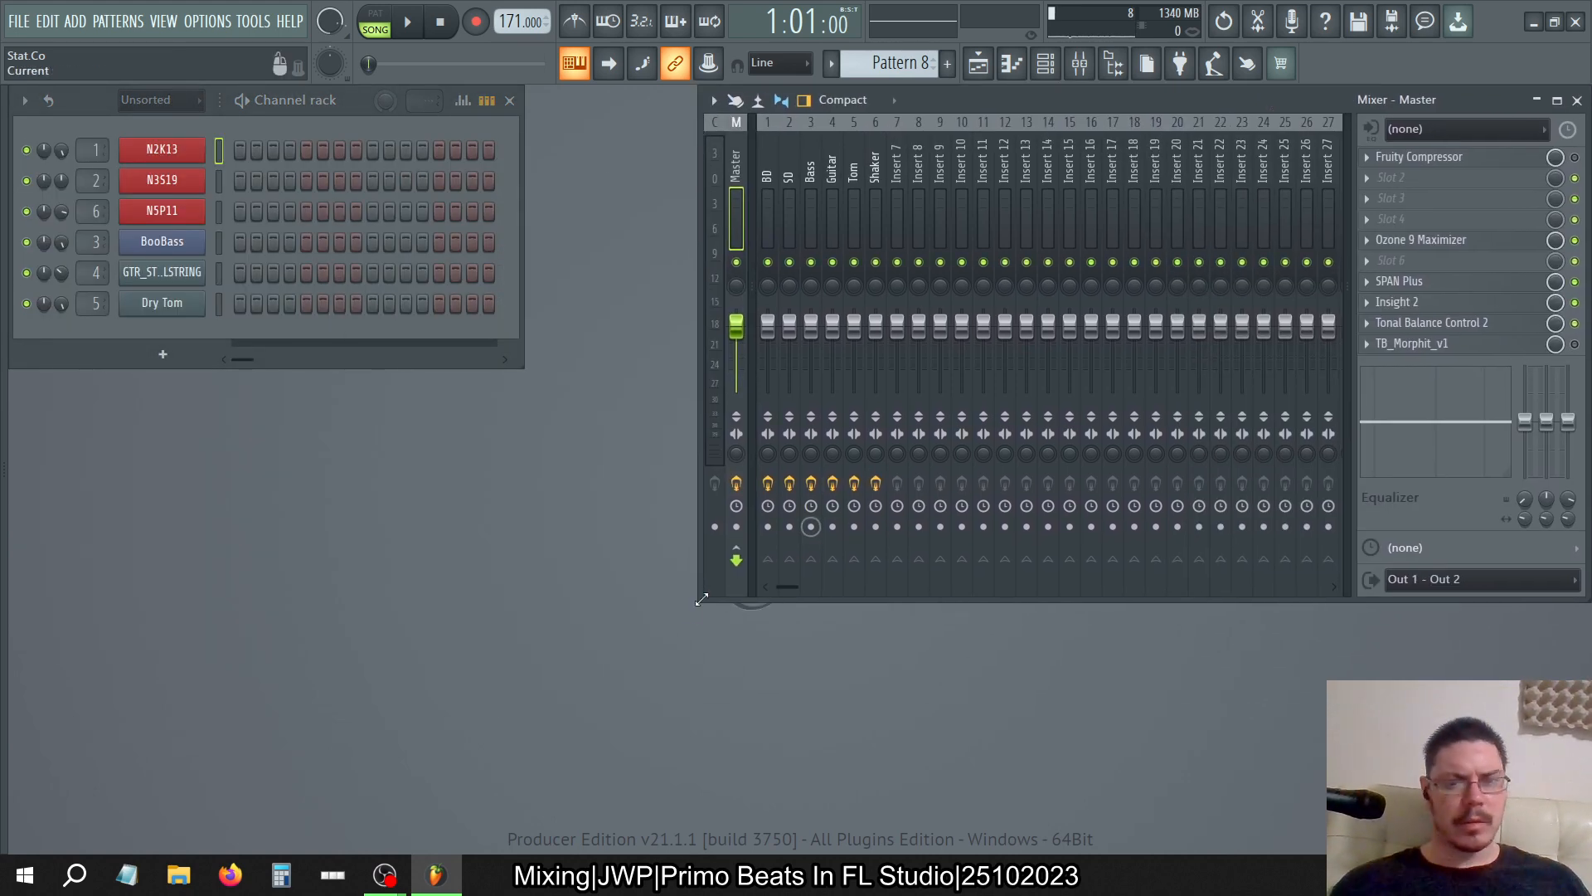
{"action": "mouse_move", "coordinate": [697, 585]}
{"action": "left_mouse_down"}
{"action": "mouse_move", "coordinate": [792, 583]}
{"action": "mouse_move", "coordinate": [714, 583]}
{"action": "mouse_move", "coordinate": [727, 589]}
{"action": "left_mouse_up"}
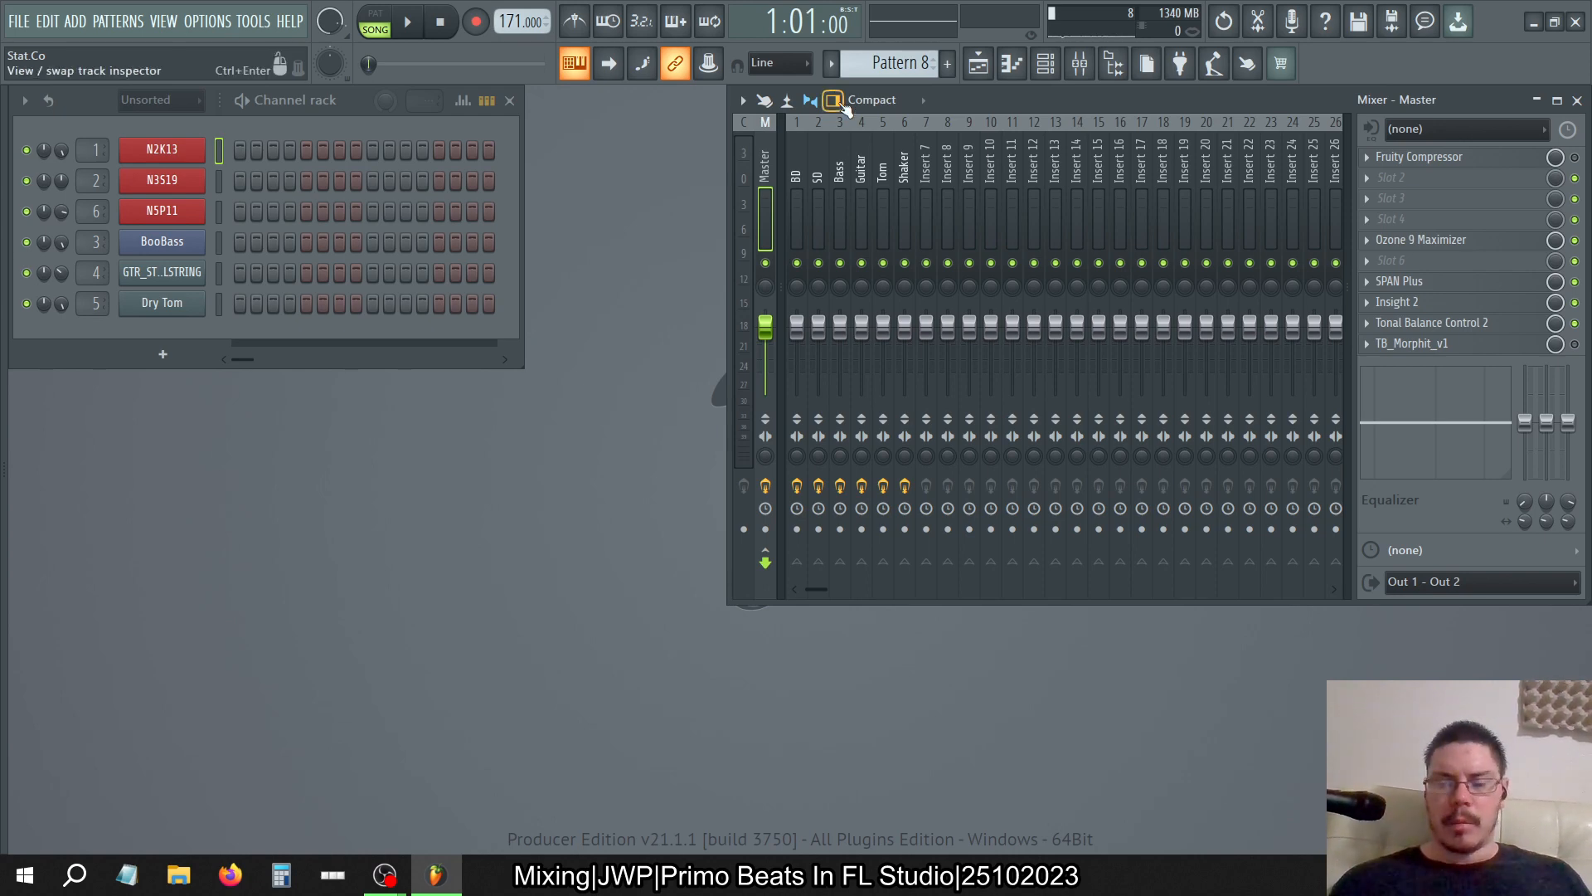
Play the opening of the song briefly, stop it and select the BD mixer track
{"action": "left_click", "coordinate": [1050, 64]}
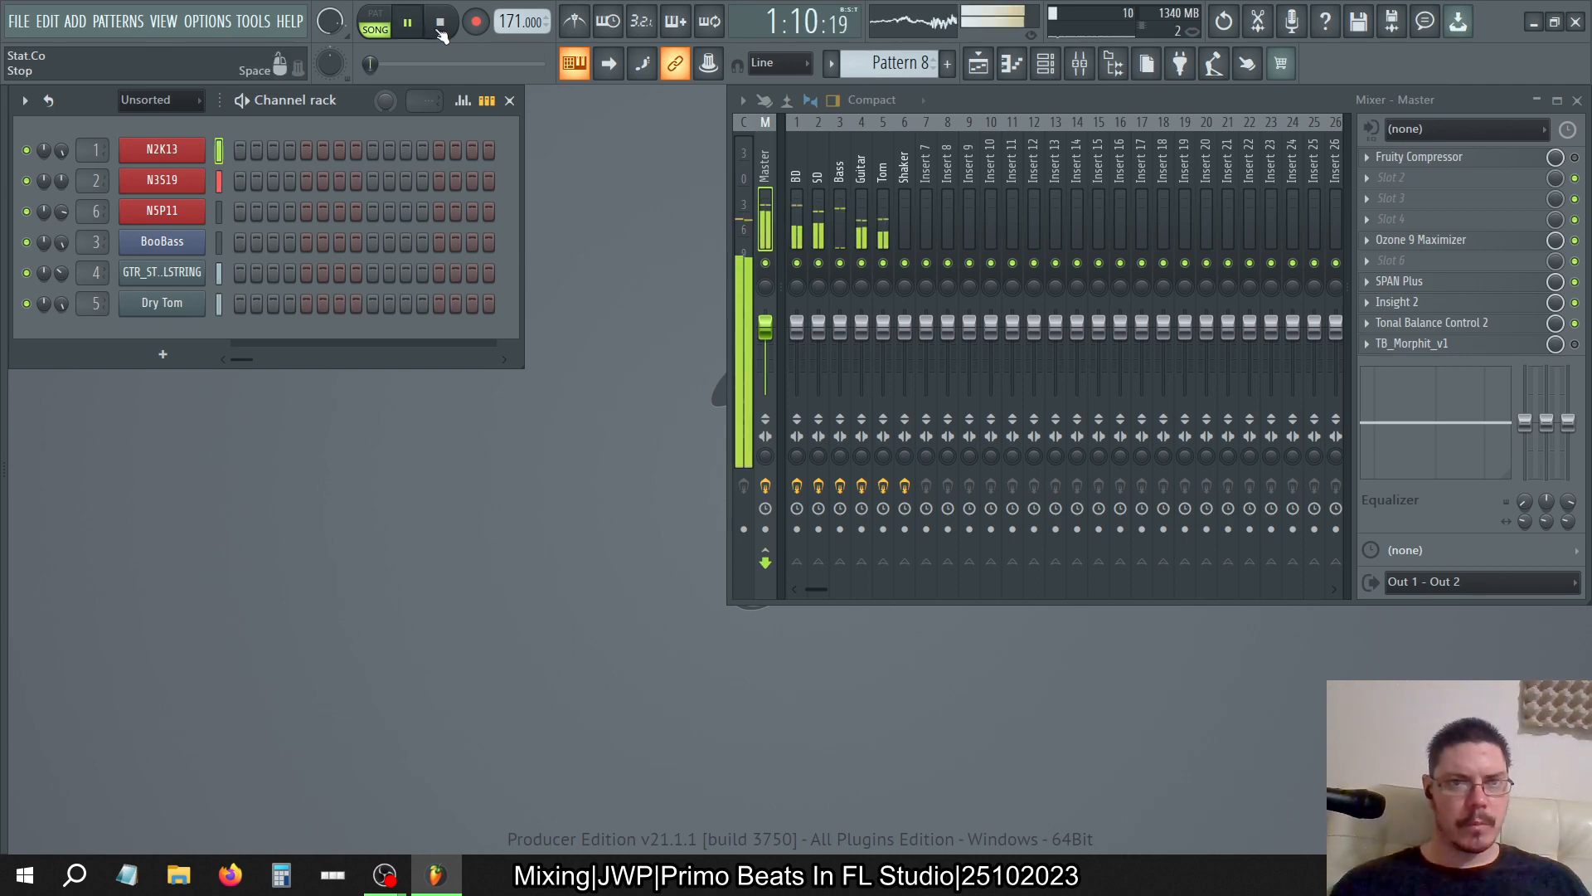
{"action": "left_click", "coordinate": [440, 22]}
{"action": "left_click", "coordinate": [822, 145]}
{"action": "left_click", "coordinate": [798, 161]}
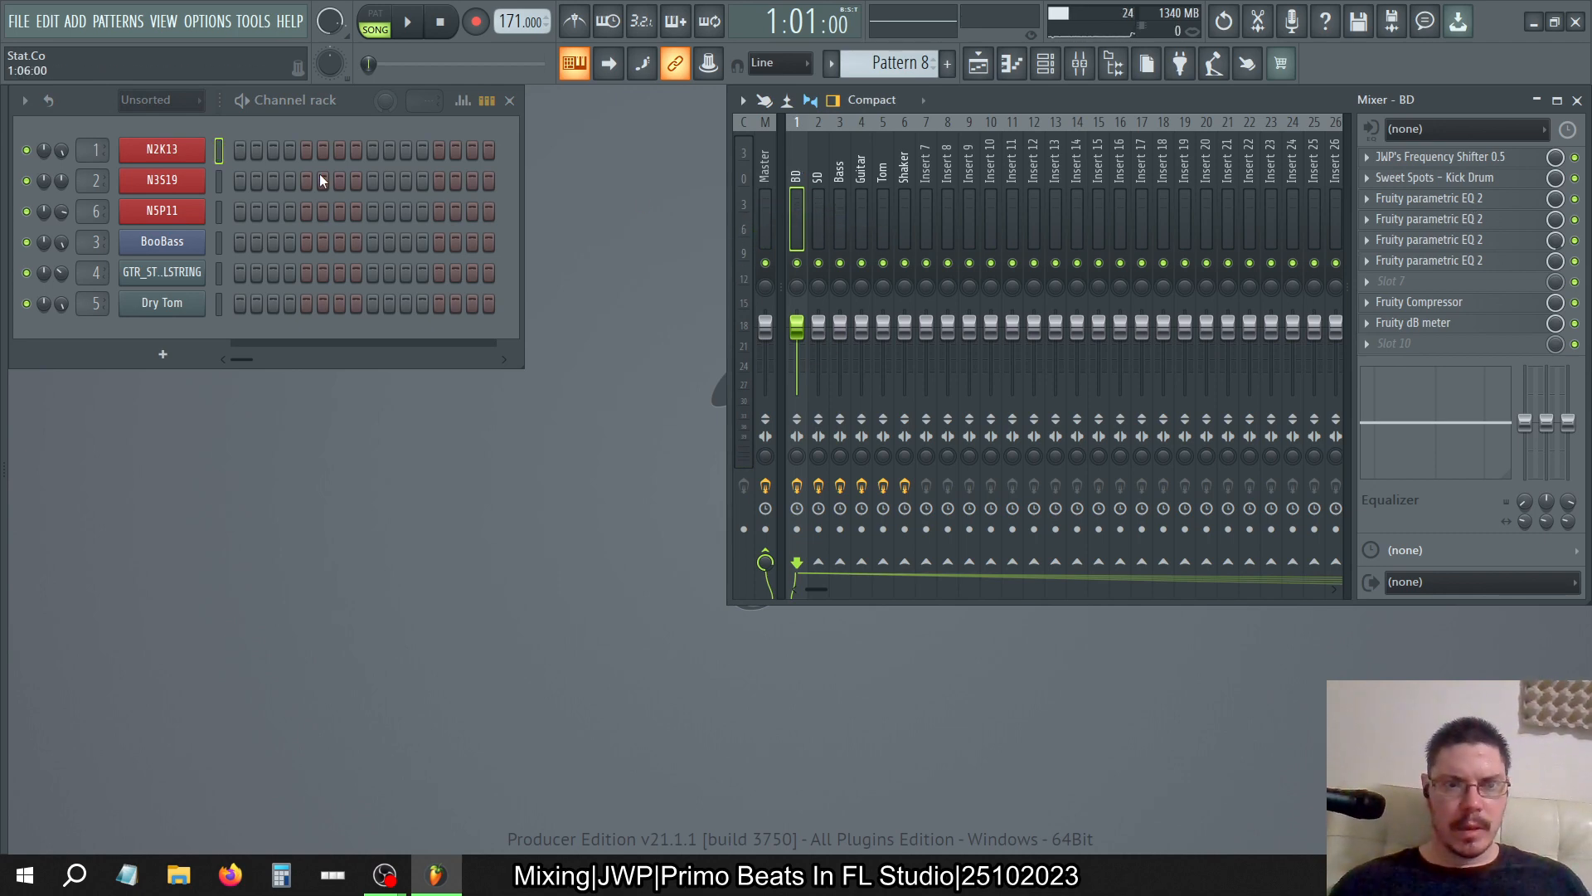
Step through the patterns up to Pattern 19 and back to Pattern 13 to examine which channels hold notes
{"action": "key", "text": "KP_Add"}
{"action": "key", "text": "KP_Add"}
{"action": "key", "text": "KP_Add"}
{"action": "key", "text": "KP_Add"}
{"action": "key", "text": "KP_Add"}
{"action": "key", "text": "KP_Subtract"}
{"action": "key", "text": "KP_Subtract"}
{"action": "key", "text": "KP_Subtract"}
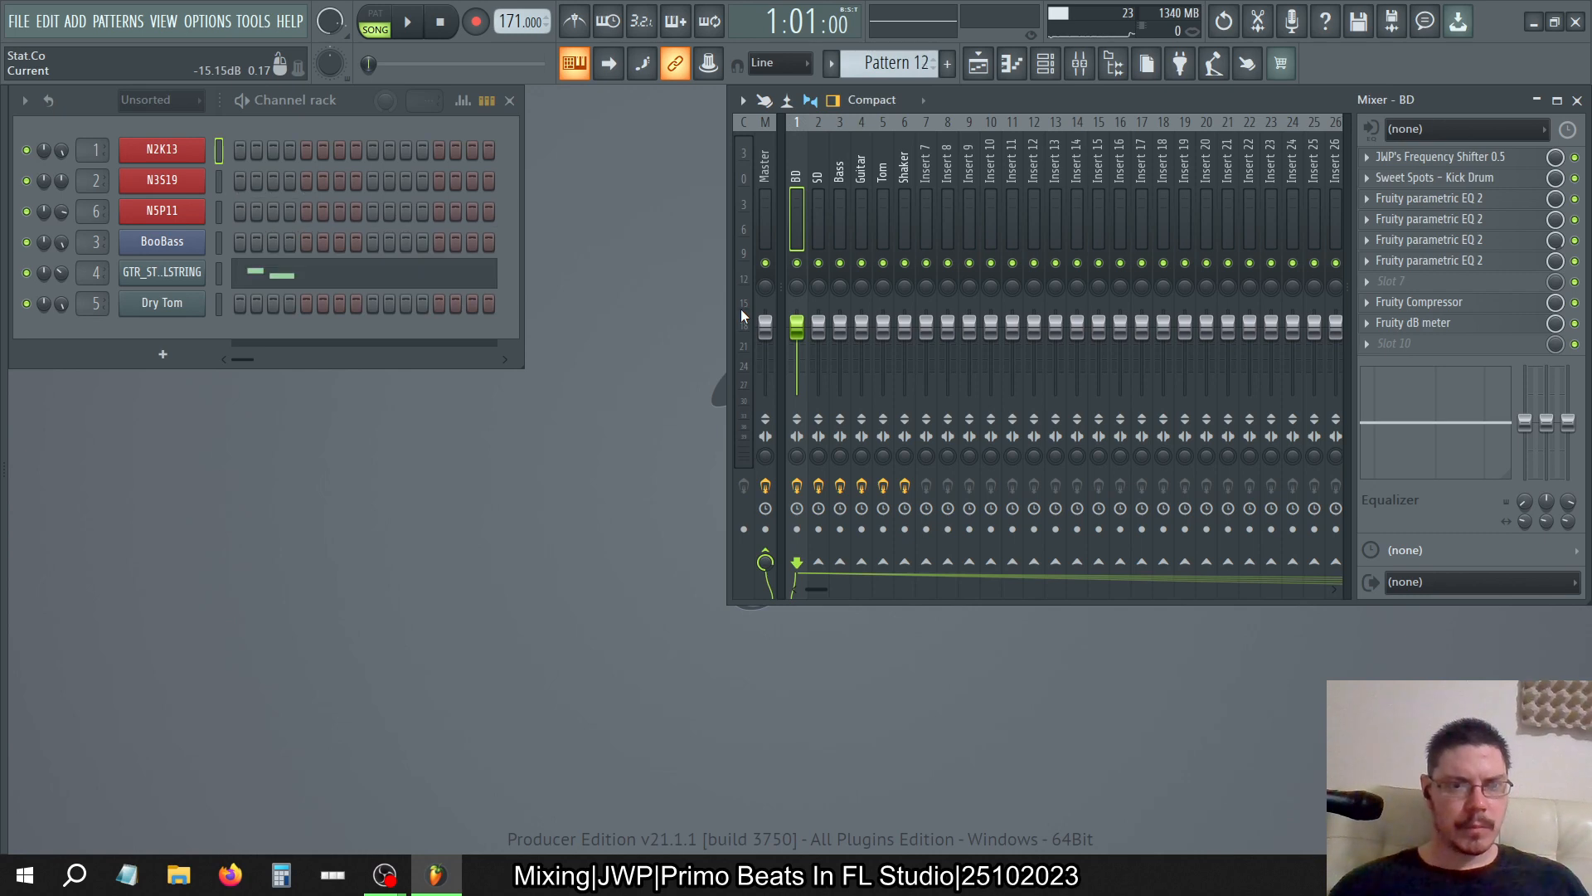
{"action": "key", "text": "KP_Add"}
{"action": "key", "text": "KP_Add"}
{"action": "key", "text": "KP_Add"}
{"action": "key", "text": "KP_Add"}
{"action": "key", "text": "KP_Add"}
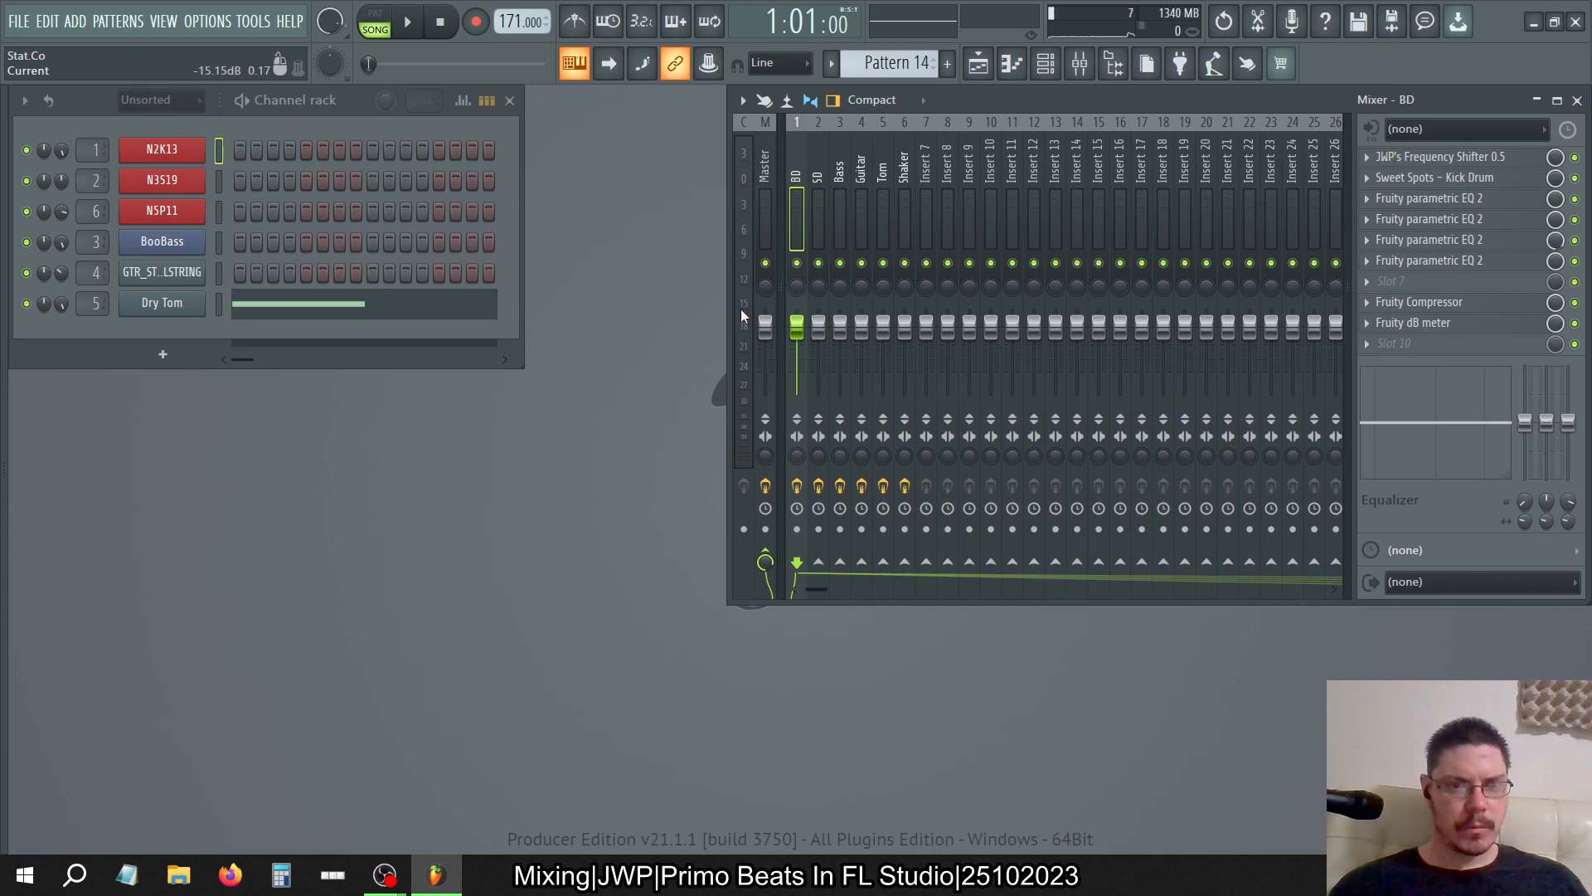
{"action": "key", "text": "KP_Add"}
{"action": "key", "text": "KP_Add"}
{"action": "key", "text": "KP_Add"}
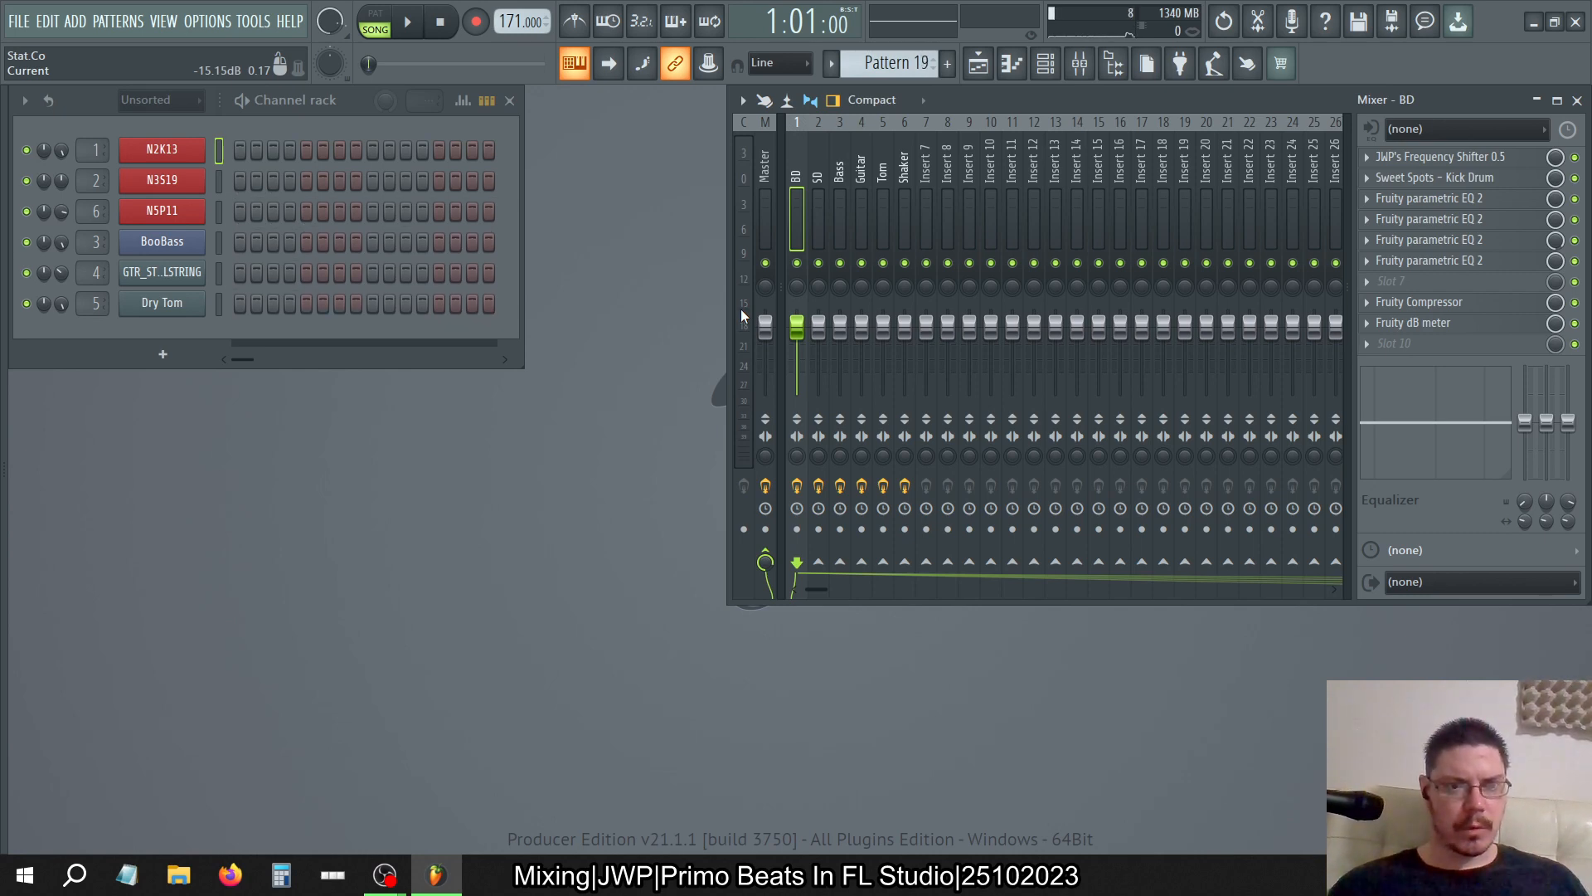
{"action": "key", "text": "KP_Subtract"}
{"action": "key", "text": "KP_Subtract"}
{"action": "key", "text": "KP_Subtract"}
{"action": "key", "text": "KP_Subtract"}
{"action": "key", "text": "KP_Subtract"}
{"action": "key", "text": "KP_Subtract"}
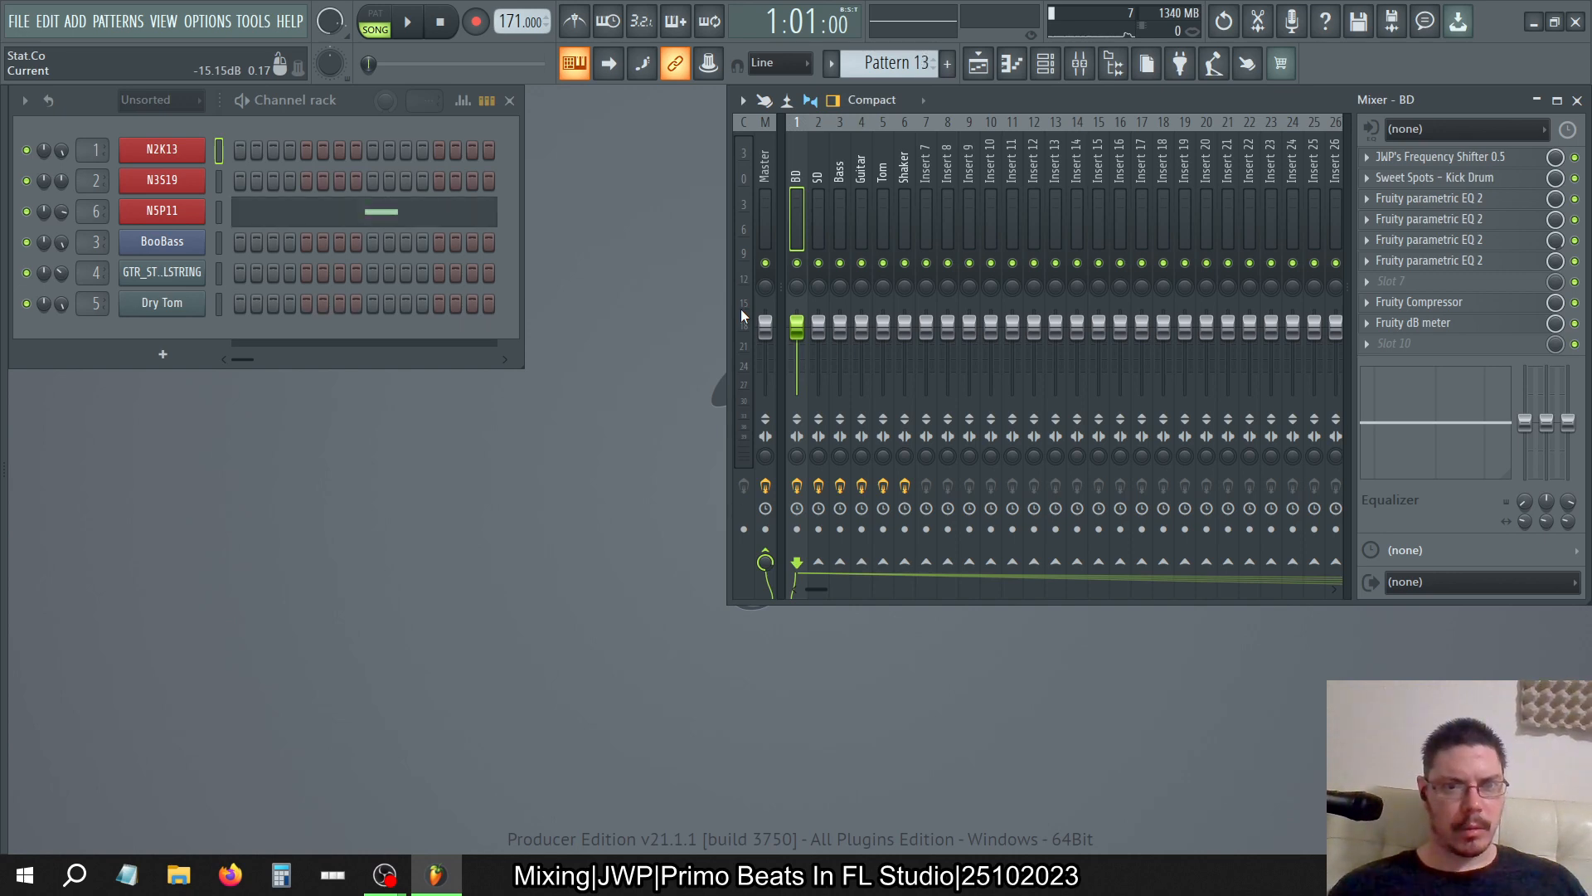
Play the song while stepping back through the patterns to Pattern 1, select Pattern 2 and stop playback
{"action": "left_click", "coordinate": [409, 27]}
{"action": "key", "text": "KP_Subtract"}
{"action": "key", "text": "KP_Subtract"}
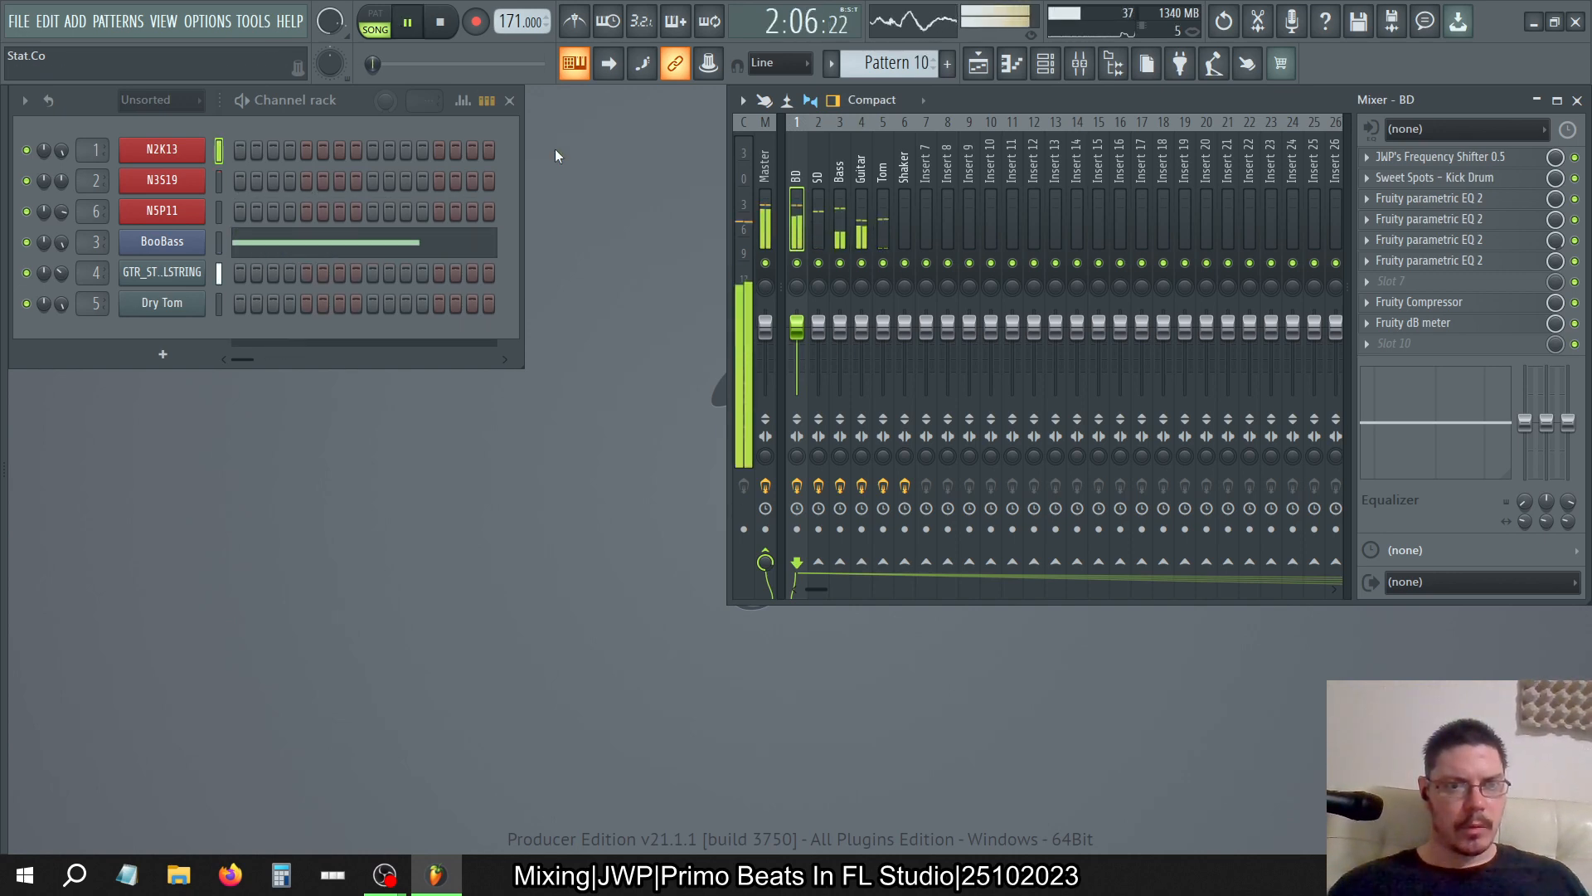
{"action": "key", "text": "KP_Subtract"}
{"action": "key", "text": "KP_Subtract"}
{"action": "key", "text": "KP_Subtract"}
{"action": "key", "text": "KP_Subtract"}
{"action": "key", "text": "KP_Subtract"}
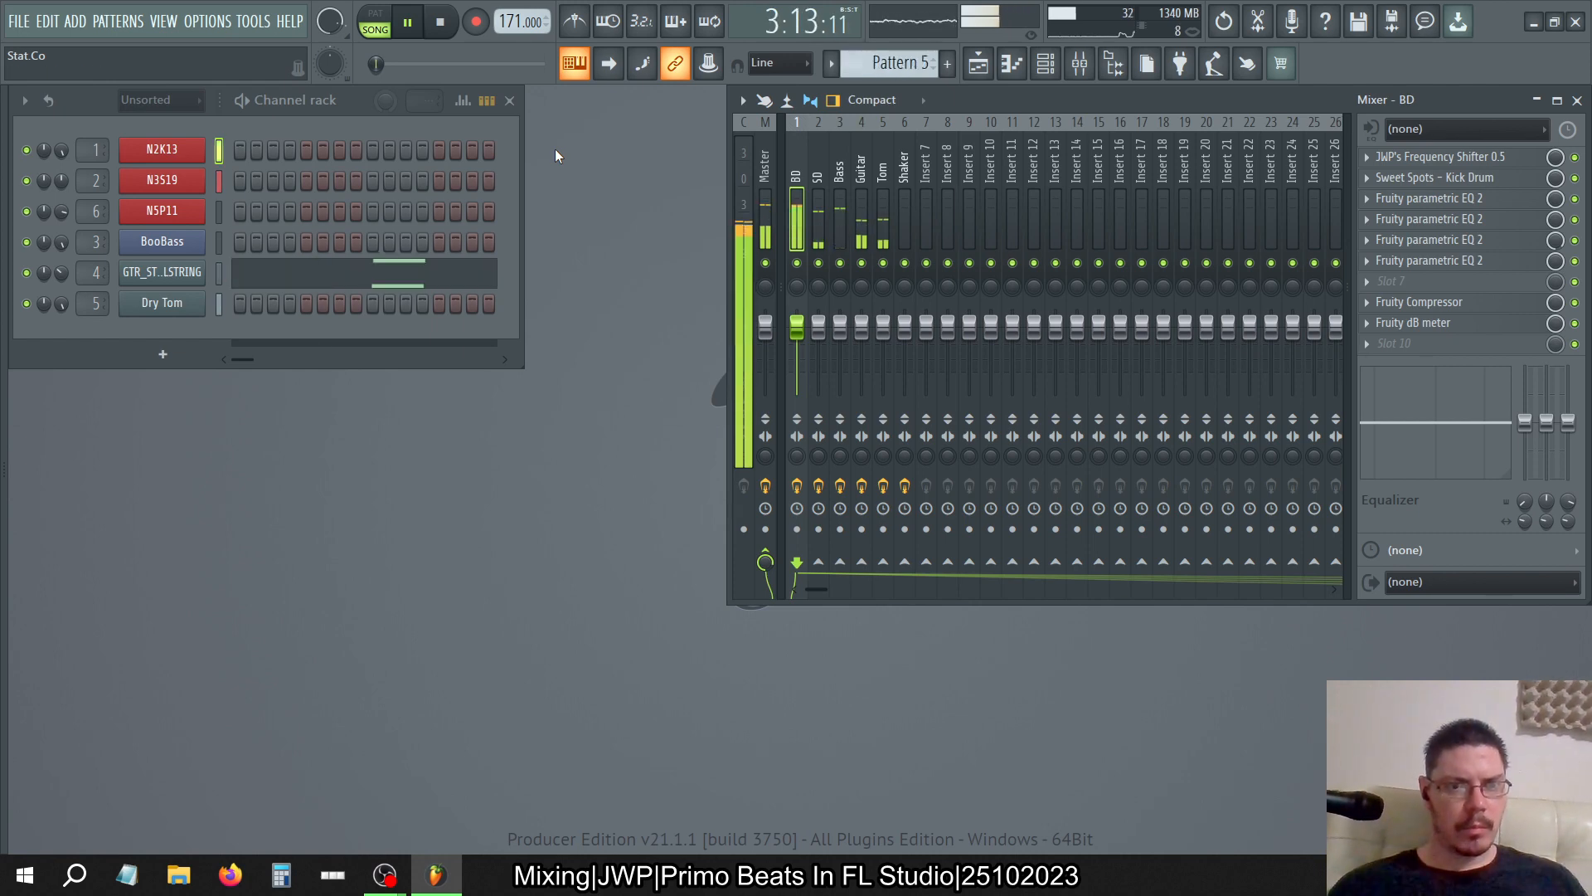
{"action": "key", "text": "KP_Subtract"}
{"action": "key", "text": "KP_Subtract"}
{"action": "key", "text": "KP_Subtract"}
{"action": "key", "text": "KP_Subtract"}
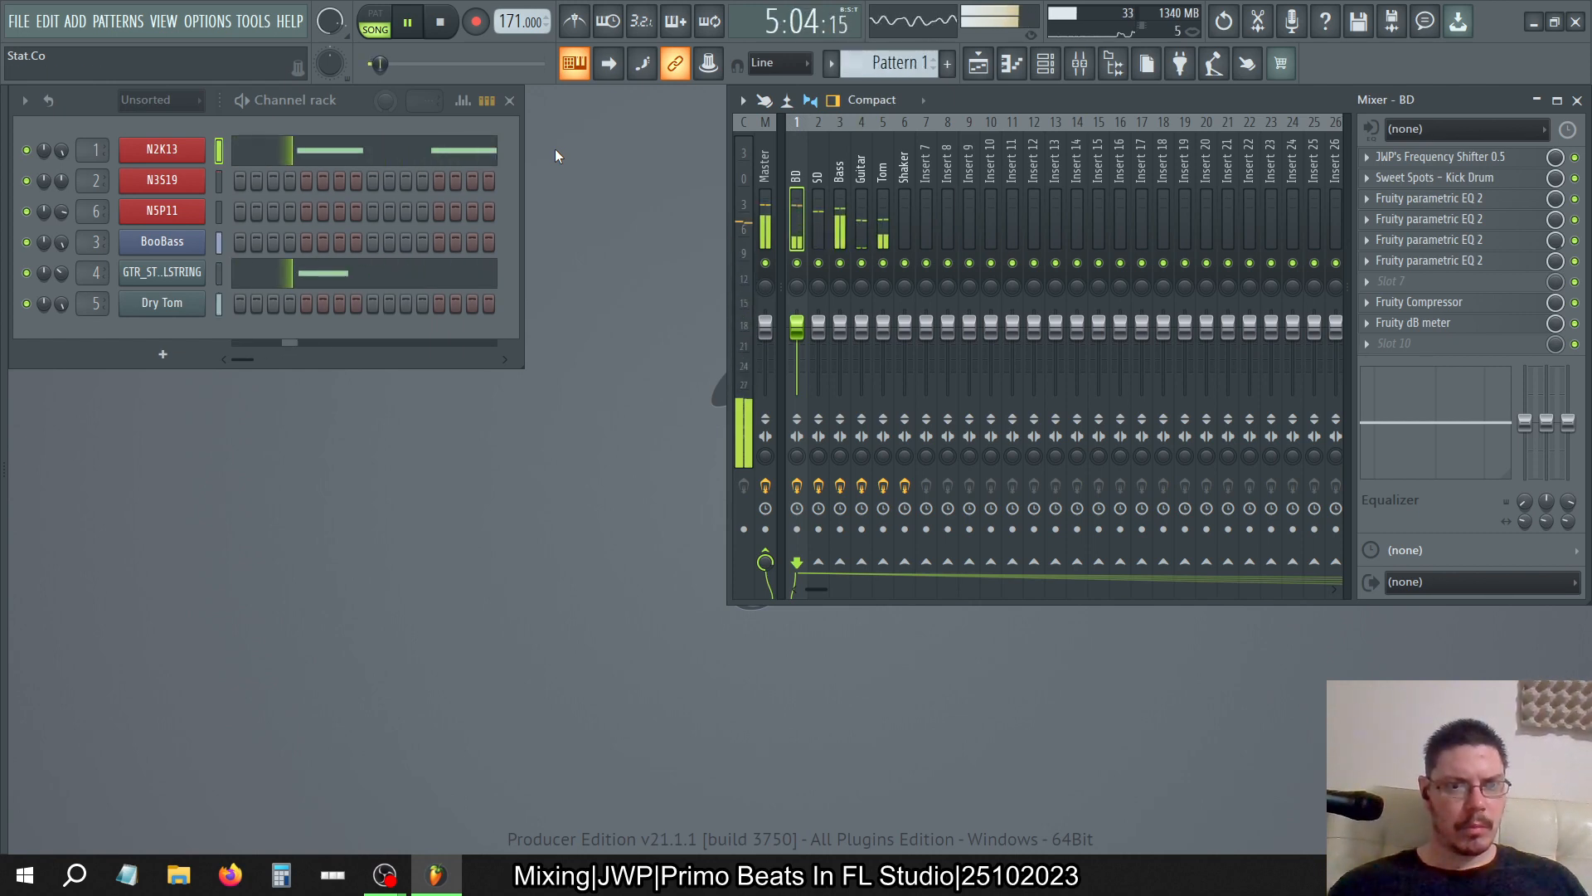
{"action": "key", "text": "KP_Add"}
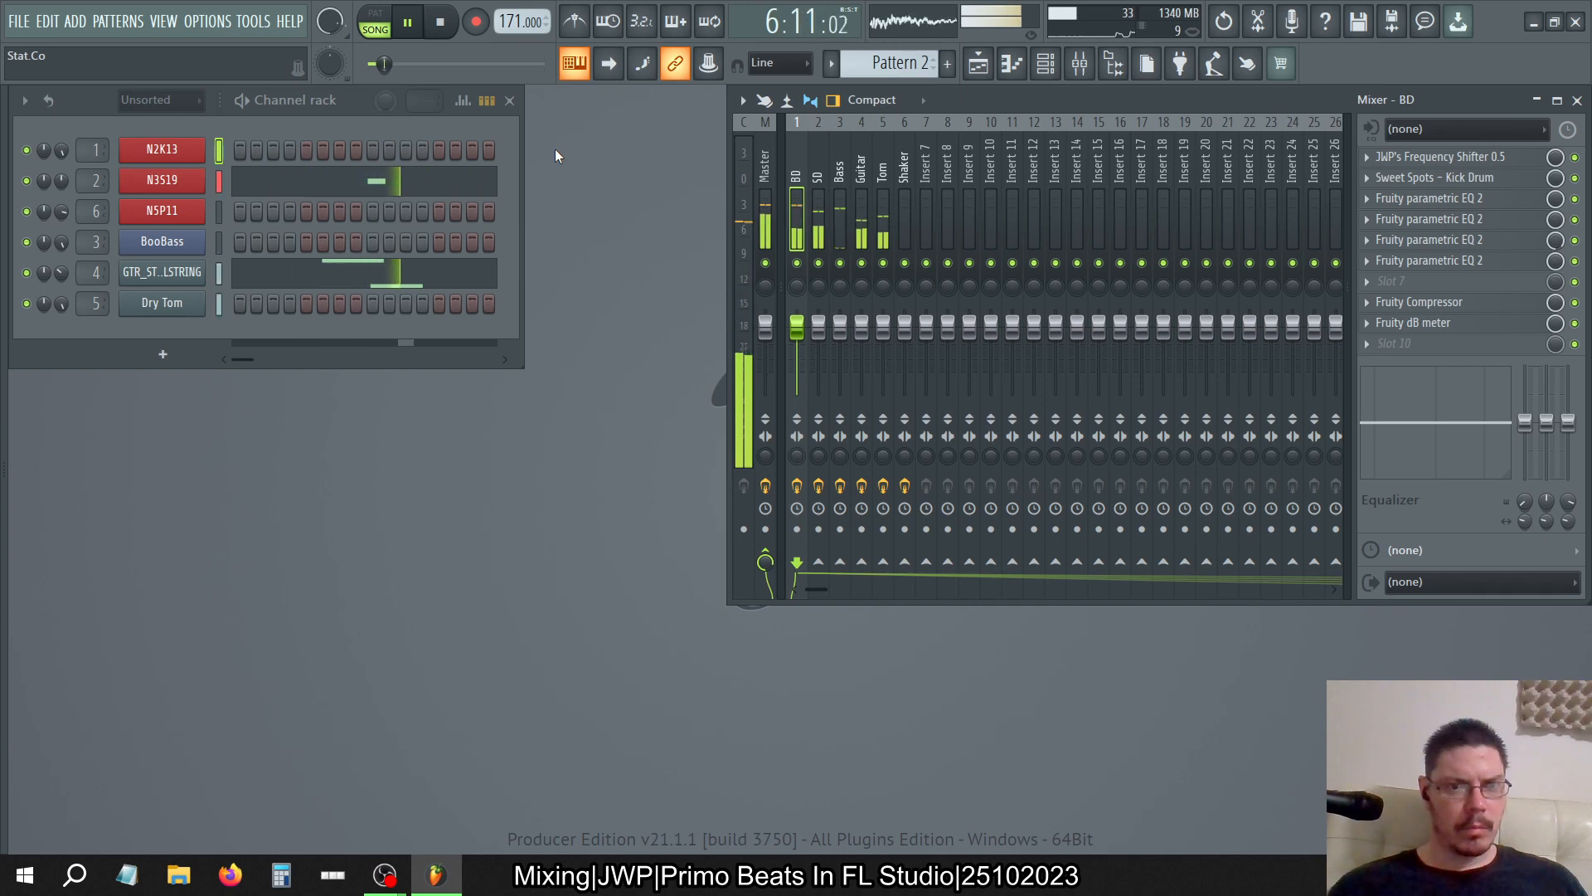
{"action": "left_click", "coordinate": [443, 26]}
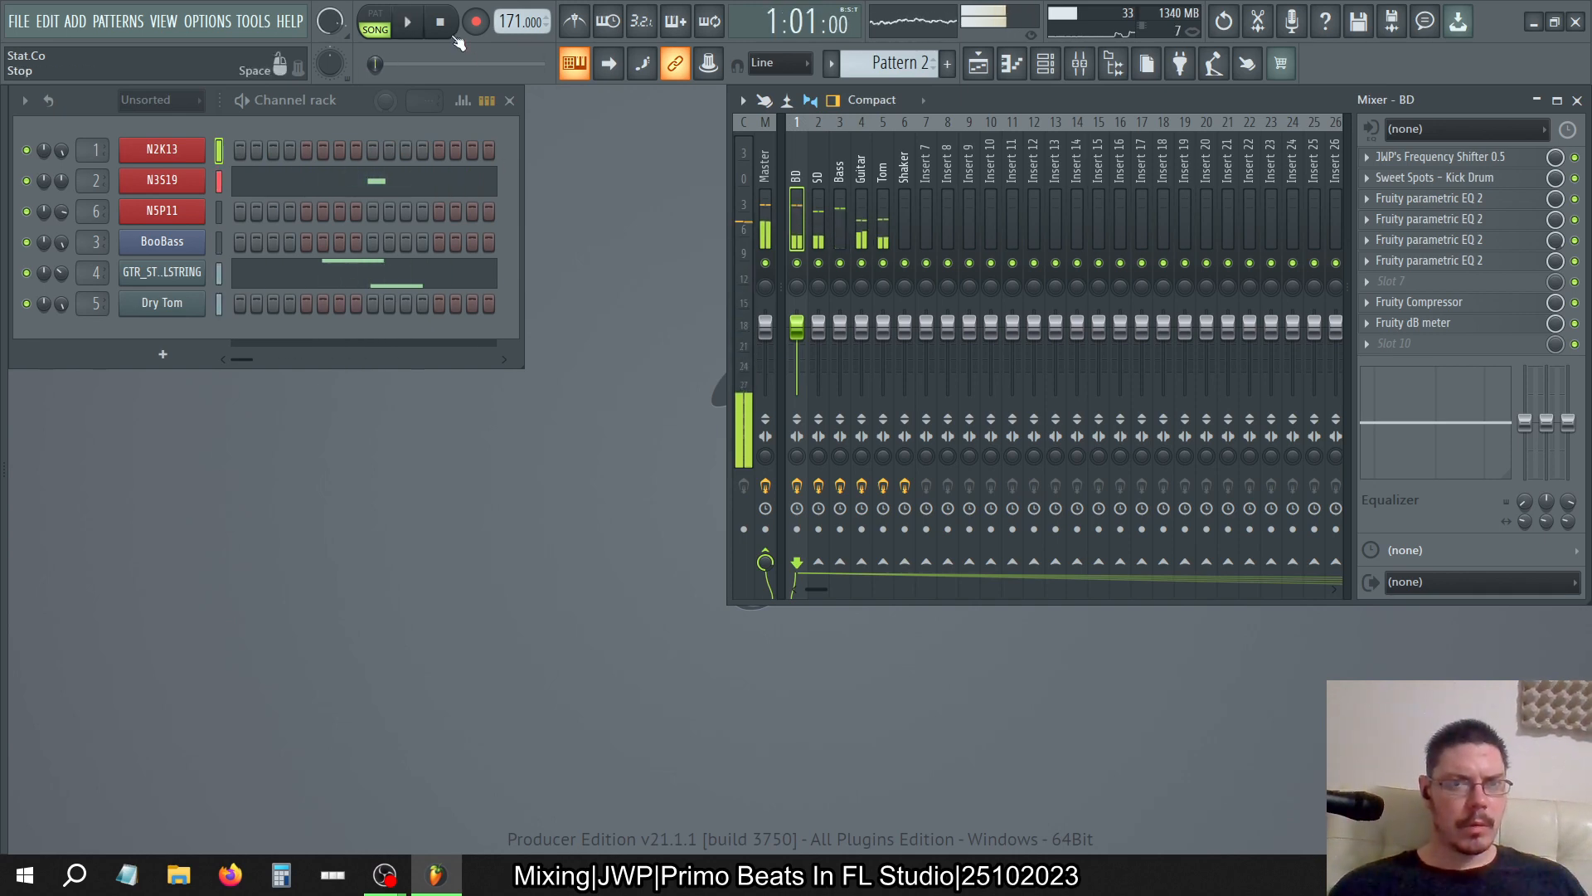
Inspect the levels, arpeggiator and echo settings of the GTR_STEELSTRING channel and close its window
{"action": "left_click", "coordinate": [205, 274]}
{"action": "left_click", "coordinate": [82, 261]}
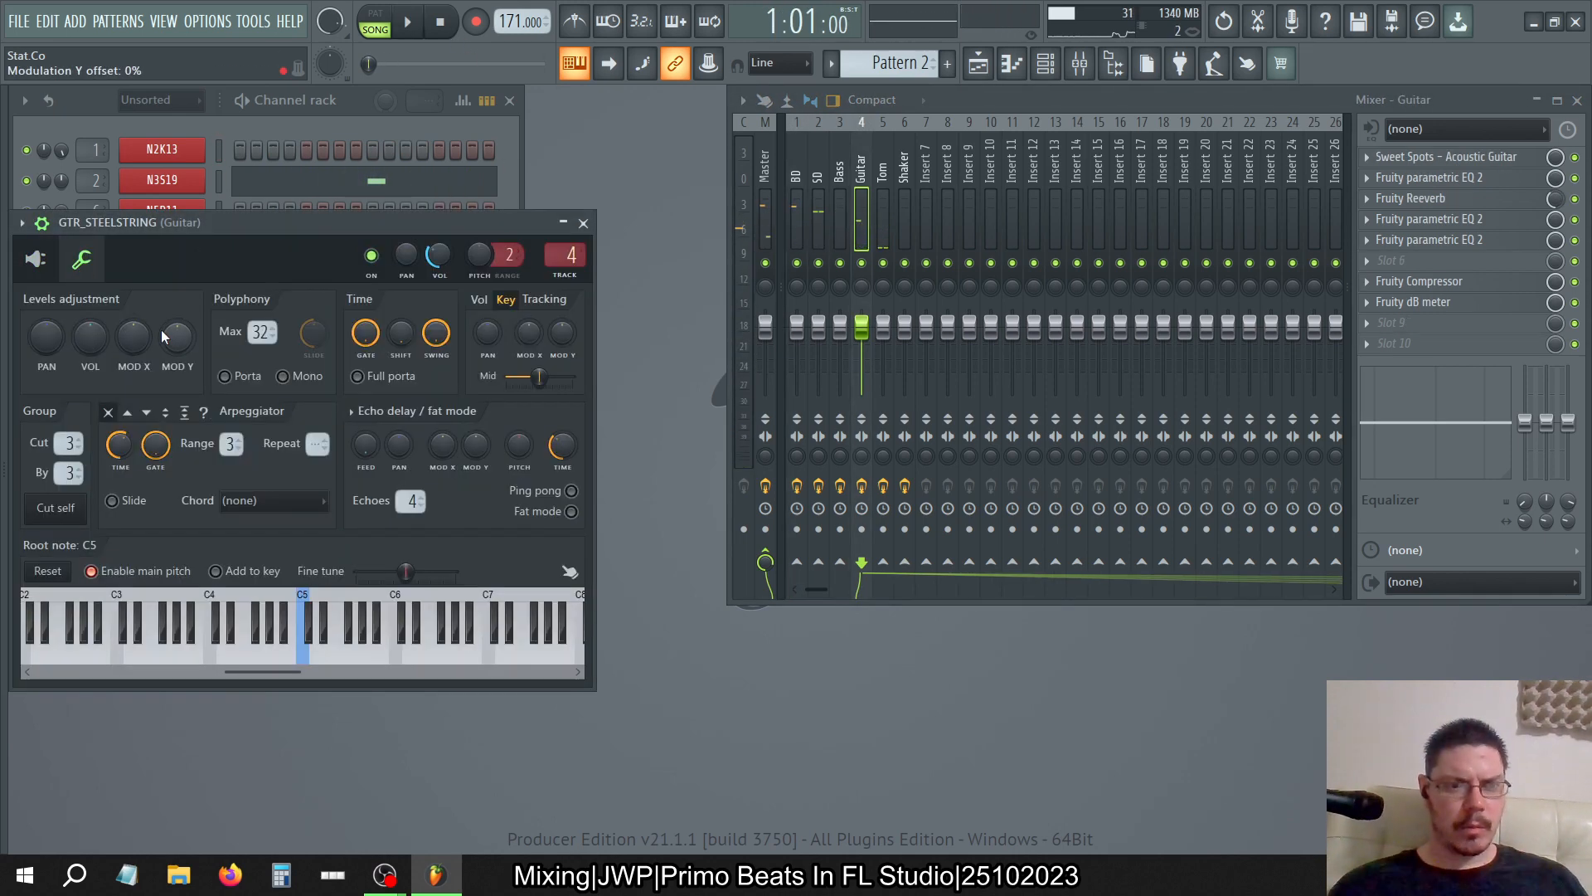
{"action": "left_click", "coordinate": [583, 223]}
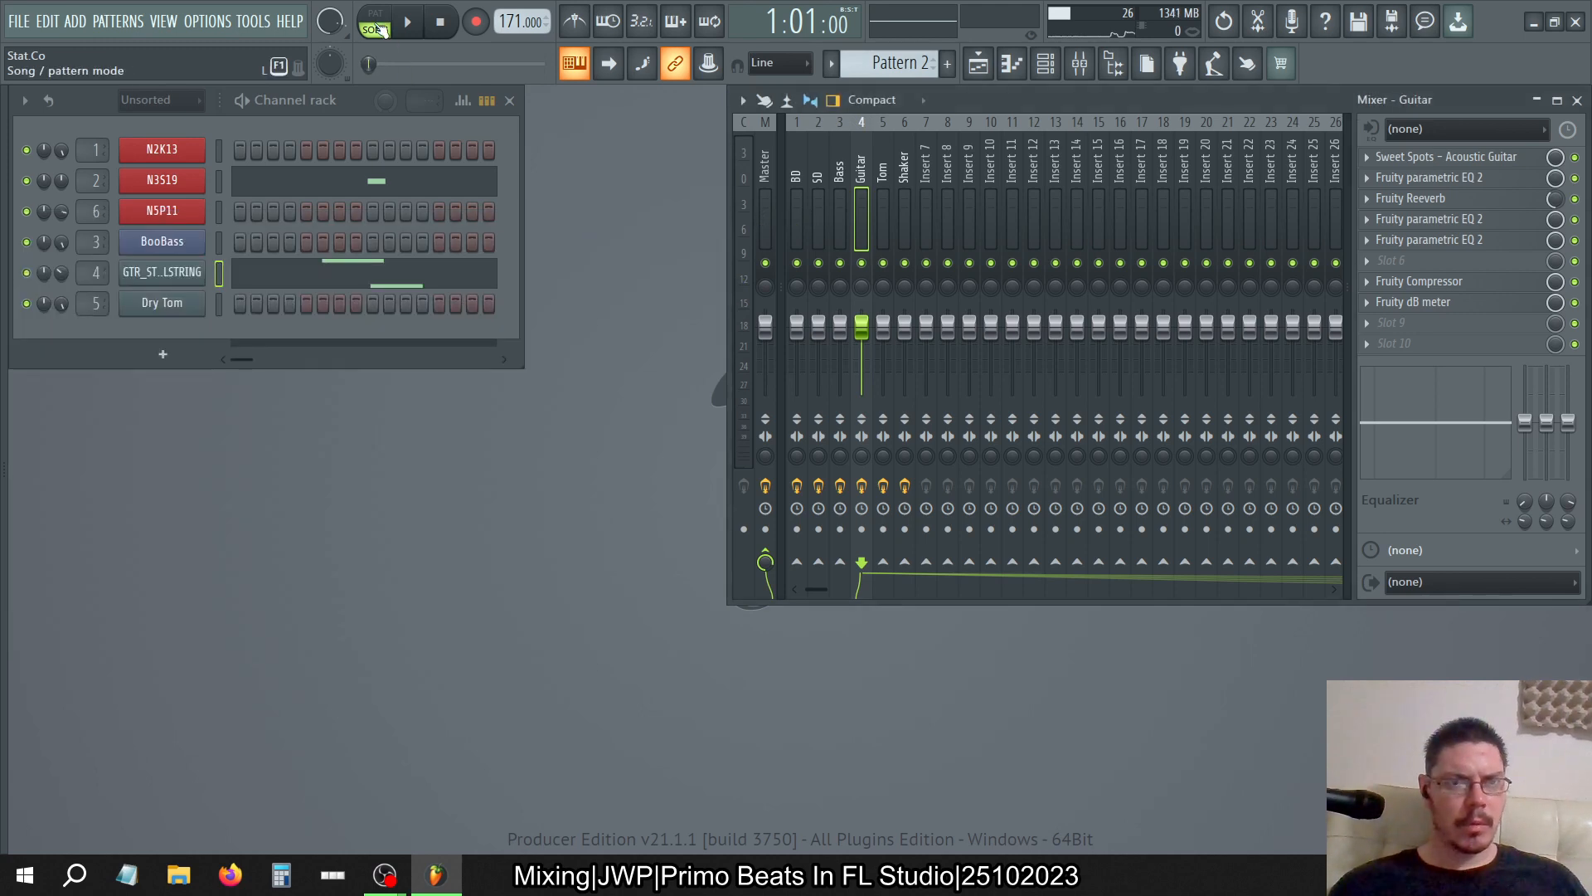
Switch playback to pattern mode and play Pattern 2
{"action": "left_click", "coordinate": [375, 28]}
{"action": "left_click", "coordinate": [407, 21]}
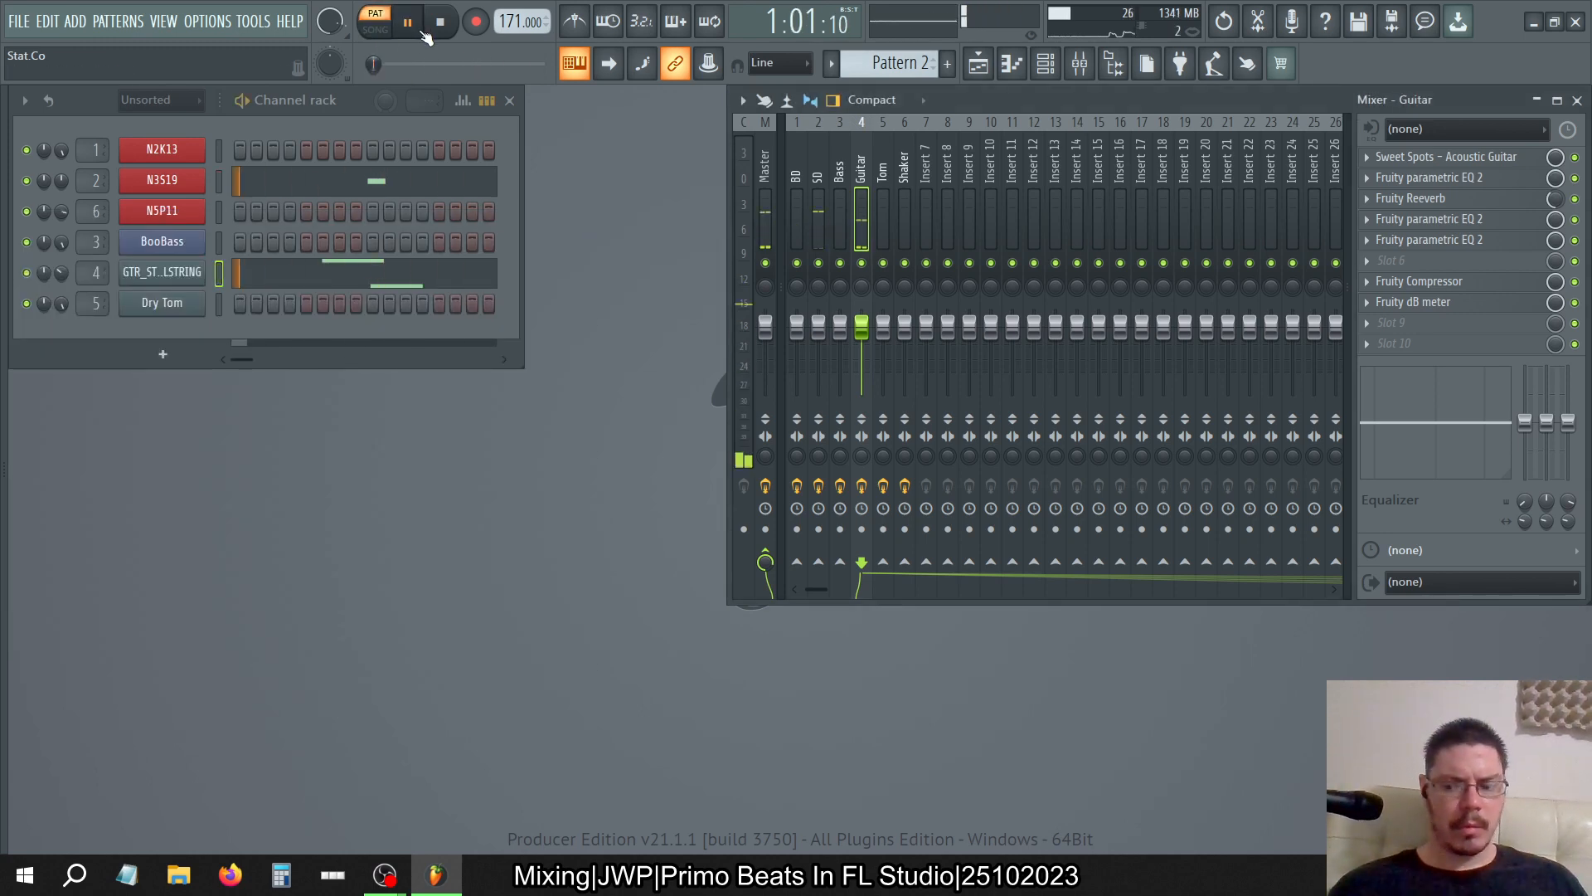
Step through Patterns 4 to 16 during pattern playback to examine which channels hold notes
{"action": "key", "text": "4"}
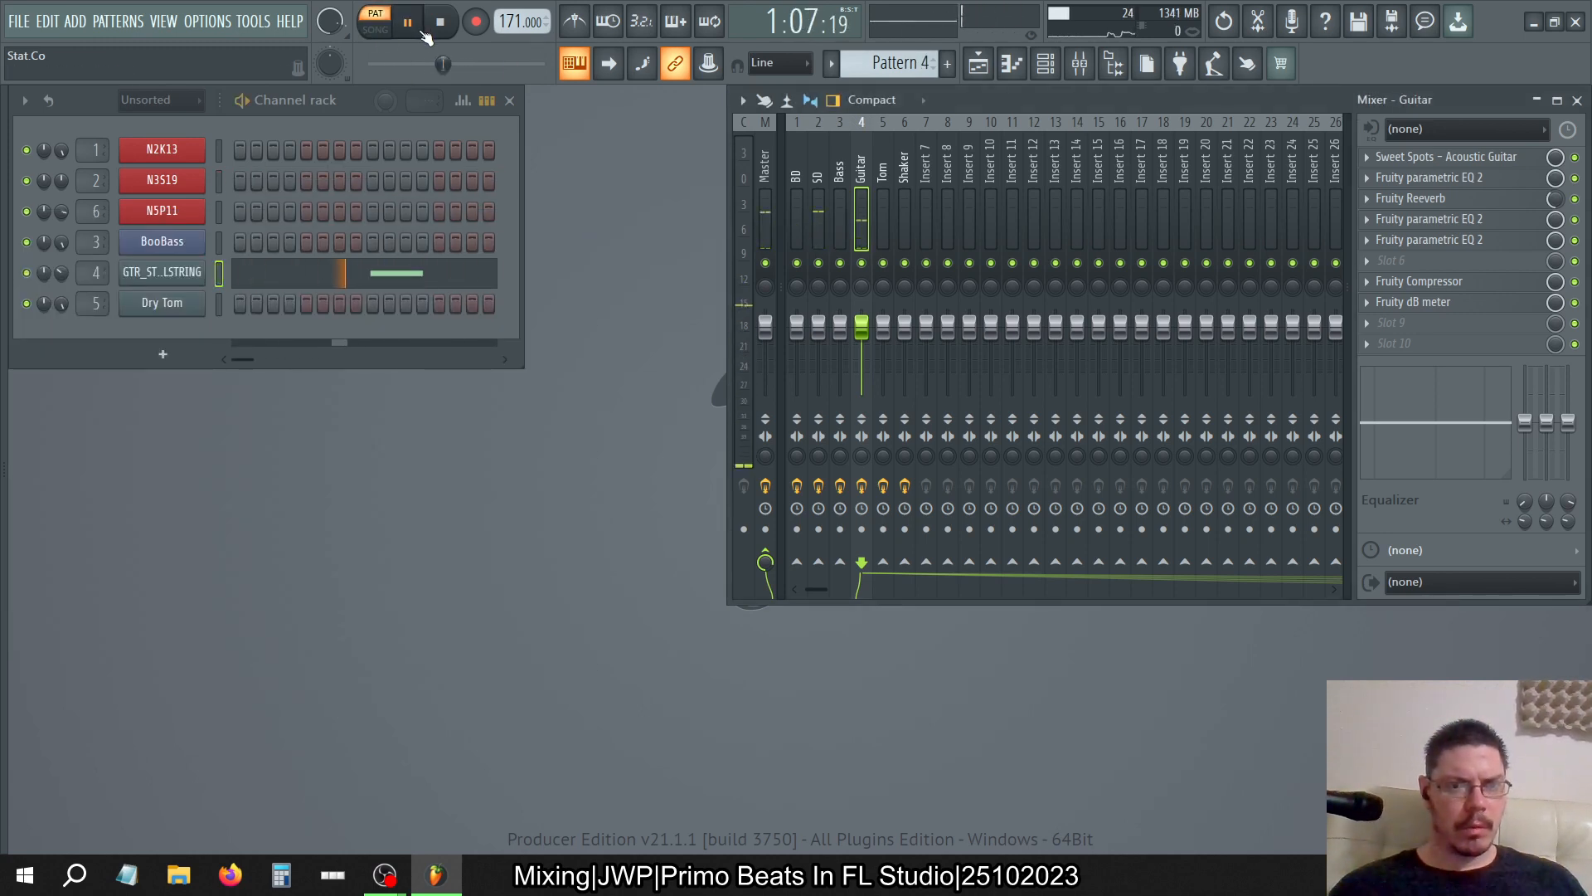
{"action": "key", "text": "7"}
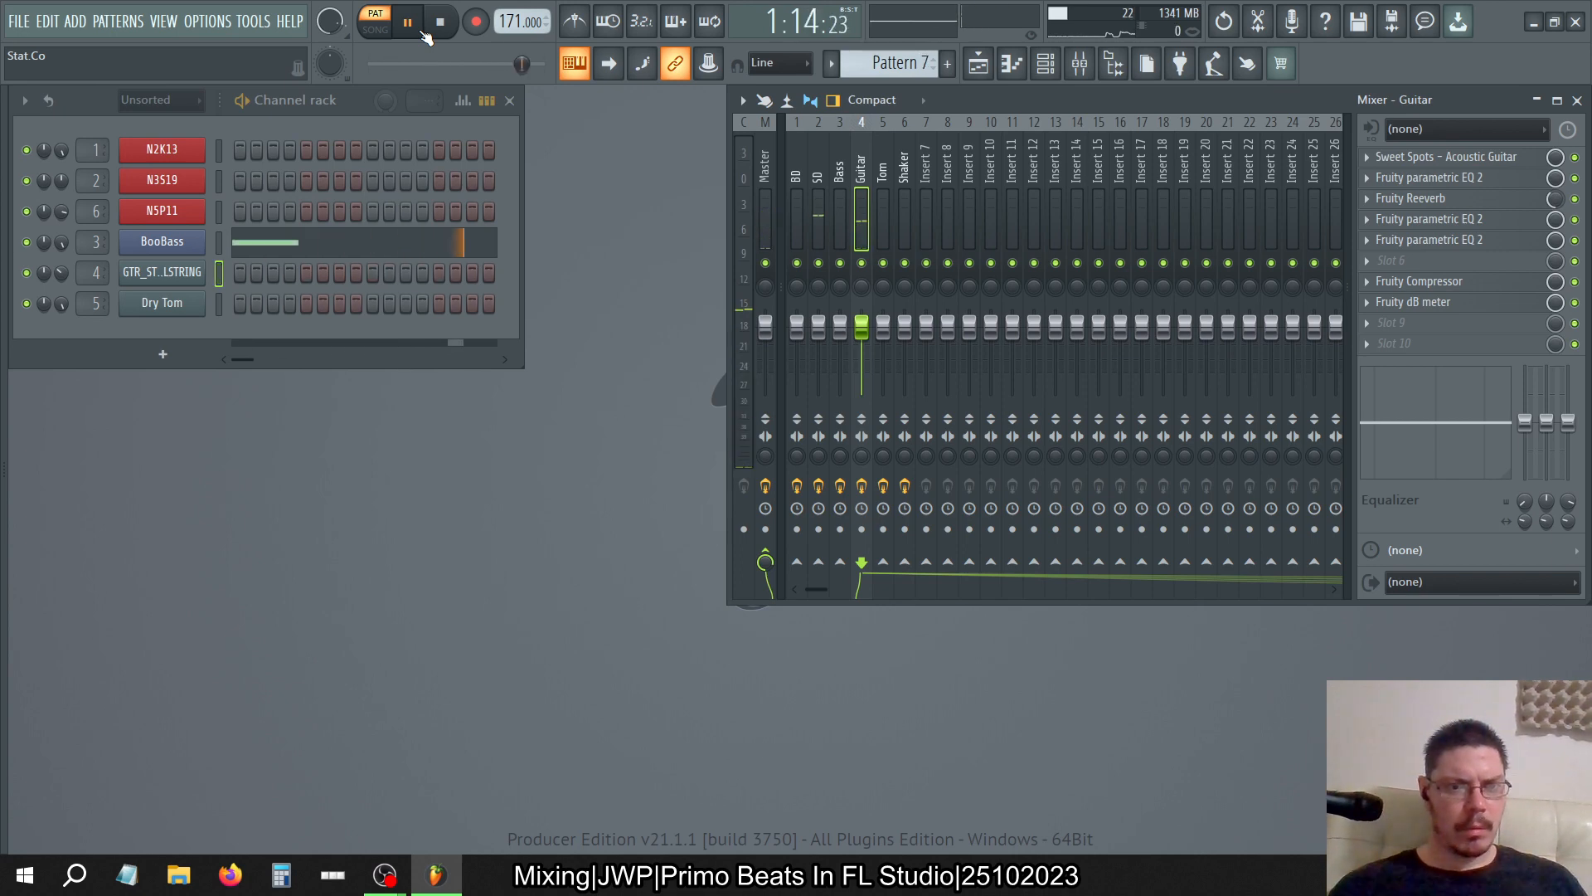
{"action": "key", "text": "KP_Add"}
{"action": "key", "text": "KP_Add"}
{"action": "key", "text": "KP_Add"}
{"action": "key", "text": "KP_Add"}
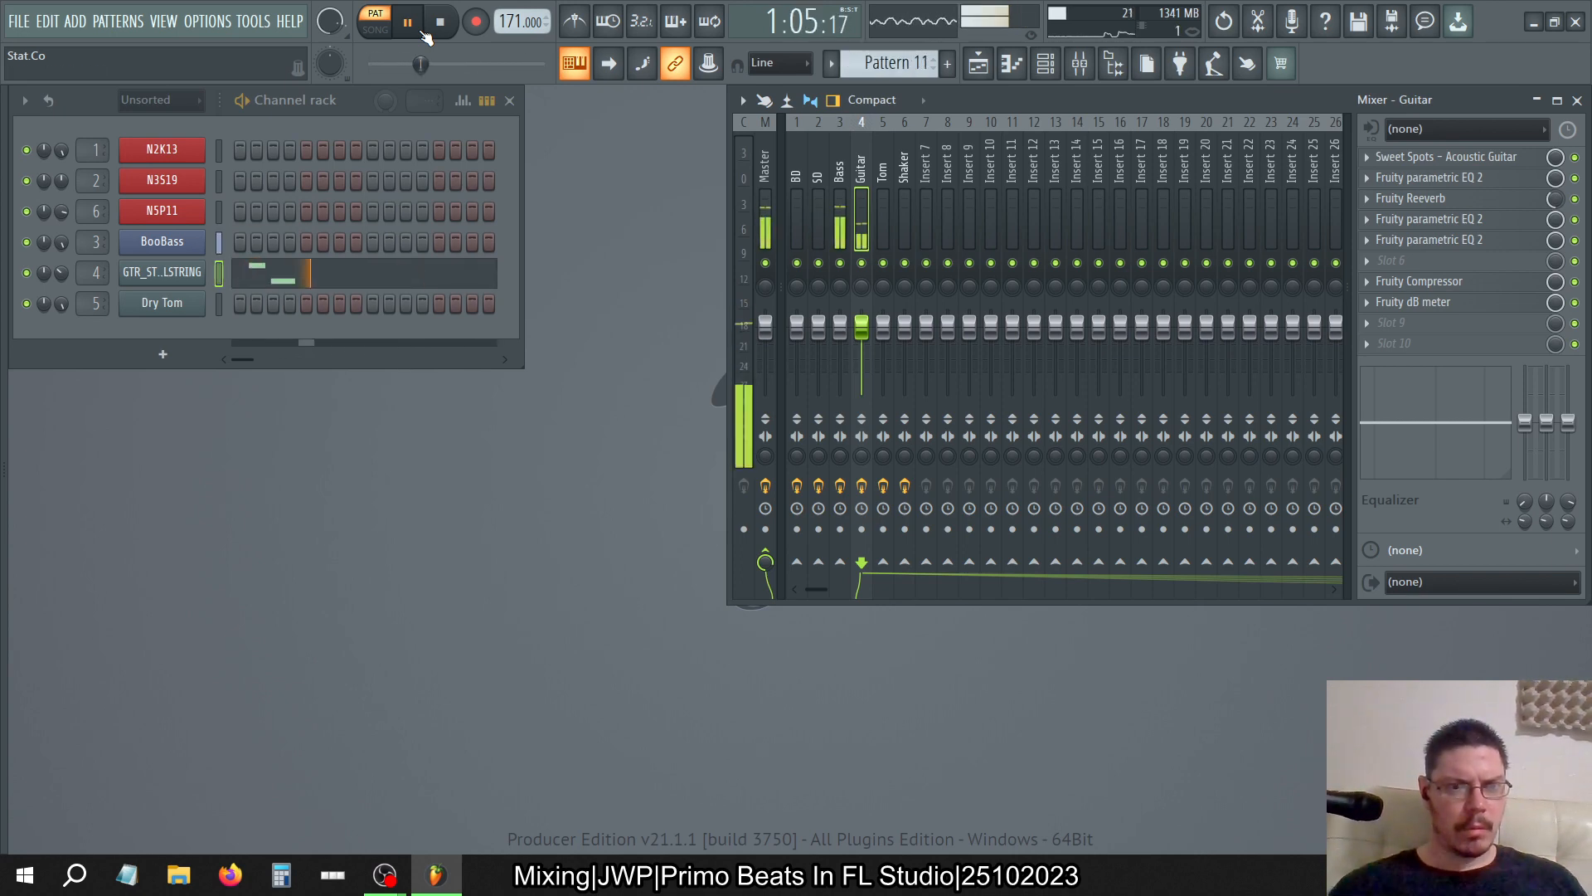
{"action": "key", "text": "KP_Add"}
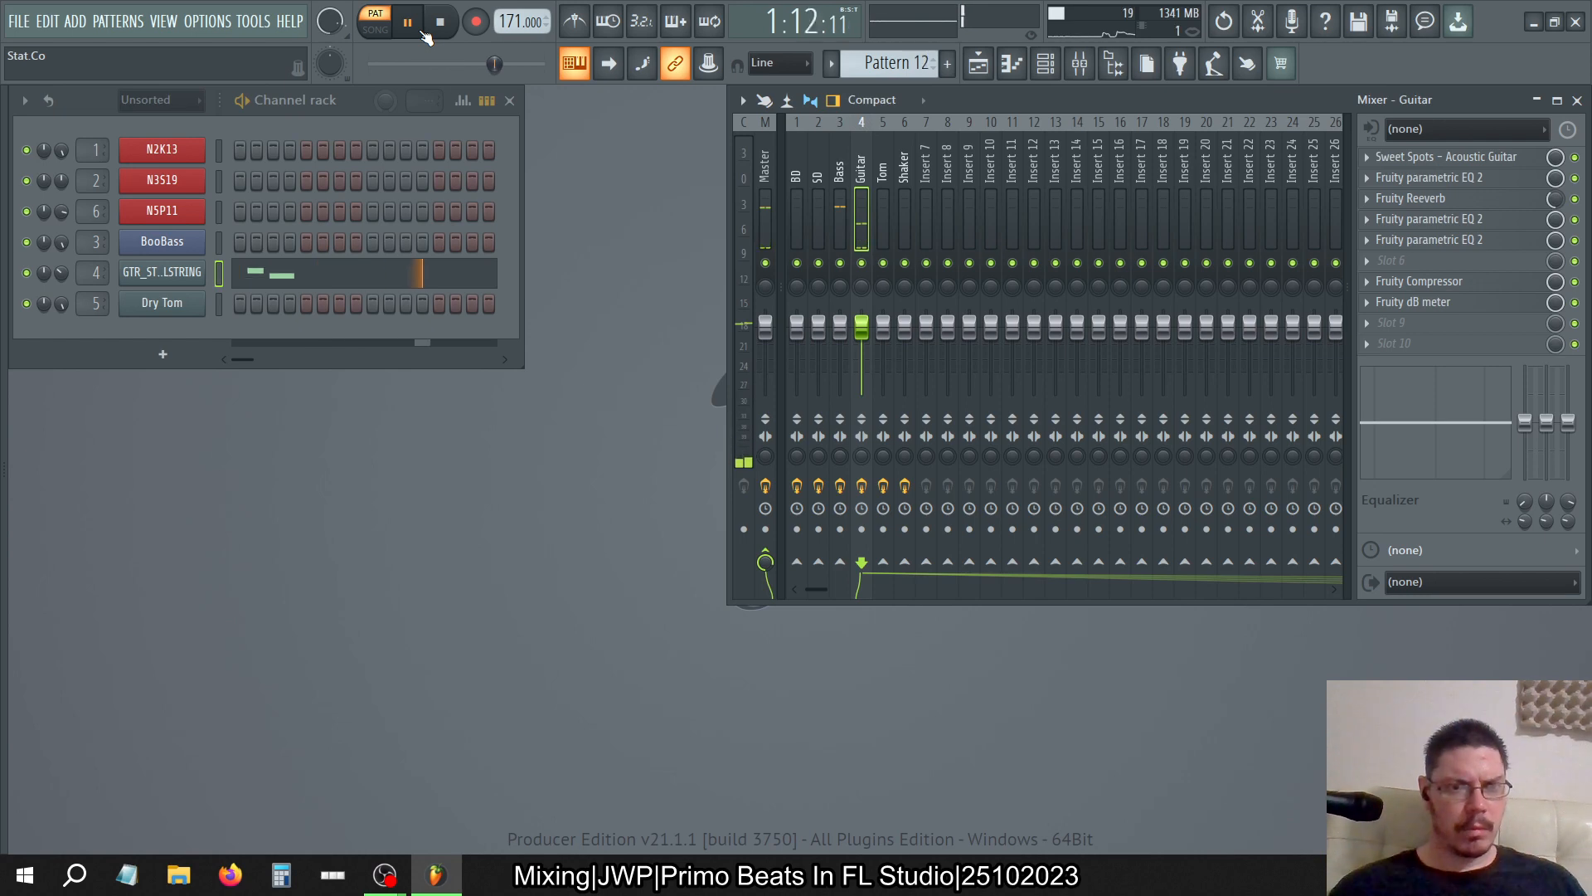
{"action": "key", "text": "KP_Add"}
{"action": "key", "text": "KP_Add"}
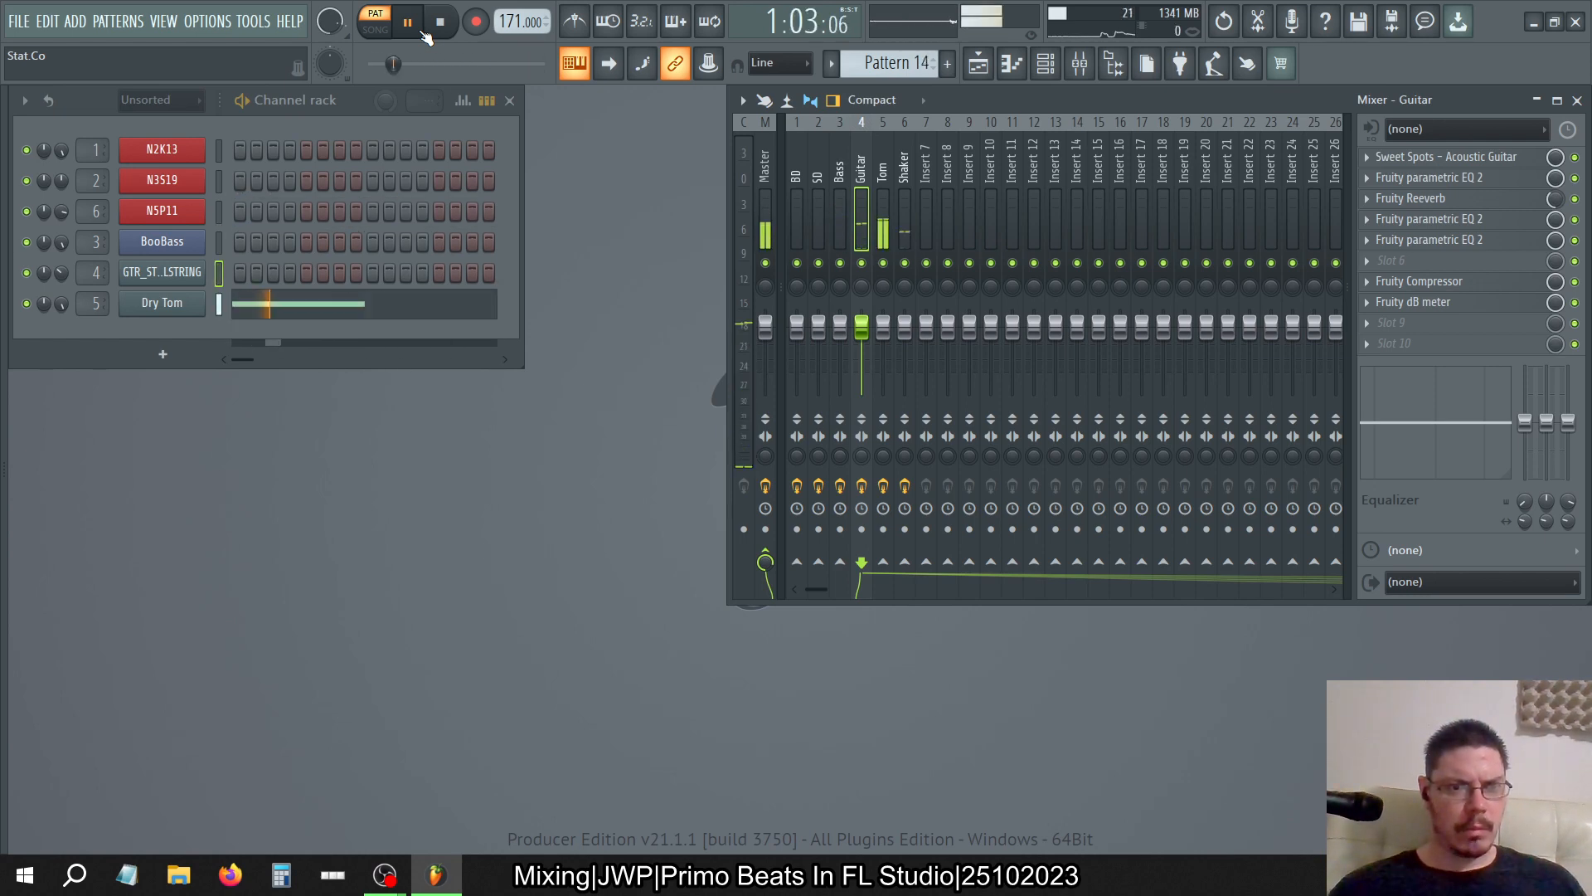
{"action": "key", "text": "KP_Add"}
{"action": "key", "text": "KP_Add"}
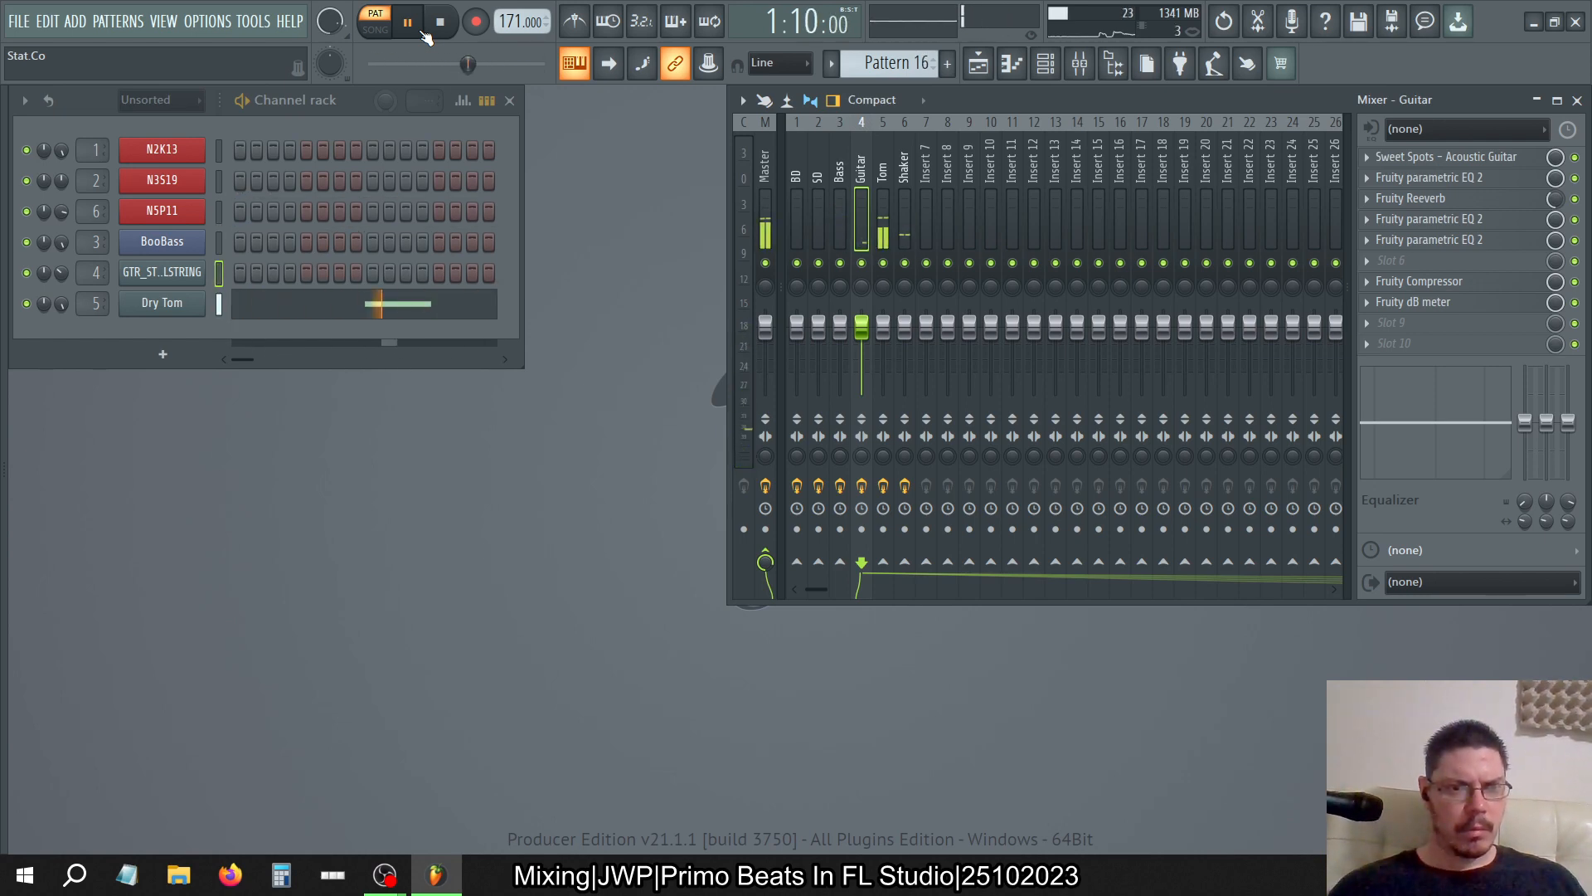
Open the GTR_STEELSTRING piano roll, step back to Pattern 7 to review its notes and stop playback
{"action": "key", "text": "F7"}
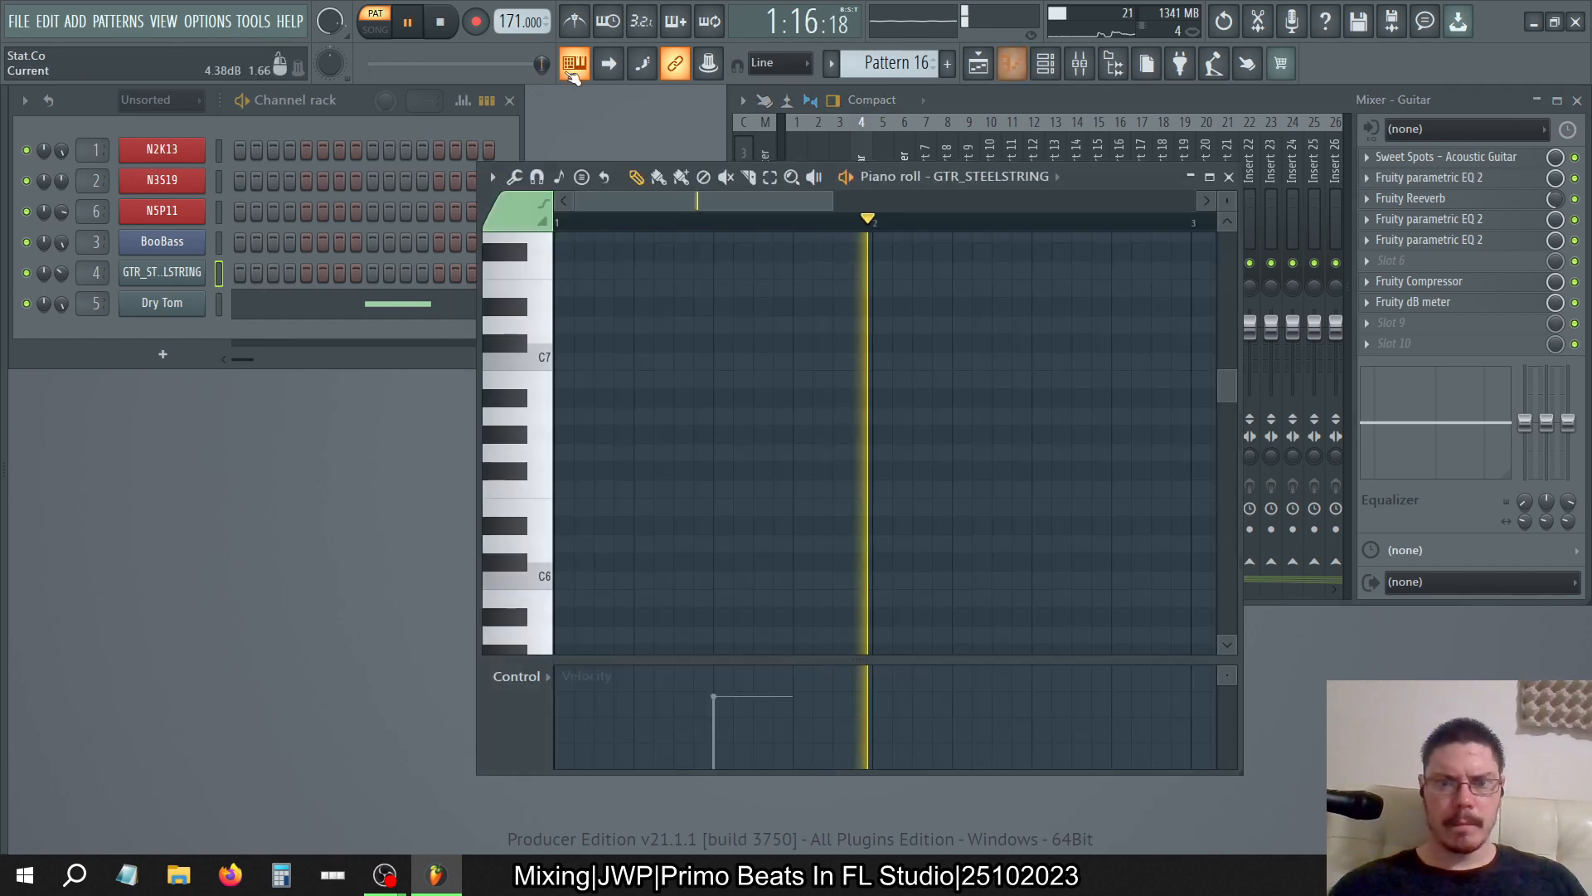
{"action": "left_click", "coordinate": [1026, 176]}
{"action": "left_click", "coordinate": [1024, 176]}
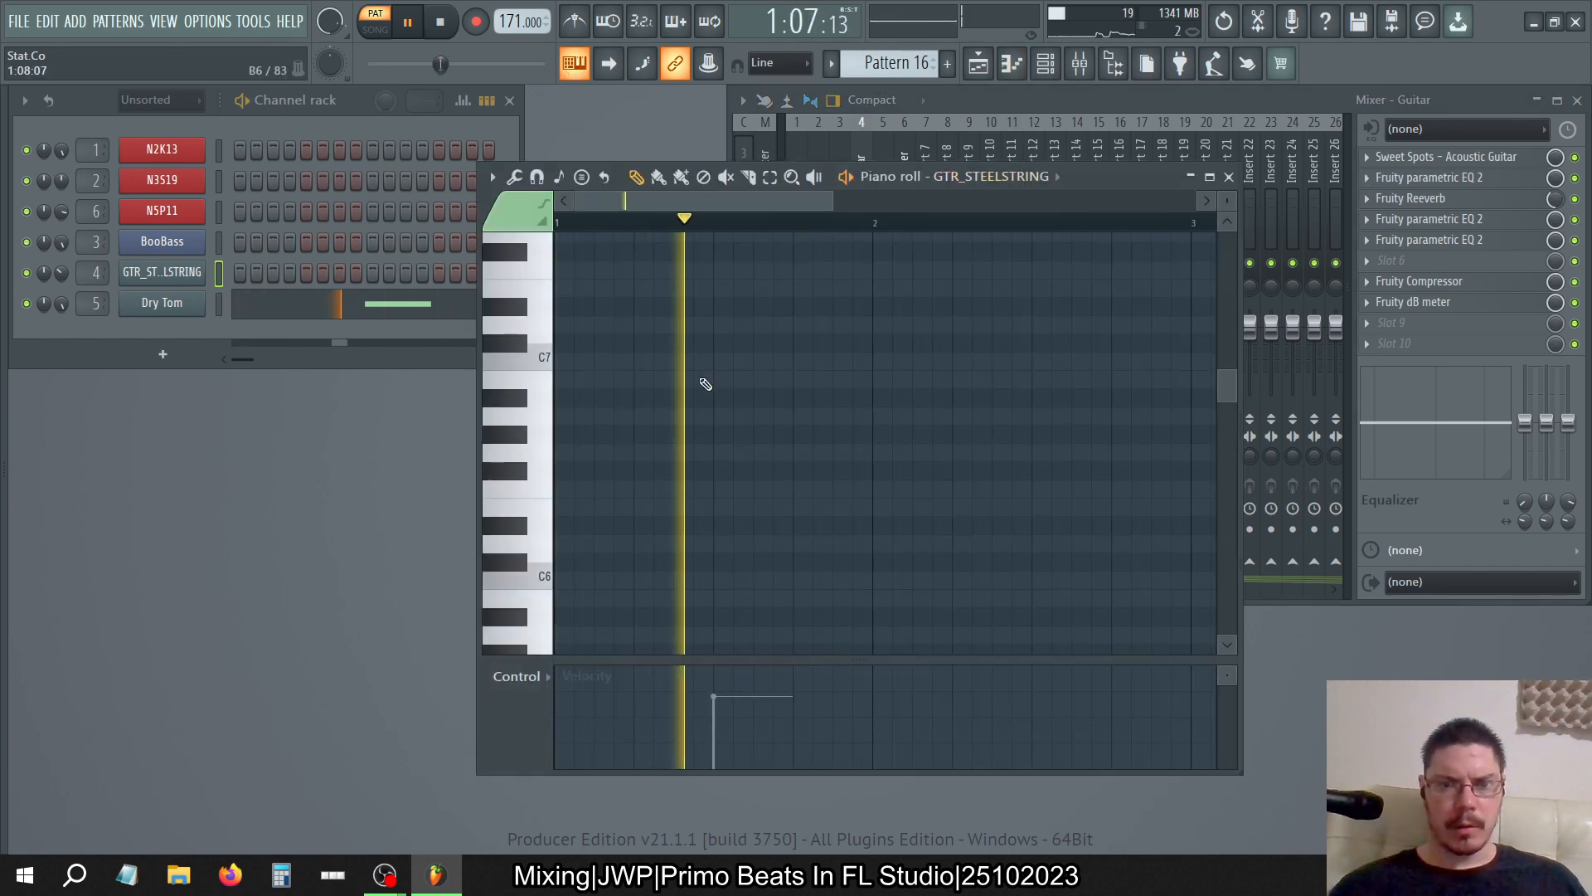
{"action": "key", "text": "KP_Subtract"}
{"action": "key", "text": "KP_Subtract"}
{"action": "key", "text": "KP_Subtract"}
{"action": "key", "text": "KP_Subtract"}
{"action": "key", "text": "KP_Subtract"}
{"action": "key", "text": "KP_Subtract"}
{"action": "key", "text": "KP_Subtract"}
{"action": "key", "text": "KP_Subtract"}
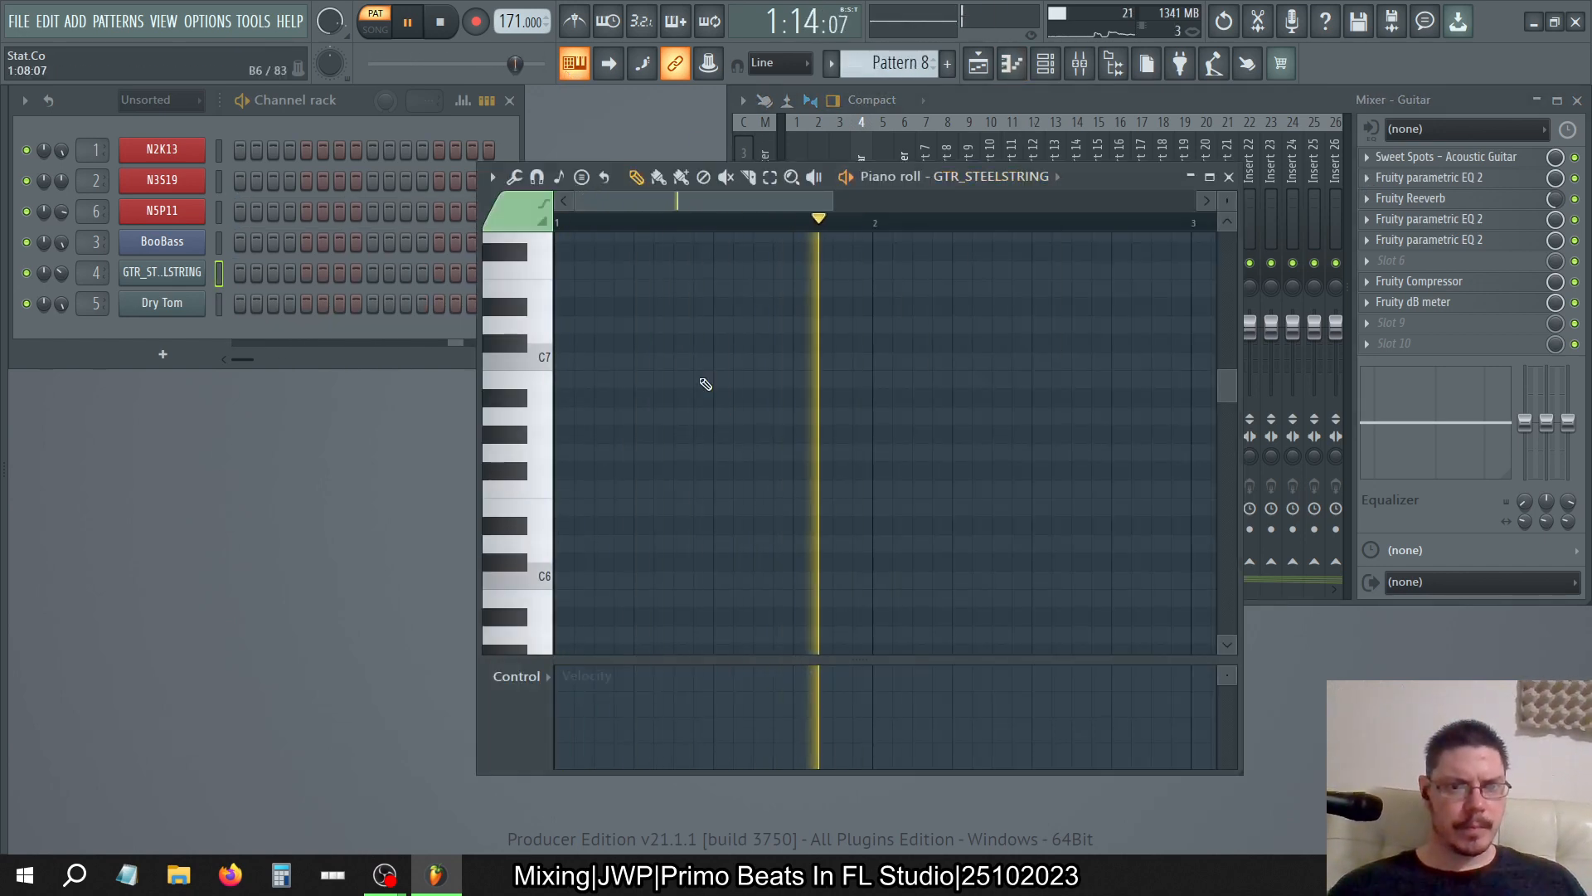
{"action": "key", "text": "KP_Subtract"}
{"action": "key", "text": "space"}
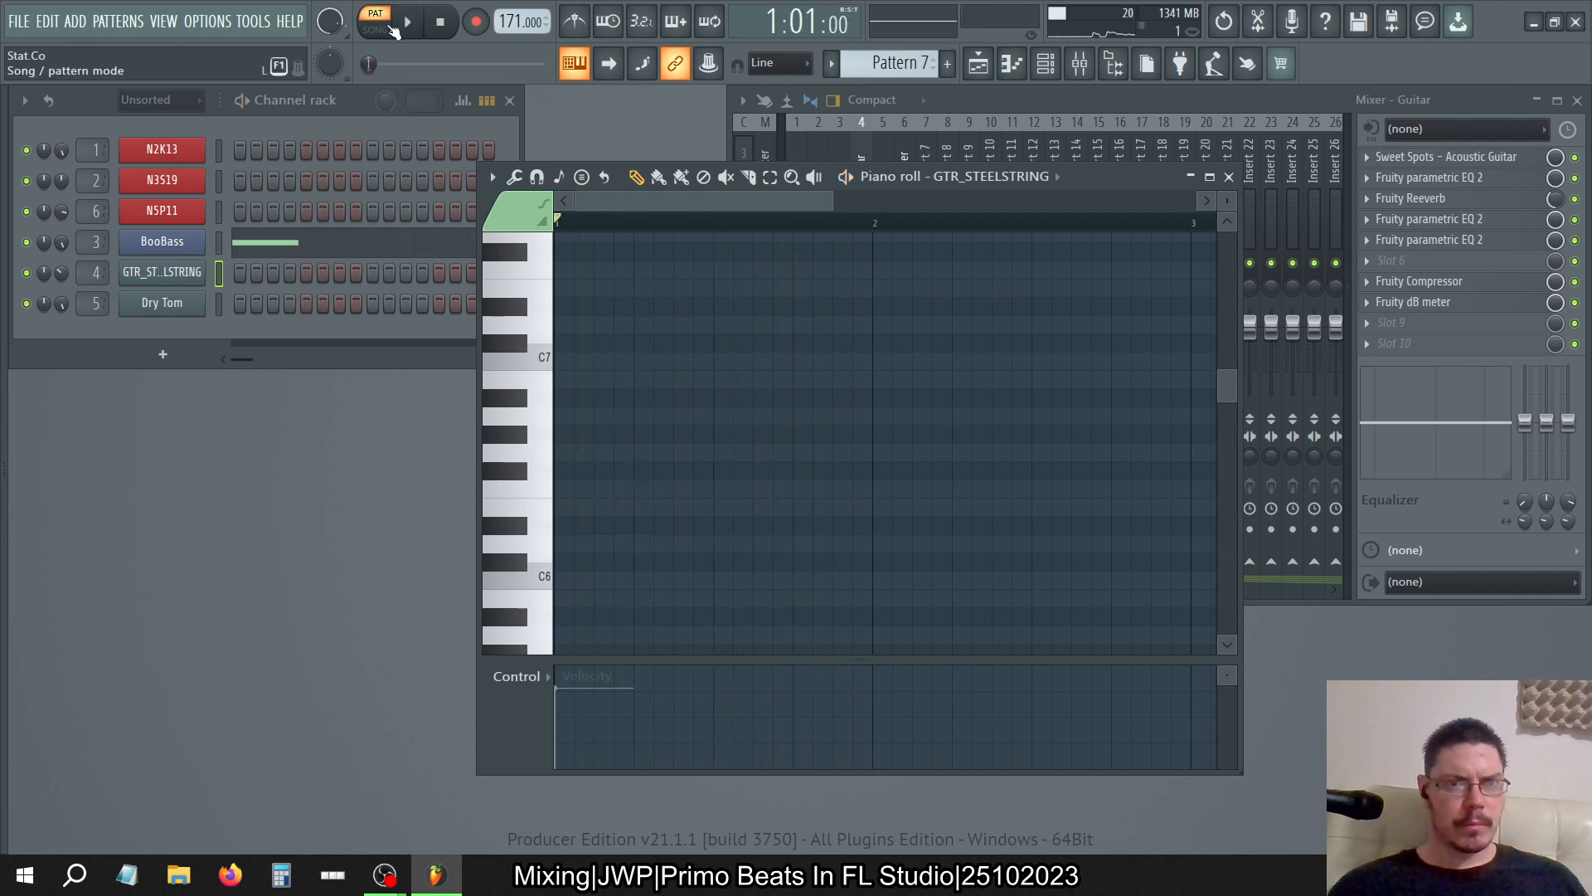
Switch playback to song mode, play the song and examine the guitar notes of Pattern 6 in the piano roll
{"action": "left_click", "coordinate": [392, 28]}
{"action": "left_click", "coordinate": [410, 30]}
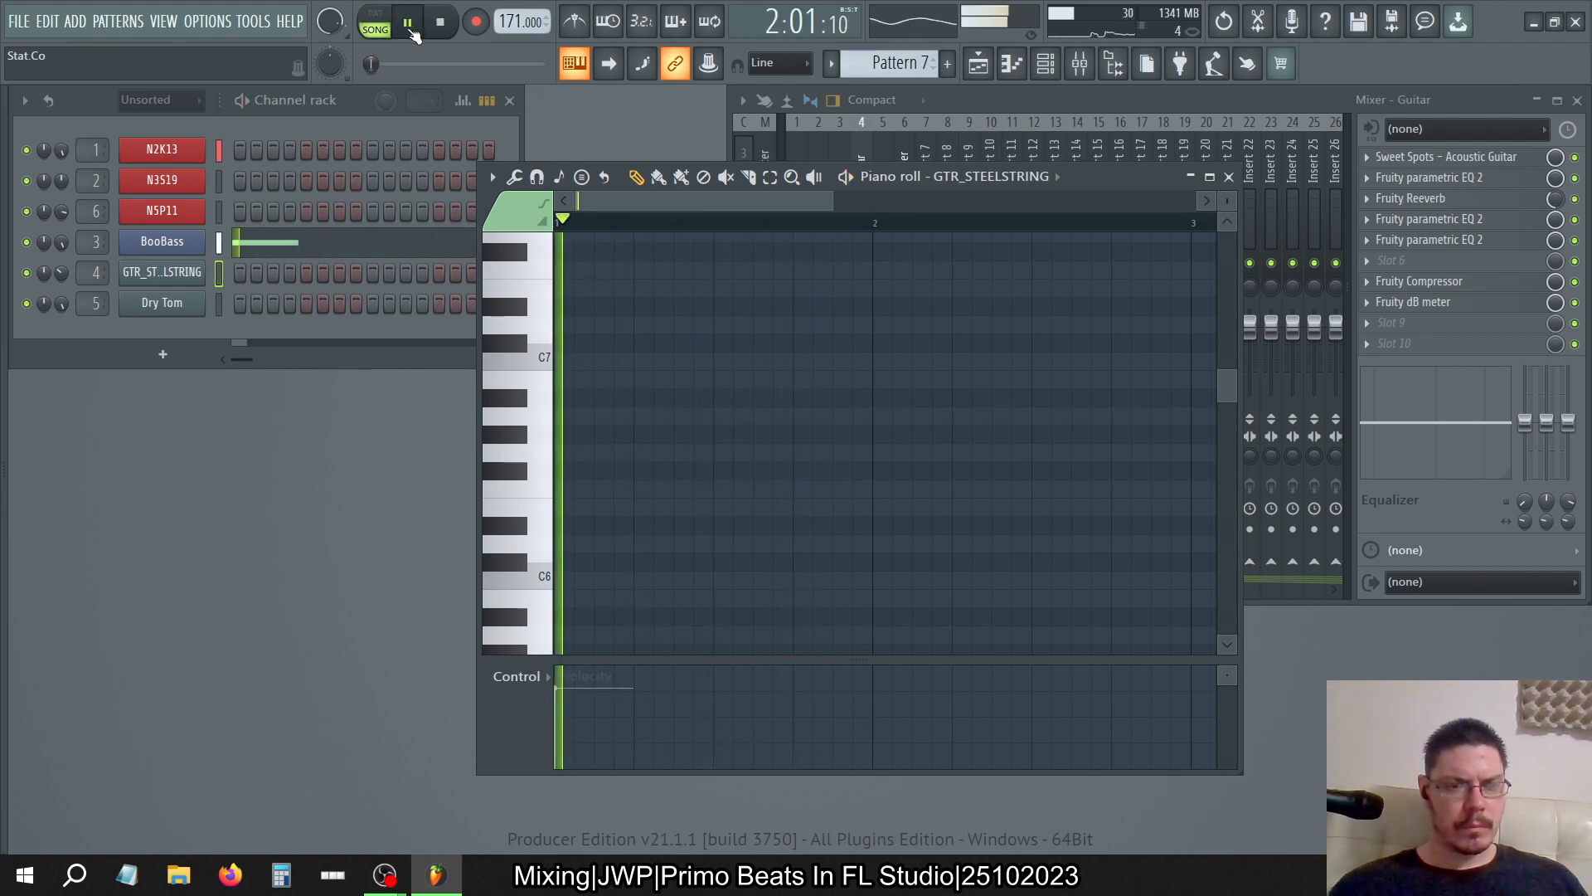
{"action": "key", "text": "KP_Subtract"}
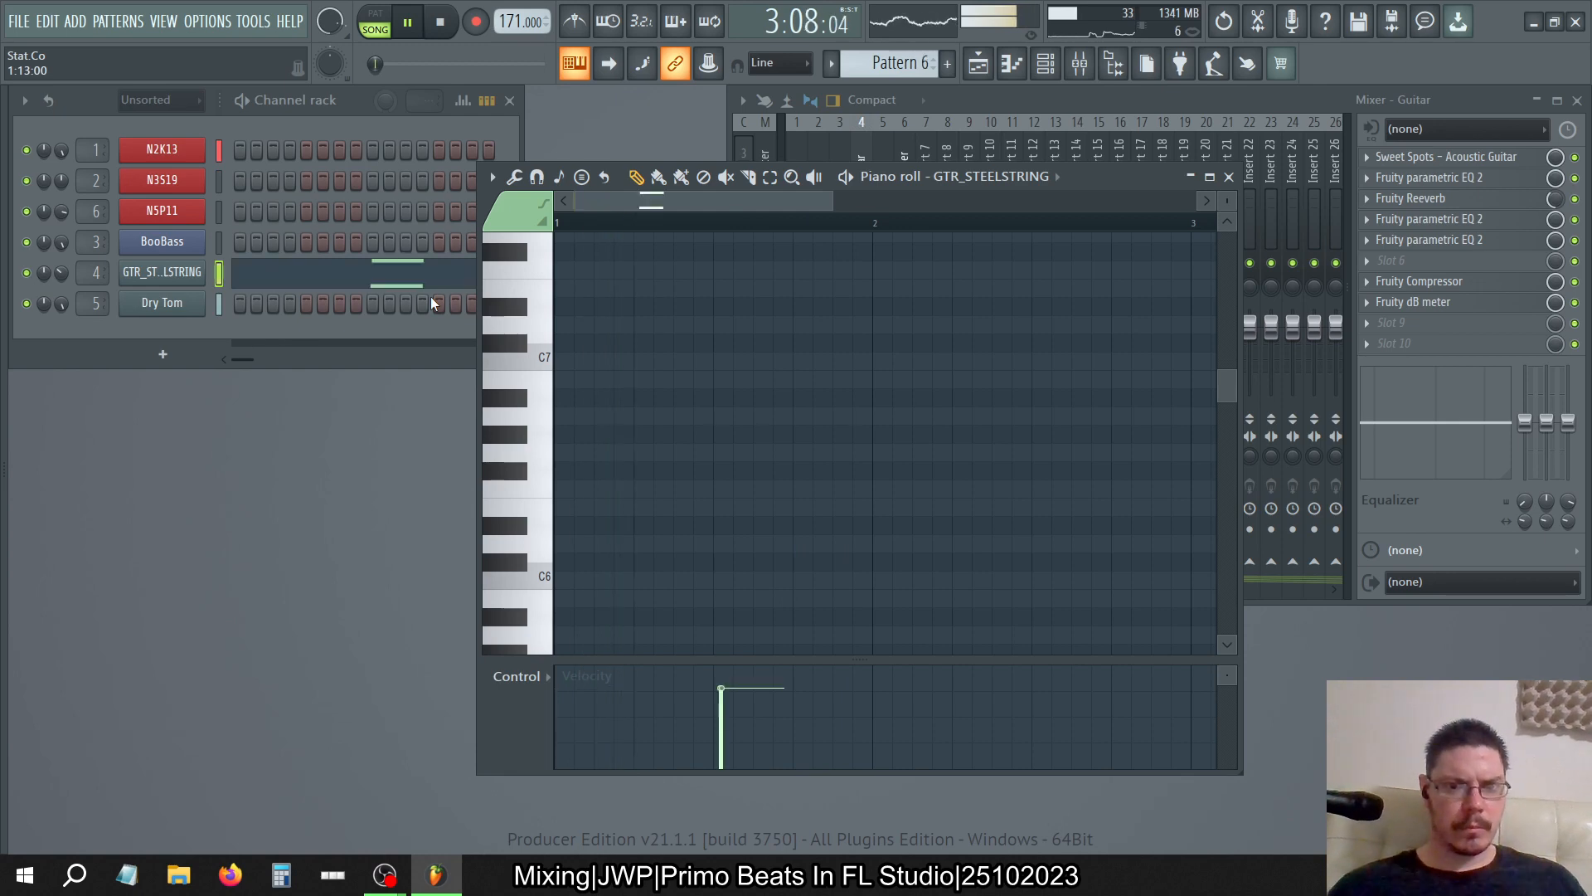
{"action": "scroll", "coordinate": [827, 395], "scroll_direction": "down", "scroll_amount": 5}
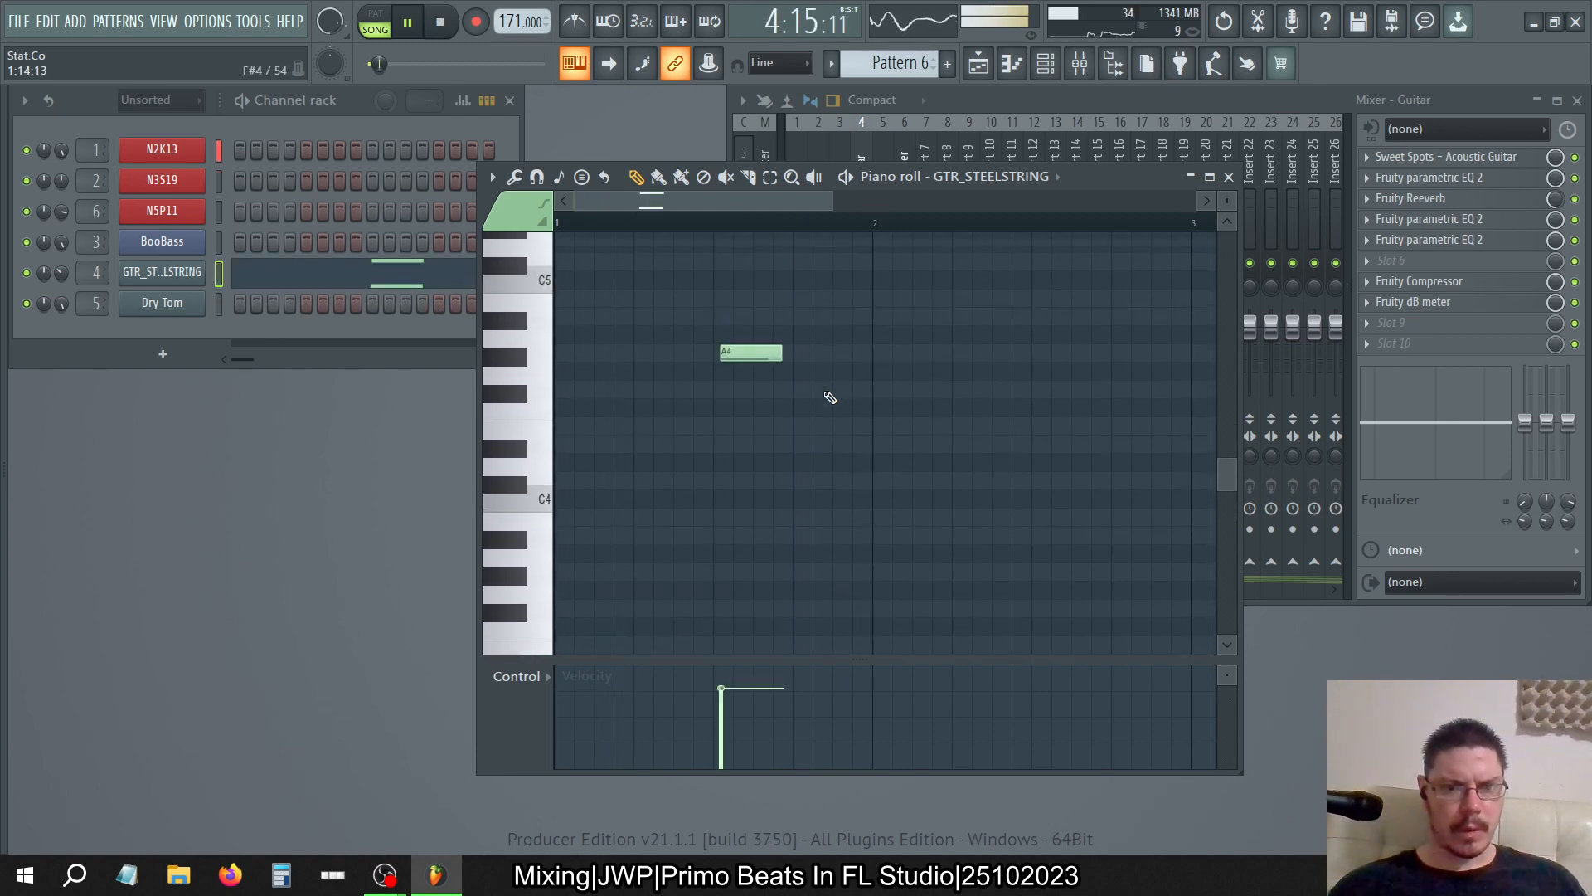
{"action": "scroll", "coordinate": [827, 396], "scroll_direction": "up", "scroll_amount": 3}
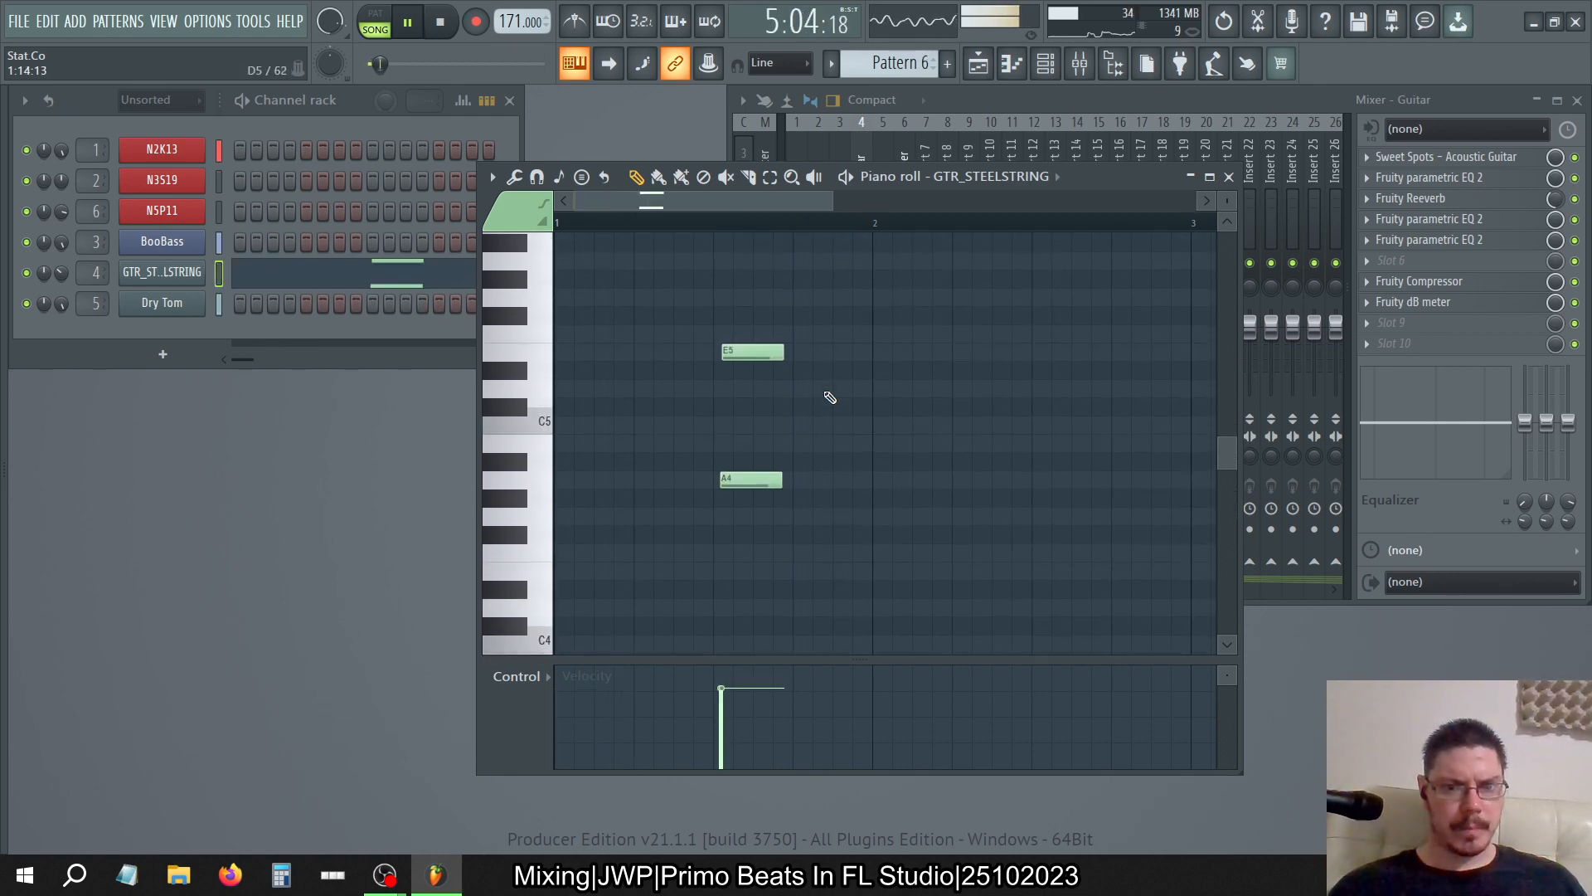
Listen to the opening of the song twice from the start and stop playback
{"action": "left_click", "coordinate": [441, 24]}
{"action": "left_click", "coordinate": [407, 24]}
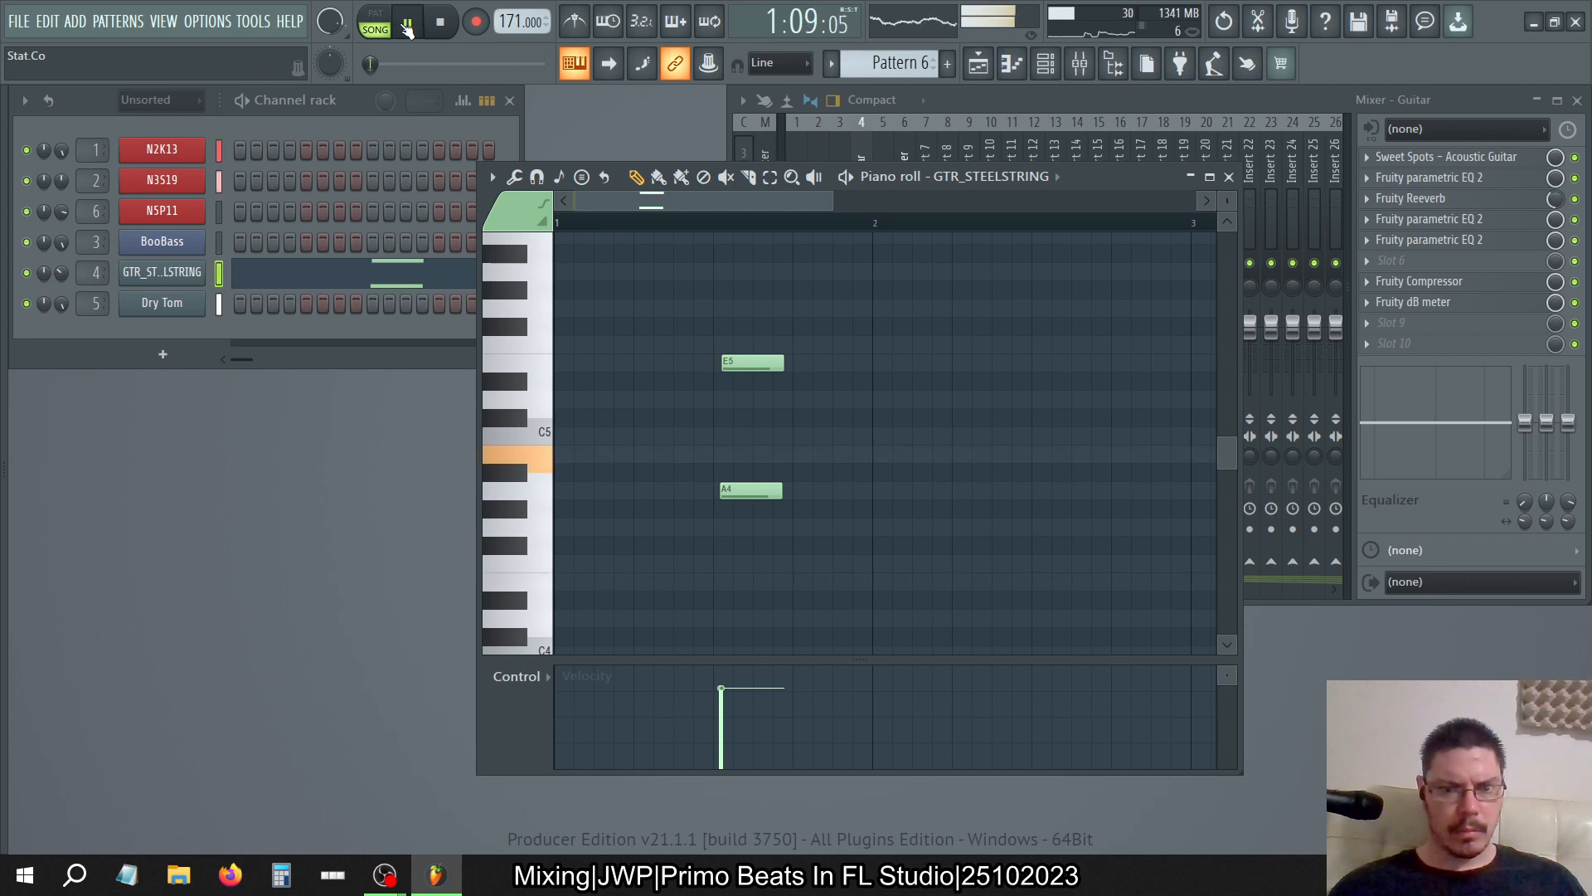
{"action": "left_click", "coordinate": [446, 21]}
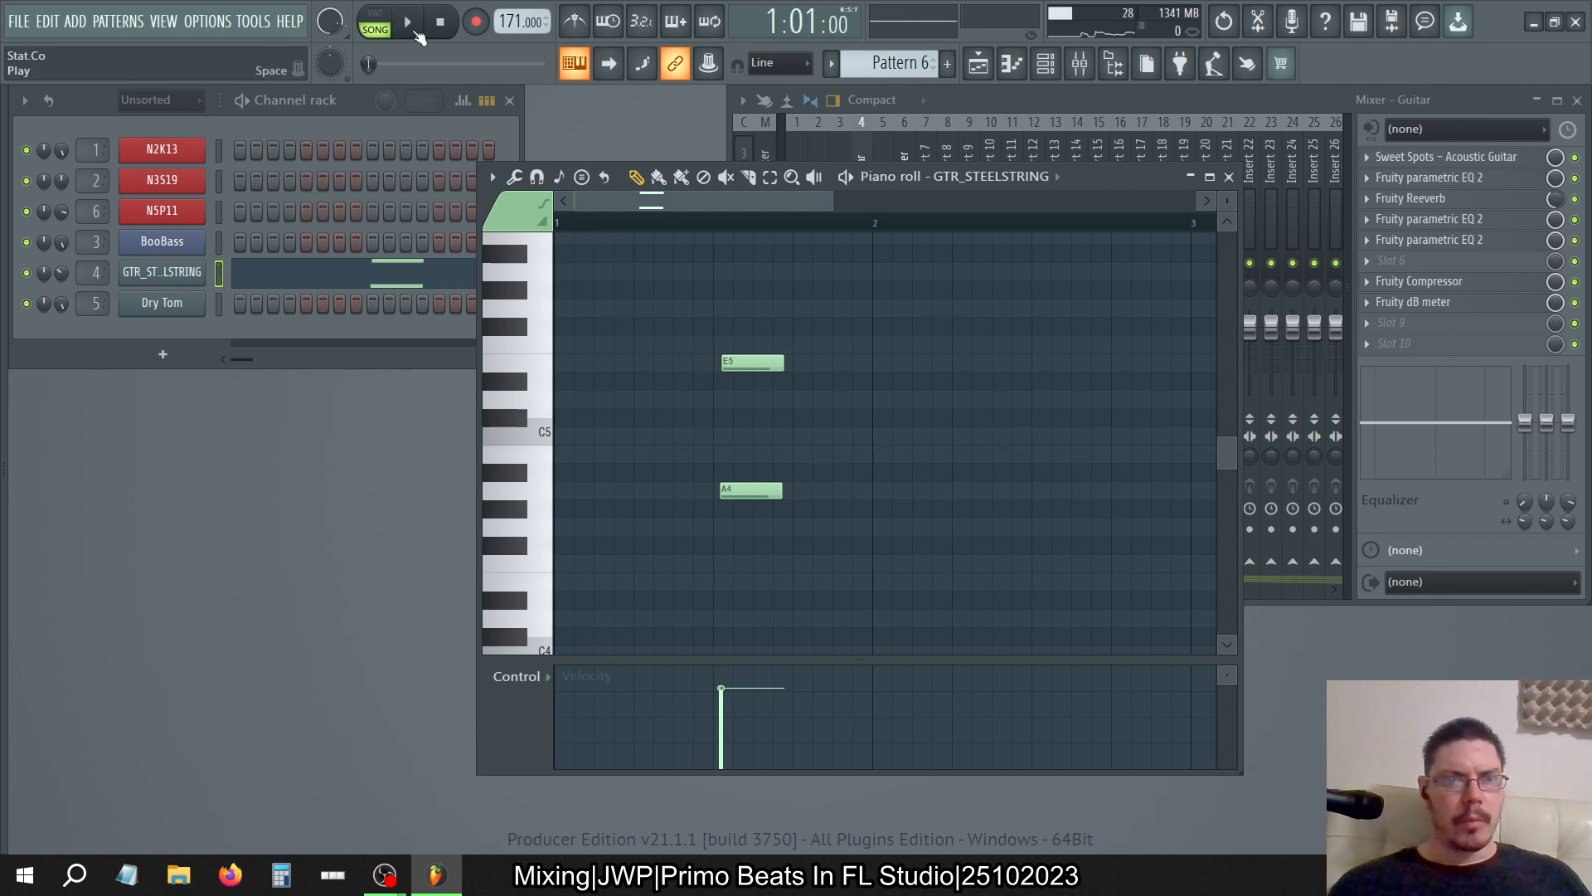
{"action": "left_click", "coordinate": [417, 31]}
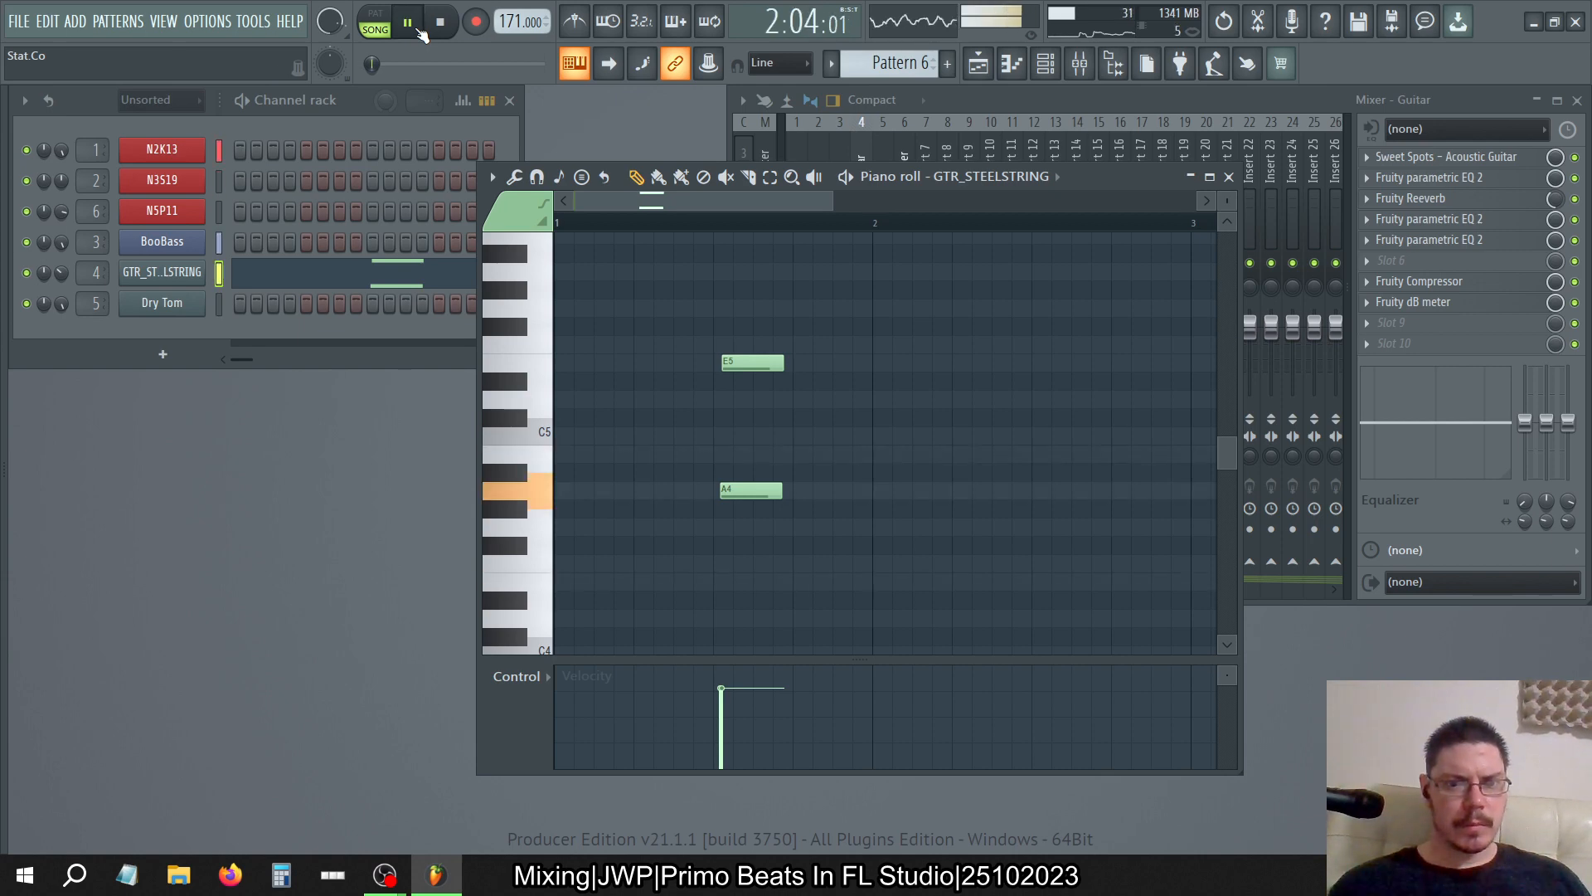
{"action": "key", "text": "space"}
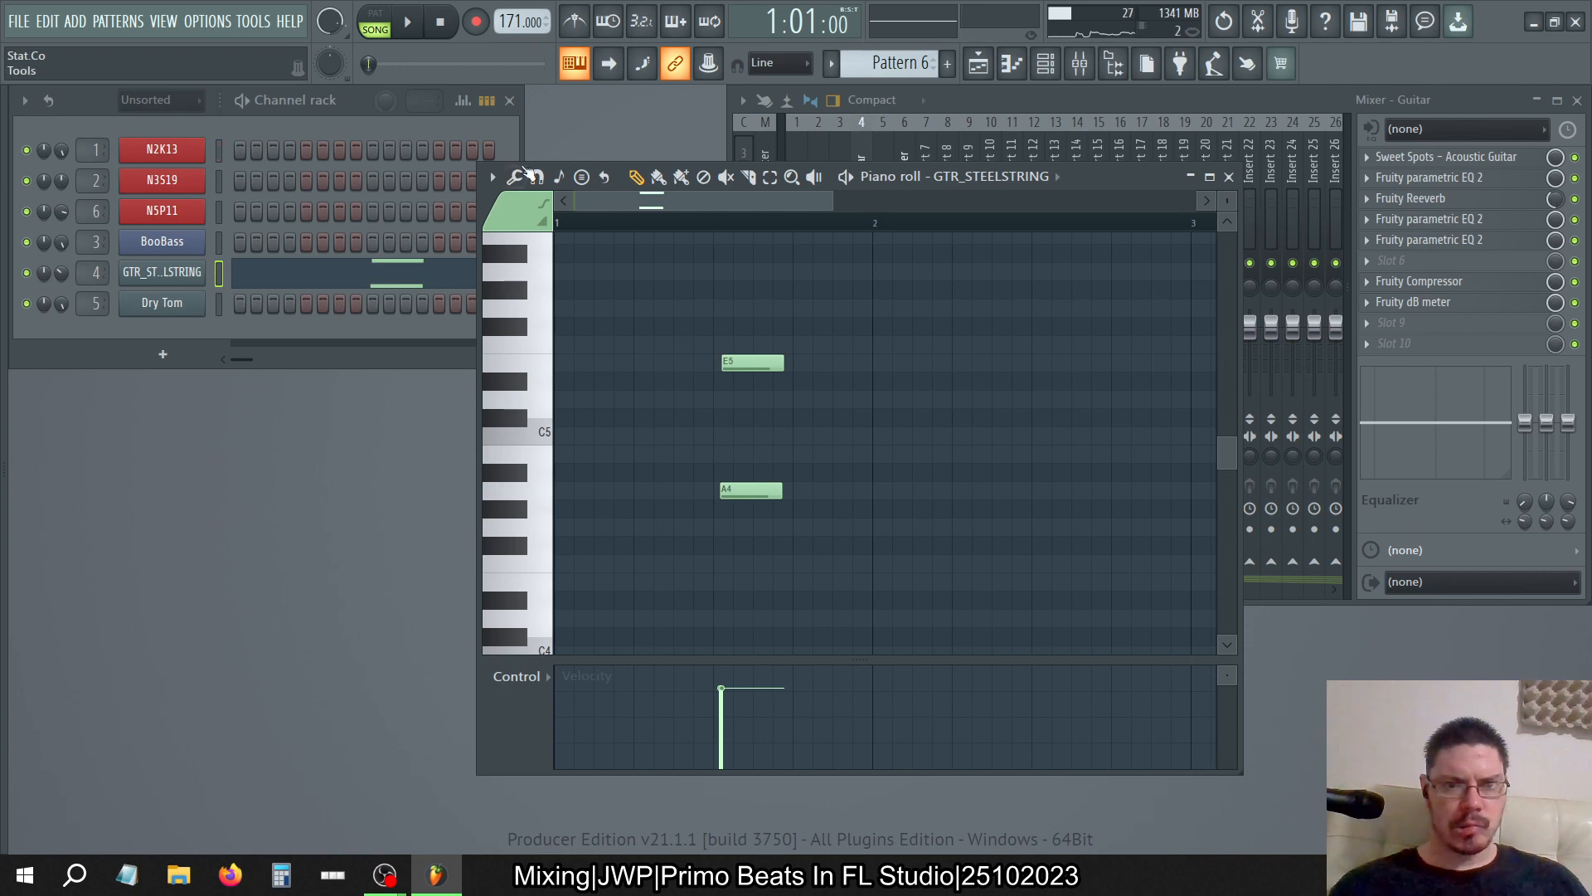
Insert a new empty pattern at the Pattern 1 position and name it Scale
{"action": "key", "text": "KP_Subtract"}
{"action": "key", "text": "KP_Subtract"}
{"action": "key", "text": "KP_Subtract"}
{"action": "key", "text": "KP_Subtract"}
{"action": "key", "text": "KP_Subtract"}
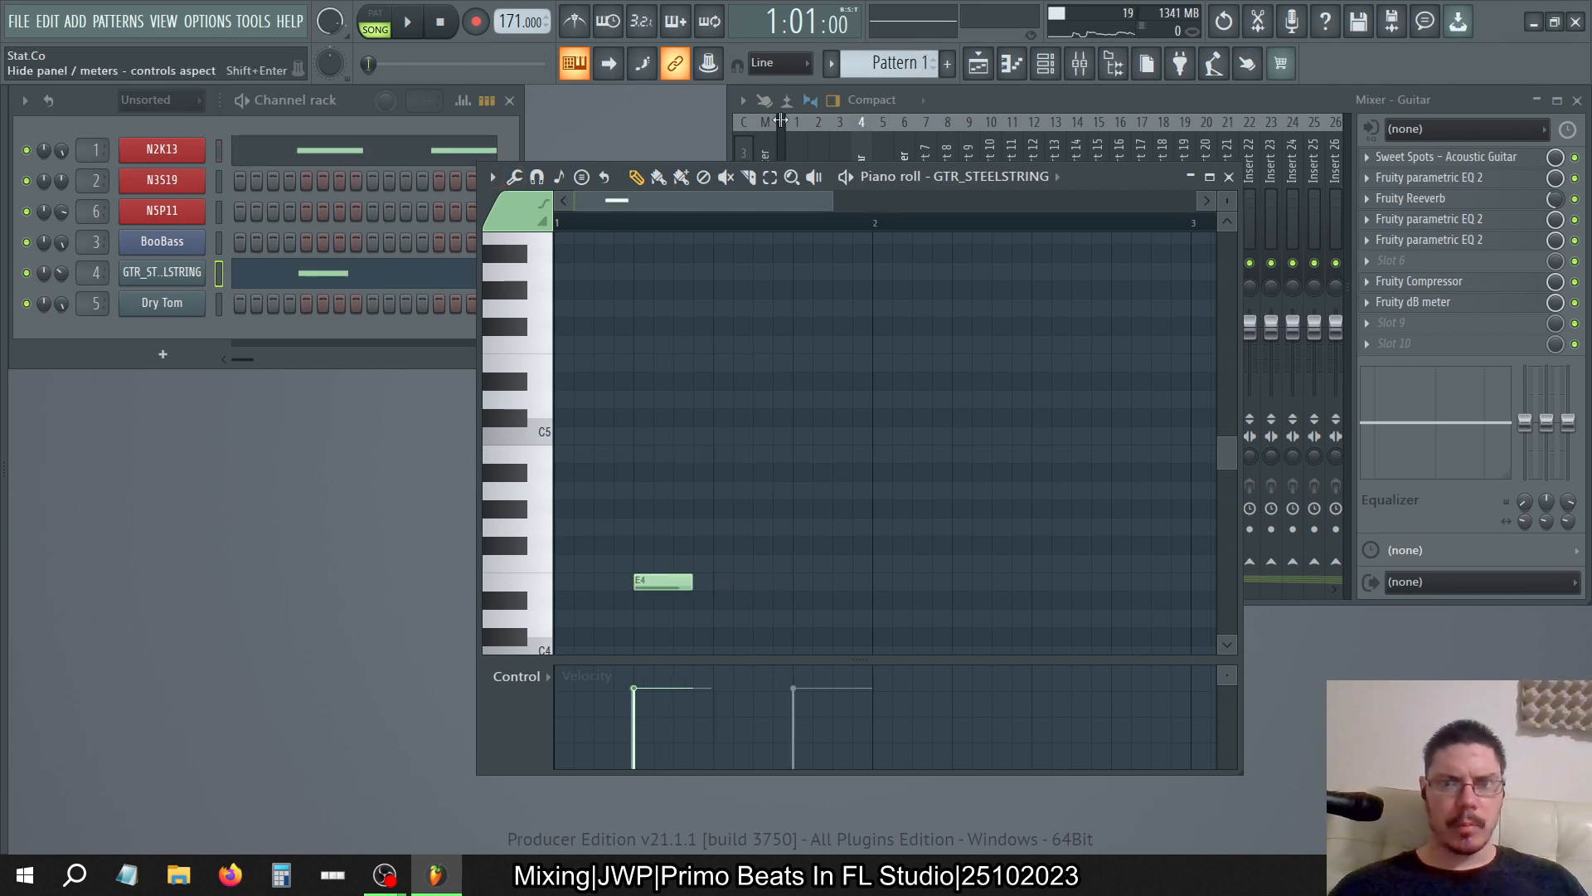
{"action": "right_click", "coordinate": [889, 53]}
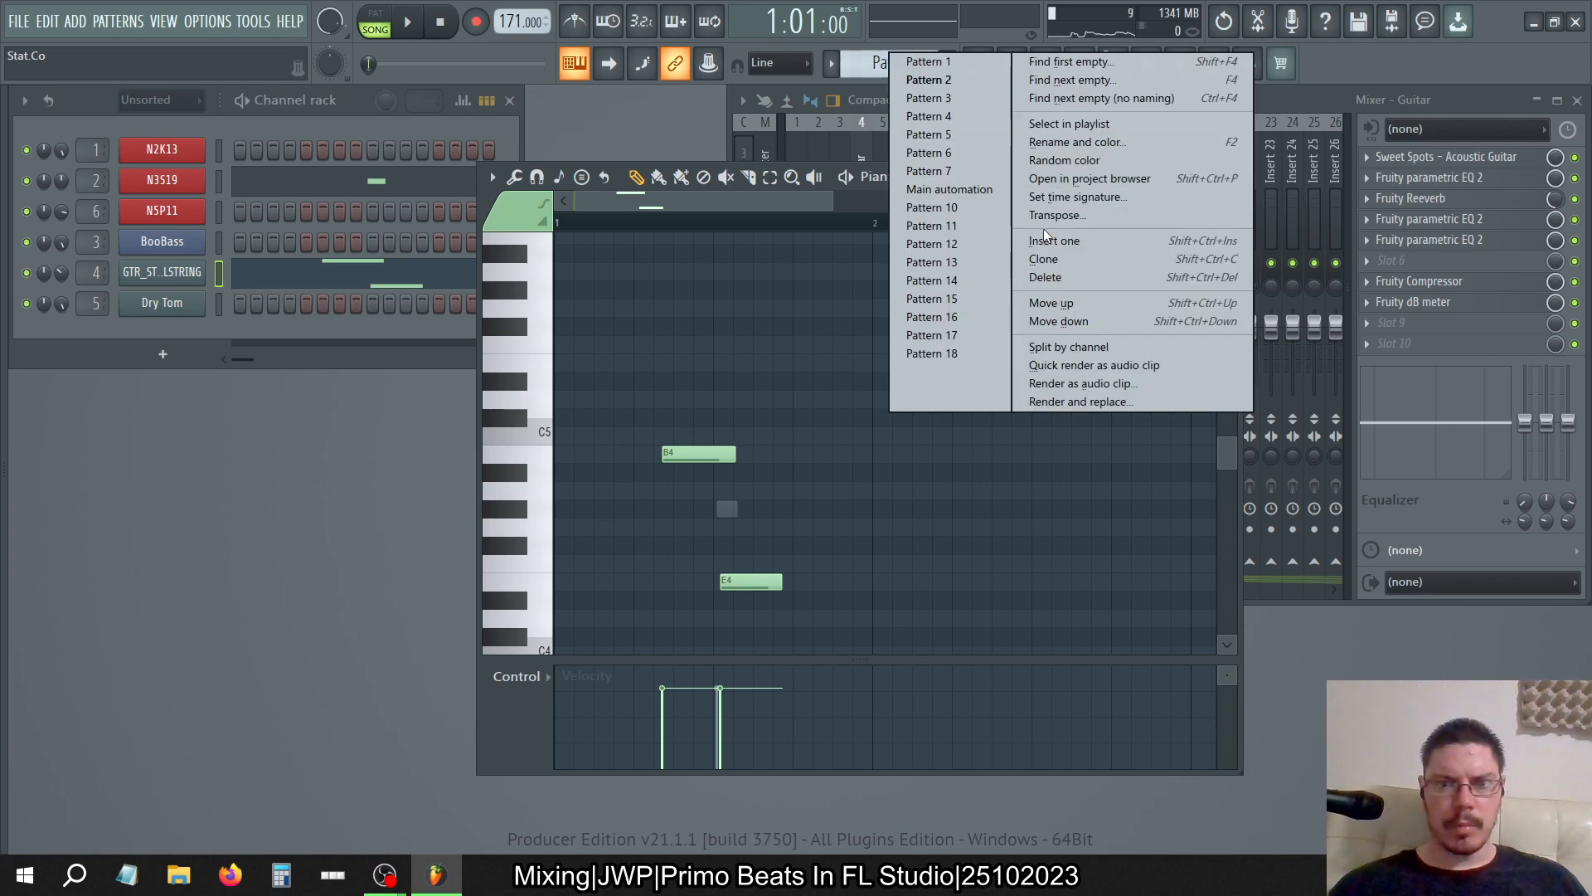
{"action": "left_click", "coordinate": [861, 66]}
{"action": "scroll", "coordinate": [872, 67], "scroll_direction": "down", "scroll_amount": 1}
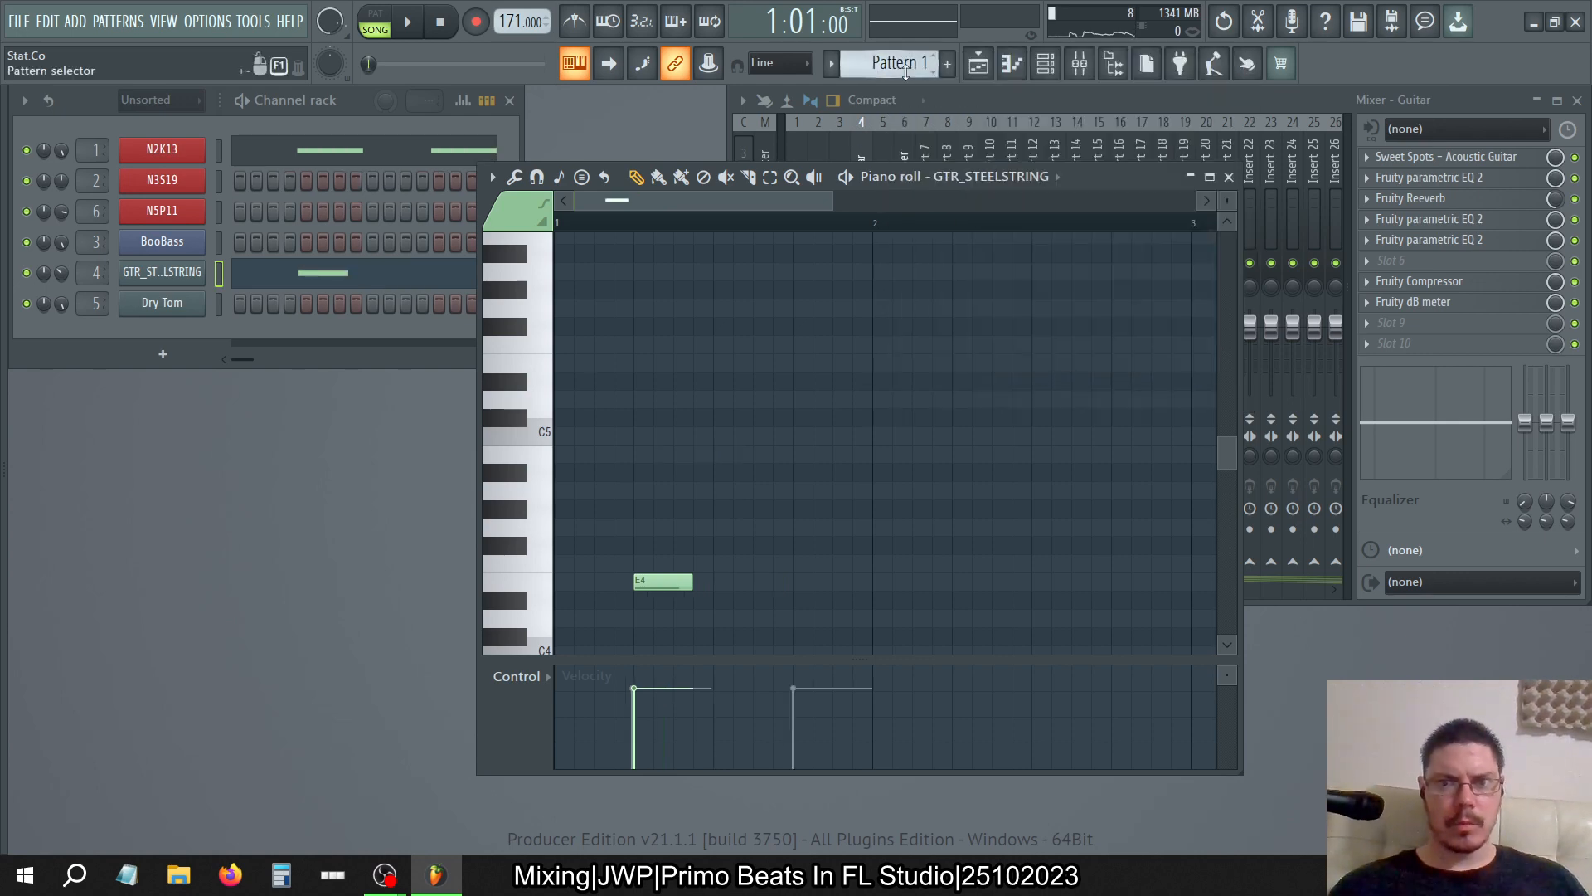
{"action": "right_click", "coordinate": [920, 70]}
{"action": "left_click", "coordinate": [1065, 260]}
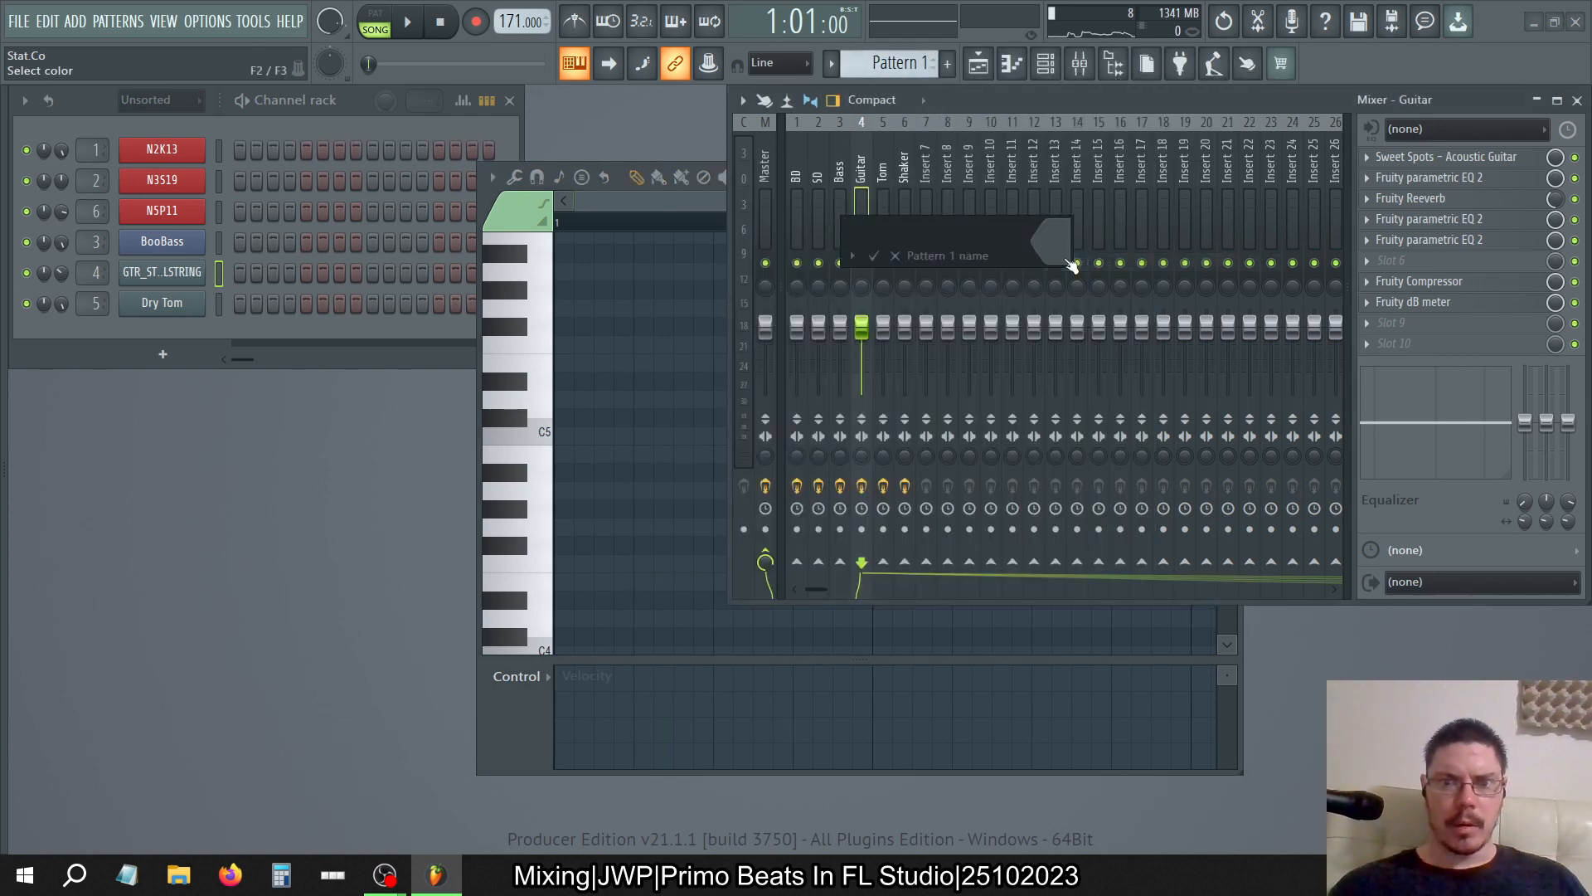
{"action": "type", "text": "Scale"}
{"action": "key", "text": "Return"}
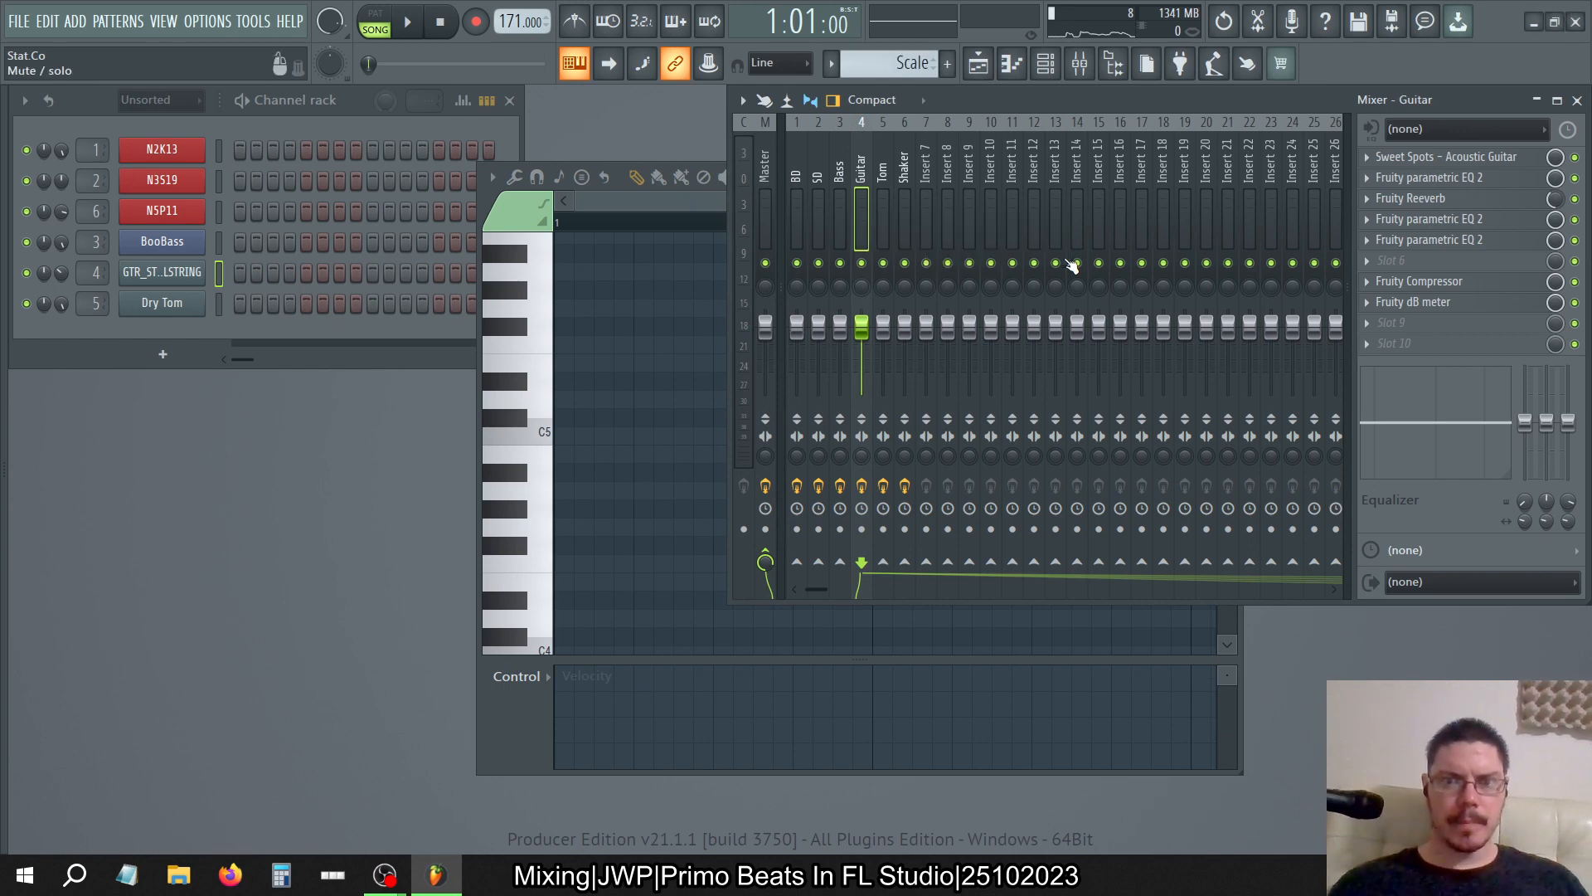
Rename the Scale pattern as "Root and Key"
{"action": "key", "text": "F2"}
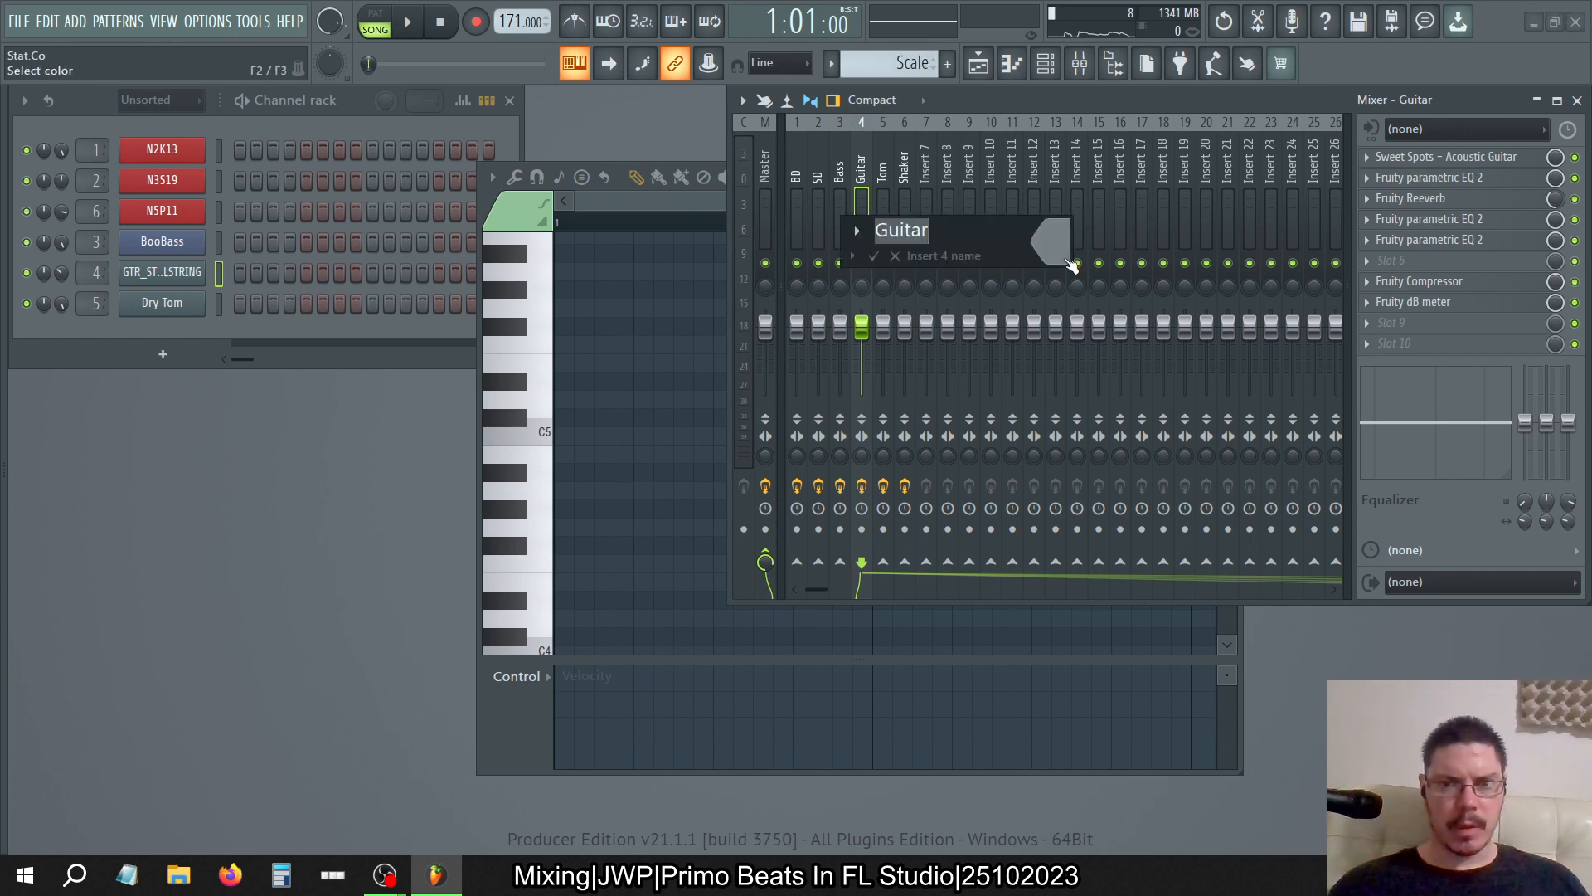
{"action": "key", "text": "Return"}
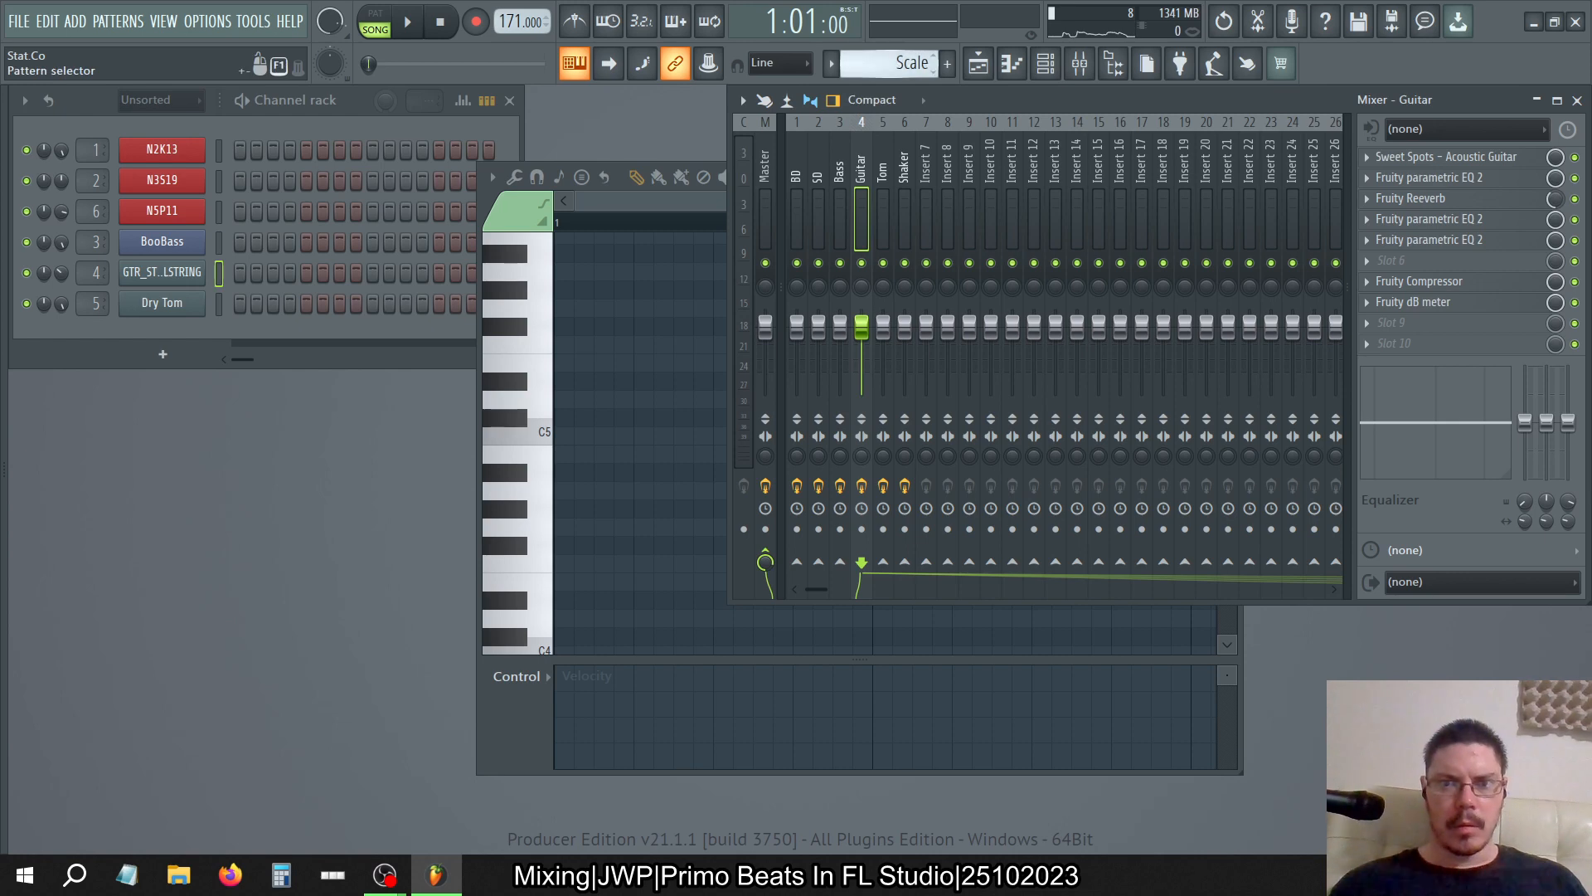
{"action": "left_click", "coordinate": [889, 60]}
{"action": "left_click", "coordinate": [1083, 161]}
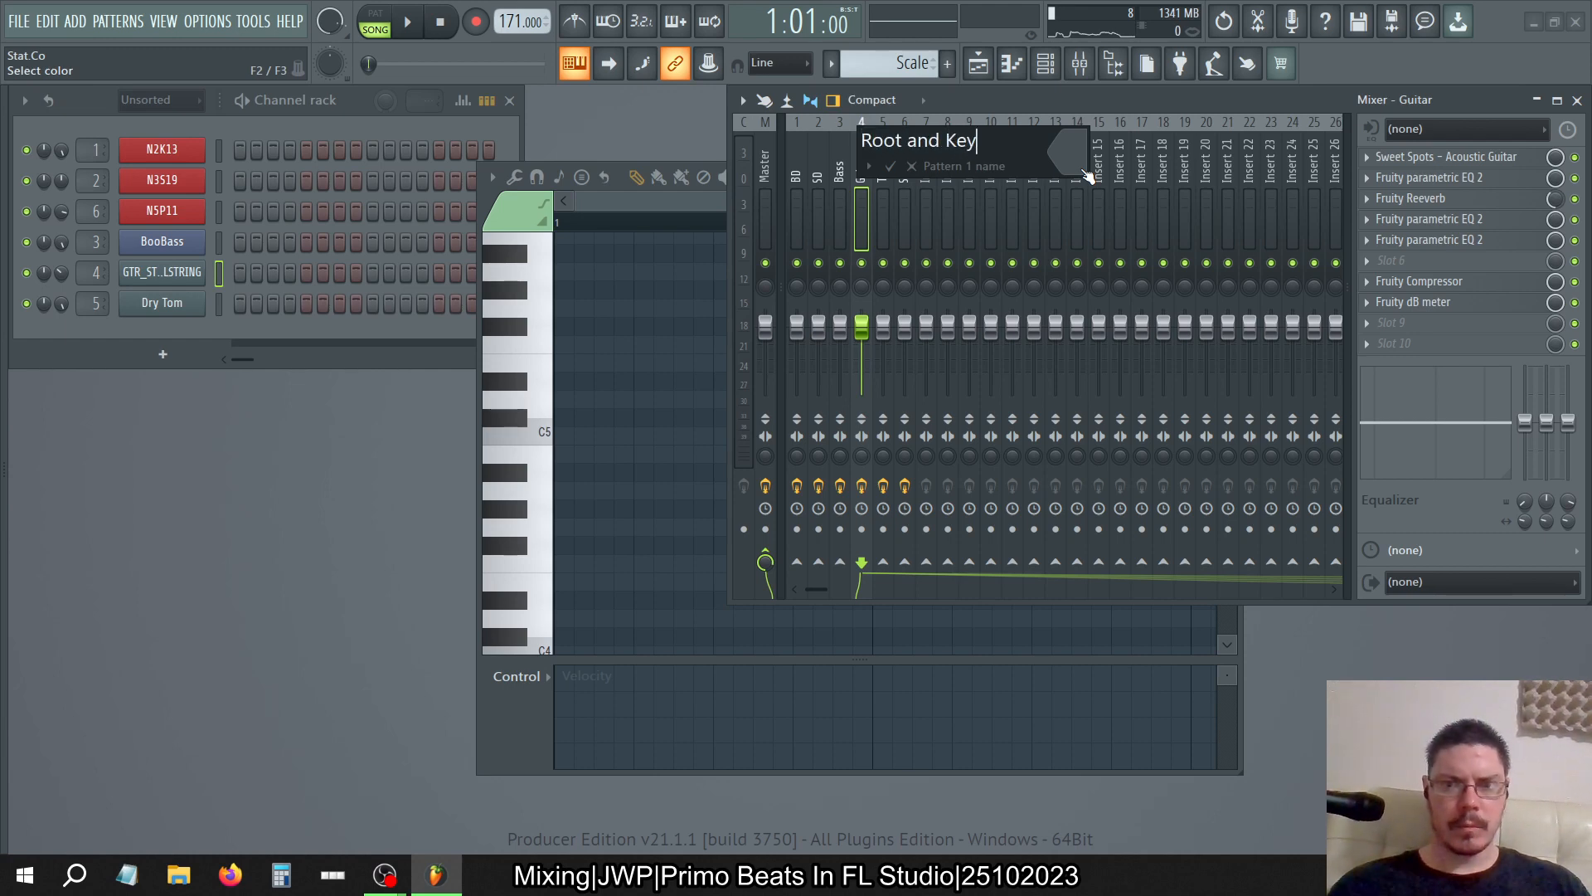
{"action": "key", "text": "Return"}
Play the song and place E4 and B4 guitar notes at the start of the Root and Key pattern
{"action": "left_click", "coordinate": [609, 204]}
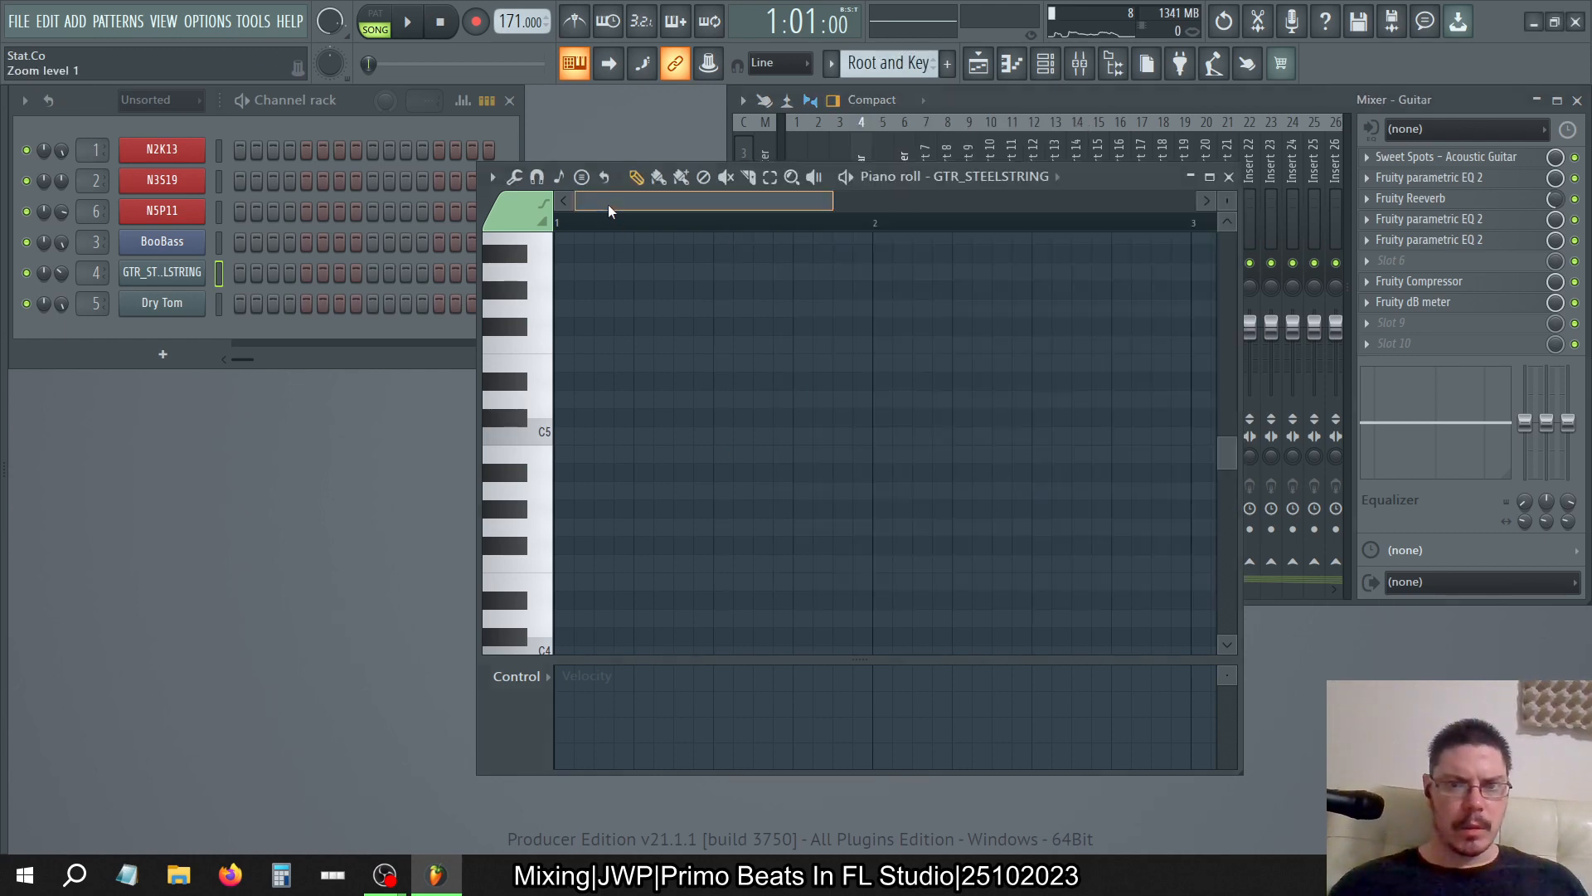
{"action": "key", "text": "space"}
{"action": "scroll", "coordinate": [610, 471], "scroll_direction": "down", "scroll_amount": 2}
{"action": "left_click", "coordinate": [574, 491]}
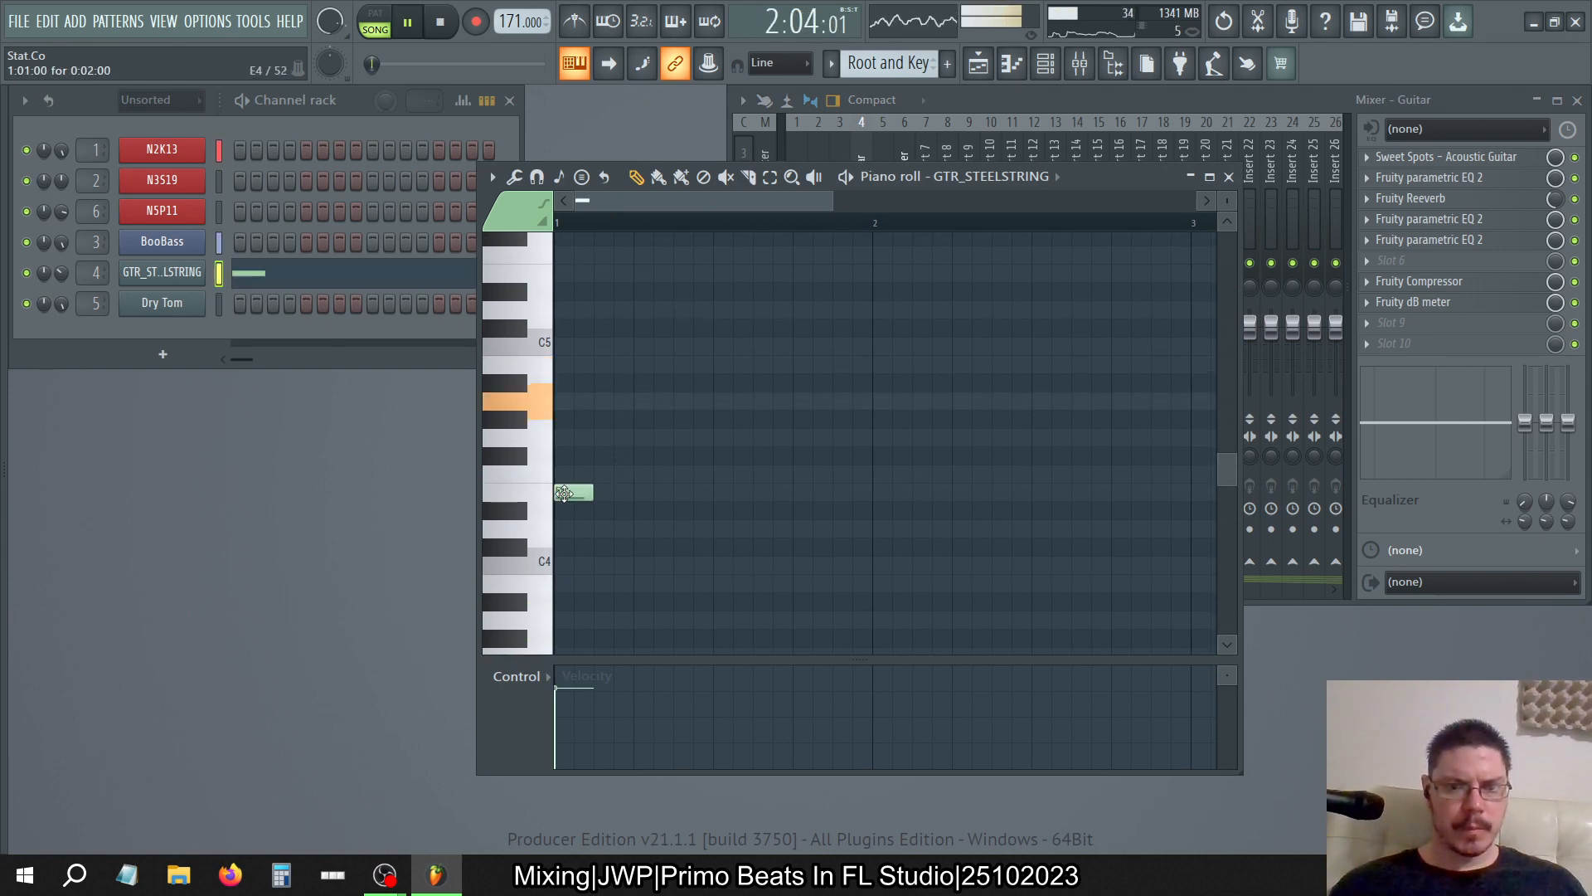
{"action": "left_click", "coordinate": [572, 360]}
{"action": "scroll", "coordinate": [622, 406], "scroll_direction": "up", "scroll_amount": 2}
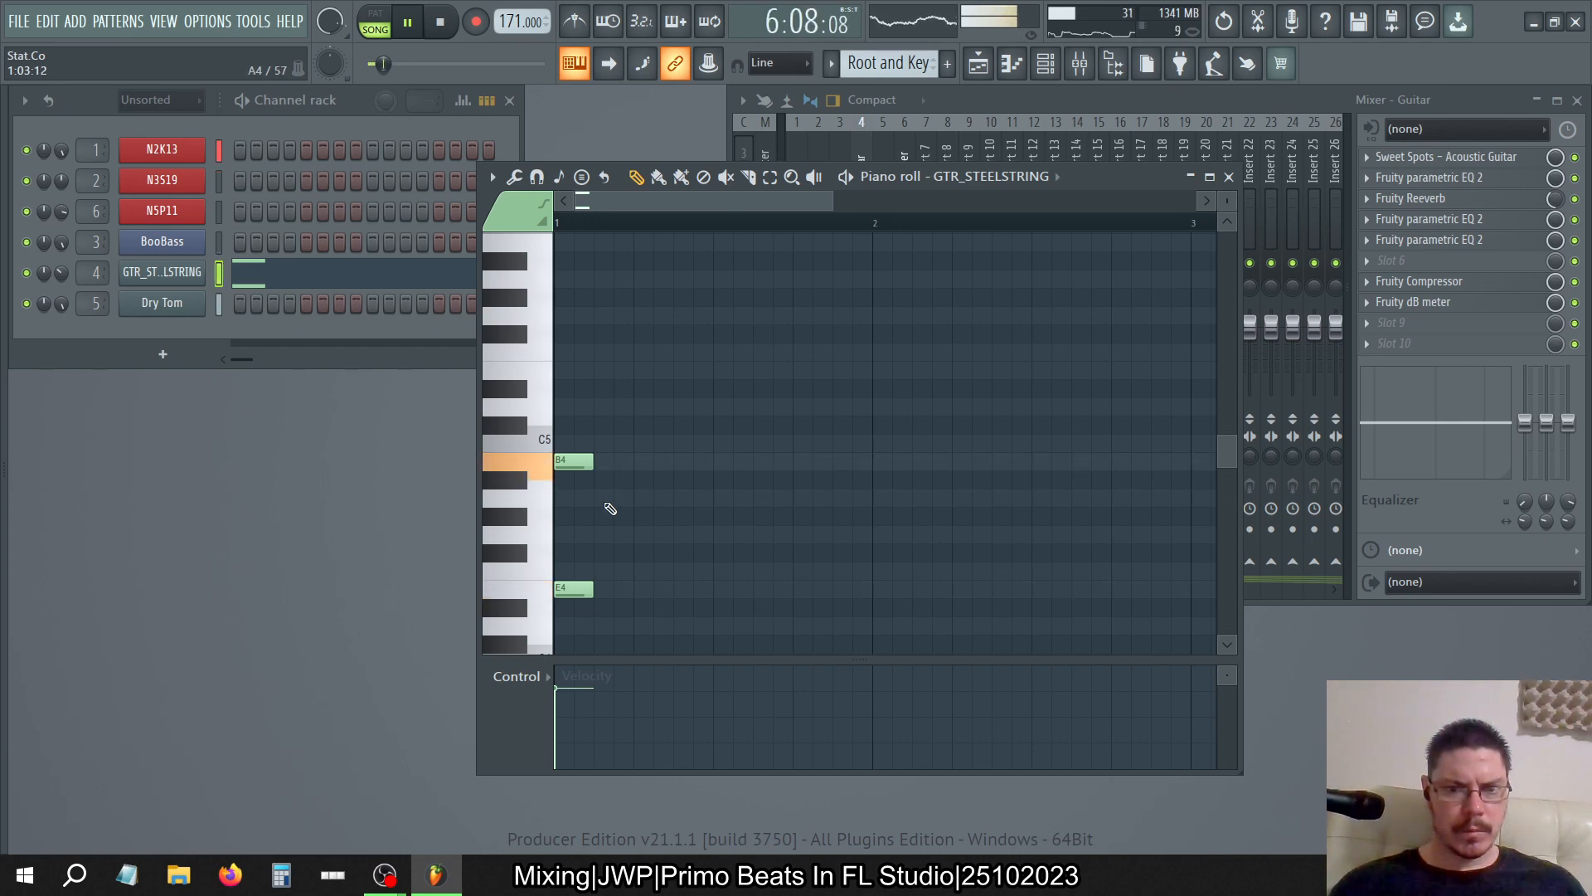
Stop the song, set the playback tempo to half speed and play it again from the start
{"action": "left_click", "coordinate": [442, 21]}
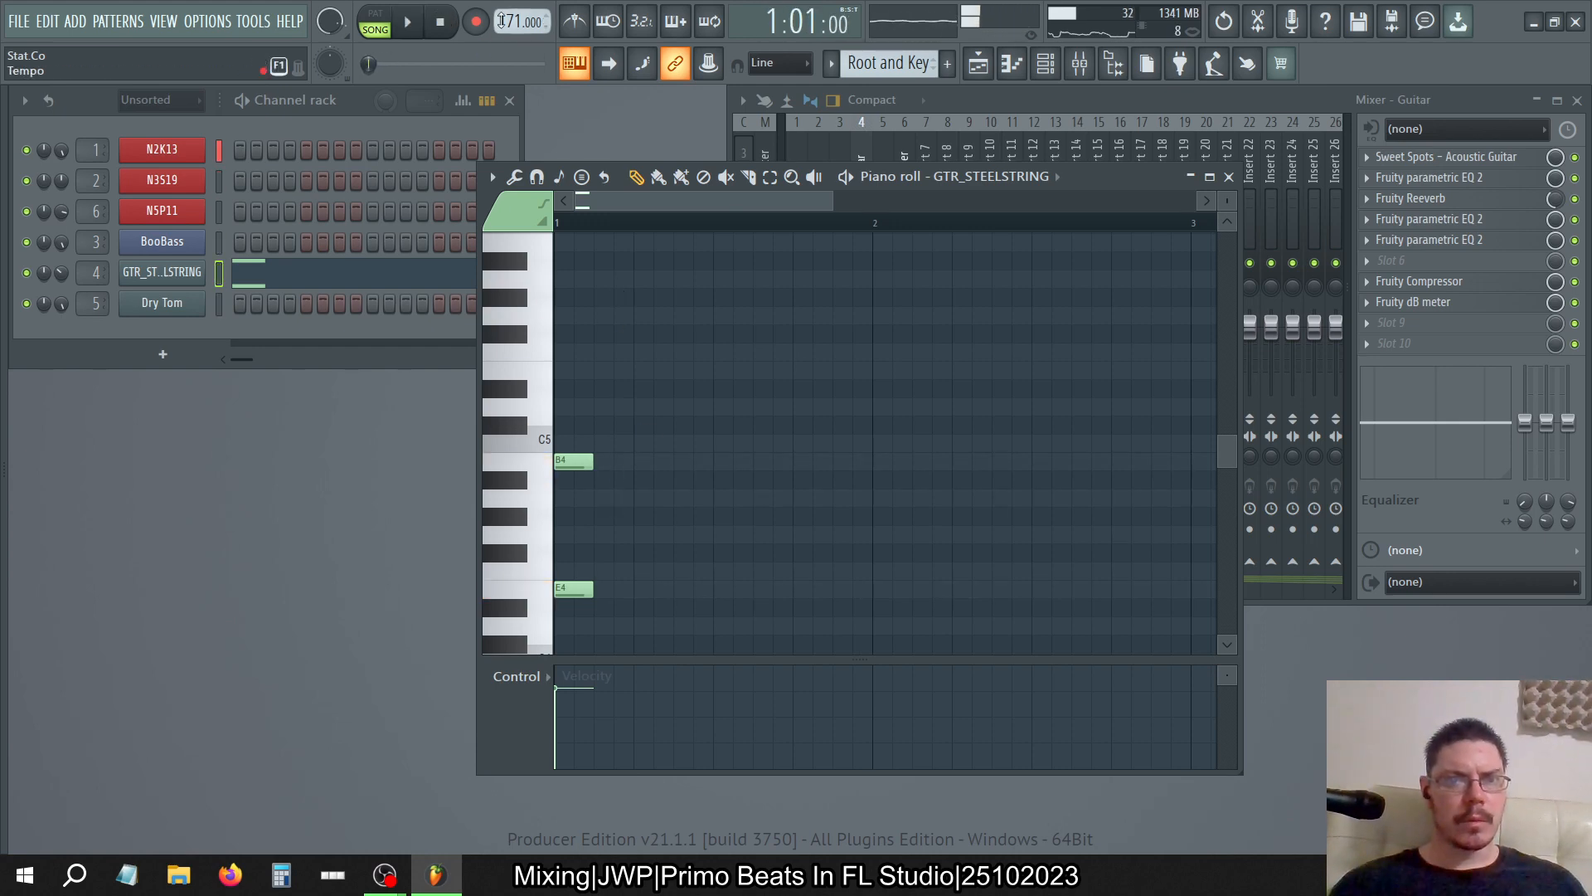
{"action": "right_click", "coordinate": [514, 21]}
{"action": "left_click", "coordinate": [703, 225]}
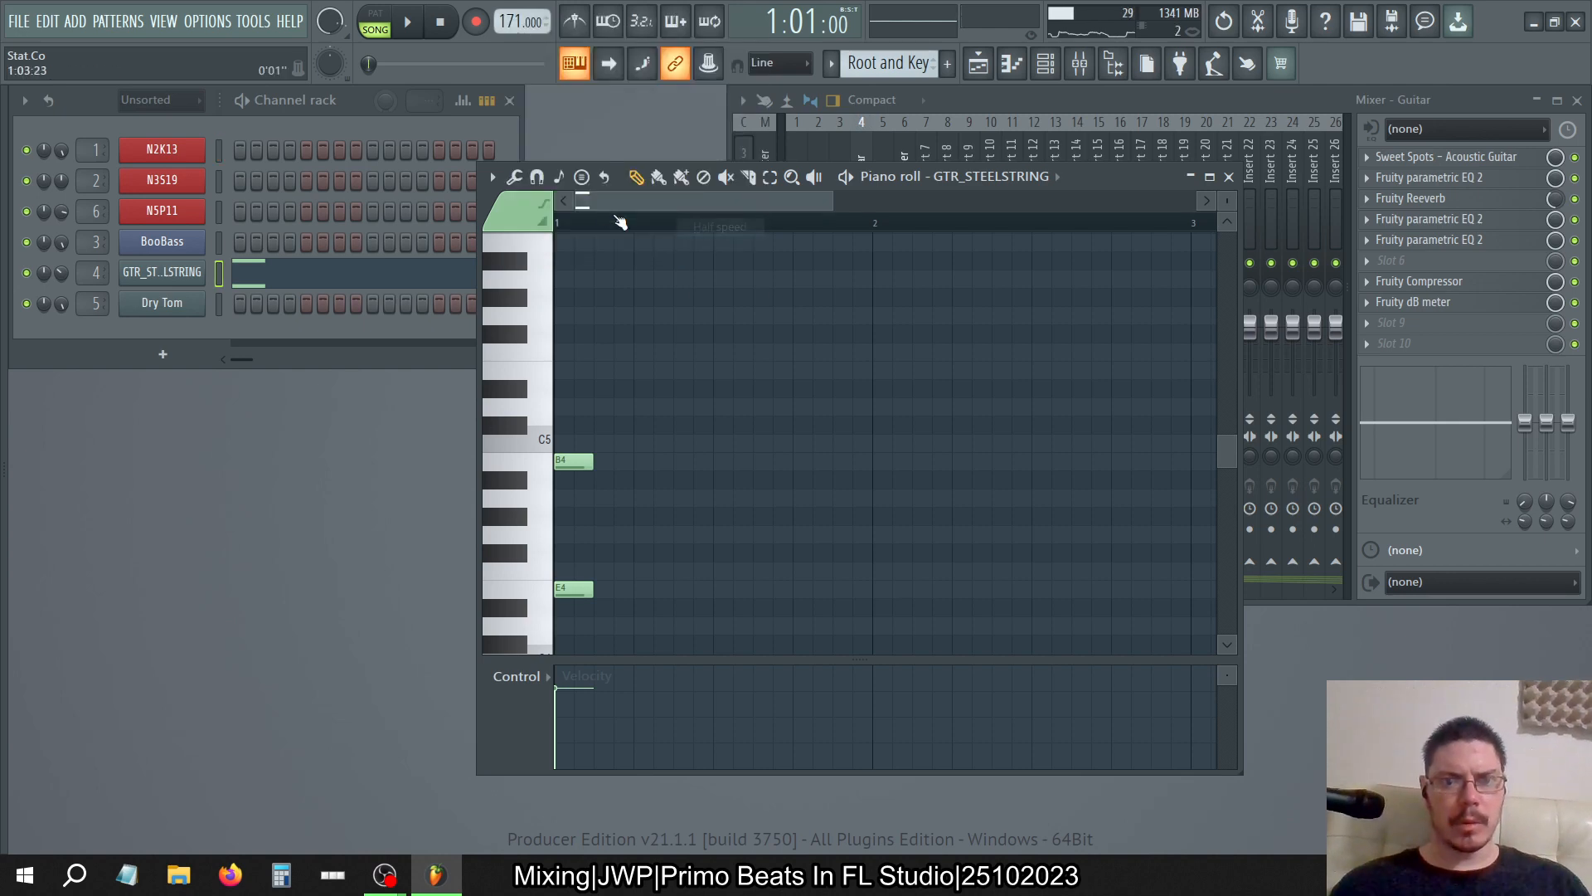
{"action": "key", "text": "space"}
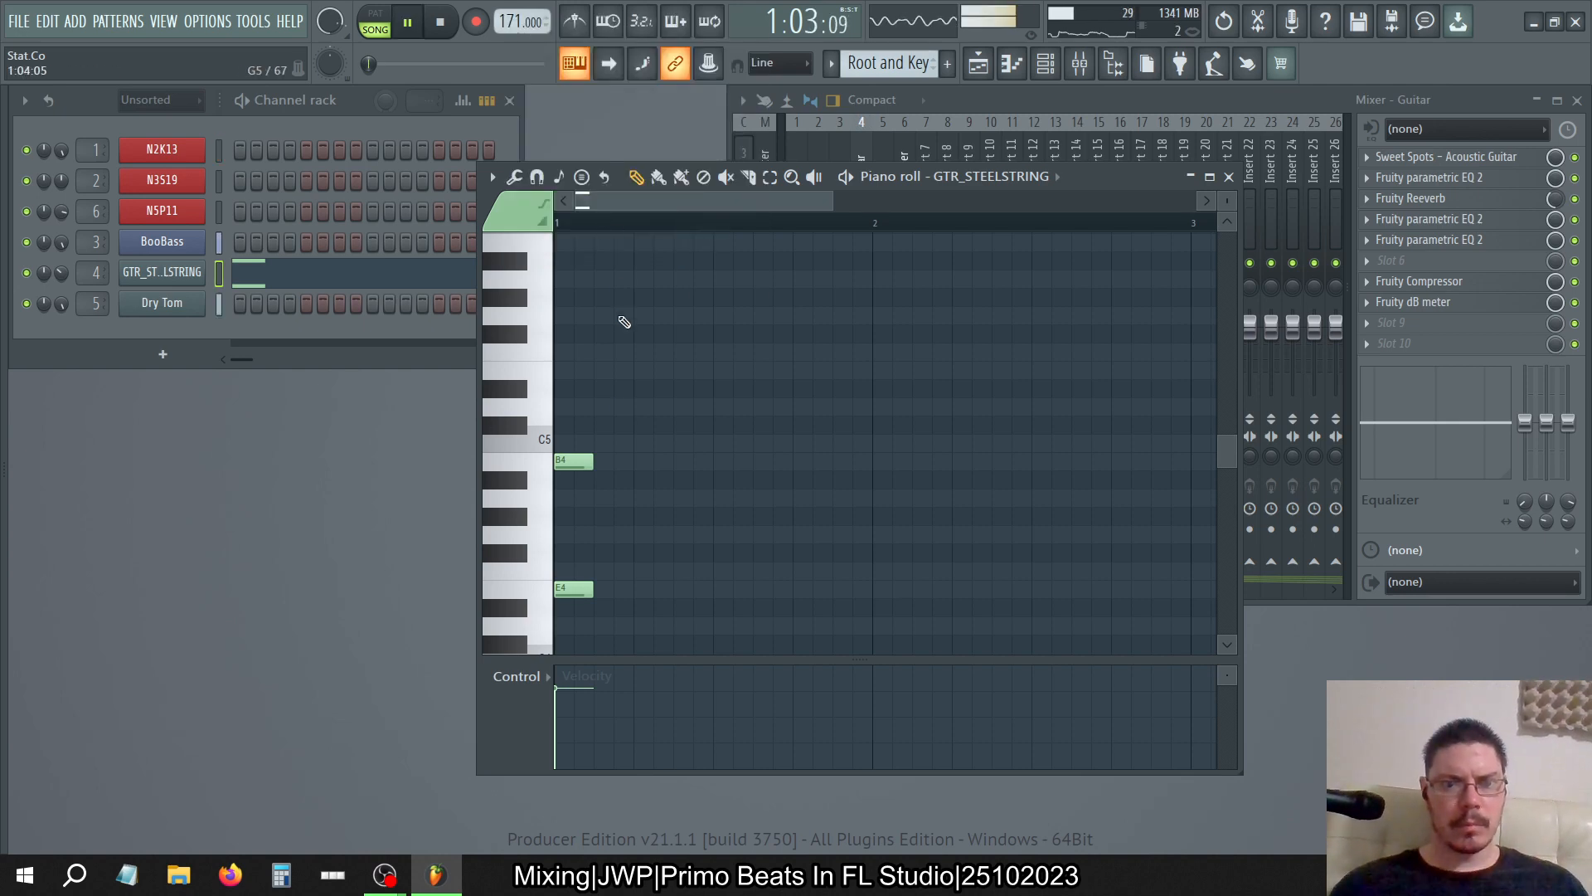
Add C5 and A4 guitar notes and shift B4 and C5 so the notes run E4, B4, C5, A4 in sequence
{"action": "left_click", "coordinate": [603, 444]}
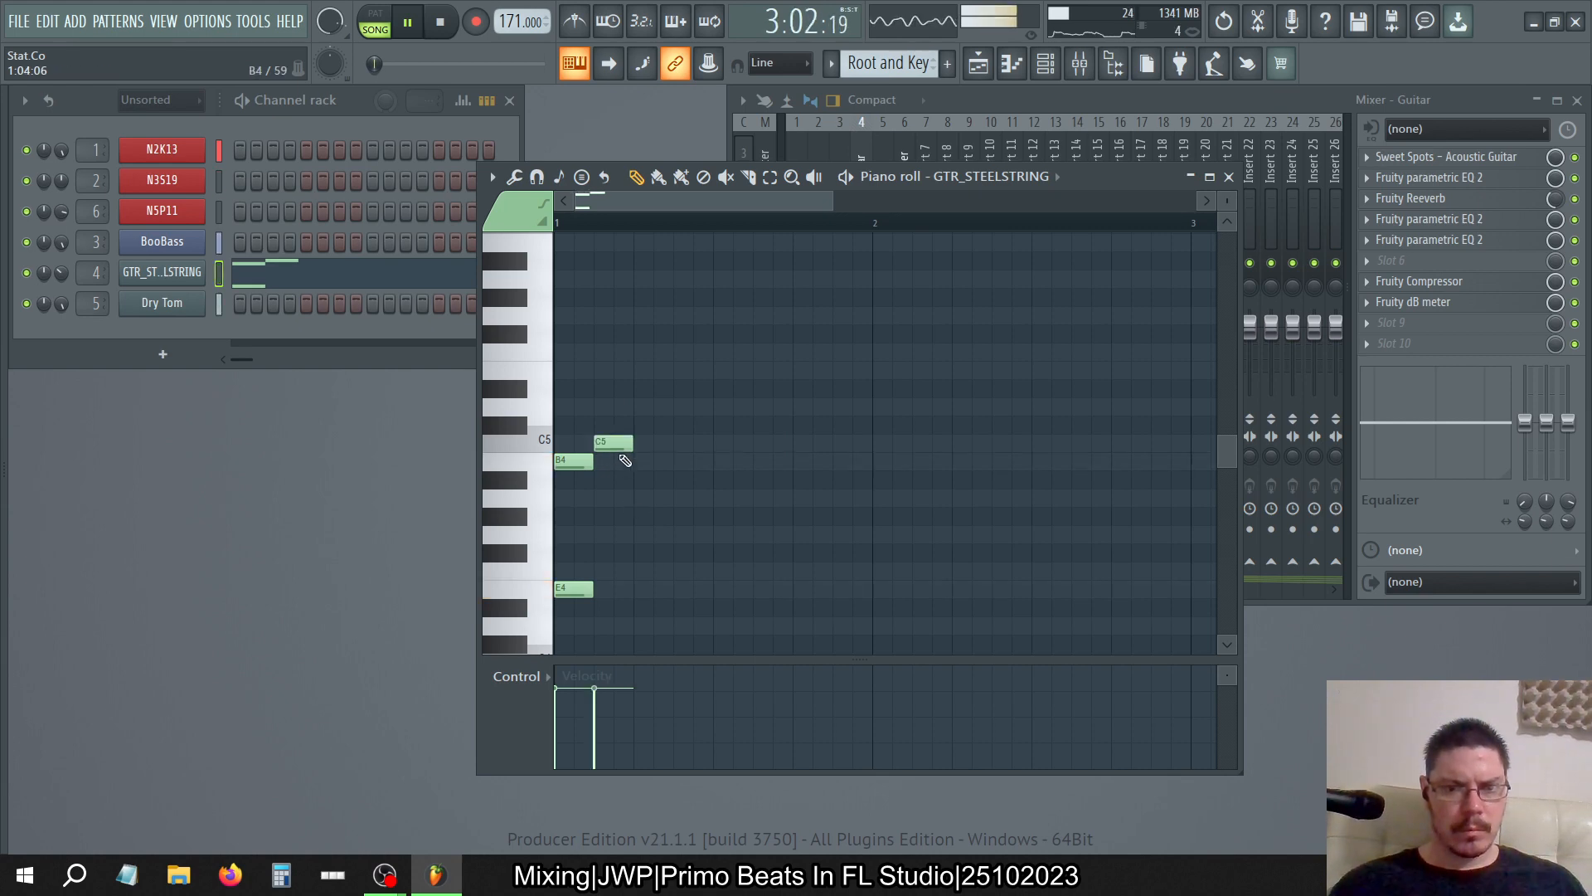
{"action": "mouse_move", "coordinate": [614, 448]}
{"action": "left_mouse_down"}
{"action": "mouse_move", "coordinate": [638, 452]}
{"action": "mouse_move", "coordinate": [620, 469]}
{"action": "left_mouse_up"}
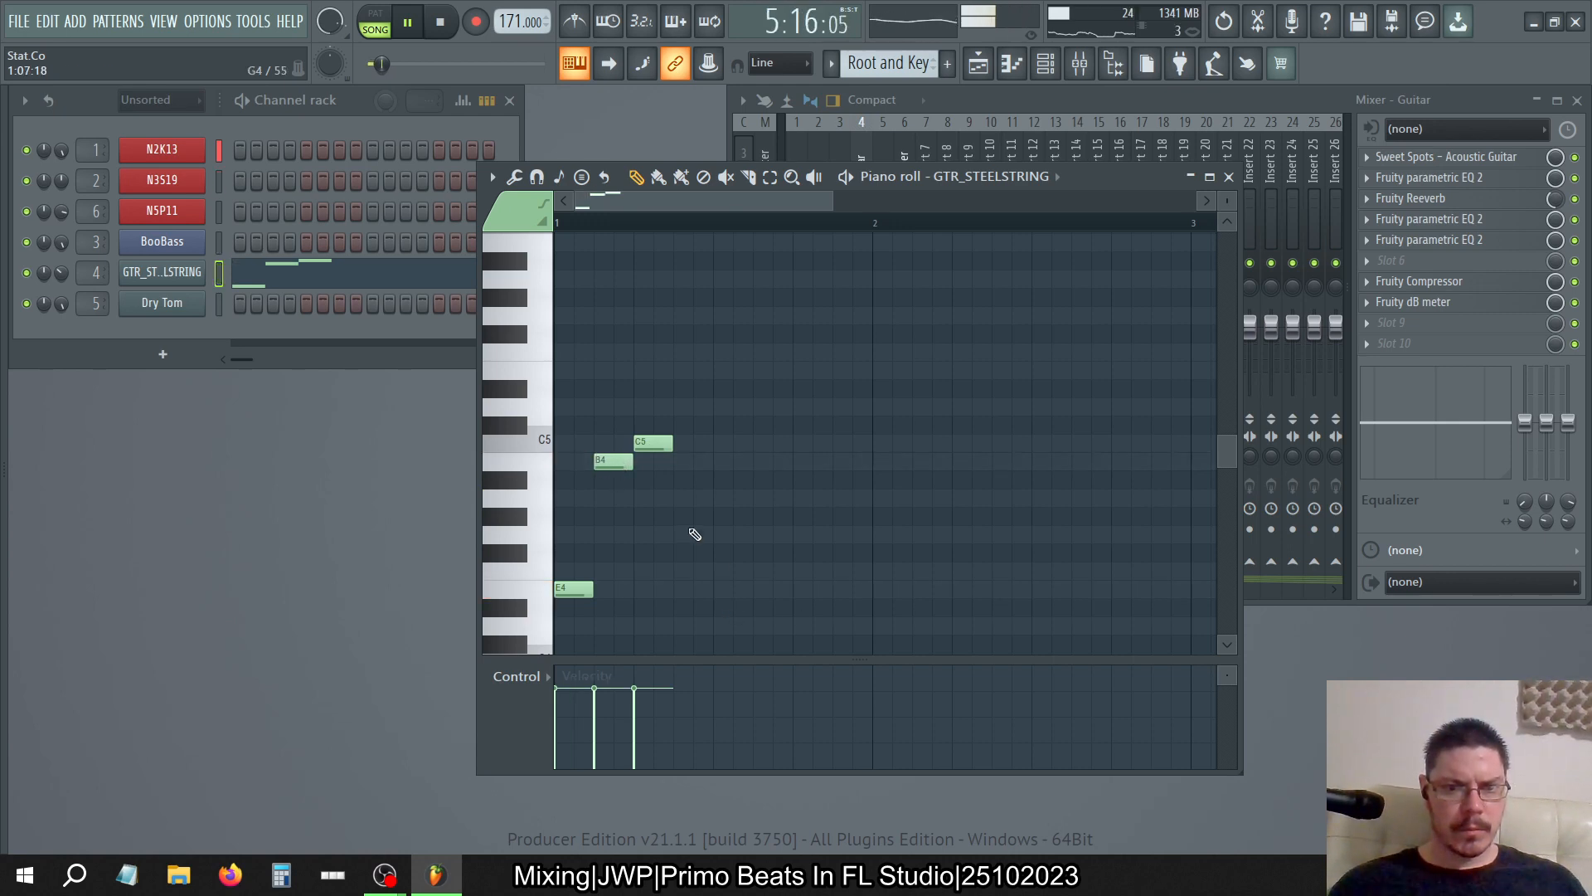
{"action": "left_click", "coordinate": [691, 498]}
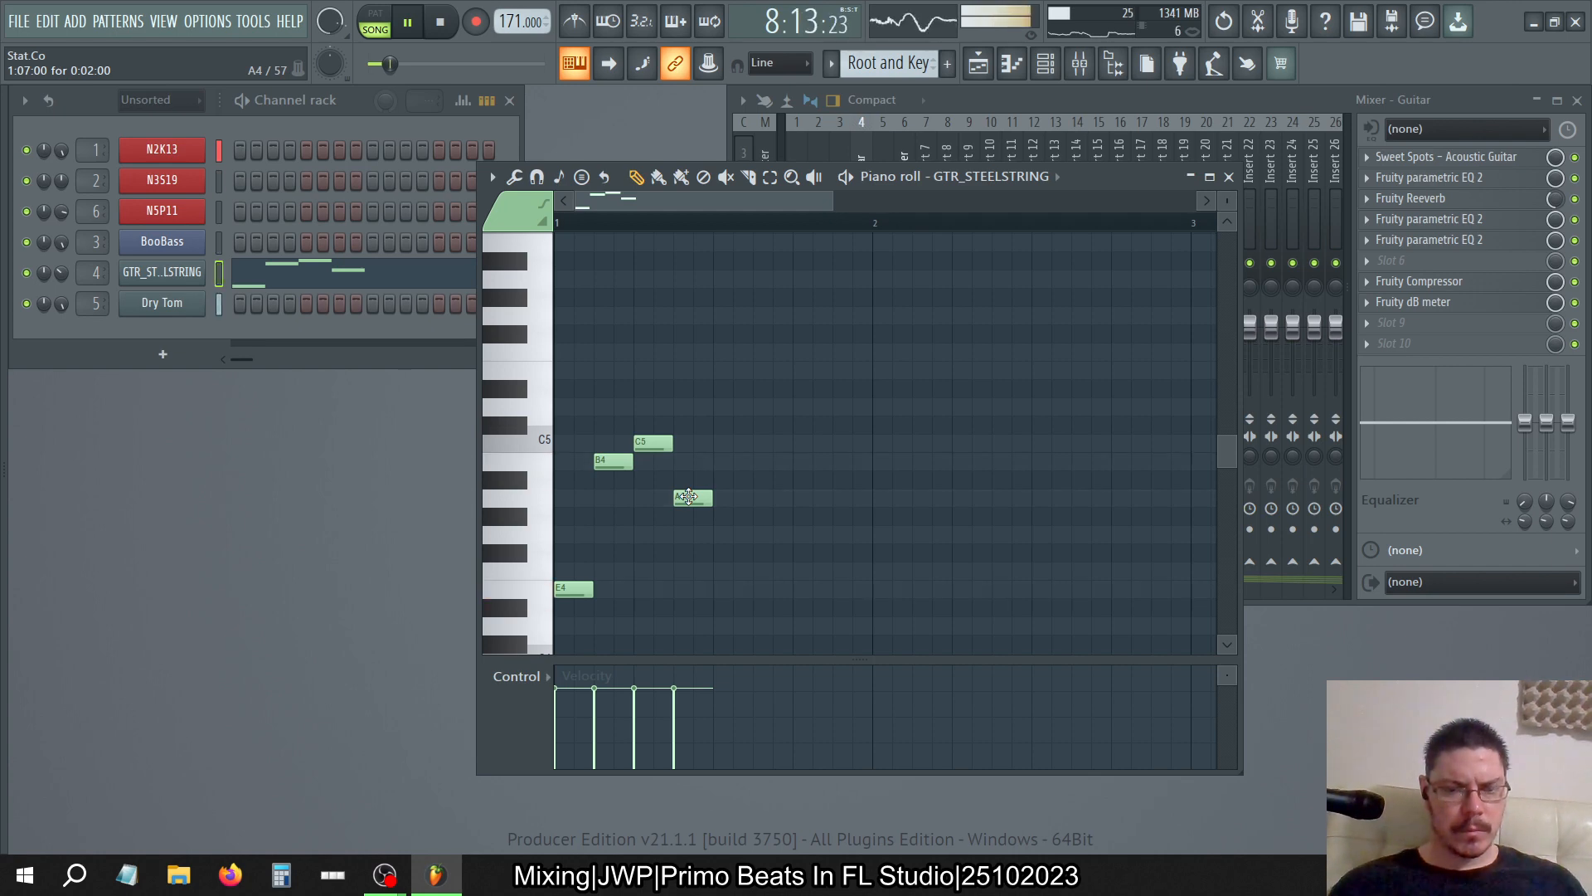
Extend the guitar note sequence with G4 and A4, stack D5 over G4 and E5 over the last A4, and stop the song
{"action": "scroll", "coordinate": [692, 500], "scroll_direction": "down", "scroll_amount": 3}
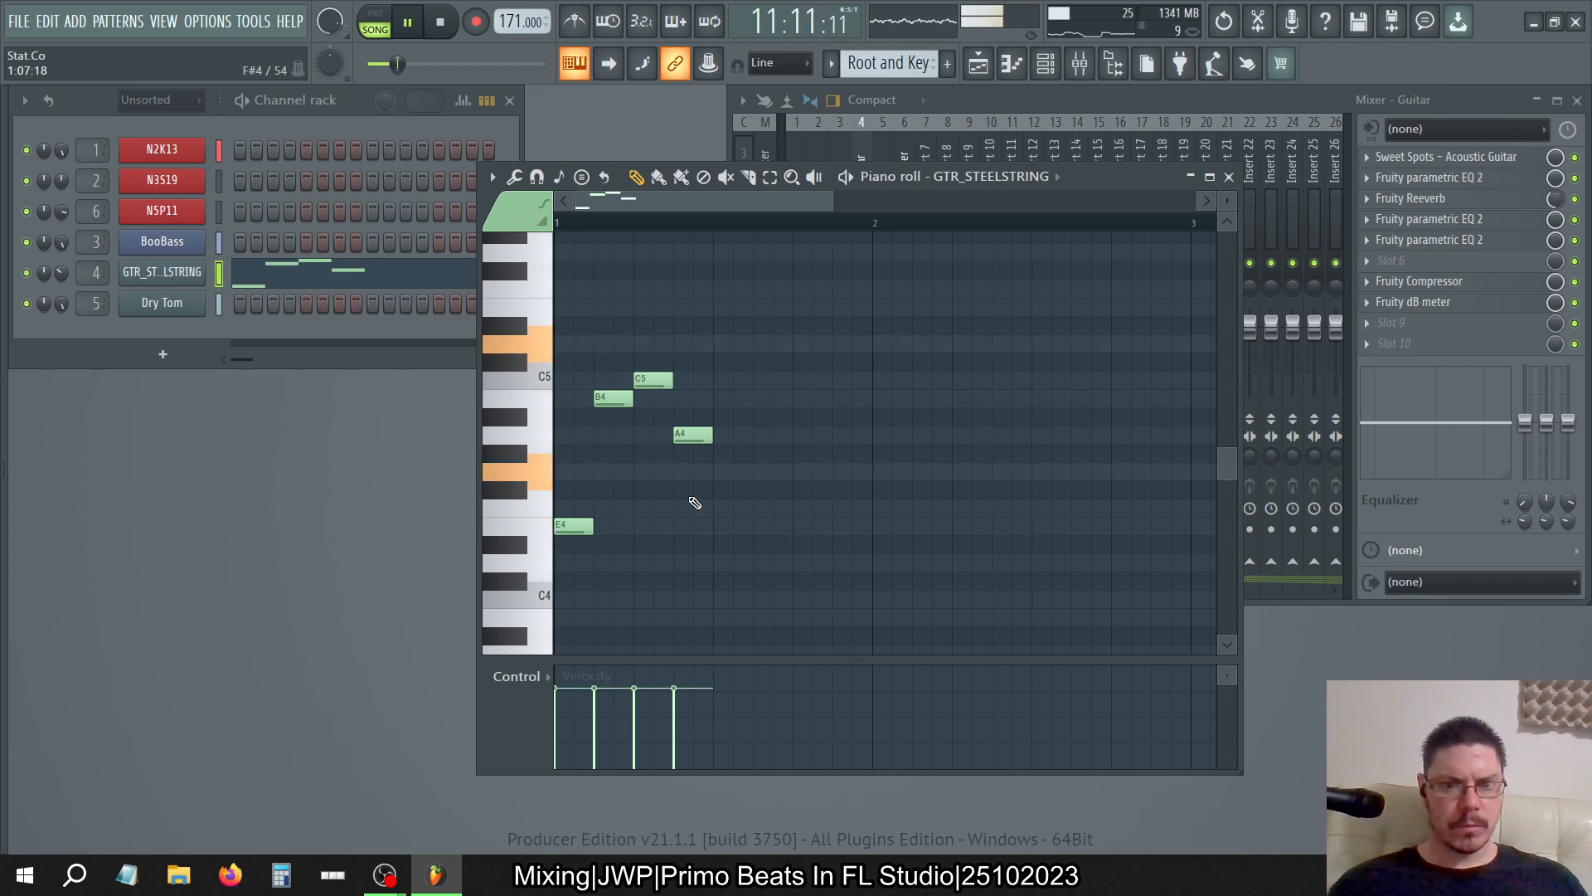
{"action": "left_click", "coordinate": [721, 471]}
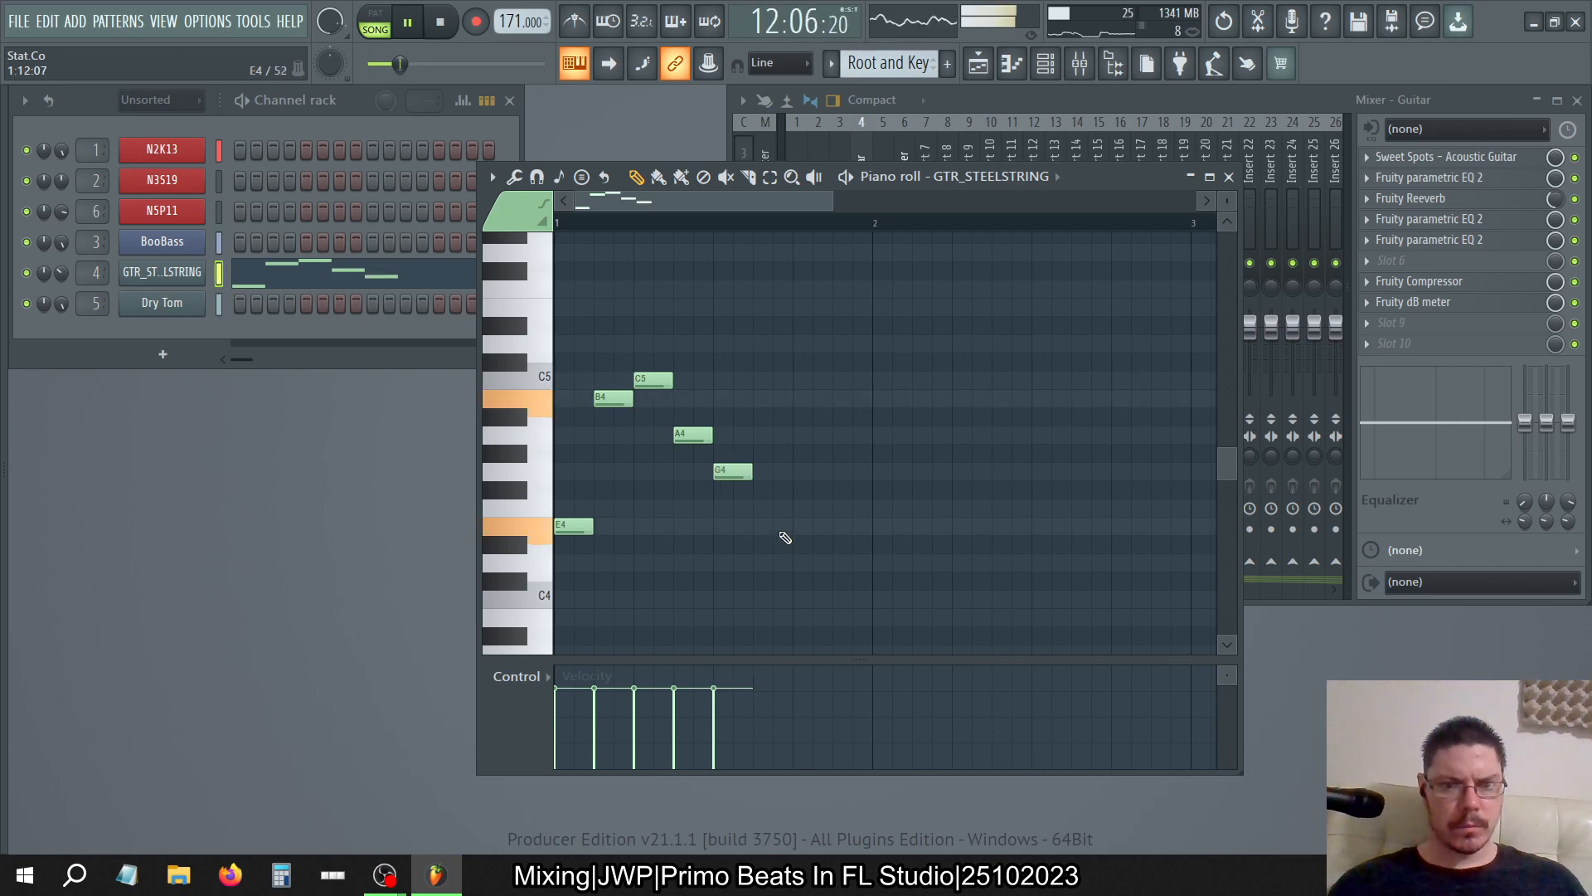
{"action": "left_click", "coordinate": [775, 436]}
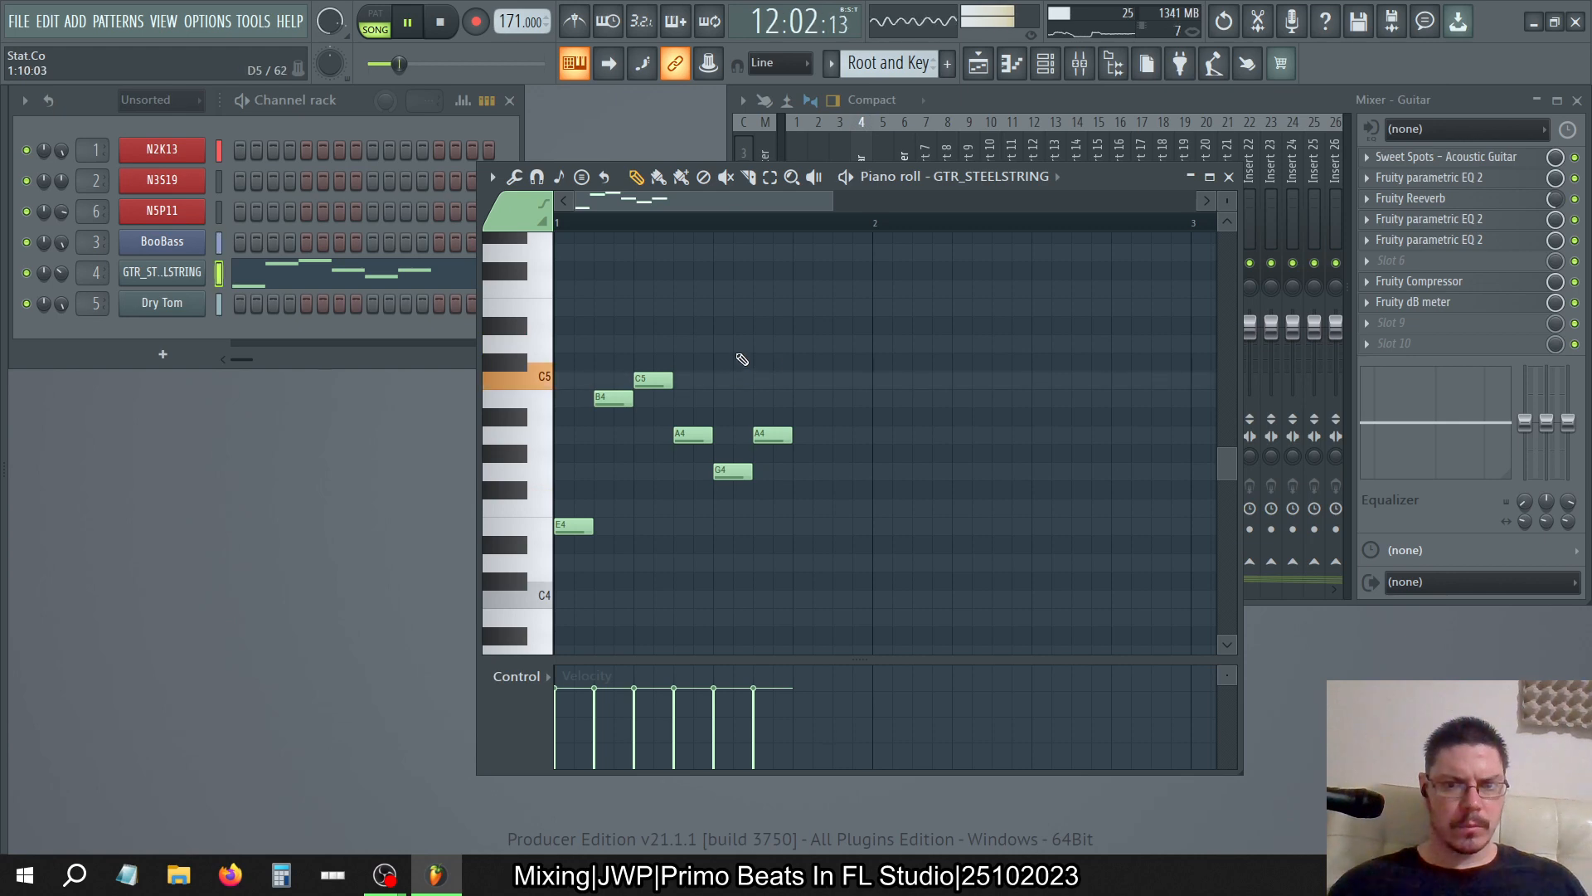
{"action": "left_click", "coordinate": [760, 309]}
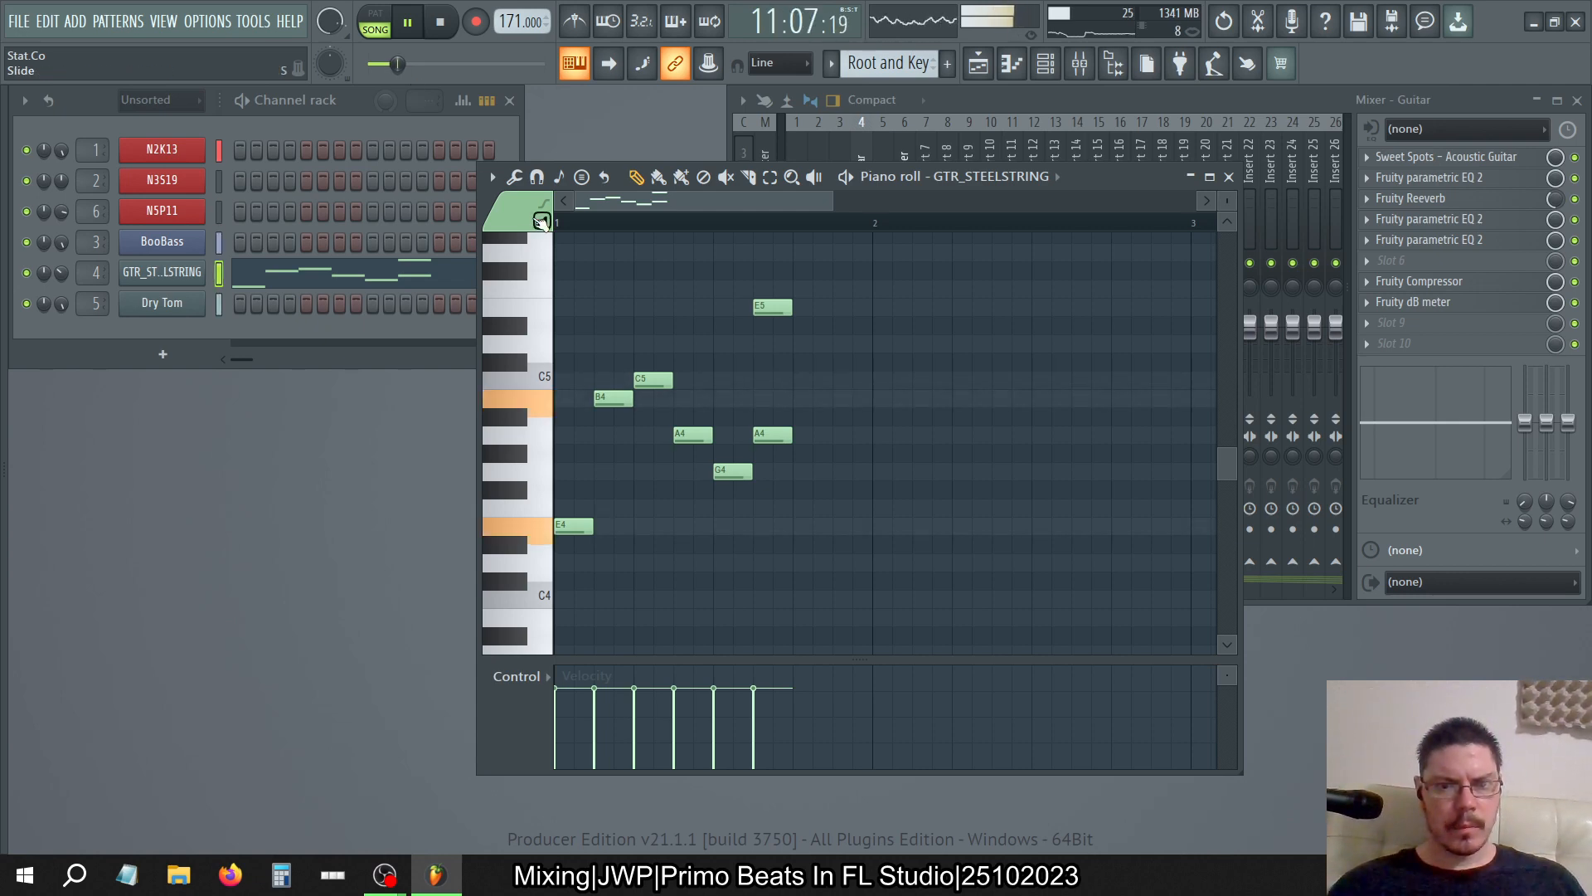
{"action": "left_click", "coordinate": [721, 343]}
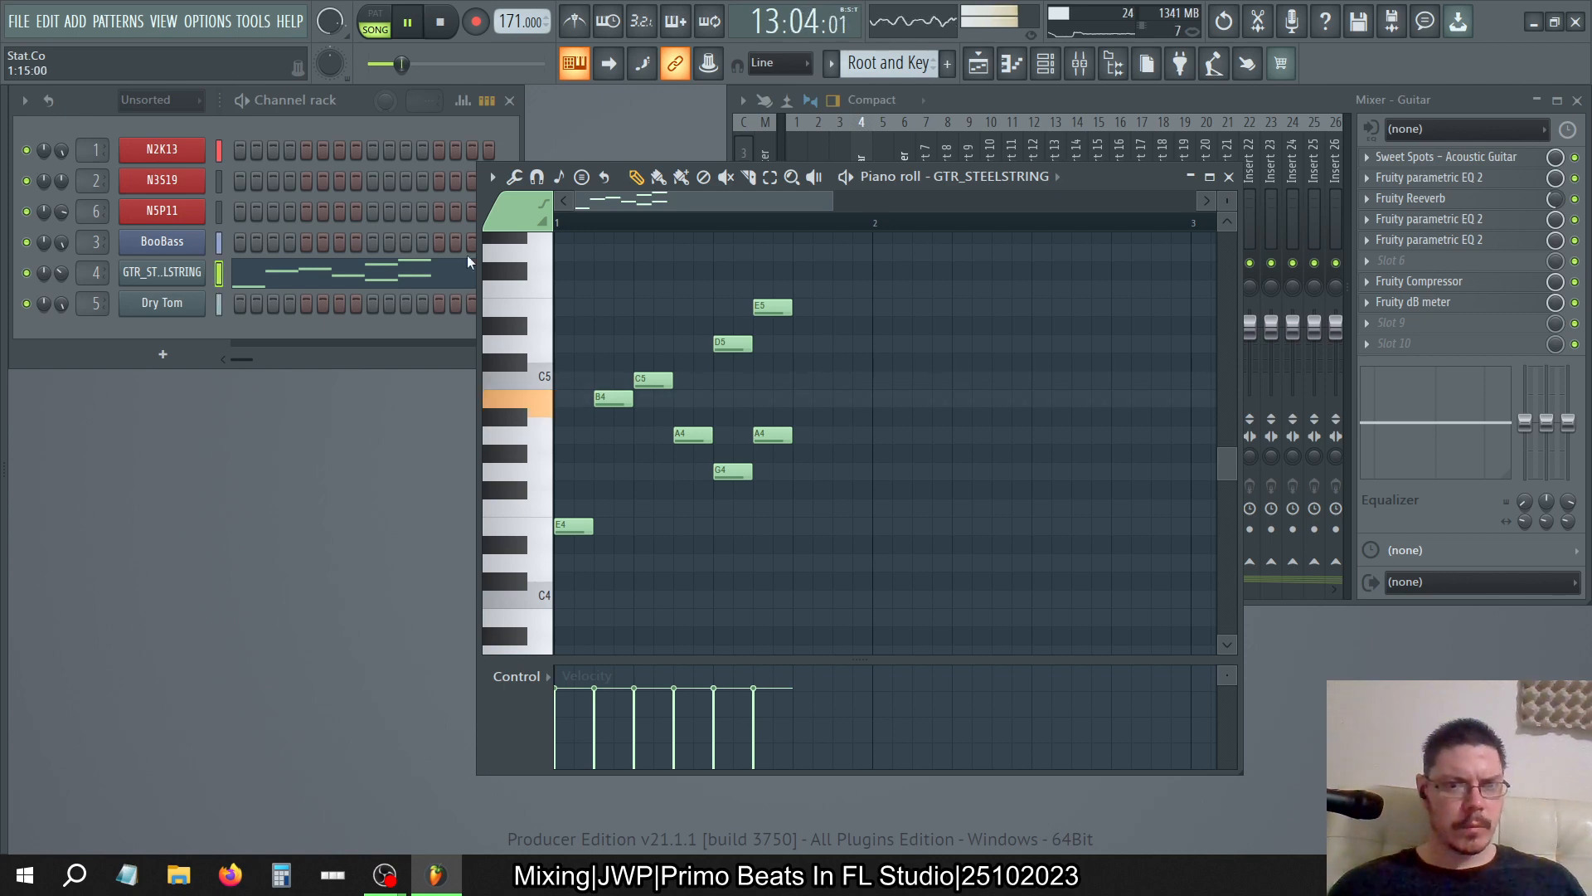
{"action": "left_click_drag", "start_coordinate": [405, 63], "coordinate": [398, 64]}
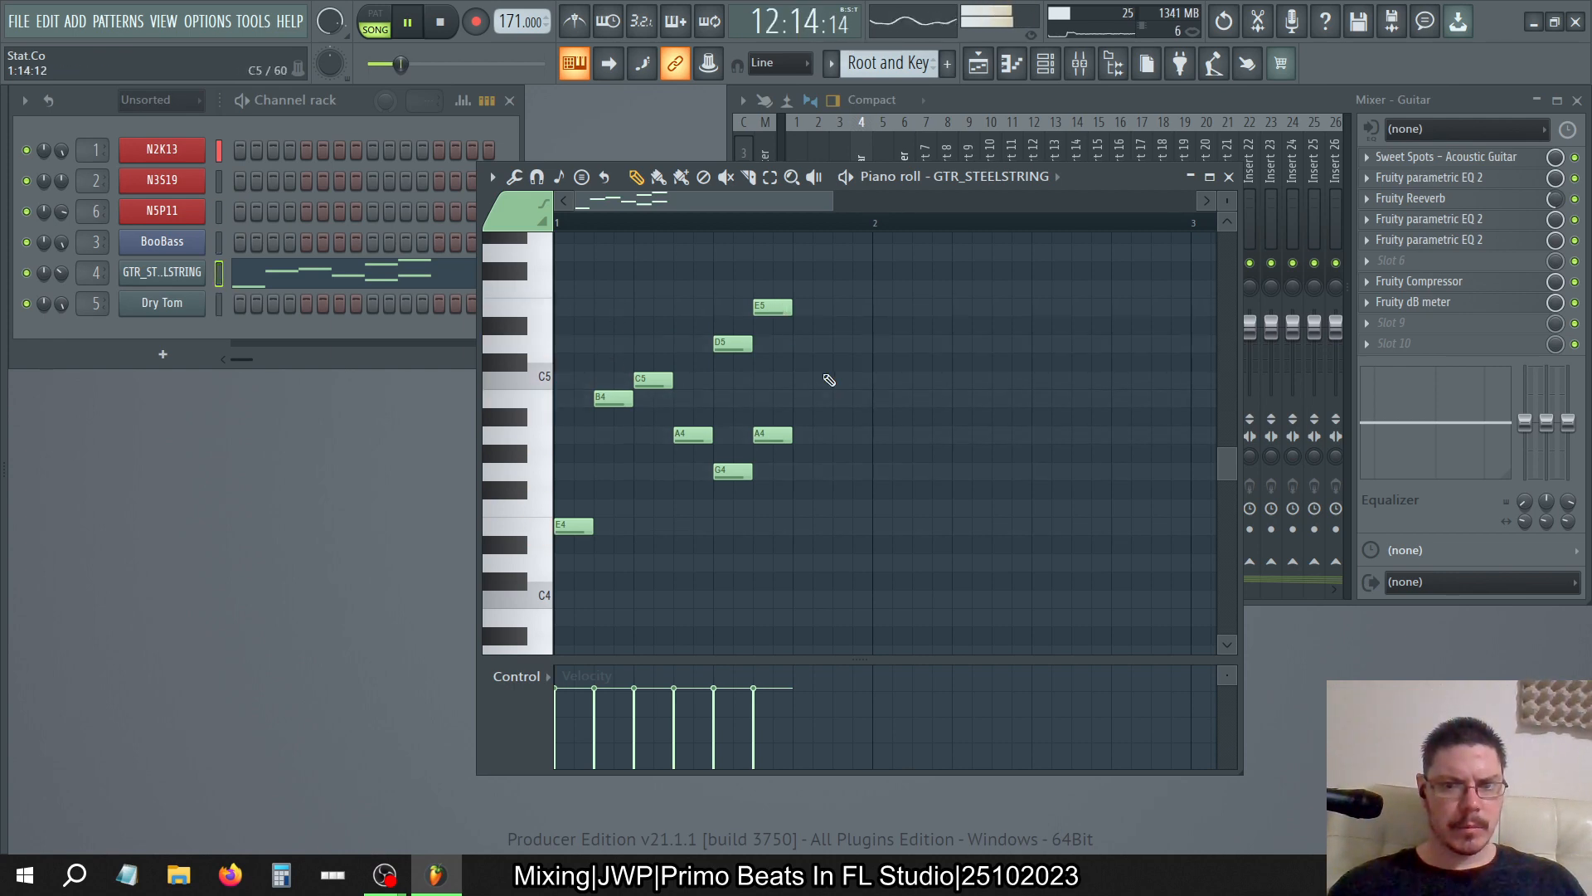
{"action": "key", "text": "space"}
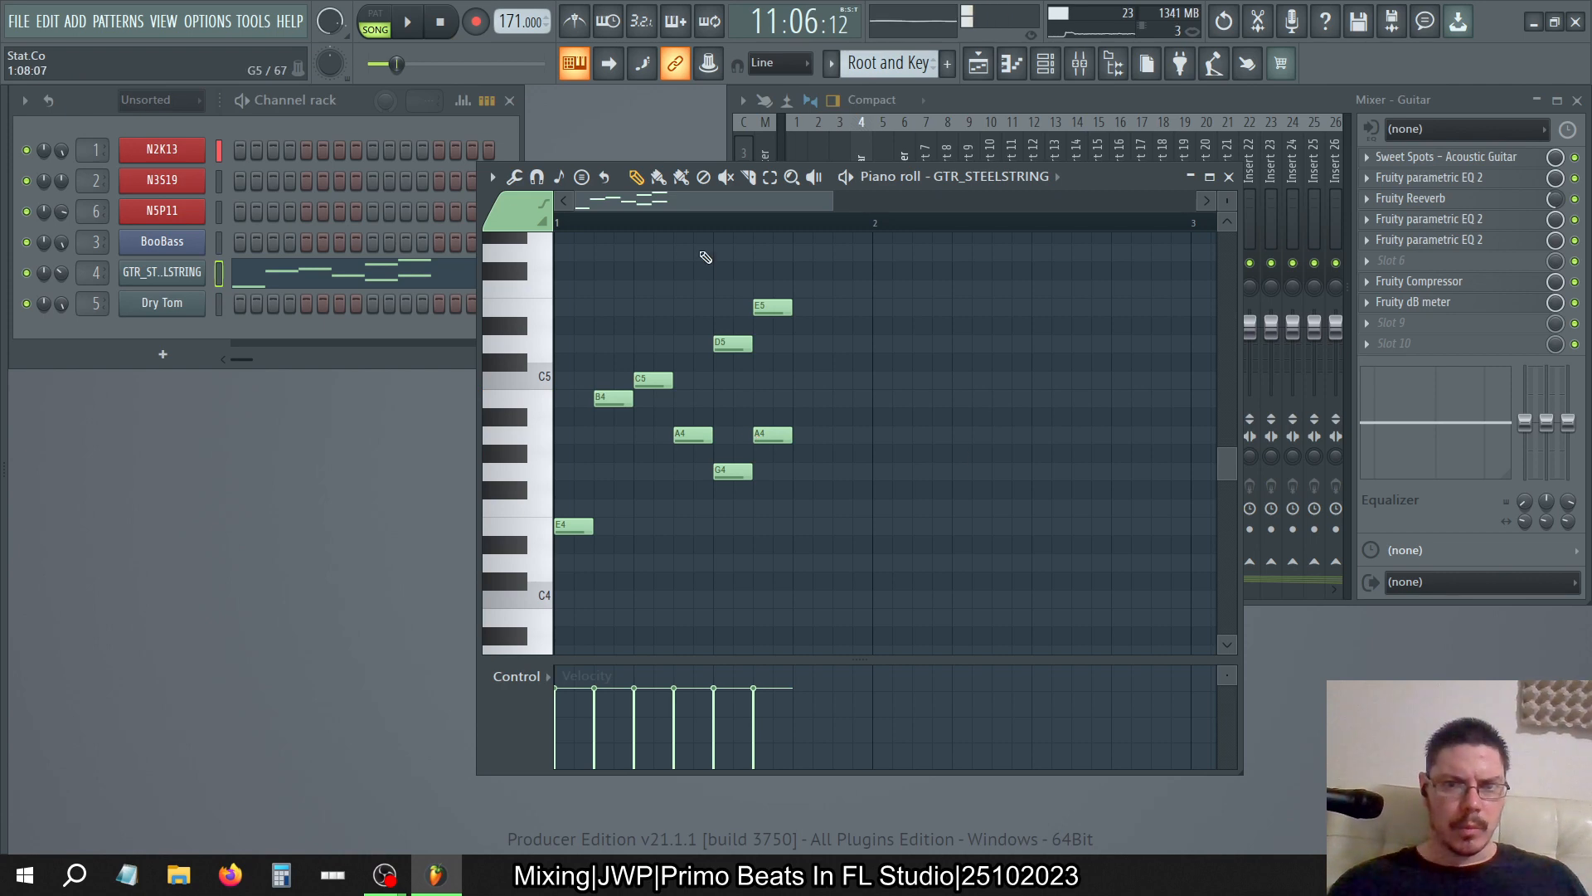
Set the piano roll's scale highlighting to Automatic
{"action": "left_click", "coordinate": [491, 176]}
{"action": "mouse_move", "coordinate": [589, 275]}
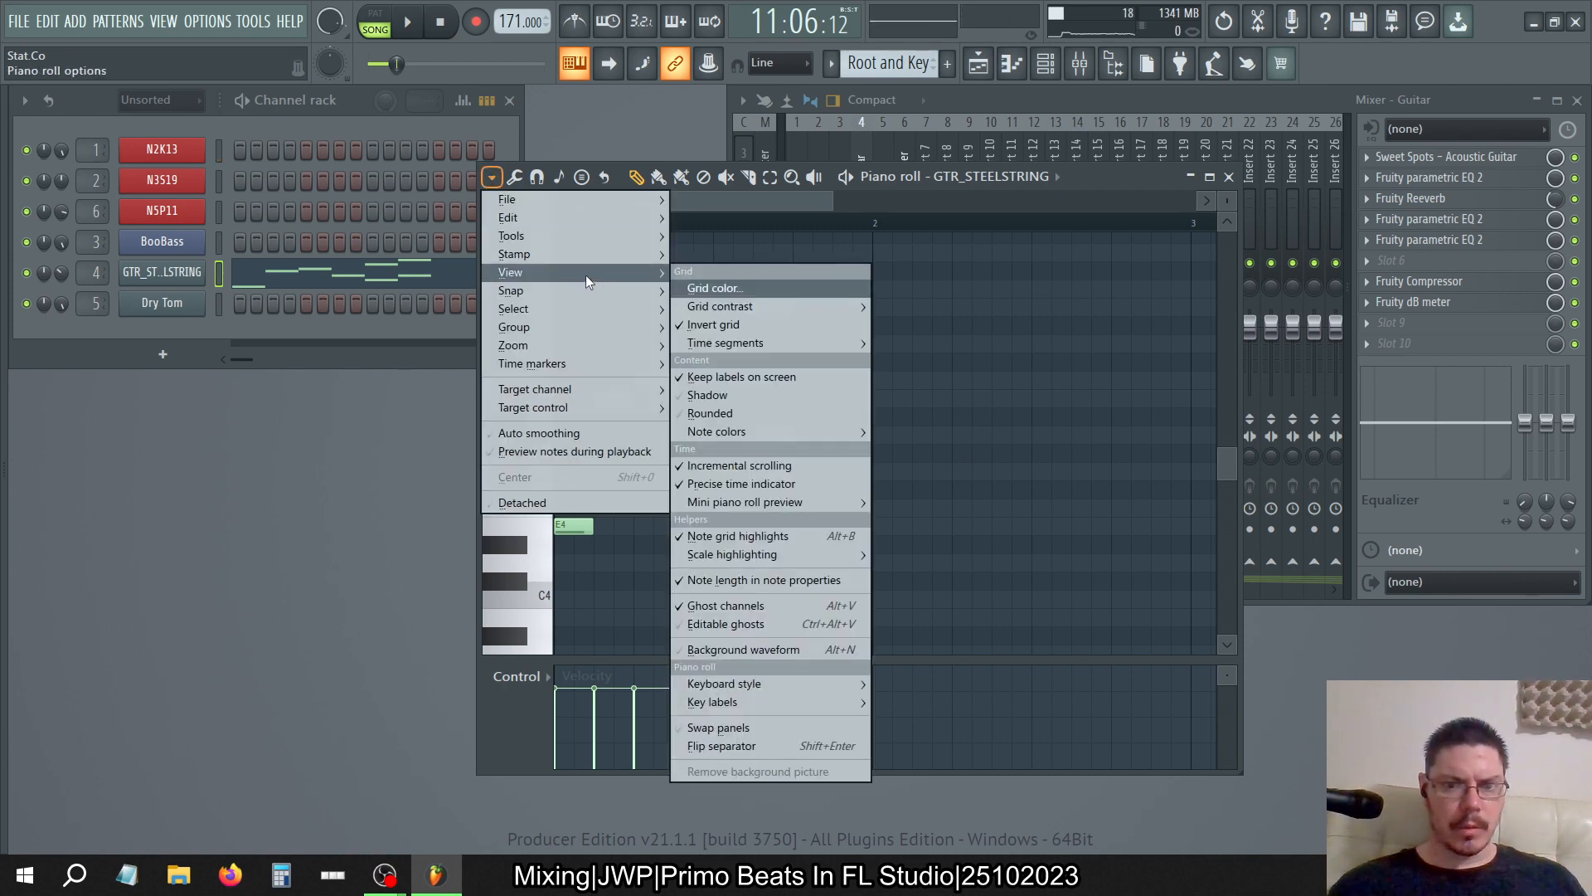
{"action": "mouse_move", "coordinate": [788, 554]}
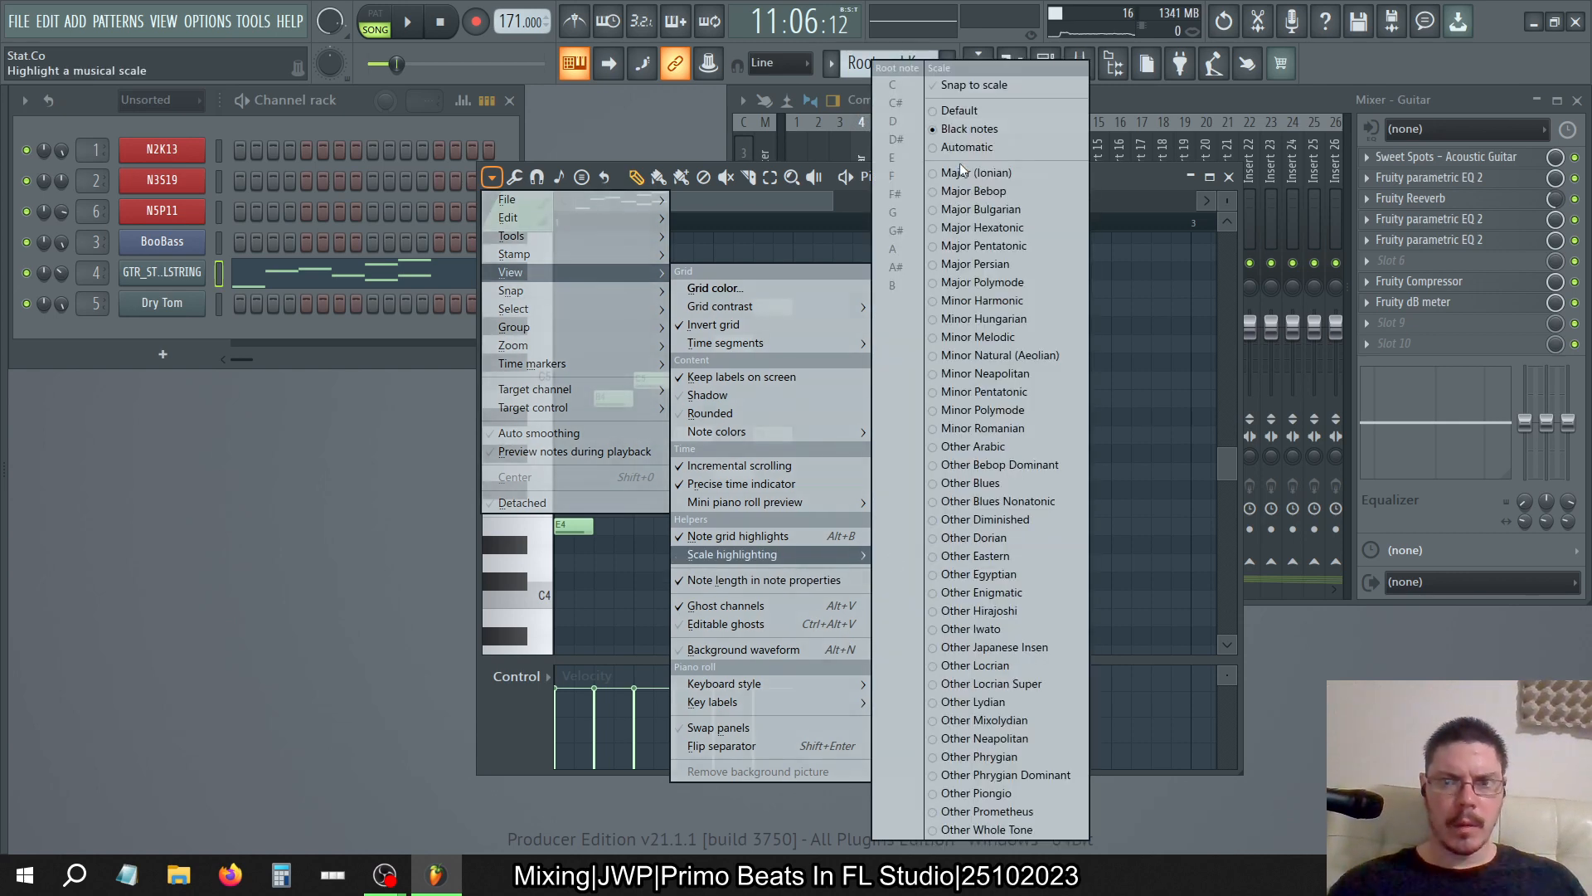
{"action": "left_click", "coordinate": [962, 147]}
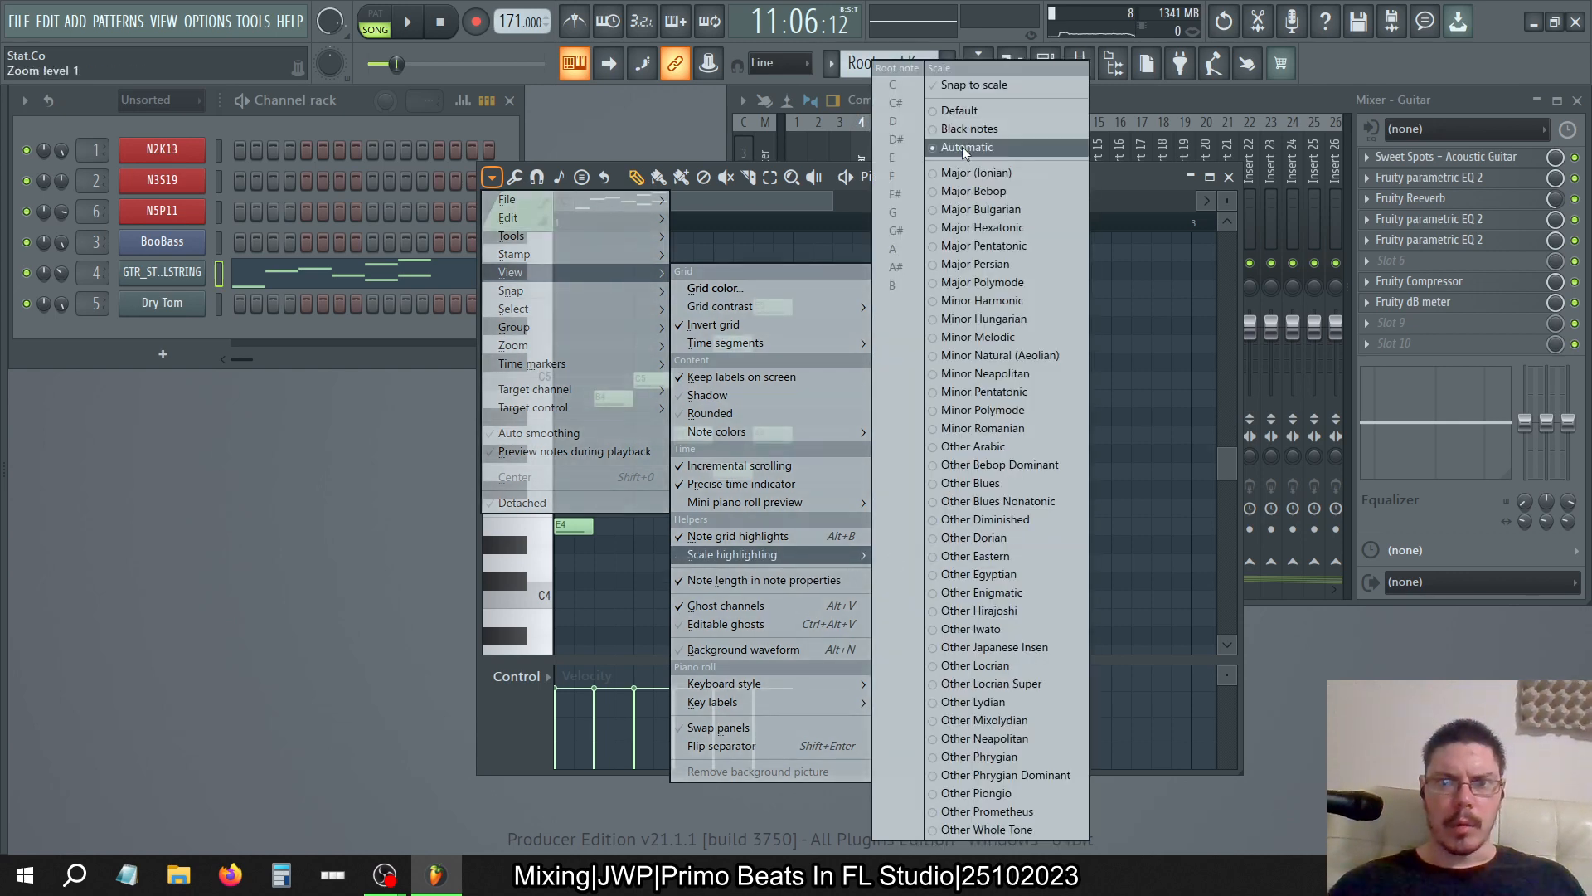
{"action": "left_click", "coordinate": [1121, 194]}
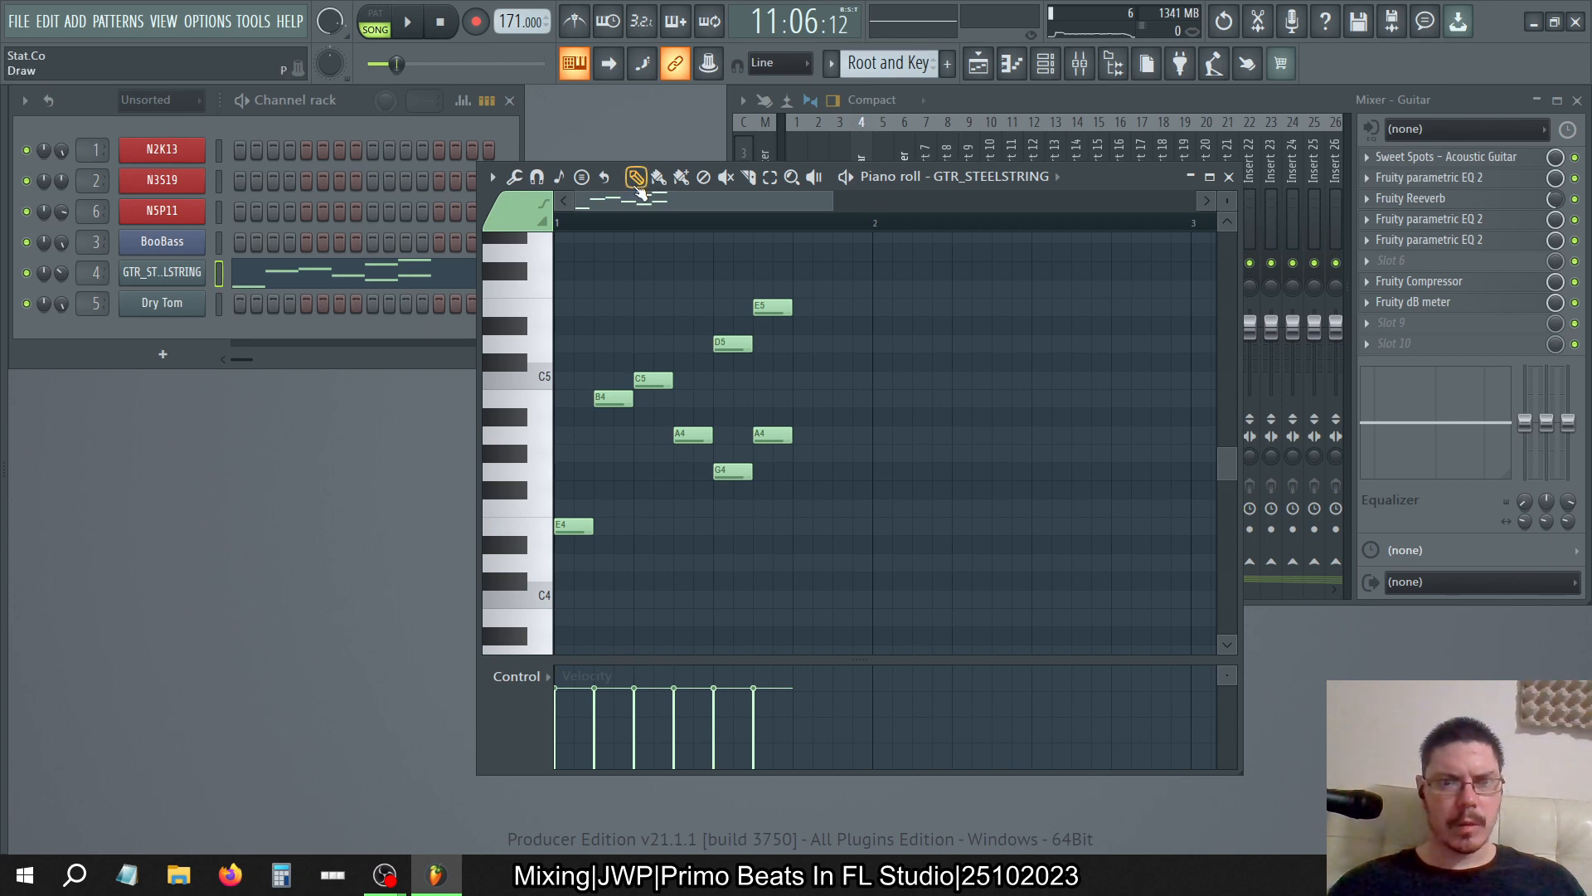
Stamp Minor Natural (Aeolian) scales from B3 and from B4 directly after the last guitar notes for comparison
{"action": "left_click", "coordinate": [560, 179]}
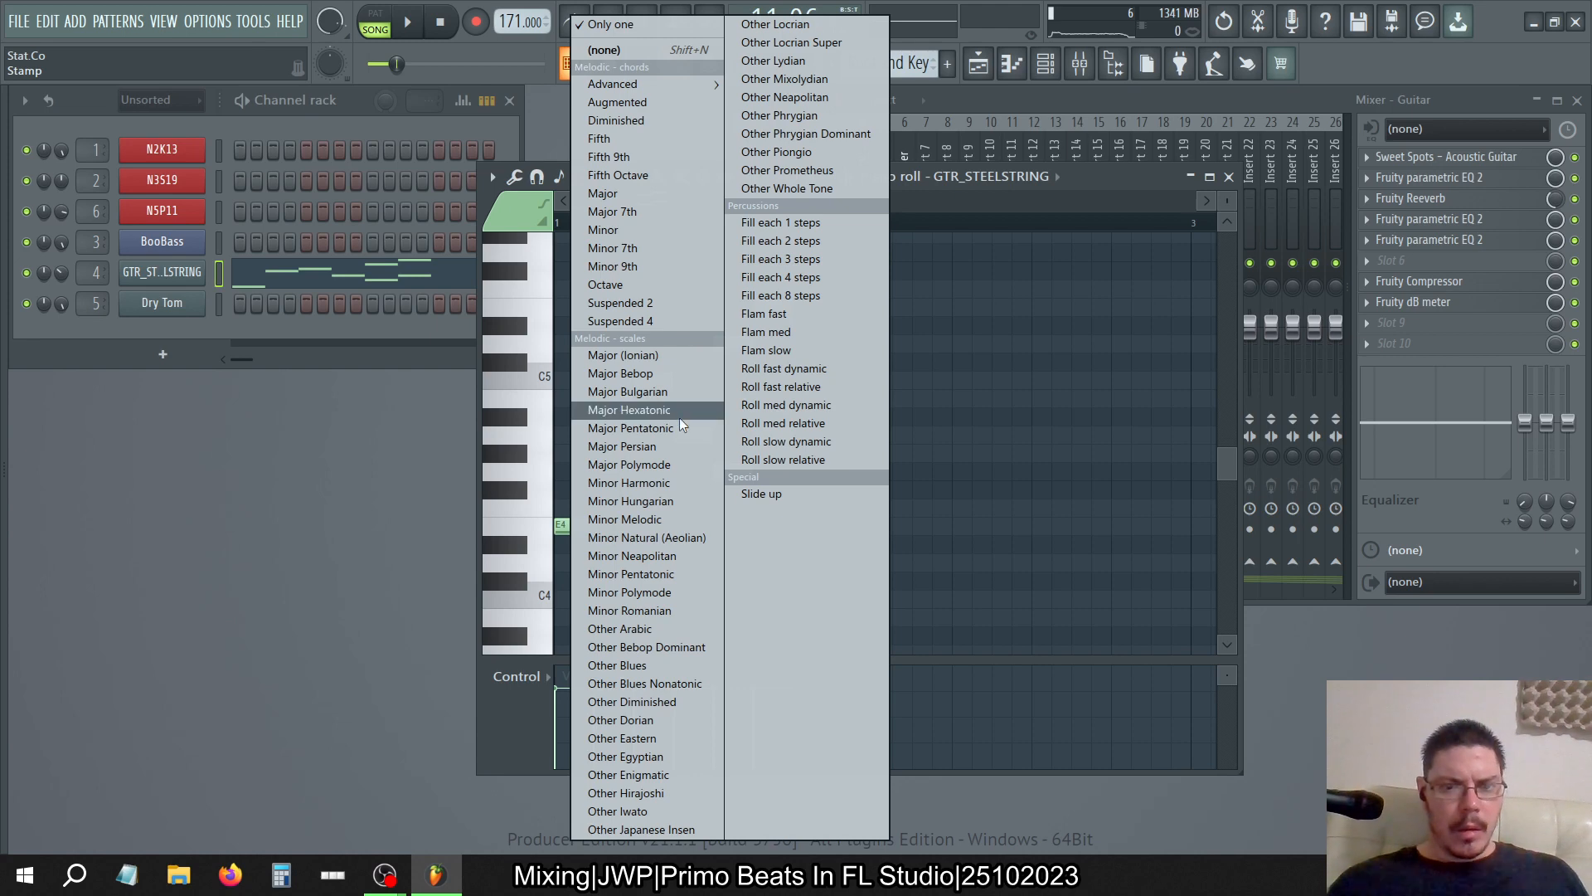
{"action": "left_click", "coordinate": [658, 538]}
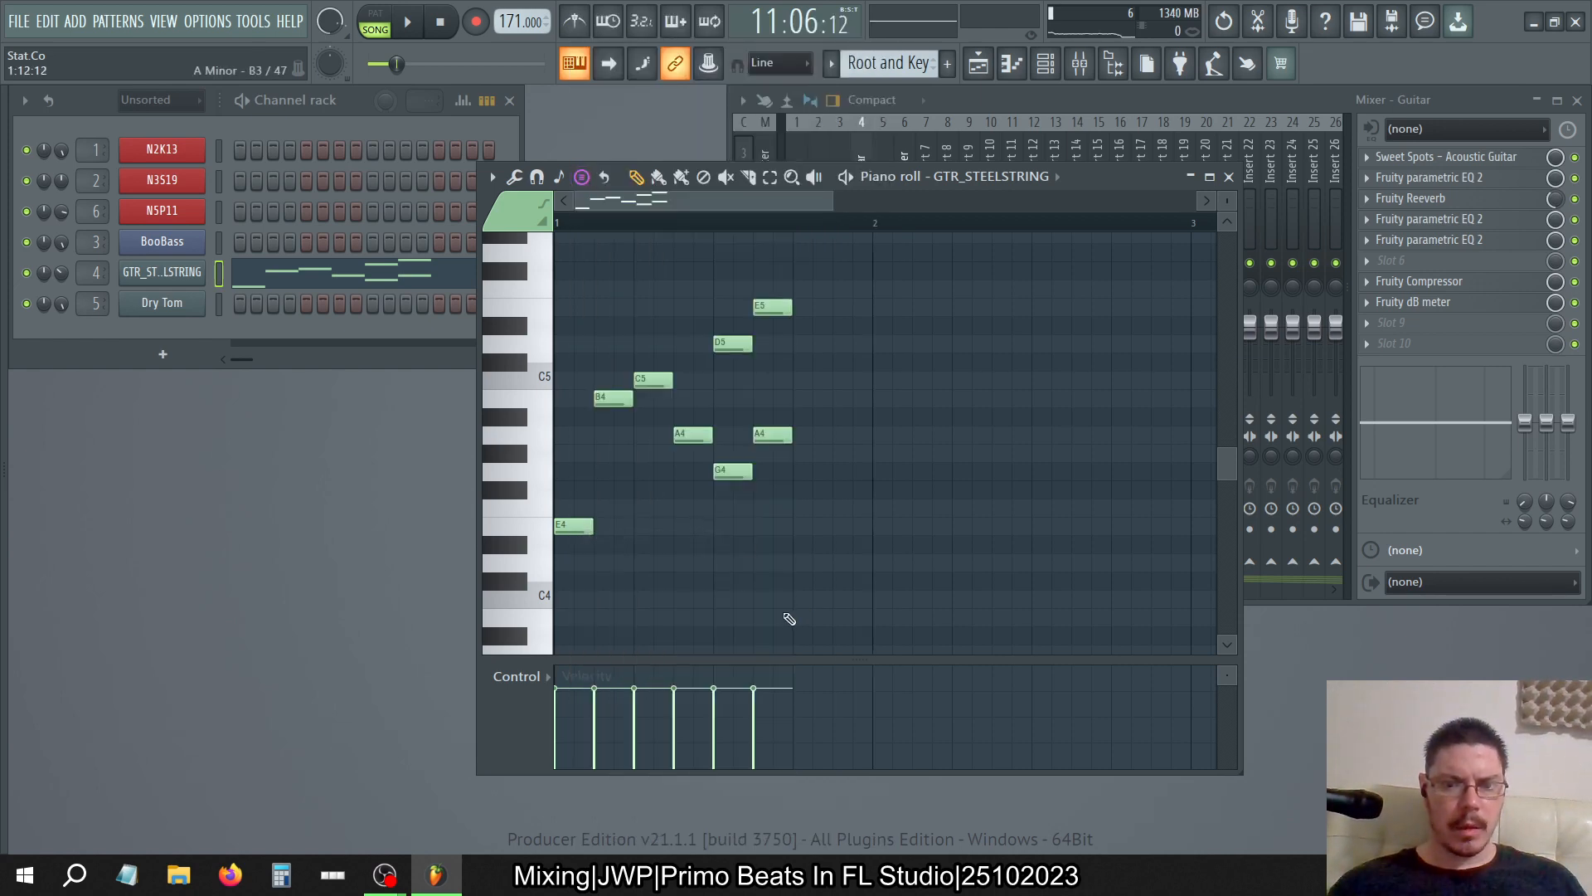
{"action": "left_click", "coordinate": [821, 619]}
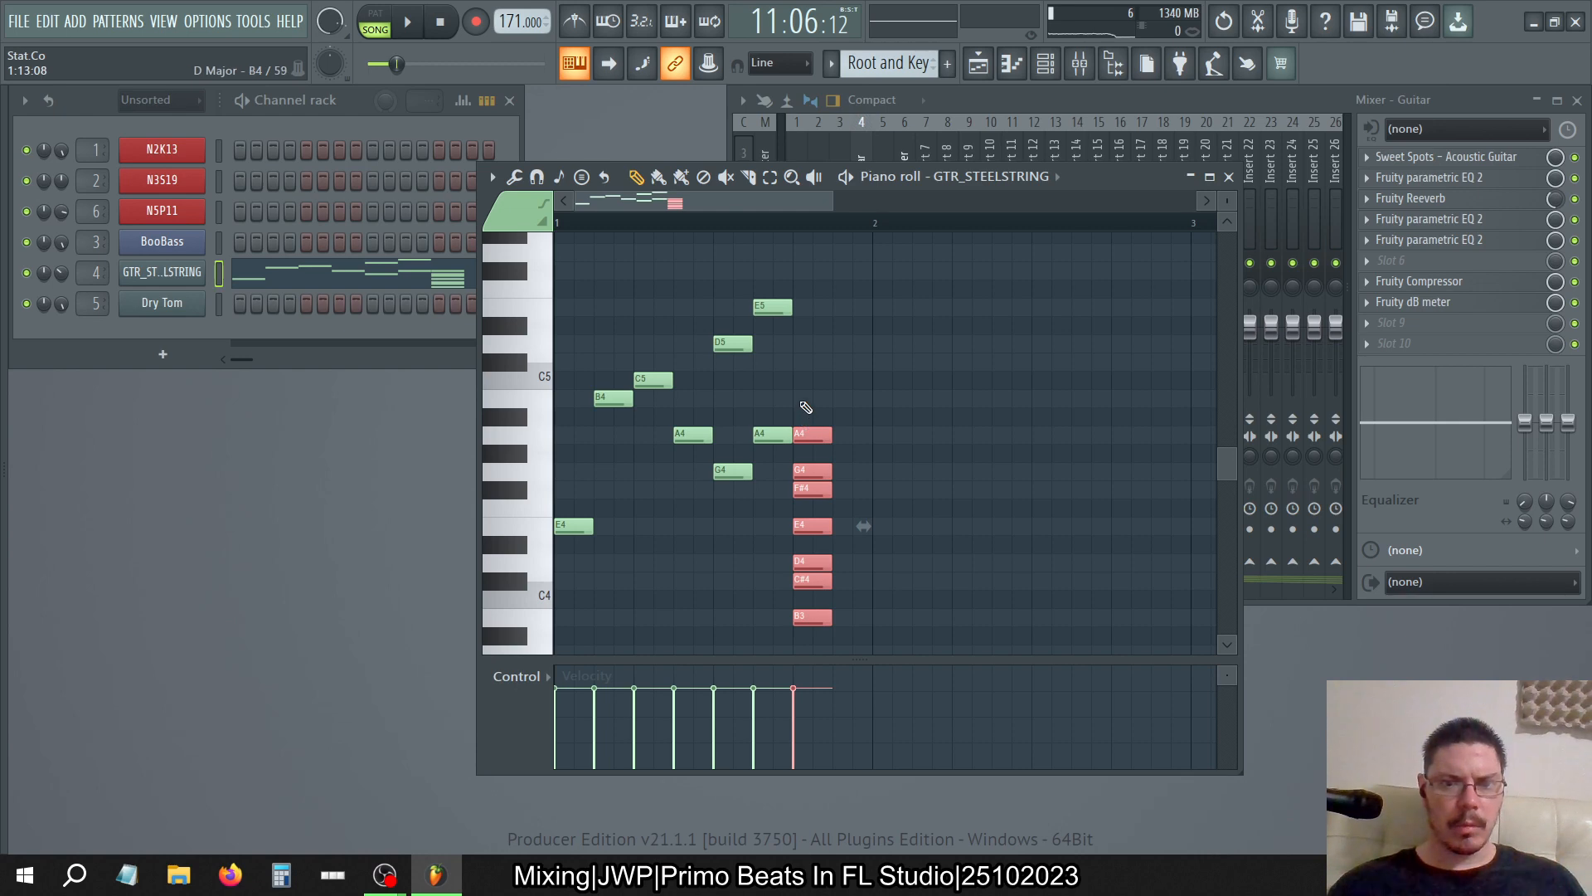
{"action": "key", "text": "ctrl+d"}
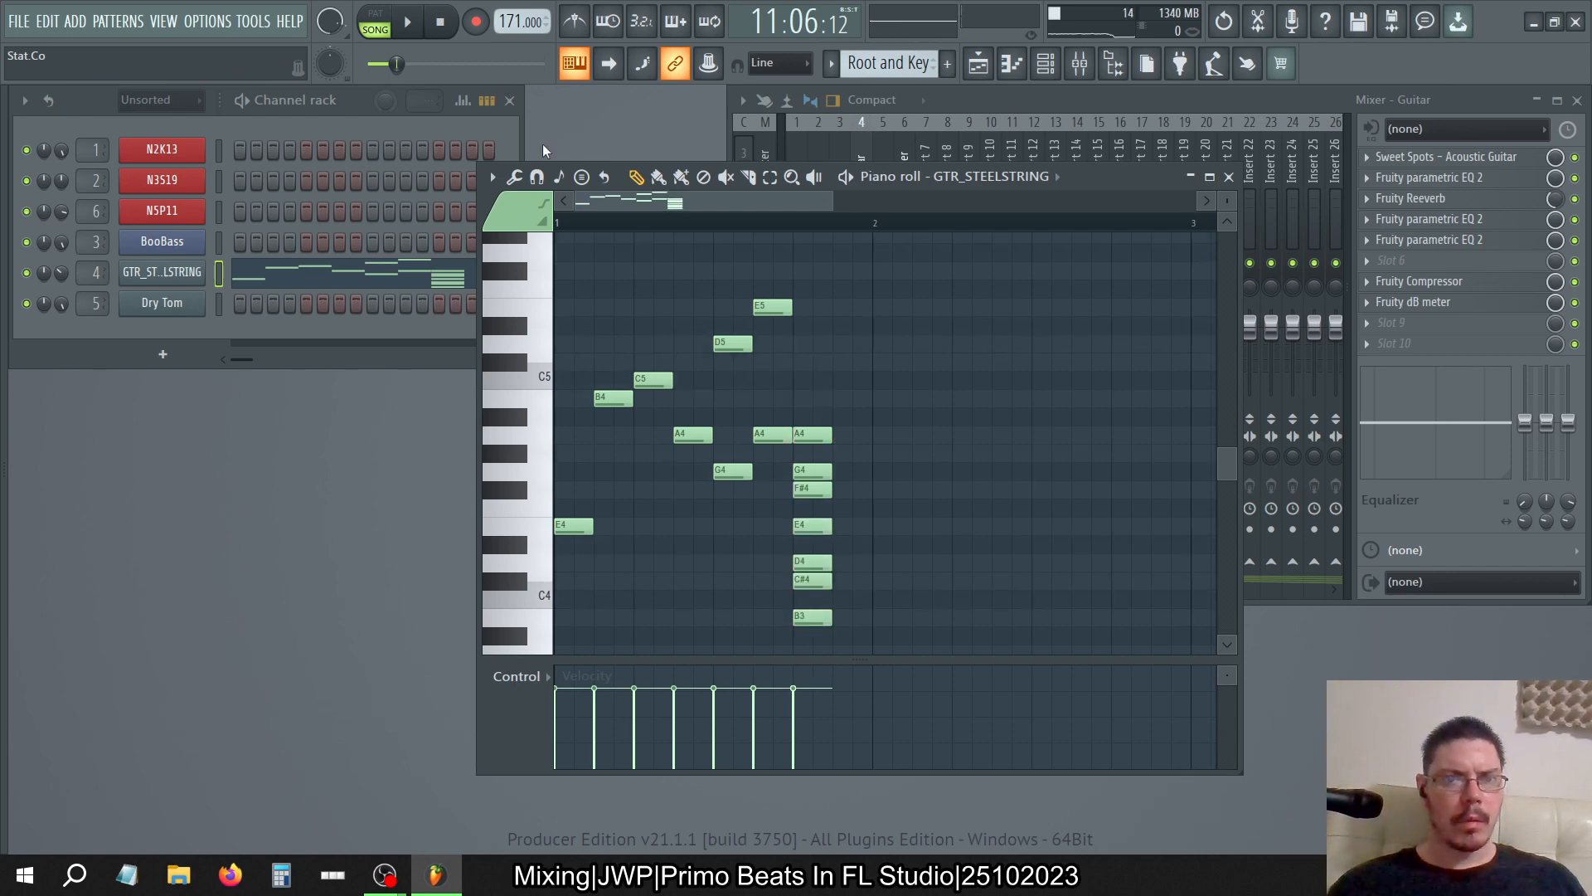
{"action": "left_click", "coordinate": [582, 176]}
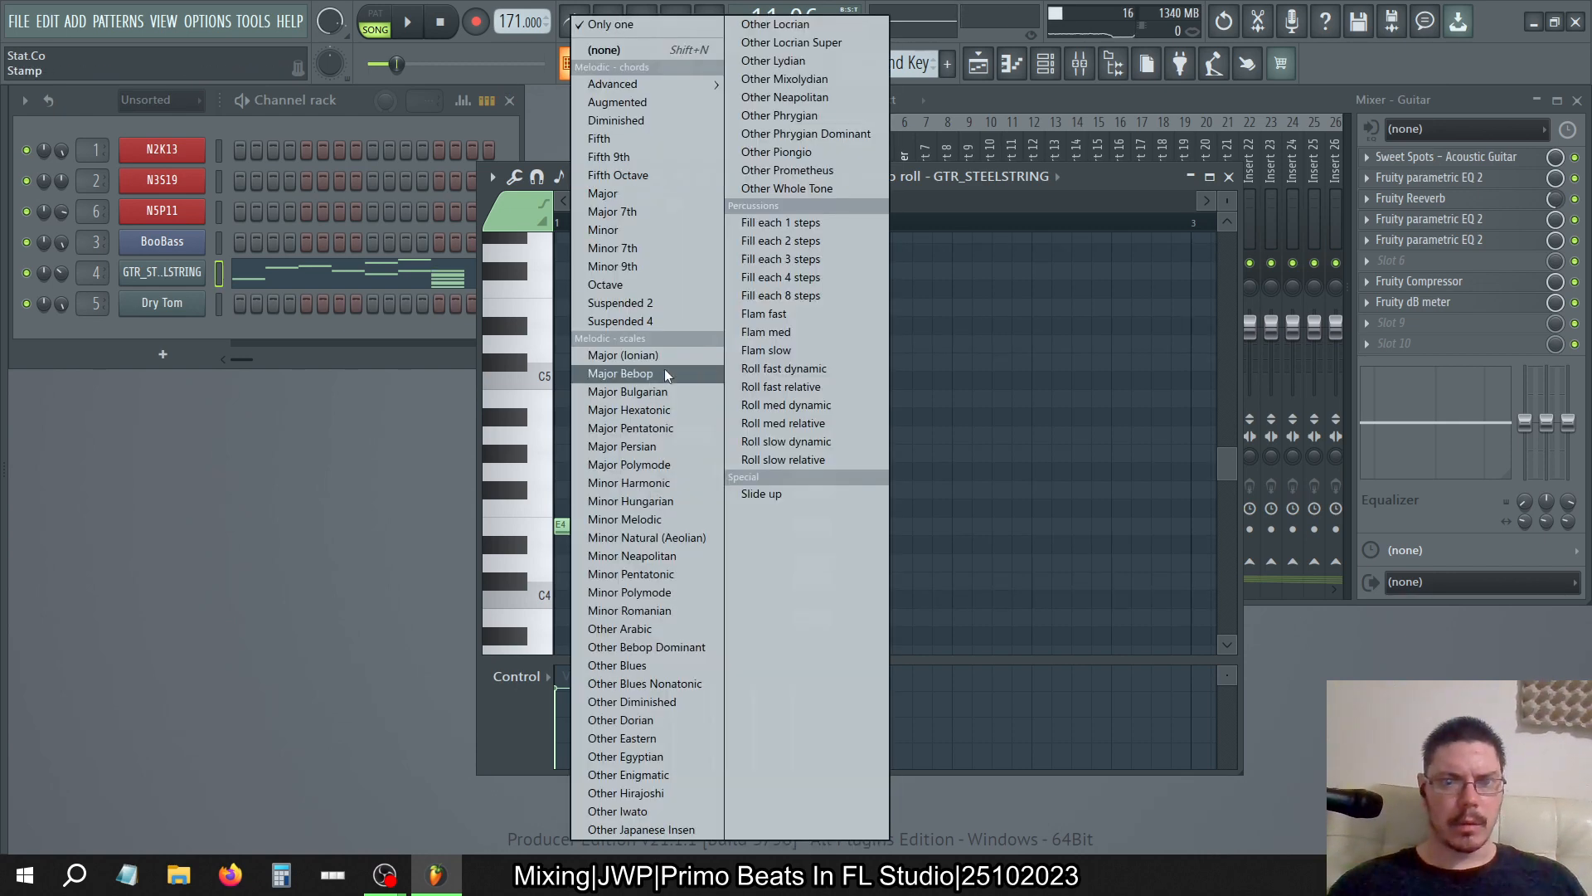
{"action": "left_click", "coordinate": [654, 538]}
{"action": "left_click", "coordinate": [802, 405]}
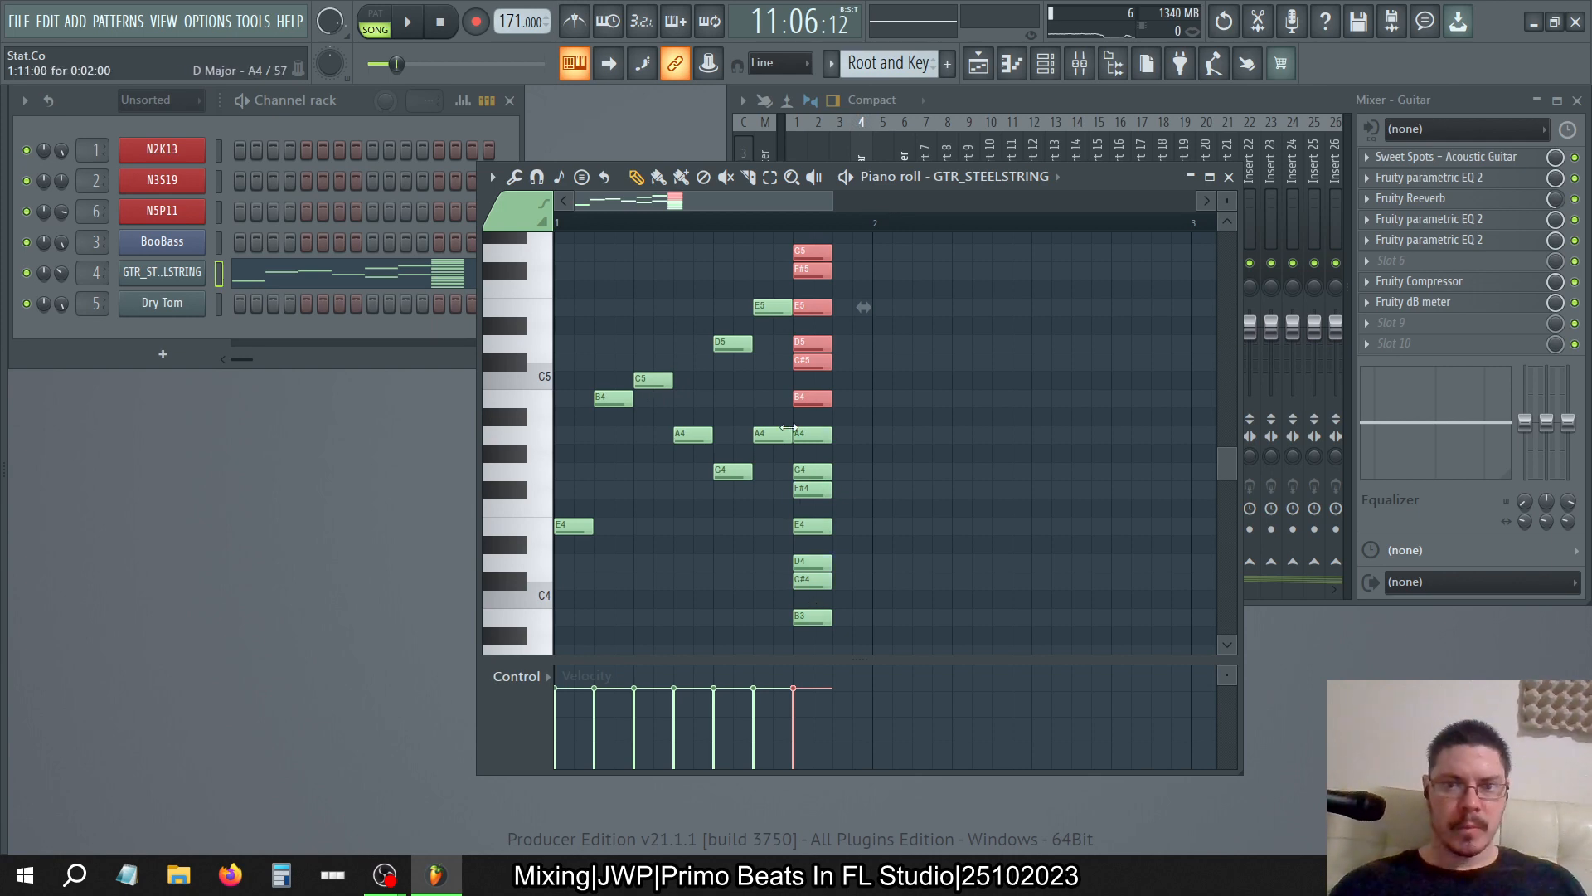
{"action": "scroll", "coordinate": [789, 428], "scroll_direction": "up", "scroll_amount": 3}
{"action": "scroll", "coordinate": [792, 431], "scroll_direction": "down", "scroll_amount": 4}
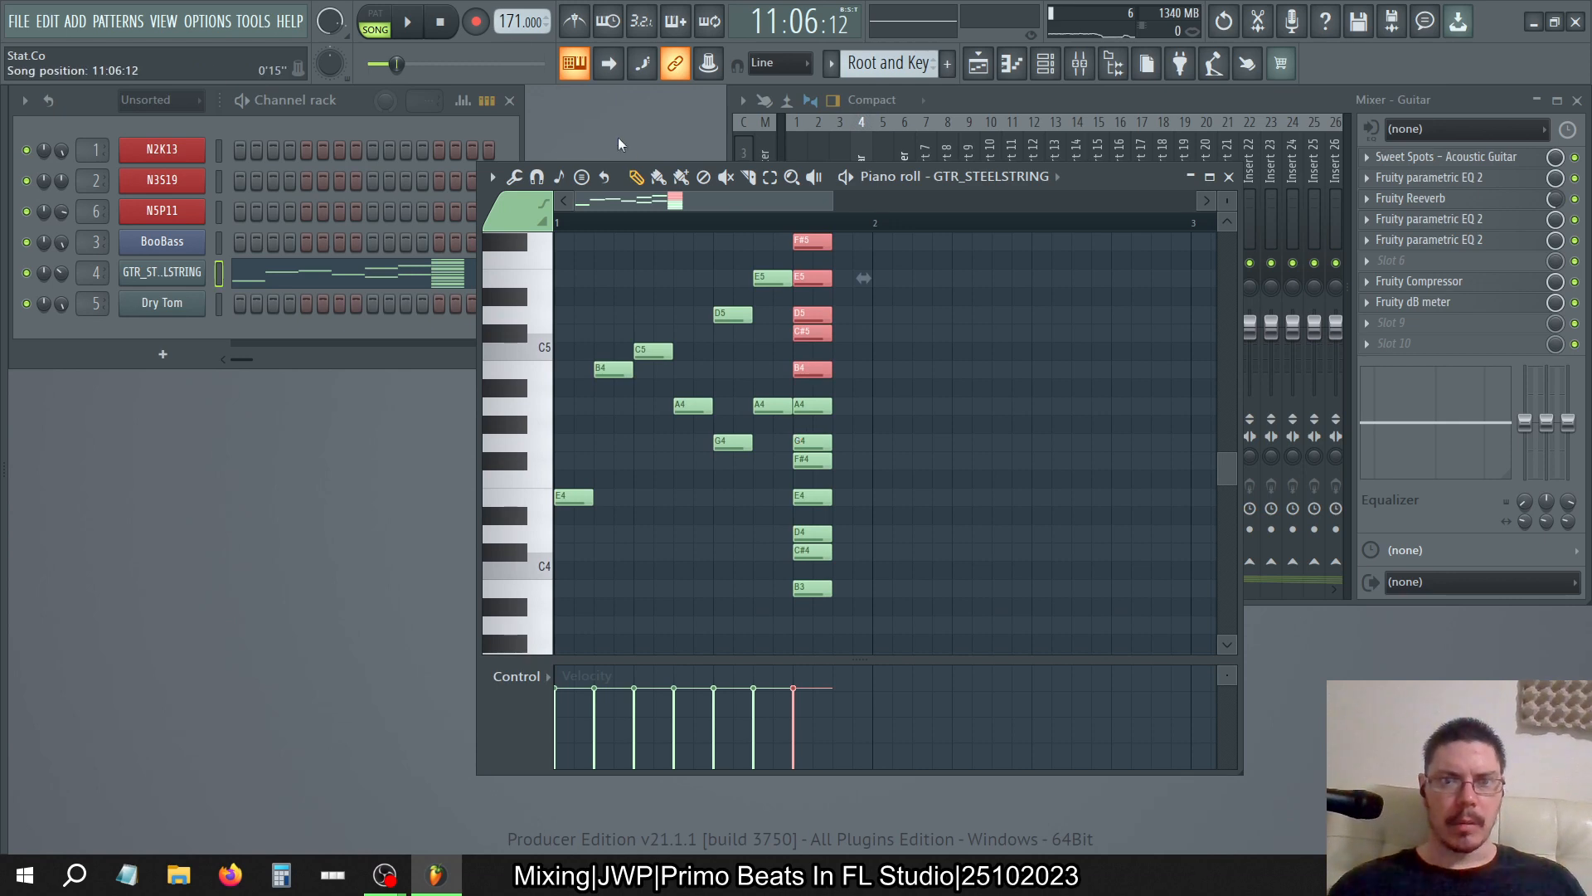
Stamp a Minor Natural (Aeolian) scale from E4 beside the B scales and shift it slightly earlier, just before bar 2
{"action": "left_click", "coordinate": [559, 177]}
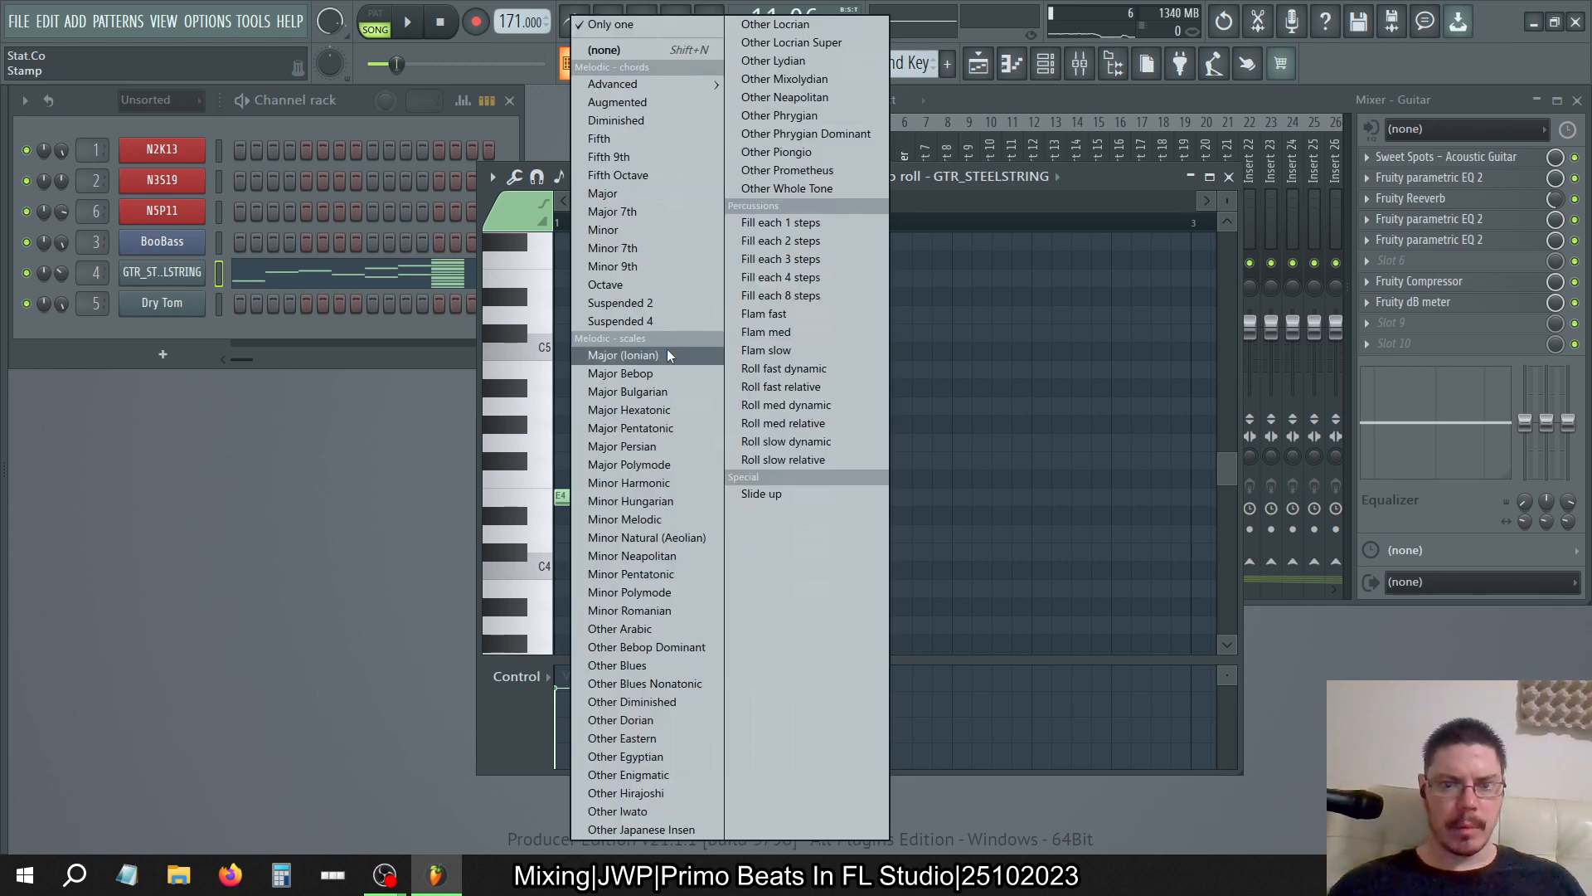
{"action": "left_click", "coordinate": [668, 530]}
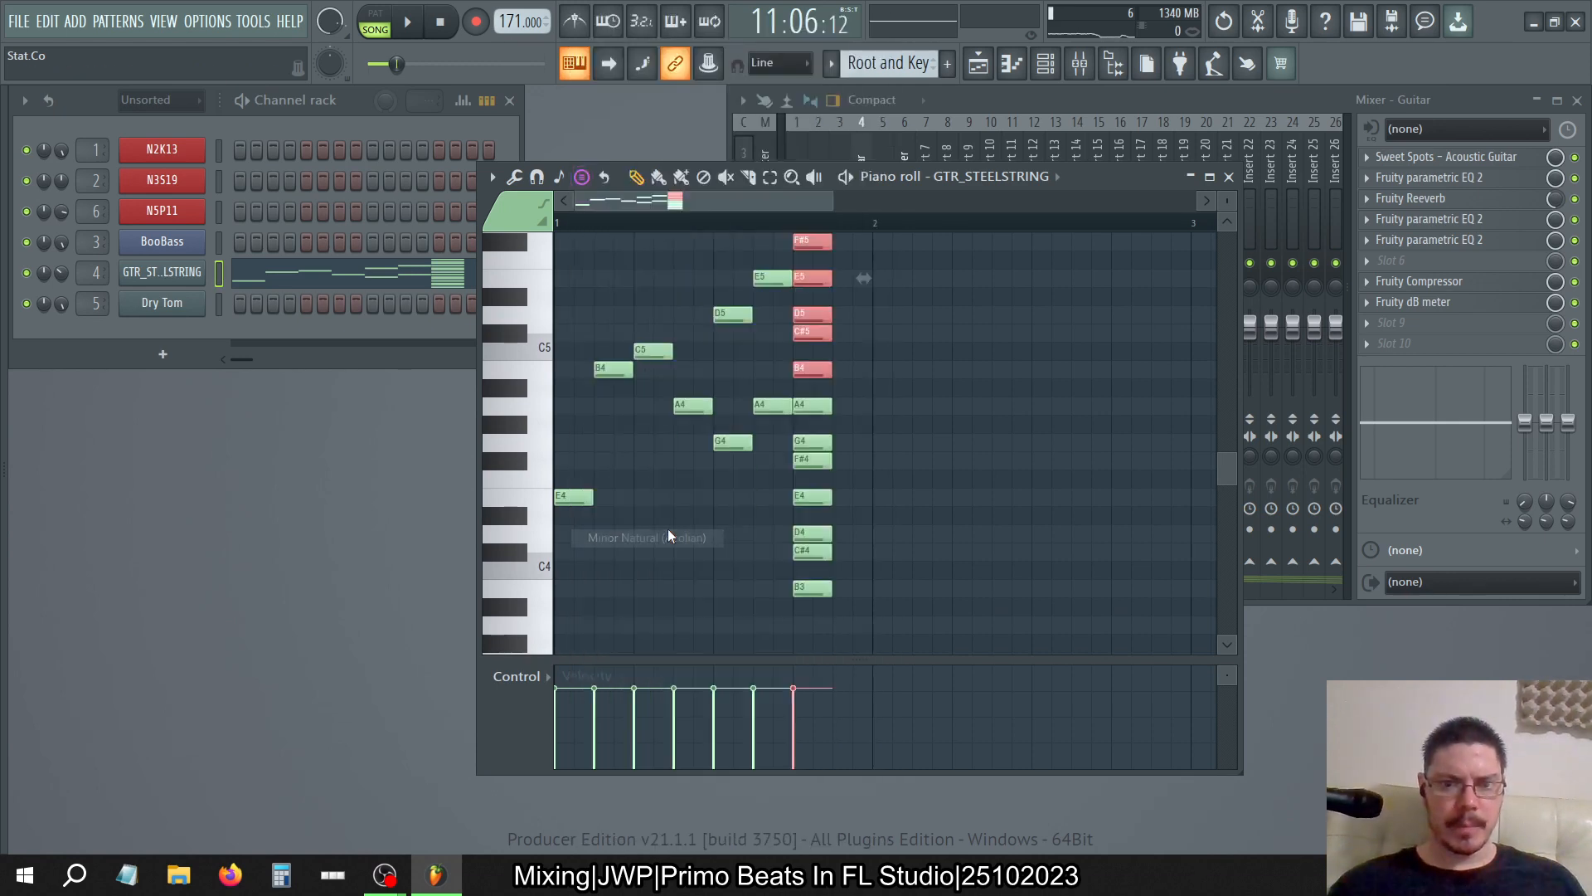
{"action": "left_click", "coordinate": [879, 498]}
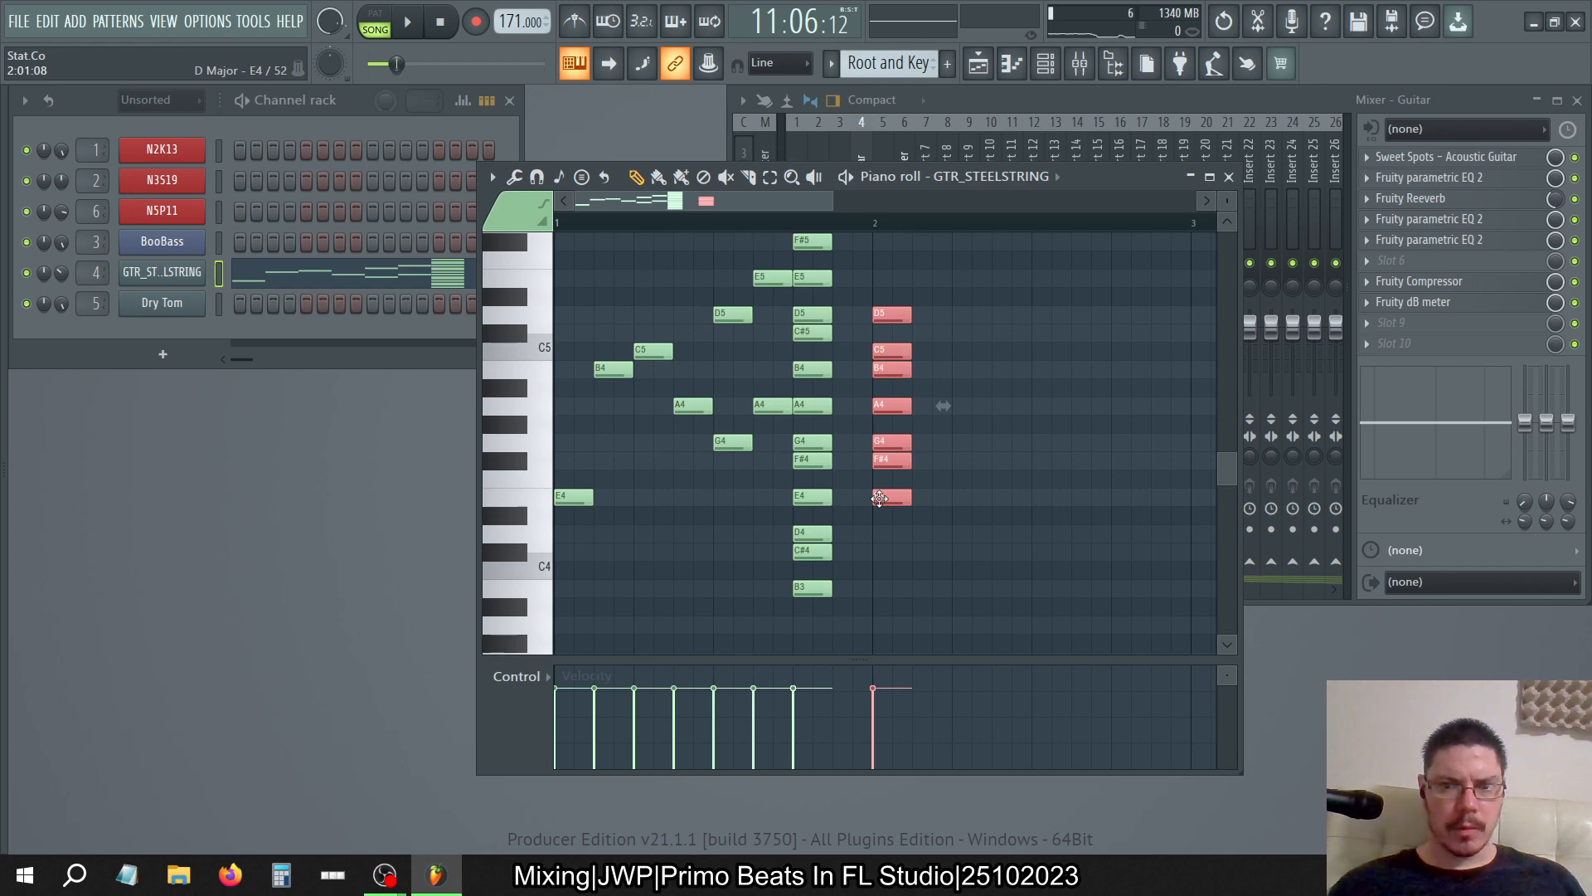
{"action": "mouse_move", "coordinate": [875, 498]}
{"action": "left_mouse_down"}
{"action": "mouse_move", "coordinate": [585, 493]}
{"action": "mouse_move", "coordinate": [859, 507]}
{"action": "left_mouse_up"}
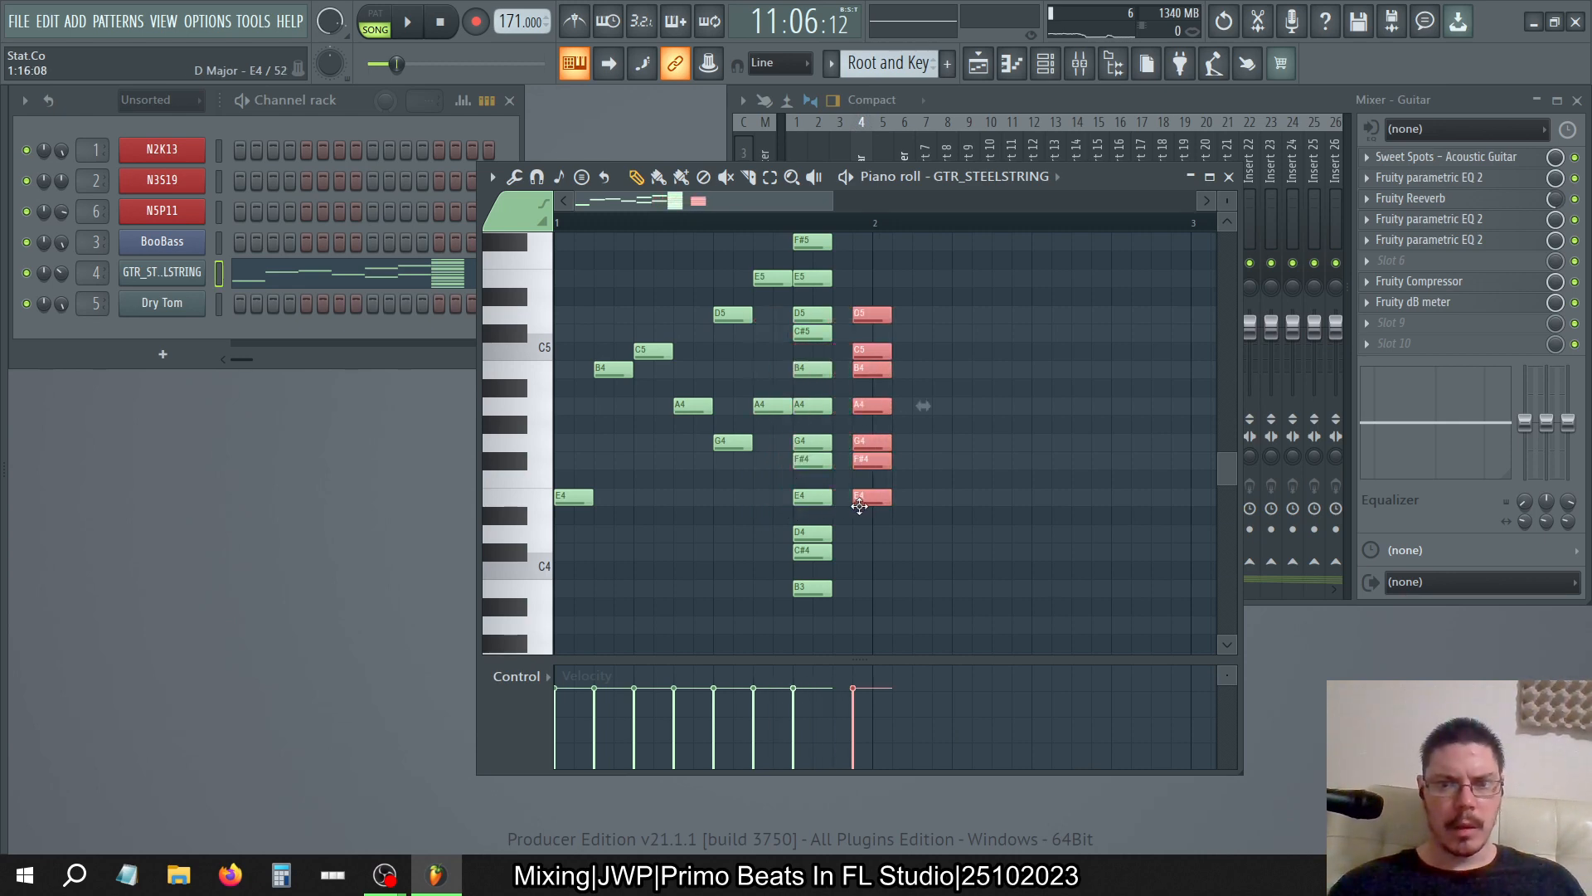
{"action": "left_click_drag", "start_coordinate": [904, 604], "coordinate": [456, 330]}
{"action": "key", "text": "Delete"}
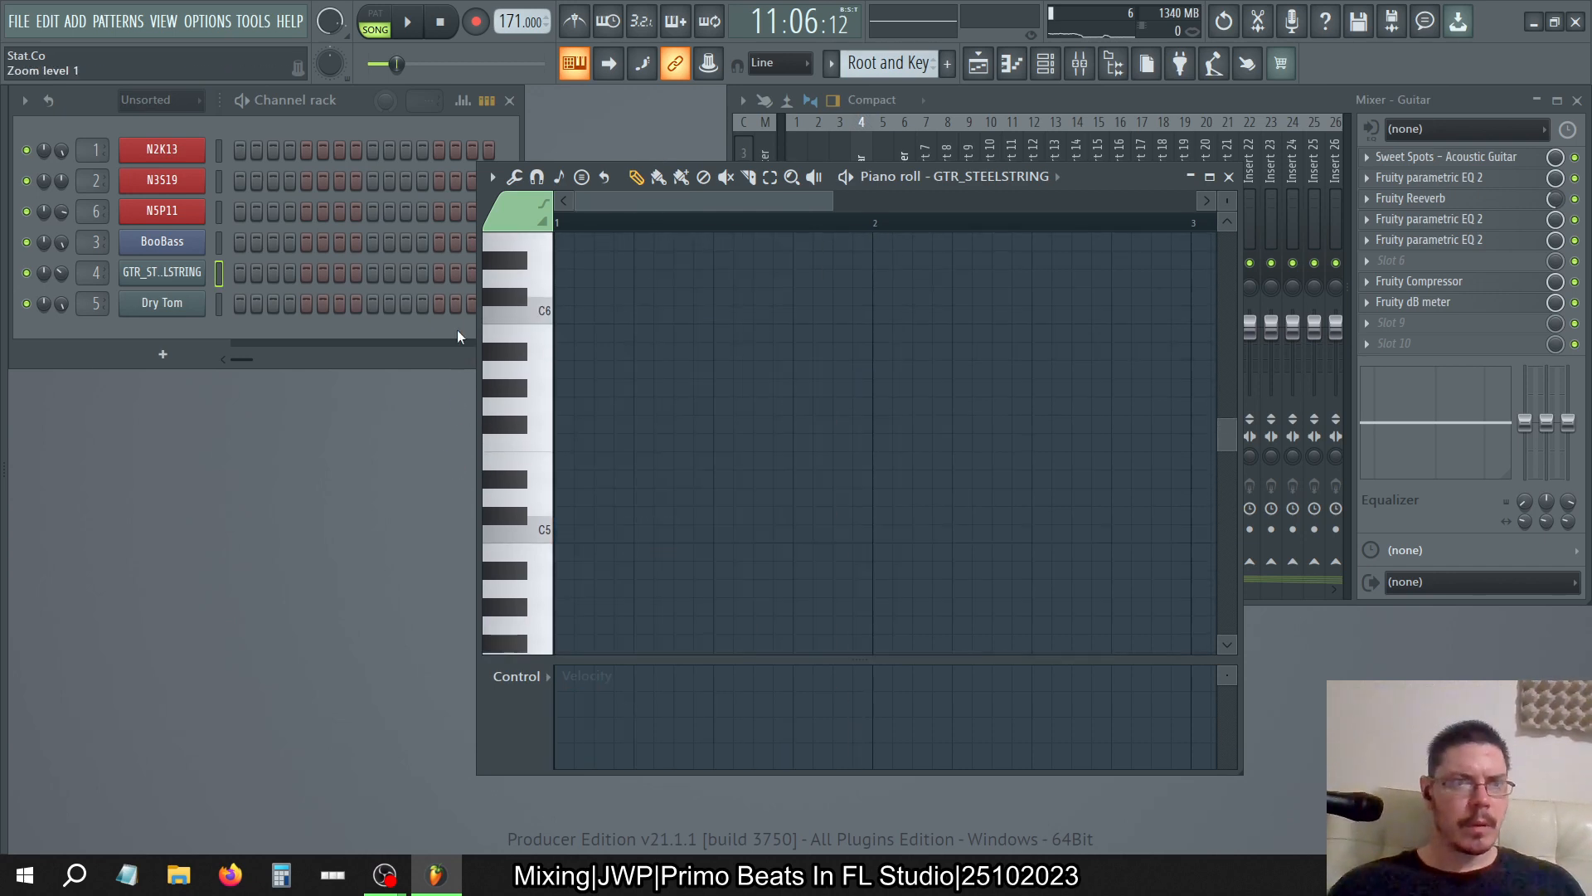
{"action": "key", "text": "ctrl+z"}
Delete the stamped B and E minor scale notes, keeping the original note sequence
{"action": "scroll", "coordinate": [922, 376], "scroll_direction": "down", "scroll_amount": 3}
{"action": "scroll", "coordinate": [923, 377], "scroll_direction": "up", "scroll_amount": 1}
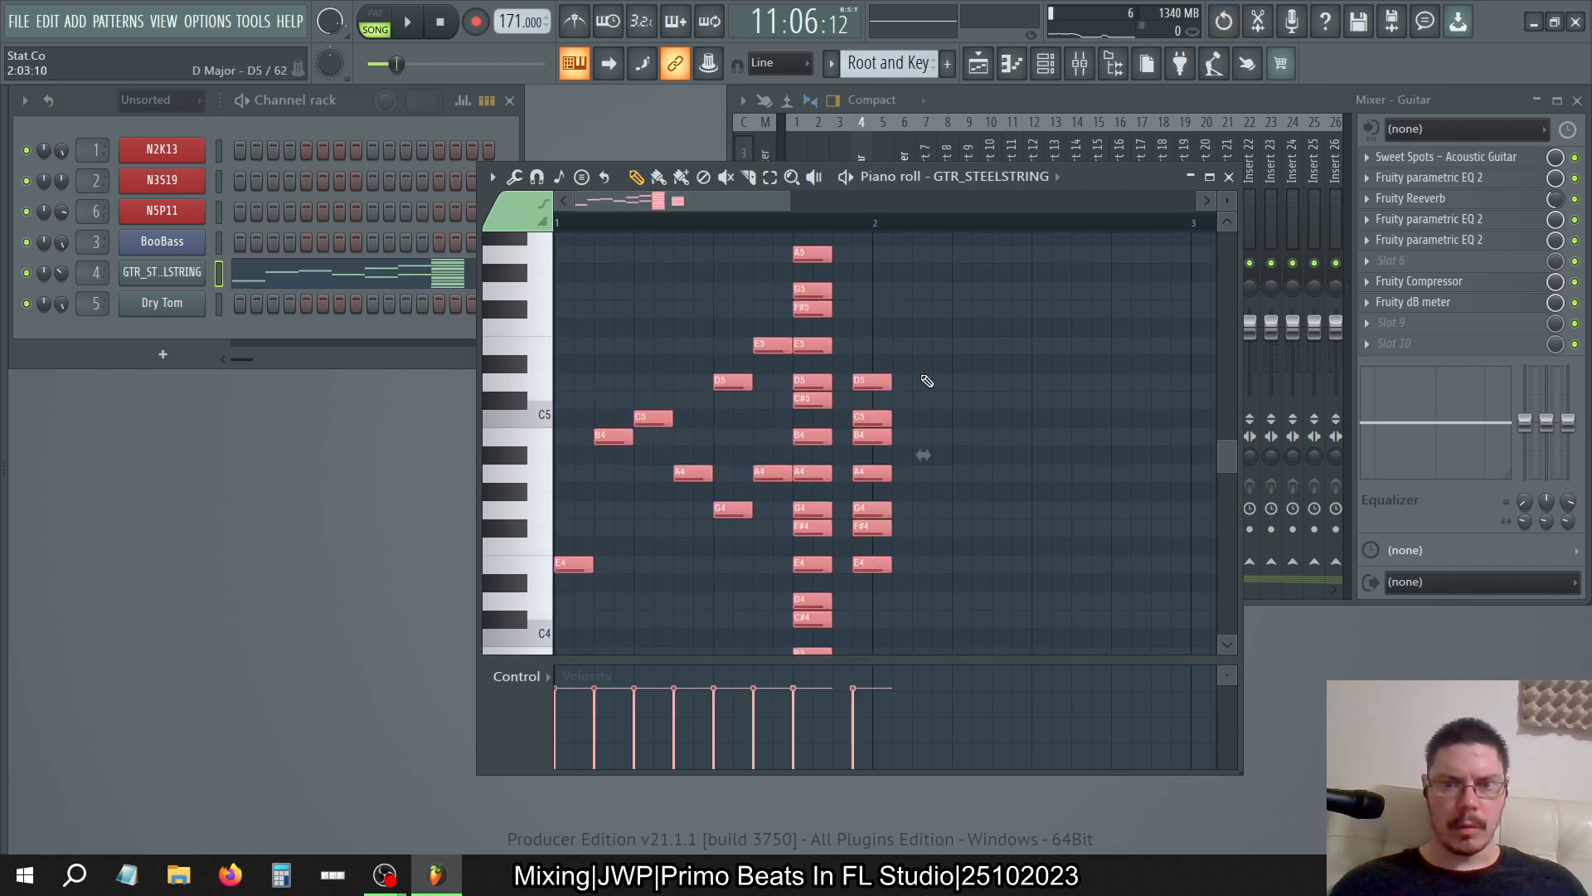
{"action": "left_click_drag", "start_coordinate": [813, 247], "coordinate": [892, 697]}
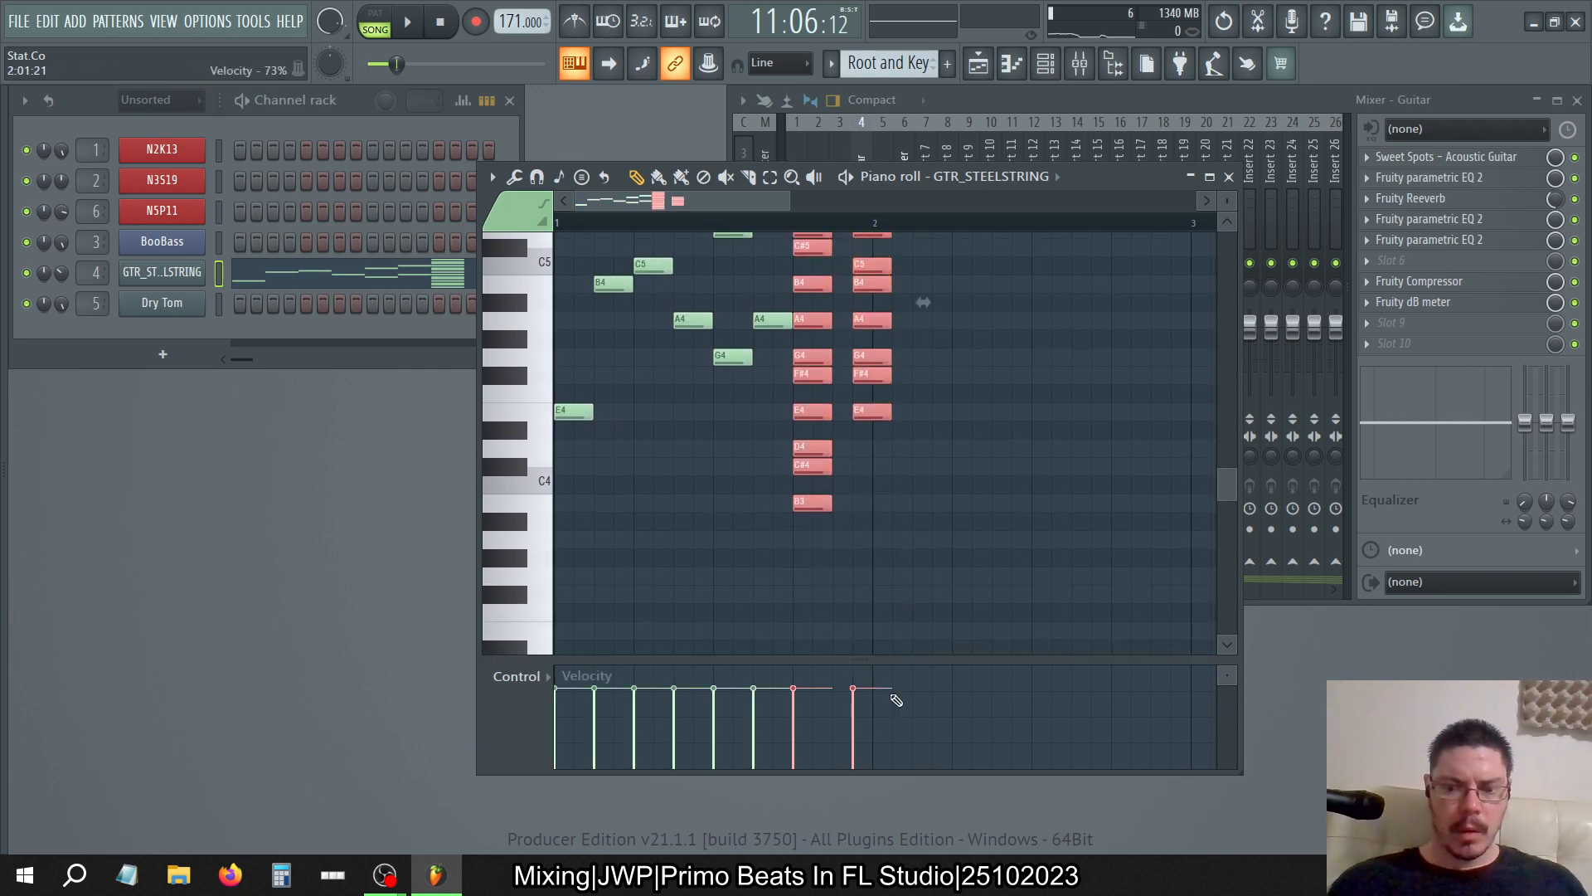
{"action": "key", "text": "Delete"}
Open the project info and record the key as E-Minor in the comments
{"action": "left_click", "coordinate": [253, 21]}
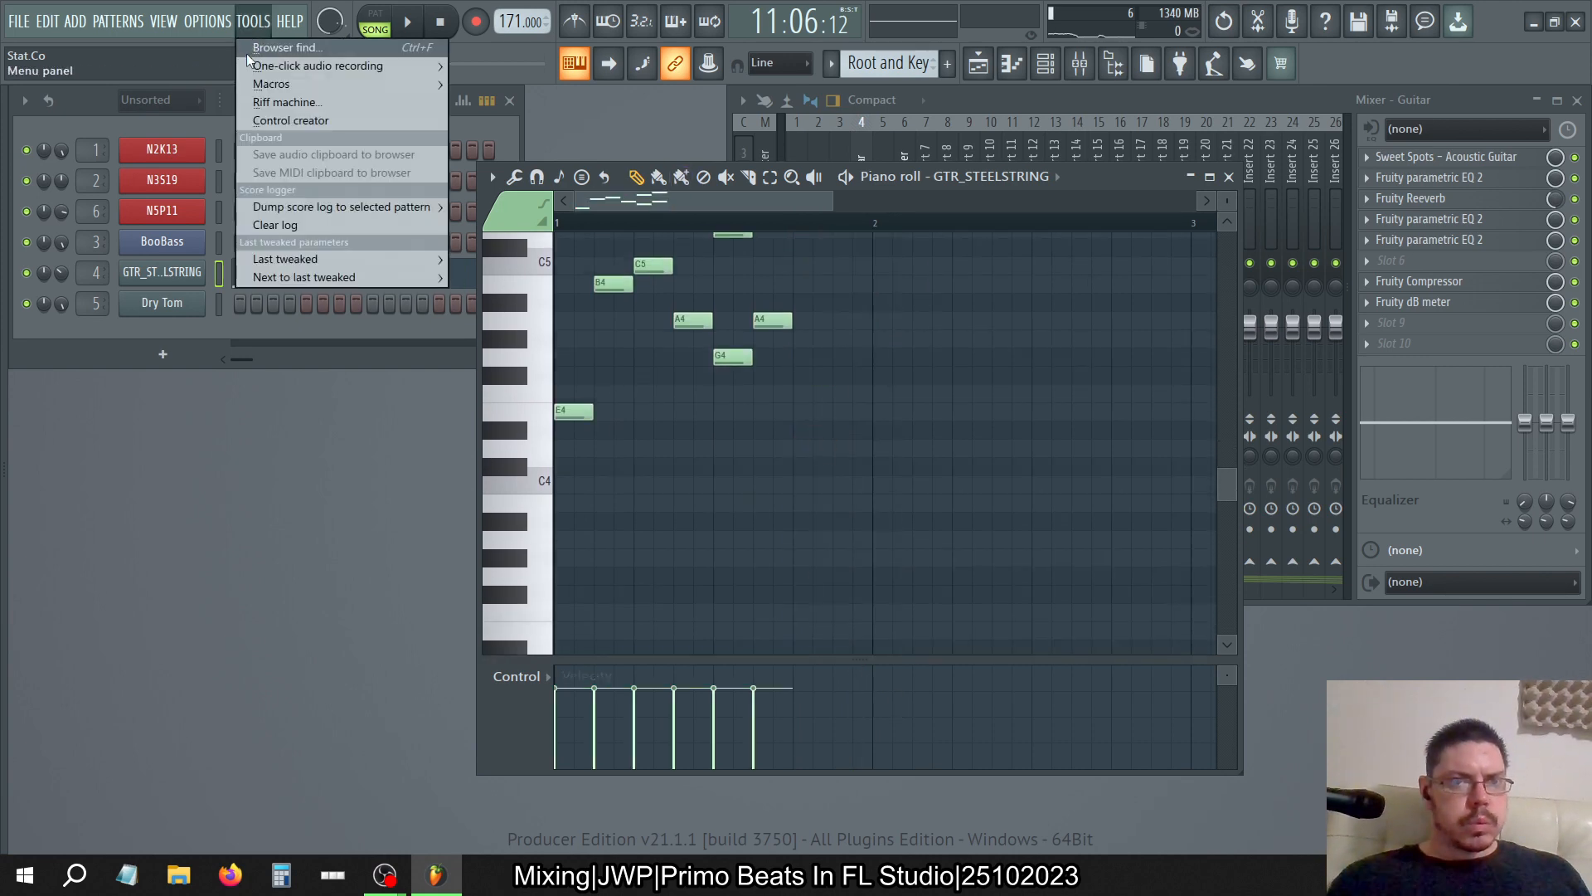
{"action": "left_click", "coordinate": [207, 22]}
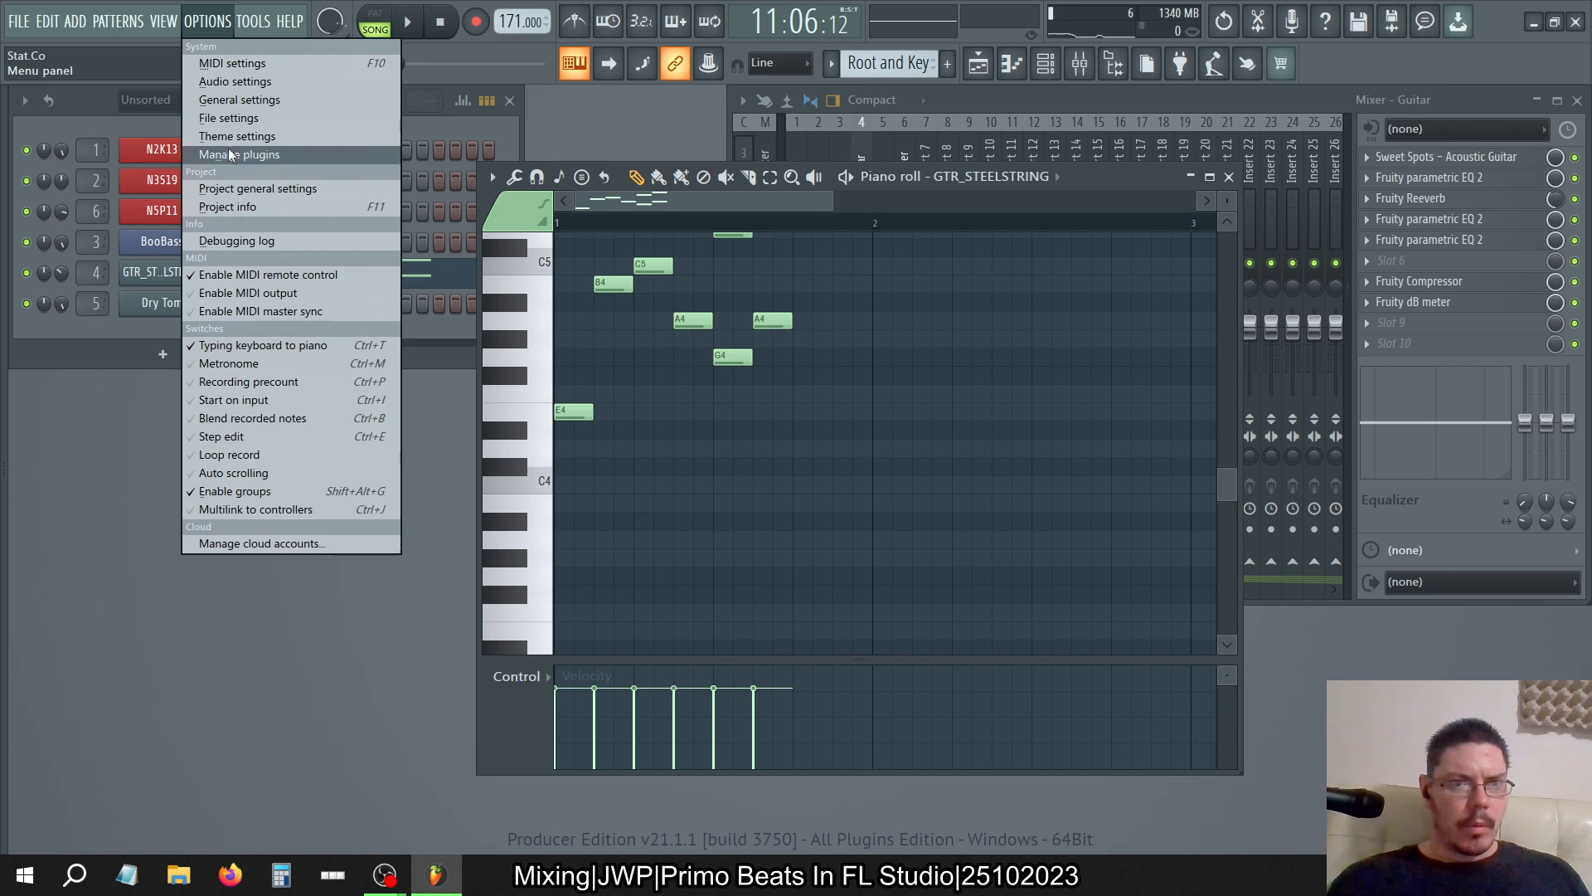
{"action": "left_click", "coordinate": [227, 206]}
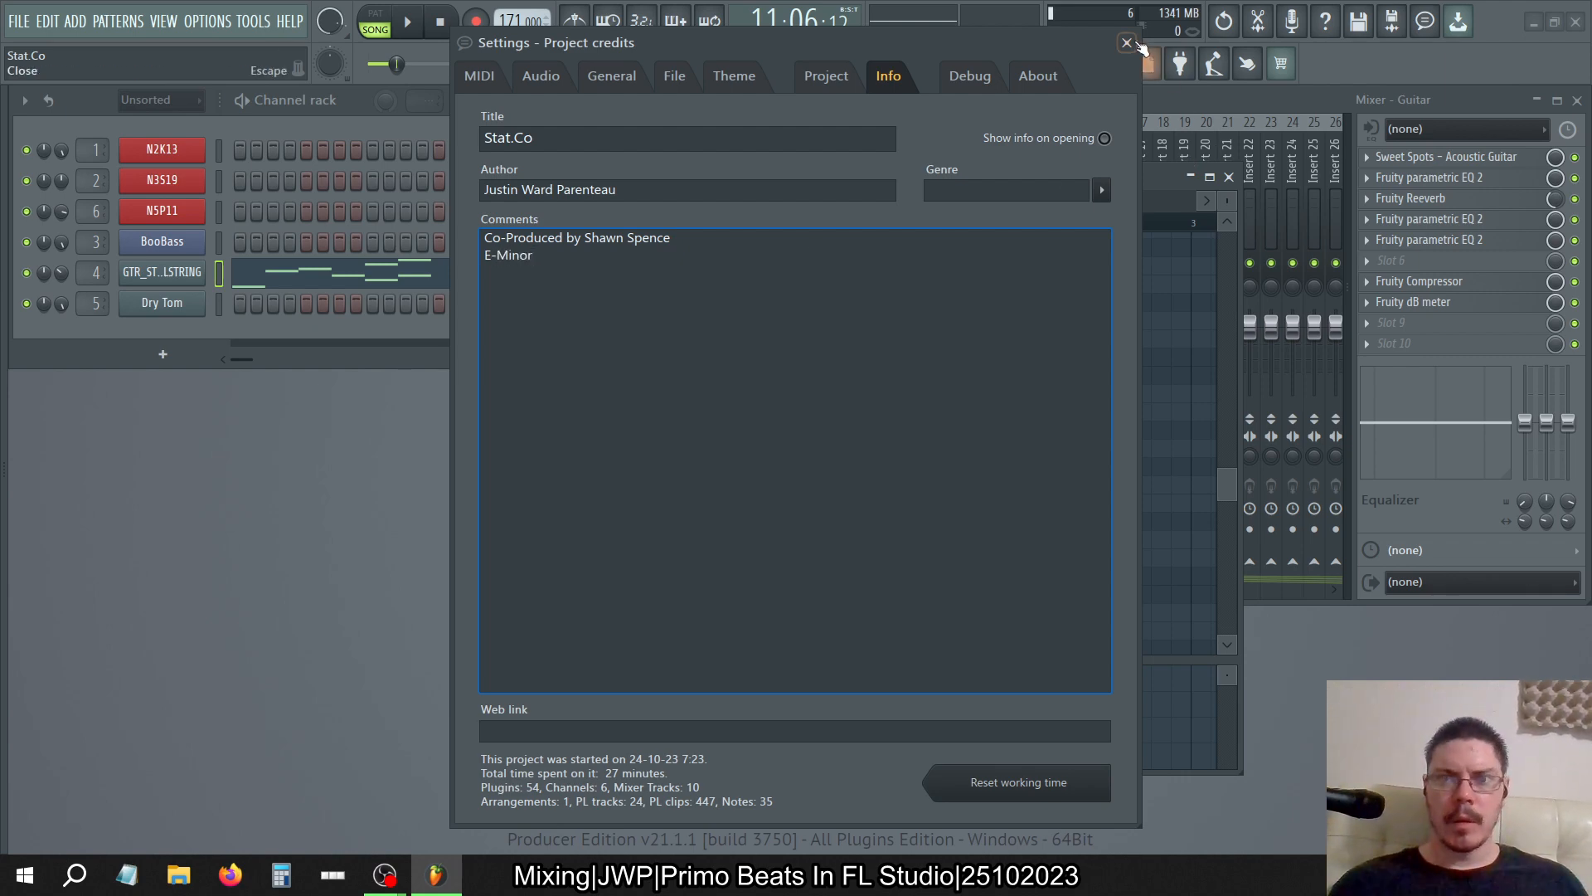
Move the author's name into a new first line of the comments and set the Author field to "Primo Beats"
{"action": "left_click_drag", "start_coordinate": [618, 190], "coordinate": [230, 138]}
{"action": "key", "text": "ctrl+c"}
{"action": "key", "text": "BackSpace"}
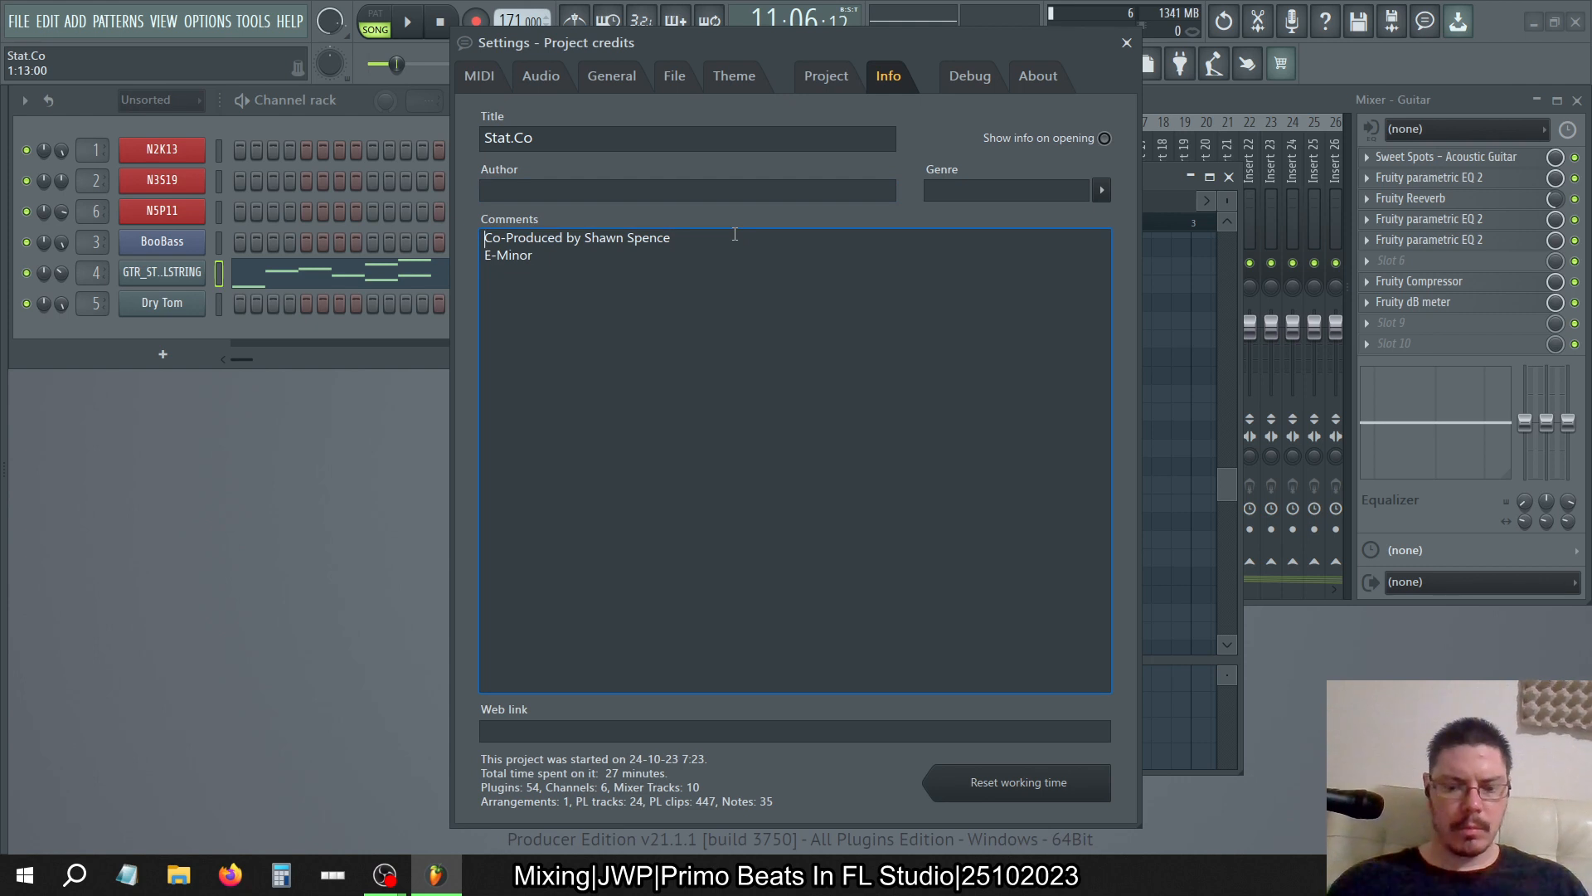
{"action": "key", "text": "Return"}
{"action": "key", "text": "ctrl+v"}
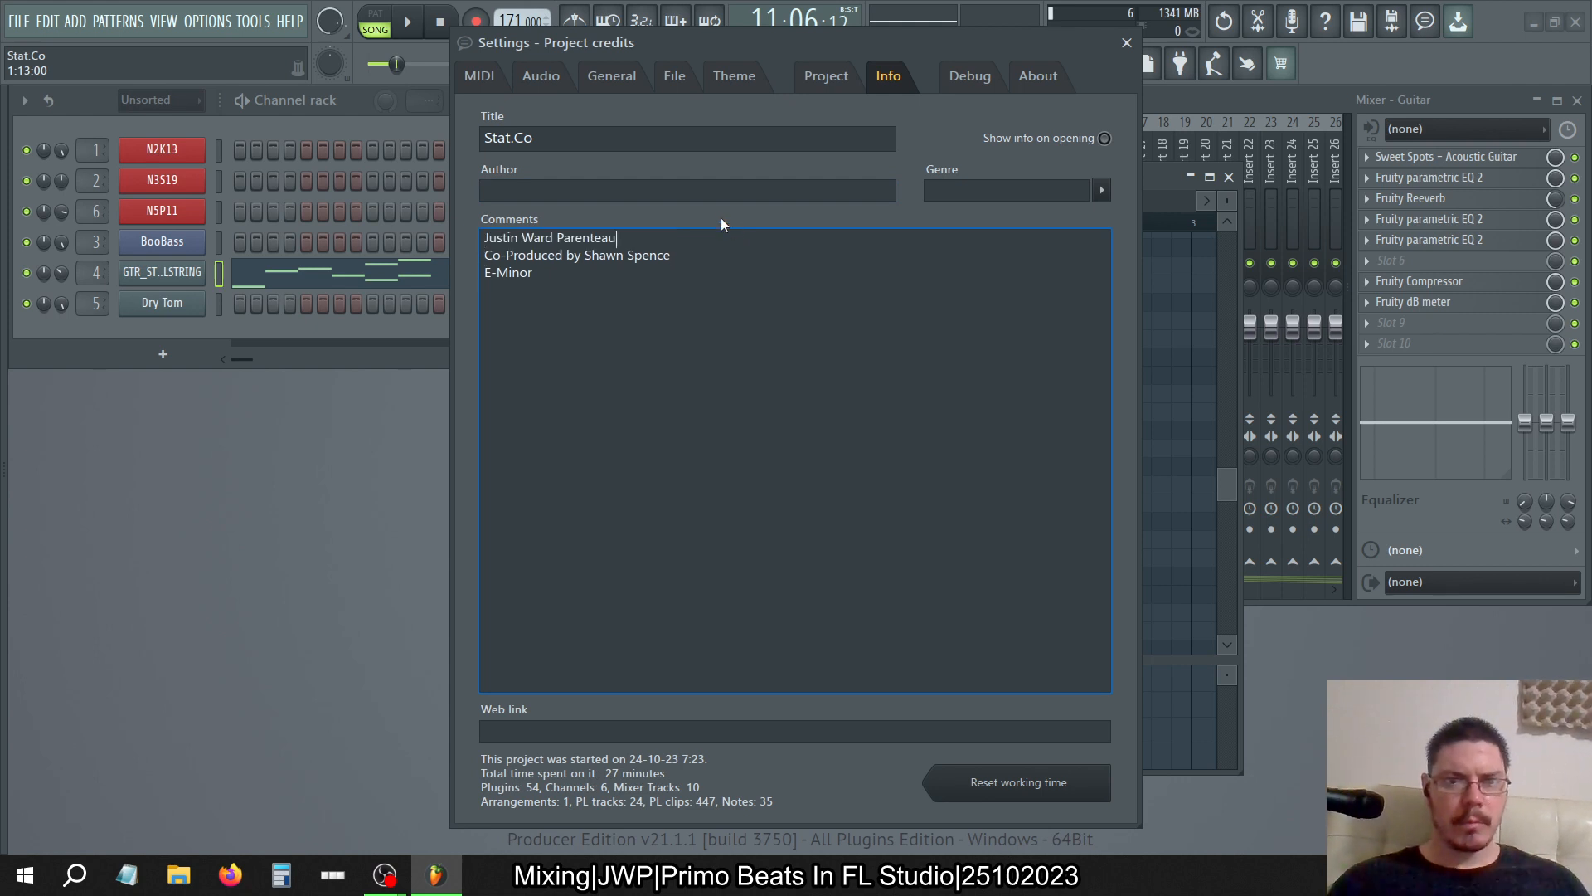
{"action": "left_click", "coordinate": [719, 193]}
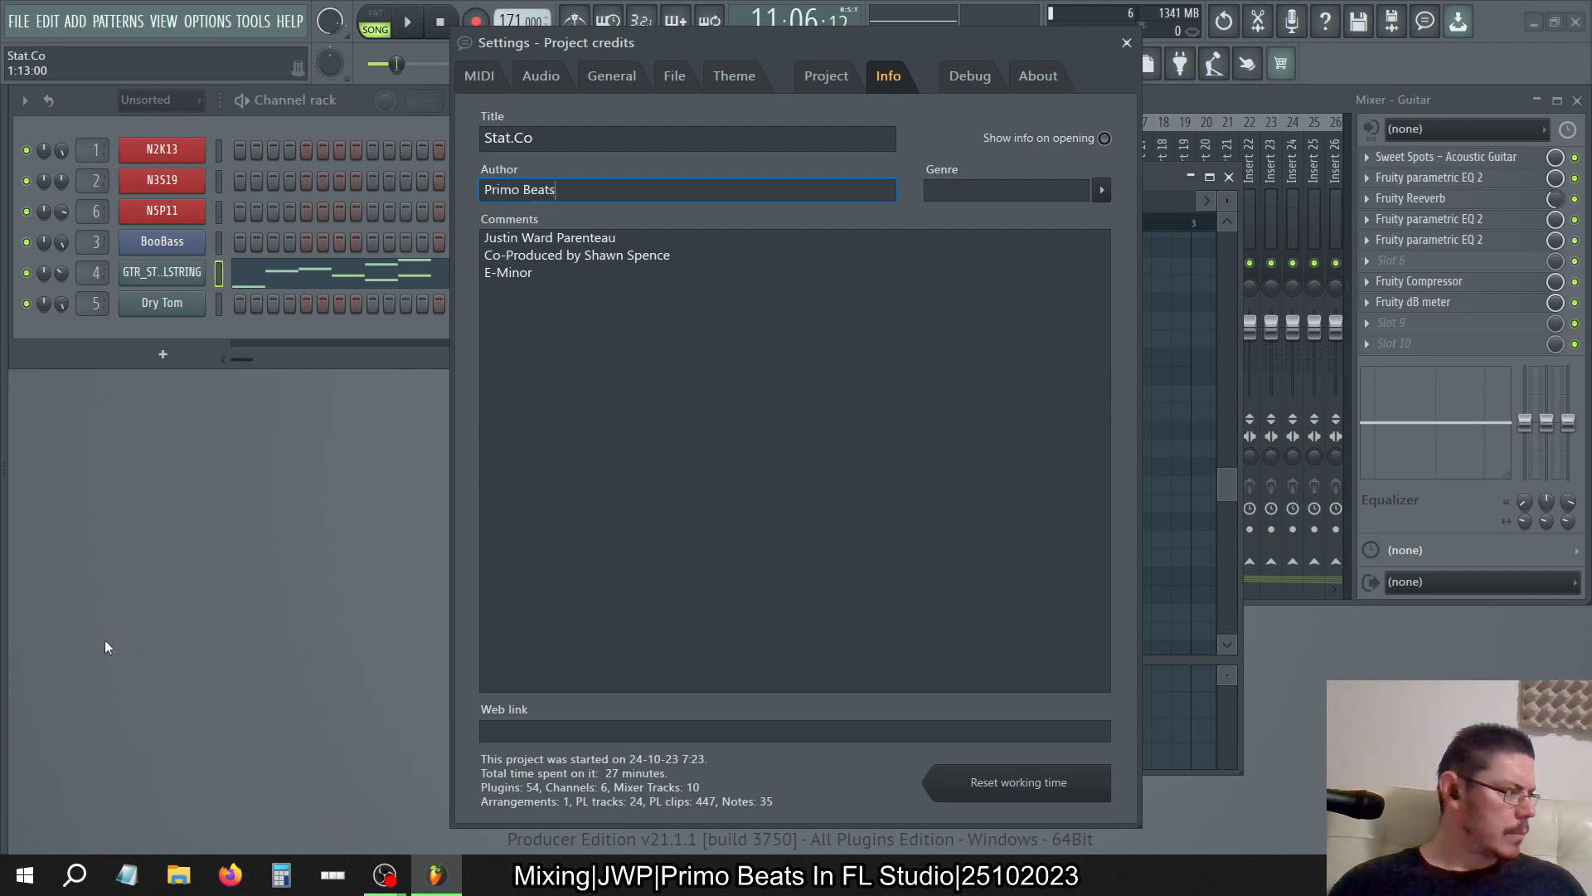
Search Windows for sheepChat and launch it
{"action": "left_click", "coordinate": [80, 884]}
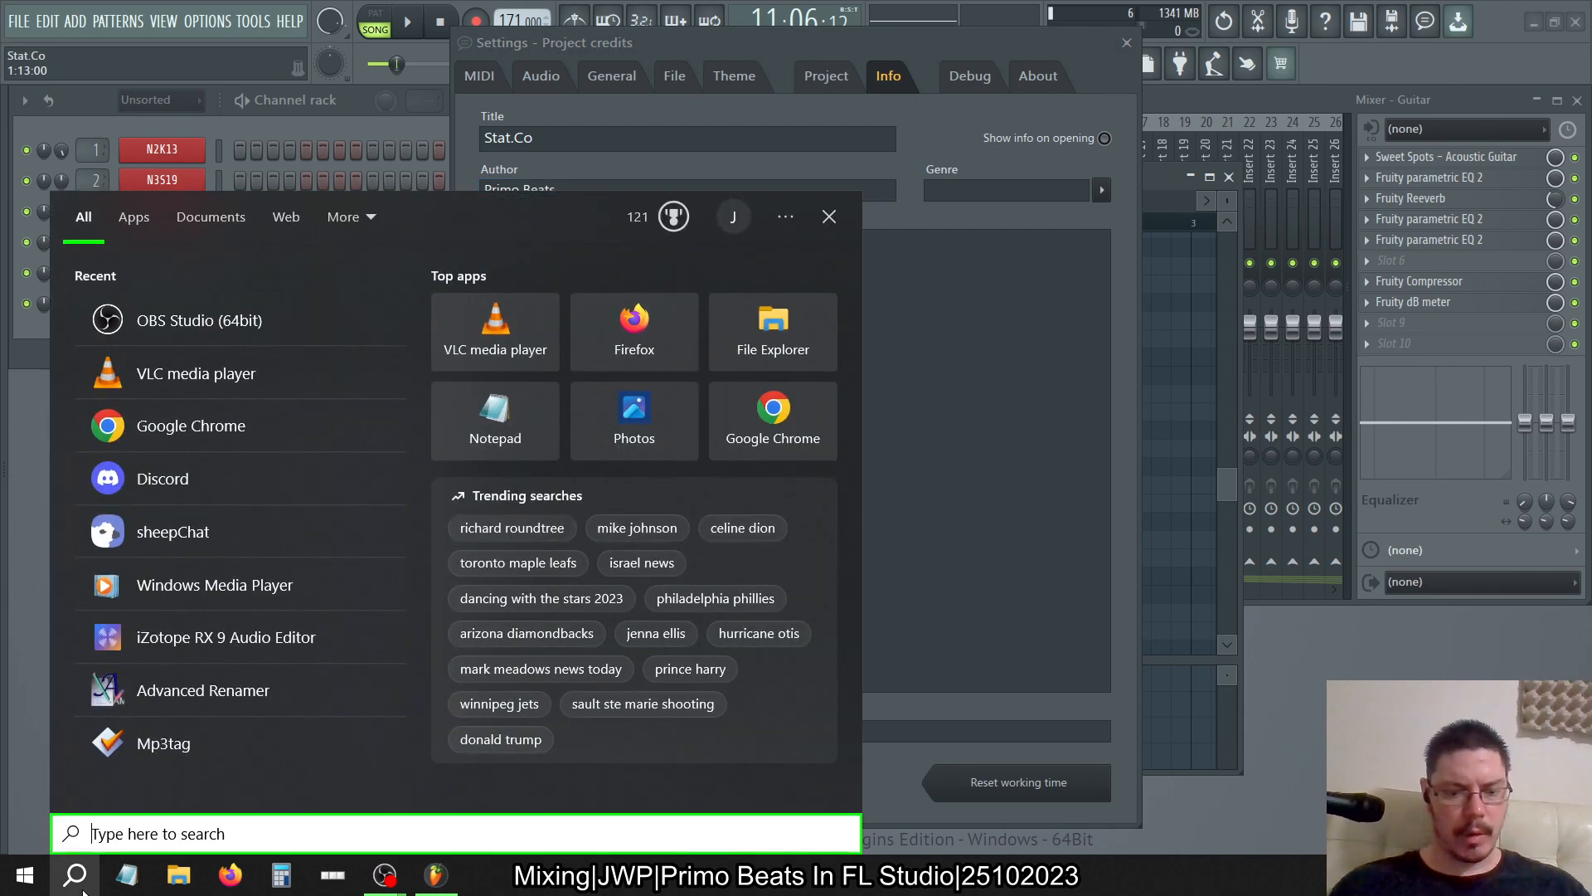
{"action": "type", "text": "sheep"}
{"action": "key", "text": "Return"}
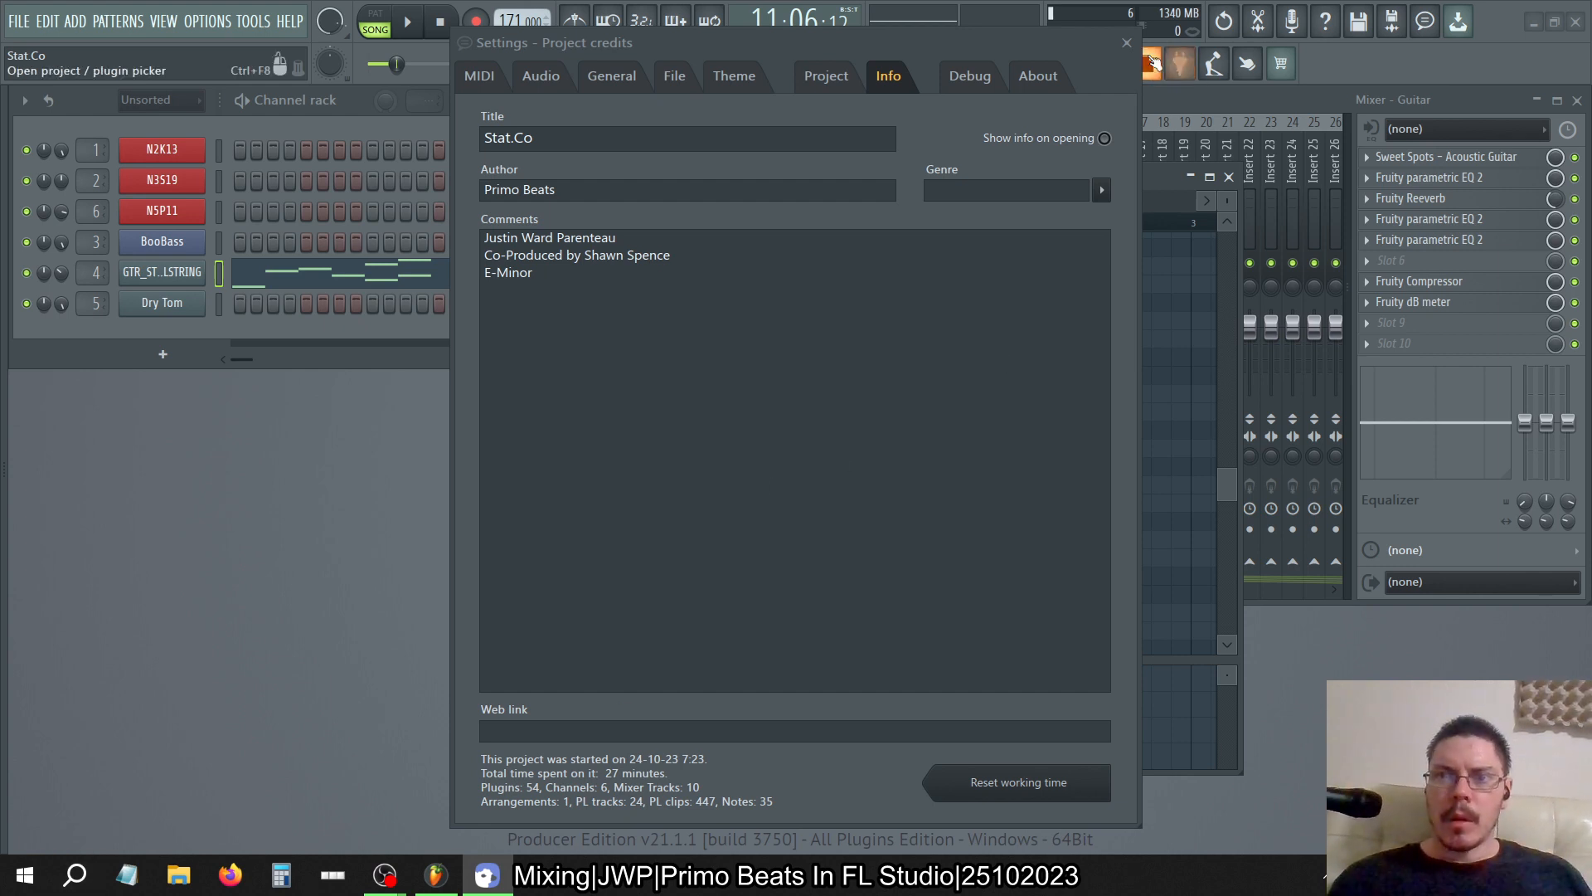
Close the project info, switch playback to pattern mode and play the Root and Key pattern
{"action": "left_click", "coordinate": [1126, 43]}
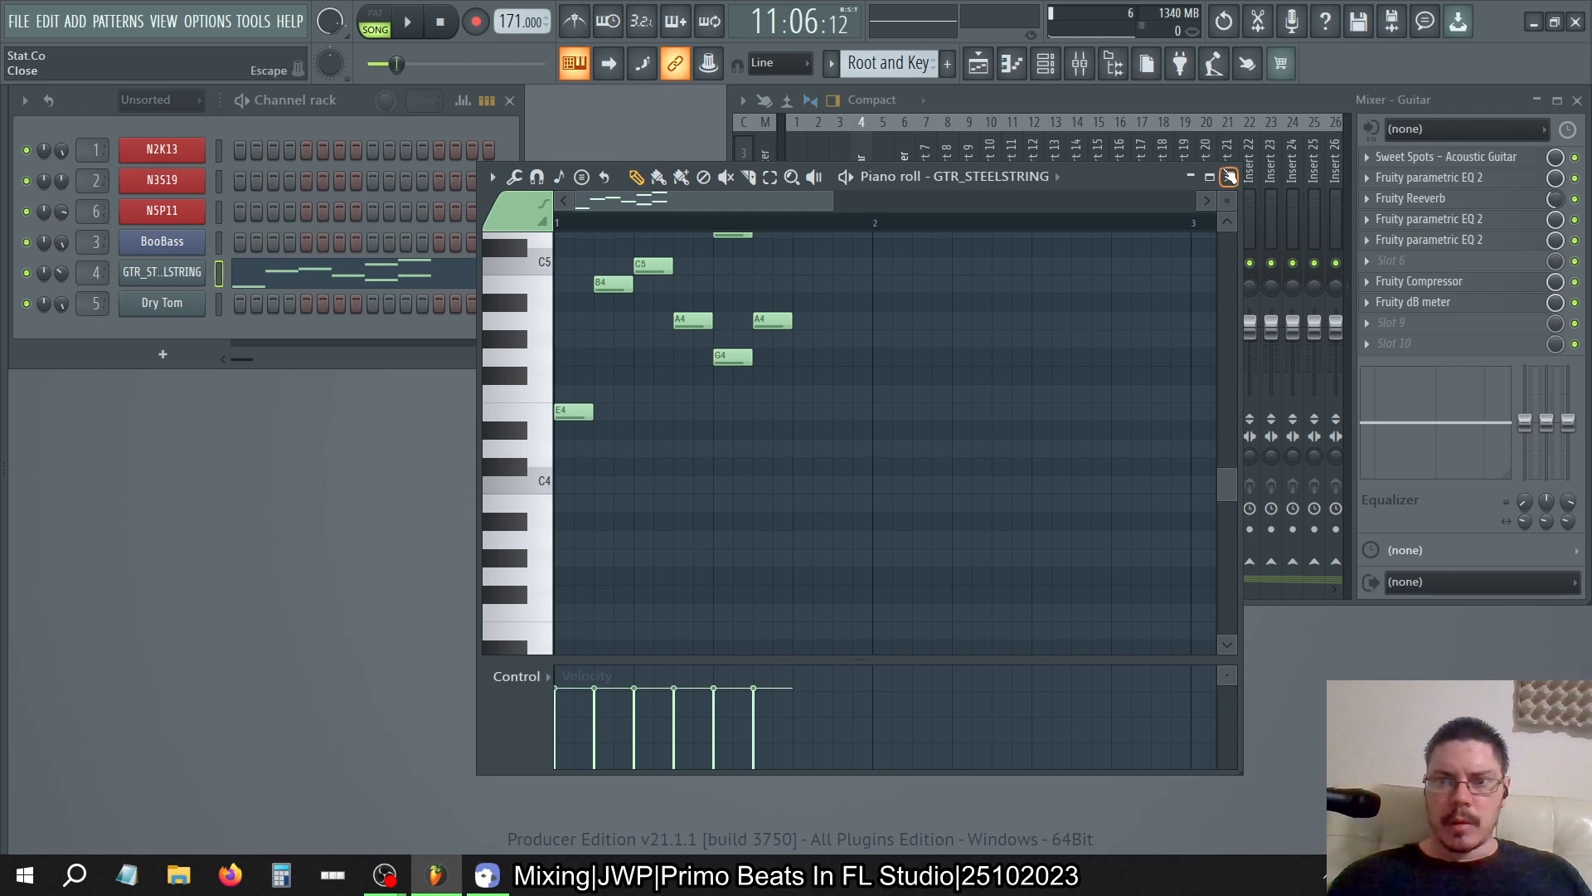
{"action": "left_click", "coordinate": [375, 13]}
{"action": "left_click", "coordinate": [407, 23]}
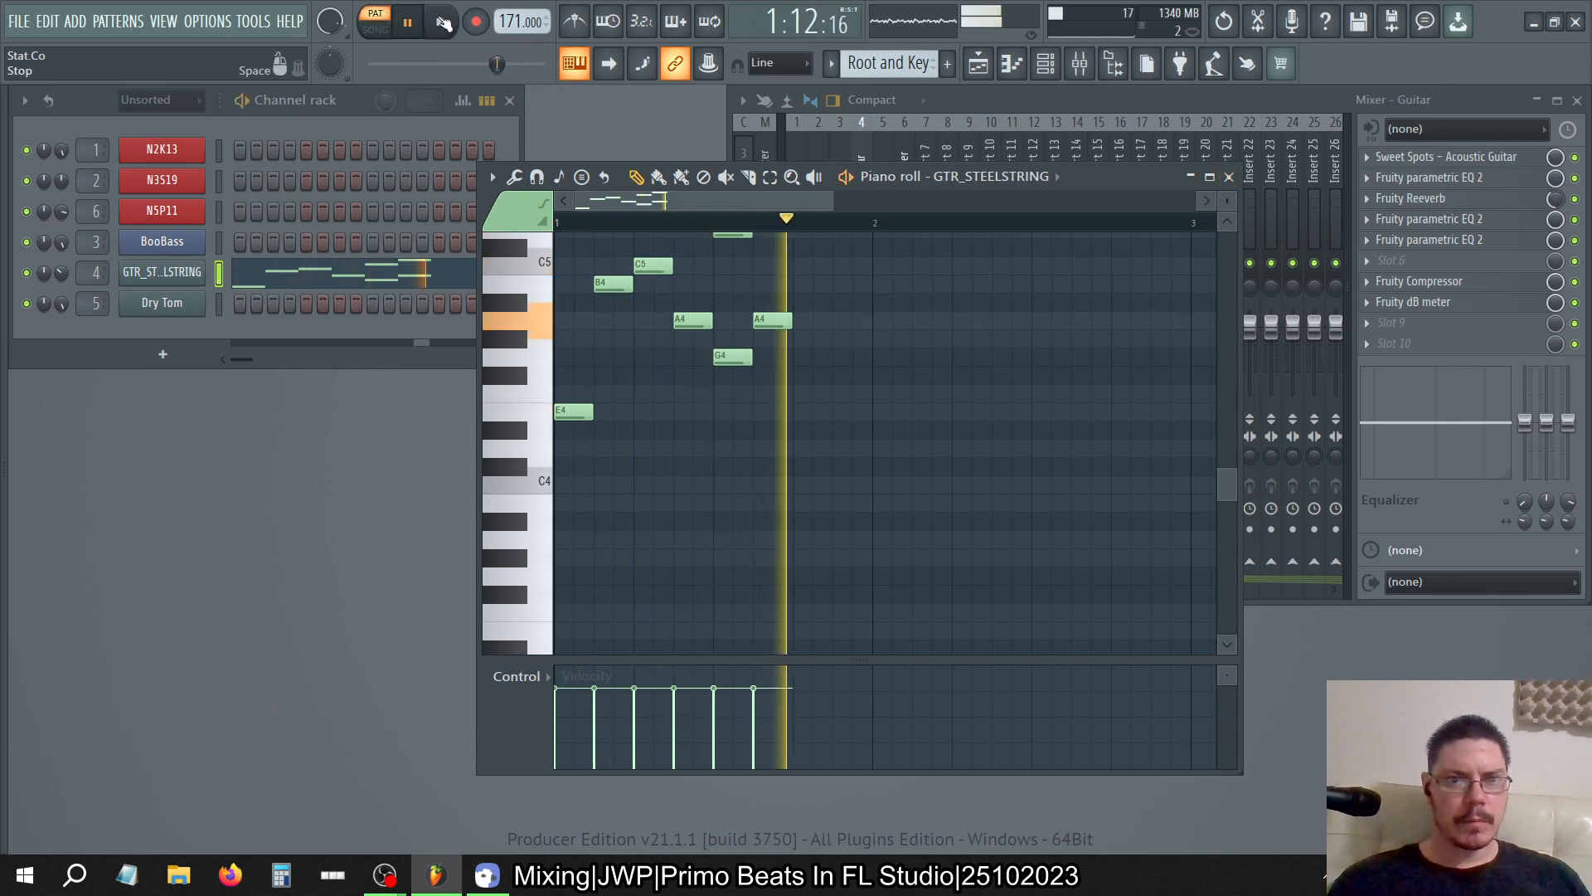
Stop playback, review the GTR_STEELSTRING notes in the piano roll and close it
{"action": "left_click", "coordinate": [443, 22]}
{"action": "scroll", "coordinate": [736, 345], "scroll_direction": "up", "scroll_amount": 4}
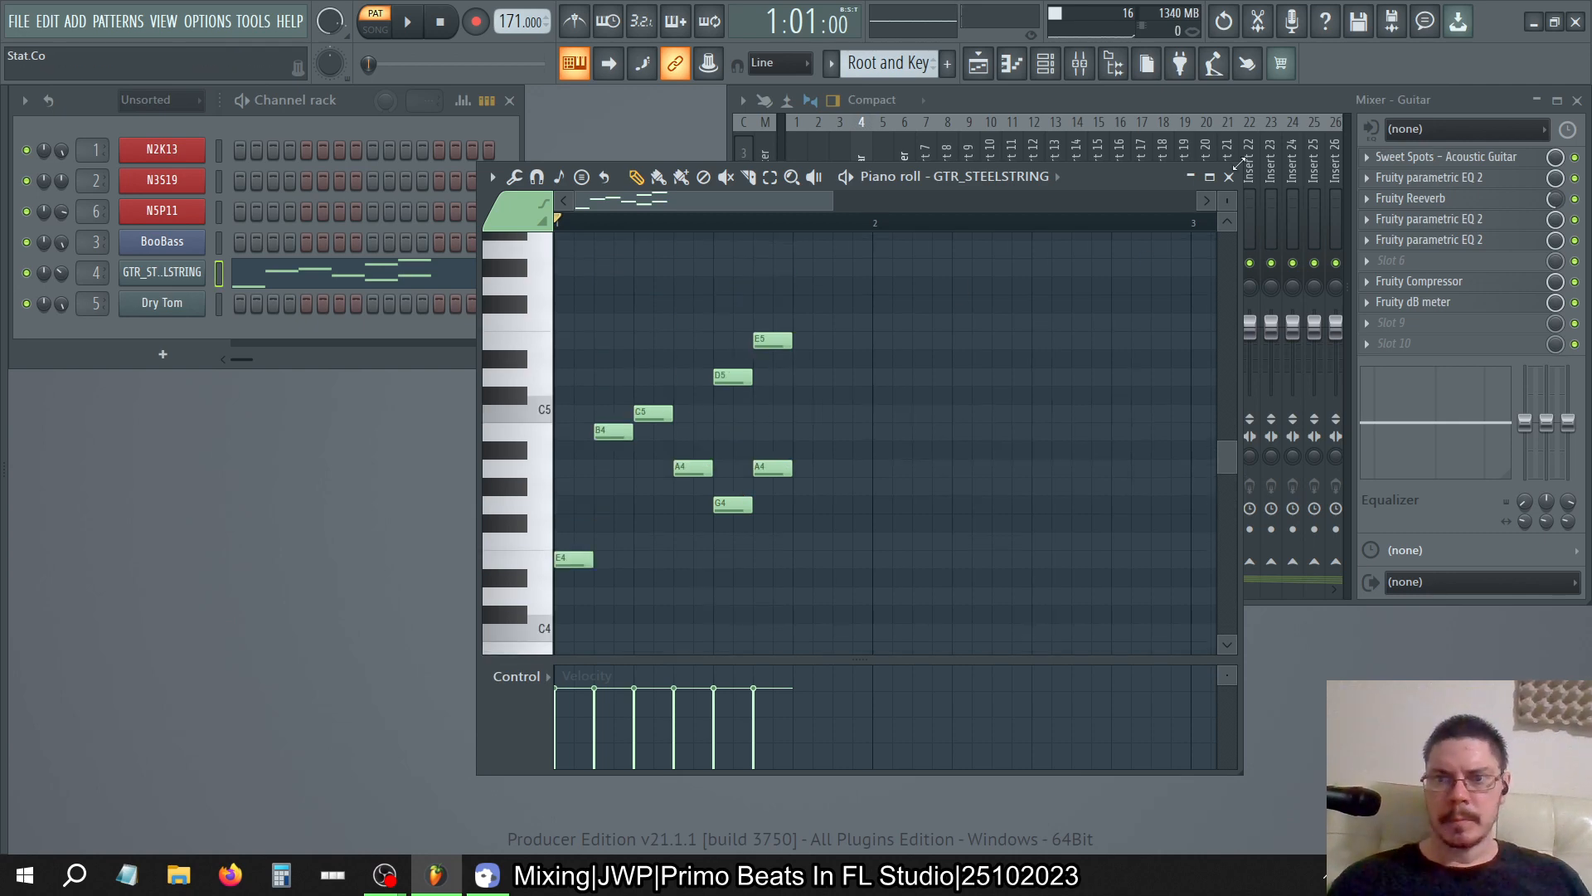
{"action": "left_click", "coordinate": [1230, 177]}
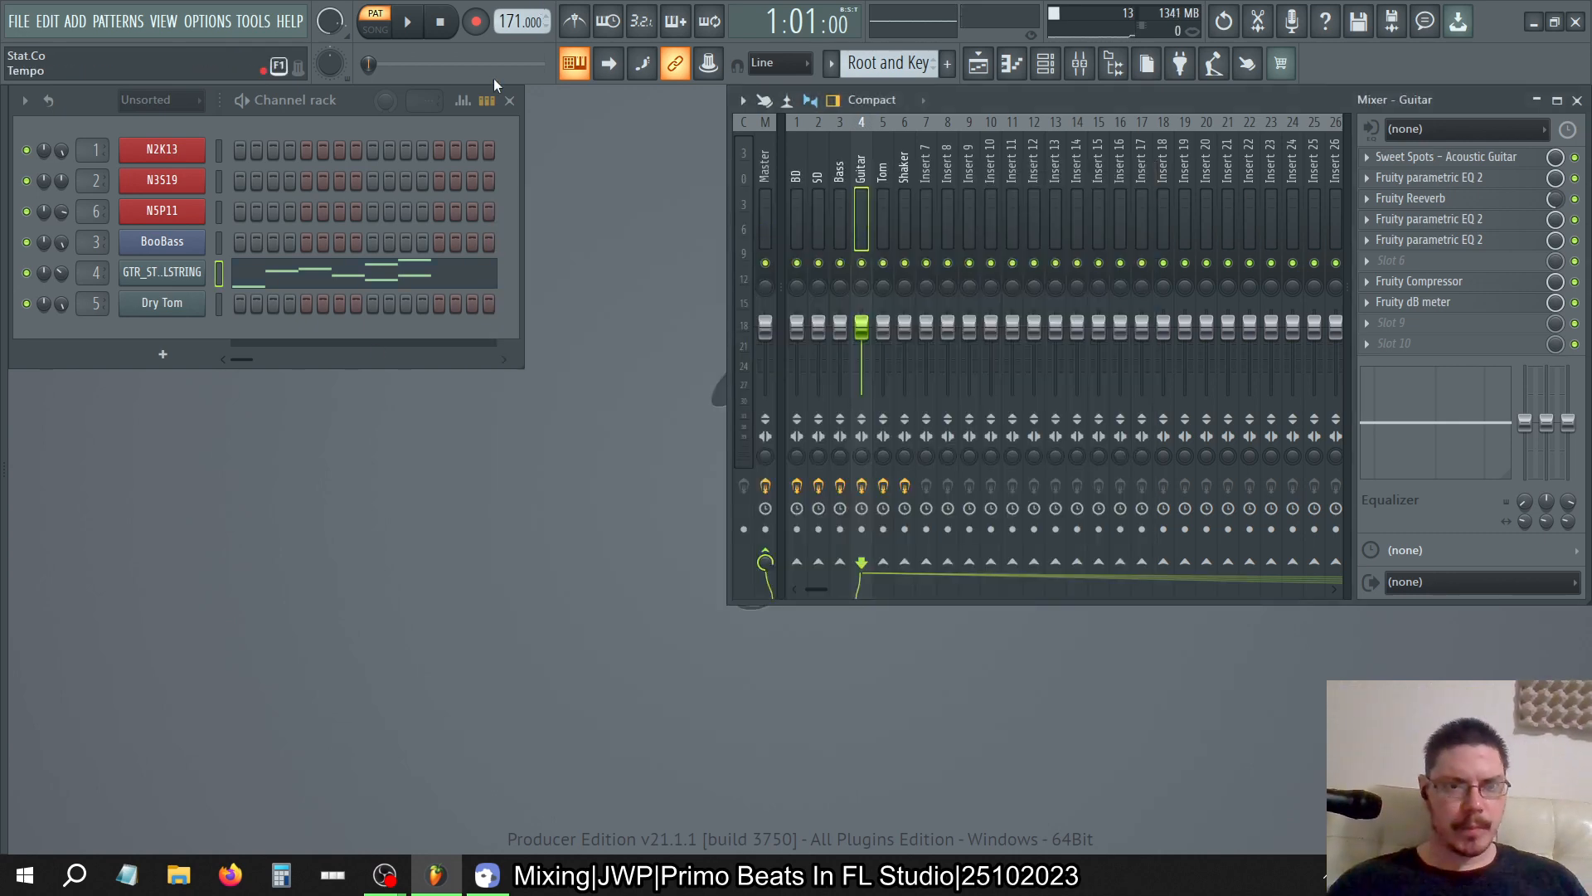
{"action": "left_click", "coordinate": [338, 277]}
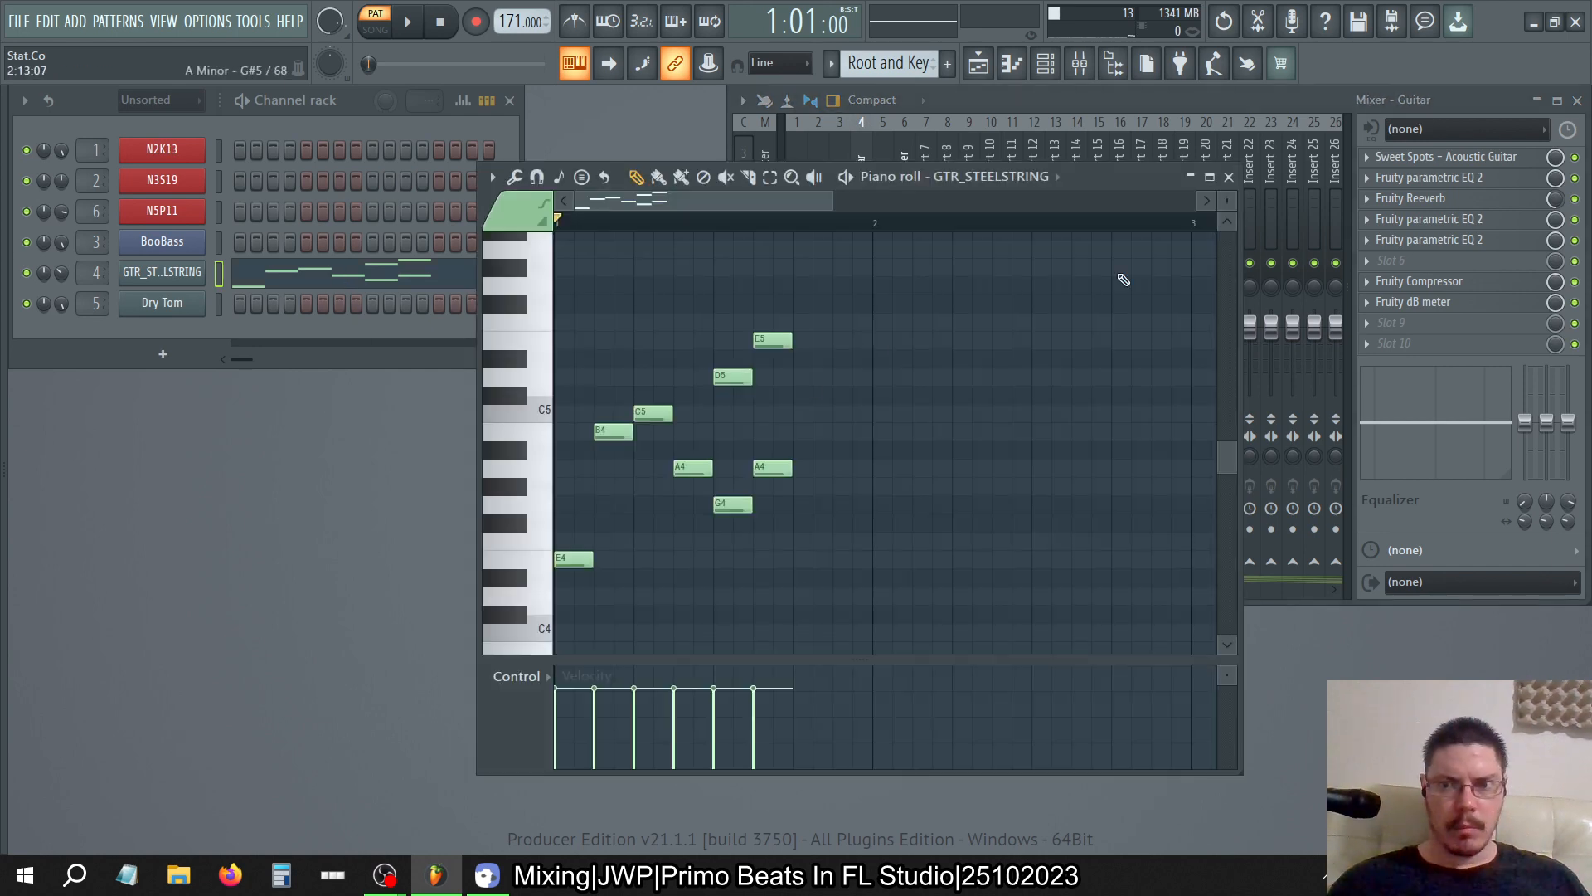
{"action": "left_click", "coordinate": [1229, 178]}
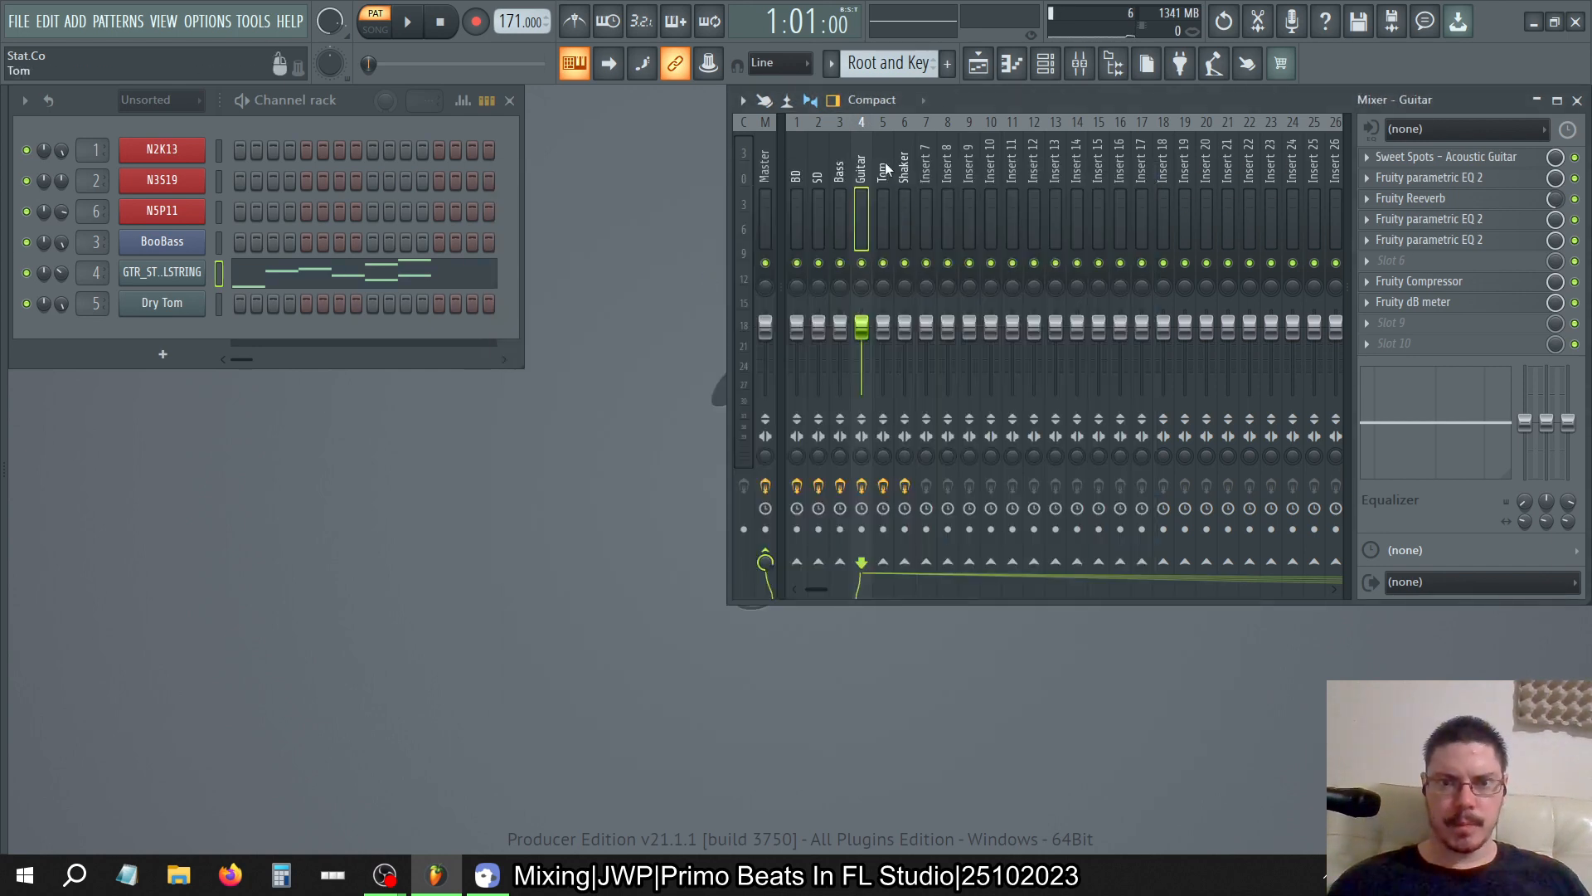
Disable the effect slots on the BD, SD, Bass, Guitar, Tom and Shaker mixer tracks
{"action": "left_click", "coordinate": [796, 170]}
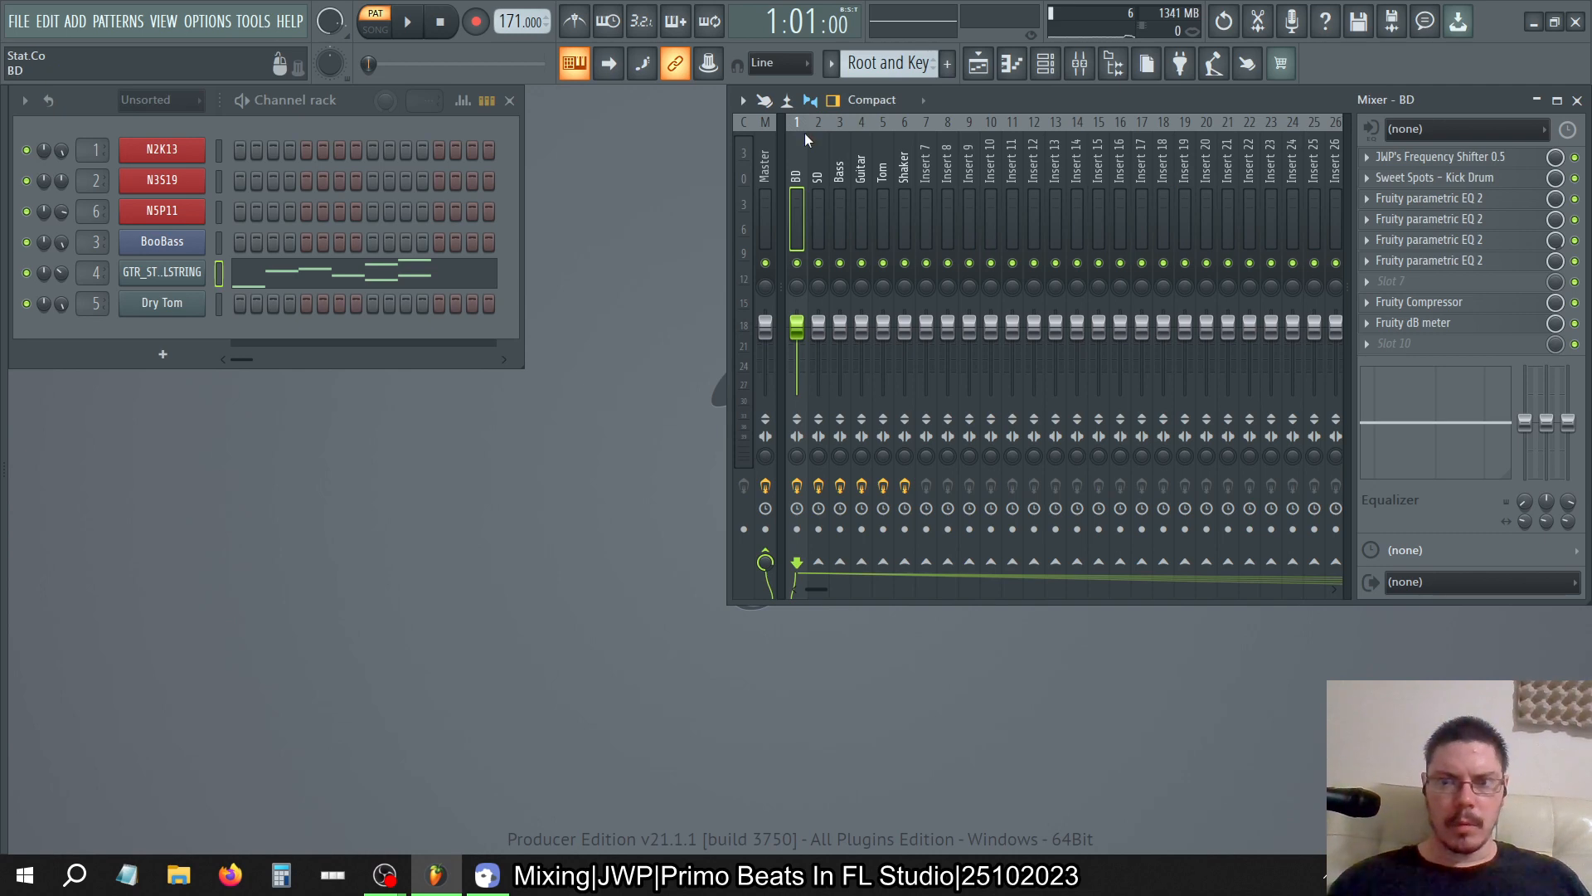
{"action": "left_click", "coordinate": [797, 486]}
{"action": "left_click", "coordinate": [818, 486]}
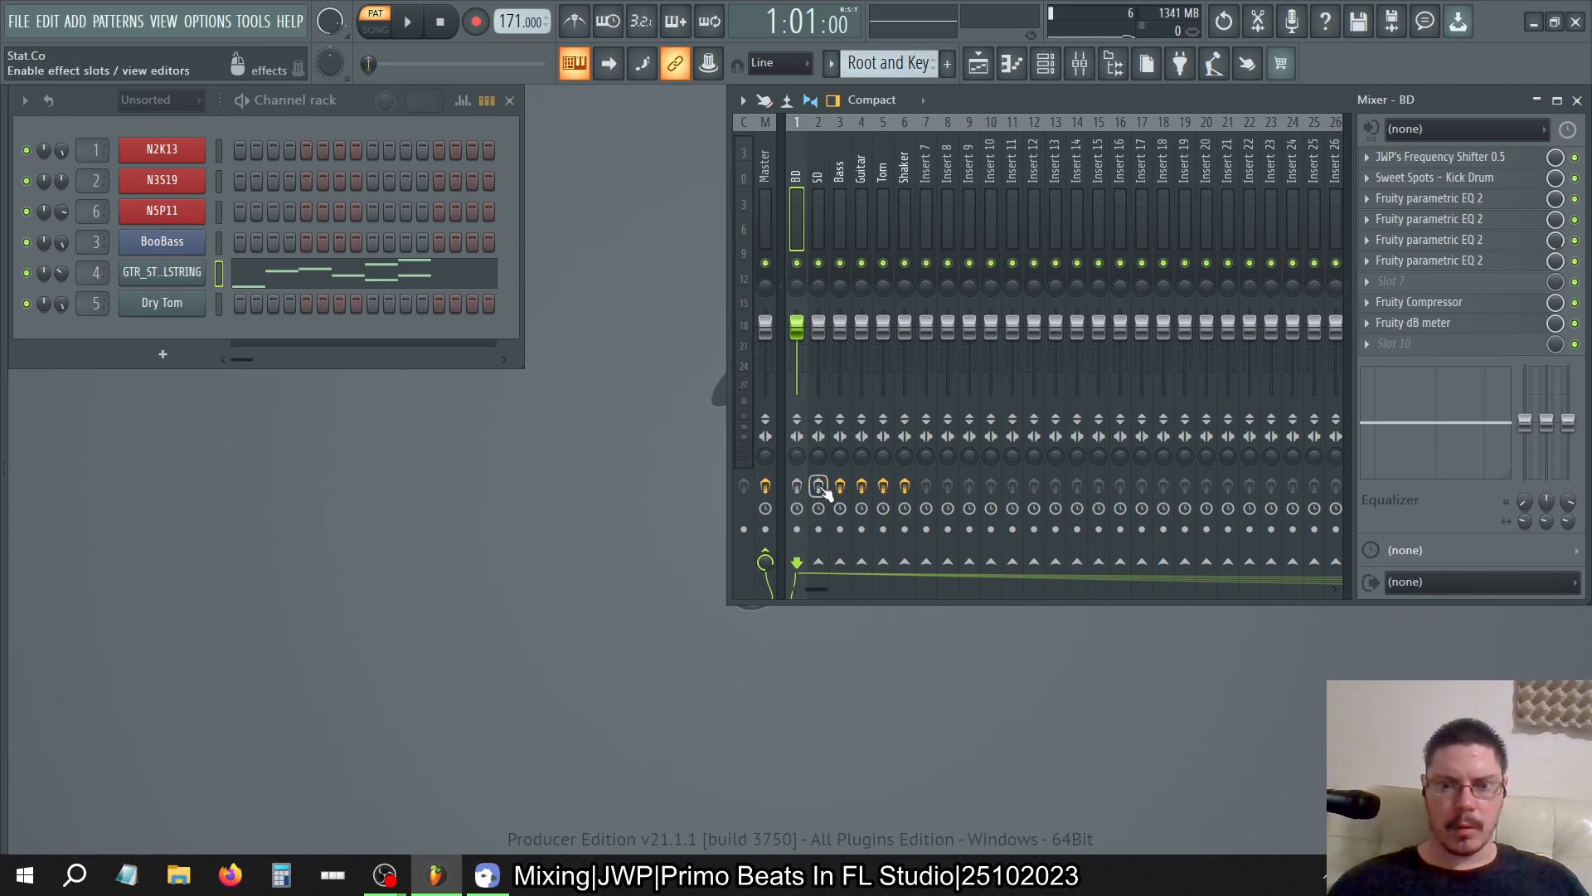
{"action": "left_click", "coordinate": [840, 486]}
{"action": "left_click", "coordinate": [862, 486]}
{"action": "left_click", "coordinate": [883, 486]}
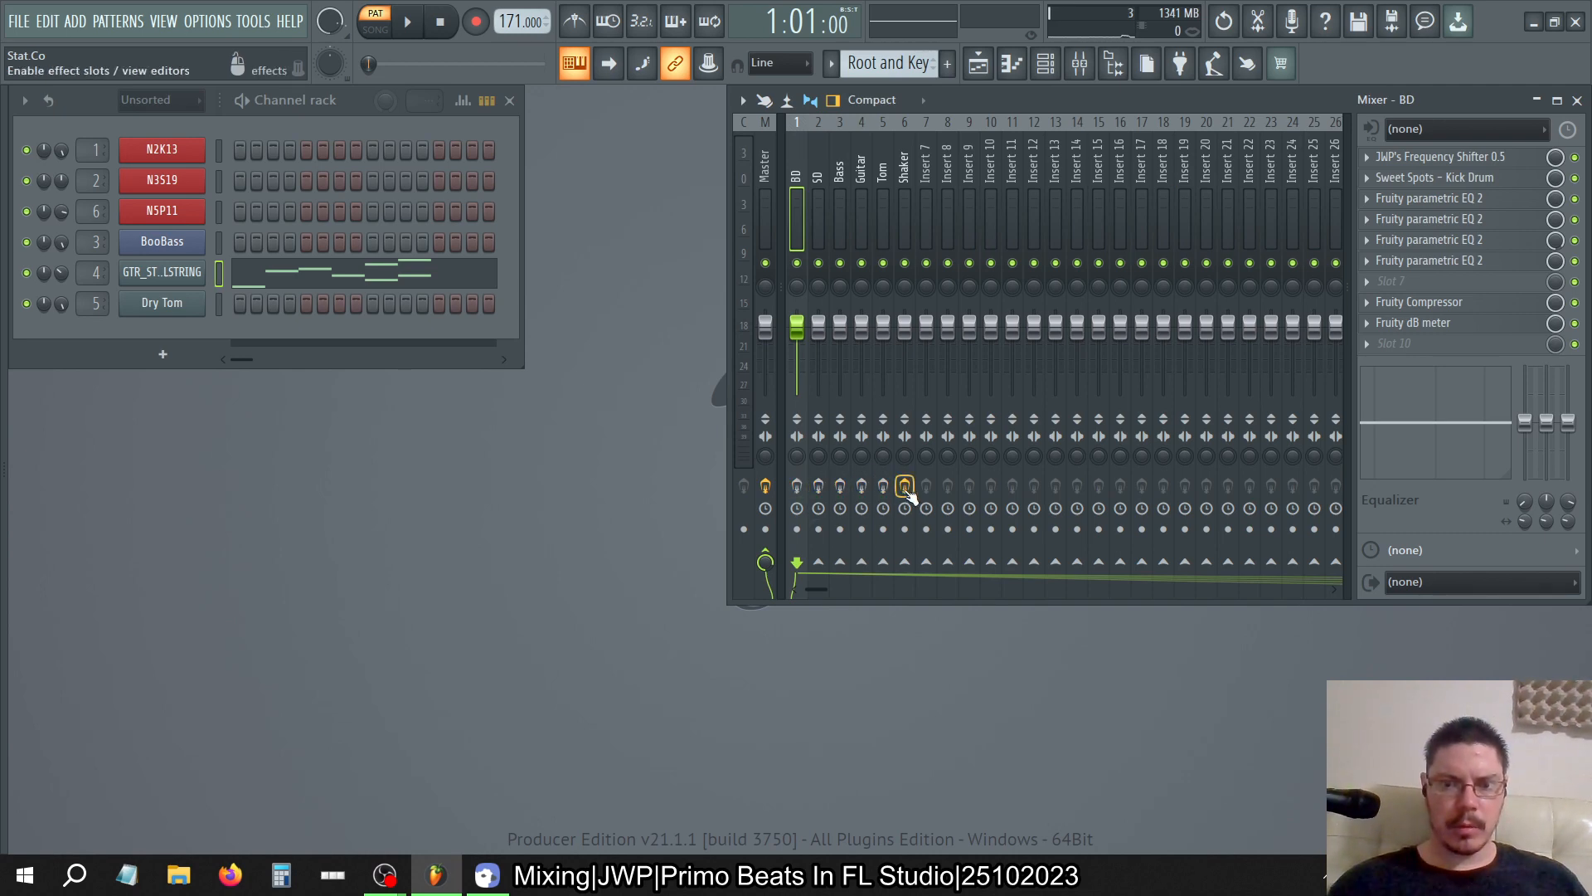
{"action": "left_click", "coordinate": [904, 486]}
Solo the BD track, open SPAN Plus on the Master, play the arrangement in song mode and stop playback
{"action": "left_click", "coordinate": [765, 211]}
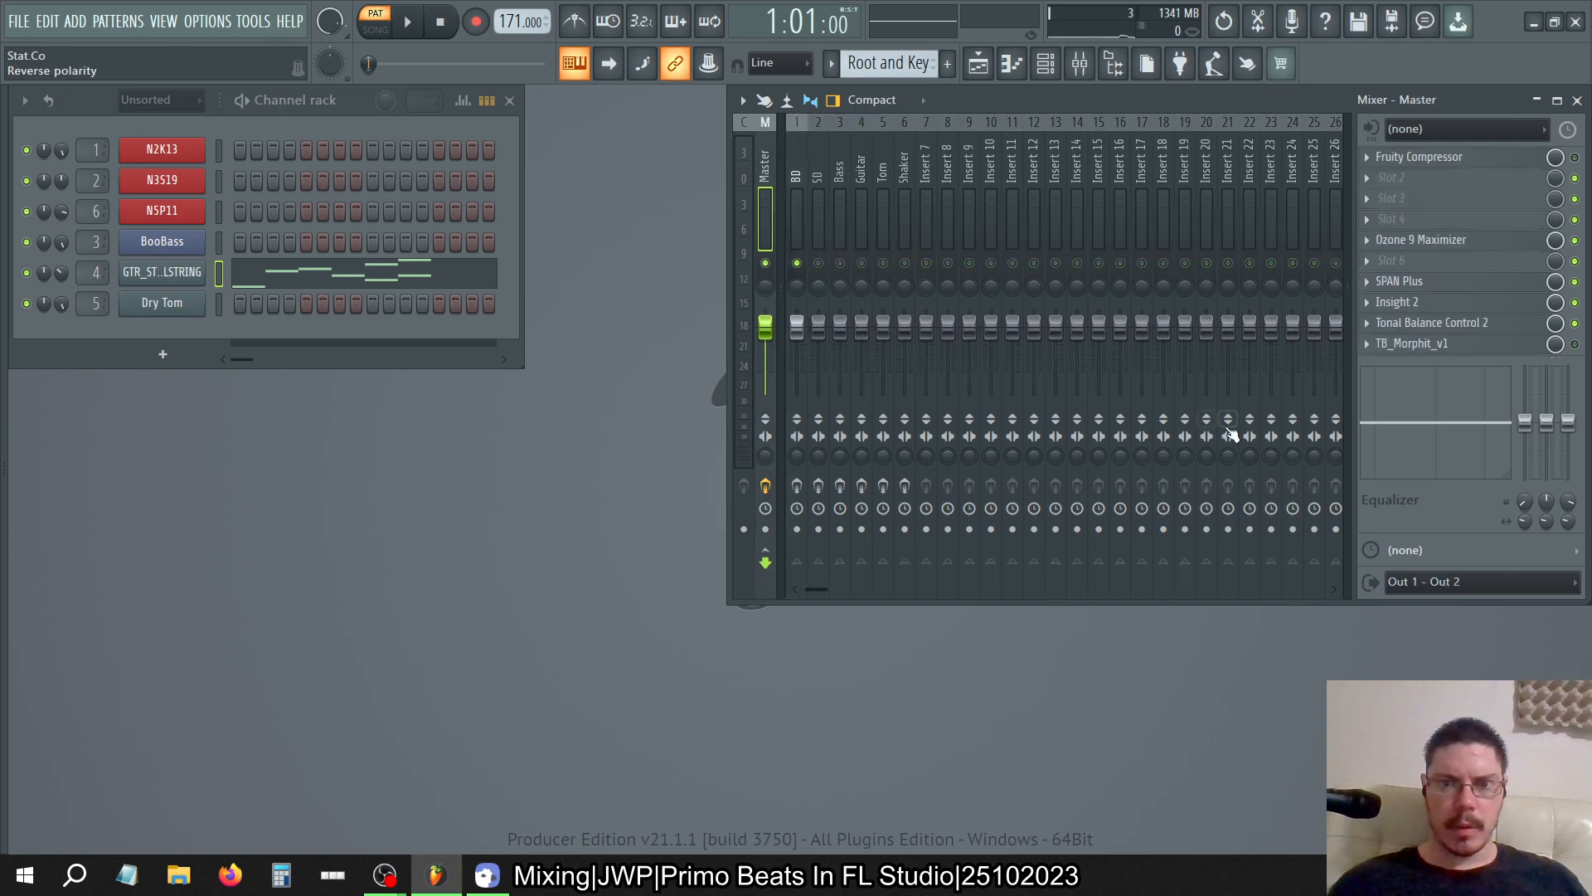
{"action": "left_click", "coordinate": [1477, 284]}
{"action": "key", "text": "space"}
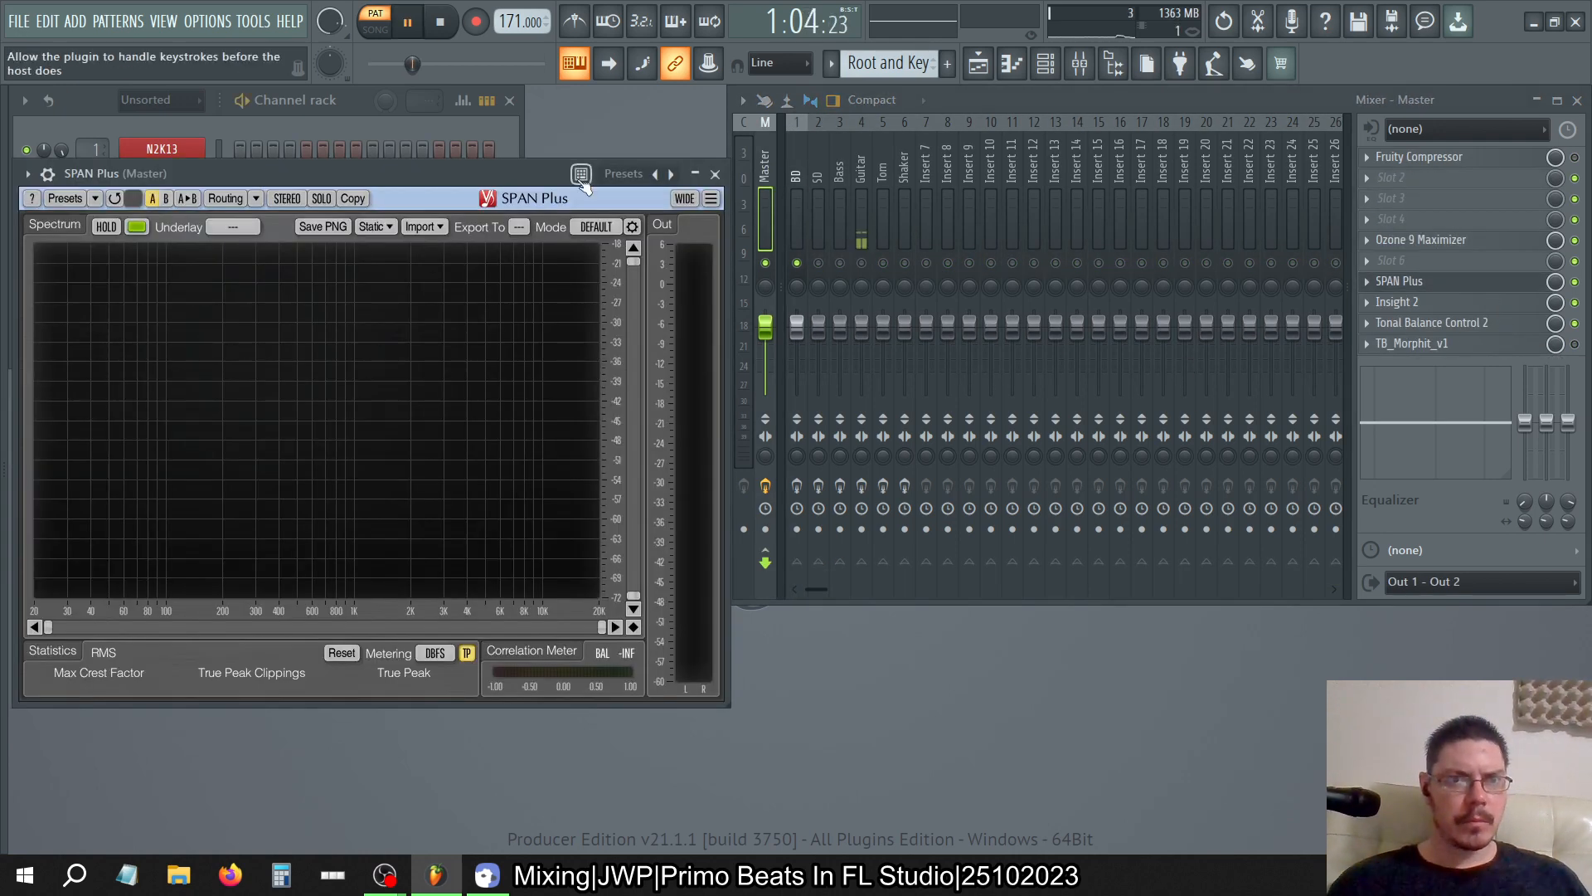
{"action": "left_click", "coordinate": [375, 29]}
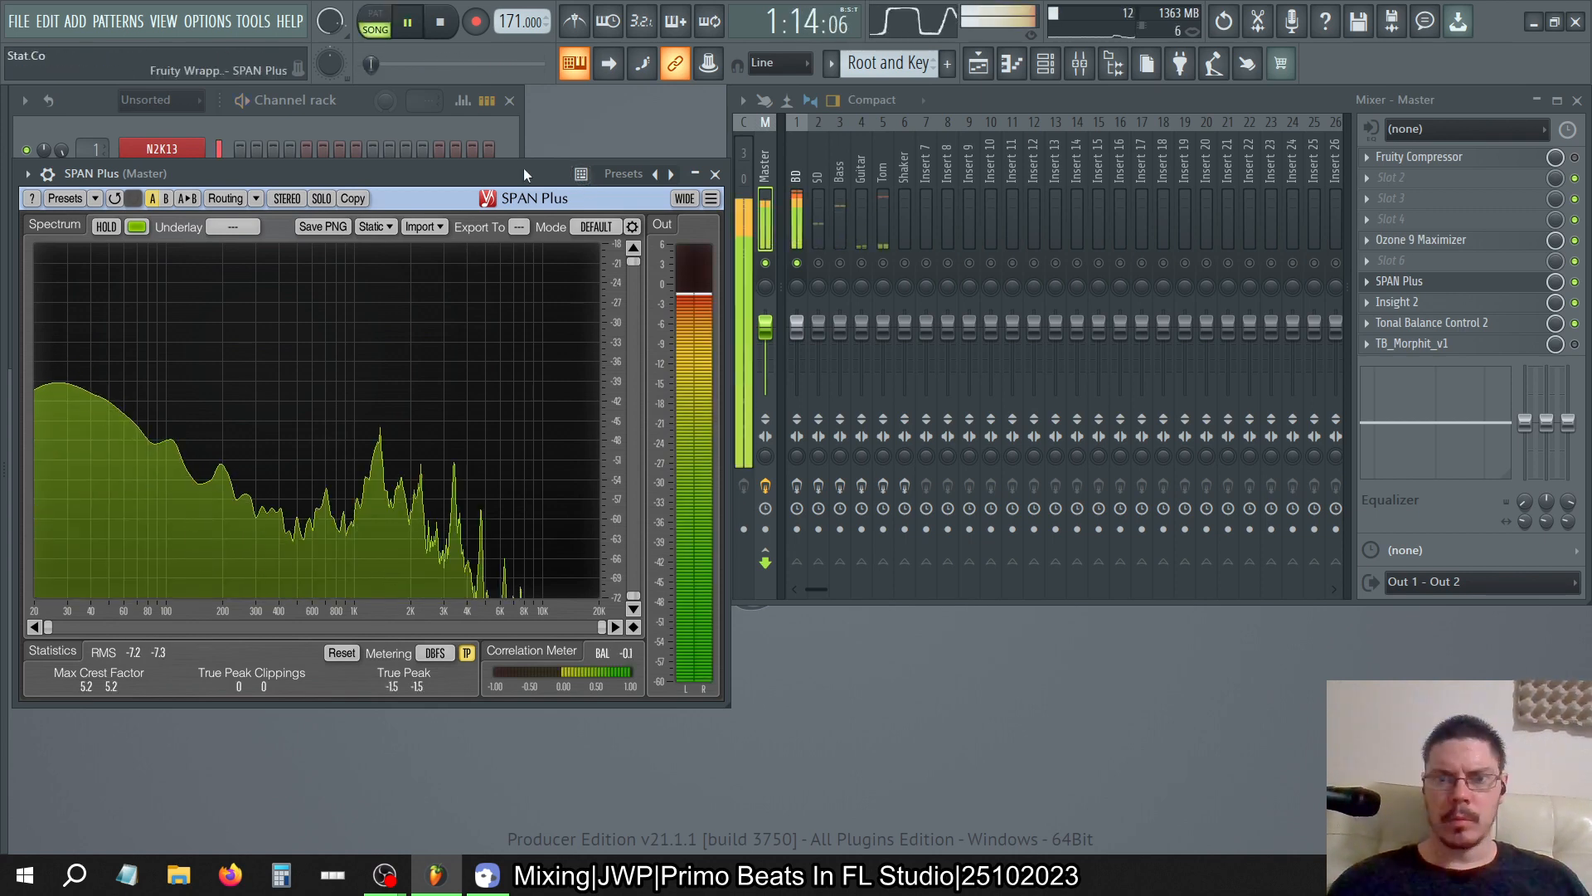
{"action": "left_click", "coordinate": [335, 128]}
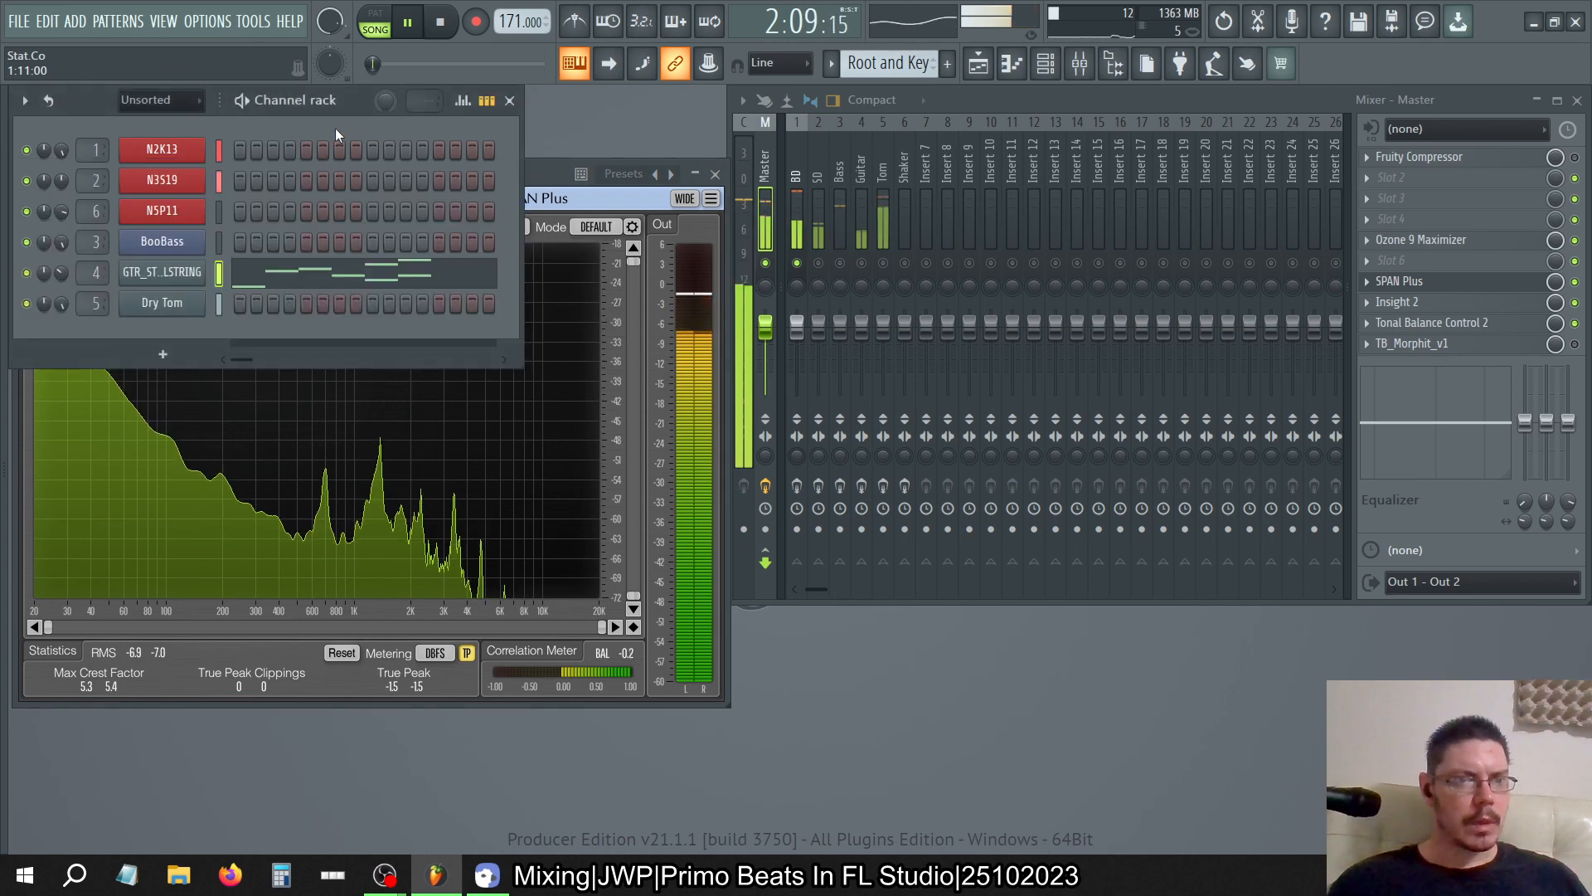
{"action": "left_click", "coordinate": [441, 26]}
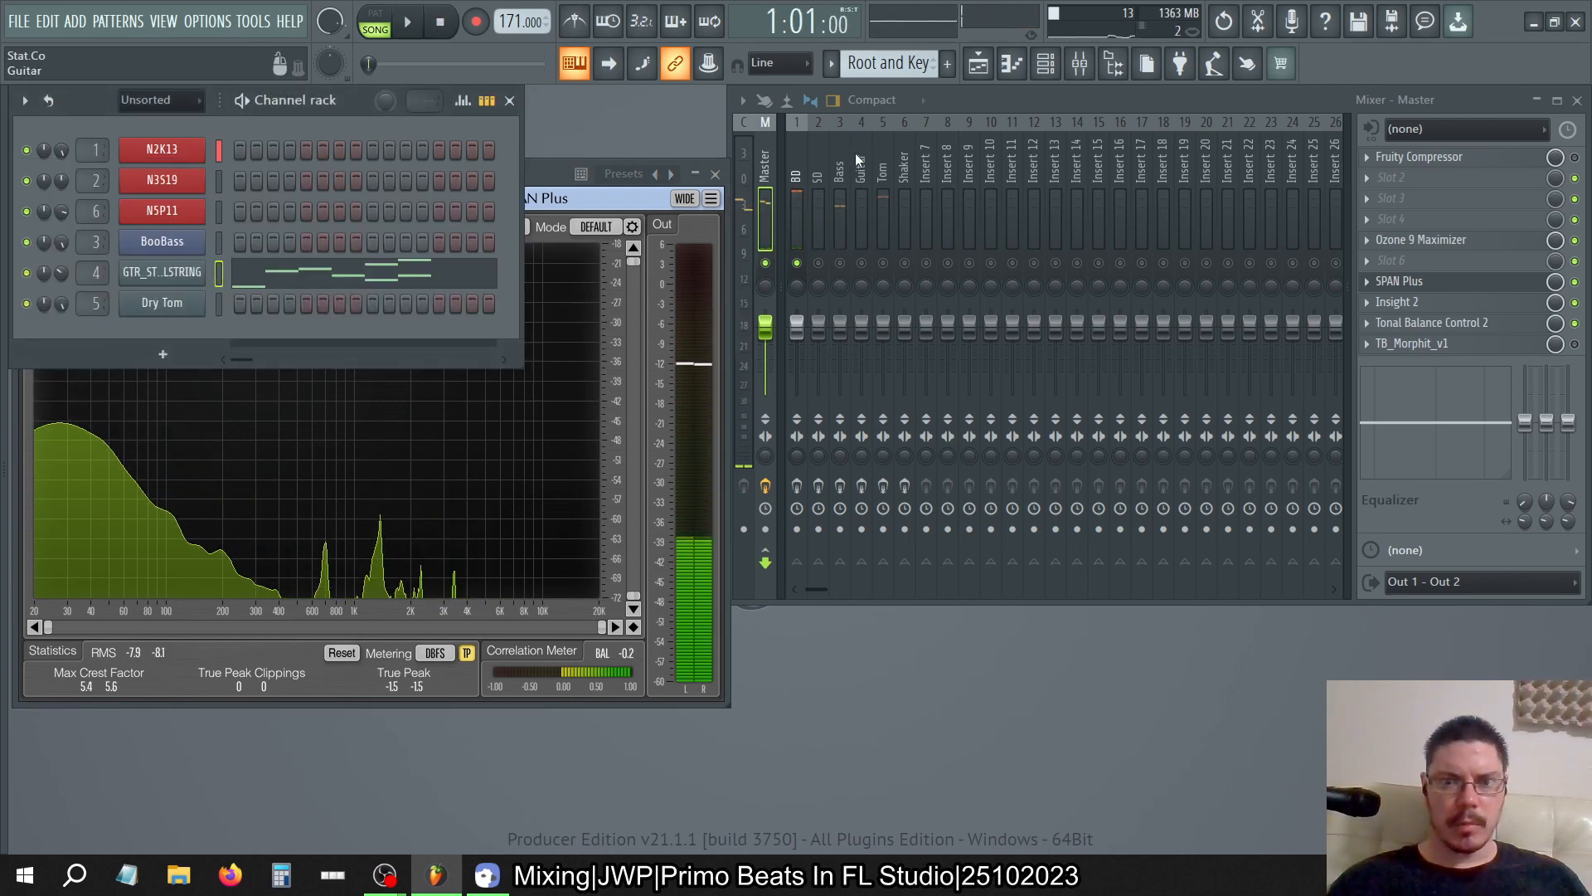
Re-enable the BD track's effects and bypass its JWP's Frequency Shifter and Sweet Spots - Kick Drum plugins
{"action": "left_click", "coordinate": [796, 153]}
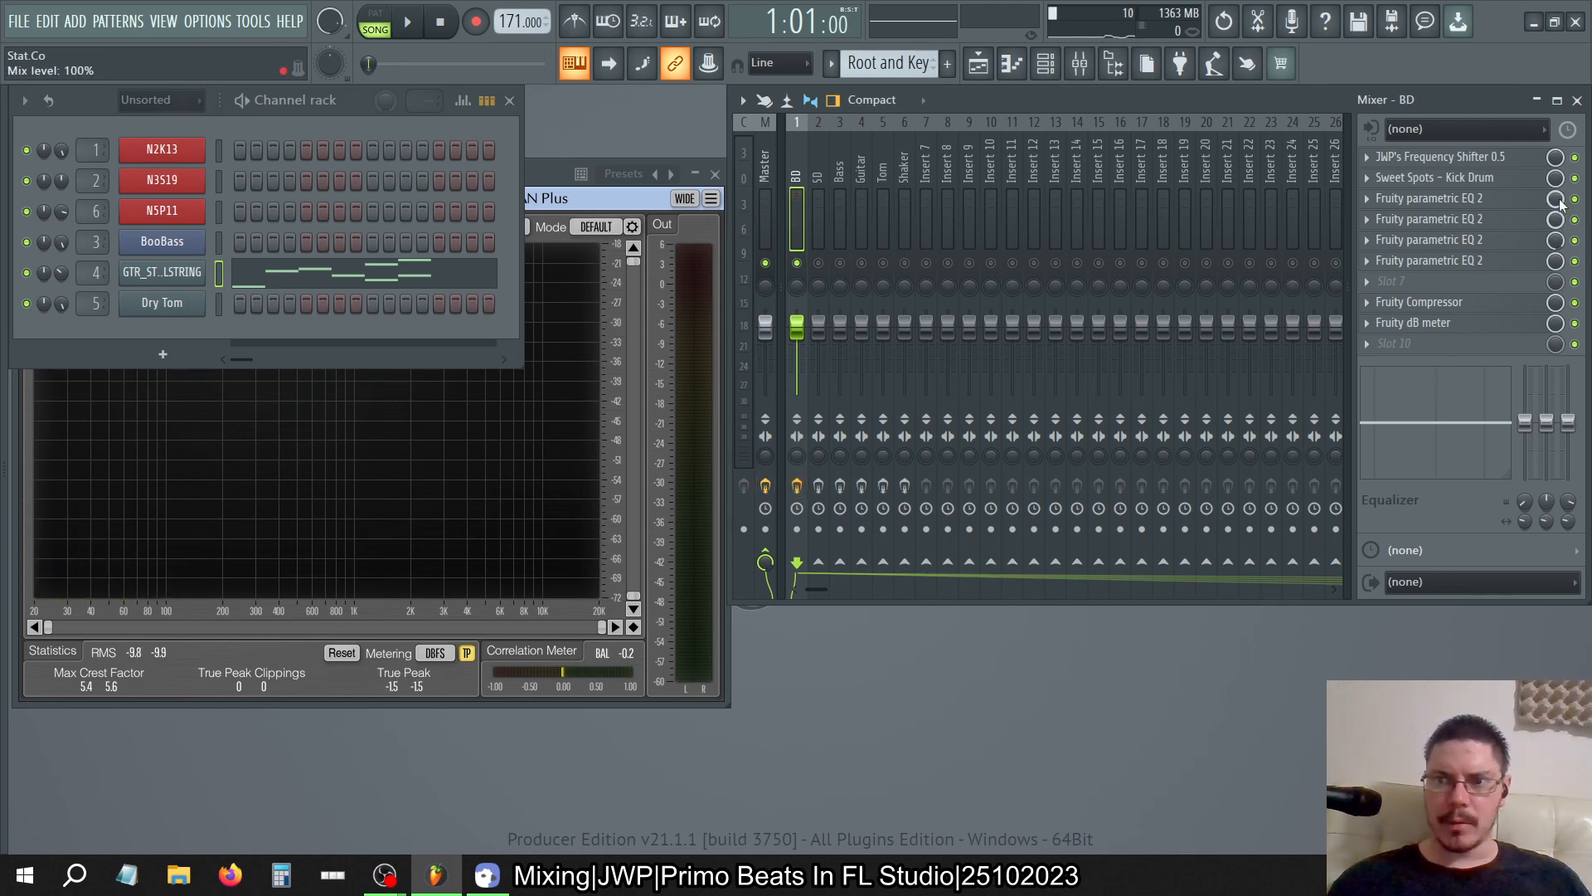
{"action": "left_click", "coordinate": [1575, 178]}
{"action": "left_click", "coordinate": [1575, 158]}
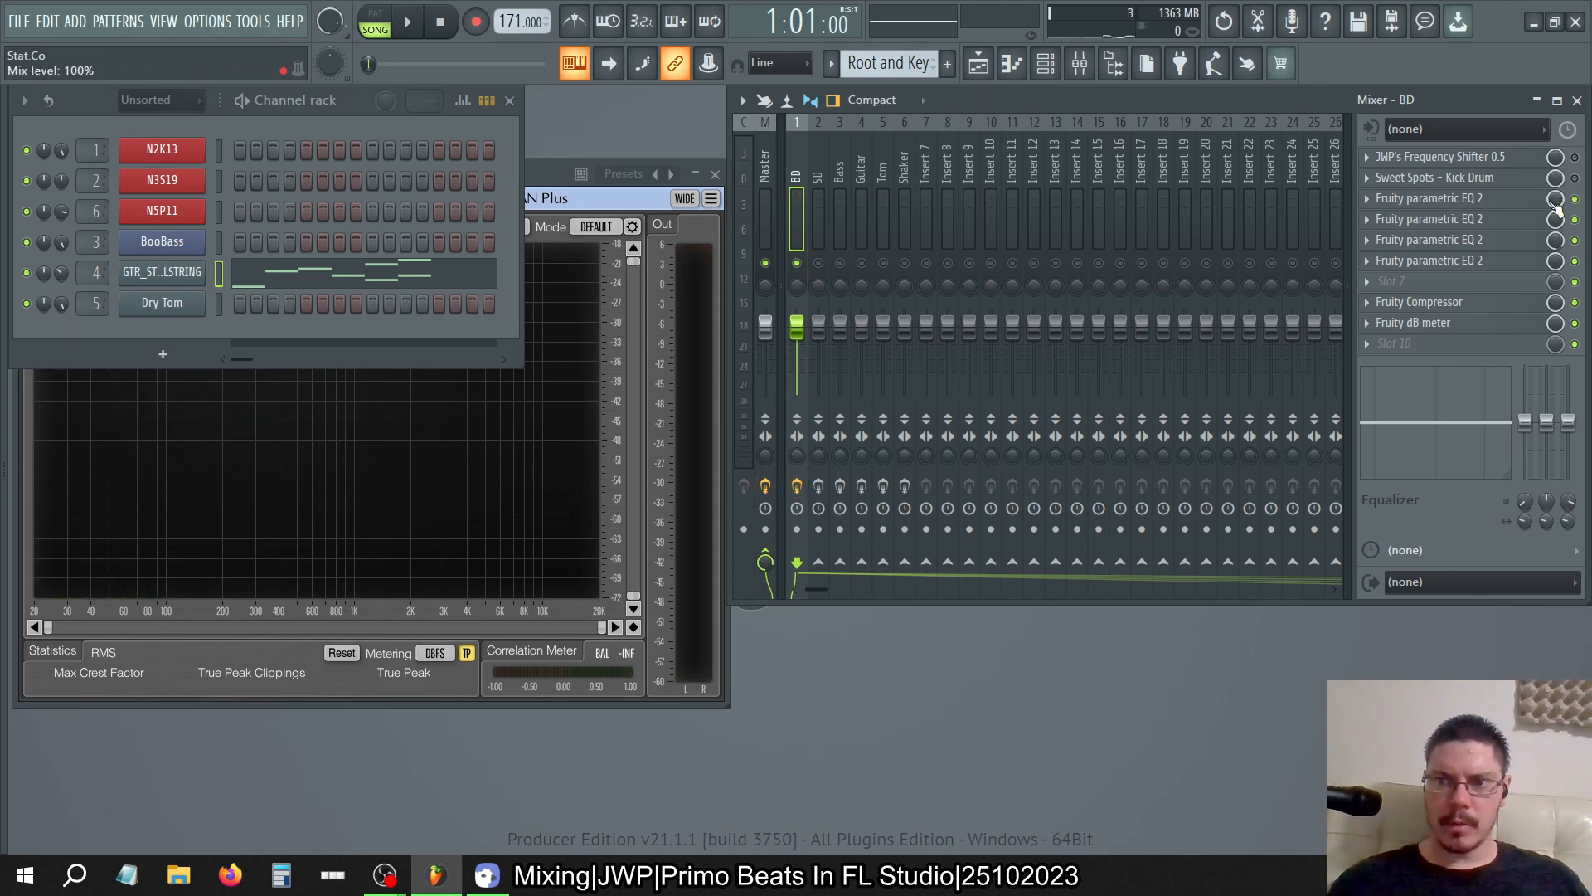
Check each of the BD track's four Fruity parametric EQ 2 plugins and bypass all of them
{"action": "left_click", "coordinate": [1515, 202]}
{"action": "left_click", "coordinate": [1514, 202]}
{"action": "left_click", "coordinate": [1508, 221]}
{"action": "left_click", "coordinate": [1505, 224]}
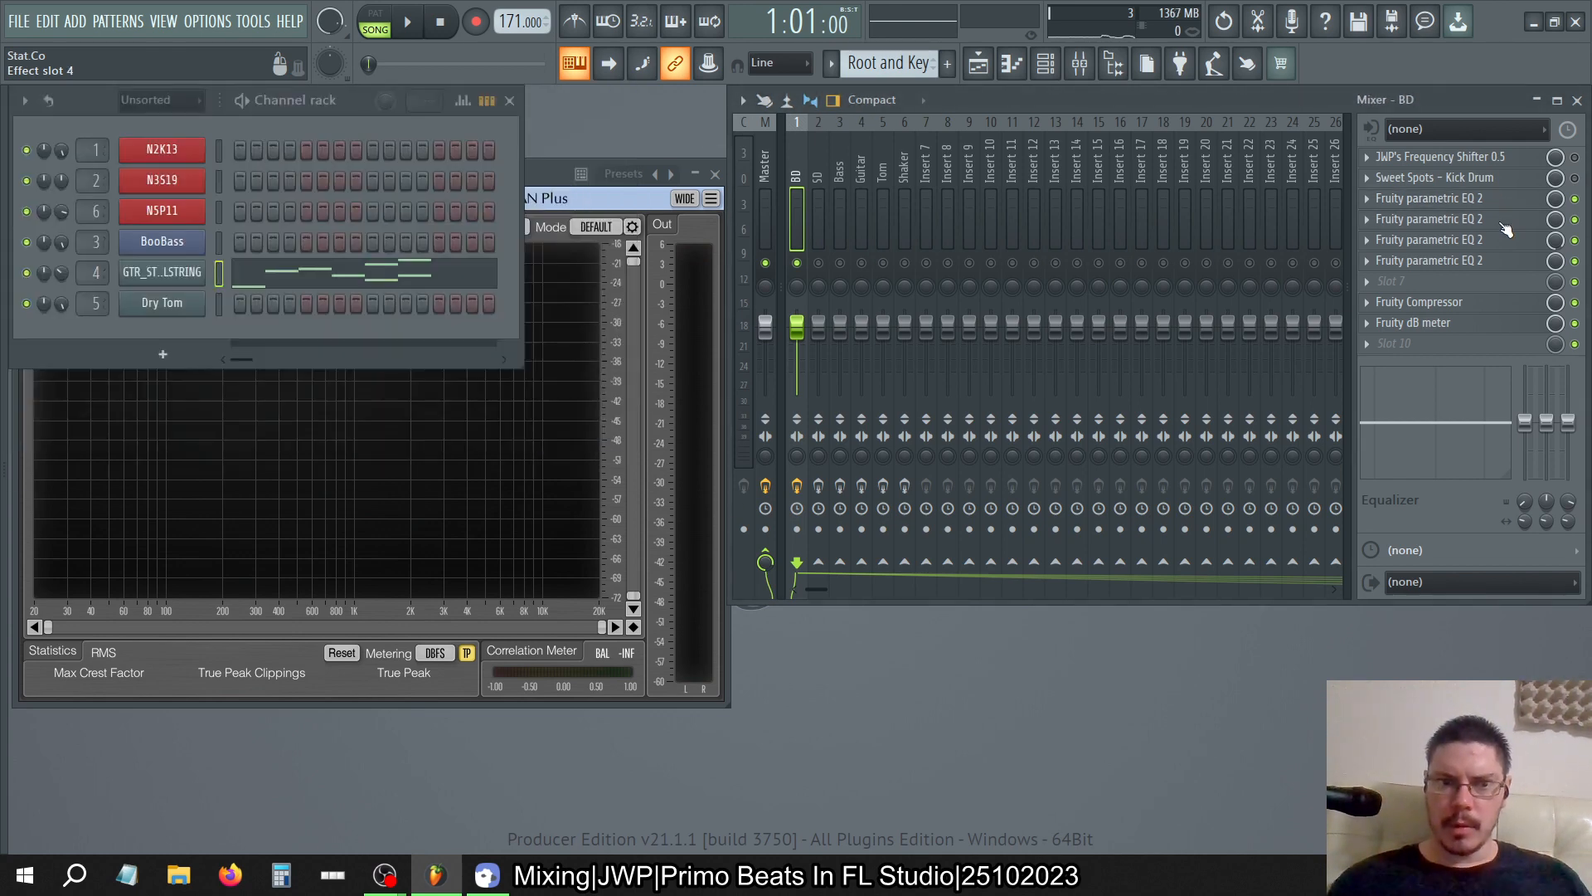
{"action": "left_click", "coordinate": [1506, 242]}
{"action": "left_click", "coordinate": [1506, 242]}
{"action": "left_click", "coordinate": [1505, 265]}
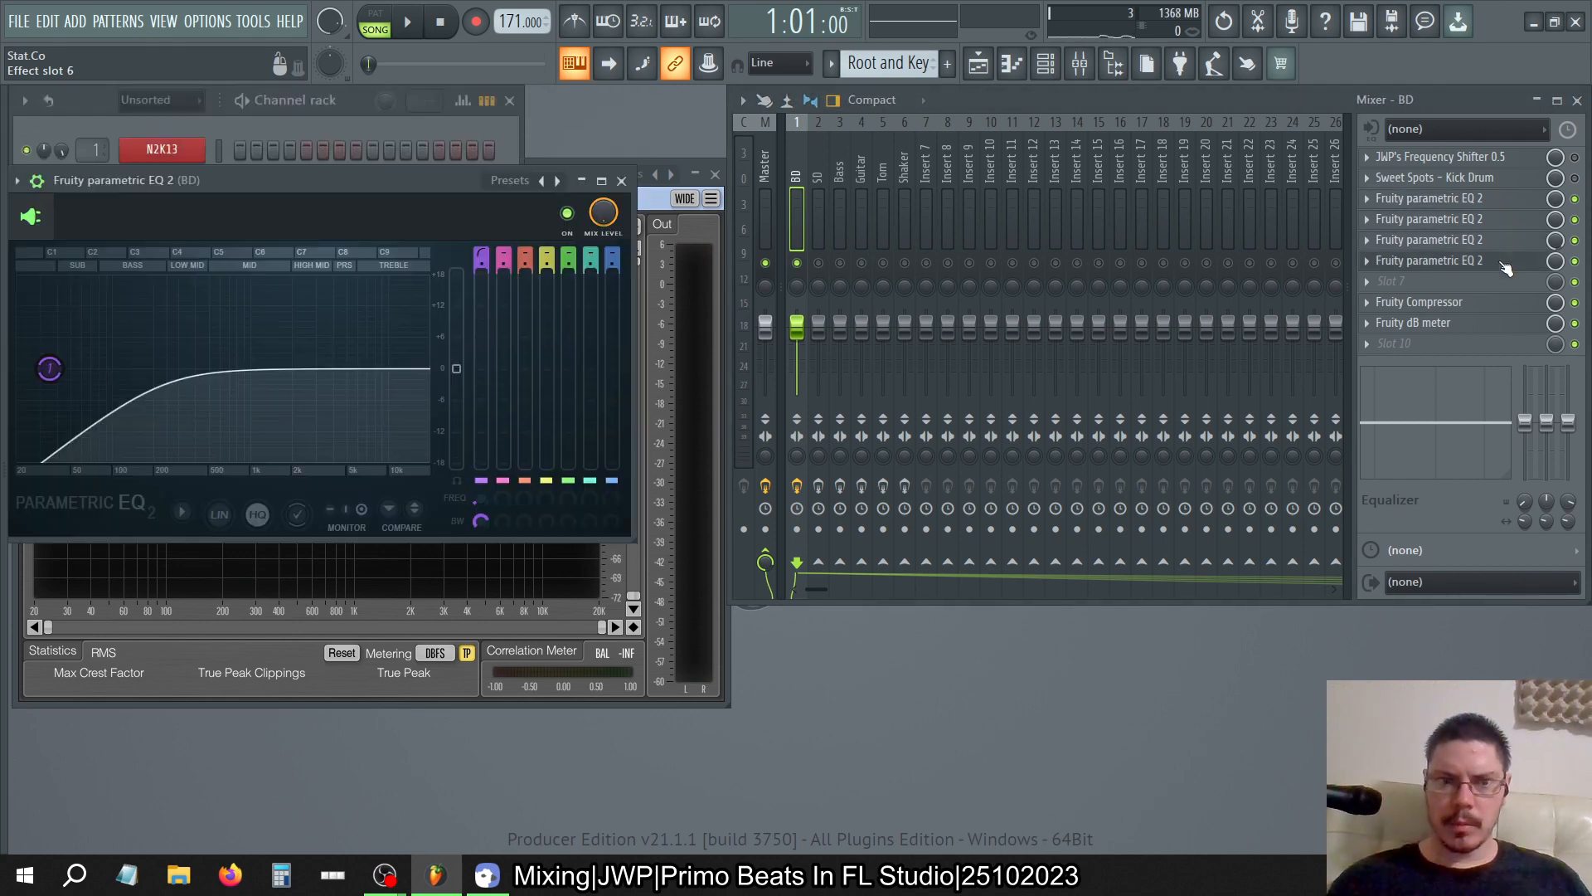
{"action": "left_click", "coordinate": [1505, 265]}
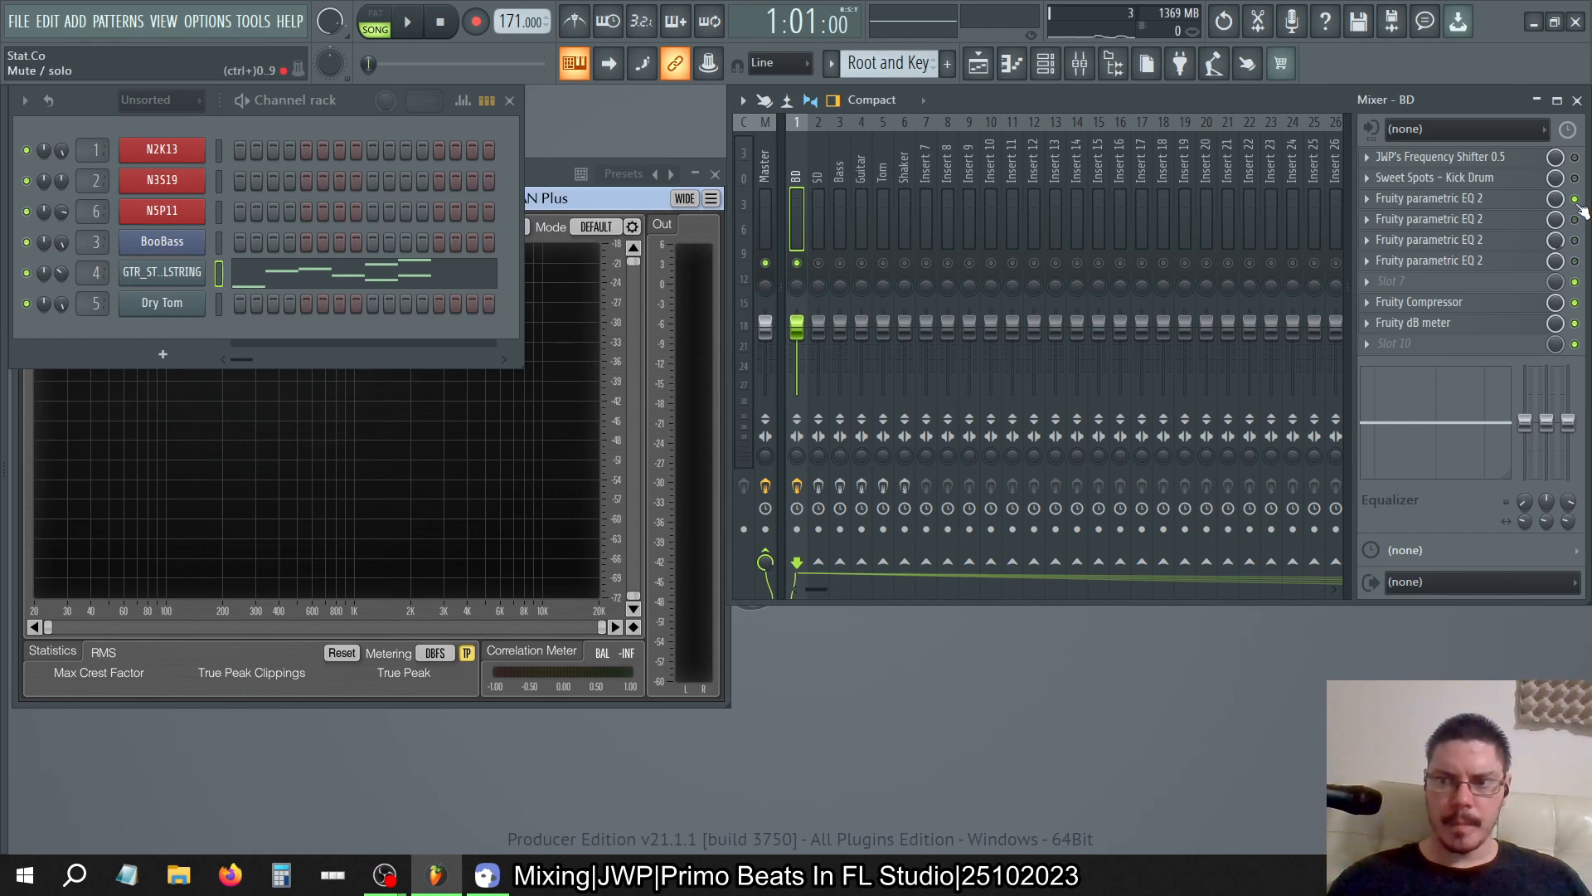
Play the song and inspect the kick's low-frequency peak on the Master's SPAN Plus spectrum
{"action": "key", "text": "space"}
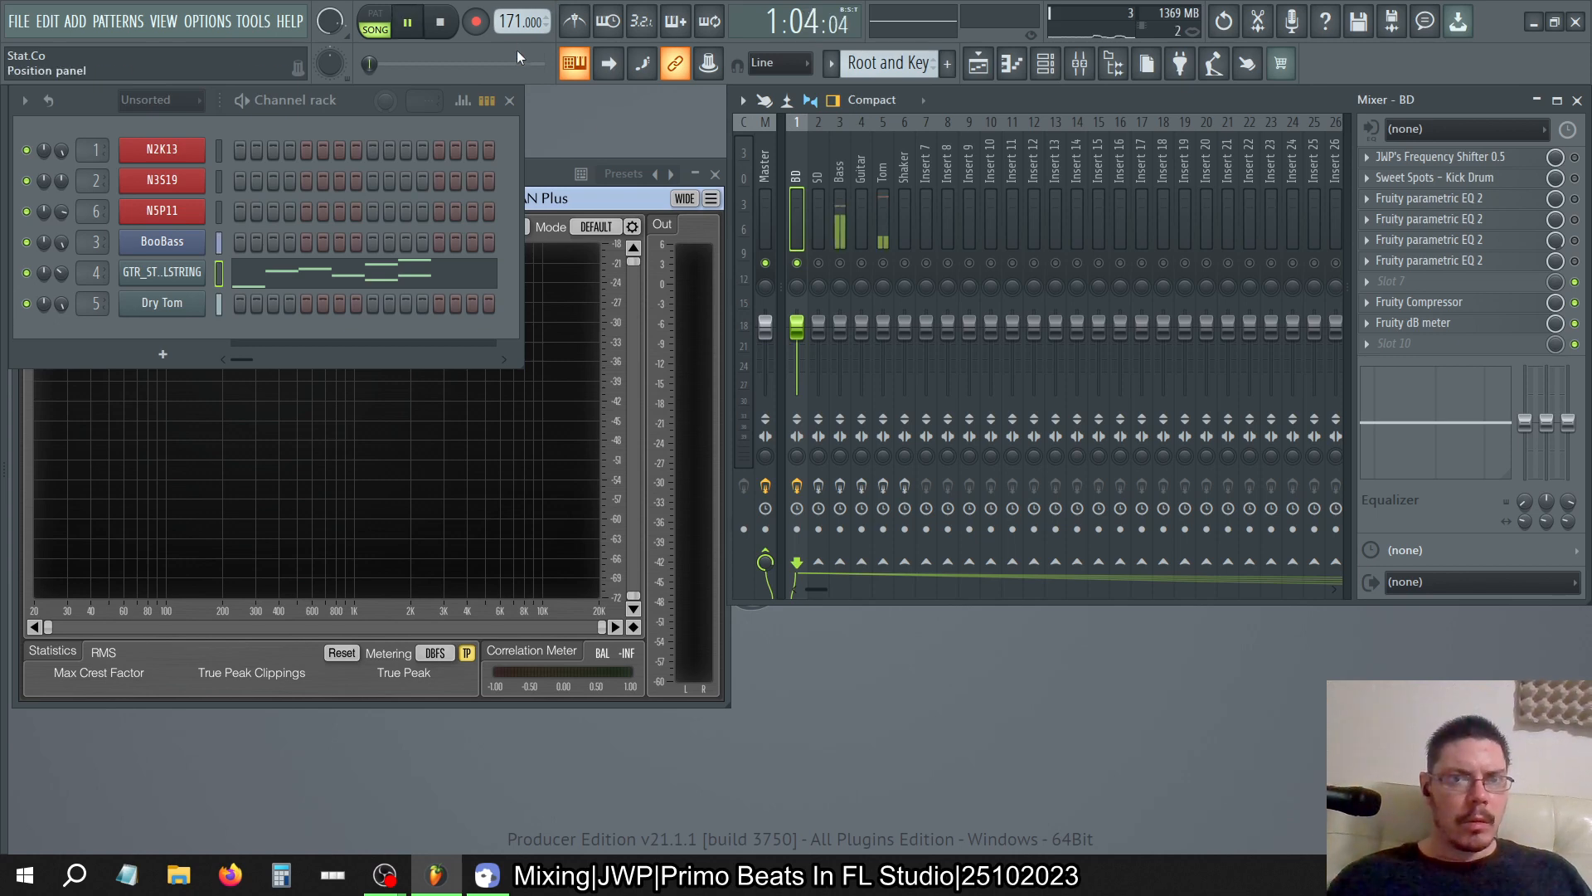
{"action": "left_click", "coordinate": [541, 173]}
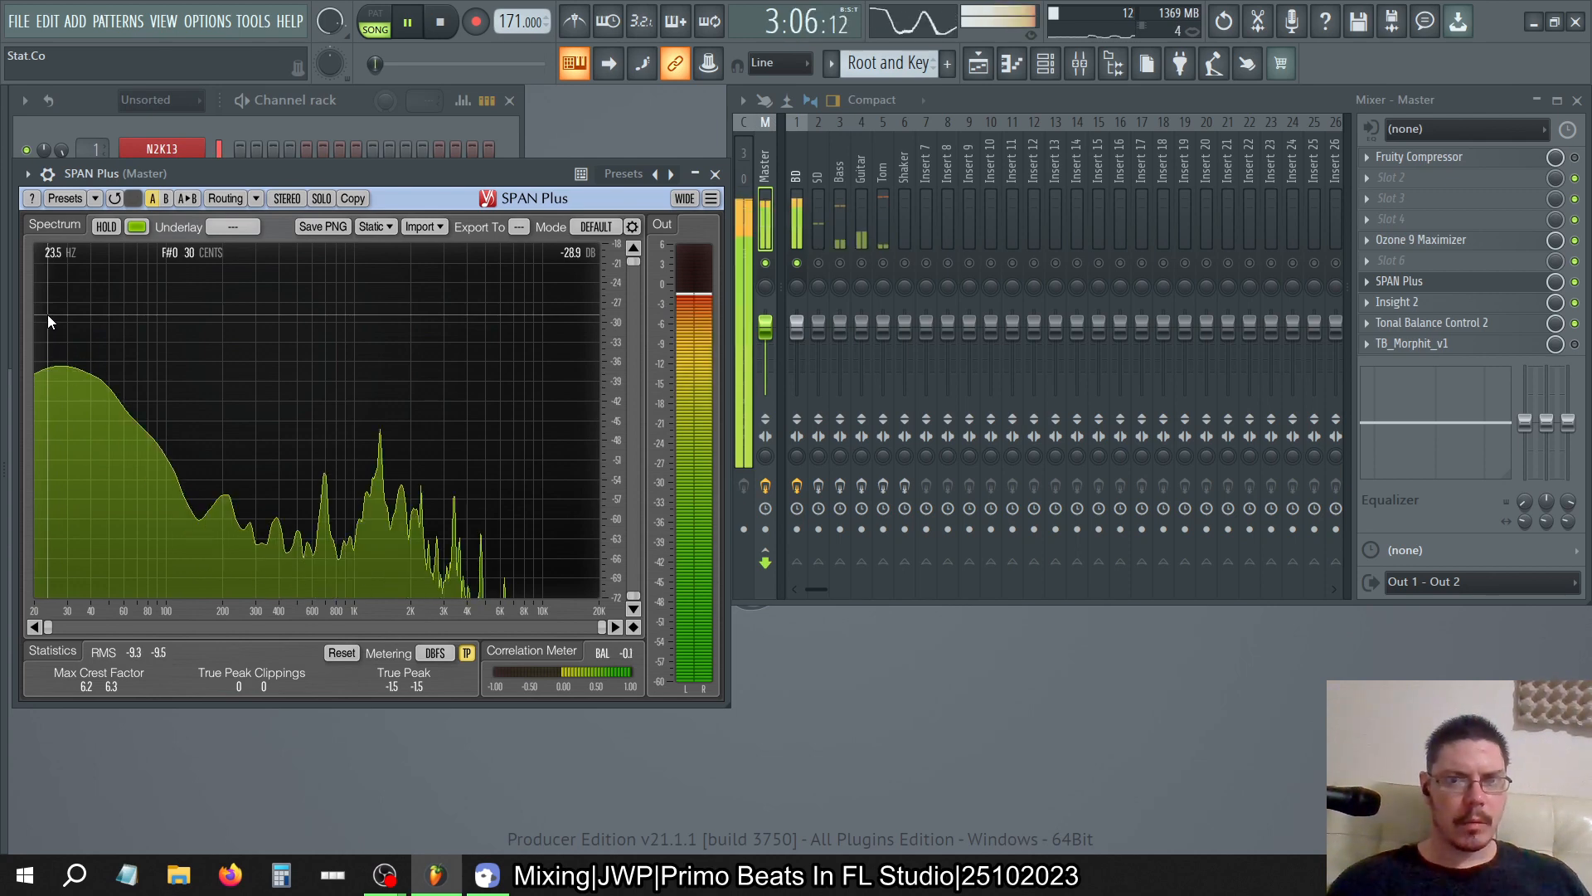
{"action": "left_click", "coordinate": [812, 160]}
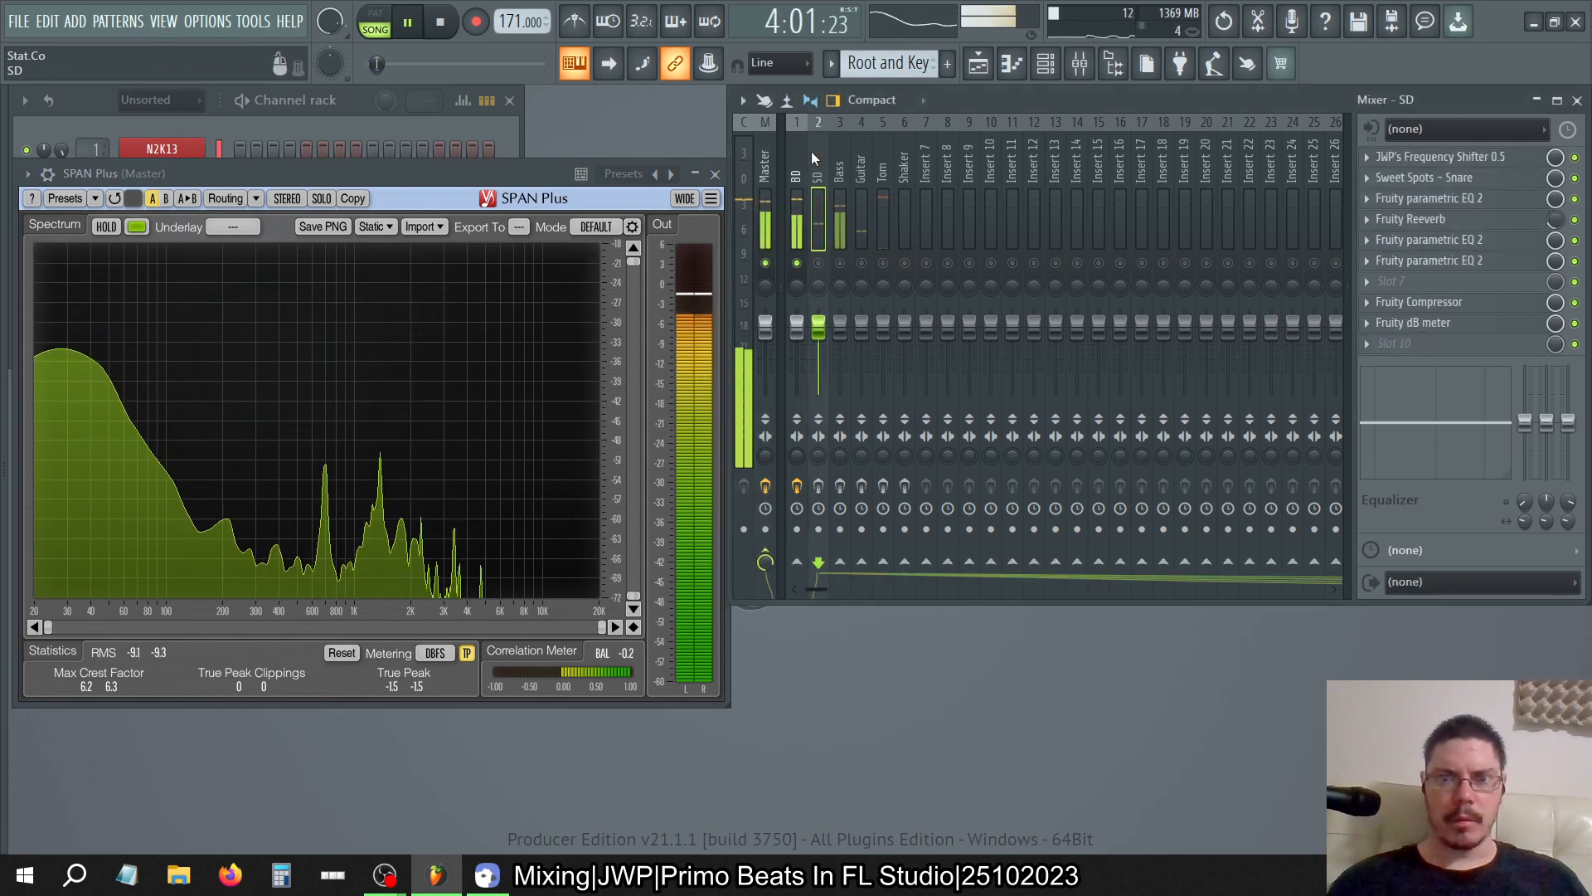
Toggle the BD track's Fruity Compressor and dB meter off and on again, and re-enable JWP's Frequency Shifter
{"action": "left_click", "coordinate": [799, 157]}
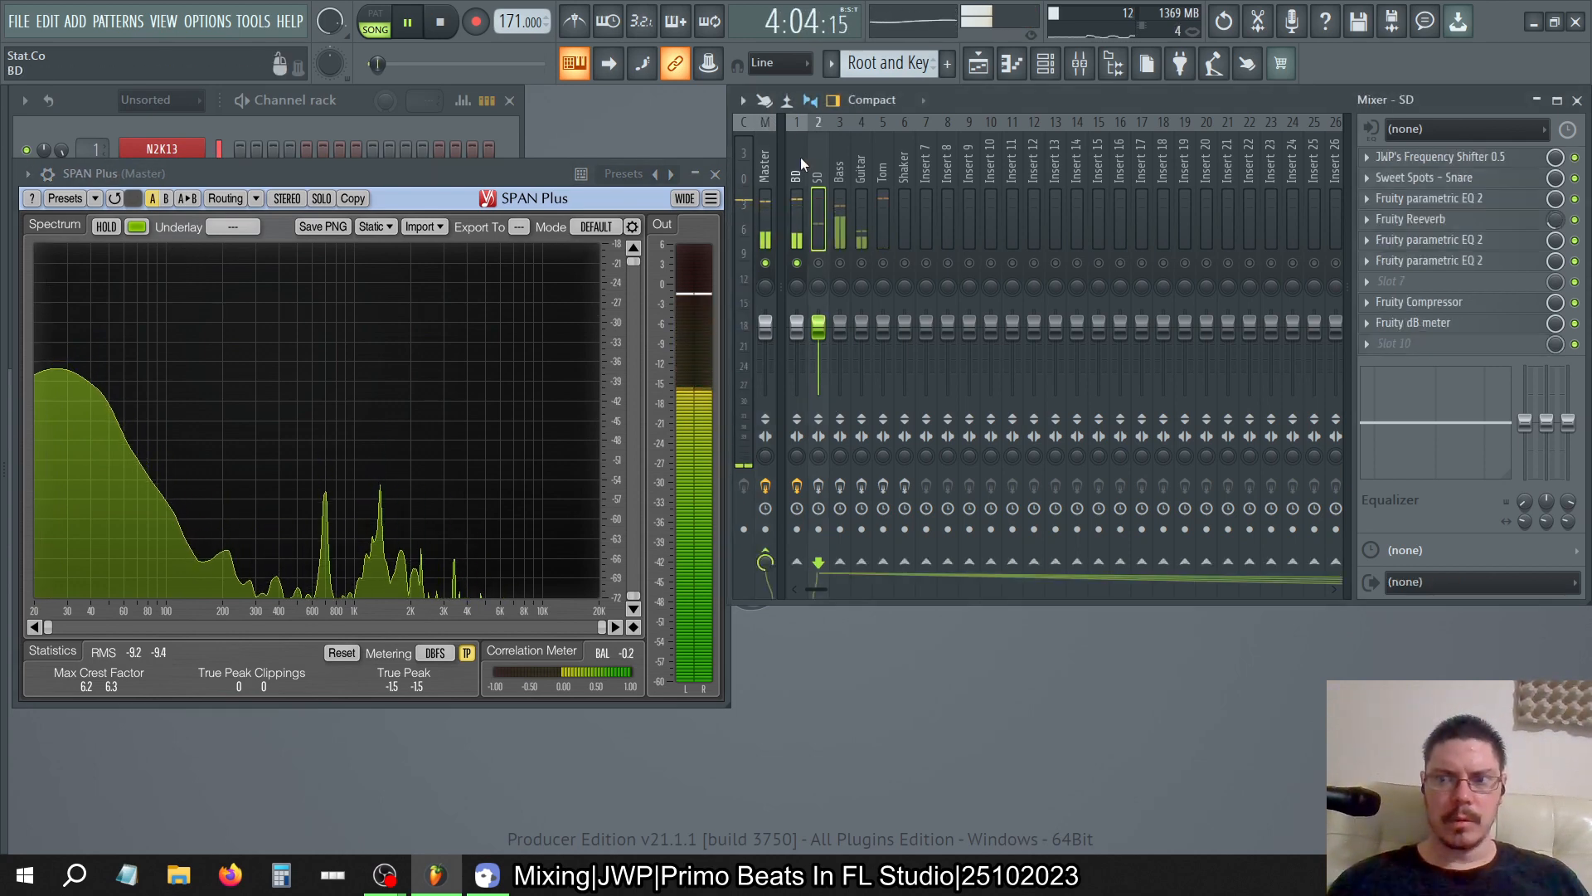
{"action": "left_click", "coordinate": [1576, 303]}
{"action": "left_click", "coordinate": [1576, 323]}
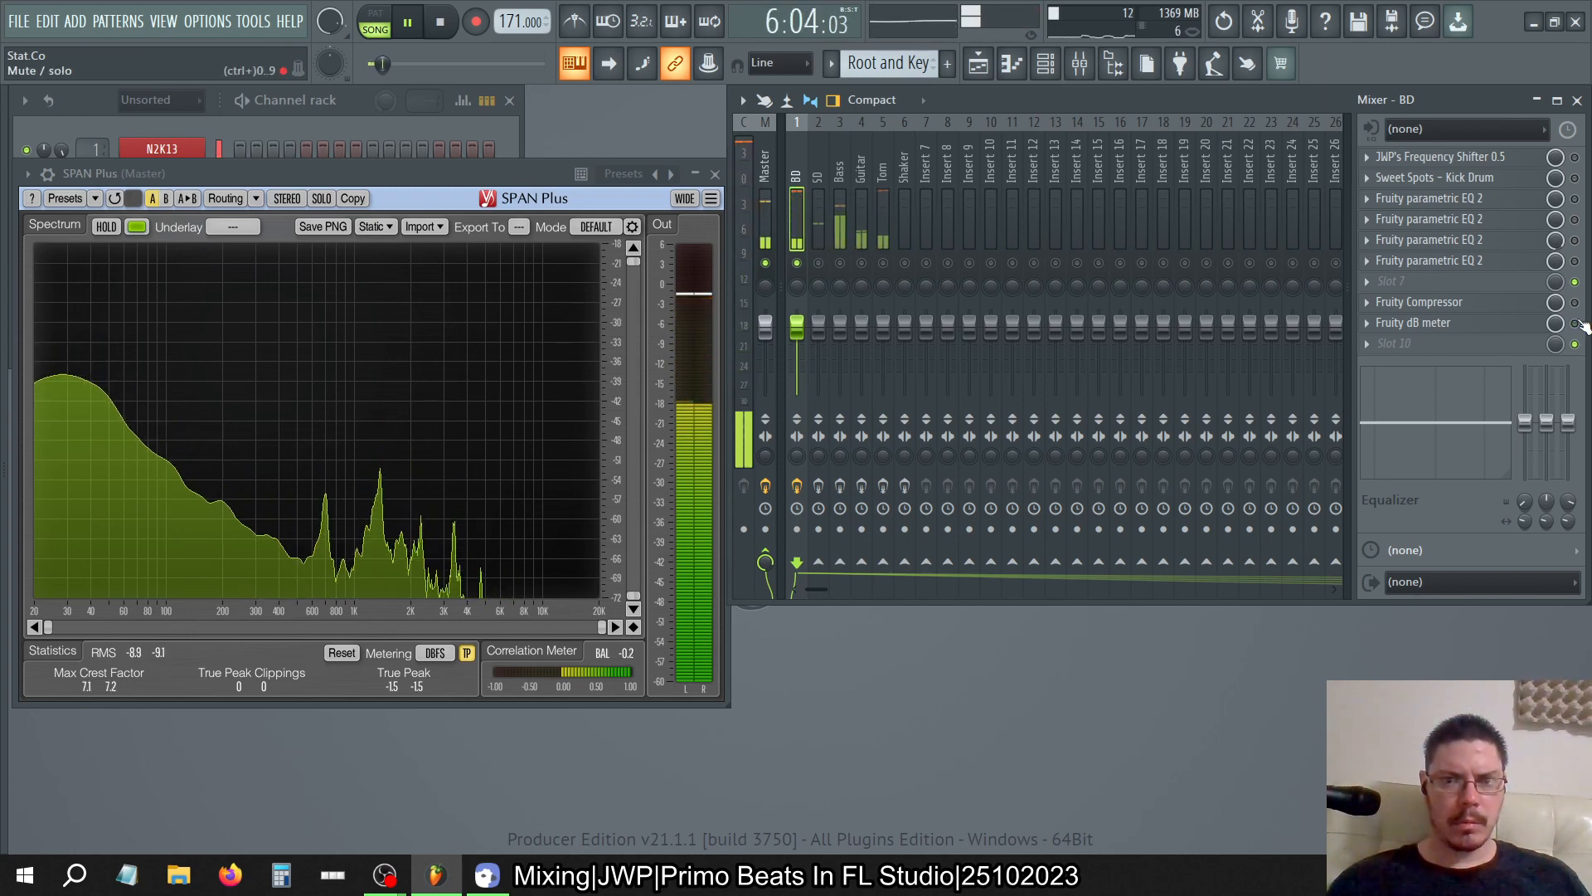
{"action": "left_click", "coordinate": [1576, 322]}
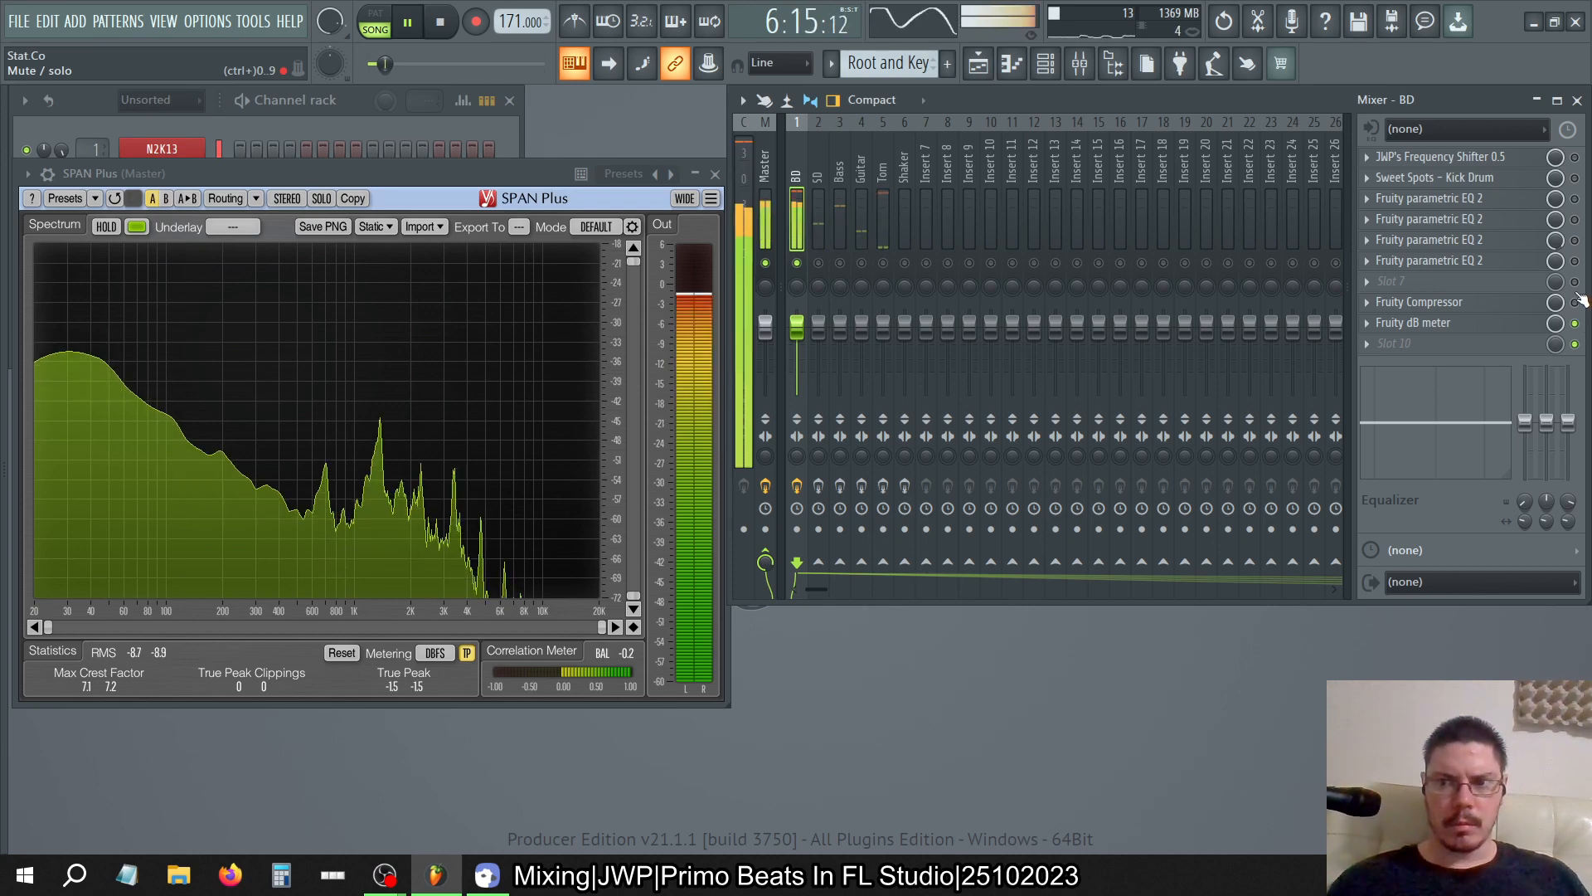
{"action": "left_click", "coordinate": [1576, 303]}
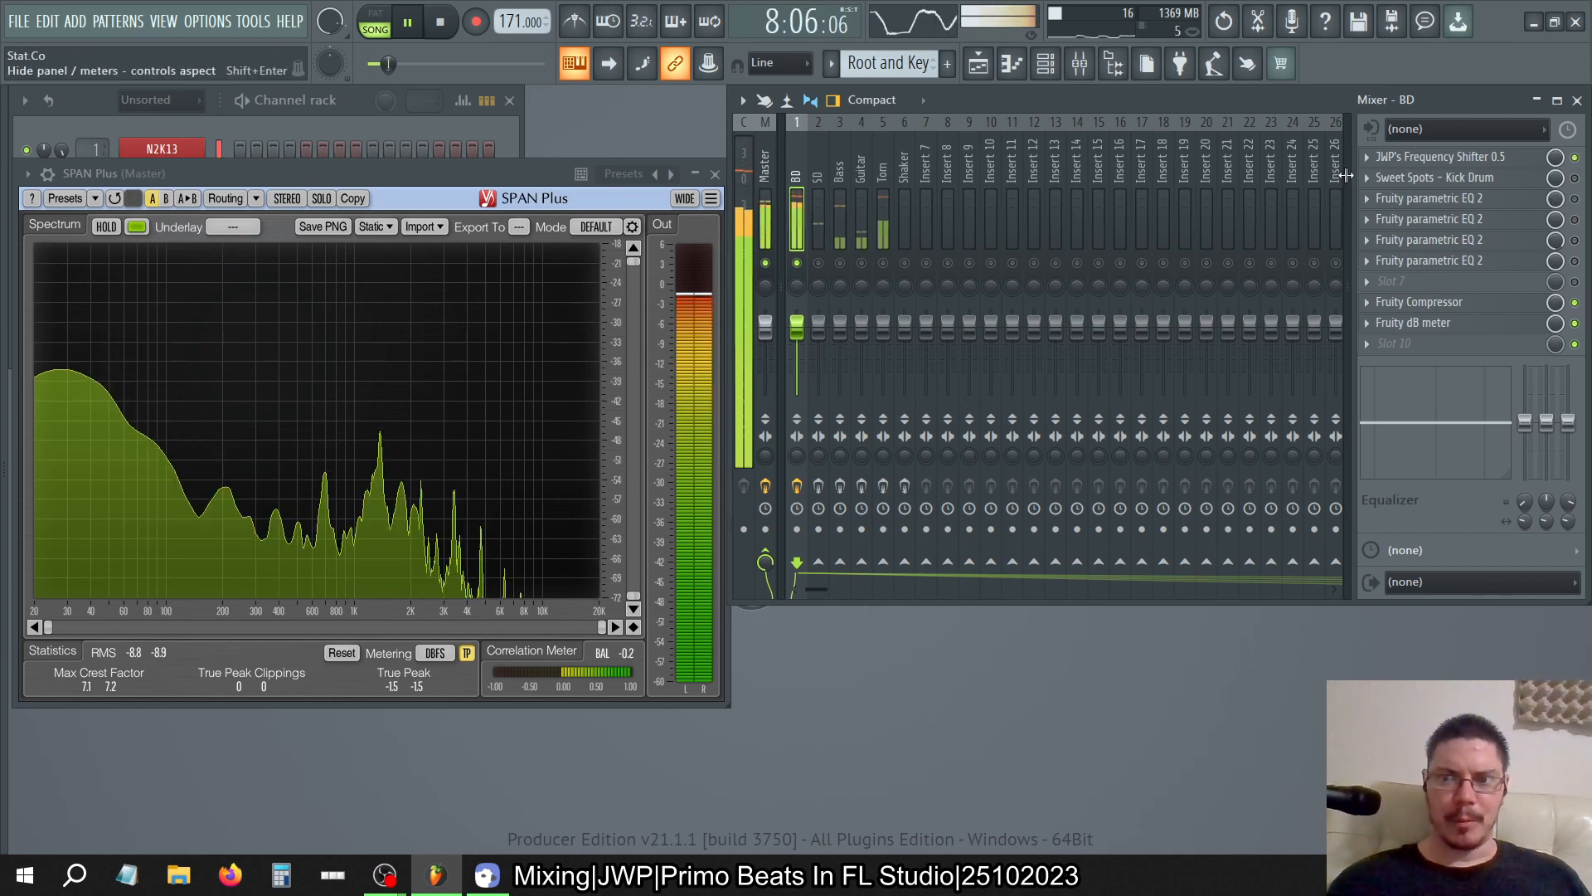
Examine the kick's lowest spectrum peak and the SPAN Plus preset list, and stop playback
{"action": "mouse_move", "coordinate": [76, 413]}
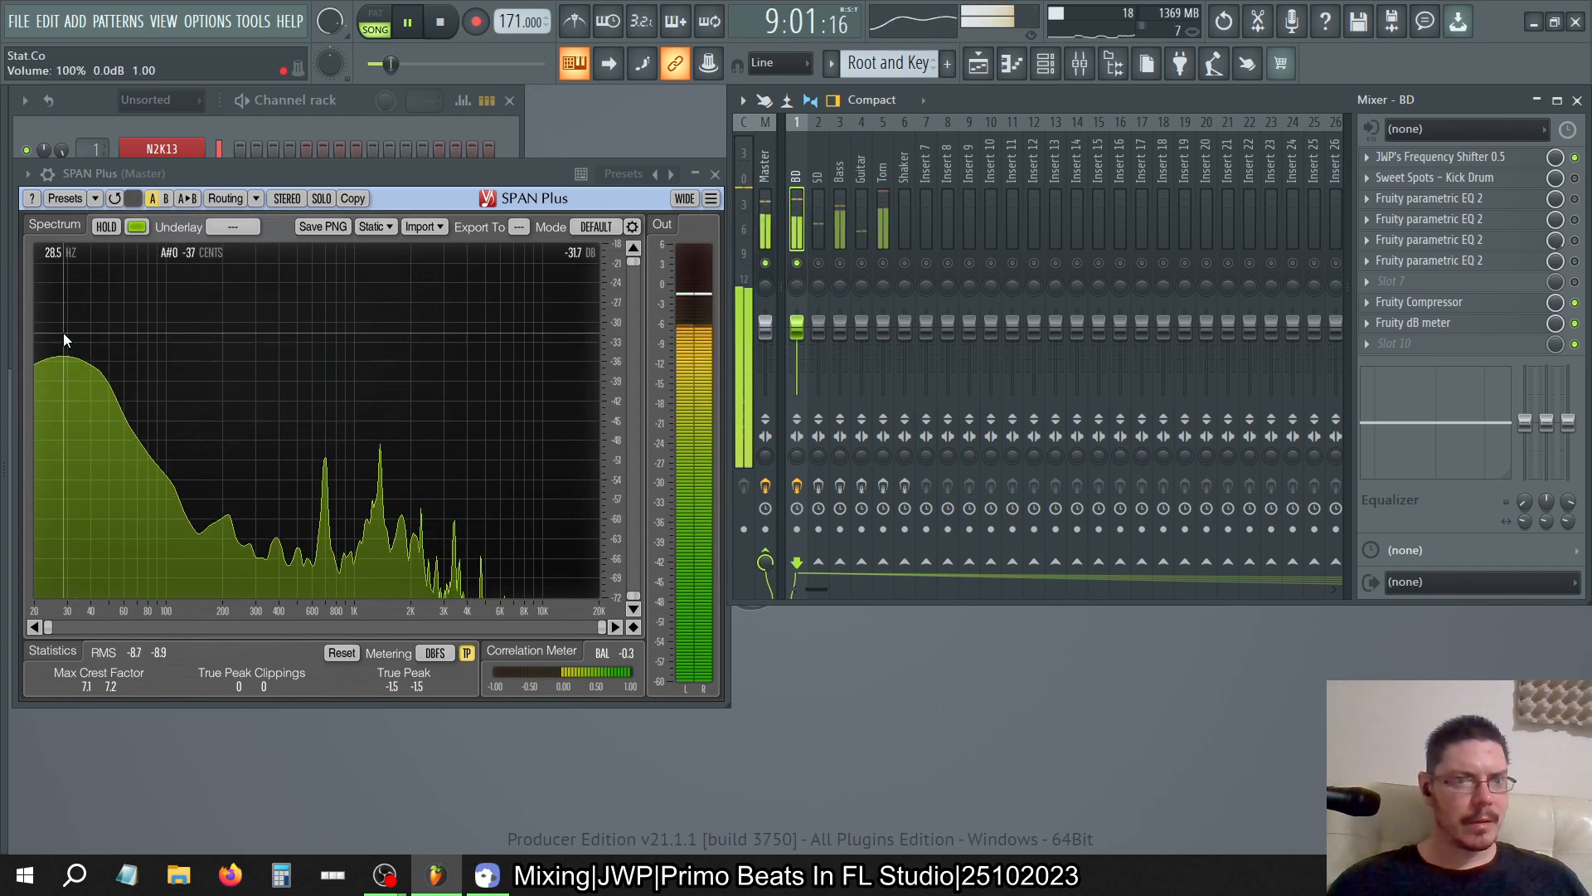
{"action": "left_click", "coordinate": [655, 177]}
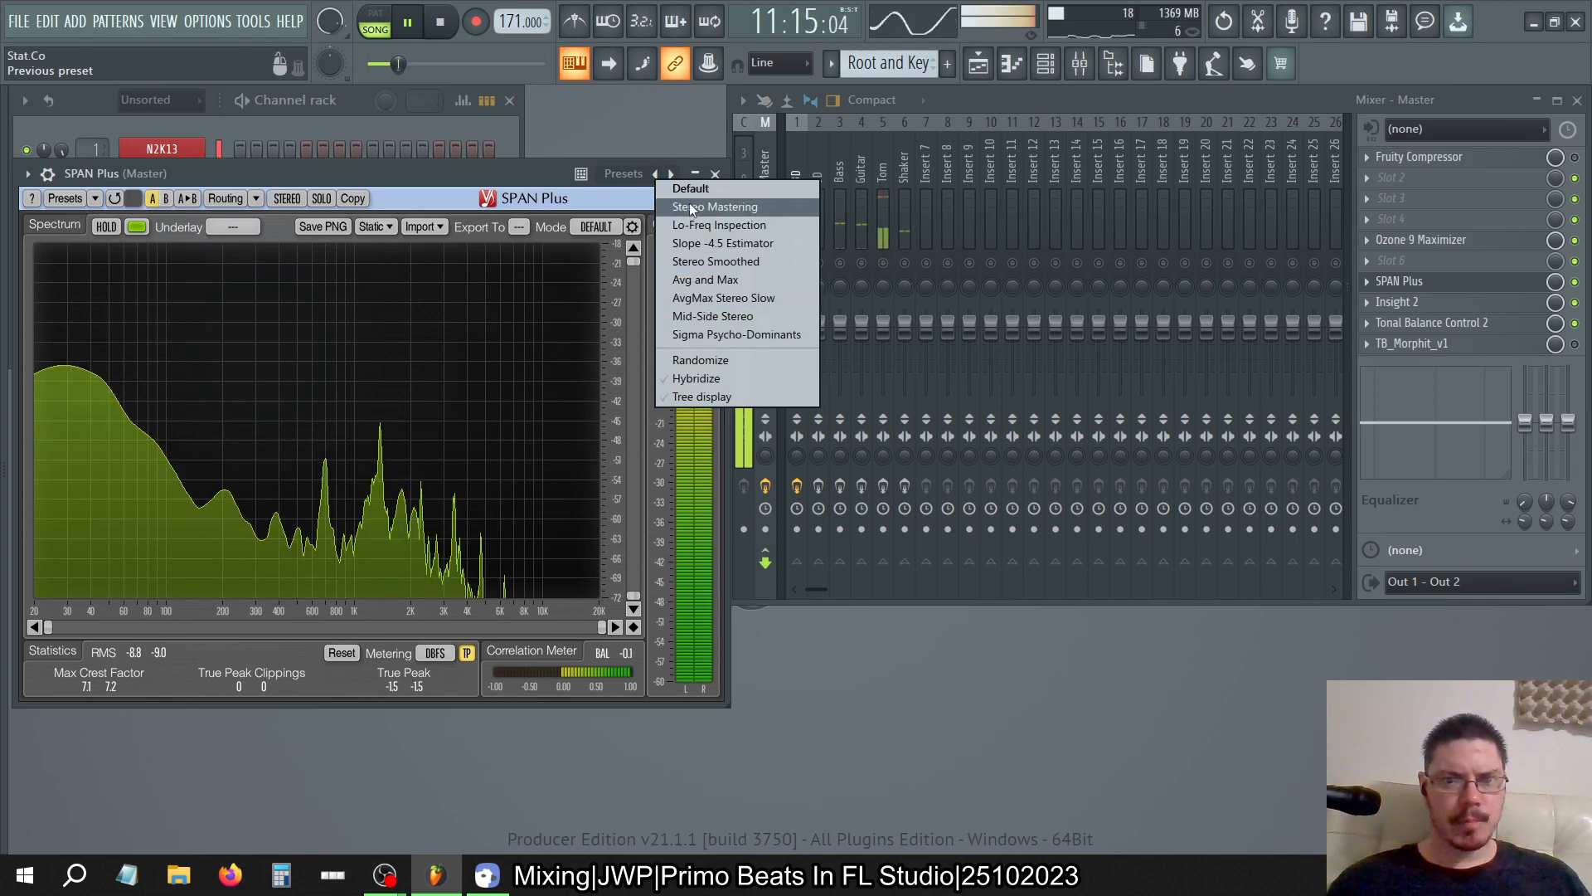
{"action": "left_click", "coordinate": [537, 176]}
{"action": "key", "text": "space"}
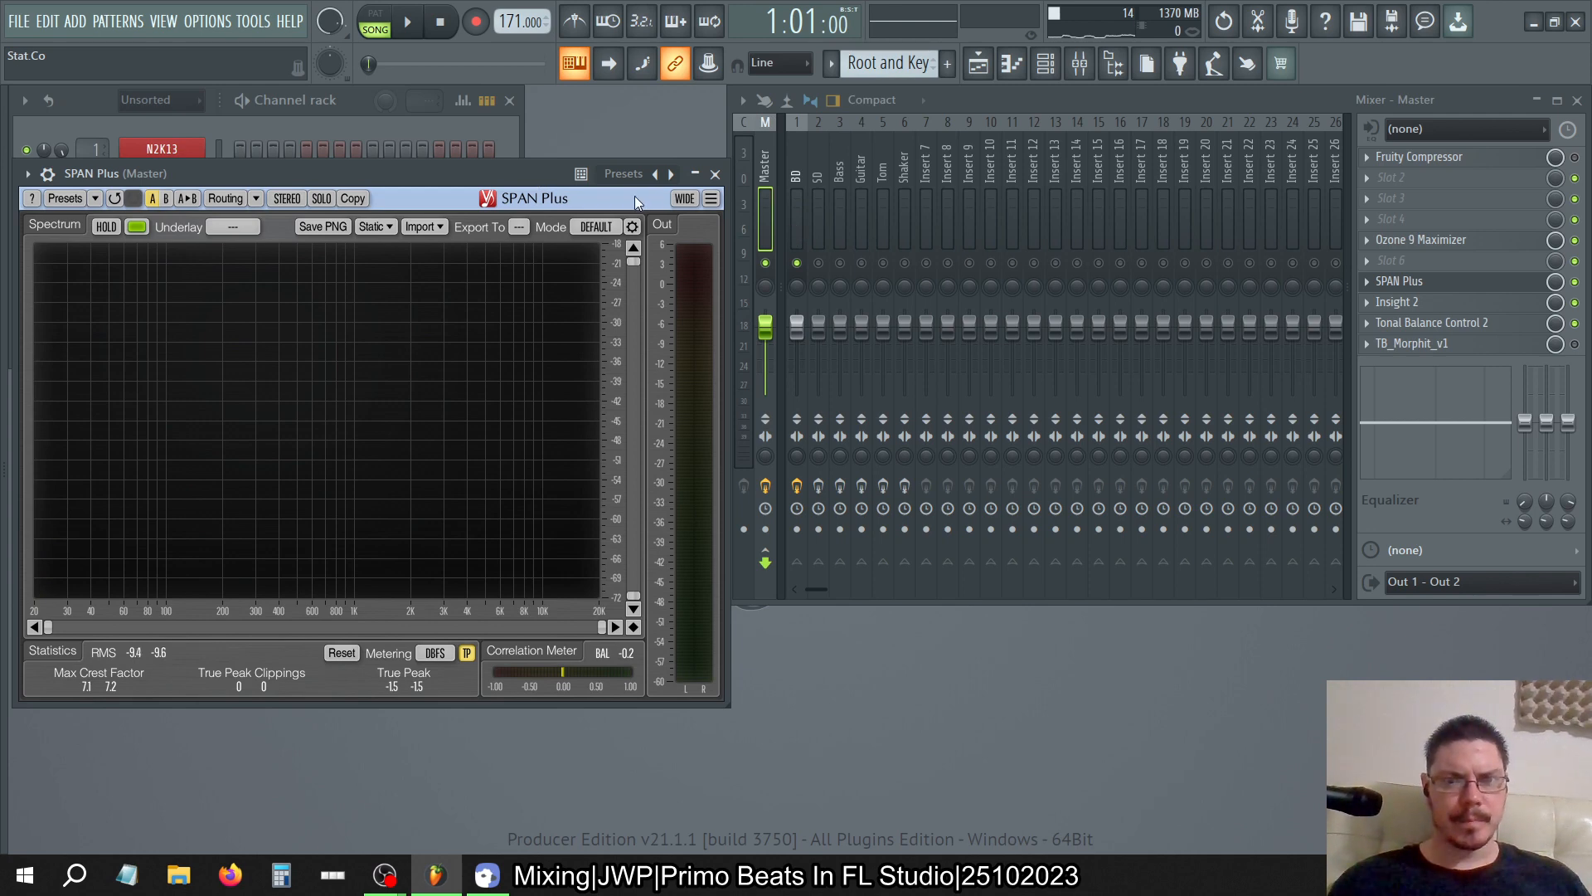
Set the SPAN Plus spectrum mode to High Res
{"action": "left_click", "coordinate": [715, 202]}
{"action": "left_click", "coordinate": [714, 202]}
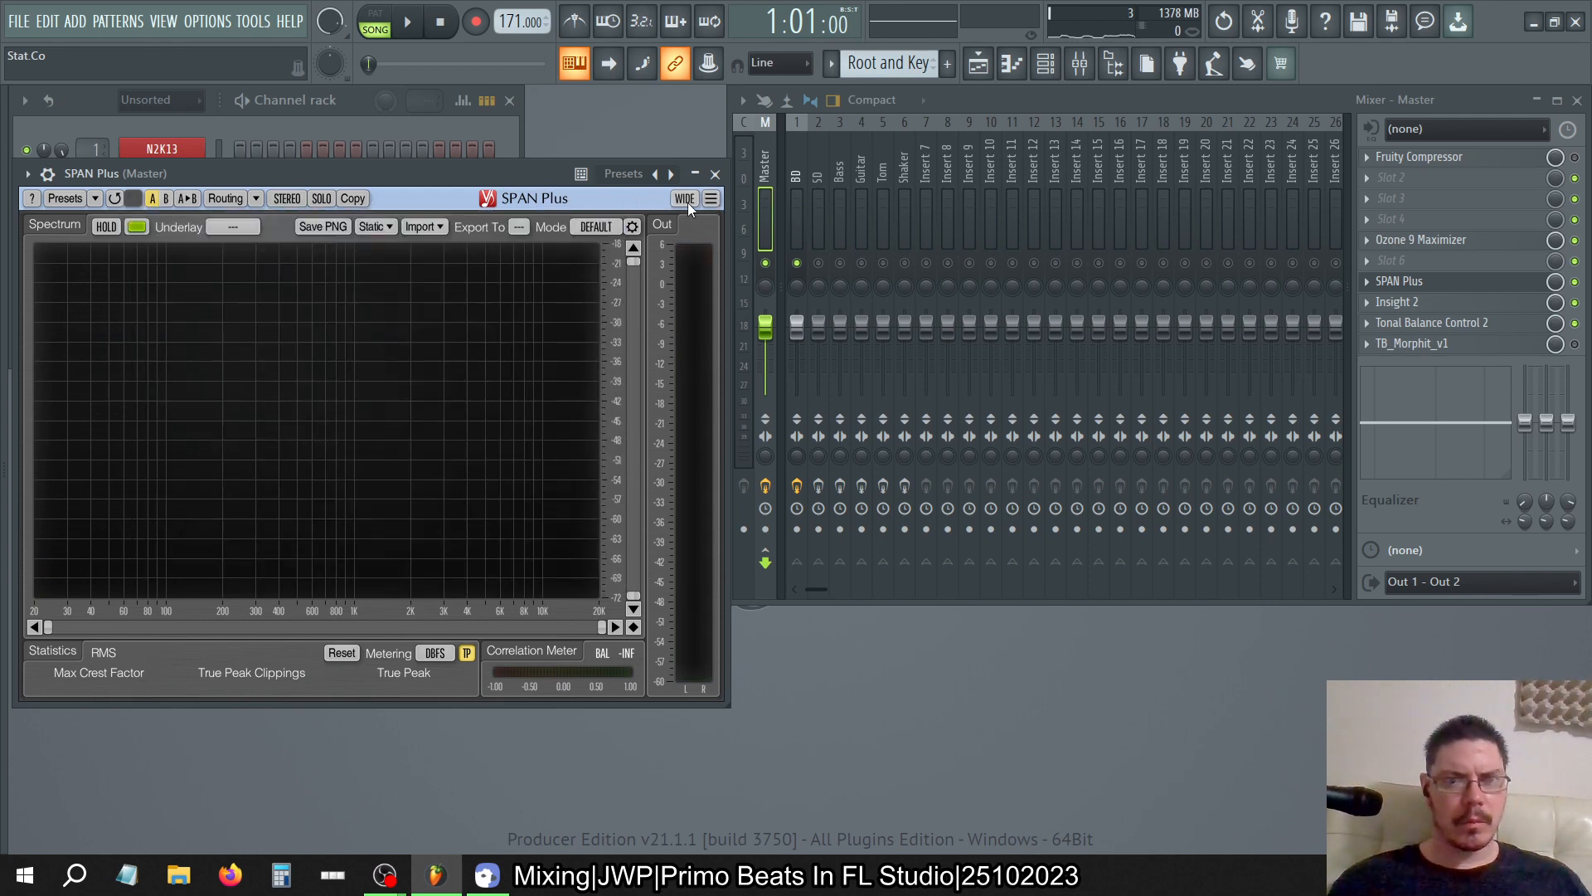
{"action": "left_click", "coordinate": [631, 227]}
{"action": "left_click", "coordinate": [574, 227]}
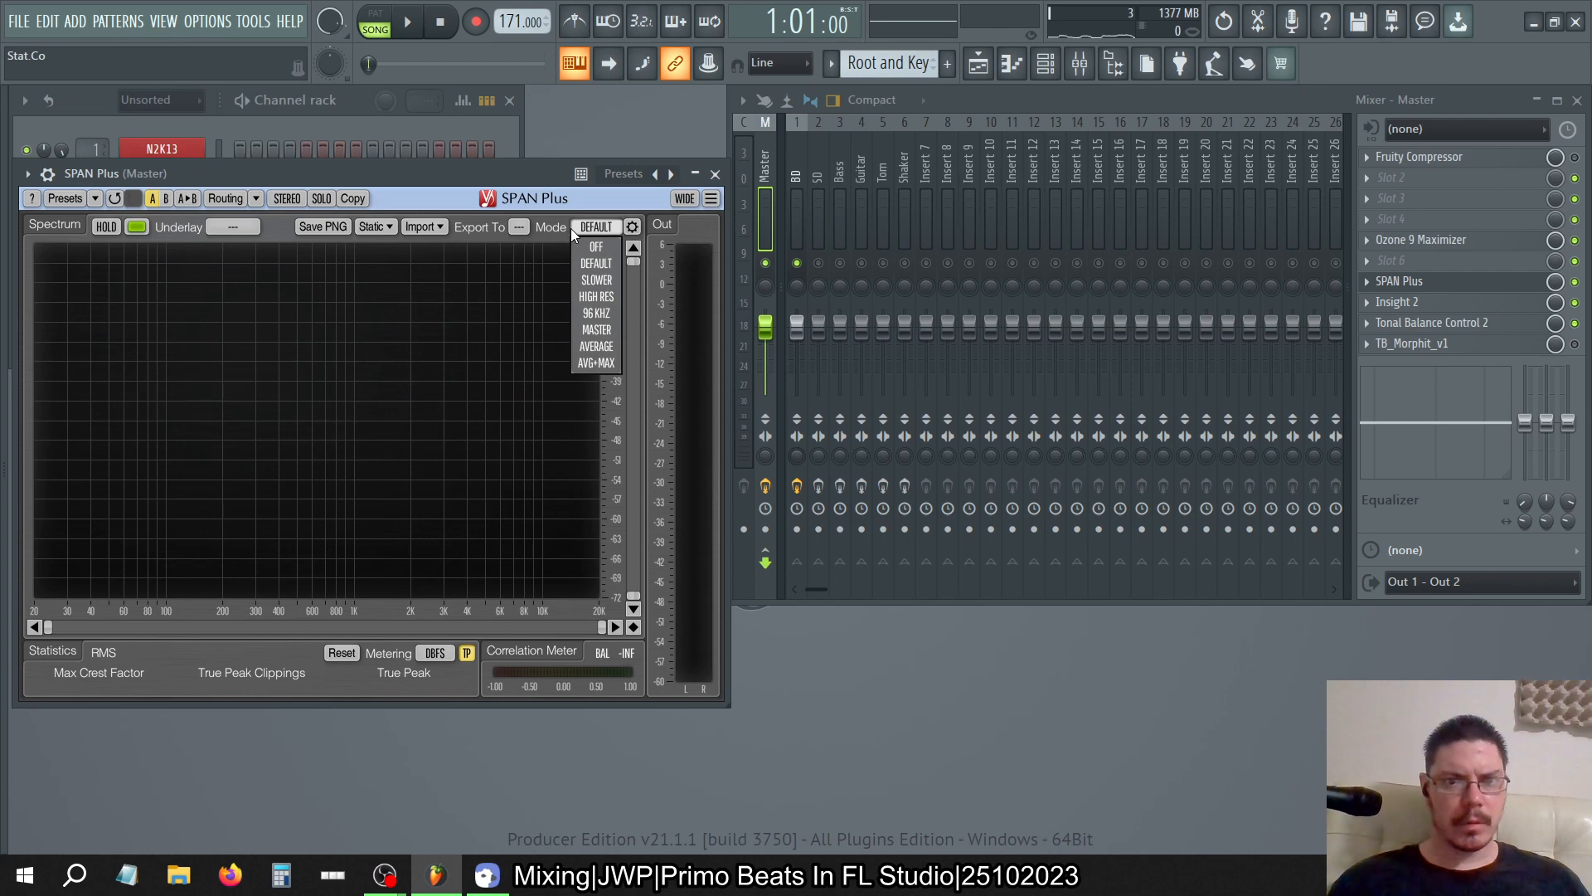
{"action": "left_click", "coordinate": [596, 296]}
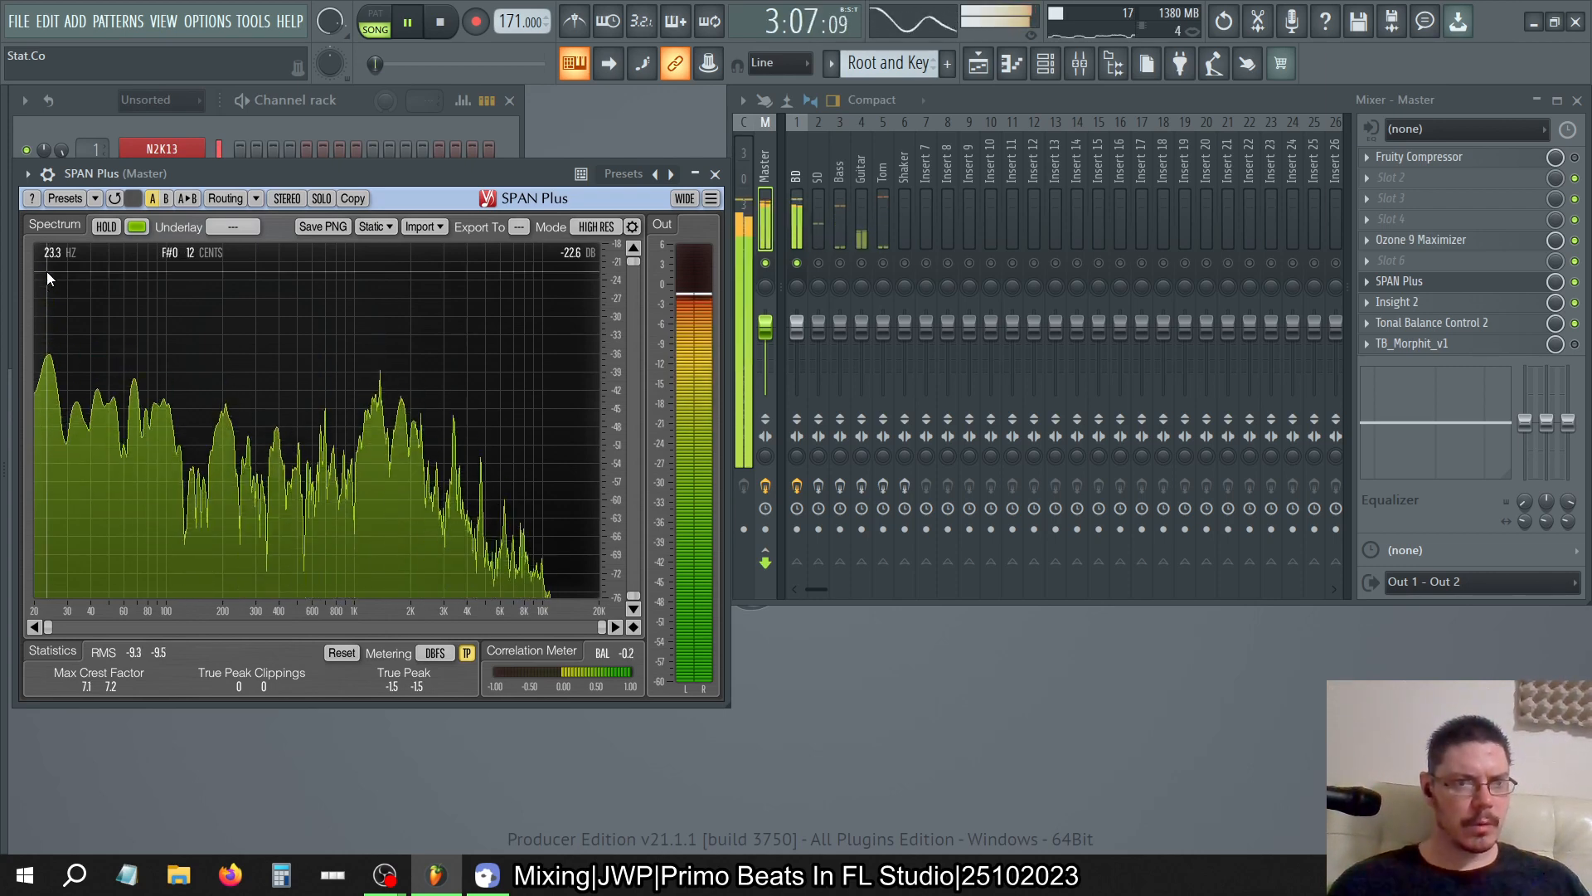
Check the N2K13 kick's sampler settings and set the Tune of the BD track's Frequency Shifter to F#0
{"action": "left_click", "coordinate": [170, 152]}
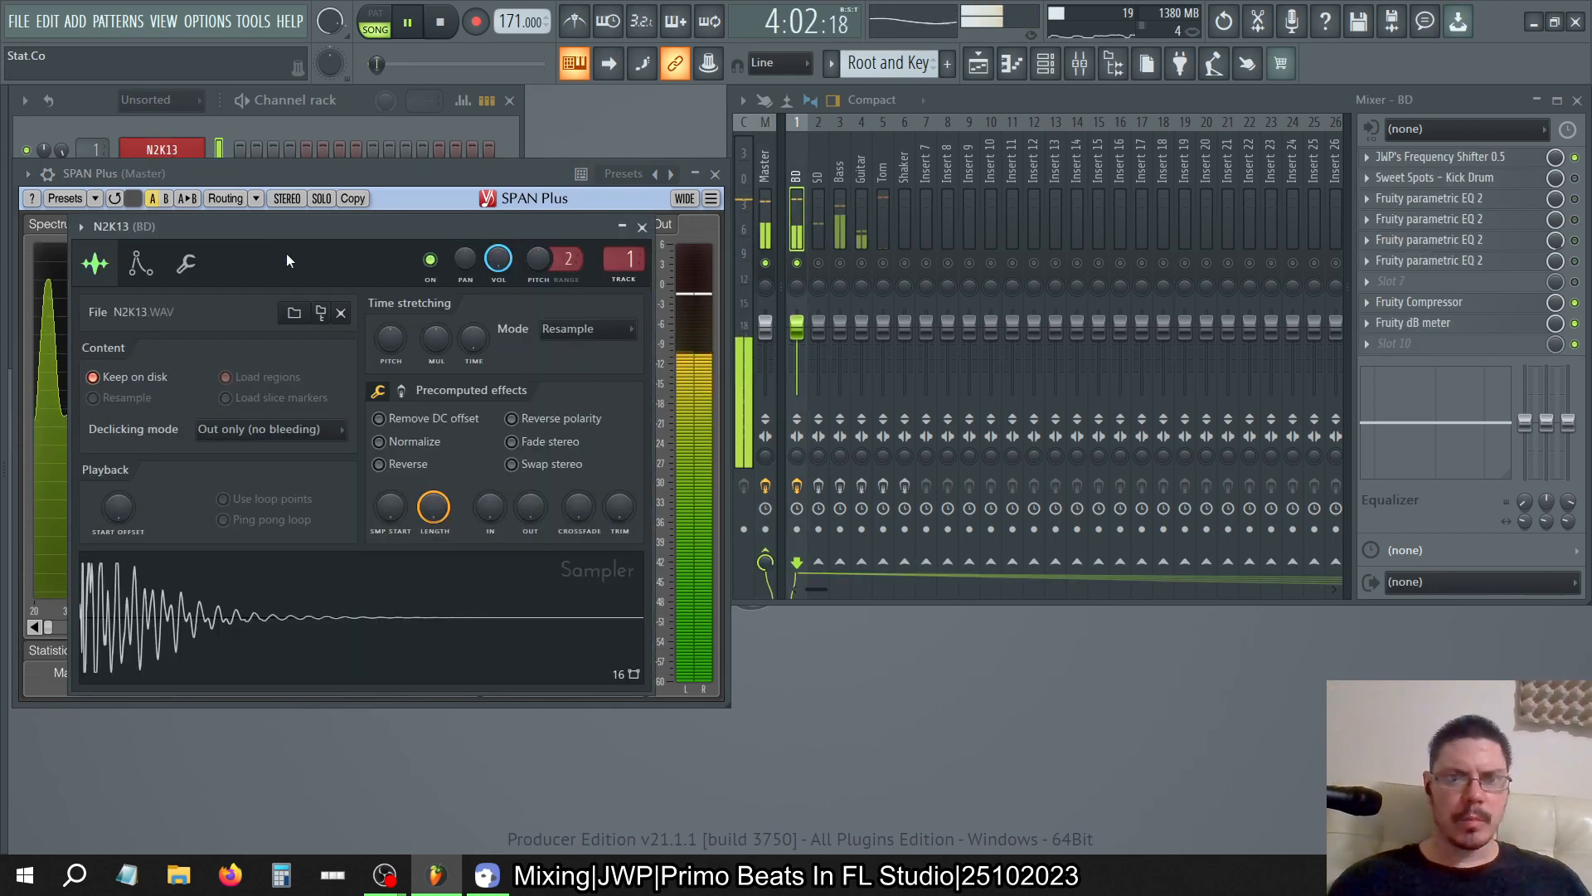
{"action": "left_click", "coordinate": [678, 222]}
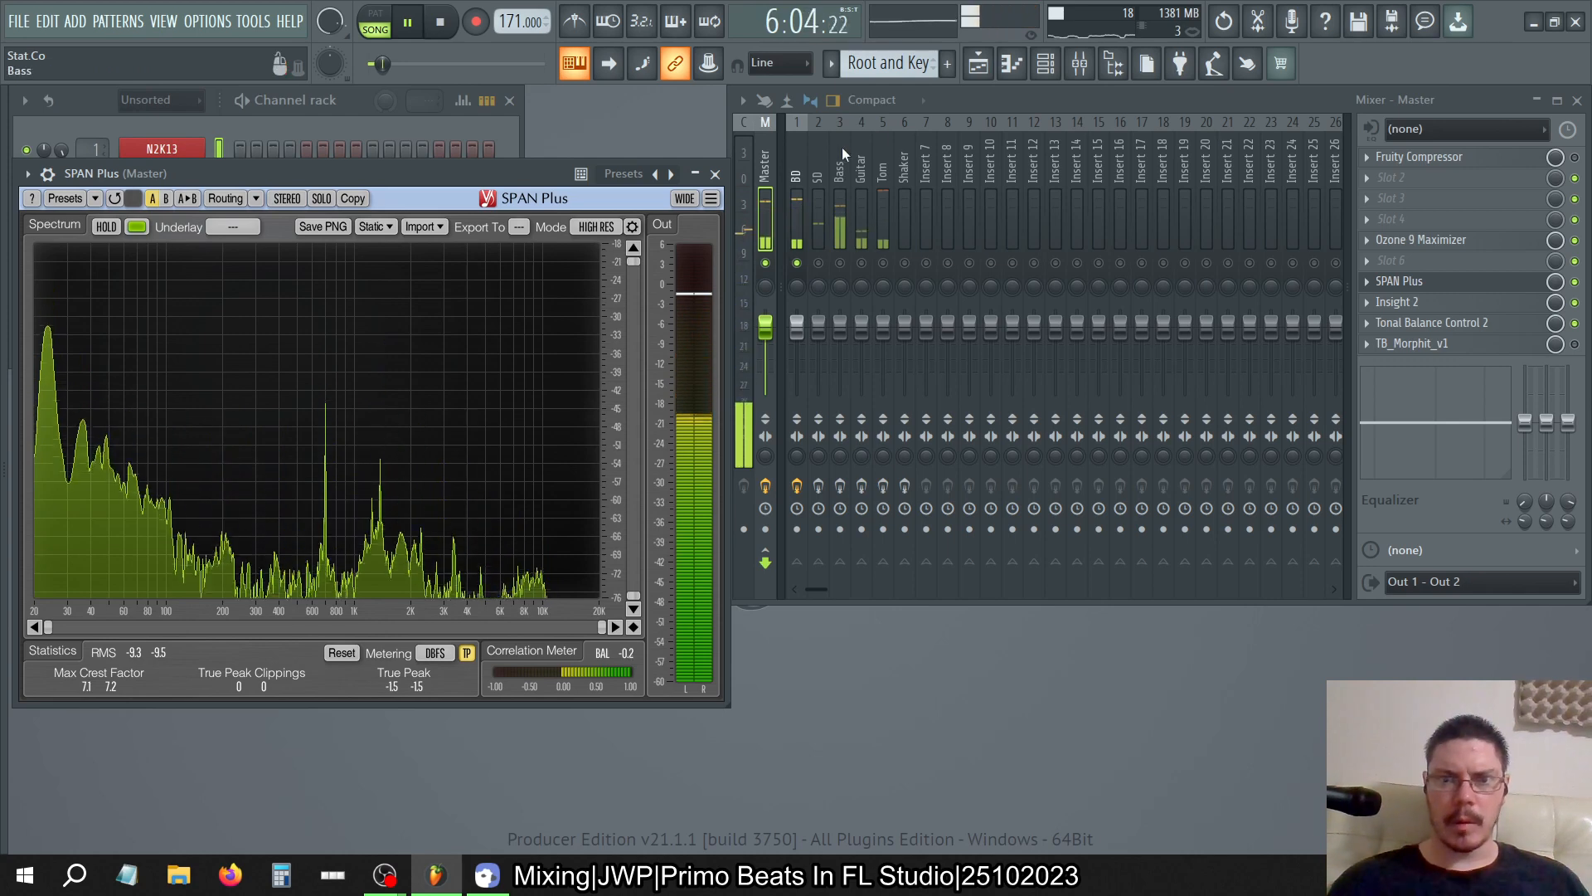
{"action": "left_click", "coordinate": [796, 199]}
{"action": "left_click", "coordinate": [1516, 165]}
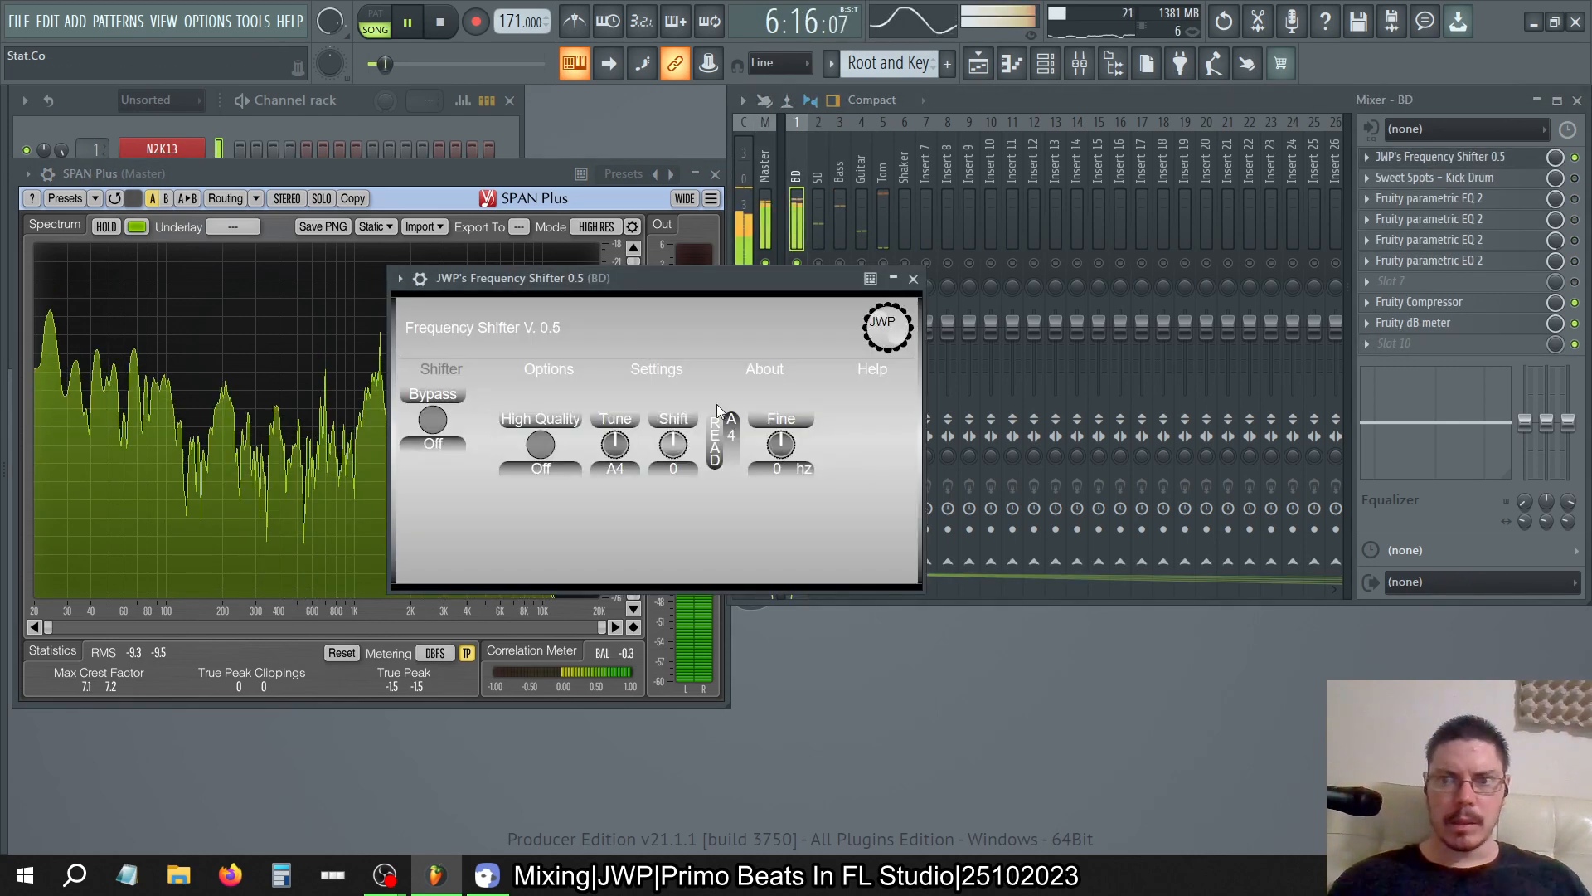
{"action": "left_click", "coordinate": [618, 468]}
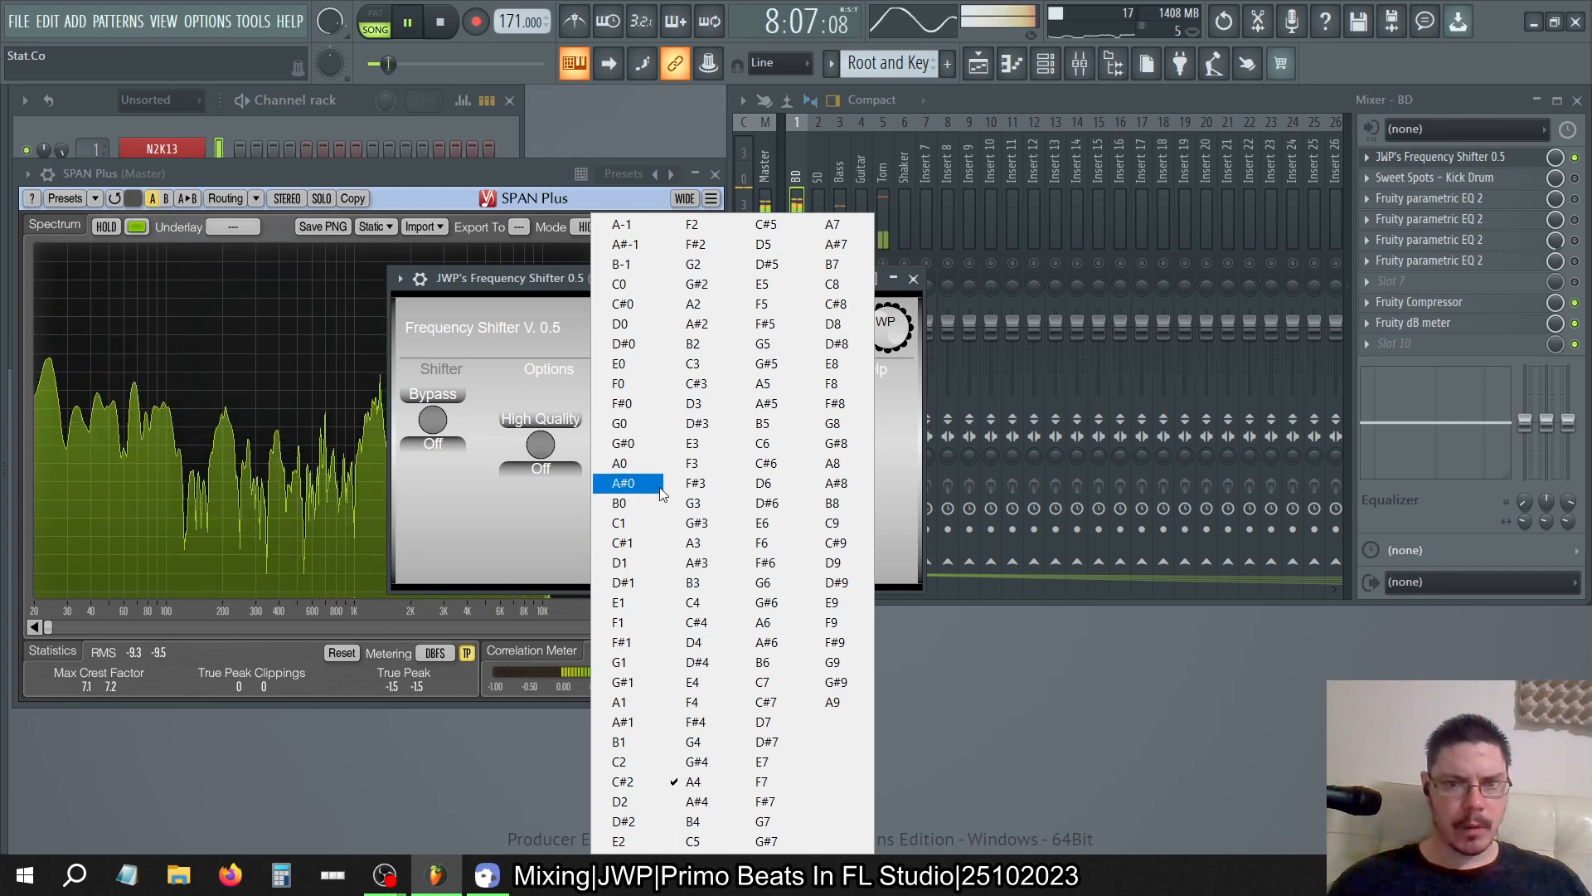
{"action": "left_click", "coordinate": [644, 403]}
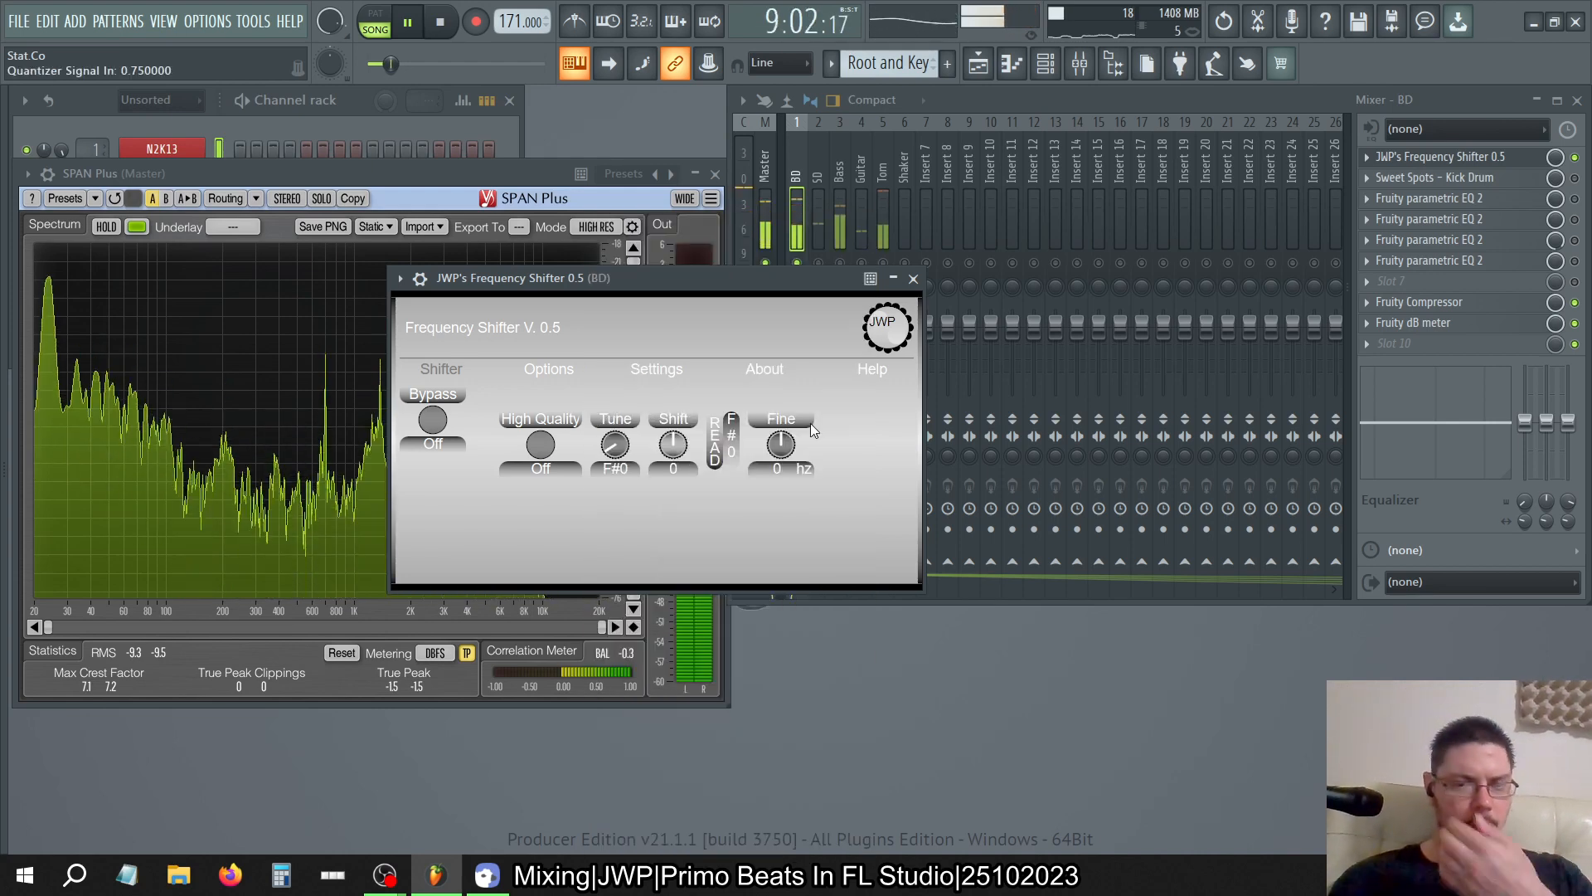
Set the Frequency Shifter's Shift to 10 so the kick reads E1, and check the peak in the spectrum
{"action": "left_click", "coordinate": [614, 470]}
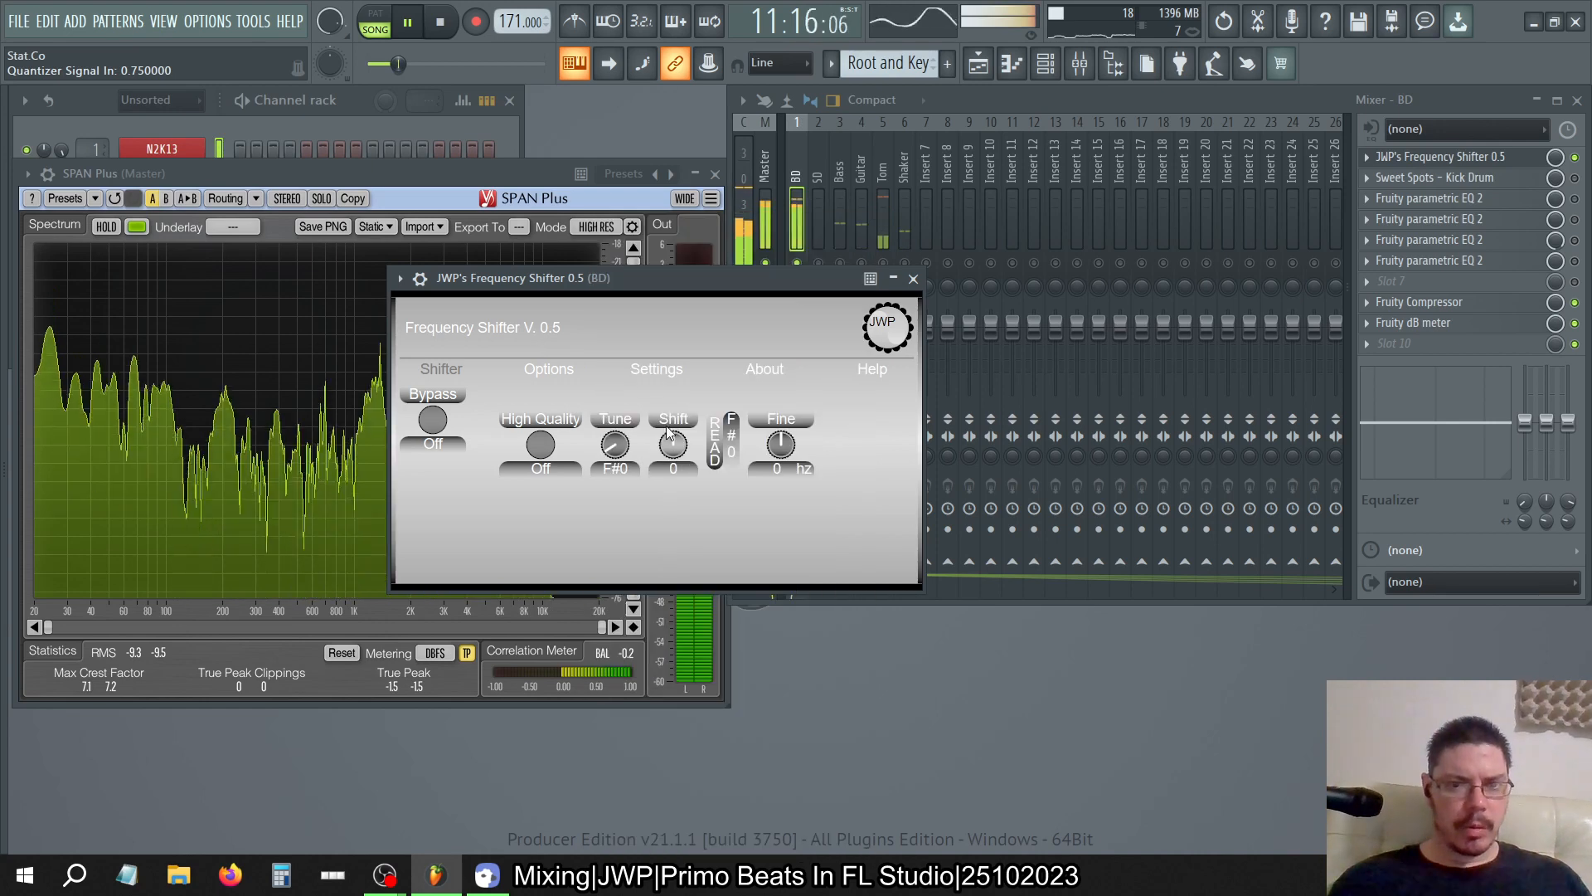
{"action": "scroll", "coordinate": [672, 444], "scroll_direction": "up", "scroll_amount": 2}
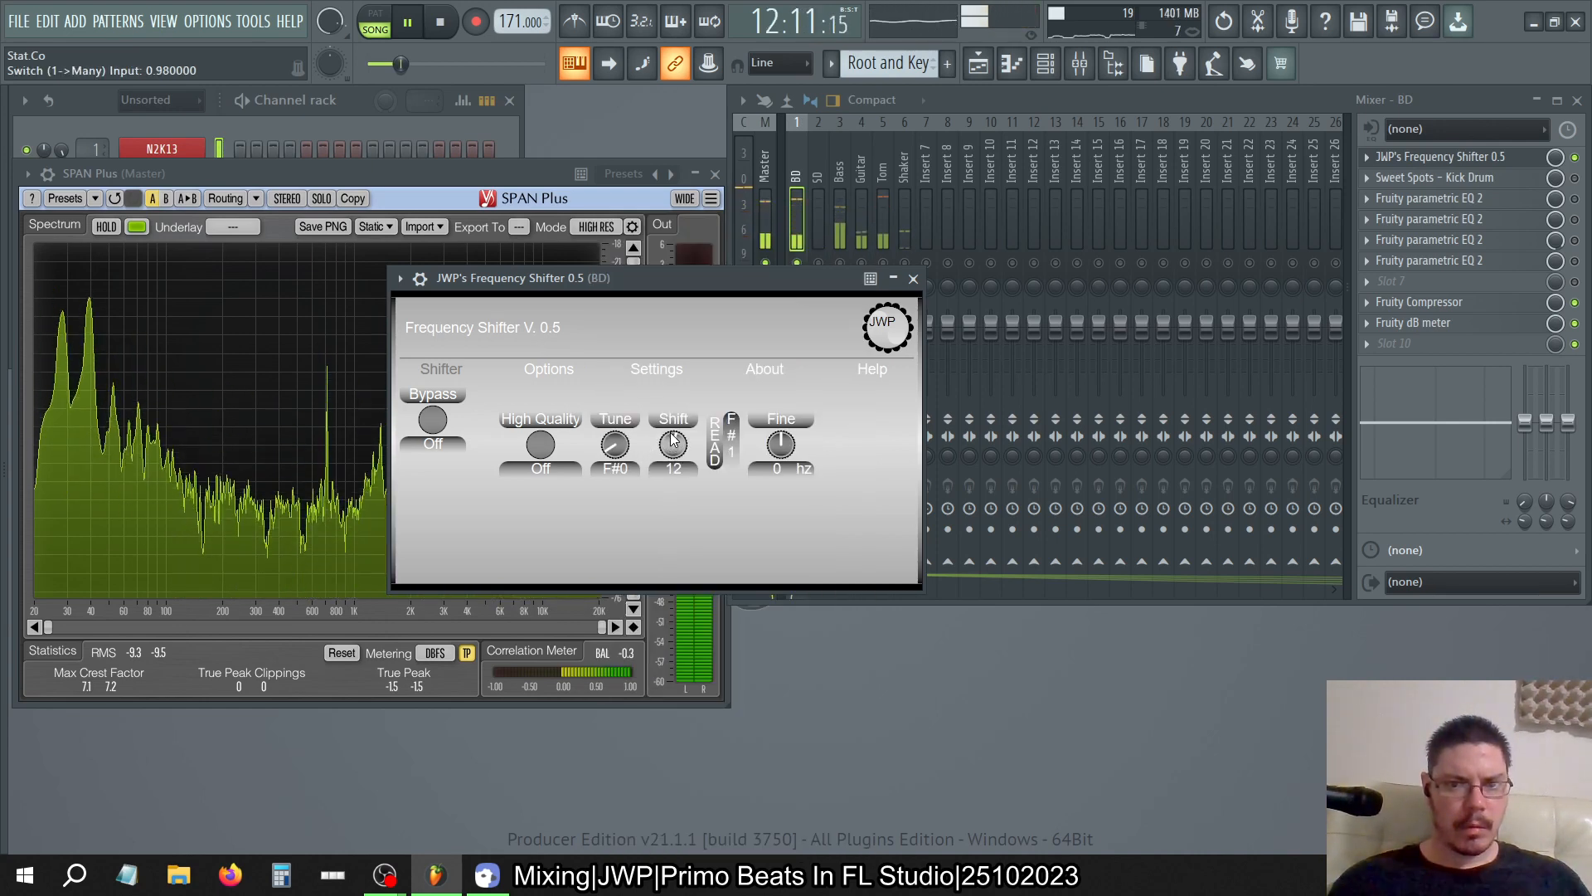
{"action": "scroll", "coordinate": [672, 442], "scroll_direction": "down", "scroll_amount": 1}
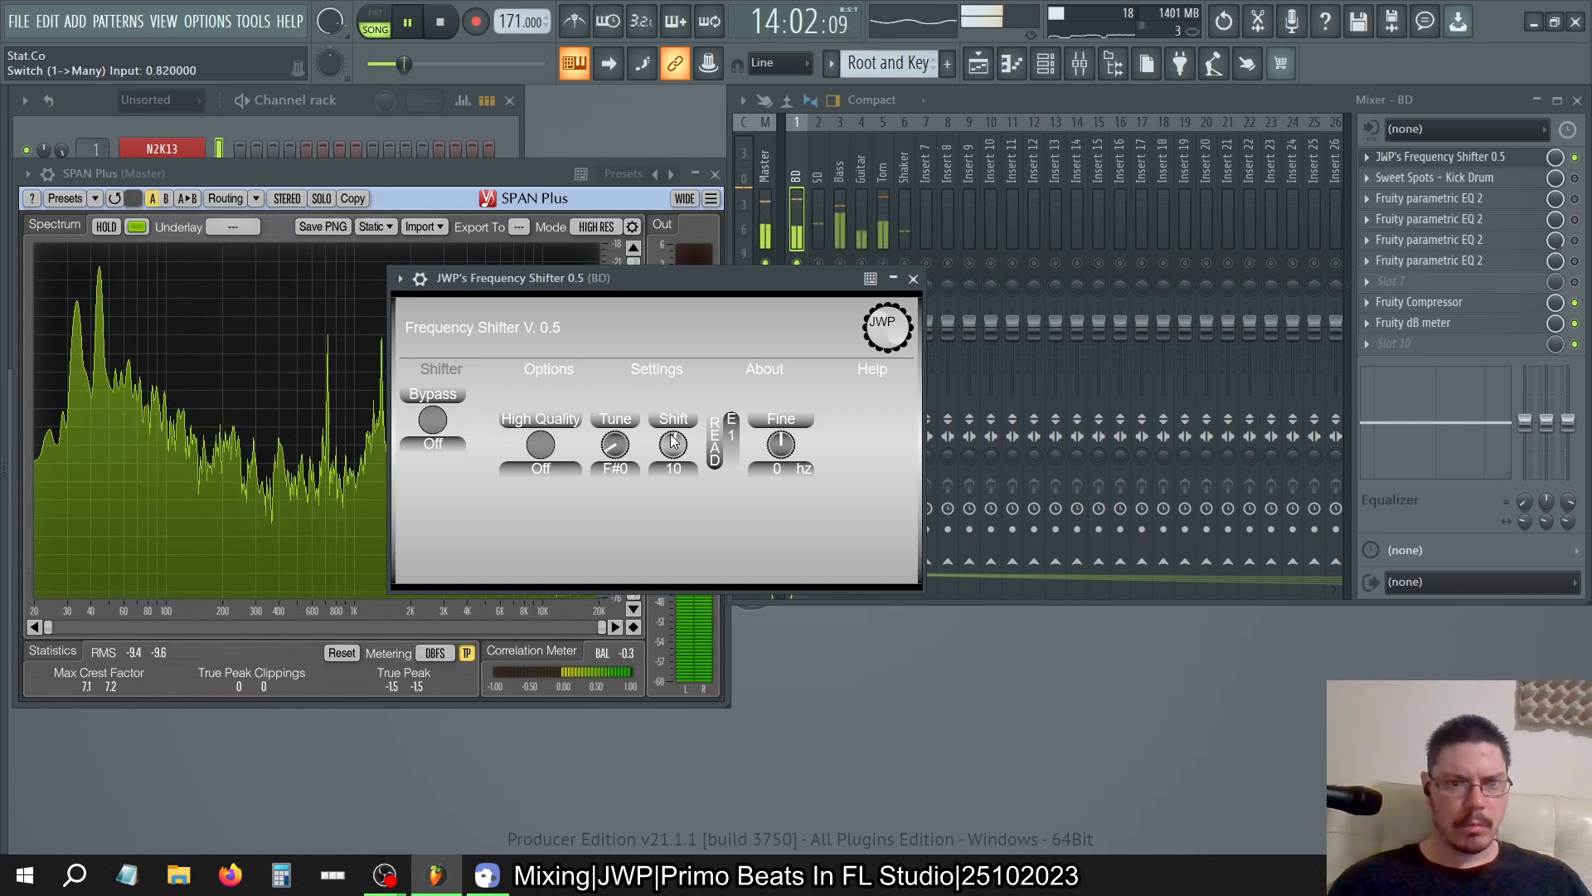
{"action": "mouse_move", "coordinate": [95, 296]}
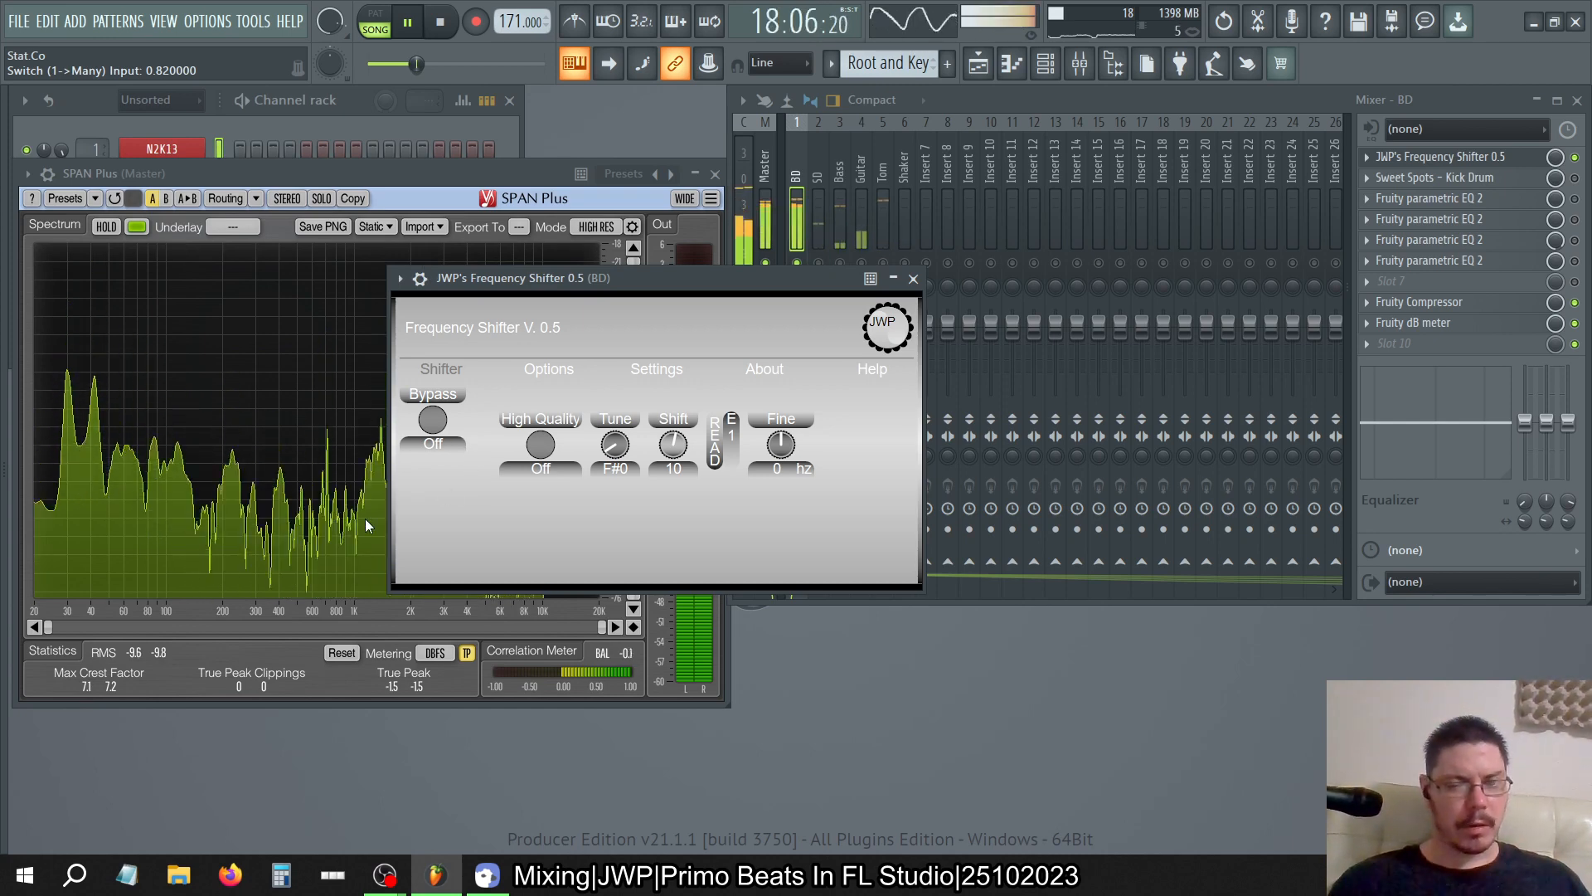
Turn on the Frequency Shifter's High Quality mode, comparing it against the off state
{"action": "left_click", "coordinate": [556, 466]}
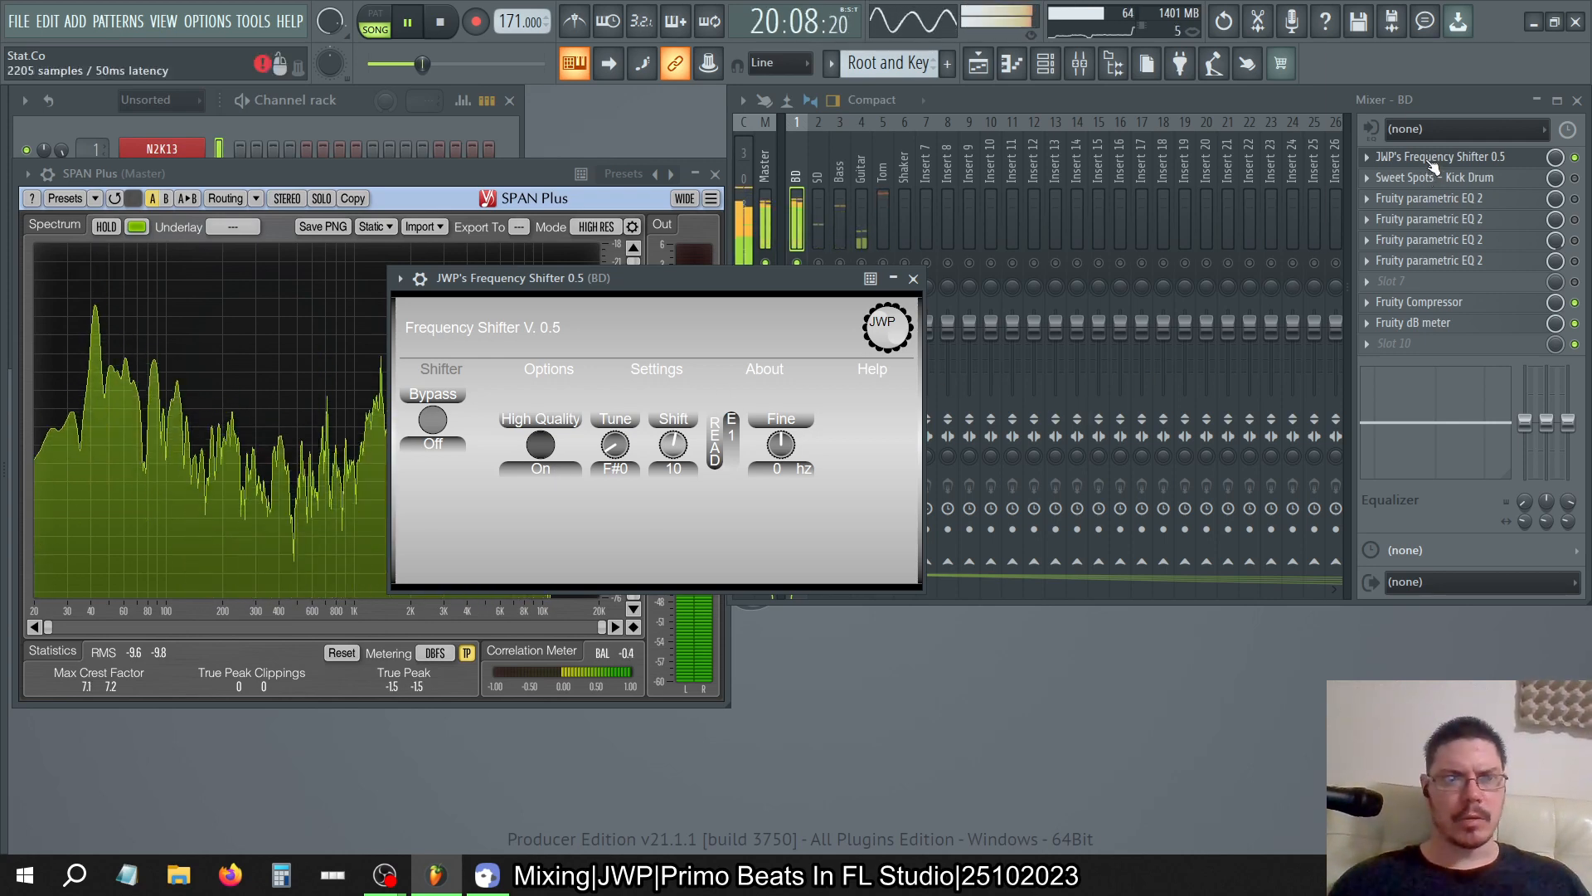
{"action": "left_click", "coordinate": [551, 468]}
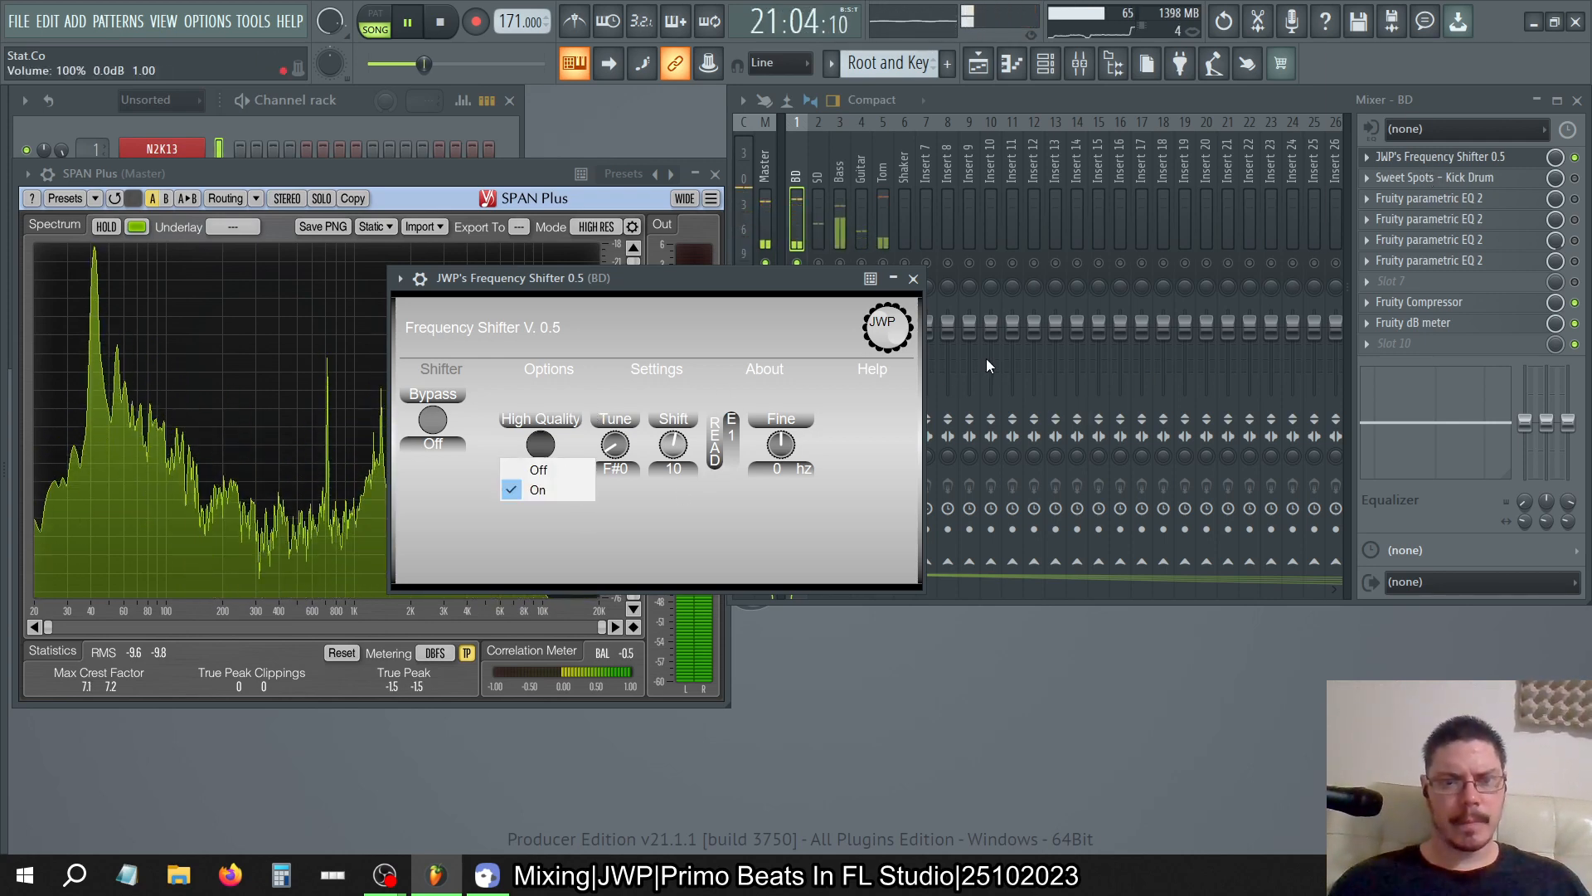
{"action": "left_click", "coordinate": [535, 466]}
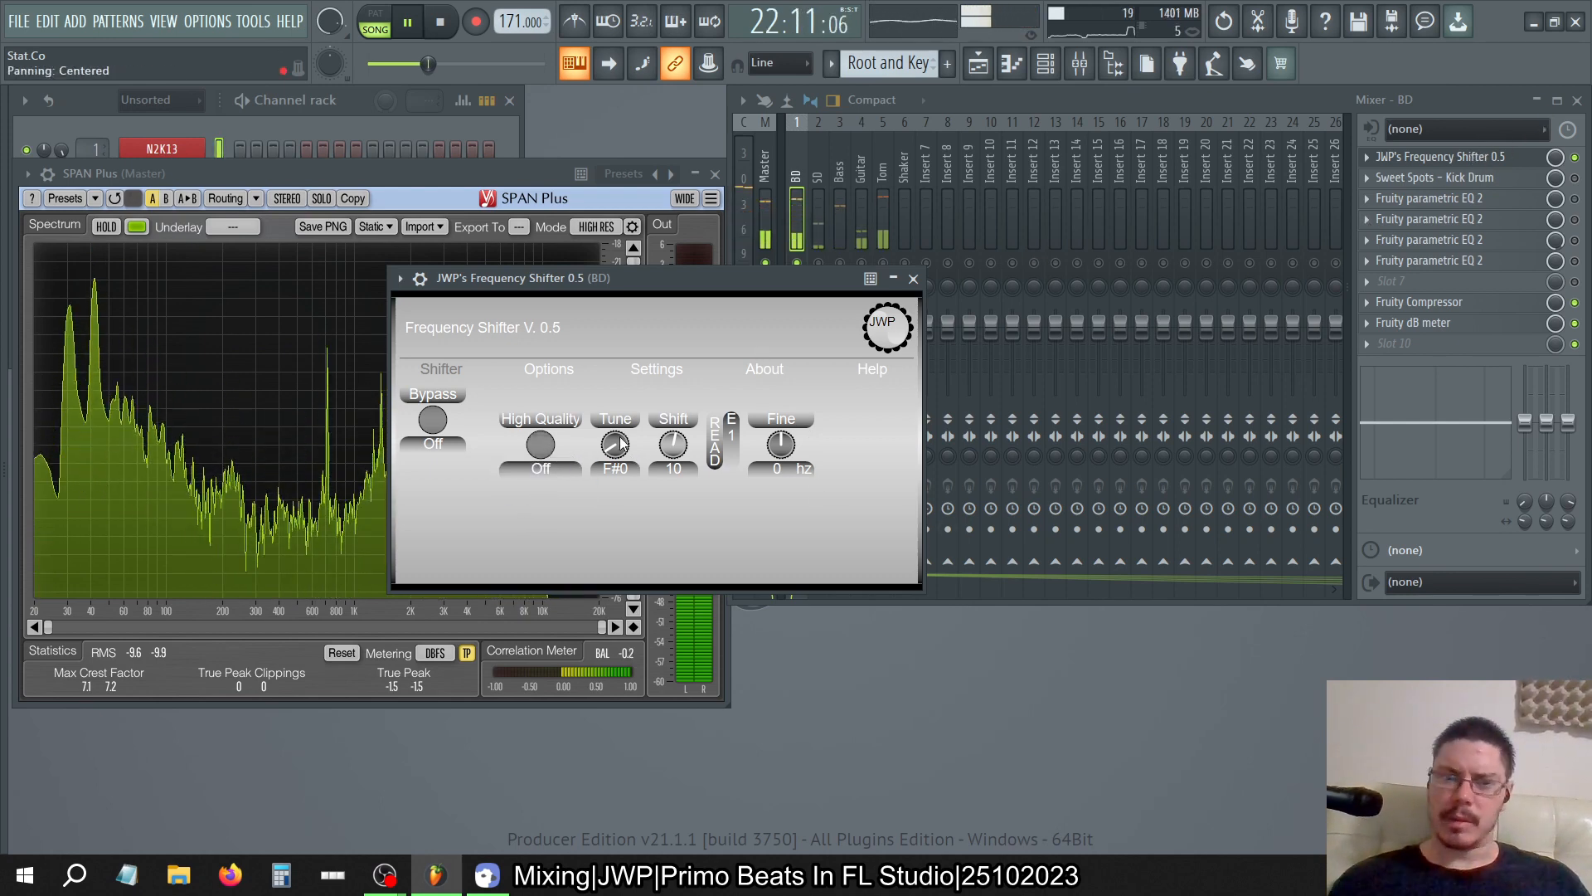
{"action": "left_click", "coordinate": [541, 445]}
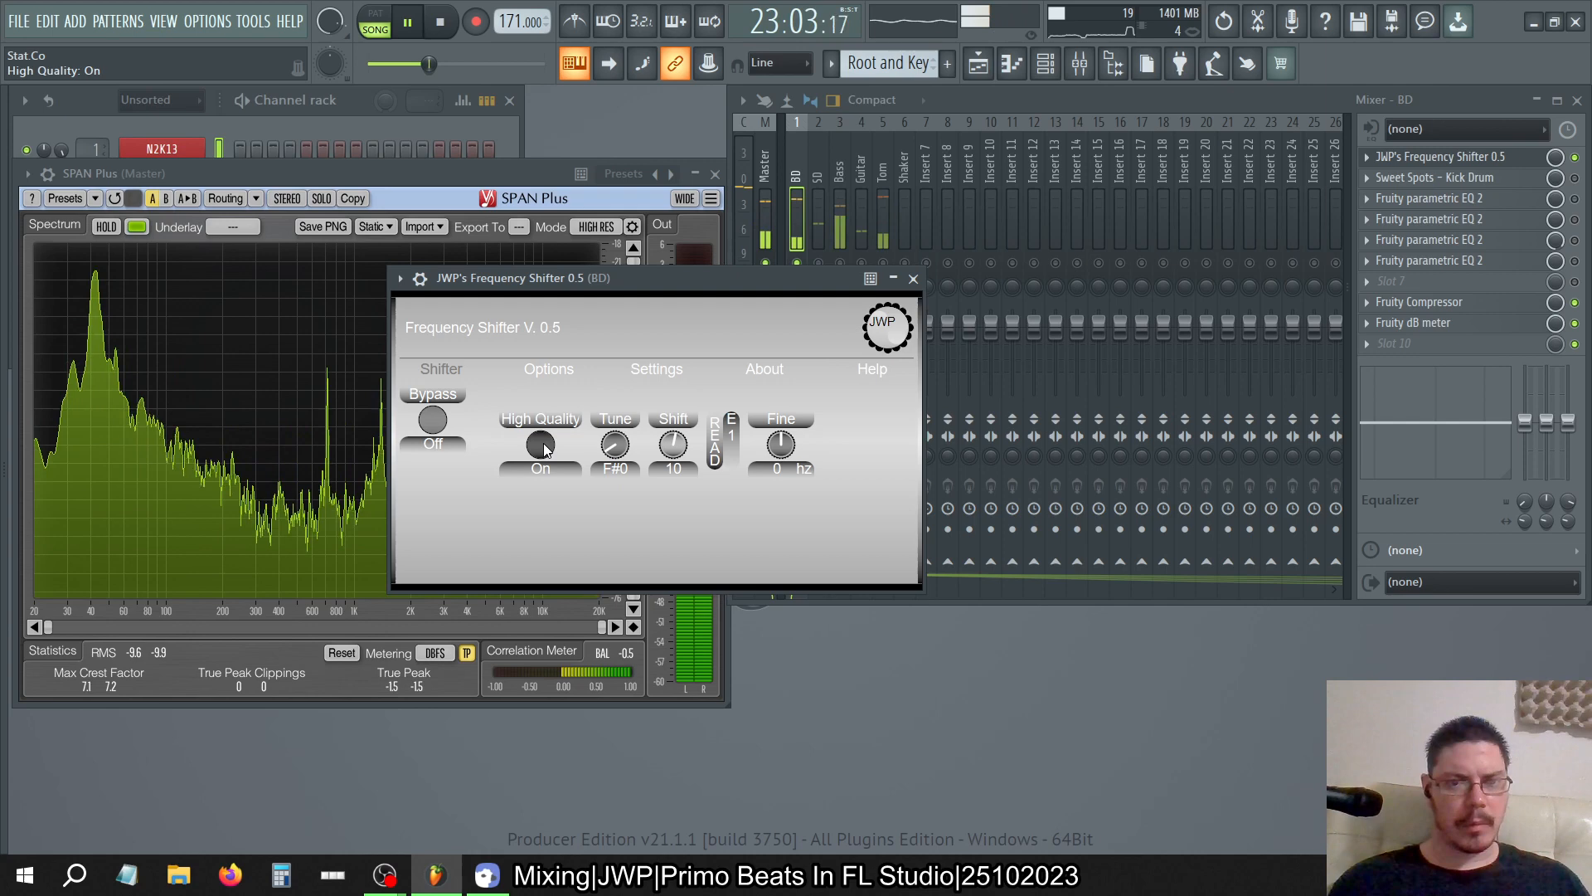
Look through the Frequency Shifter's Options, Settings, About and Help pages, stop playback, and close the plugin
{"action": "left_click", "coordinate": [545, 373]}
{"action": "left_click", "coordinate": [667, 367]}
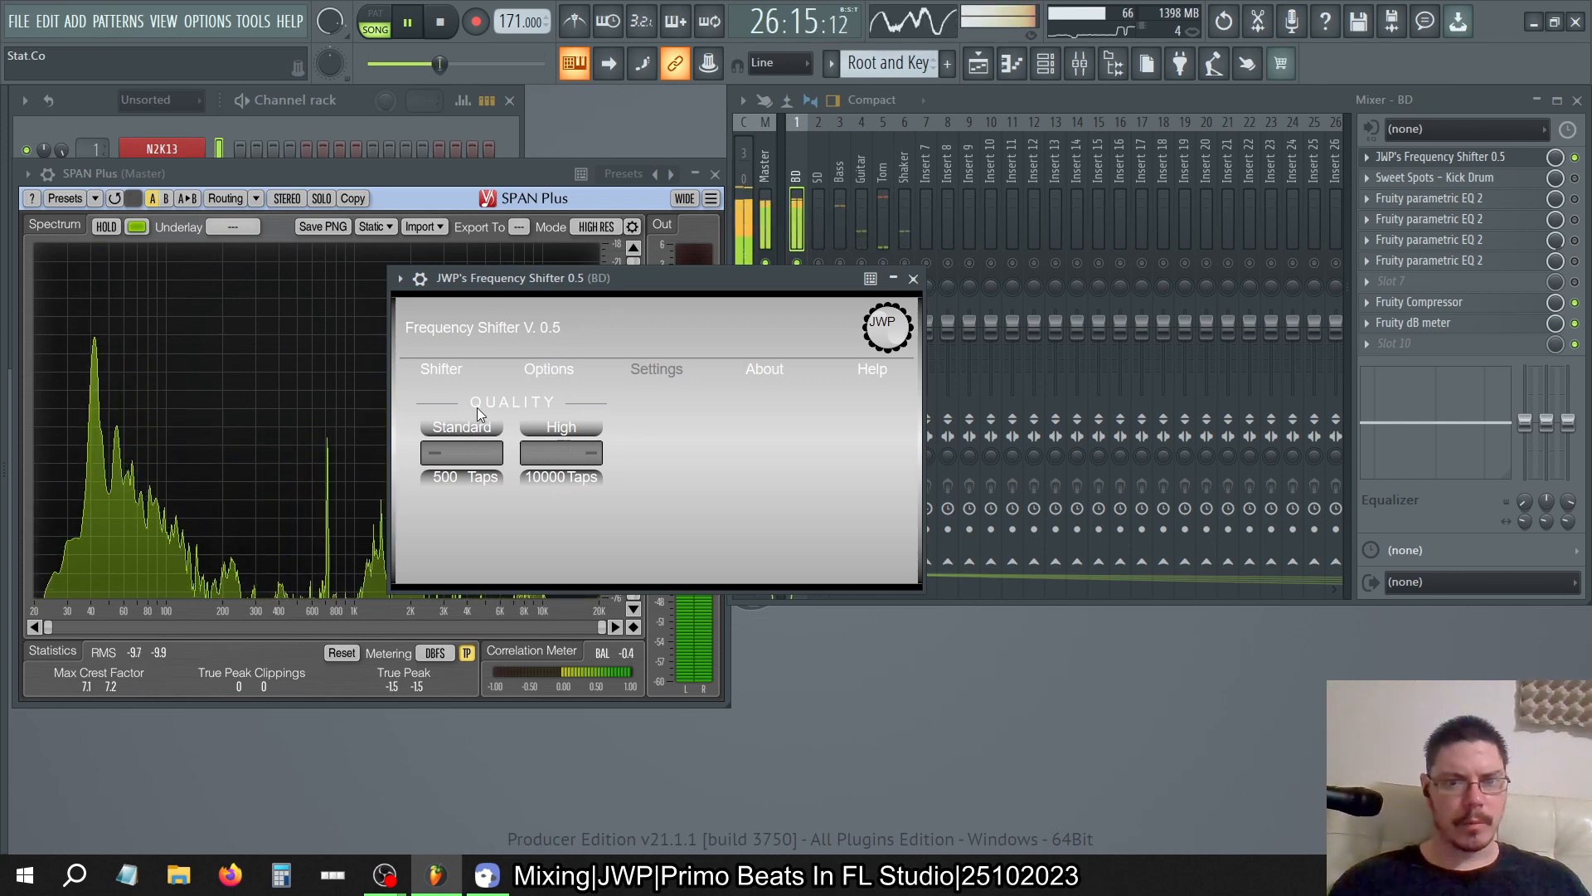
{"action": "left_click", "coordinate": [454, 369]}
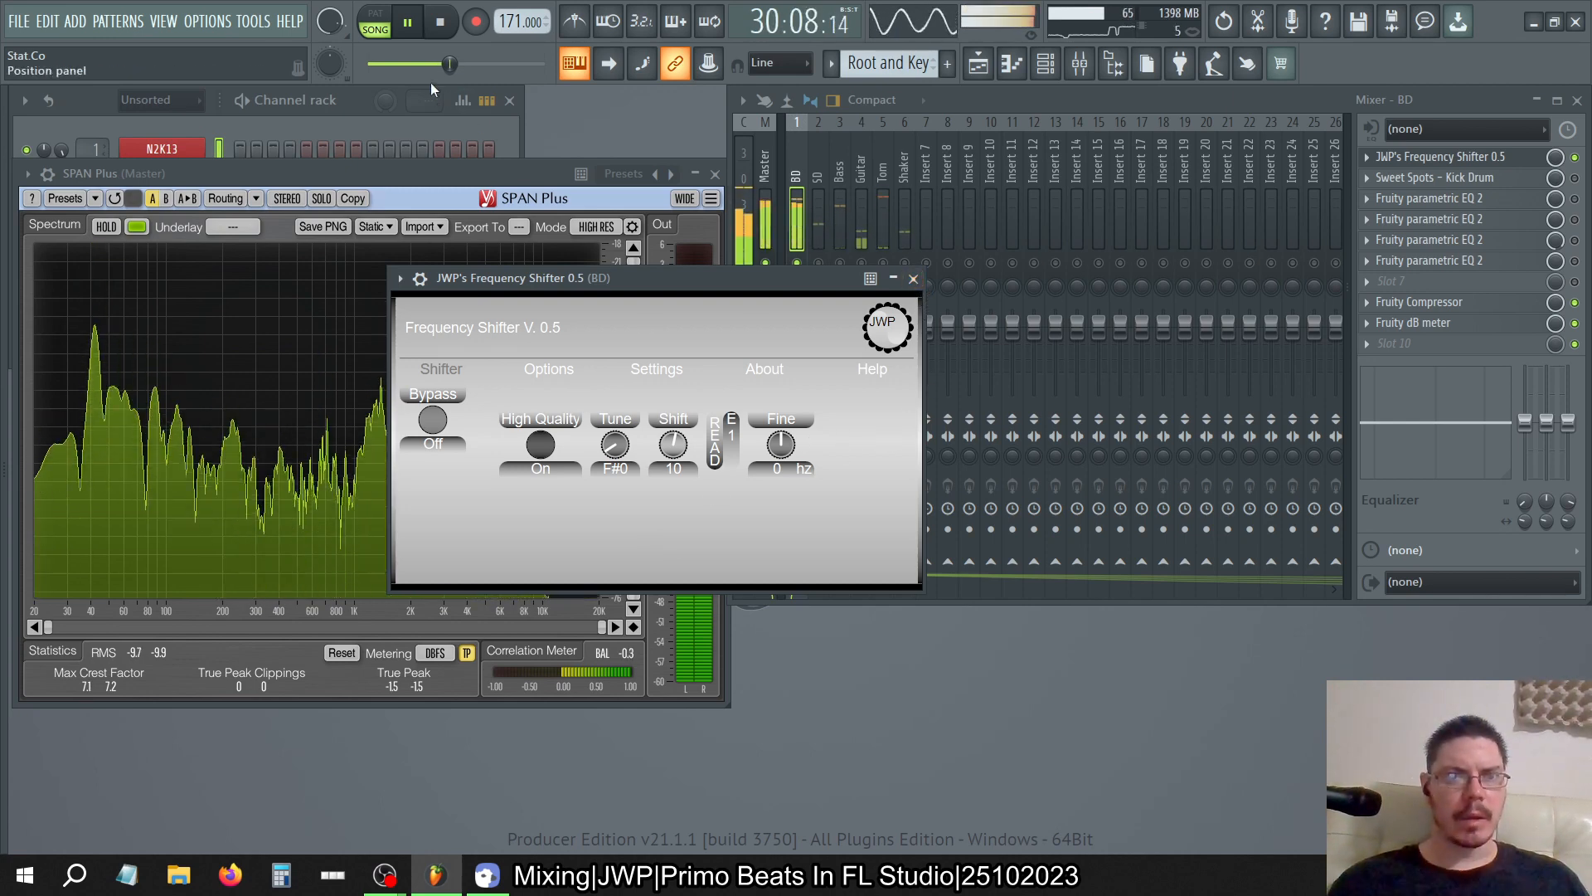
{"action": "left_click", "coordinate": [441, 22]}
{"action": "left_click", "coordinate": [549, 372]}
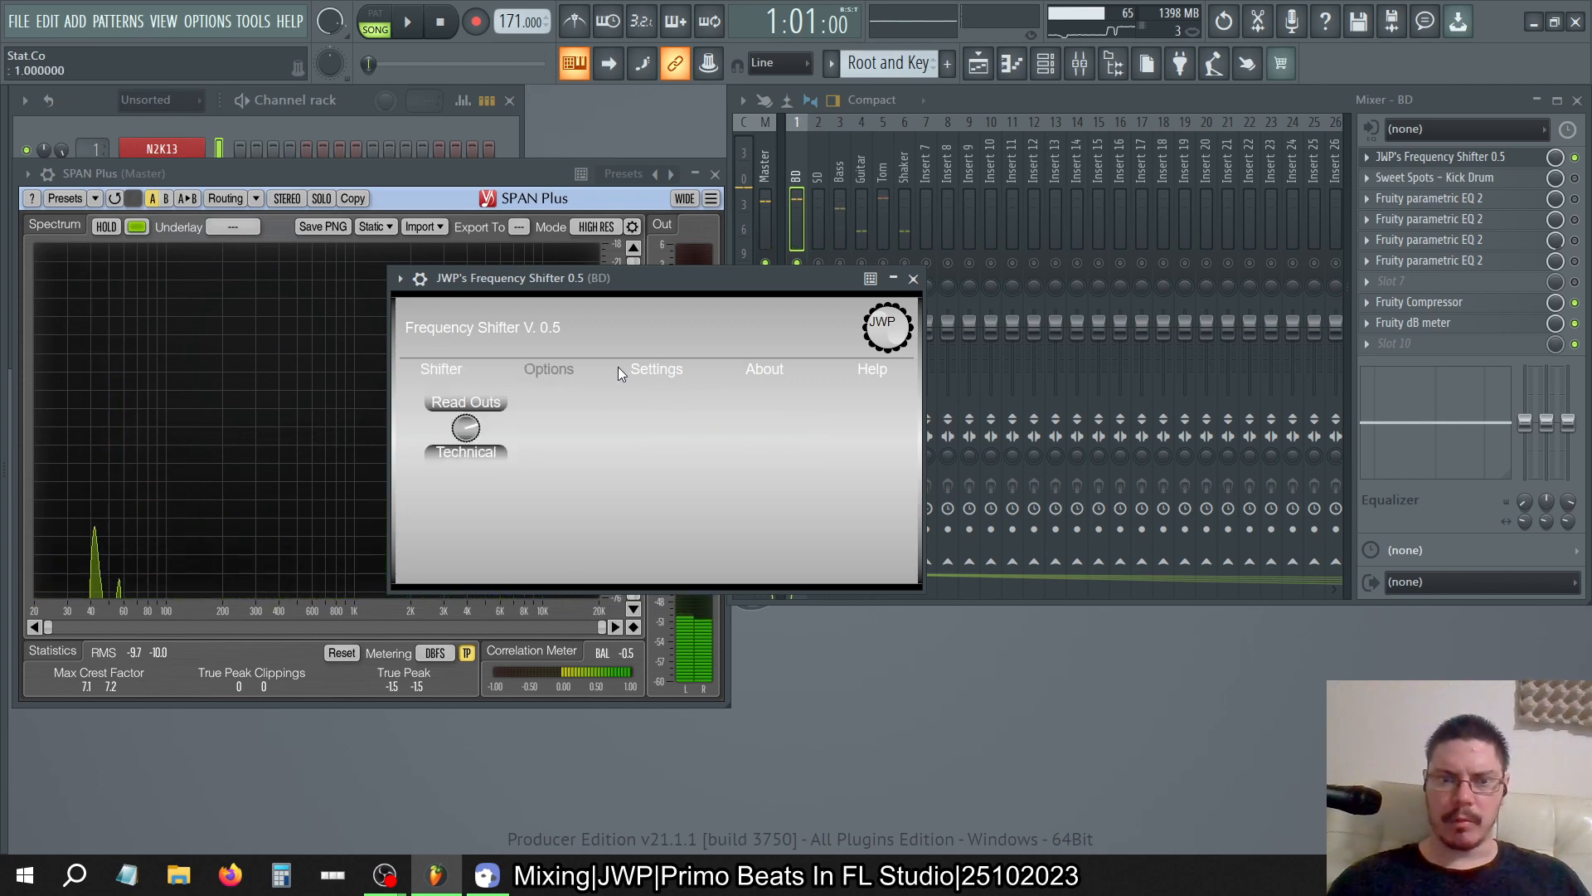
{"action": "left_click", "coordinate": [649, 366]}
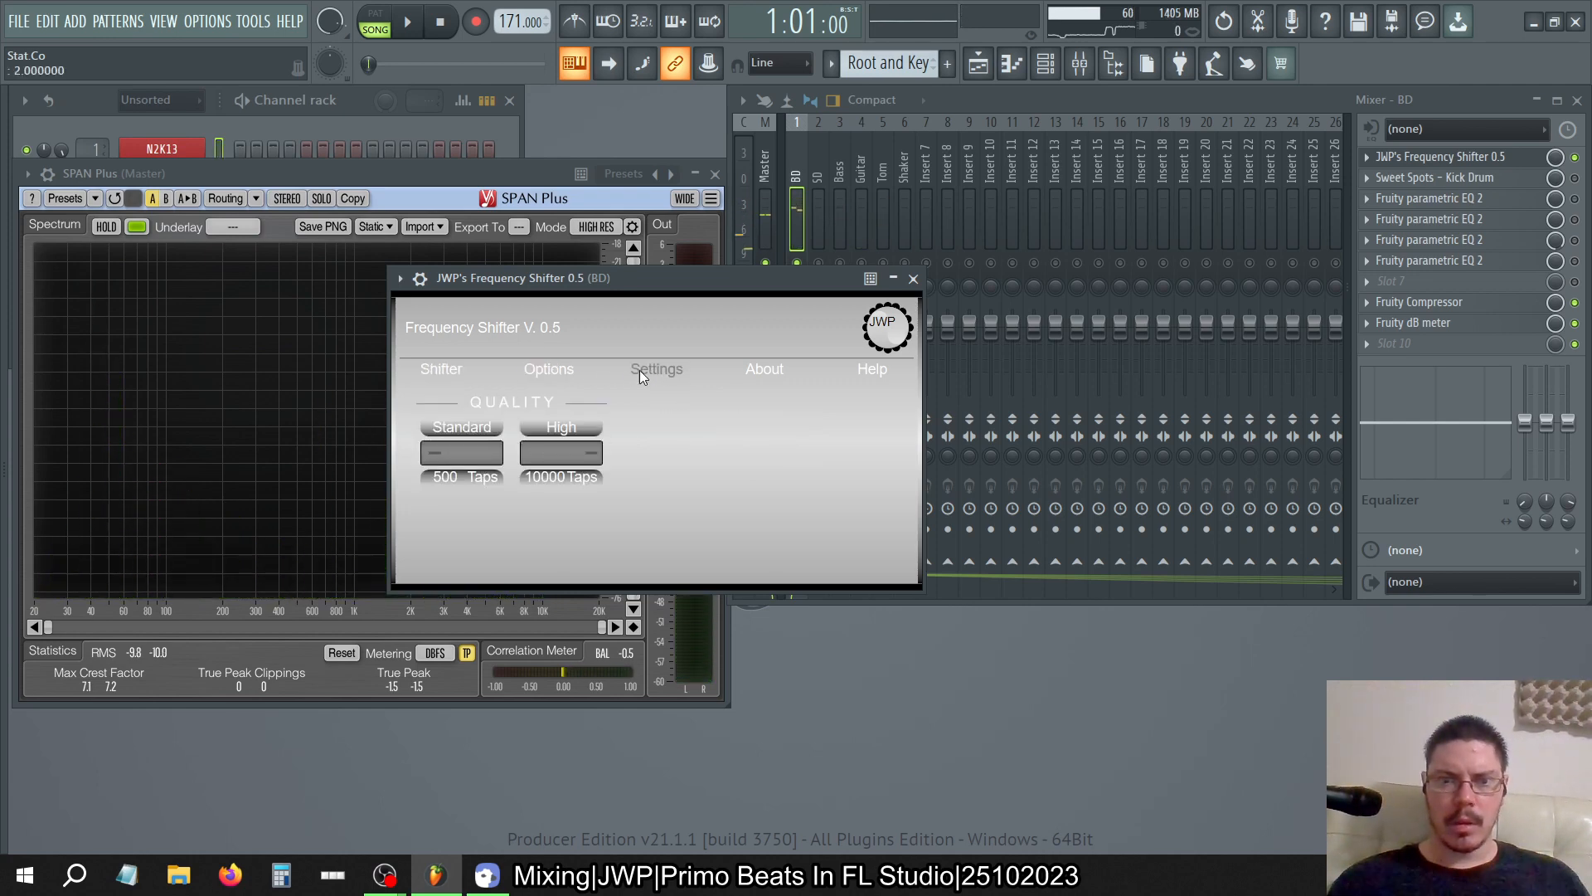
{"action": "left_click", "coordinate": [744, 375]}
{"action": "left_click", "coordinate": [866, 372]}
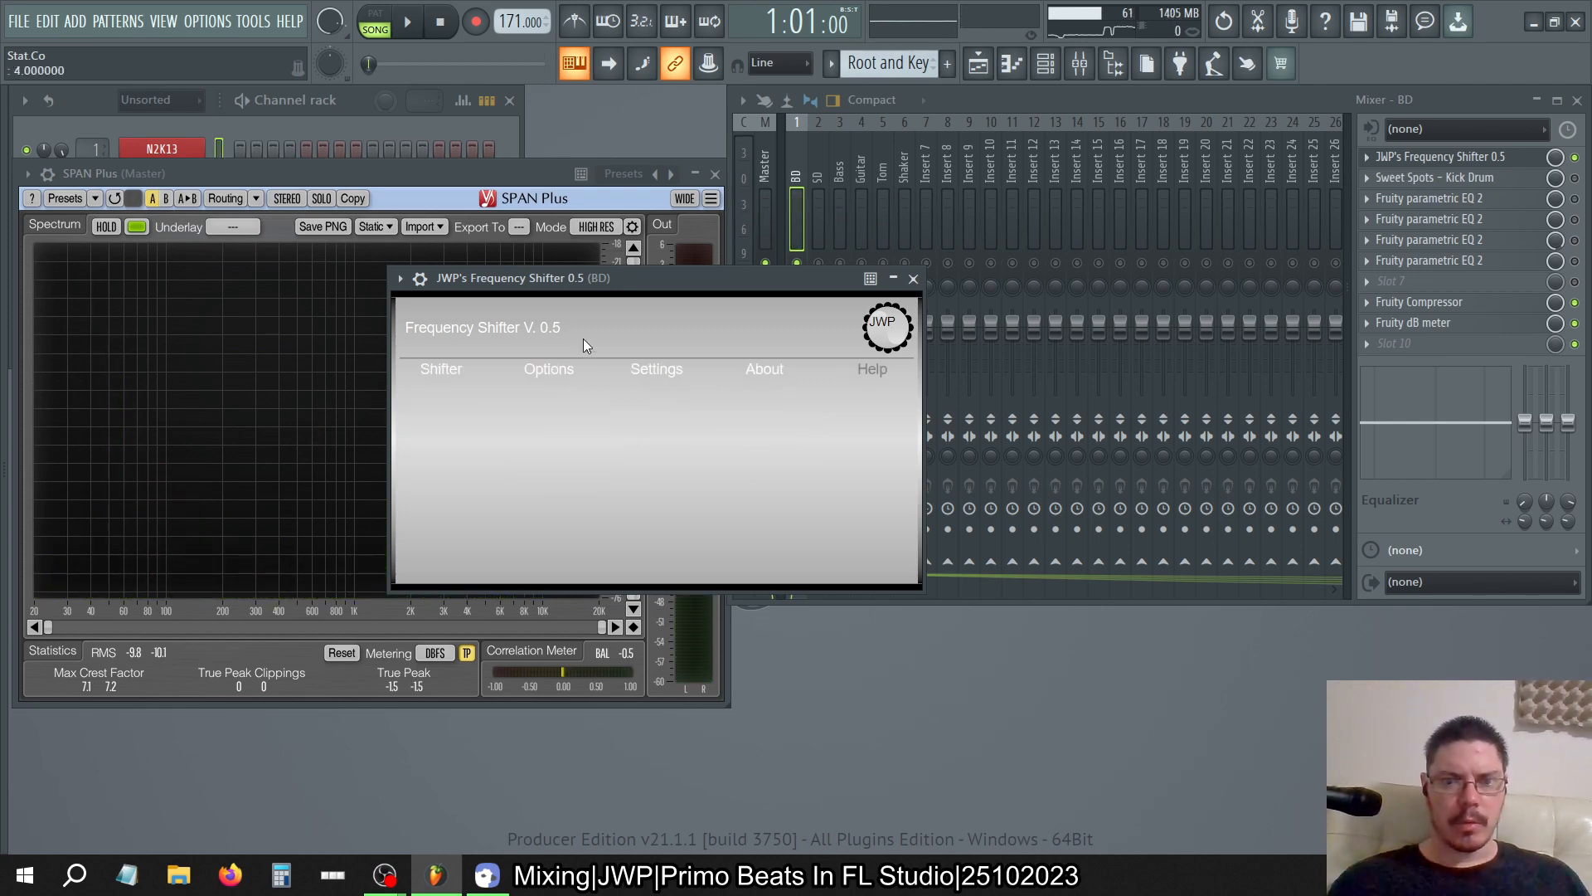
{"action": "left_click", "coordinate": [456, 363]}
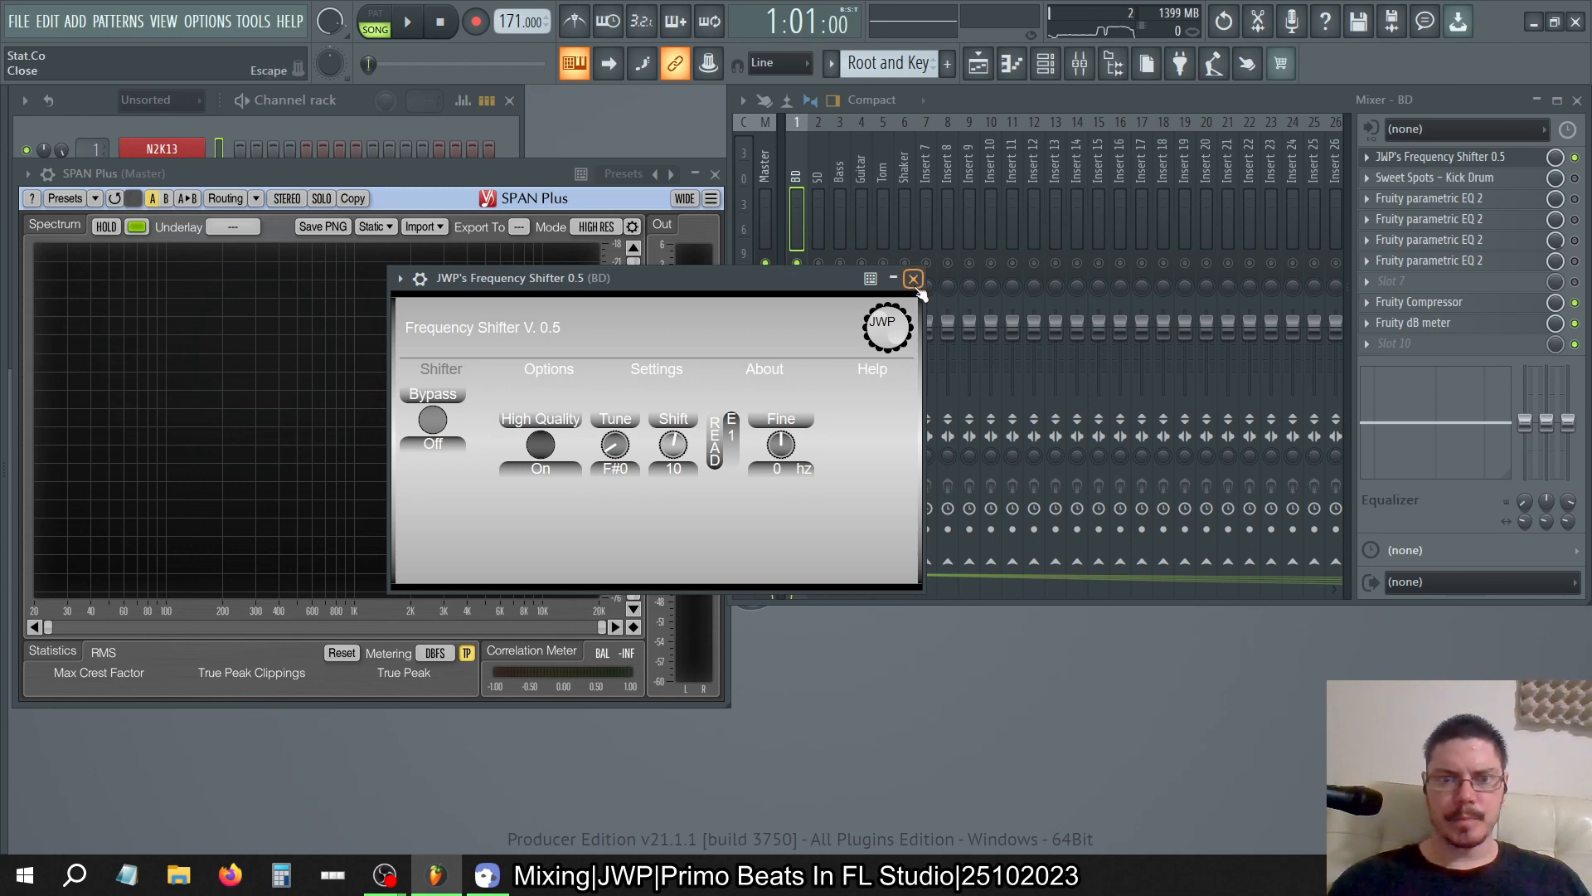
{"action": "left_click", "coordinate": [913, 280]}
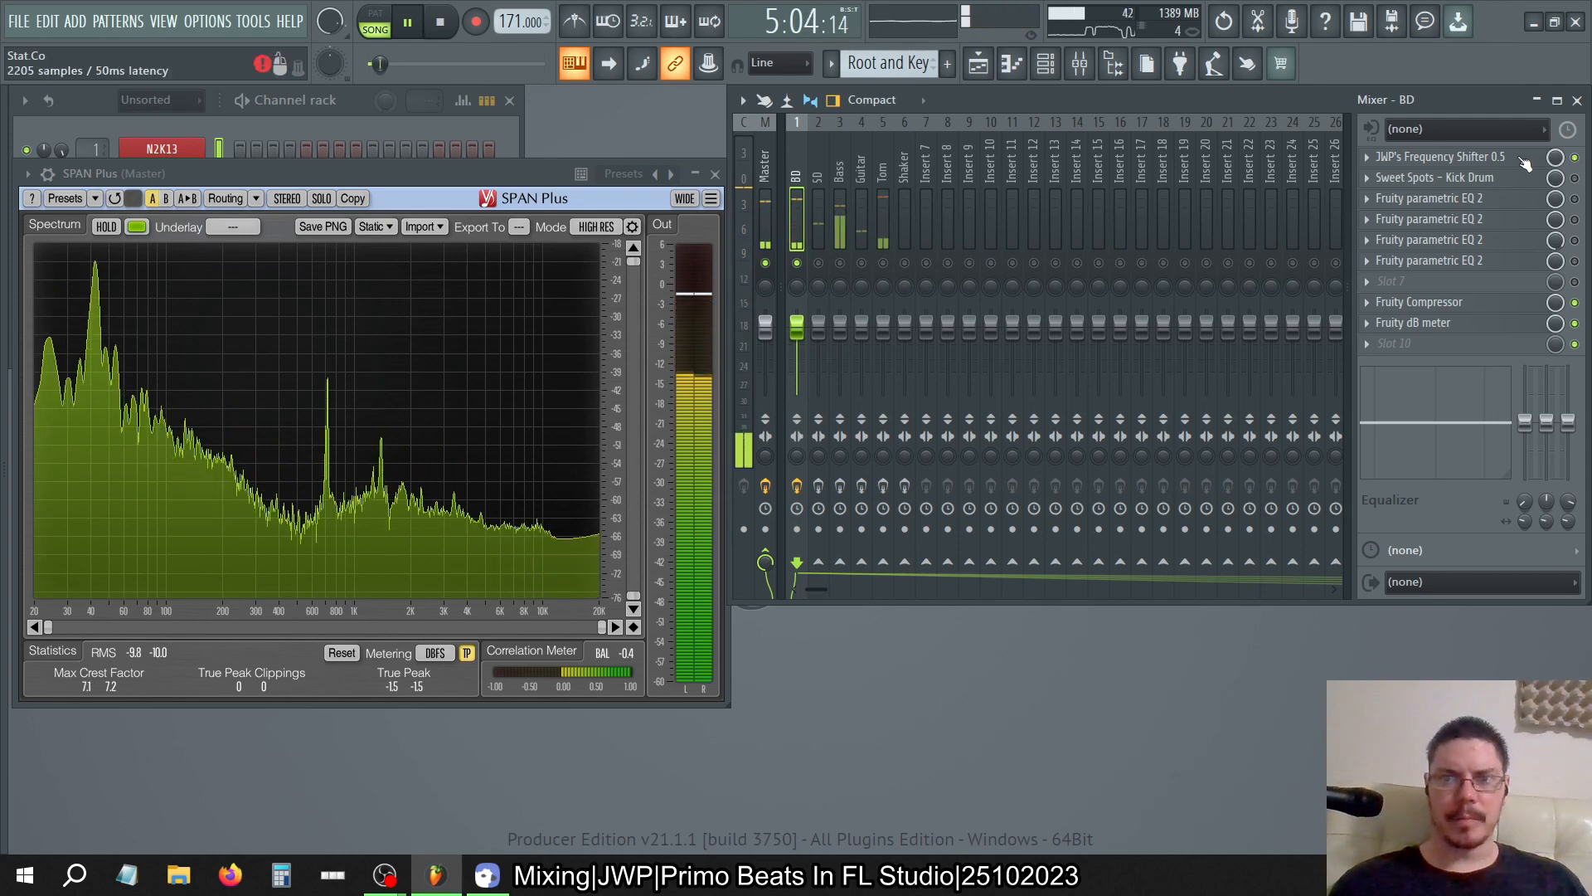
Reopen the BD track's Frequency Shifter, switch High Quality off and back on for comparison, and close the plugin
{"action": "left_click", "coordinate": [1528, 157]}
{"action": "left_click", "coordinate": [540, 444]}
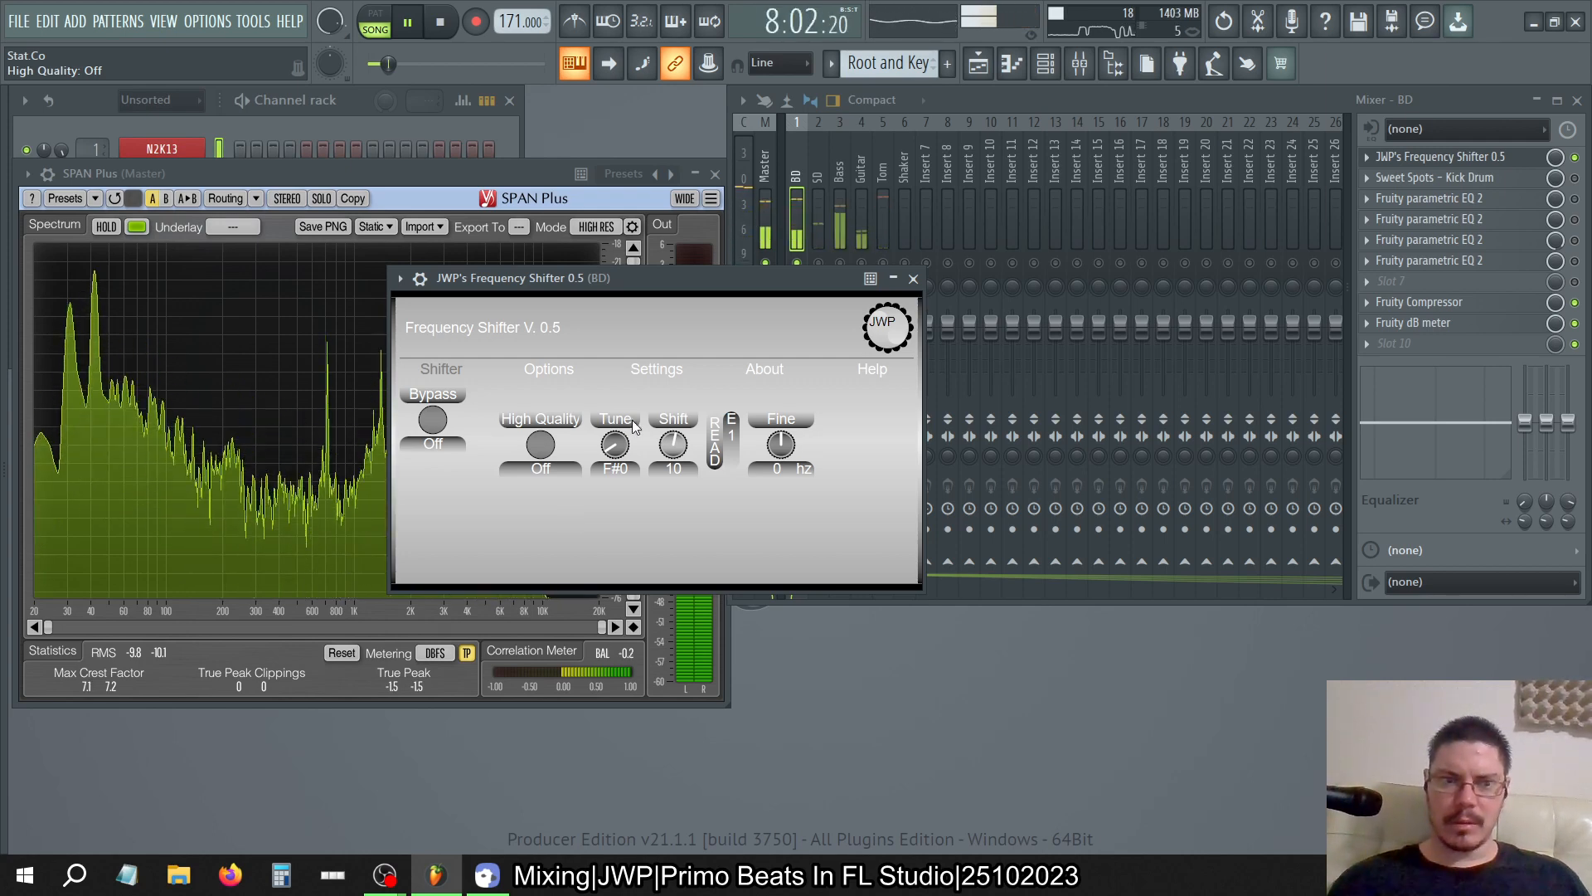
{"action": "left_click", "coordinate": [540, 445]}
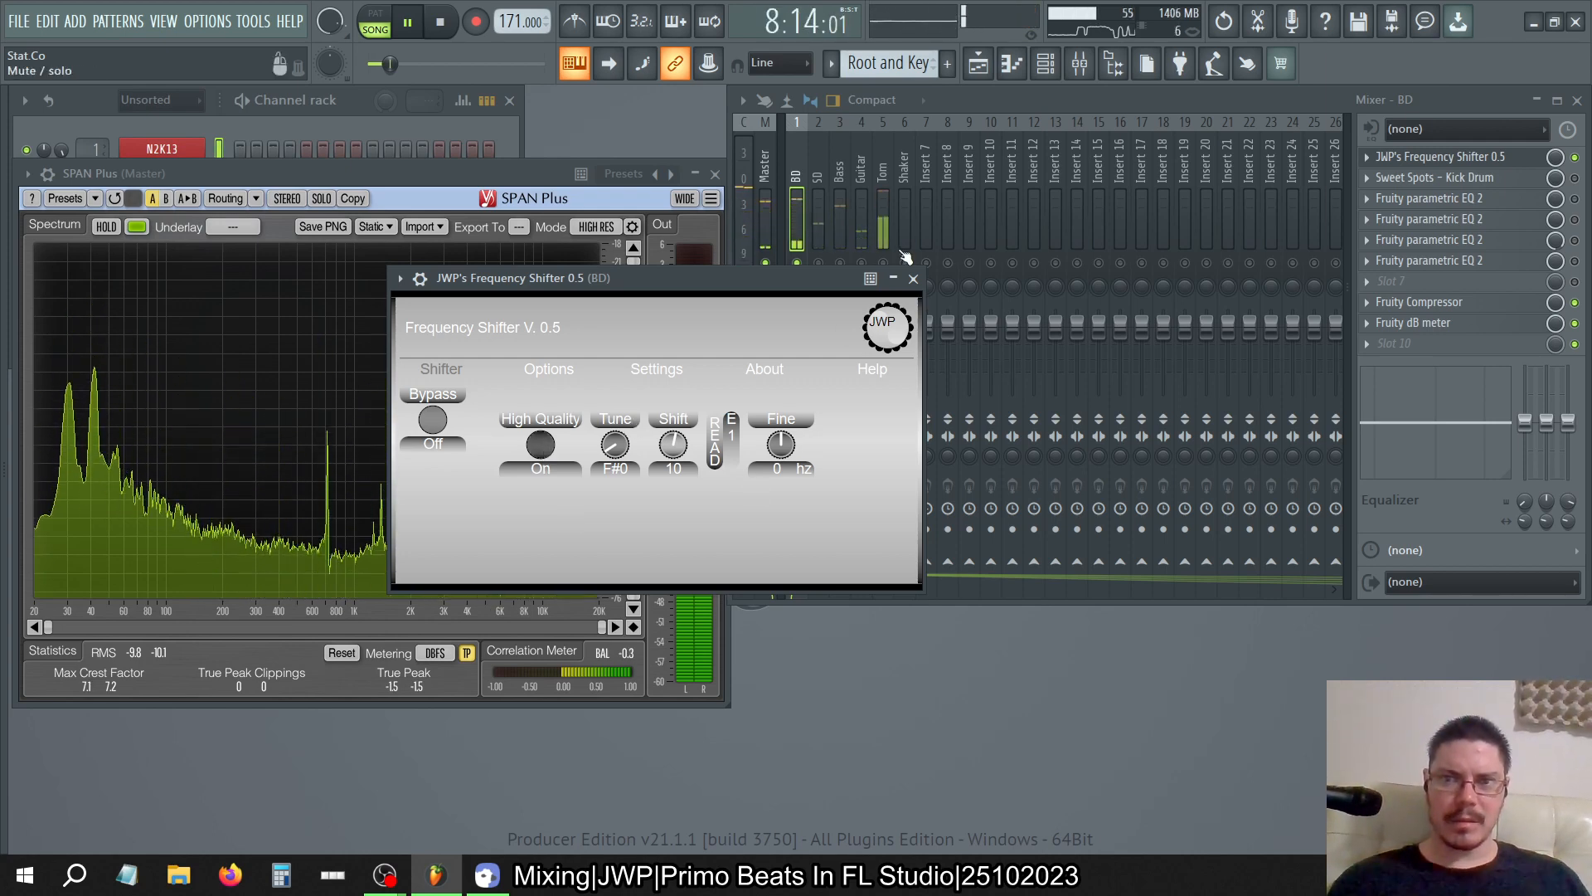
{"action": "left_click", "coordinate": [913, 278]}
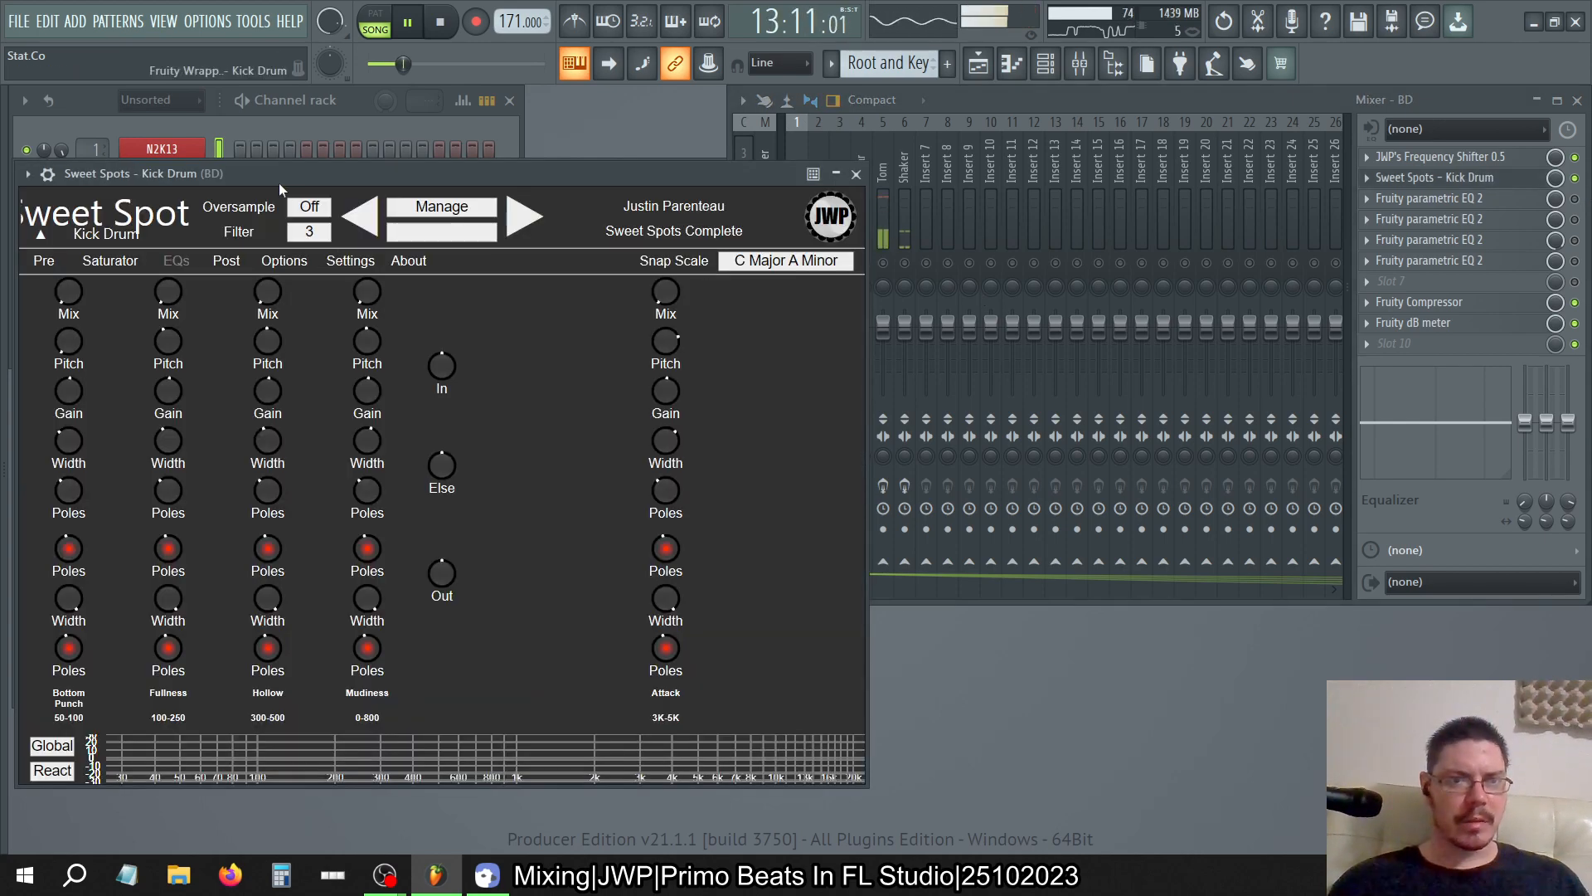
In Sweet Spots - Kick Drum, lower both red Poles controls of the Bottom Punch band to minimum and raise its Mix to maximum
{"action": "left_click_drag", "start_coordinate": [280, 184], "coordinate": [808, 163]}
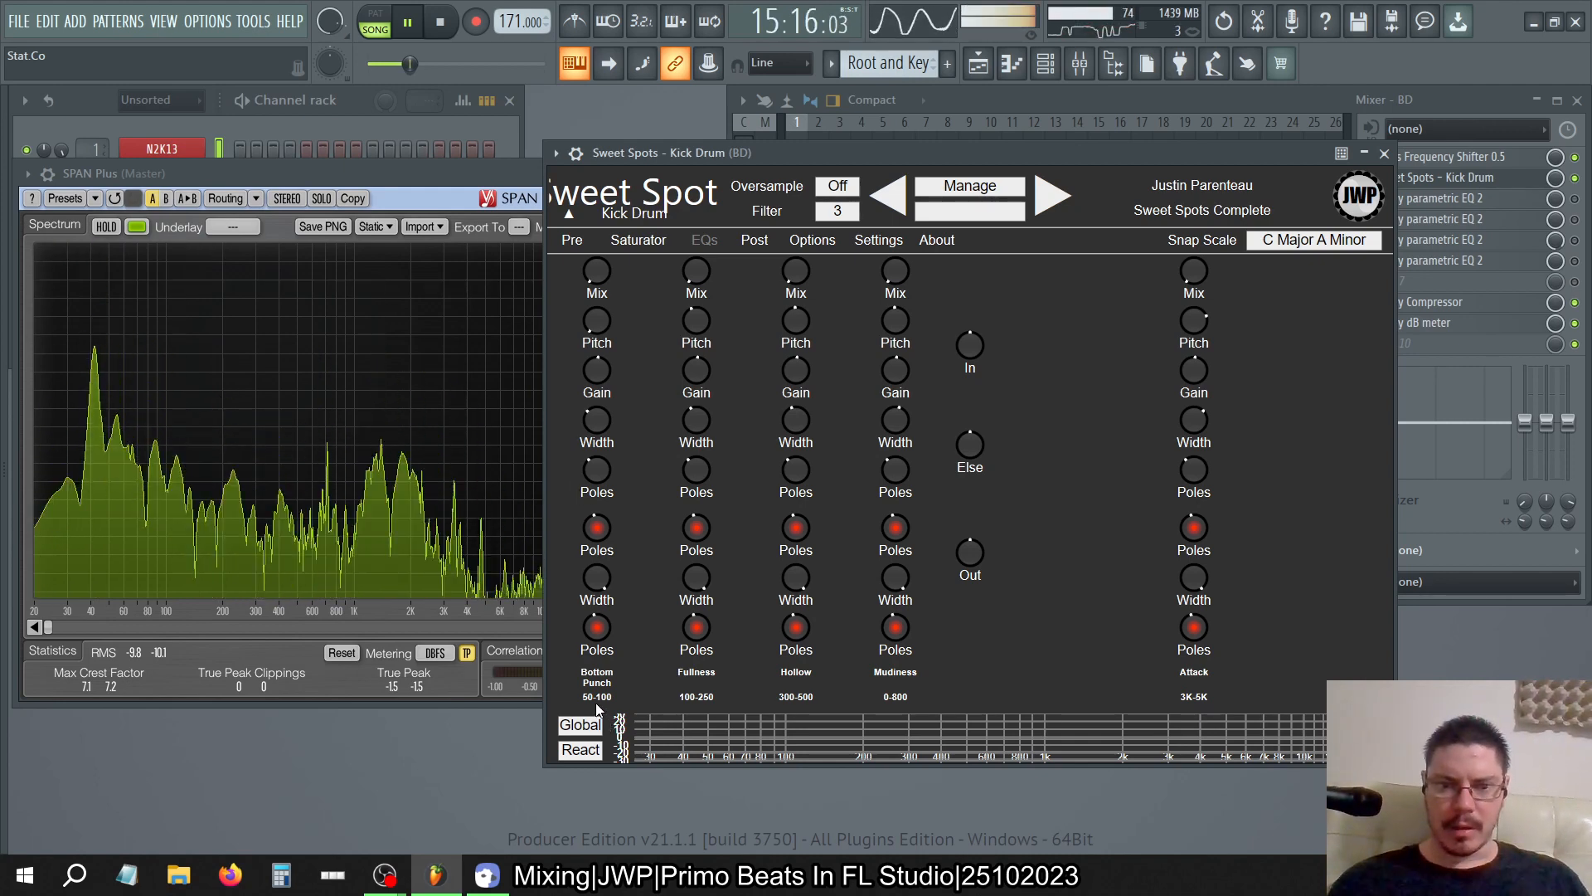
{"action": "left_click_drag", "start_coordinate": [607, 632], "coordinate": [603, 686]}
{"action": "left_click_drag", "start_coordinate": [596, 534], "coordinate": [589, 592]}
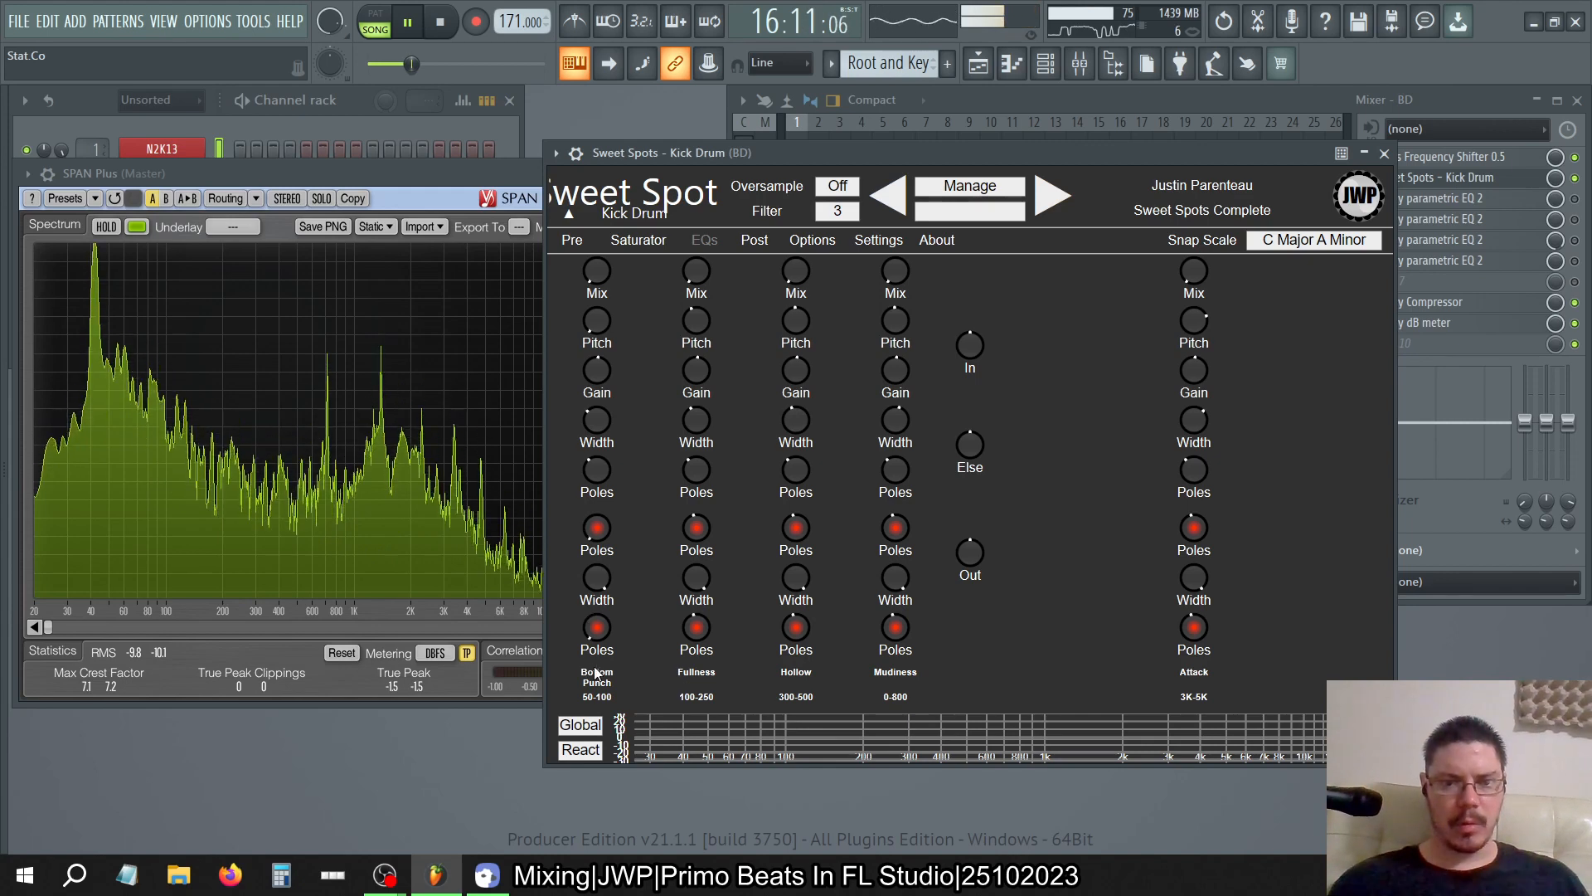
{"action": "left_click_drag", "start_coordinate": [595, 280], "coordinate": [585, 92]}
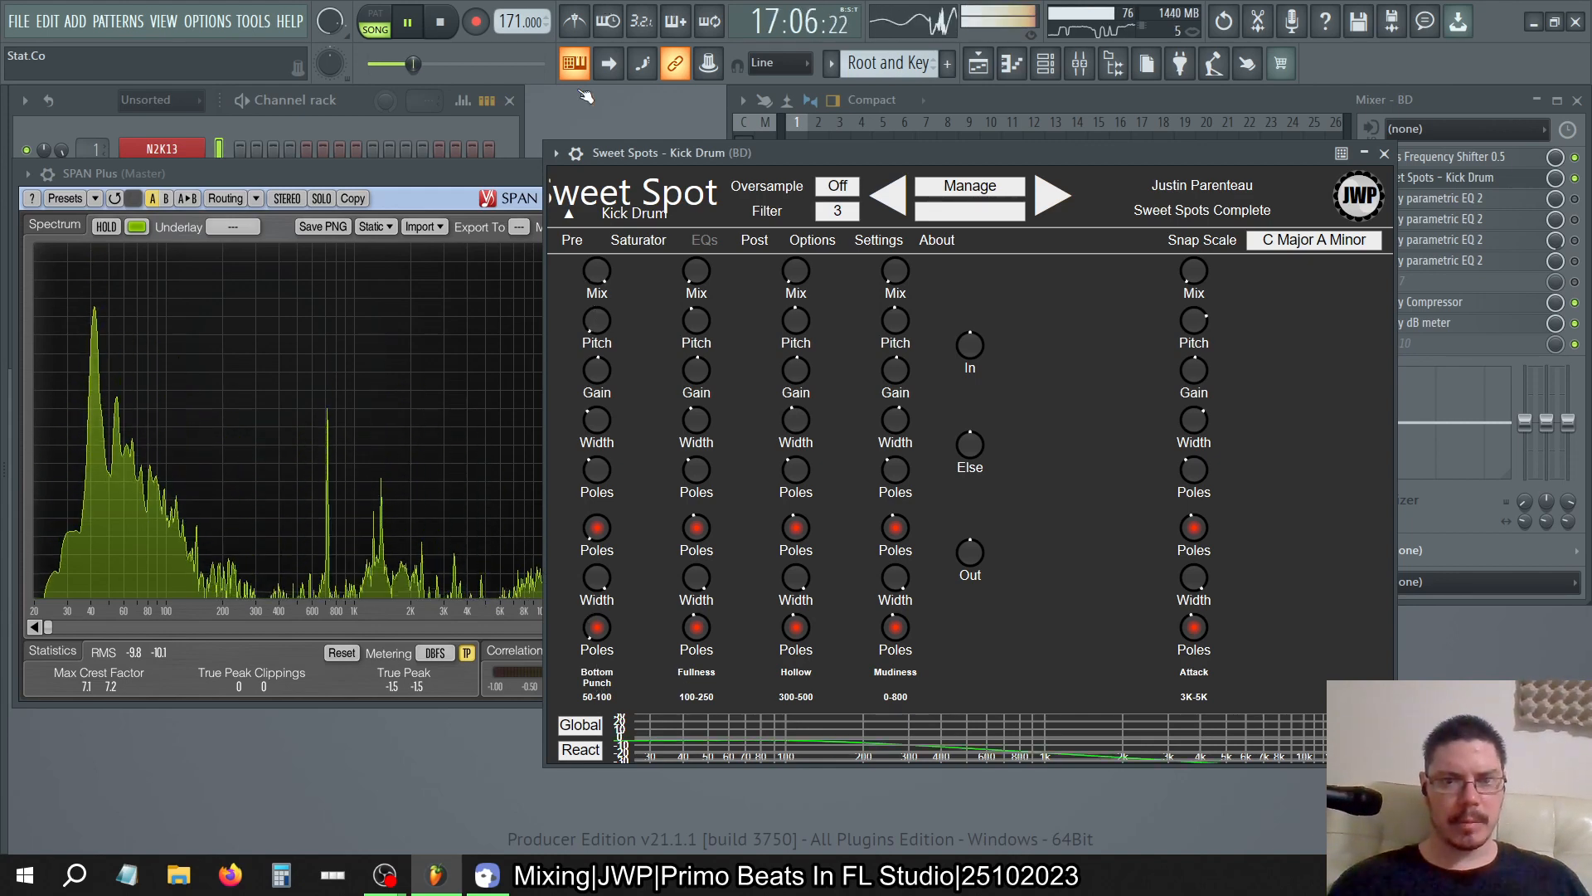
Set the Bottom Punch band's Pitch to display notes, snap to Harmonics, and use E1
{"action": "left_click", "coordinate": [595, 345]}
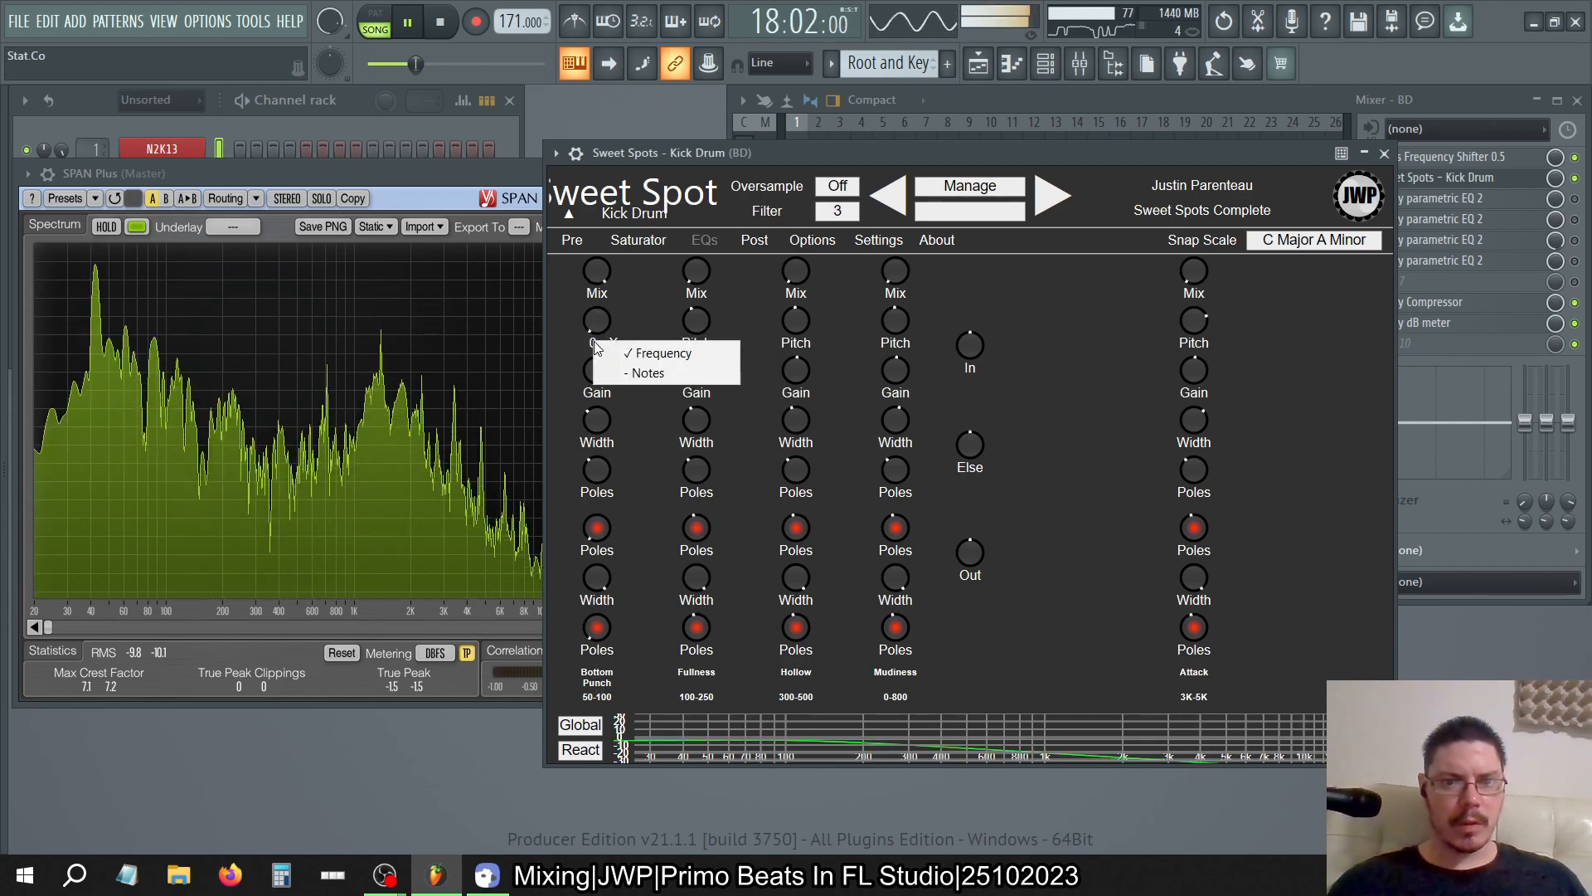
{"action": "left_click", "coordinate": [636, 375]}
{"action": "left_click", "coordinate": [602, 333]}
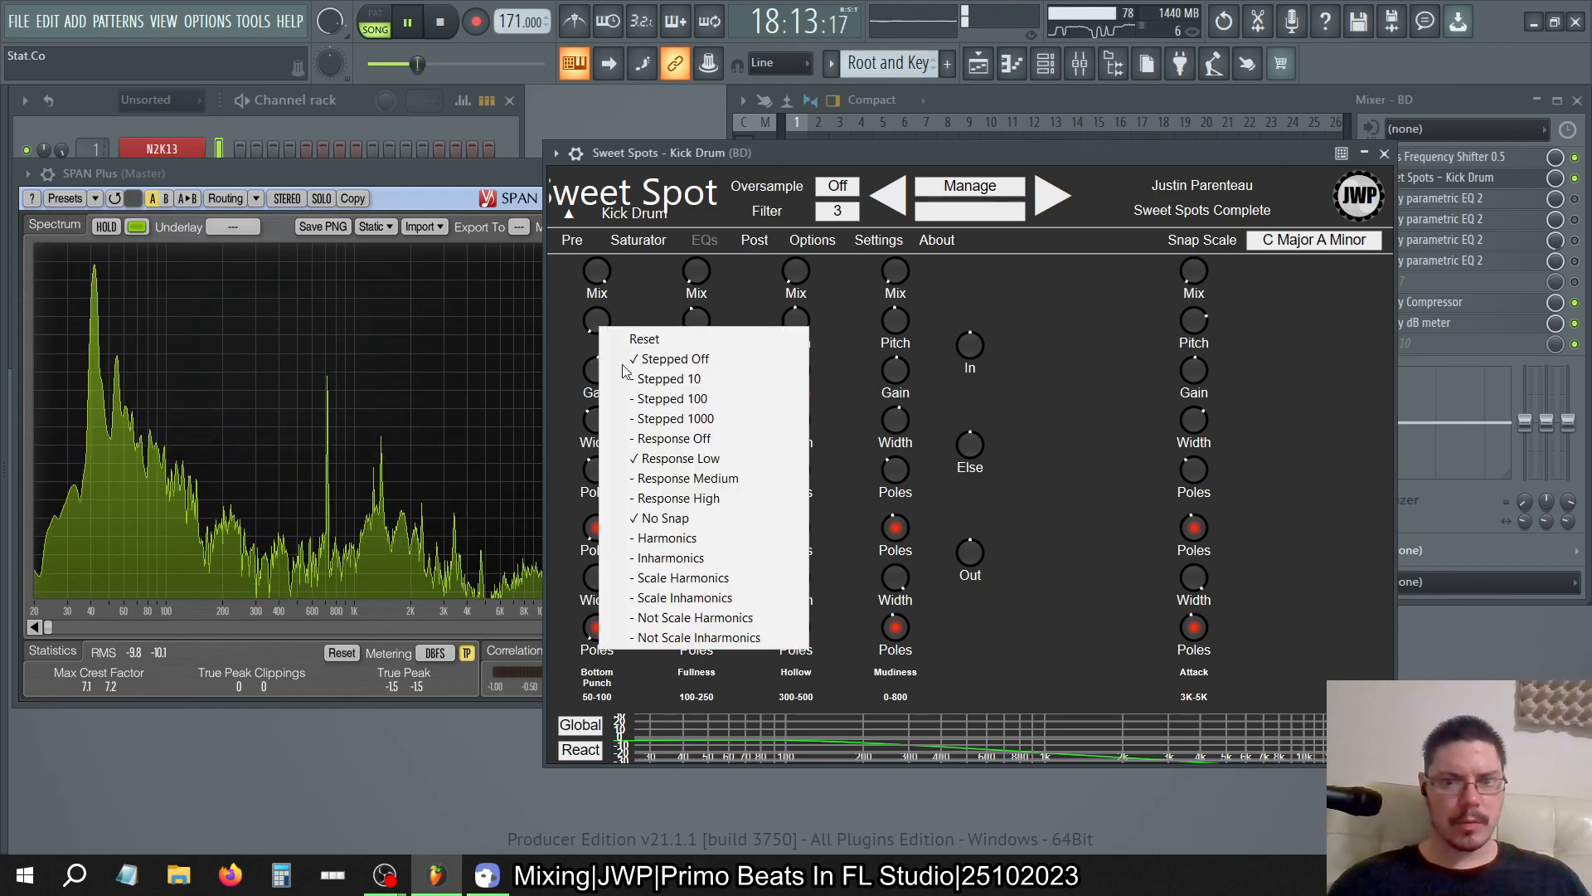
{"action": "left_click", "coordinate": [669, 538]}
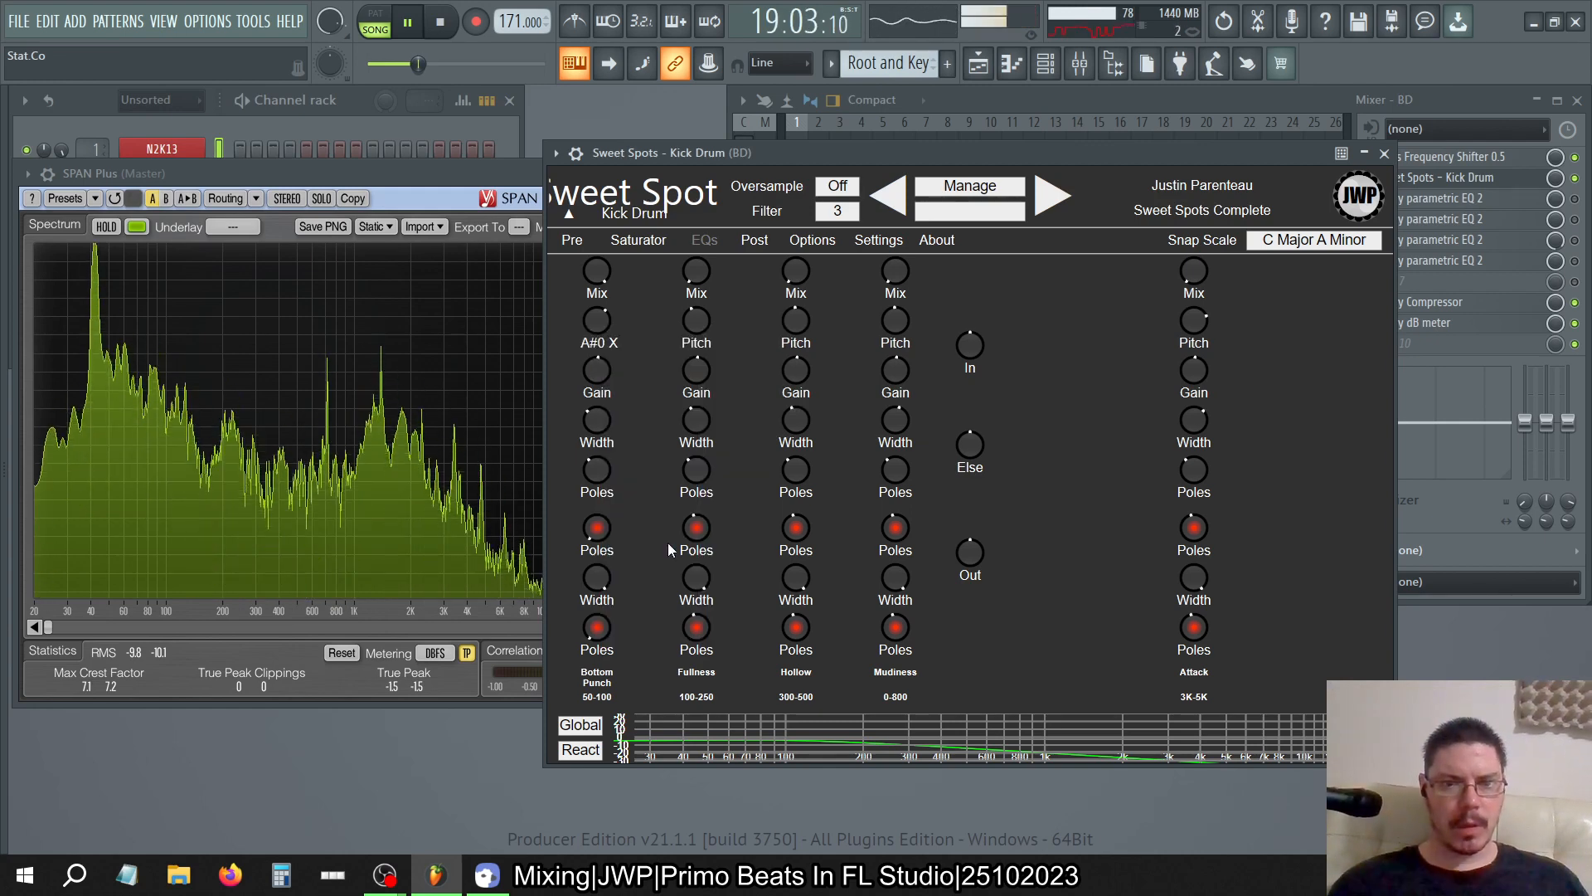
{"action": "left_click", "coordinate": [589, 345]}
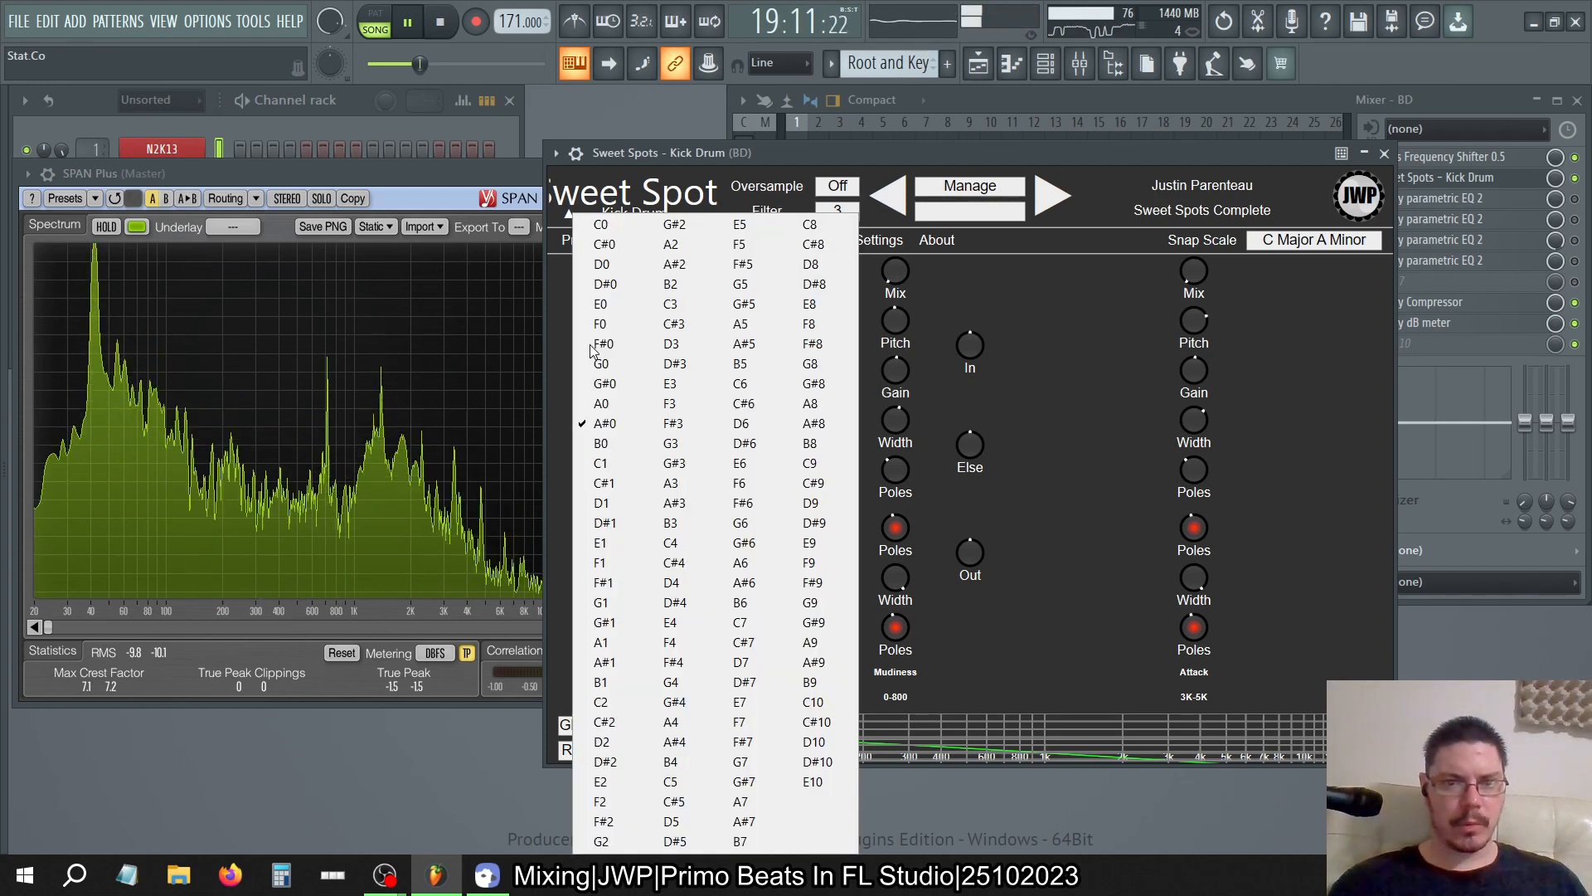
{"action": "left_click", "coordinate": [603, 543]}
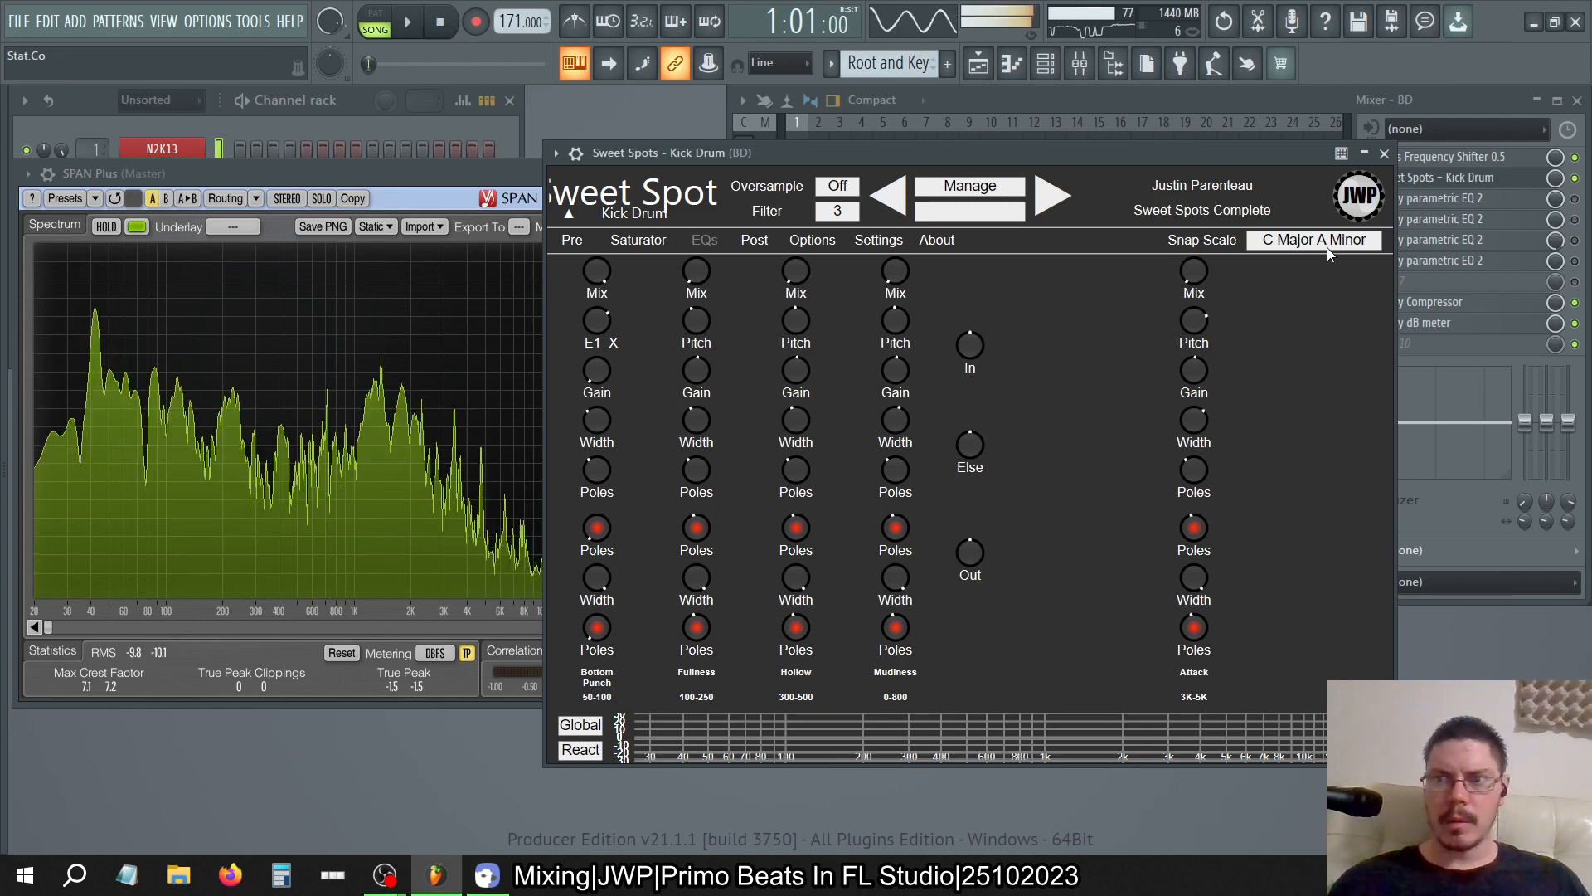
Check the BD track in the mixer, return to Sweet Spots - Kick Drum, and stop playback
{"action": "left_click", "coordinate": [1441, 88]}
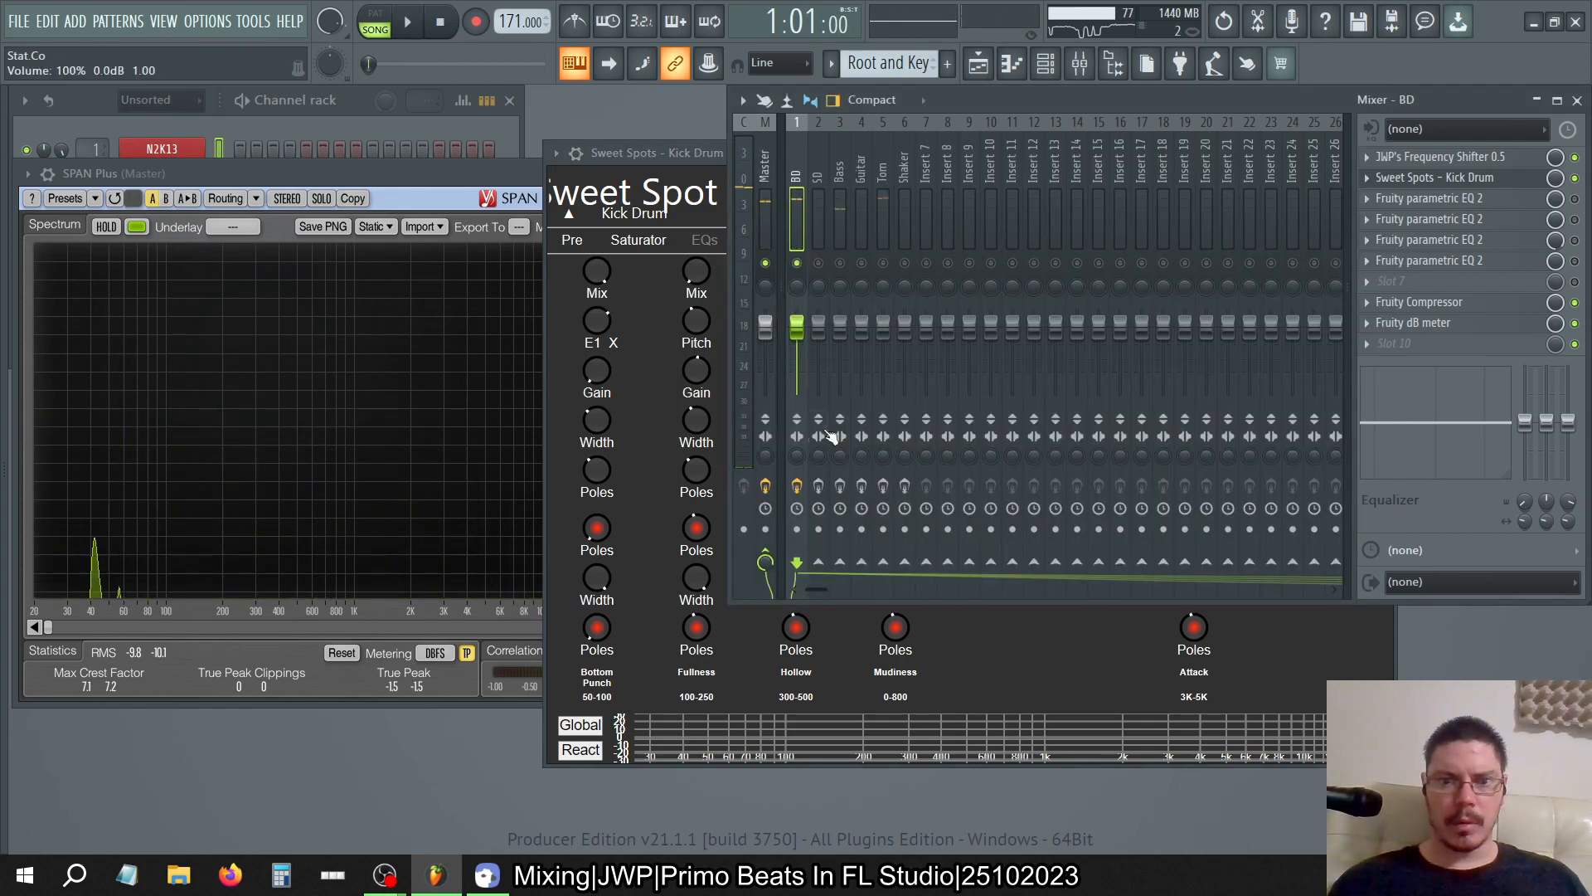
{"action": "left_click", "coordinate": [711, 155]}
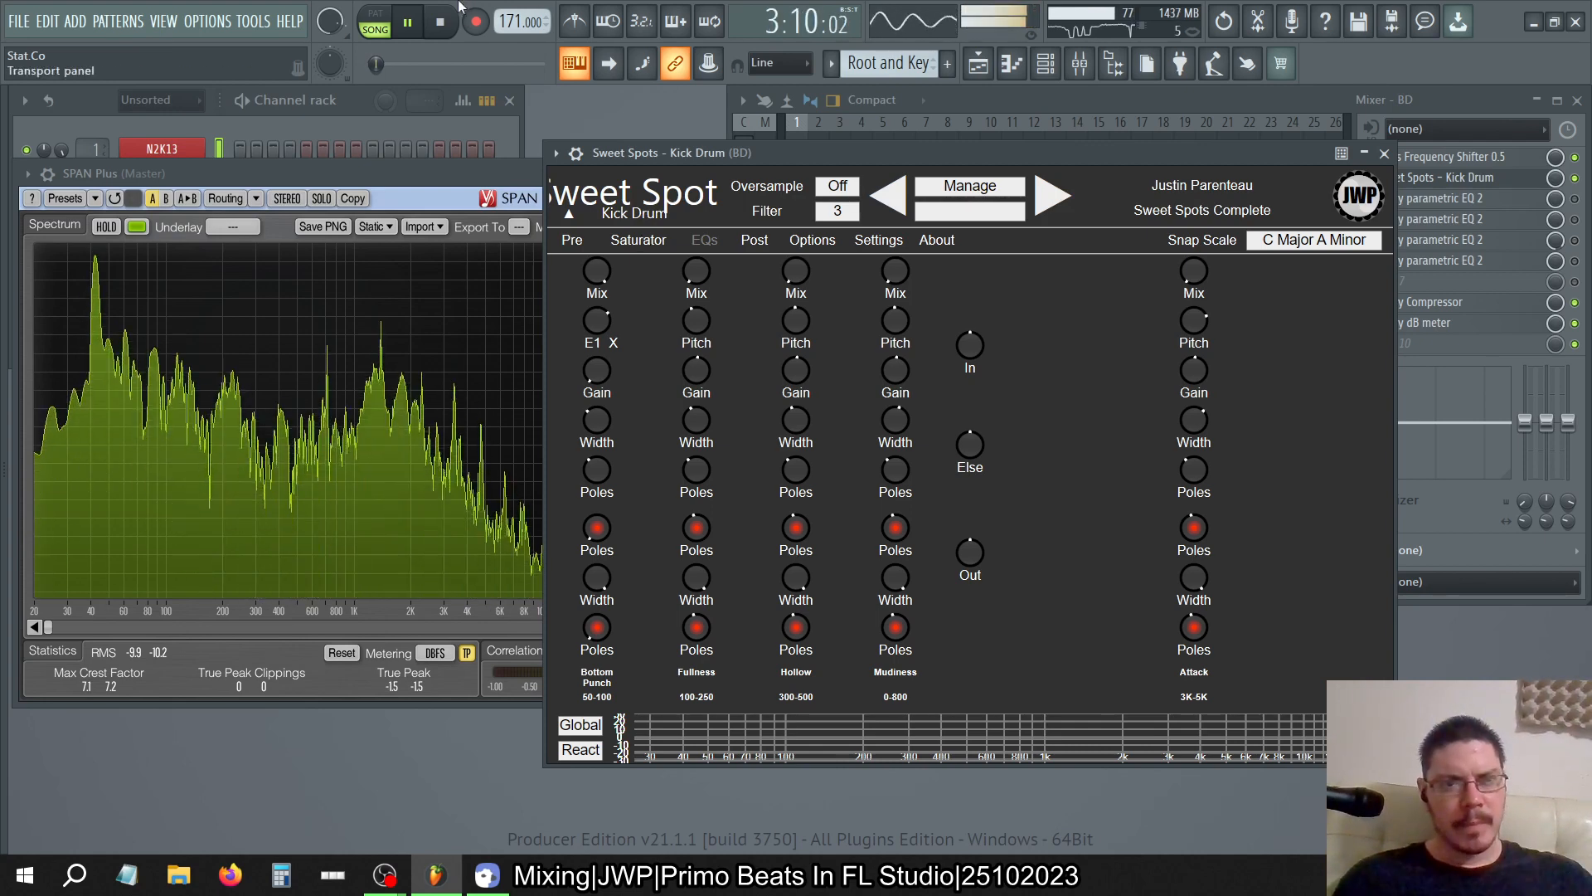
{"action": "key", "text": "space"}
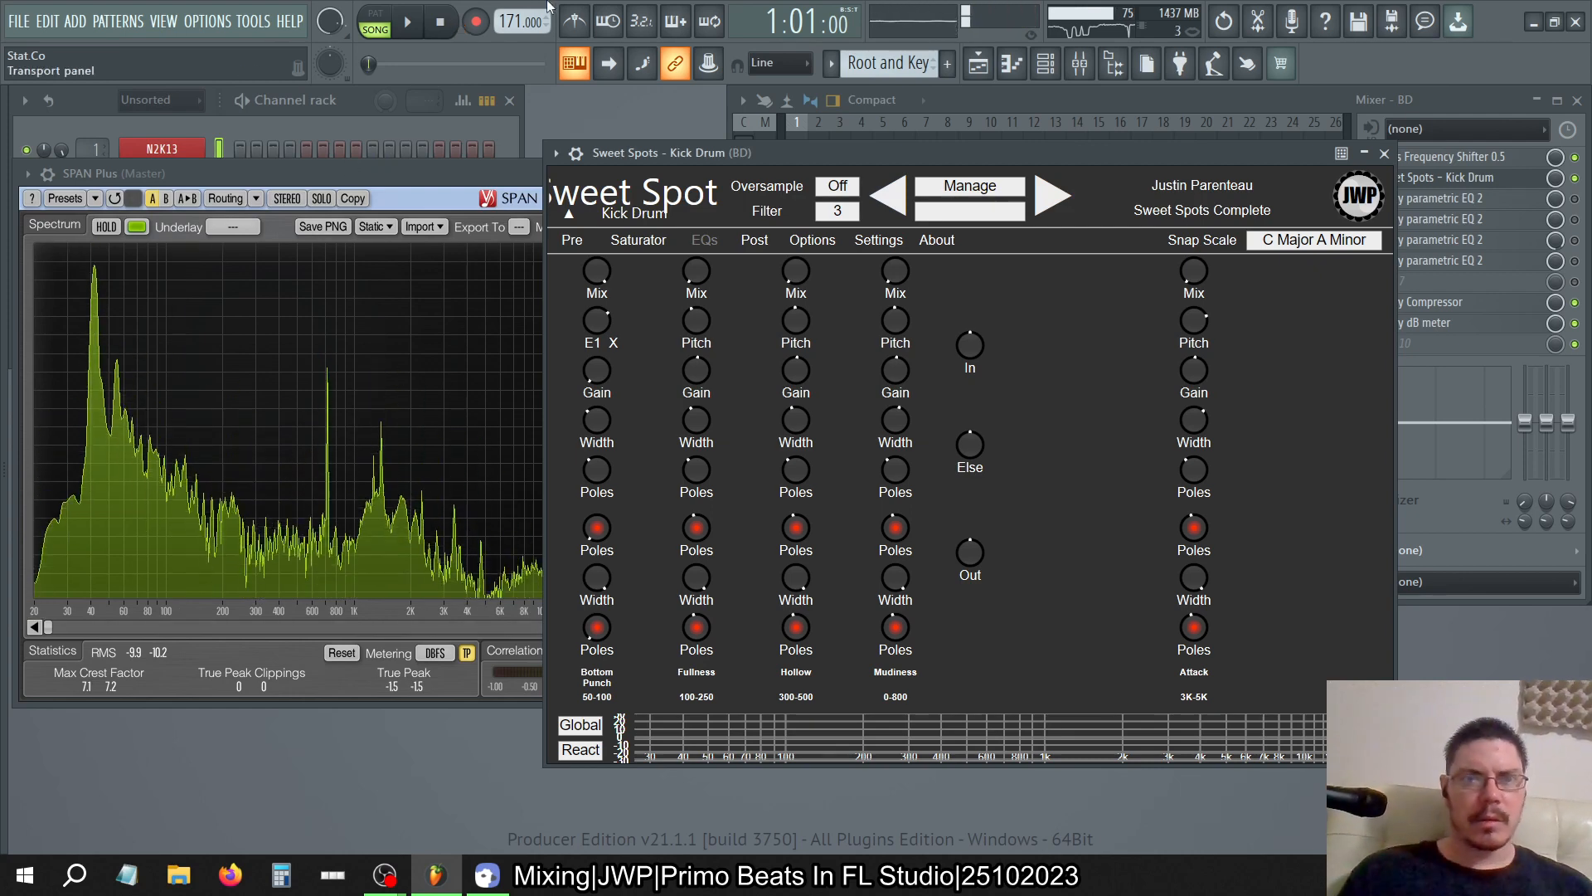
Switch to Notepad, write "script" in the blank document, and select that text
{"action": "left_click", "coordinate": [137, 884]}
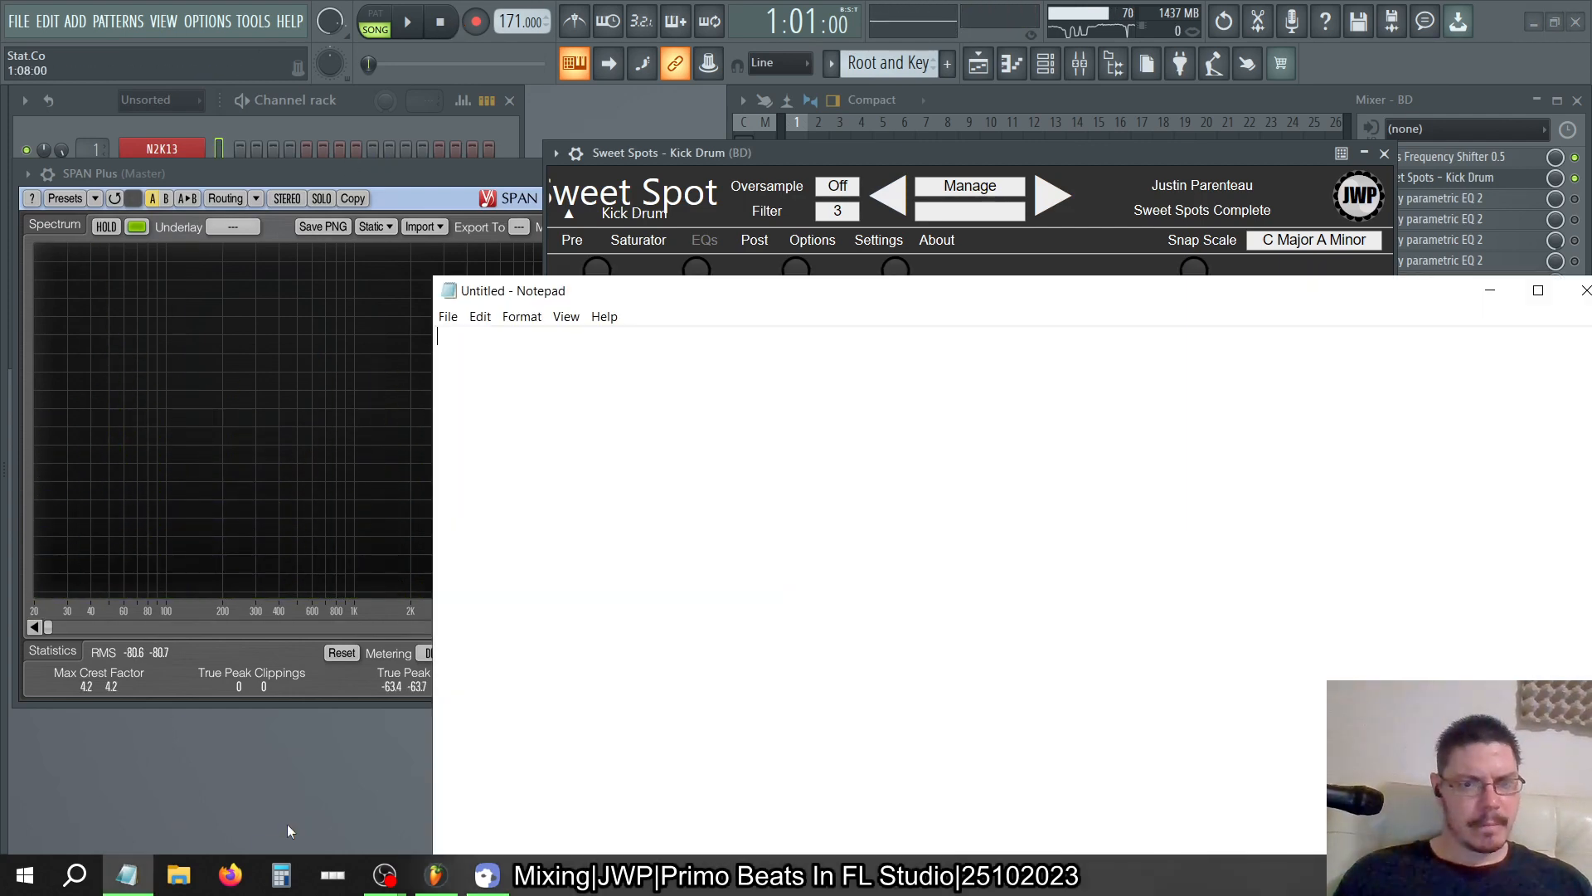
{"action": "type", "text": "script"}
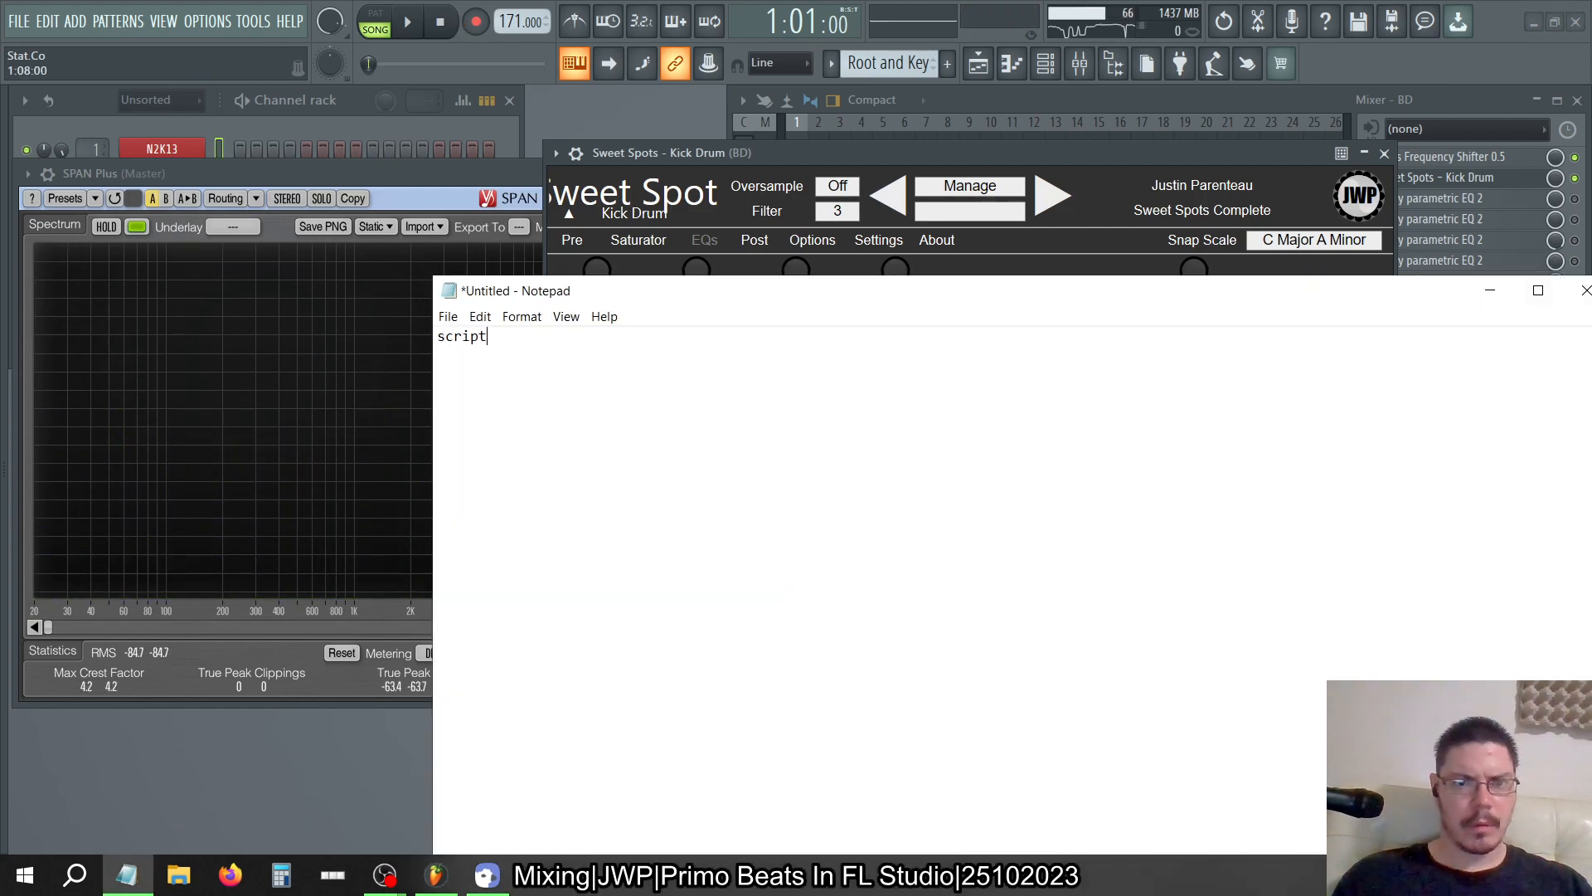
{"action": "key", "text": "ctrl+a"}
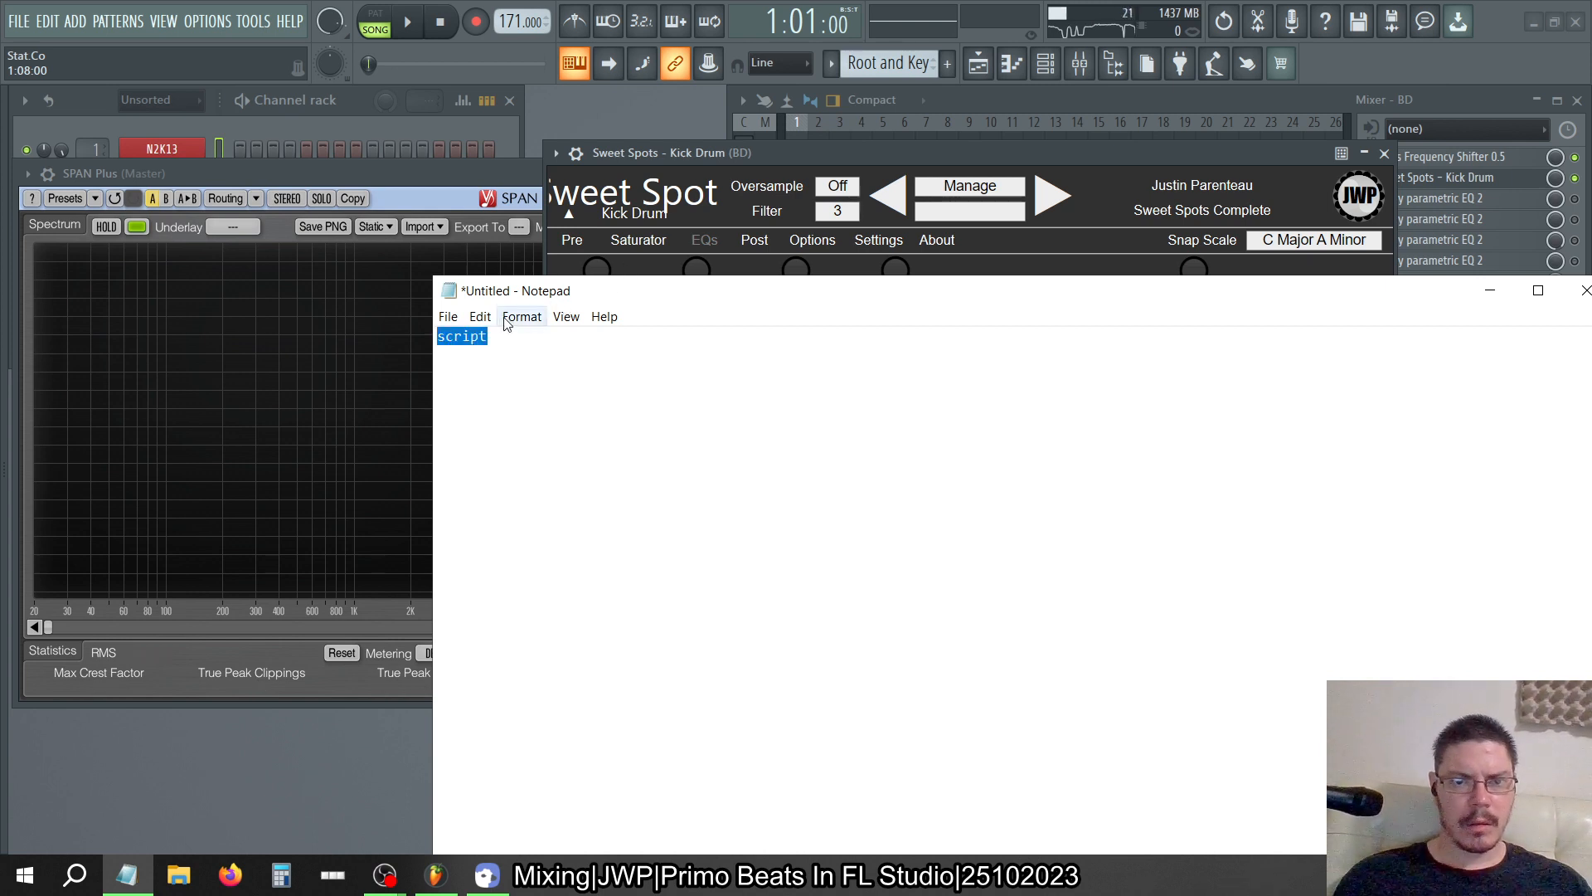
Open the font settings in Notepad and preview the Segoe Script and Script fonts
{"action": "left_click", "coordinate": [522, 316]}
{"action": "left_click", "coordinate": [549, 358]}
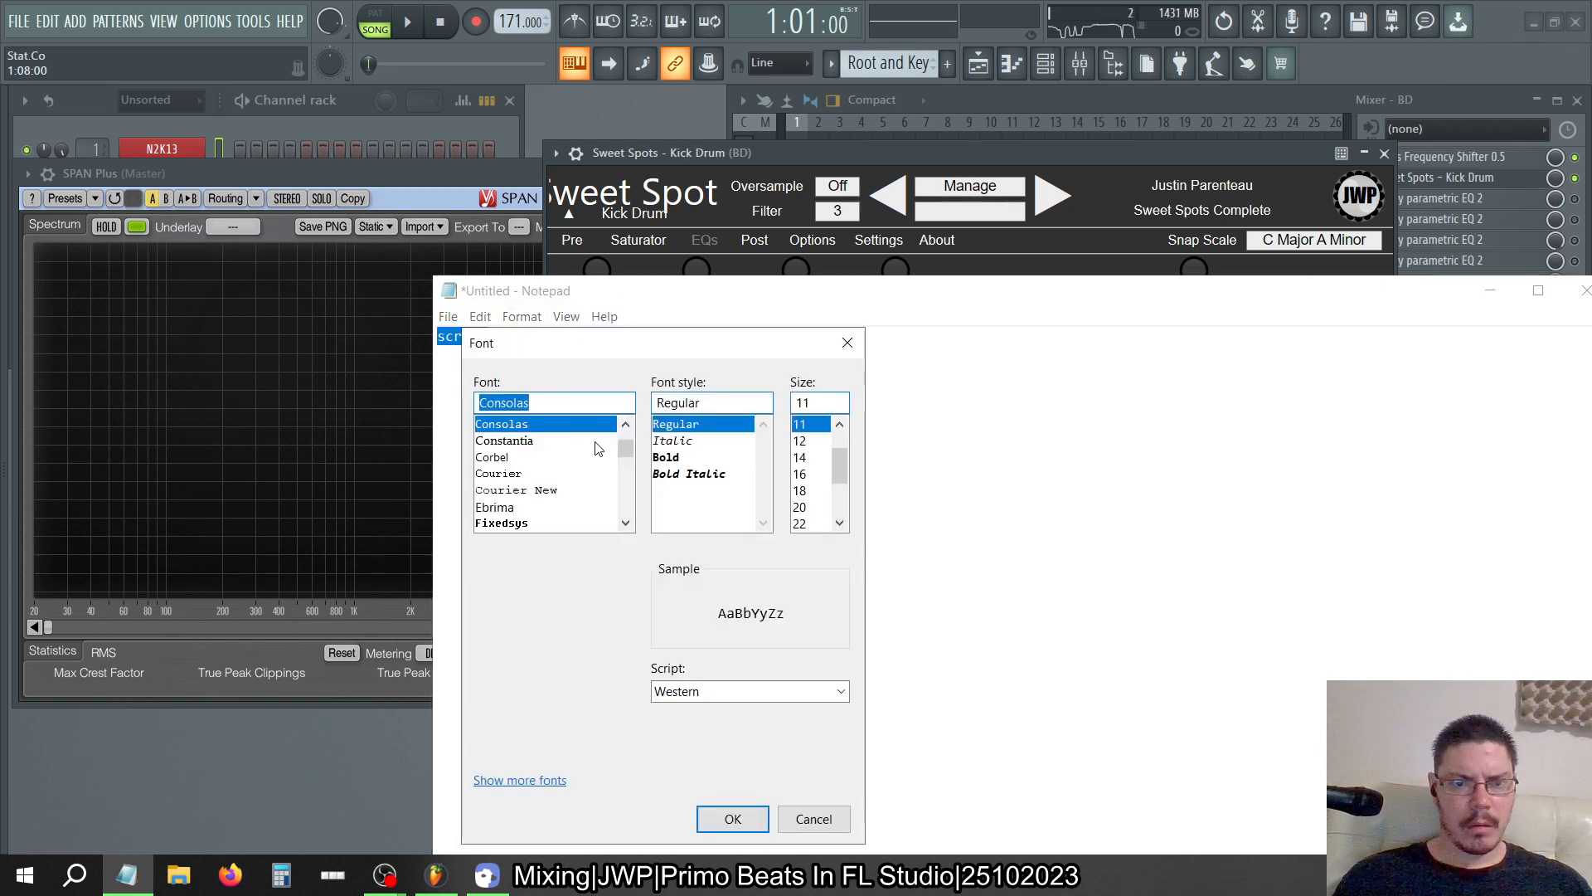
{"action": "scroll", "coordinate": [595, 448], "scroll_direction": "down", "scroll_amount": 15}
{"action": "scroll", "coordinate": [594, 448], "scroll_direction": "down", "scroll_amount": 5}
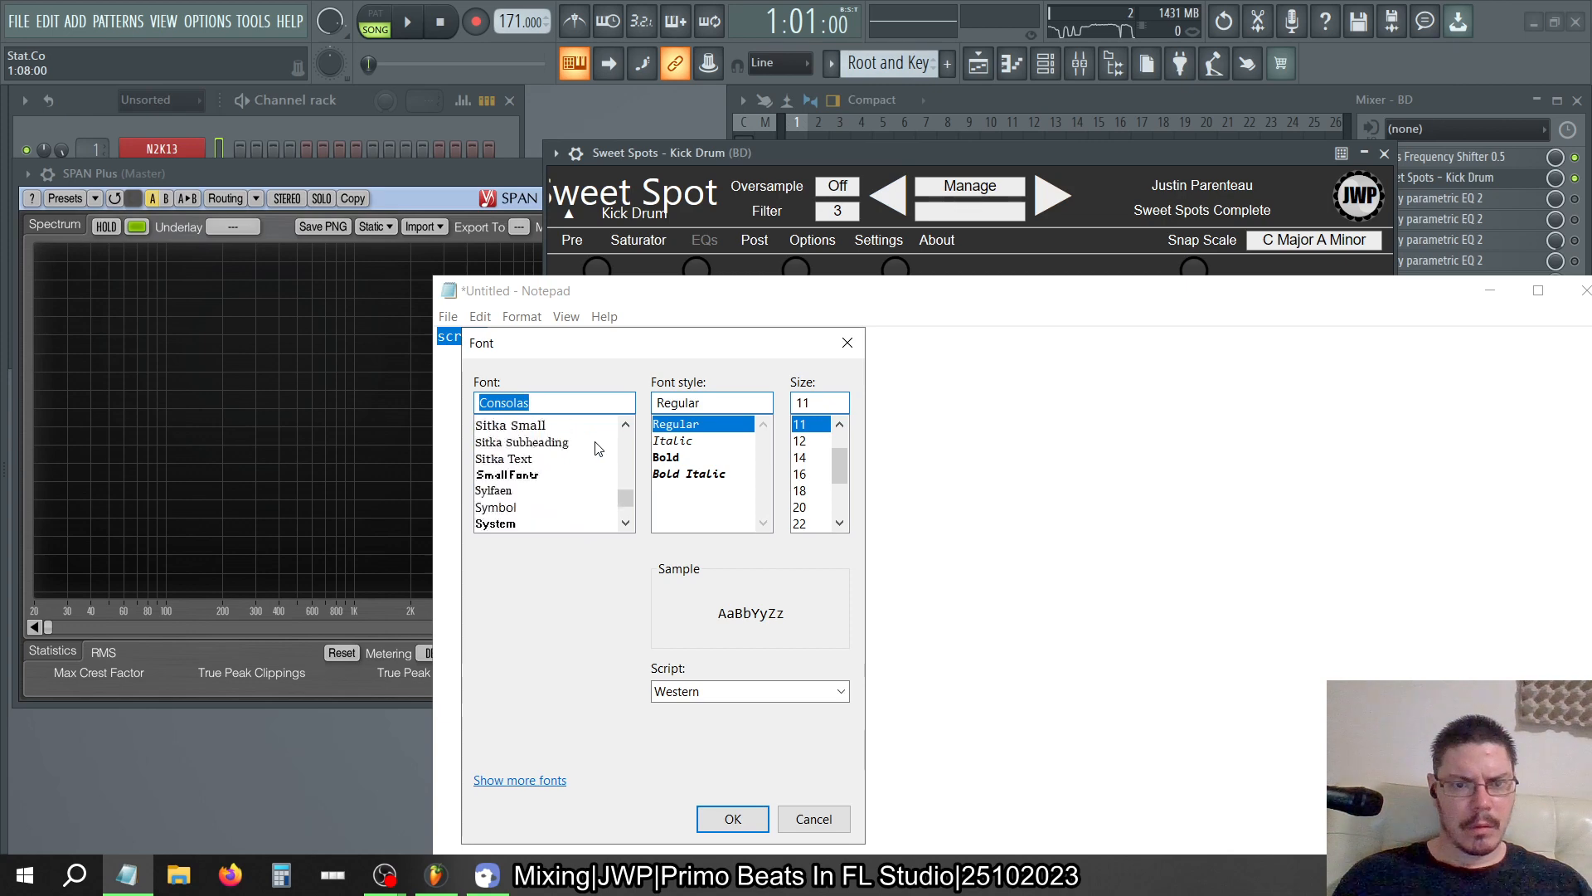
{"action": "scroll", "coordinate": [594, 447], "scroll_direction": "down", "scroll_amount": 1}
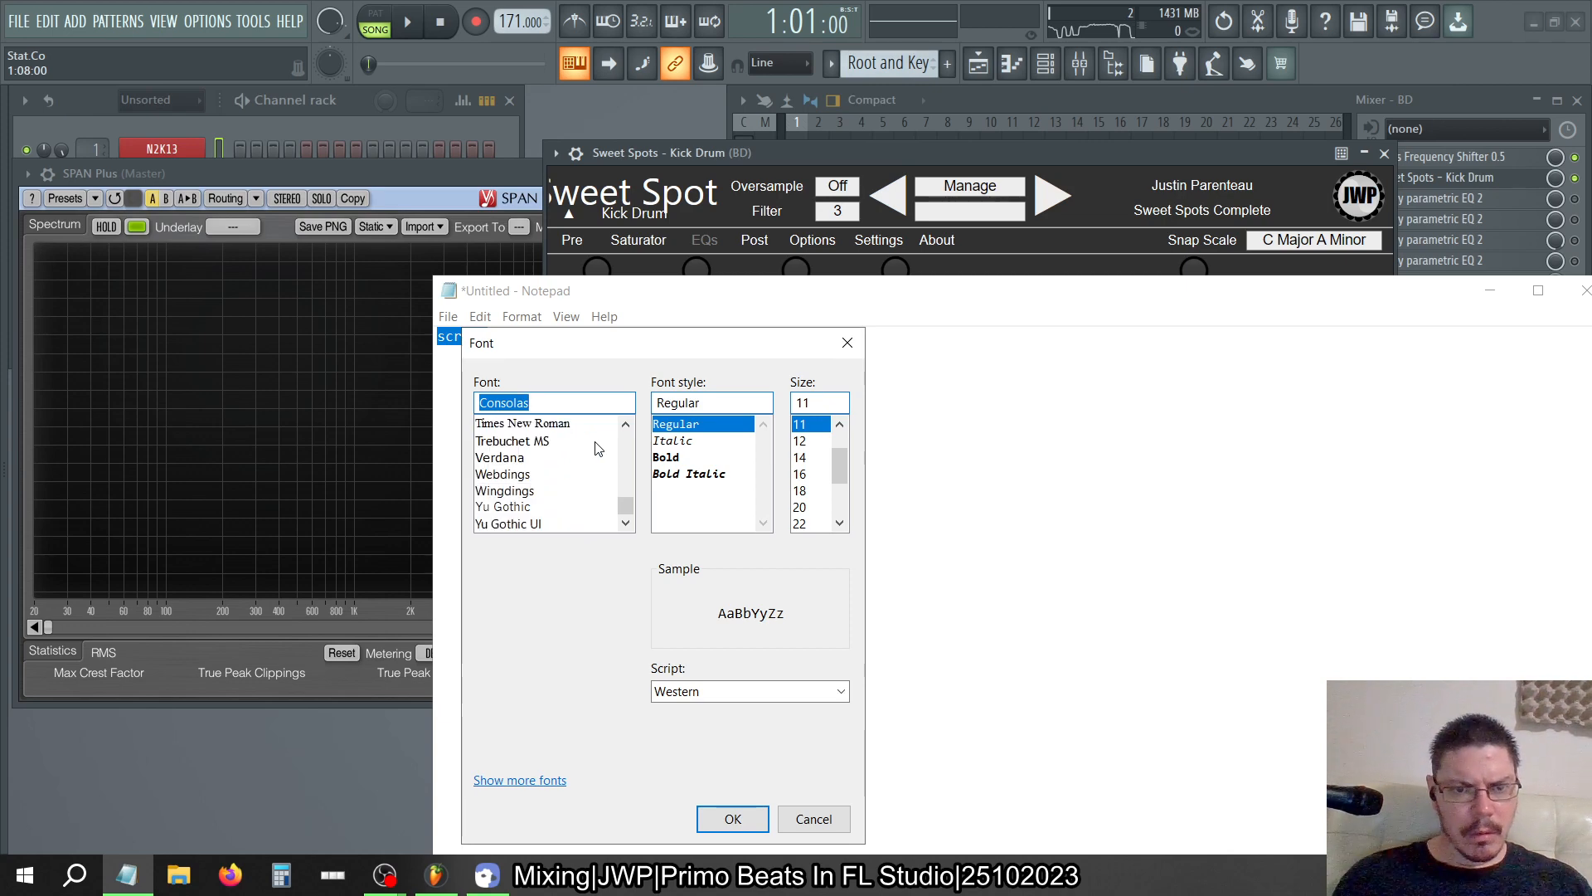
{"action": "scroll", "coordinate": [595, 448], "scroll_direction": "up", "scroll_amount": 8}
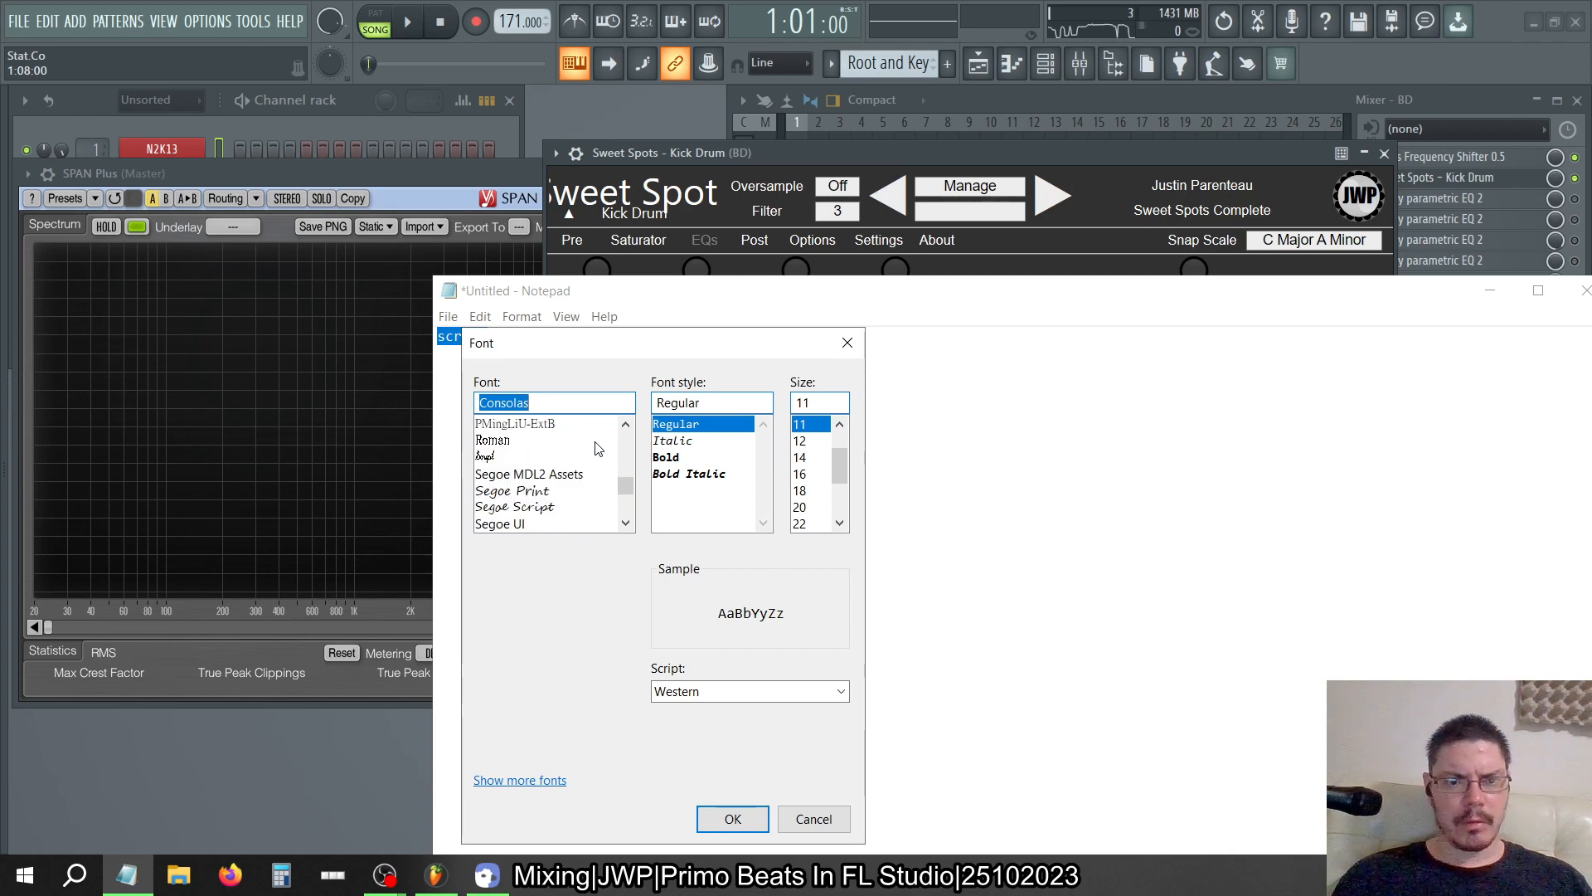
{"action": "left_click", "coordinate": [582, 507]}
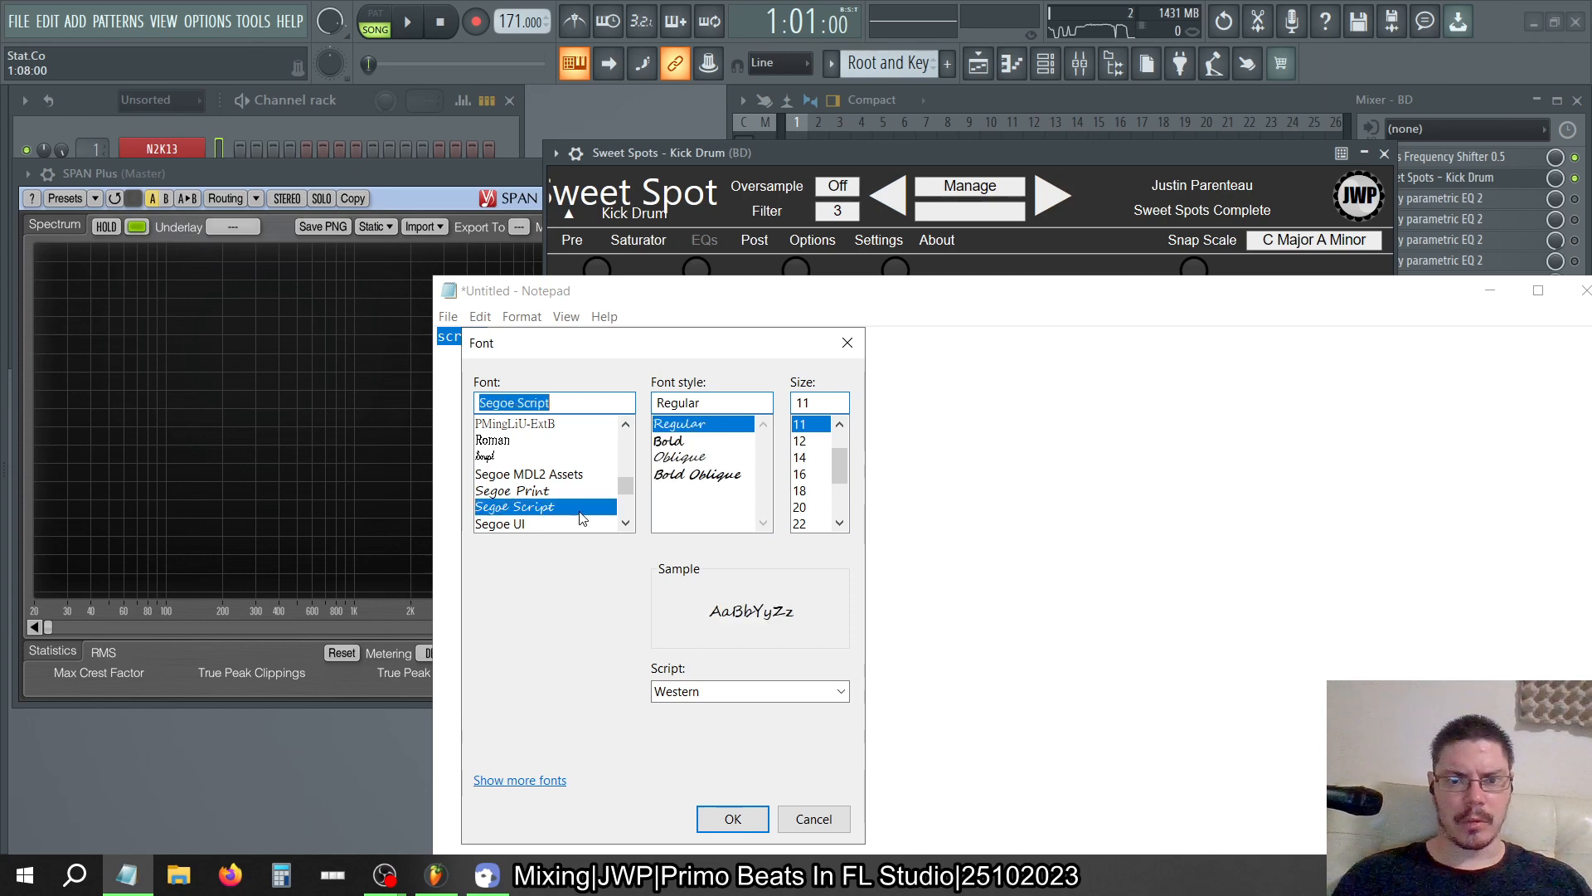
{"action": "scroll", "coordinate": [584, 518], "scroll_direction": "up", "scroll_amount": 1}
{"action": "left_click", "coordinate": [562, 505]}
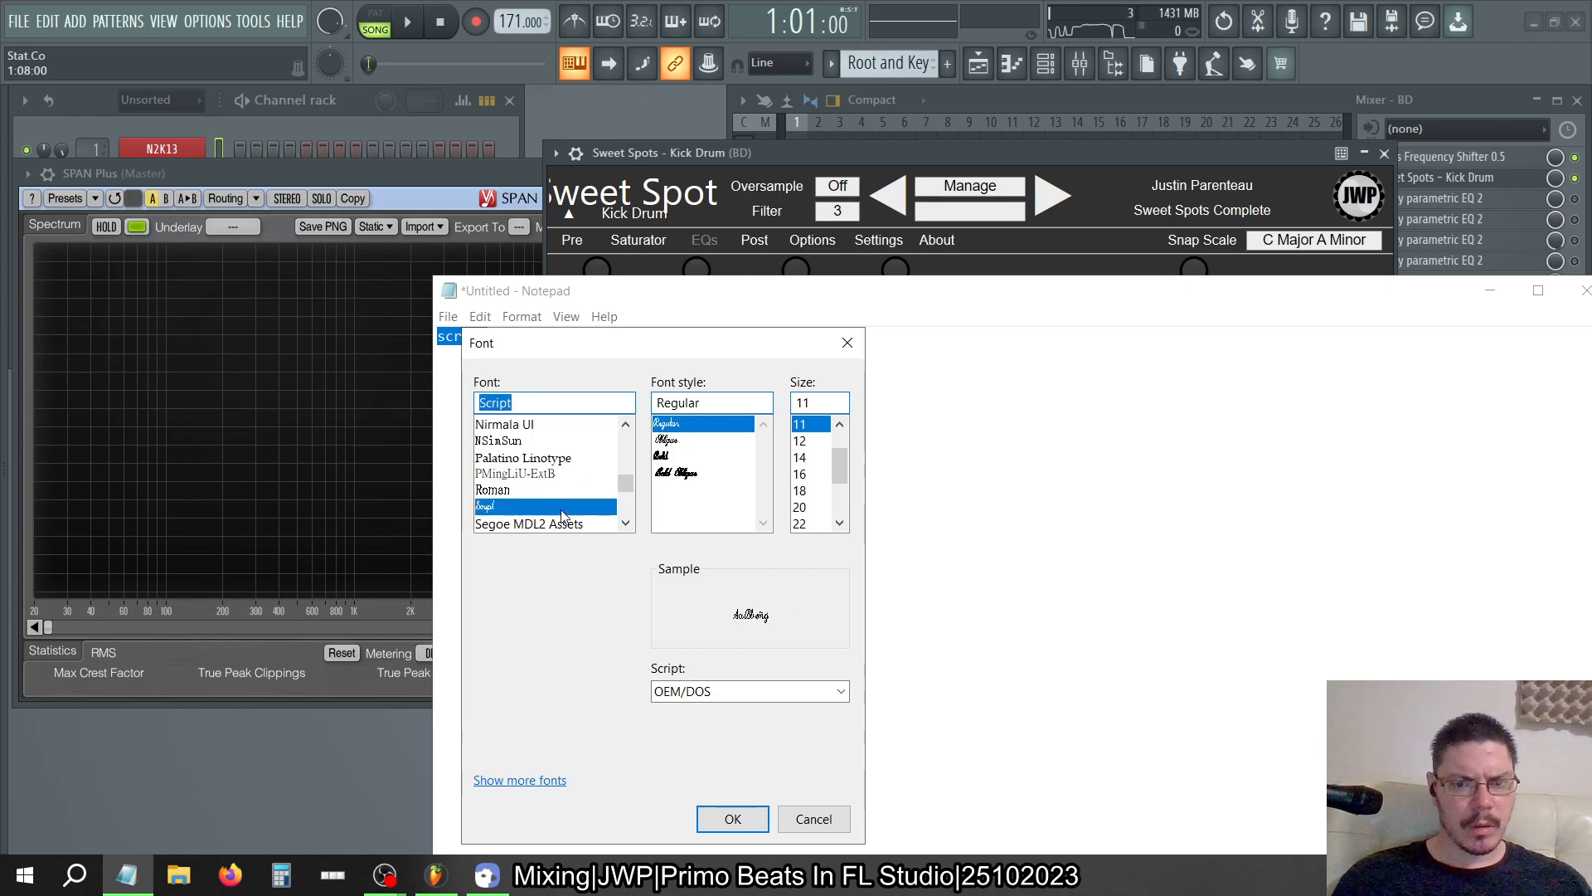
Browse the whole font list for other script-style fonts
{"action": "scroll", "coordinate": [562, 514], "scroll_direction": "up", "scroll_amount": 5}
{"action": "scroll", "coordinate": [562, 514], "scroll_direction": "up", "scroll_amount": 12}
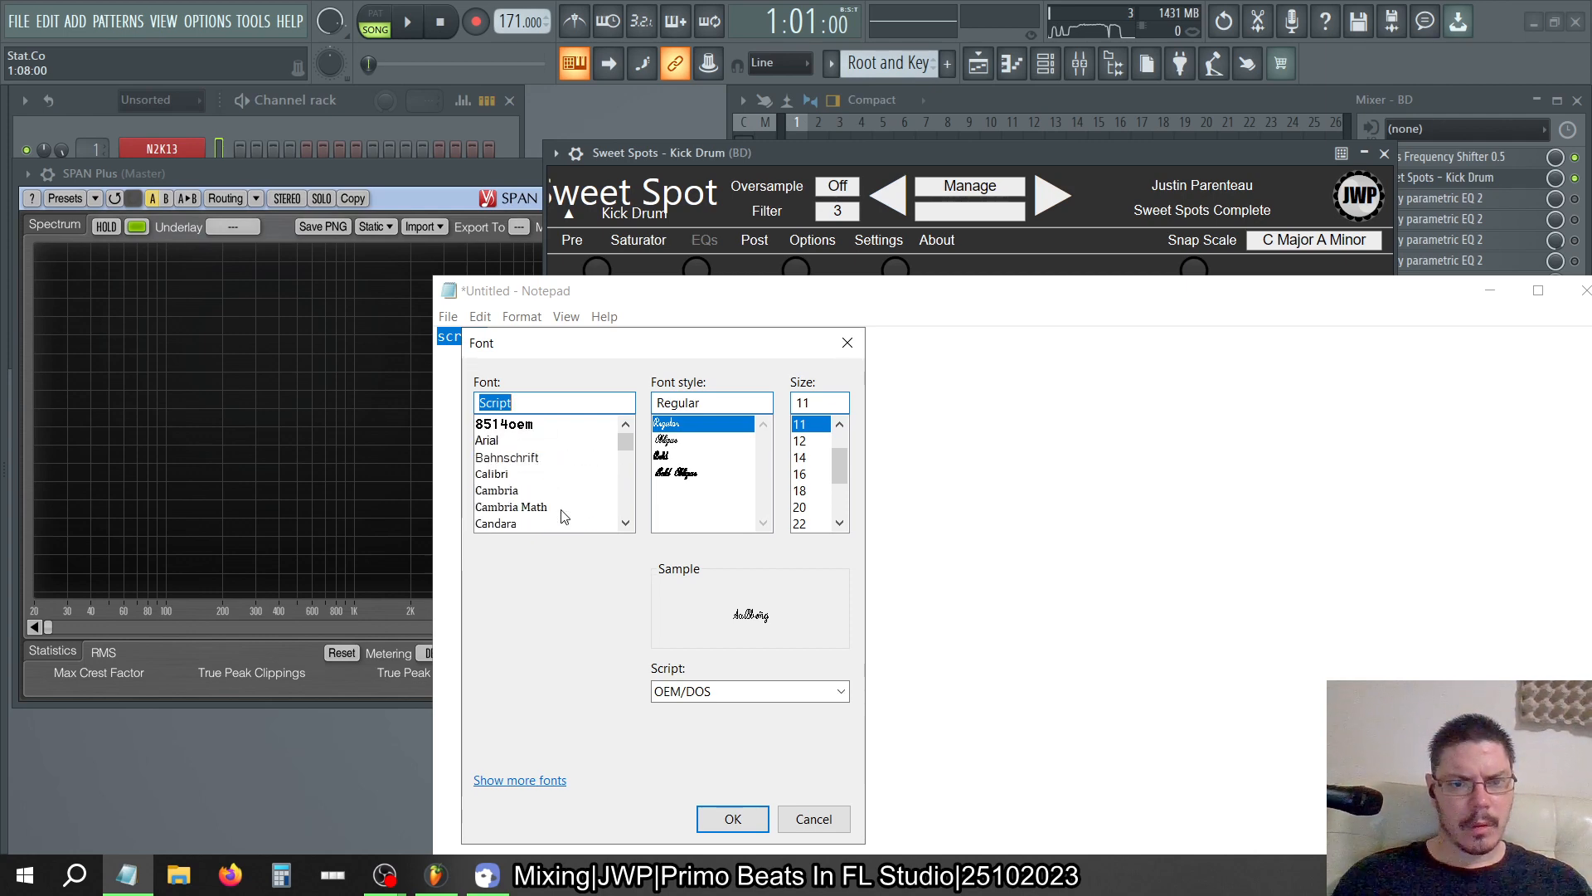
{"action": "scroll", "coordinate": [562, 516], "scroll_direction": "down", "scroll_amount": 6}
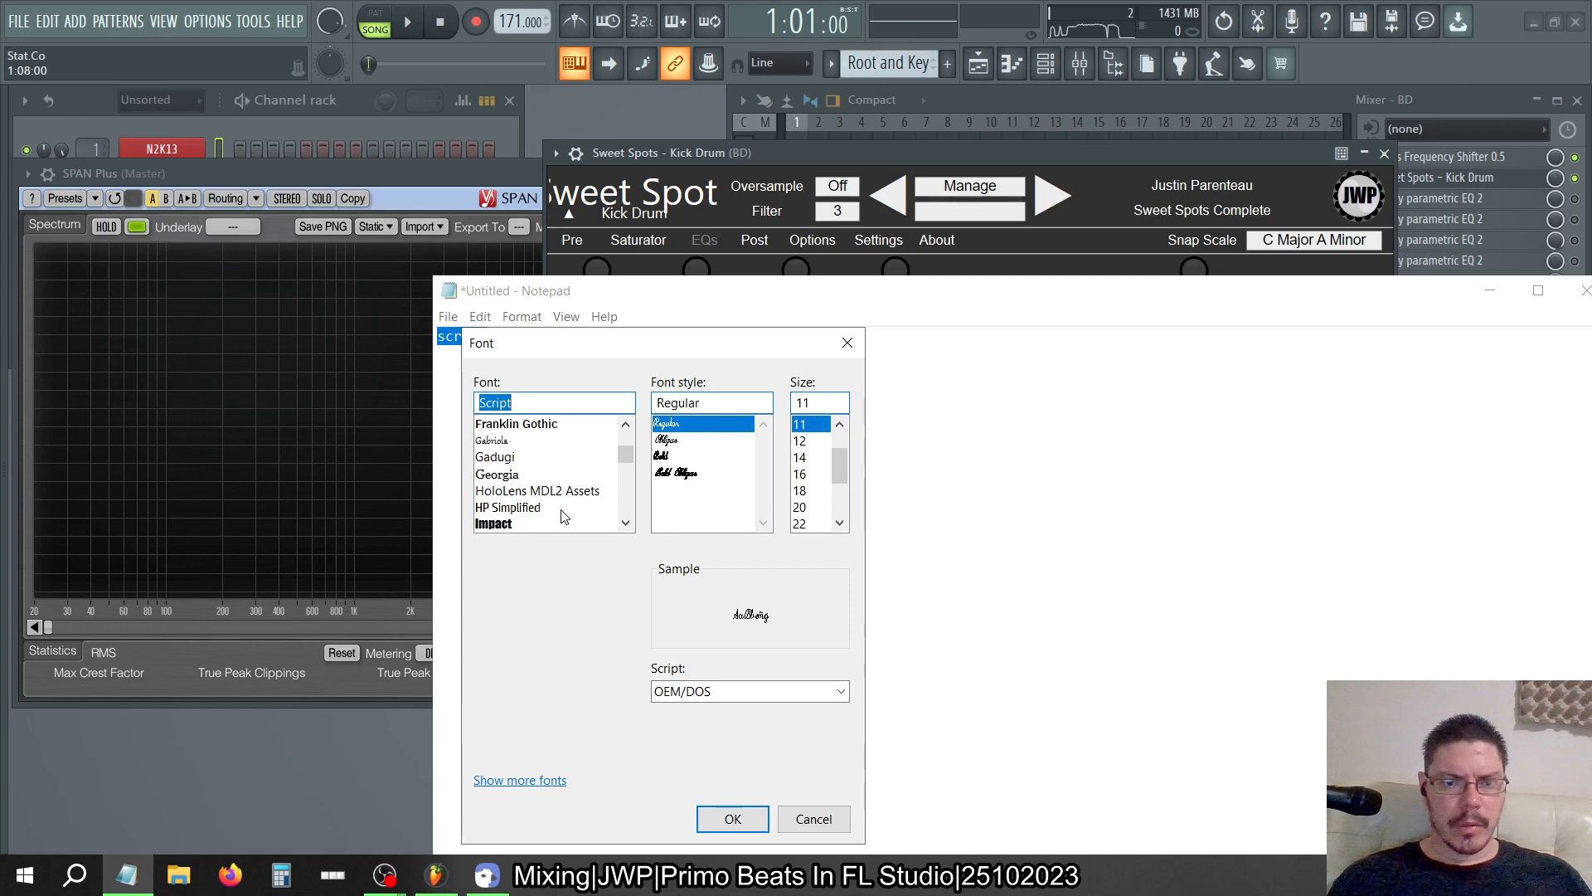
{"action": "scroll", "coordinate": [563, 516], "scroll_direction": "down", "scroll_amount": 2}
{"action": "scroll", "coordinate": [562, 515], "scroll_direction": "down", "scroll_amount": 1}
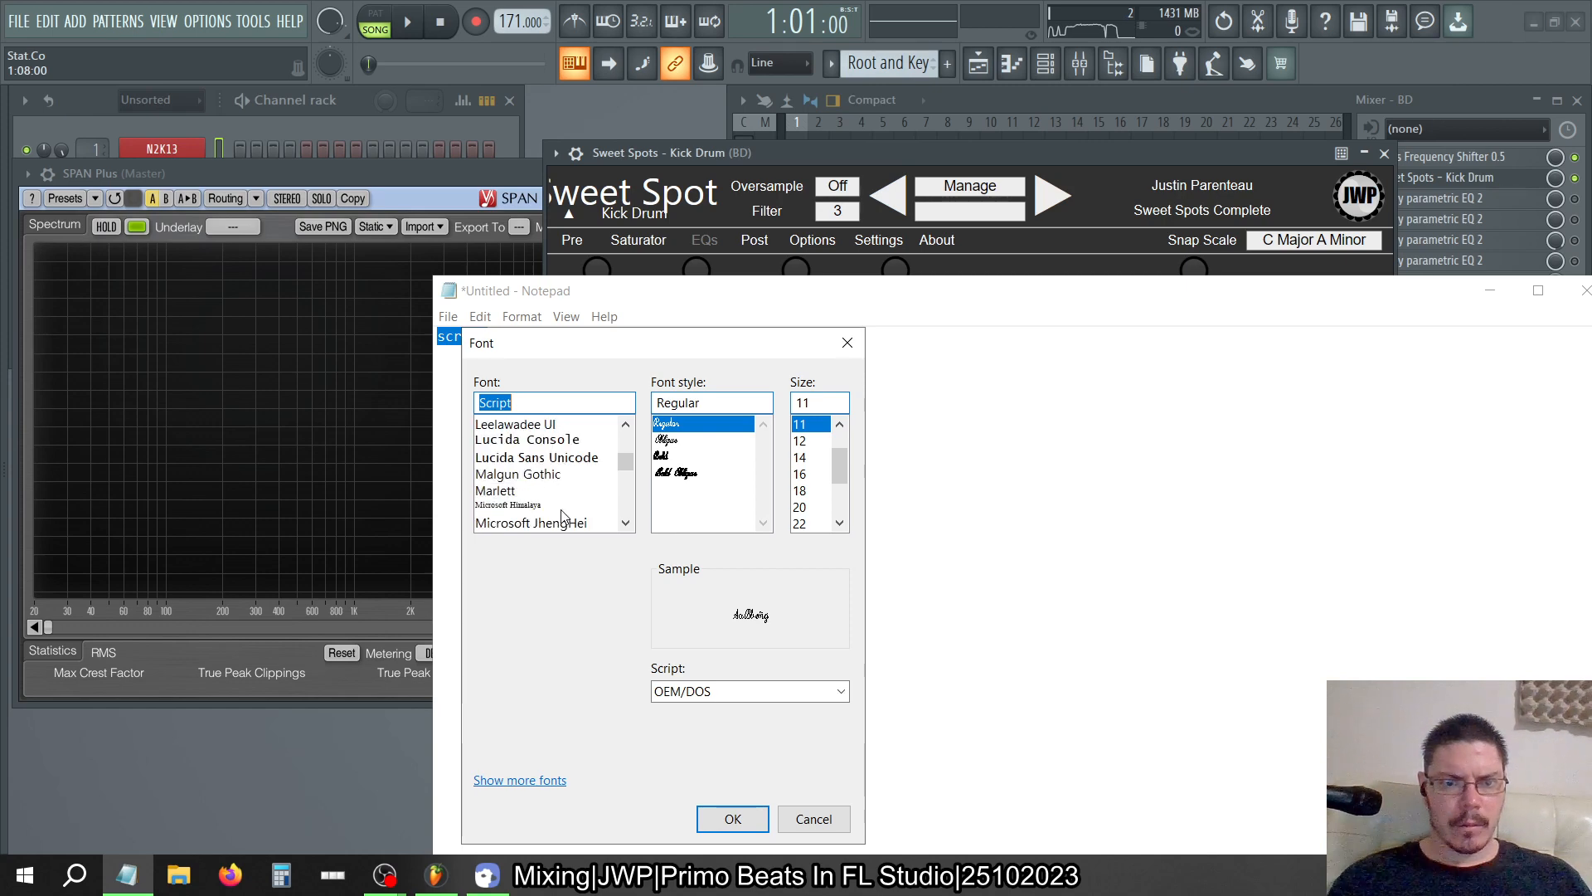
{"action": "scroll", "coordinate": [562, 516], "scroll_direction": "down", "scroll_amount": 3}
{"action": "scroll", "coordinate": [562, 516], "scroll_direction": "down", "scroll_amount": 4}
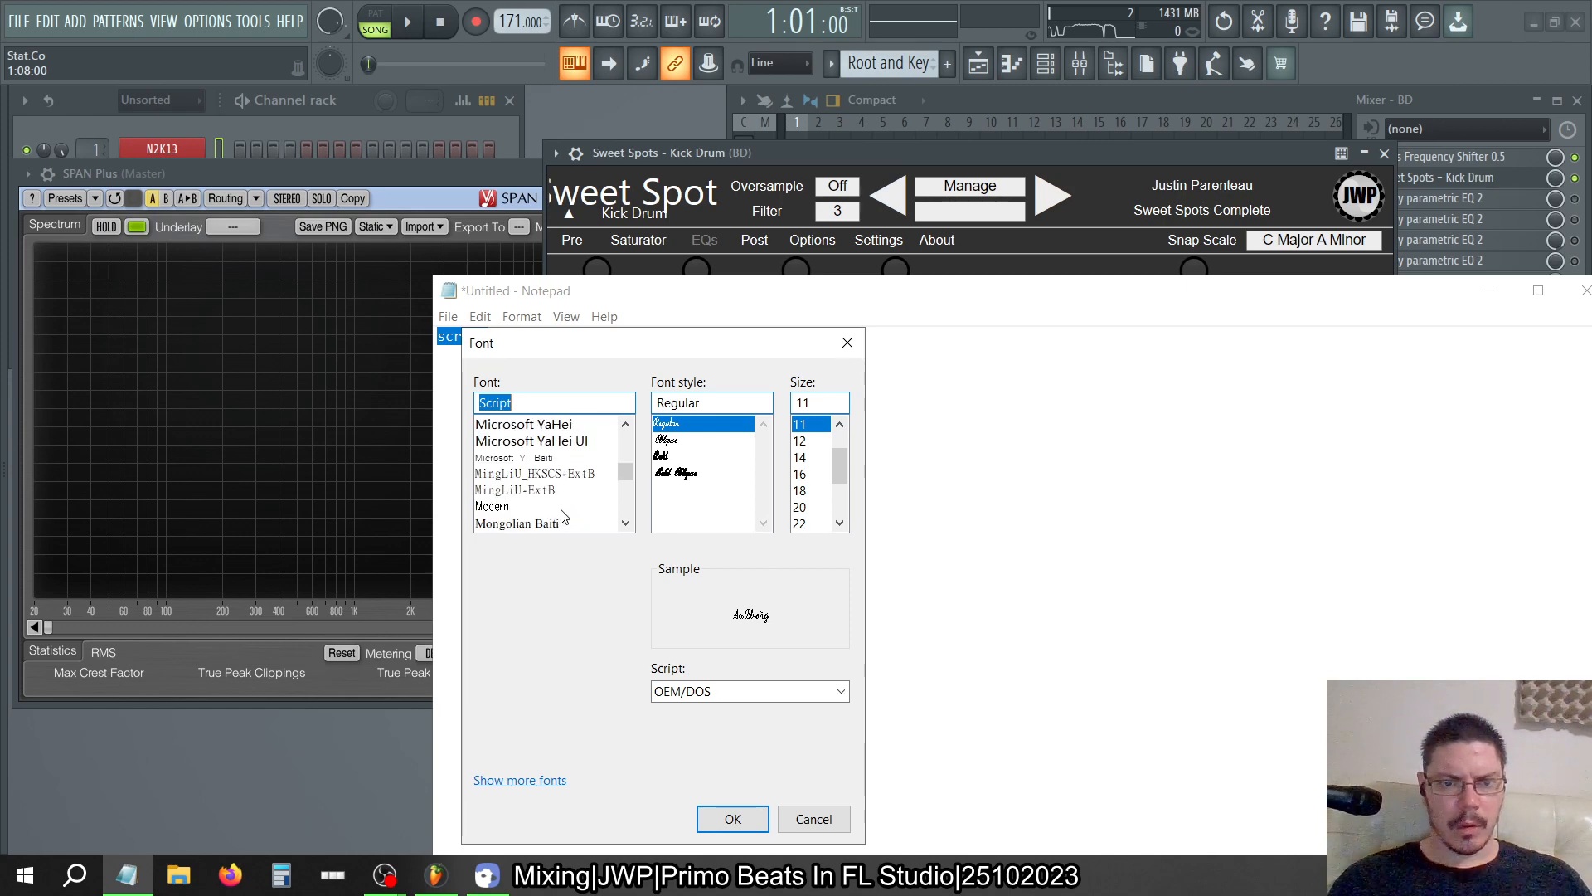
{"action": "scroll", "coordinate": [562, 516], "scroll_direction": "down", "scroll_amount": 4}
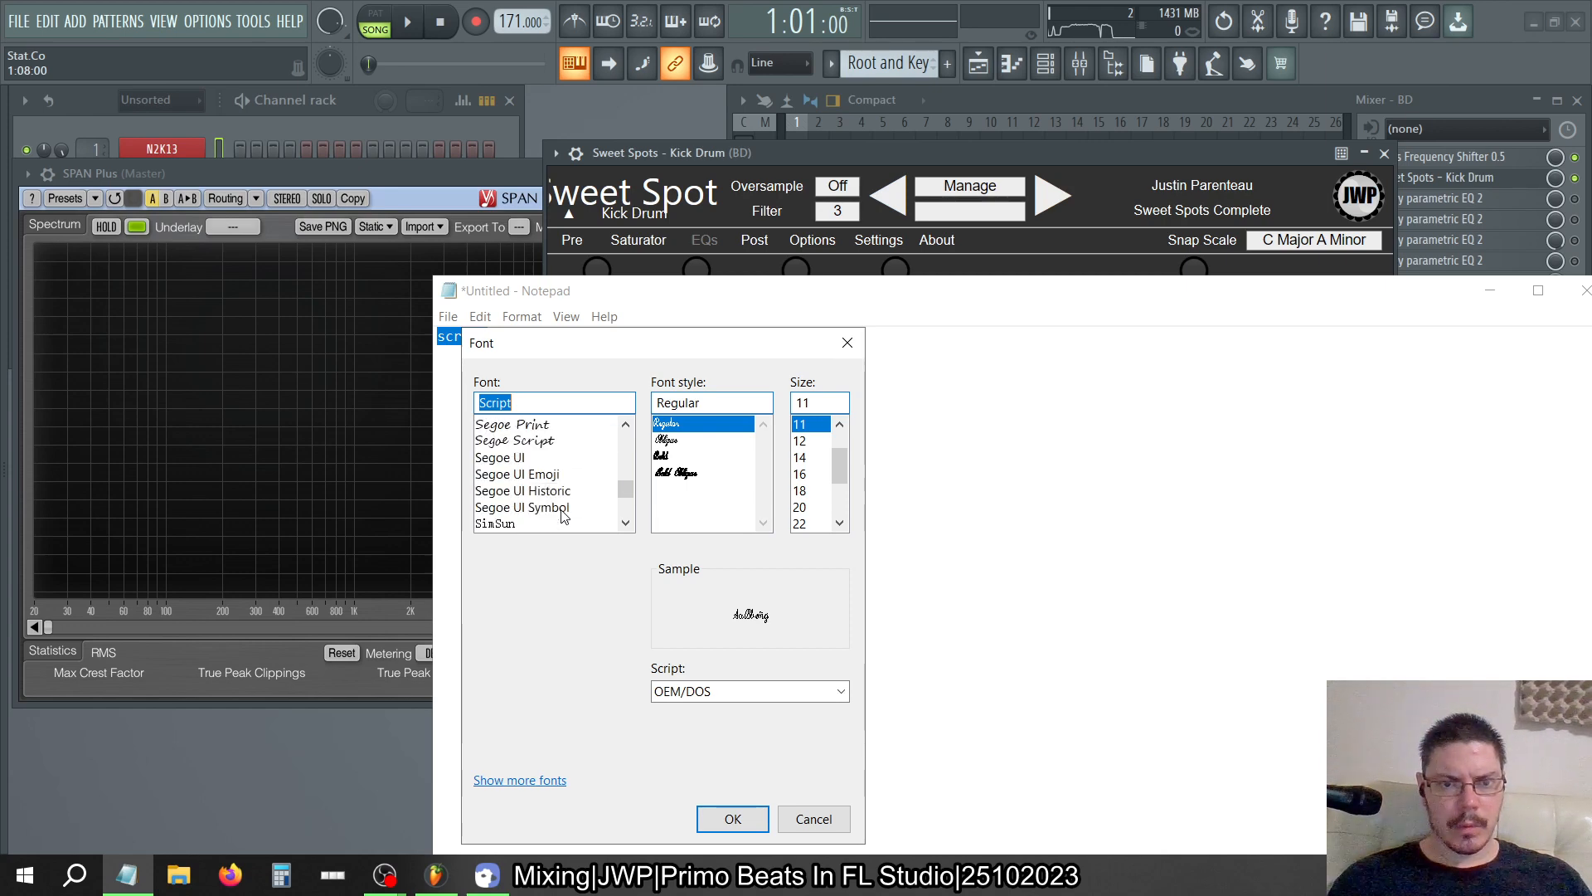
{"action": "scroll", "coordinate": [562, 516], "scroll_direction": "down", "scroll_amount": 4}
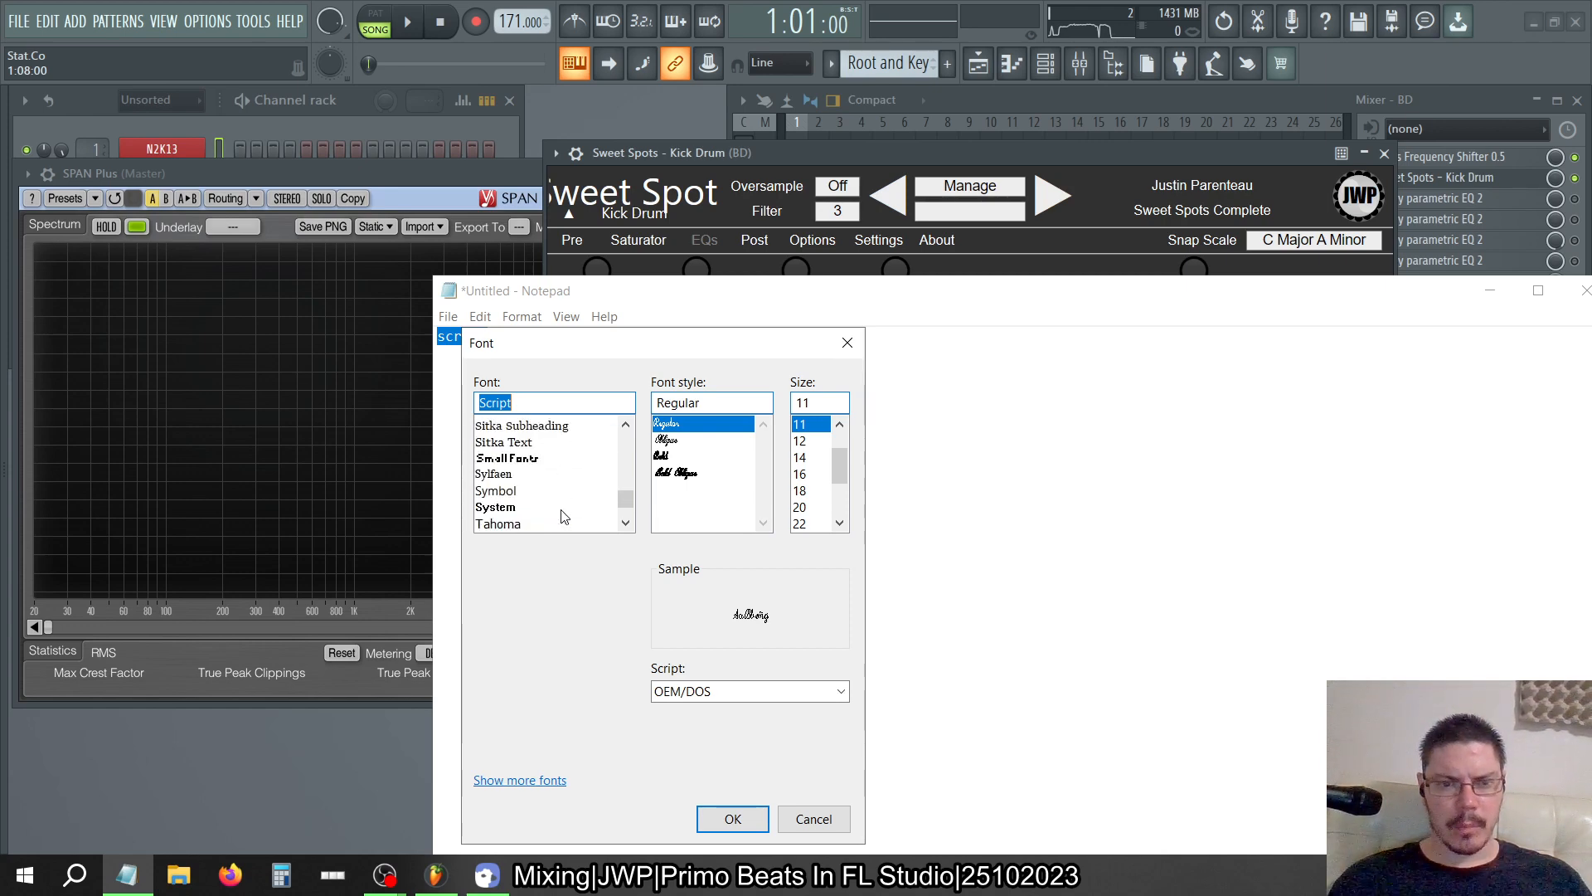
{"action": "scroll", "coordinate": [562, 515], "scroll_direction": "down", "scroll_amount": 1}
{"action": "scroll", "coordinate": [563, 516], "scroll_direction": "down", "scroll_amount": 2}
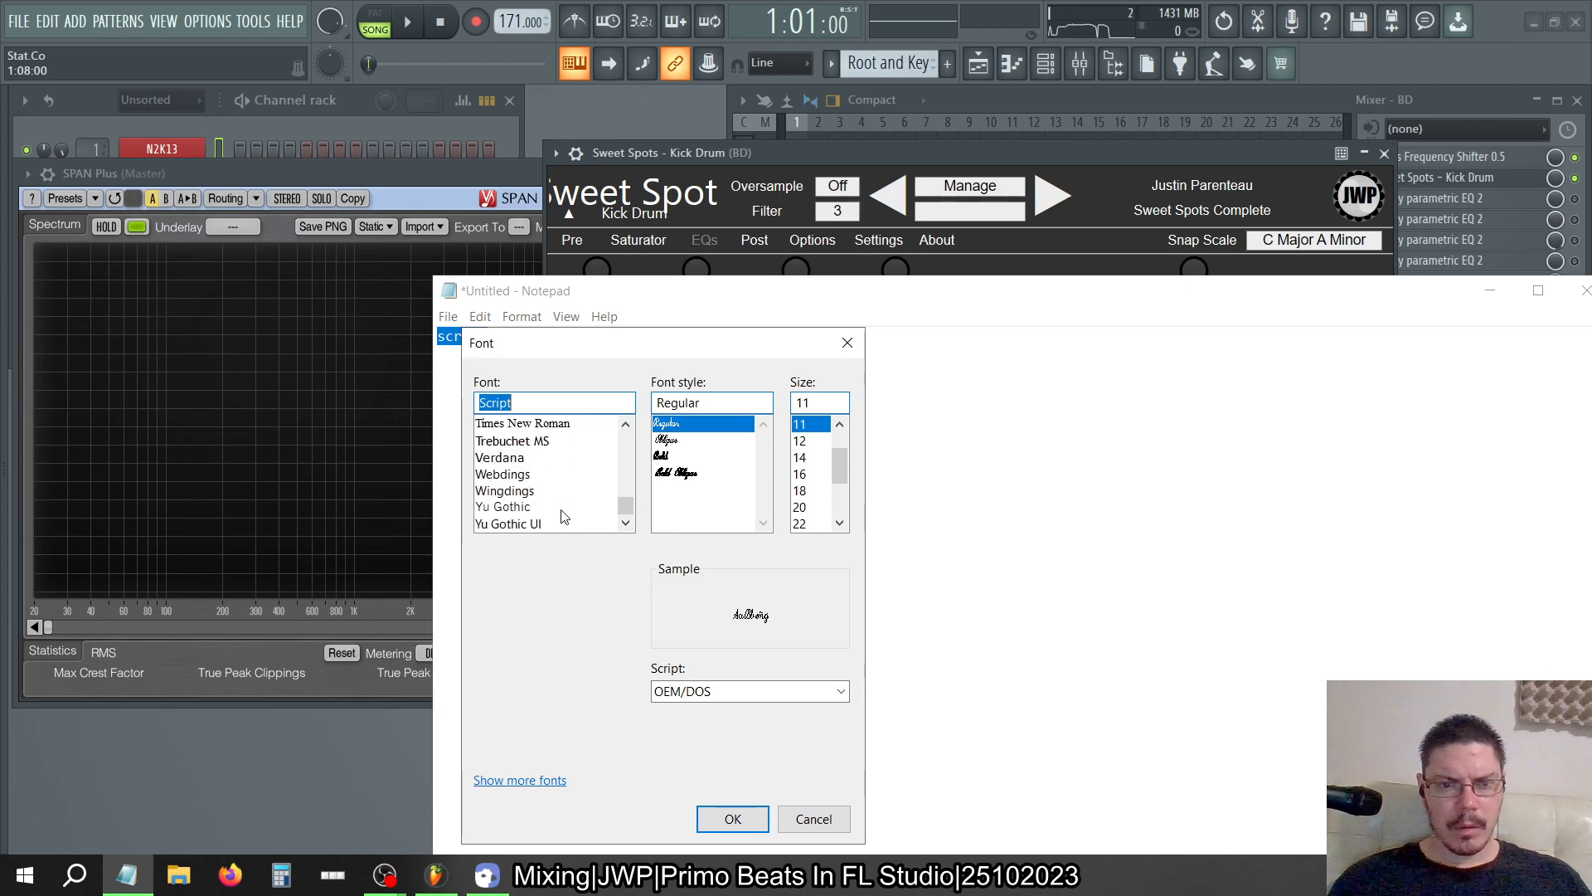
Set the document font to Segoe Script and apply it
{"action": "scroll", "coordinate": [562, 516], "scroll_direction": "up", "scroll_amount": 3}
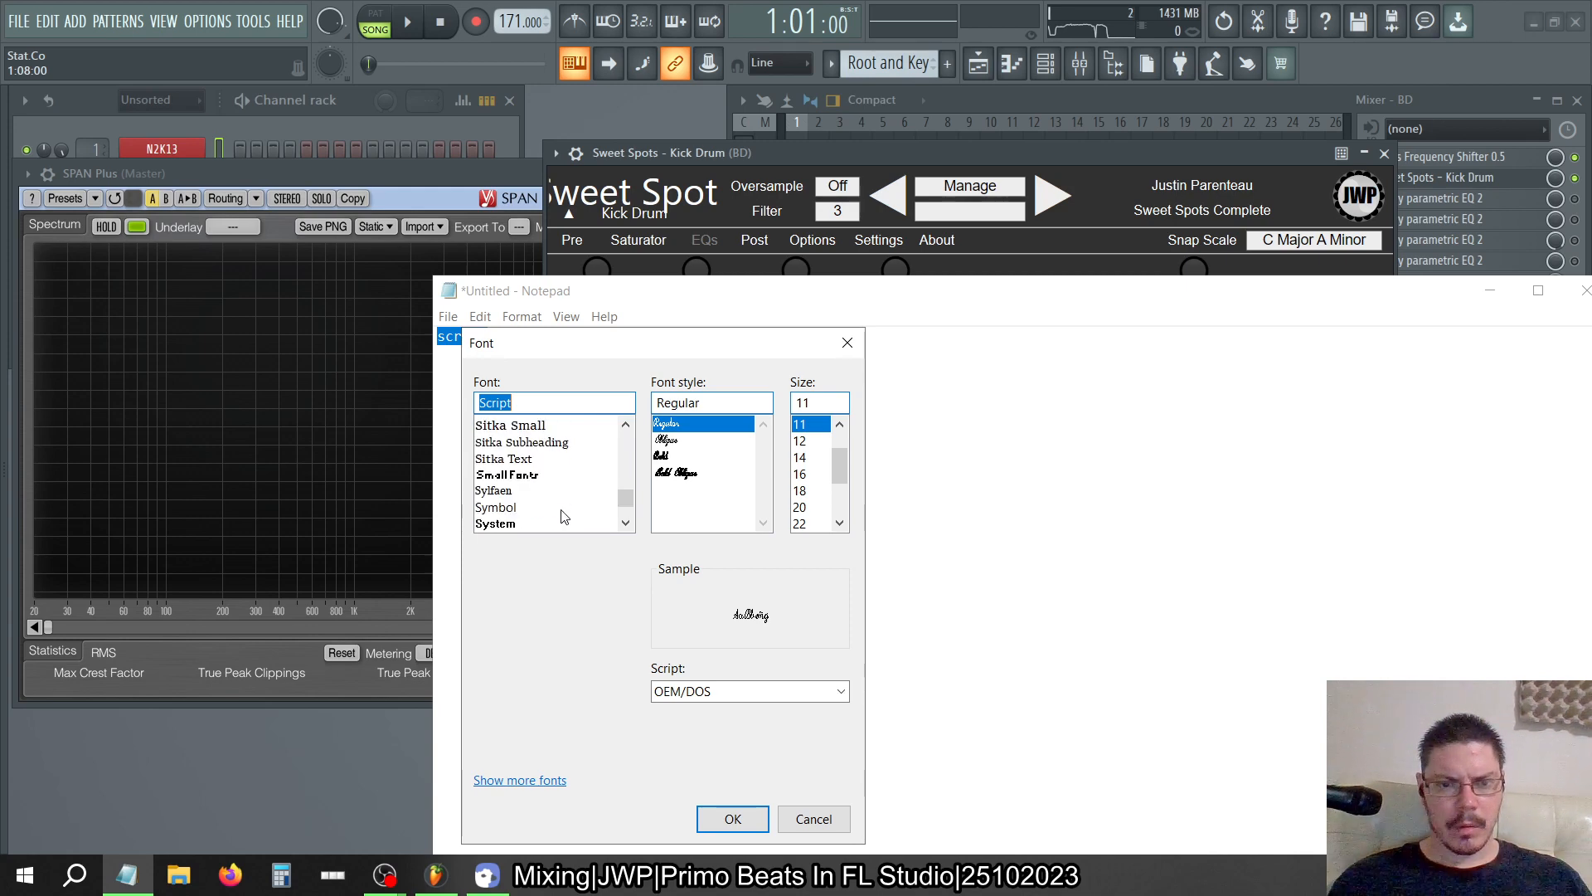
{"action": "scroll", "coordinate": [563, 516], "scroll_direction": "down", "scroll_amount": 1}
{"action": "scroll", "coordinate": [563, 516], "scroll_direction": "up", "scroll_amount": 1}
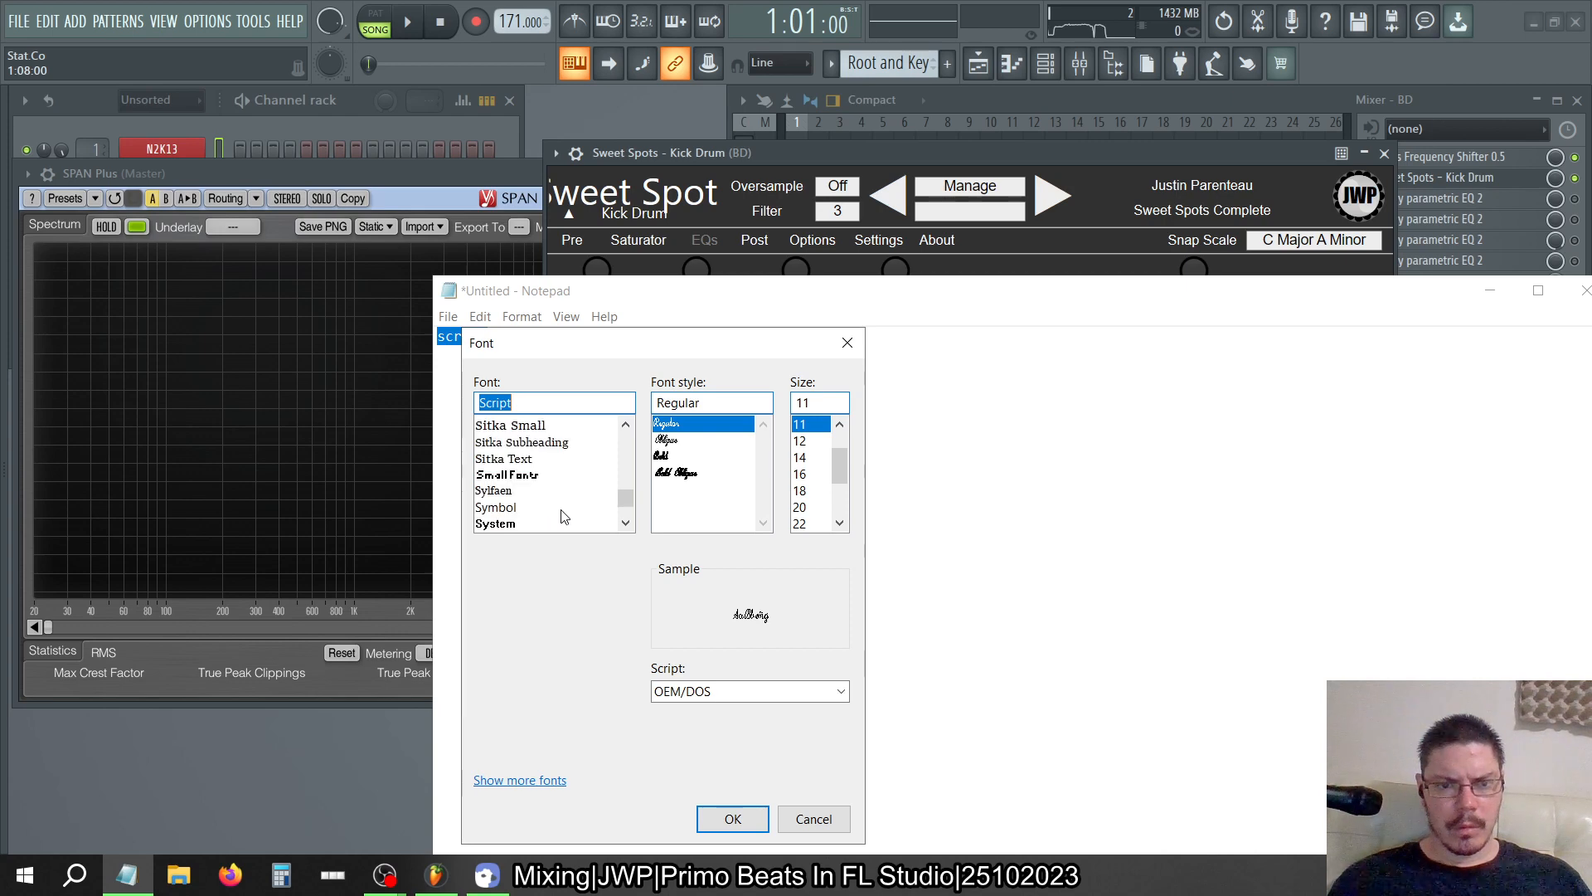
{"action": "scroll", "coordinate": [563, 515], "scroll_direction": "up", "scroll_amount": 1}
{"action": "scroll", "coordinate": [562, 516], "scroll_direction": "up", "scroll_amount": 4}
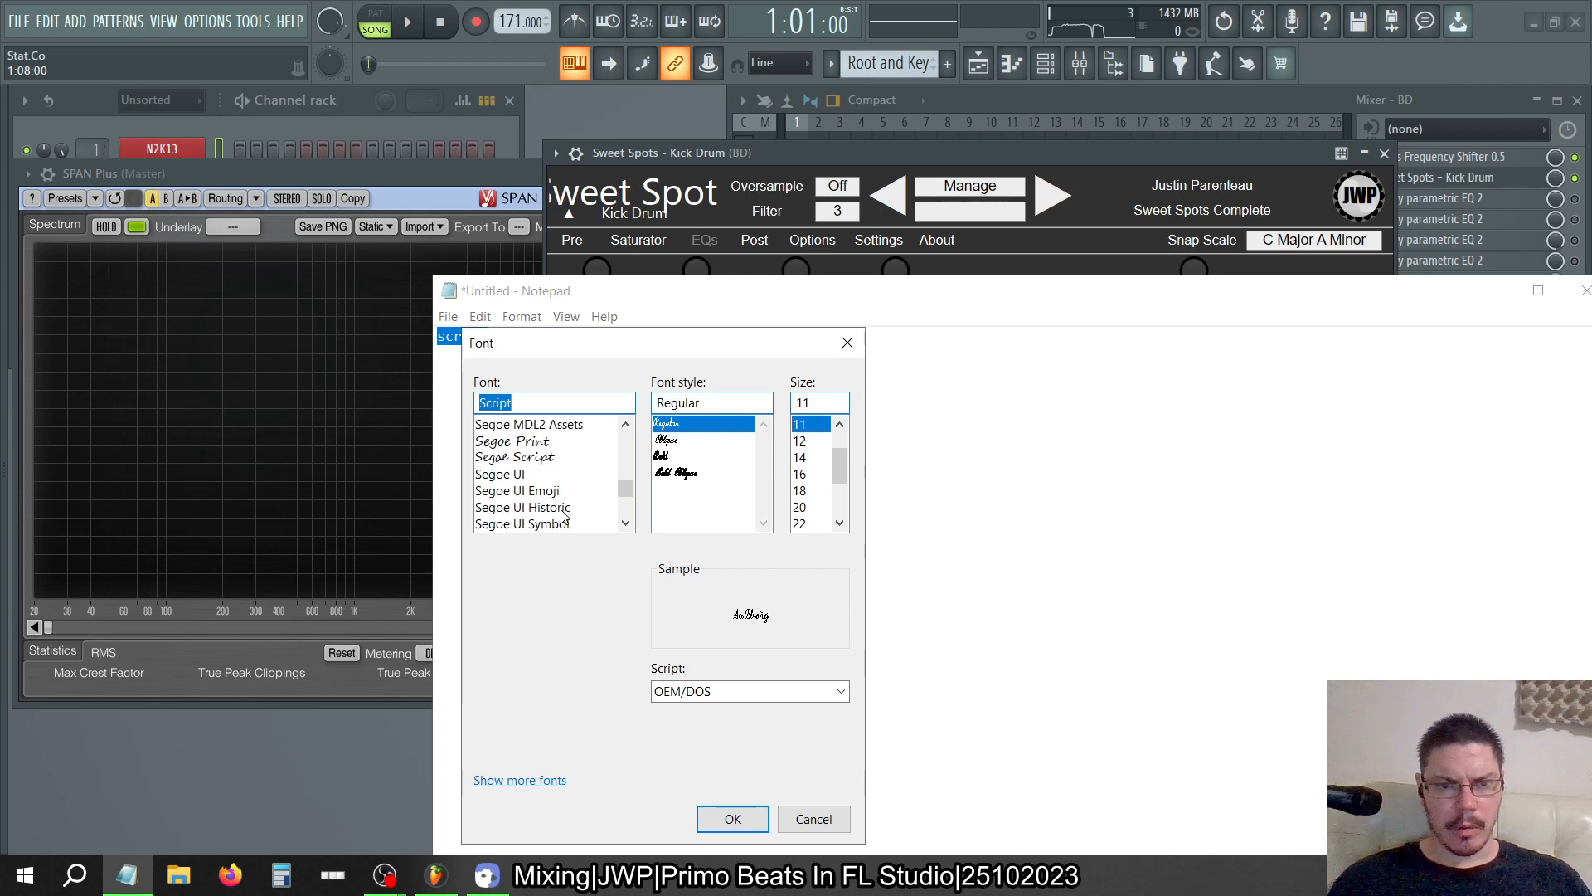
{"action": "left_click", "coordinate": [544, 507]}
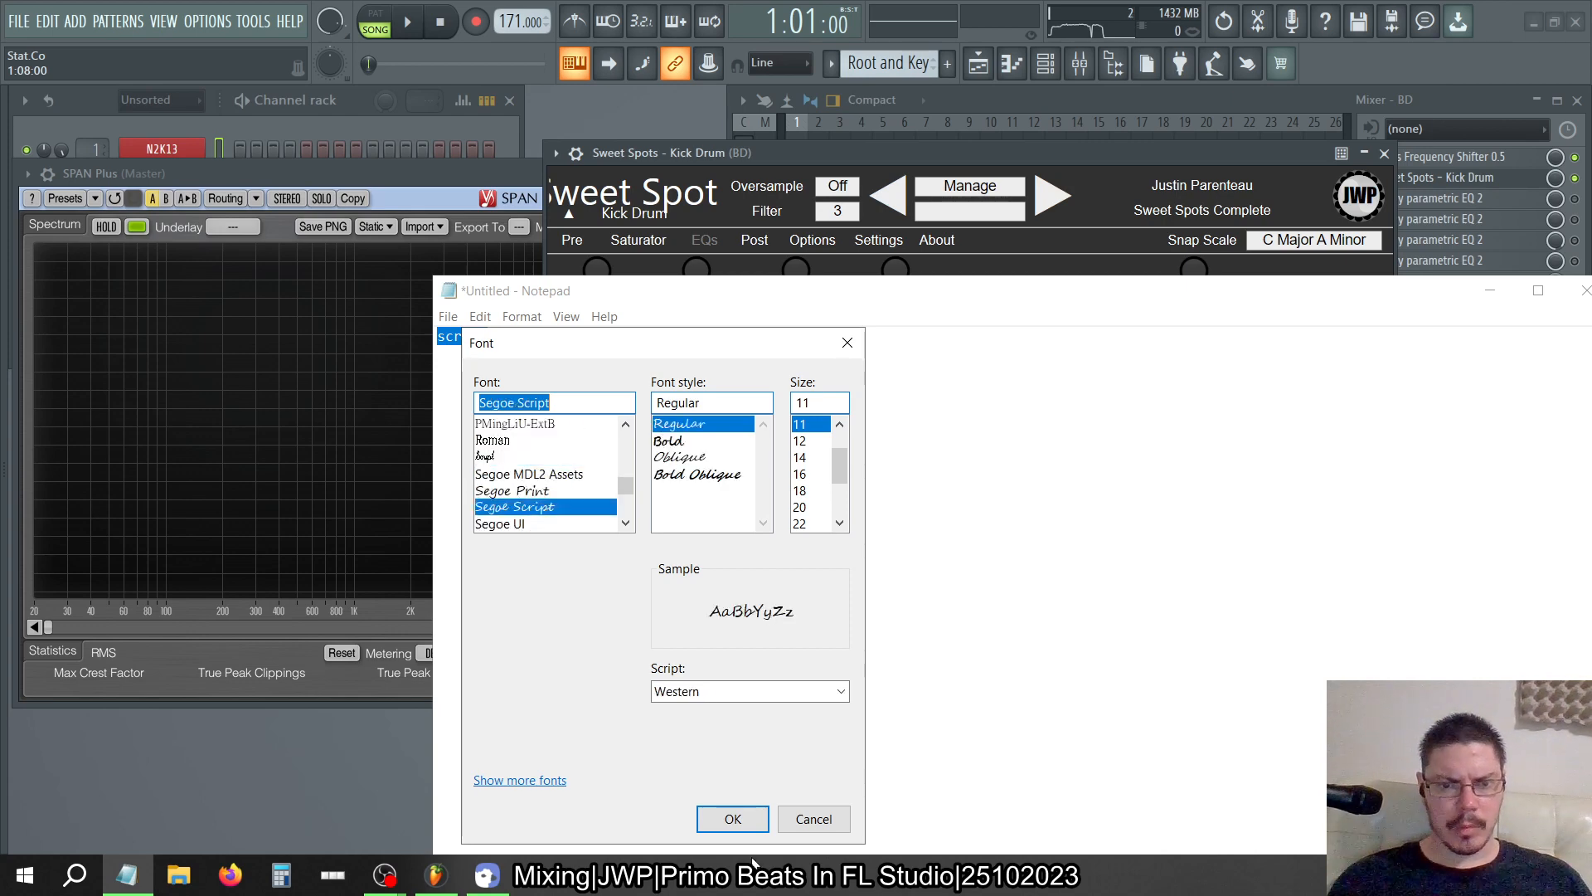
{"action": "left_click", "coordinate": [729, 819]}
Replace the document text with "Sweet Spots"
{"action": "left_click", "coordinate": [574, 360]}
{"action": "key", "text": "ctrl+a"}
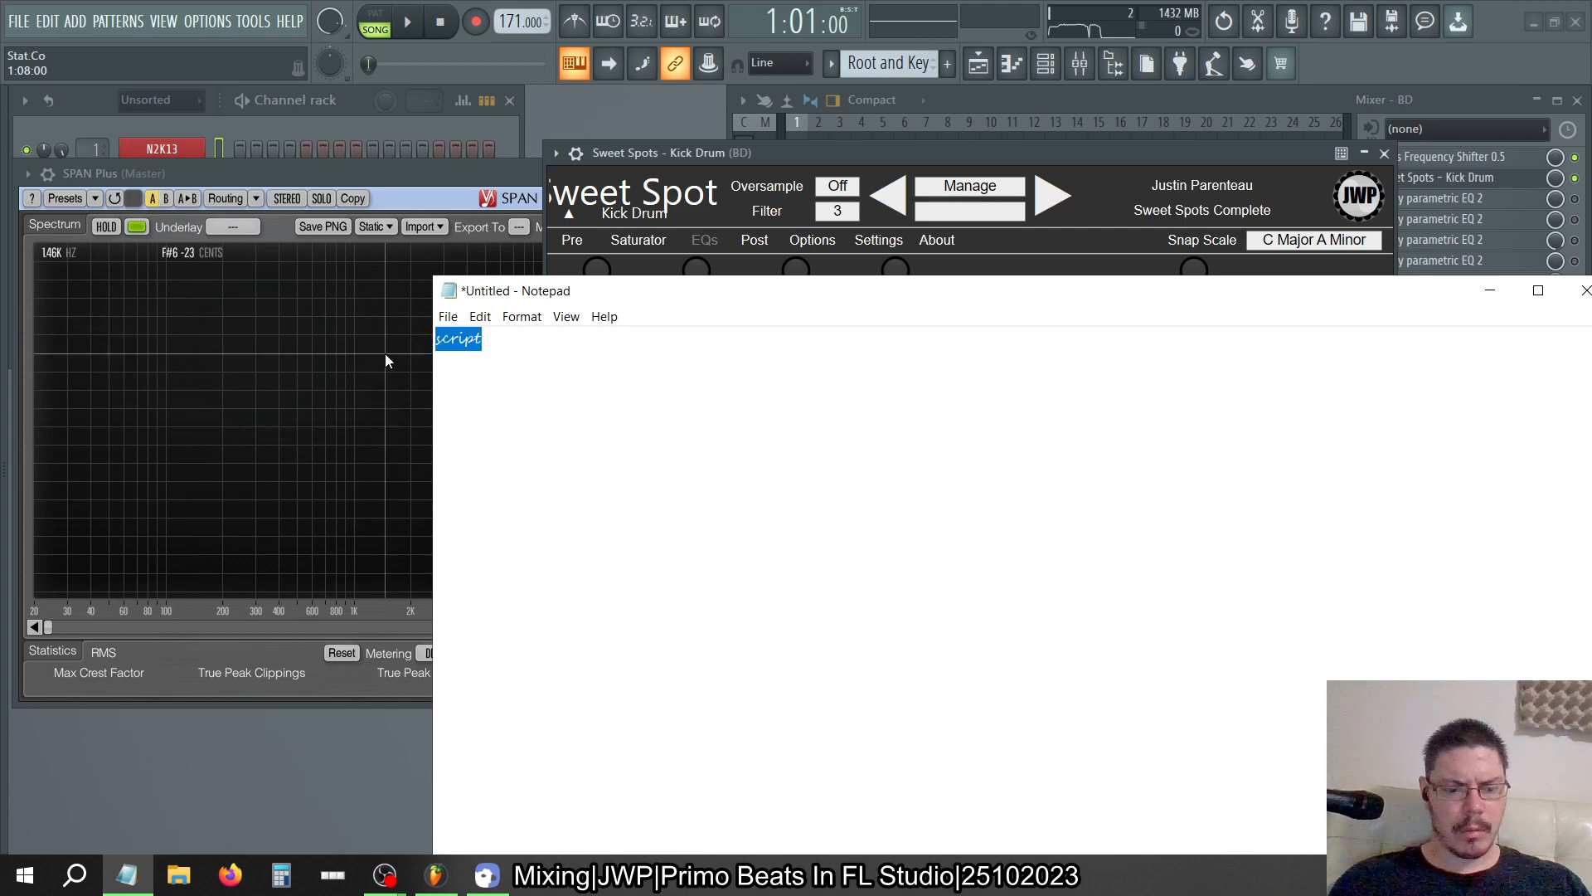
{"action": "type", "text": "Sweet Spots"}
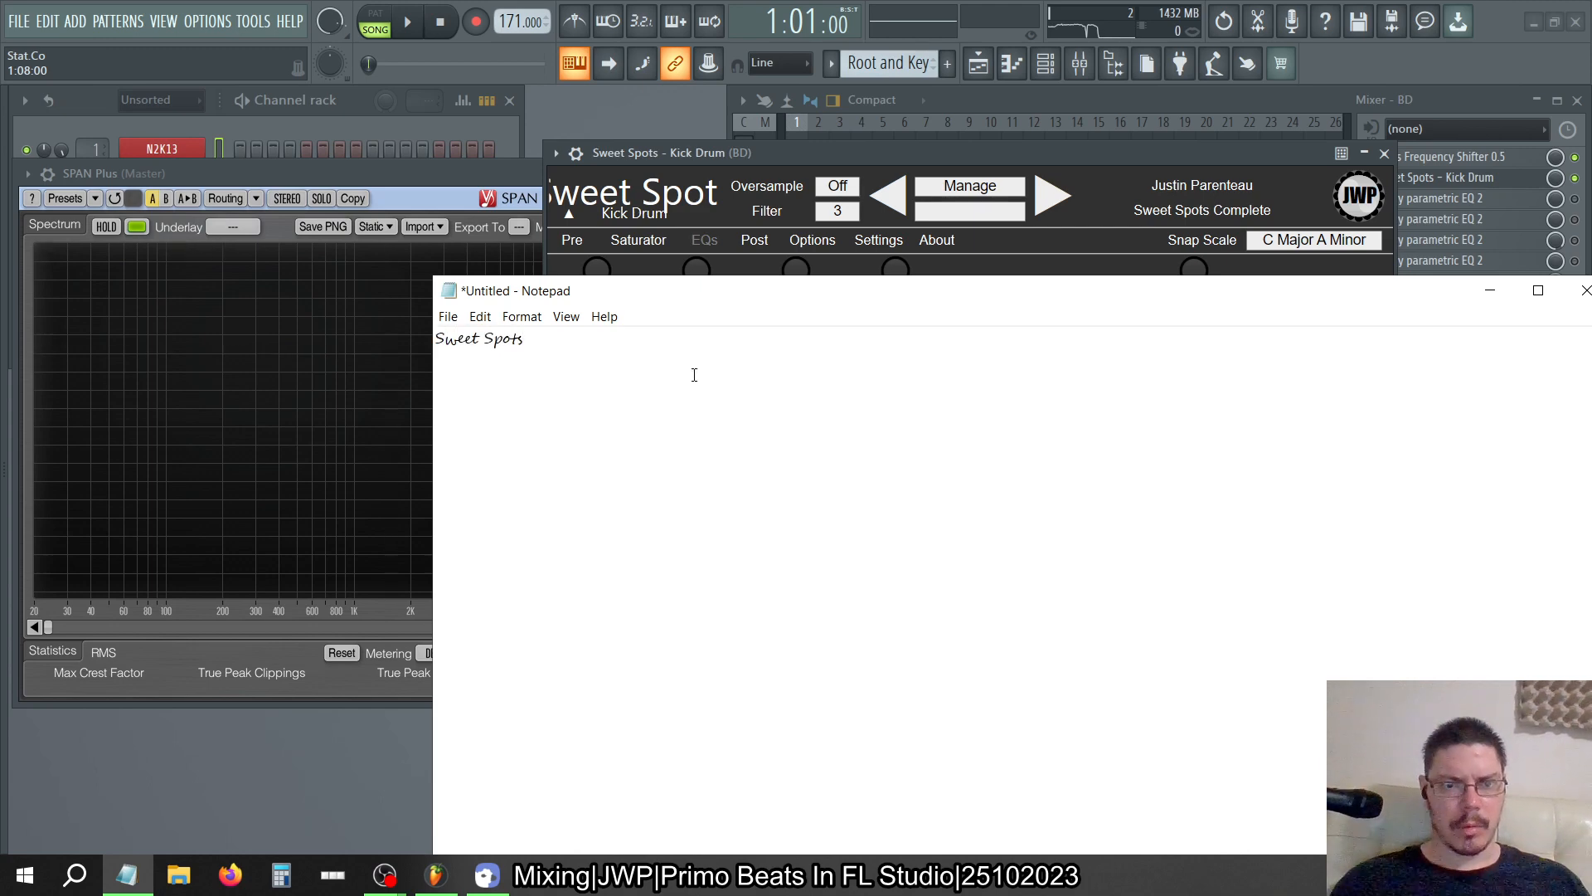
Select all of the text and change its font to Script
{"action": "key", "text": "ctrl+a"}
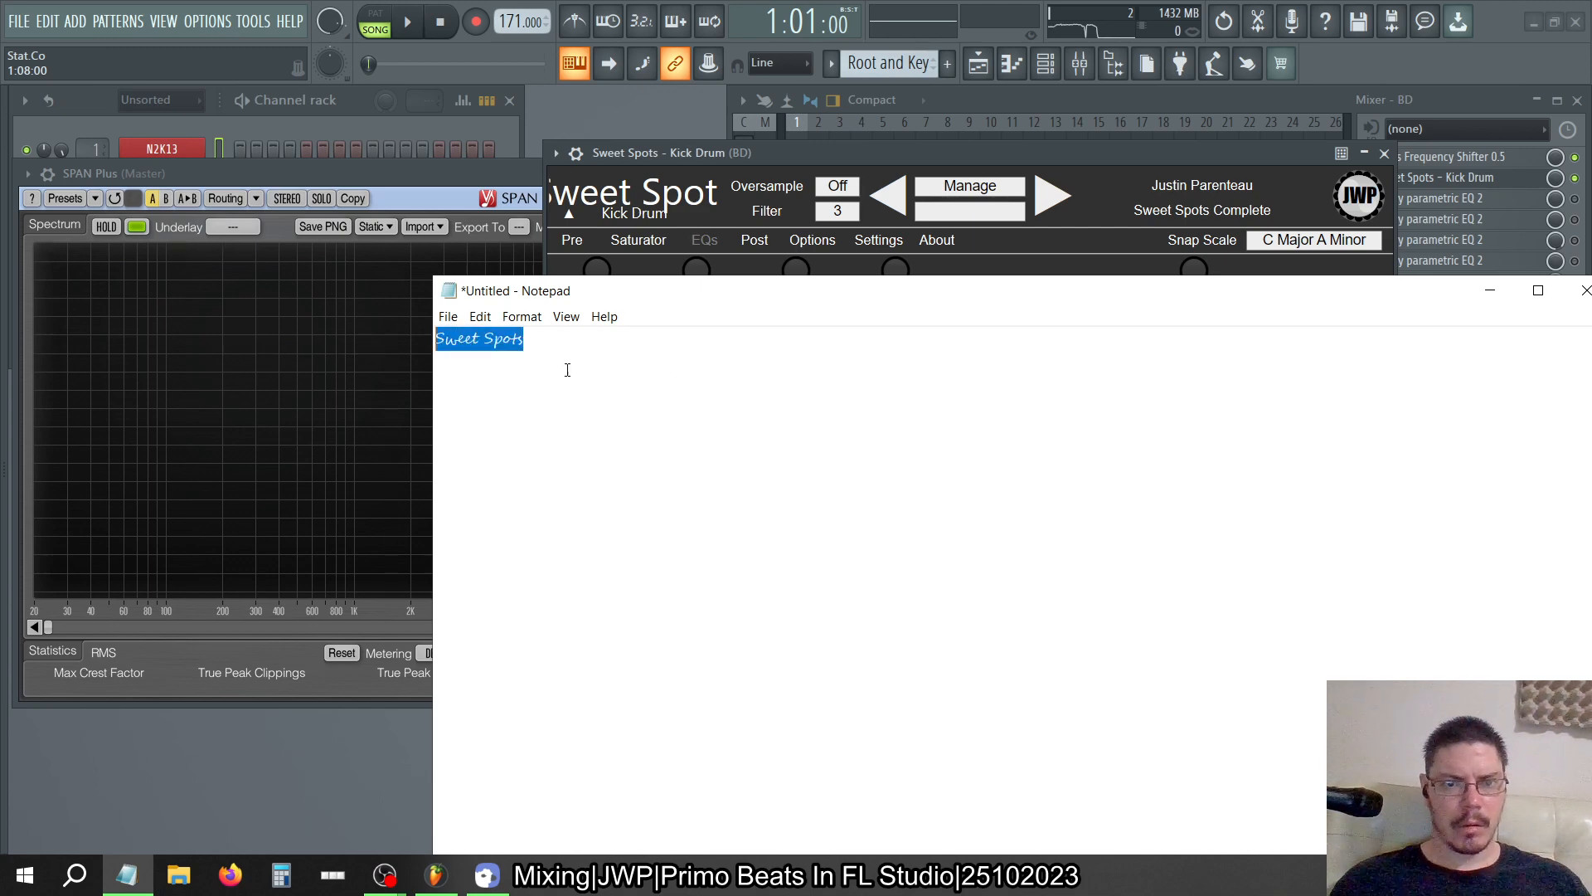
{"action": "left_click", "coordinate": [522, 316]}
{"action": "left_click", "coordinate": [531, 355]}
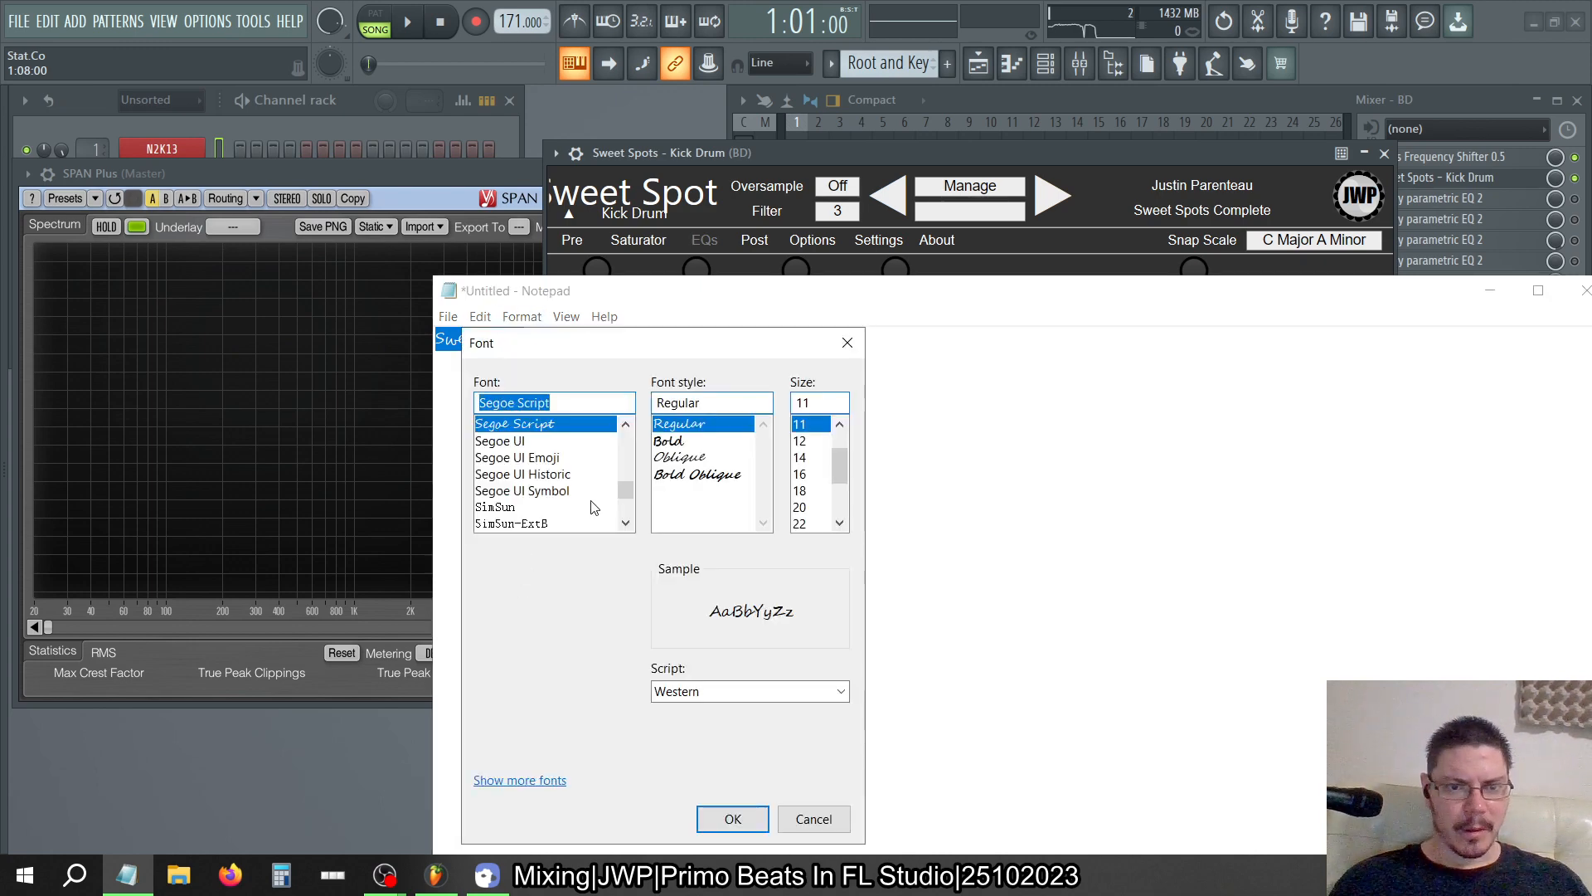
{"action": "scroll", "coordinate": [594, 508], "scroll_direction": "up", "scroll_amount": 1}
{"action": "left_click", "coordinate": [539, 439]}
{"action": "left_click", "coordinate": [528, 425]}
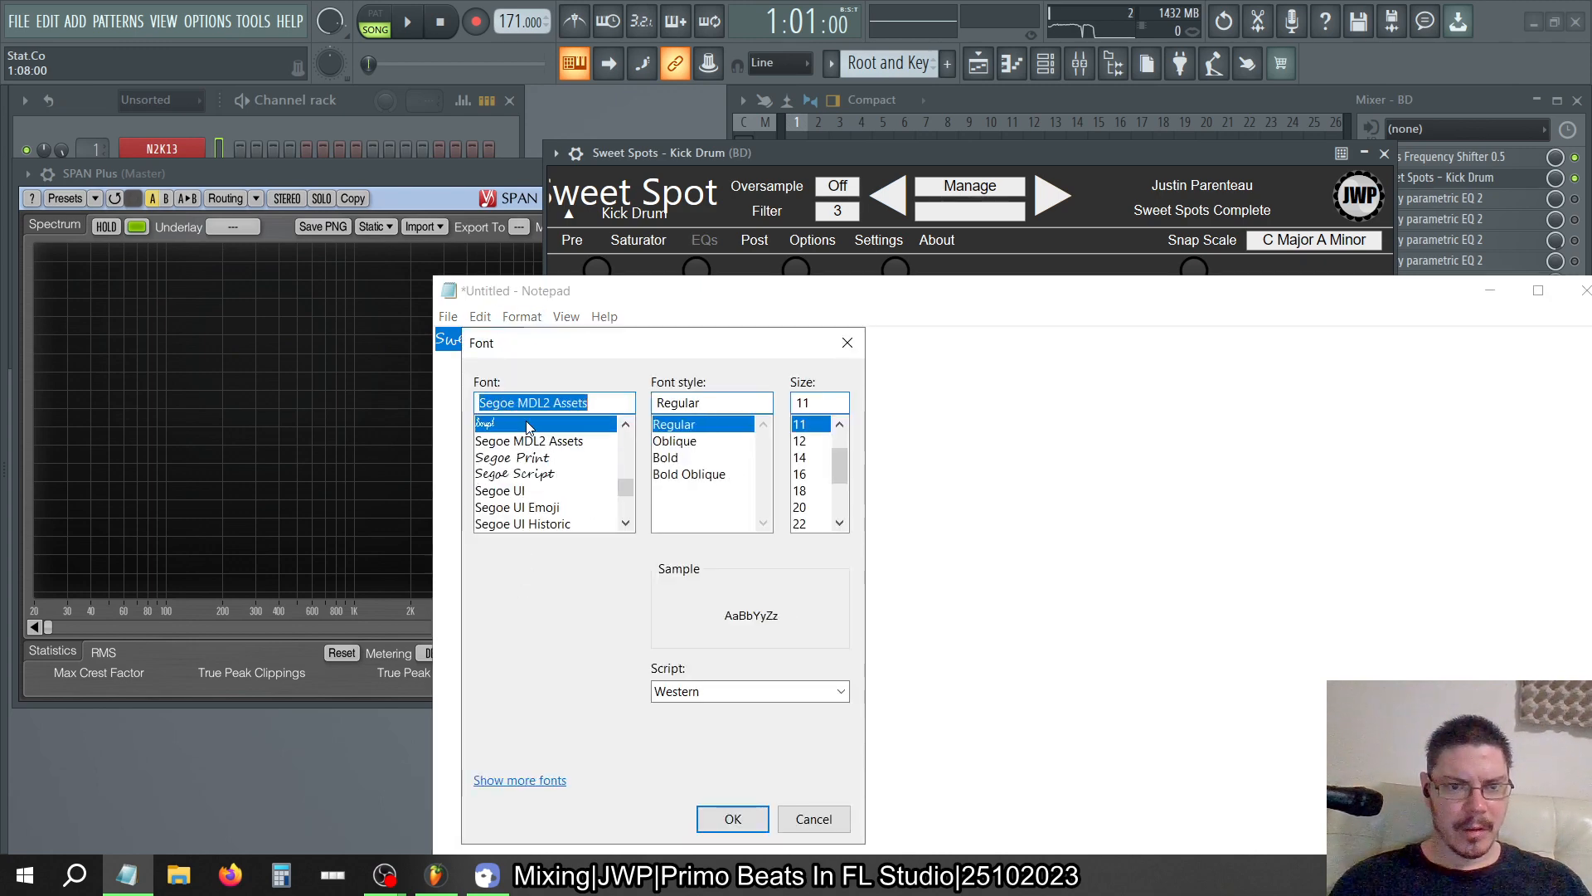
{"action": "left_click", "coordinate": [732, 818]}
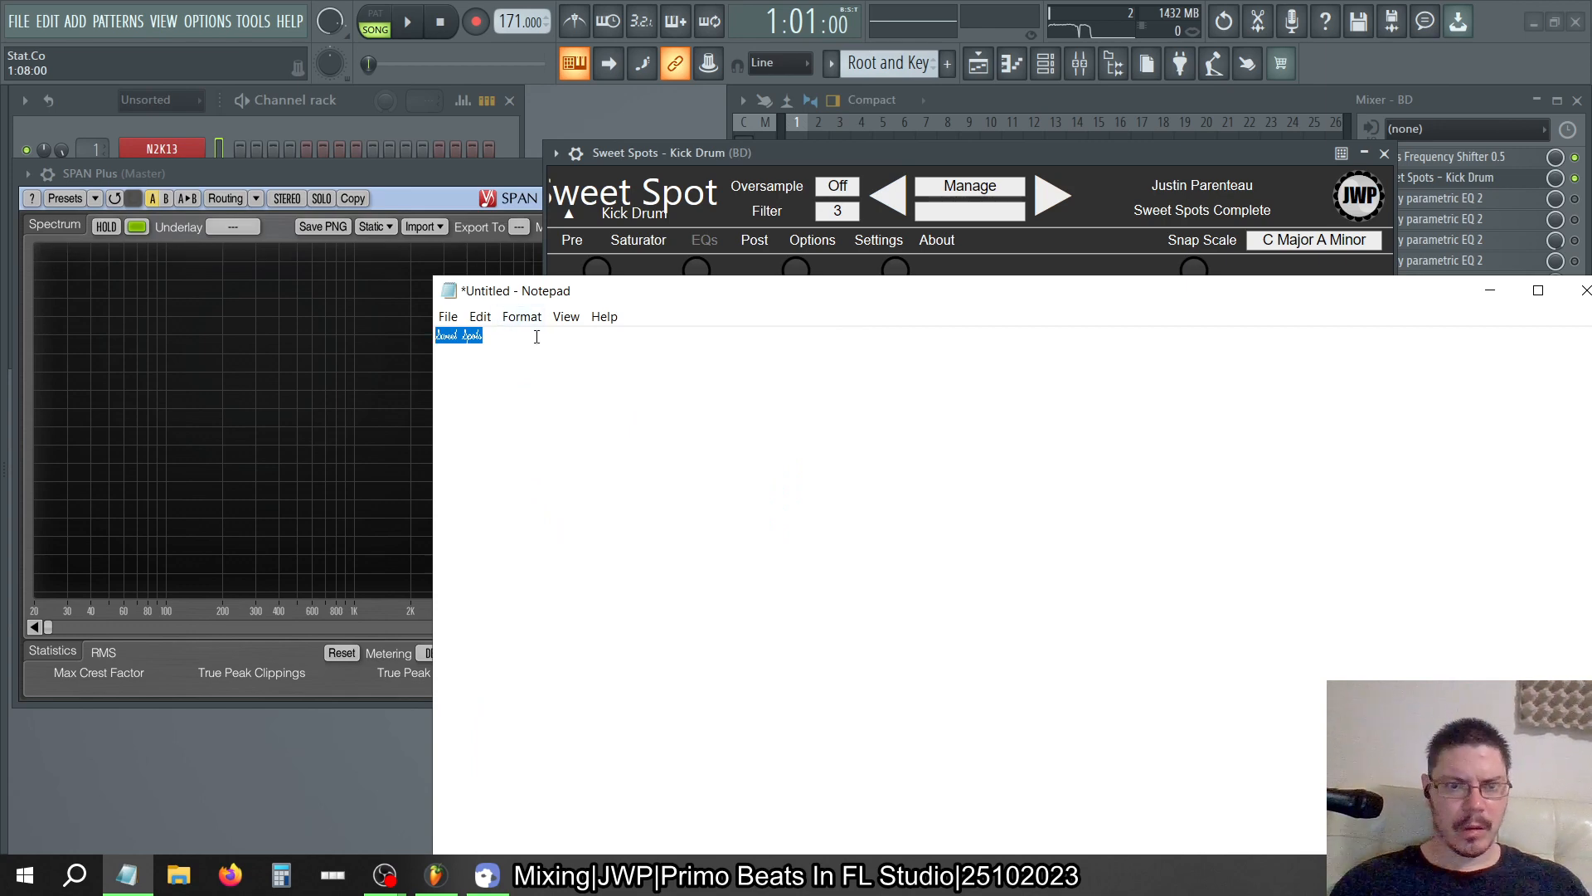
Examine the "Sweet Spots" lettering at larger and smaller zoom, and look through the font list again while keeping the Script font
{"action": "scroll", "coordinate": [537, 337], "scroll_direction": "up", "scroll_amount": 15}
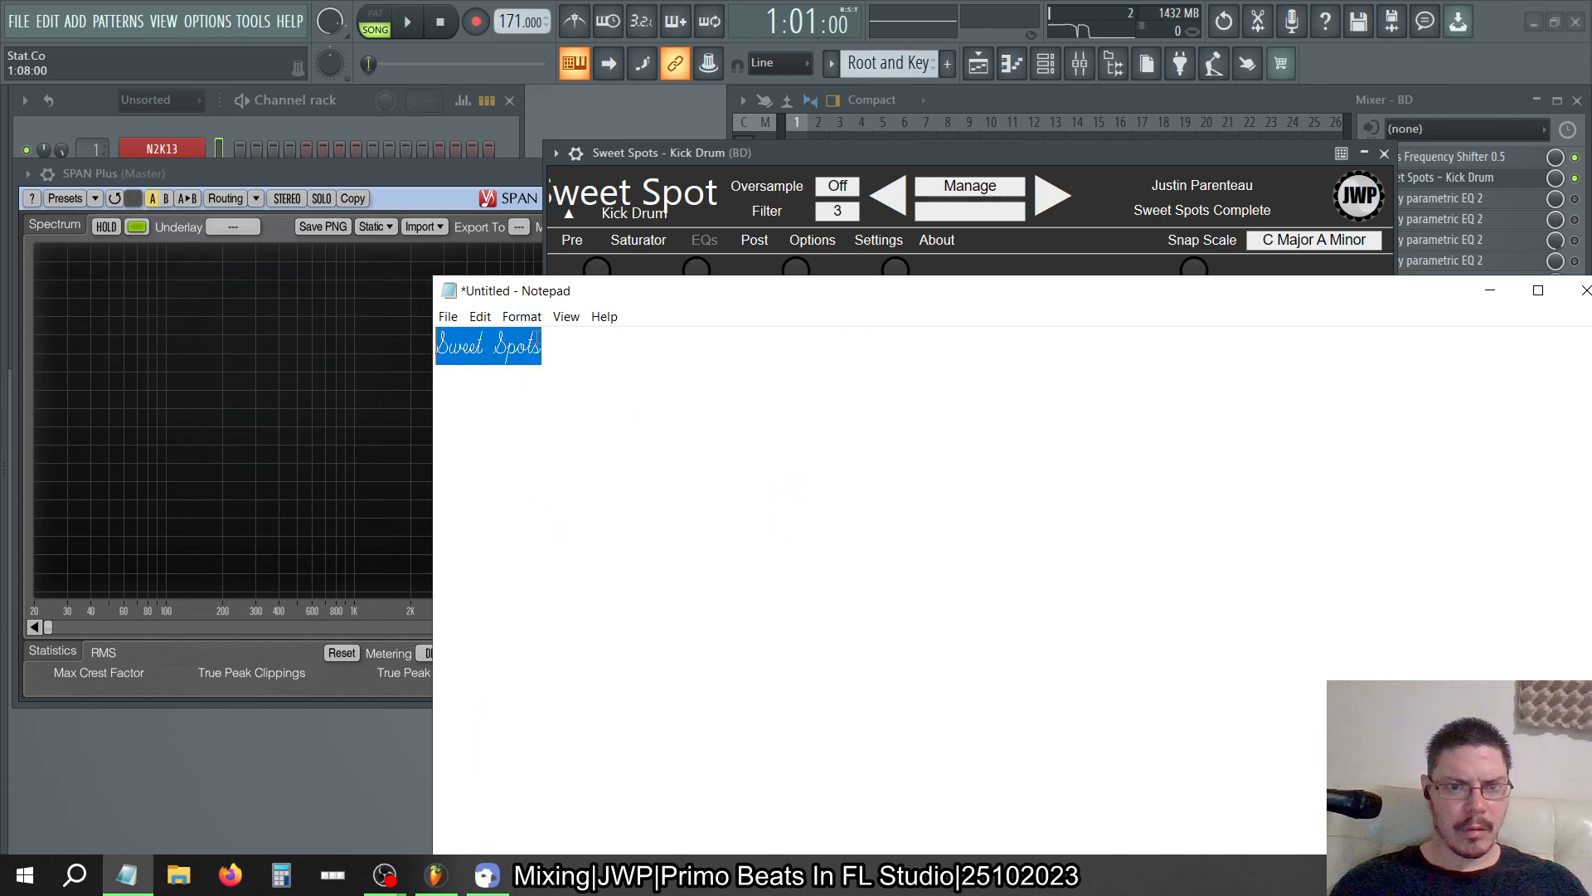
{"action": "scroll", "coordinate": [537, 334], "scroll_direction": "down", "scroll_amount": 12}
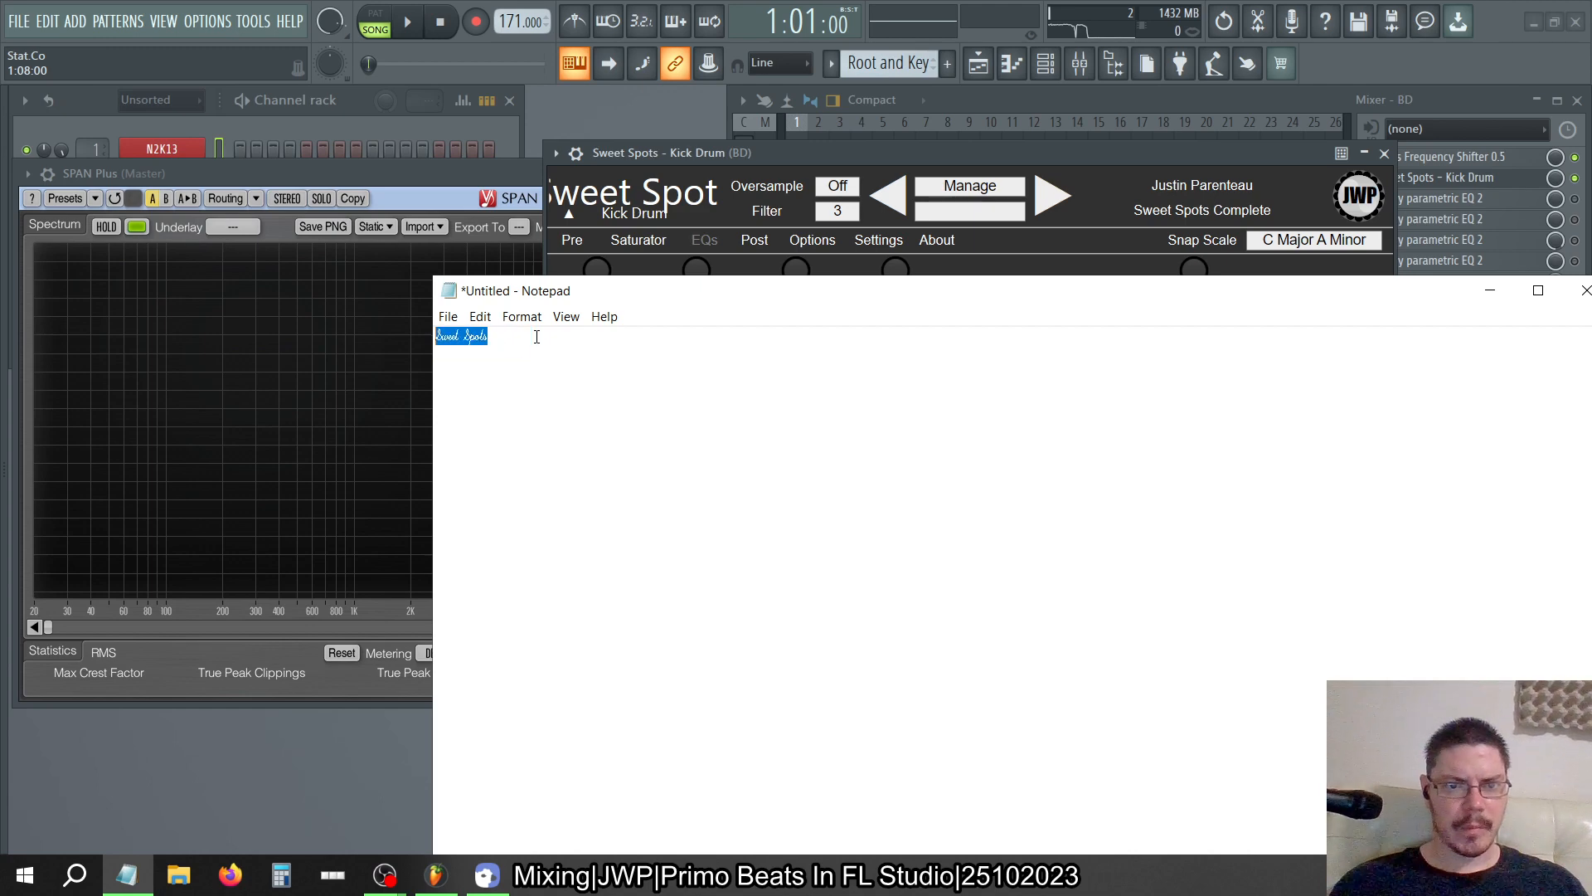
{"action": "left_click", "coordinate": [521, 316]}
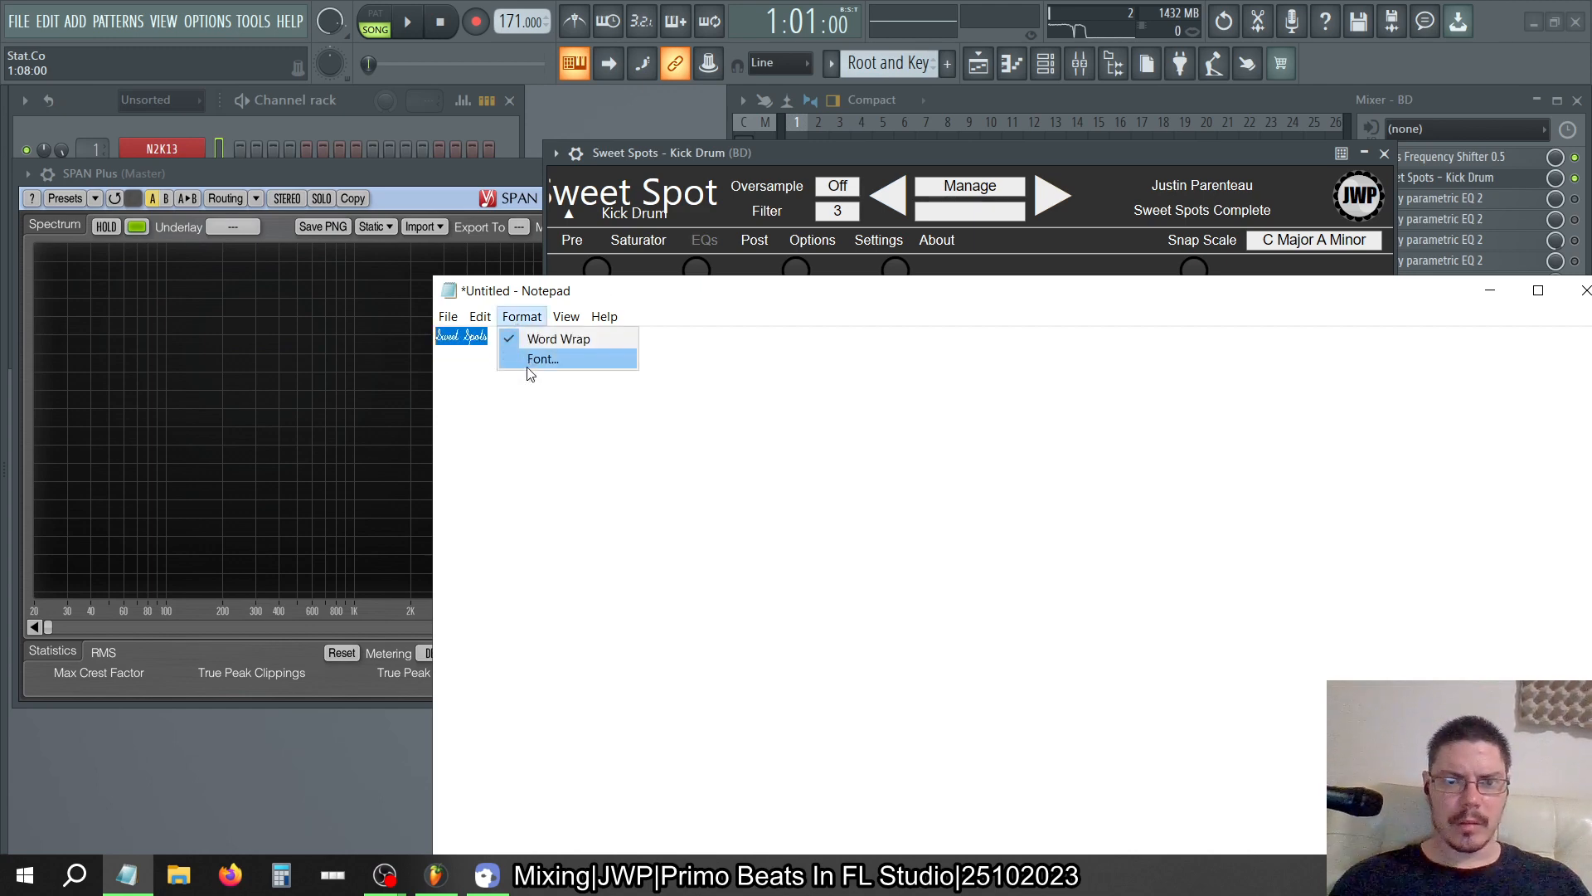
{"action": "left_click", "coordinate": [529, 358]}
{"action": "mouse_move", "coordinate": [629, 492]}
{"action": "left_mouse_down"}
{"action": "mouse_move", "coordinate": [633, 440]}
{"action": "mouse_move", "coordinate": [634, 520]}
{"action": "left_mouse_up"}
{"action": "left_click", "coordinate": [733, 819]}
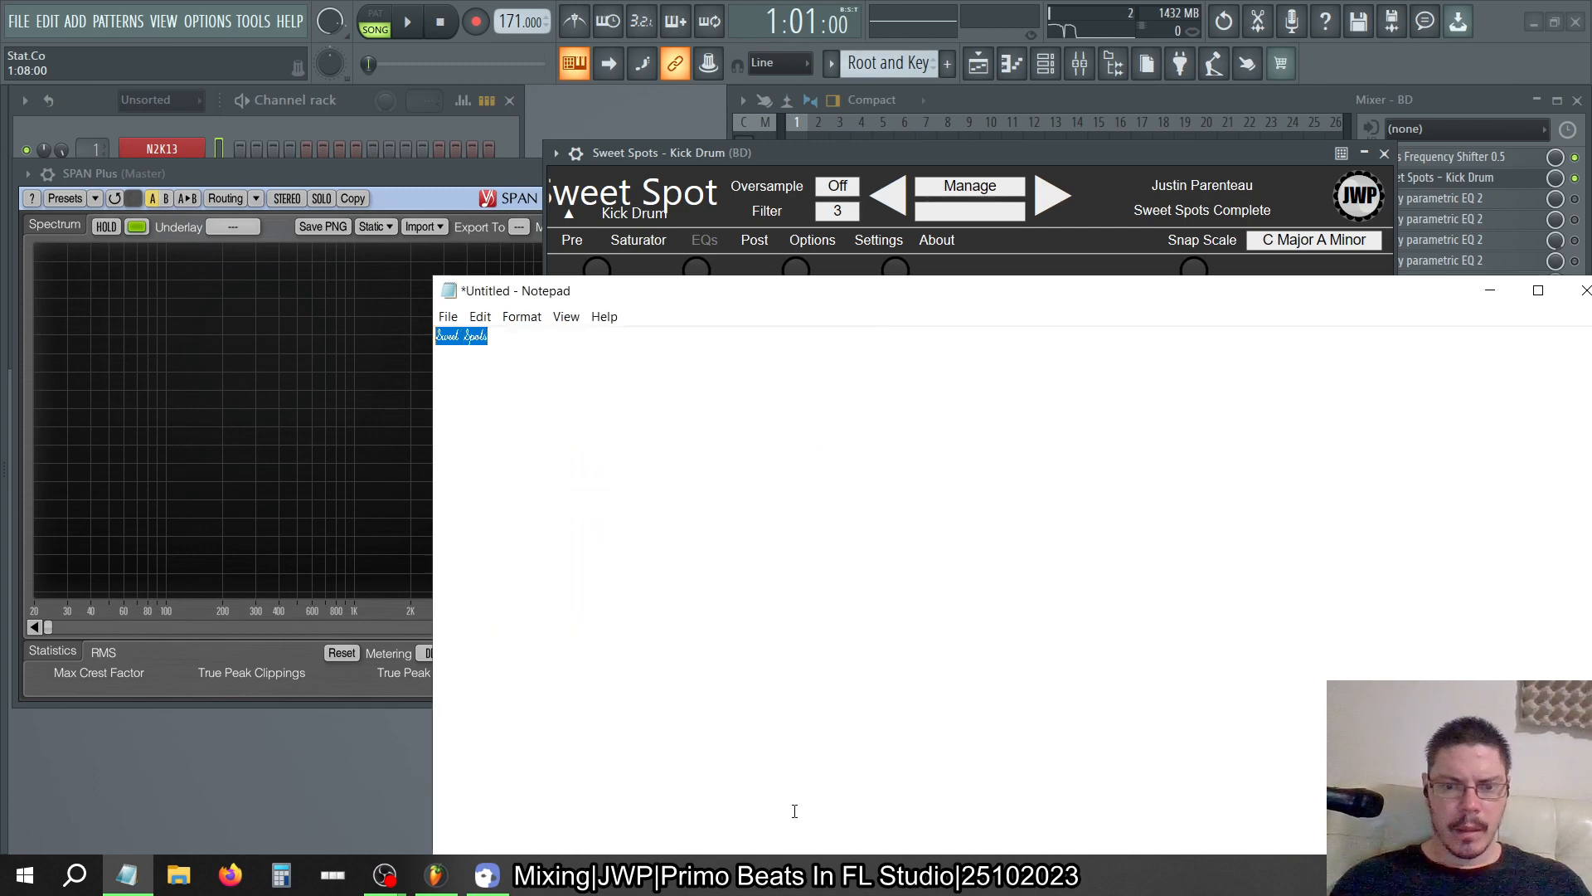
Switch to Firefox and search Google for "brush font"
{"action": "left_click", "coordinate": [245, 887]}
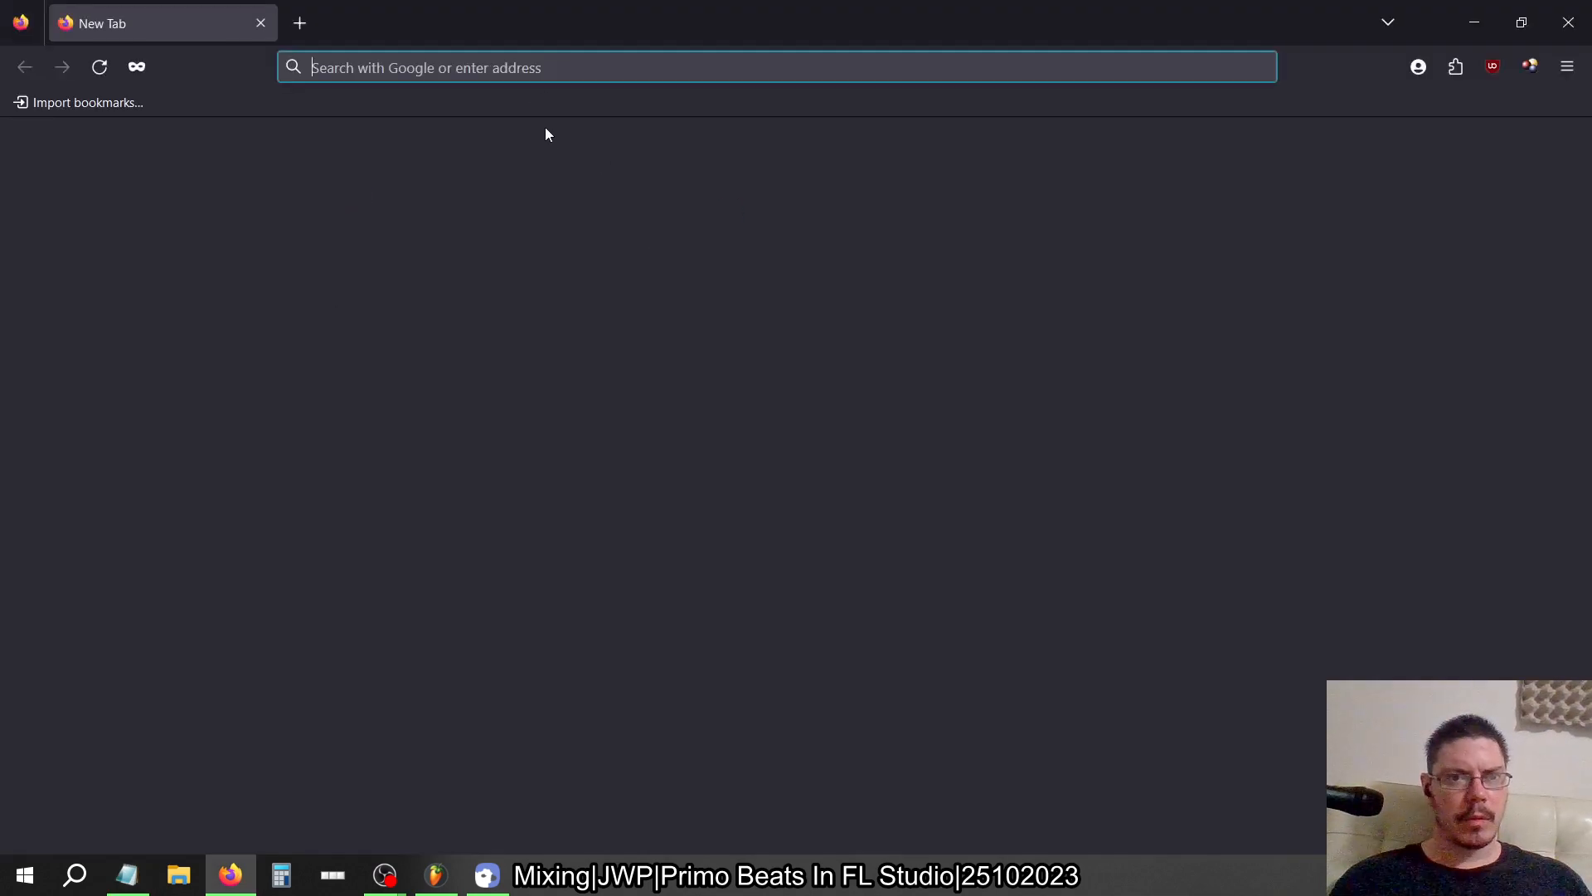
{"action": "type", "text": "brush "}
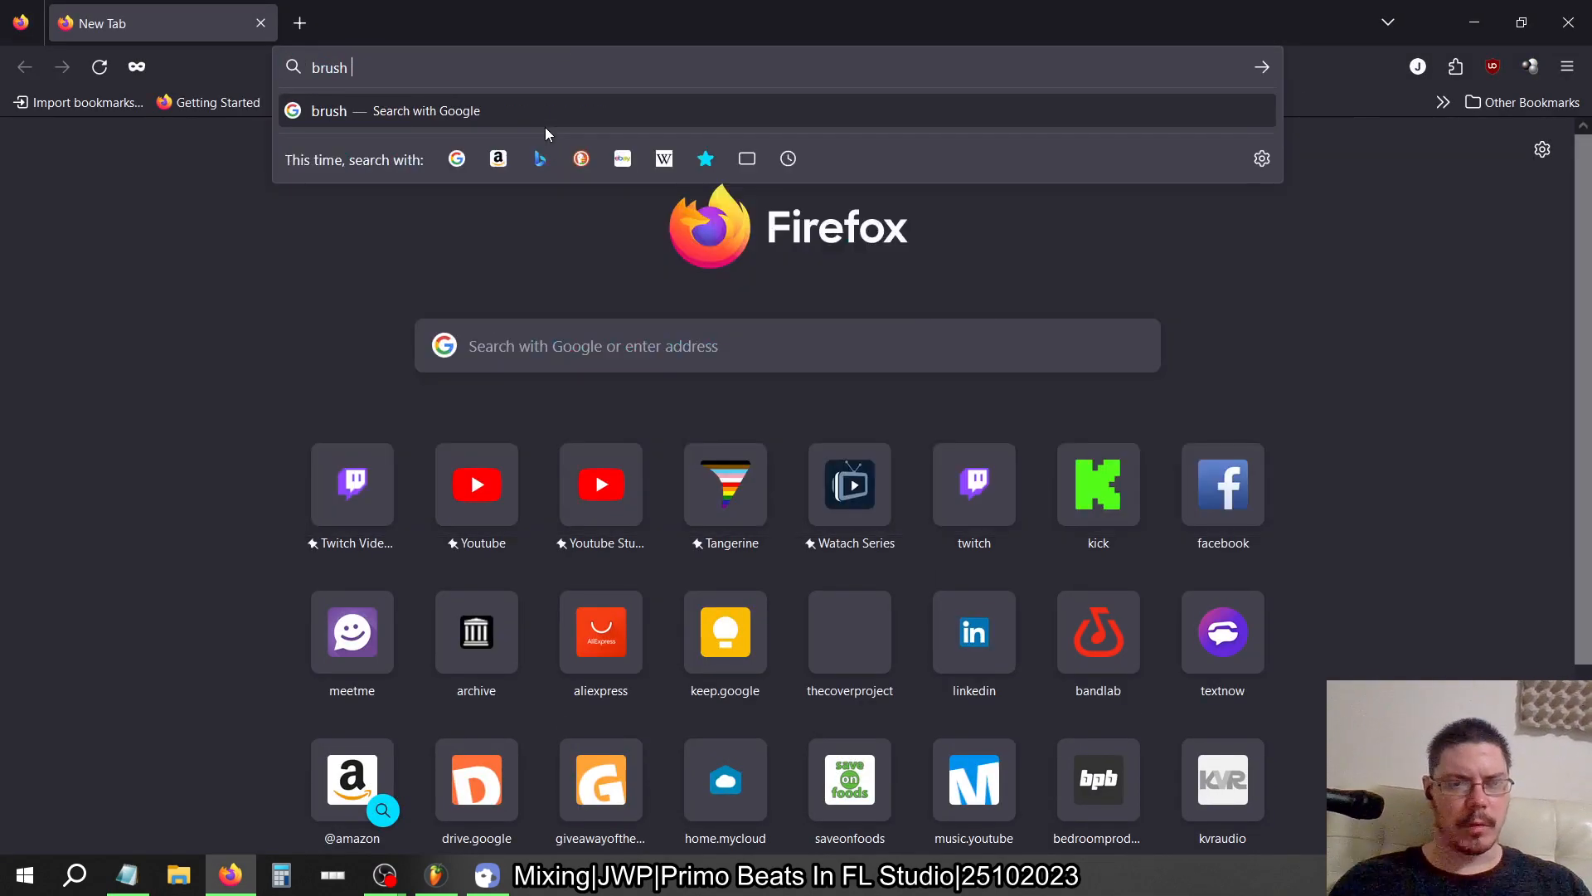
{"action": "type", "text": "font"}
{"action": "key", "text": "Return"}
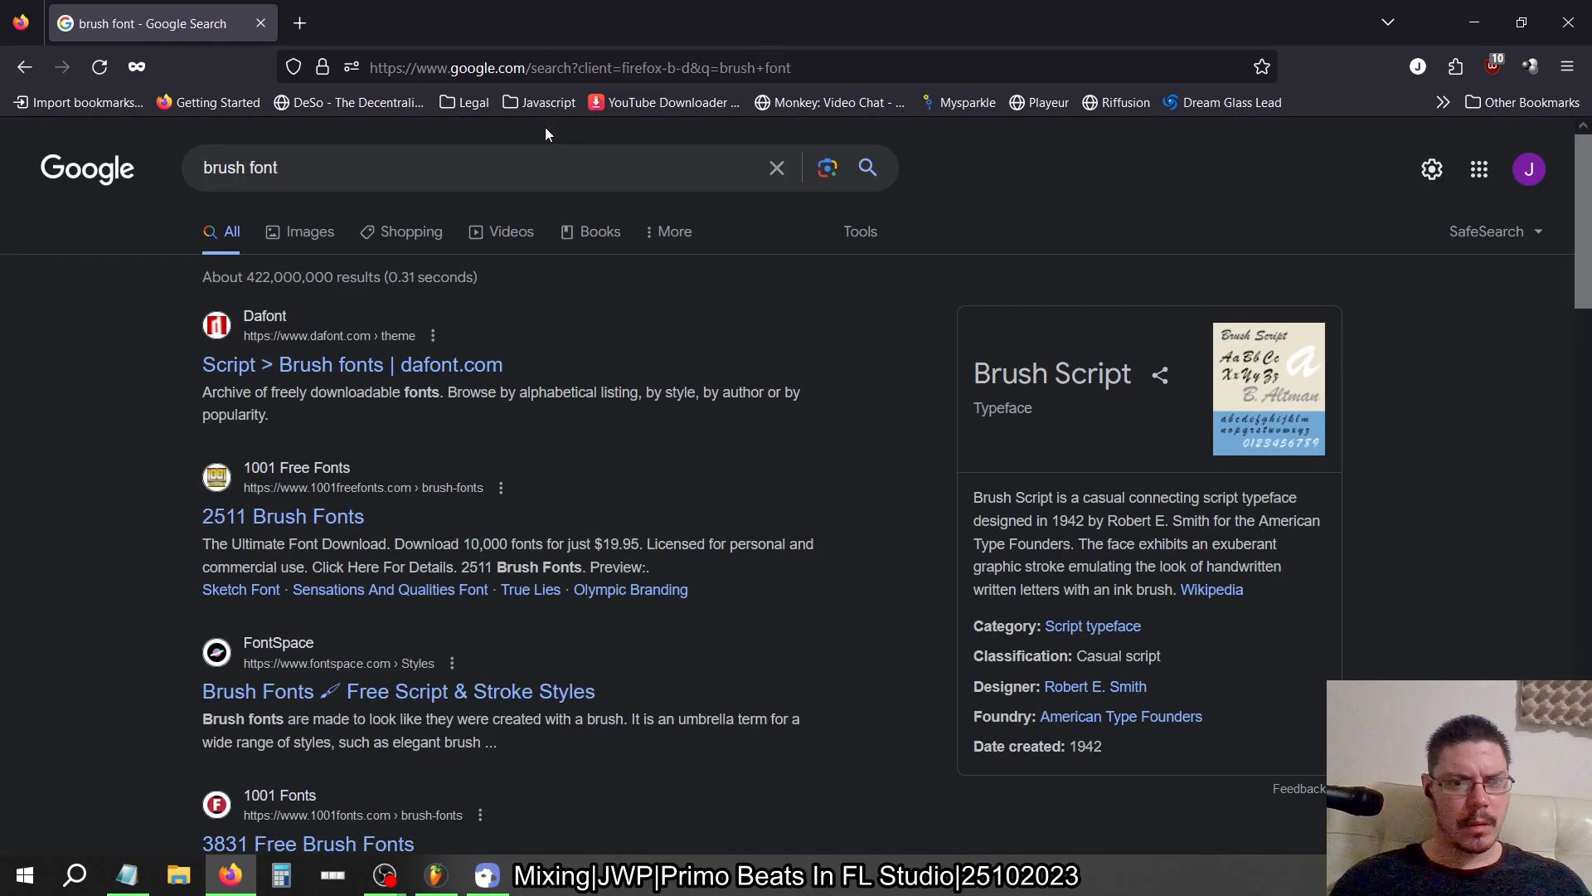
Look over the search results, view the Script > Brush fonts page on dafont.com, and return to the results
{"action": "scroll", "coordinate": [534, 336], "scroll_direction": "down", "scroll_amount": 9}
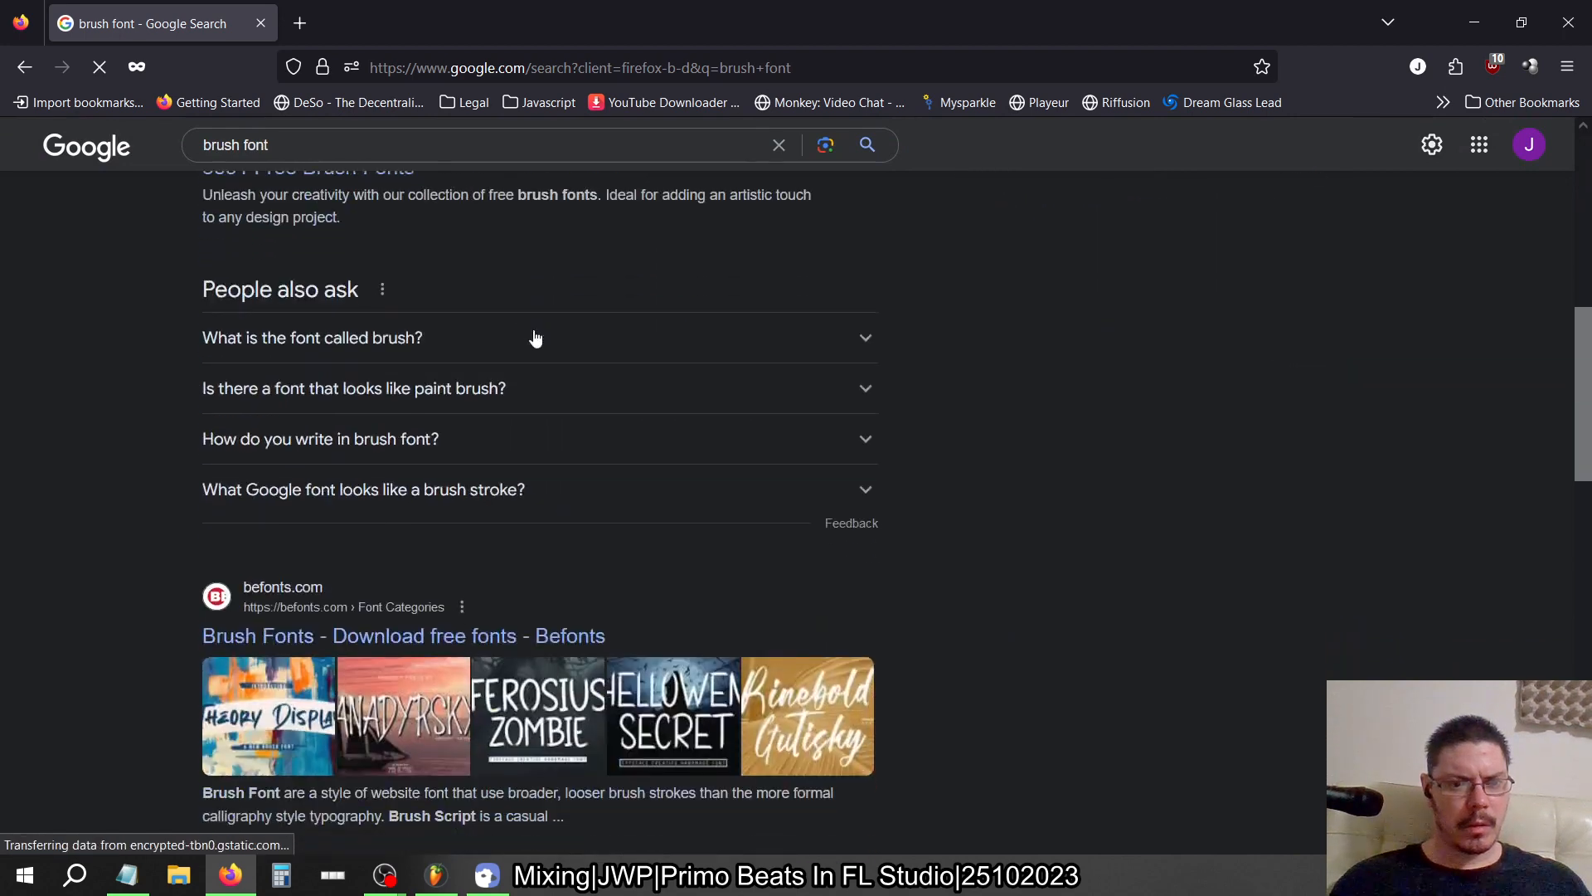
{"action": "scroll", "coordinate": [533, 337], "scroll_direction": "up", "scroll_amount": 10}
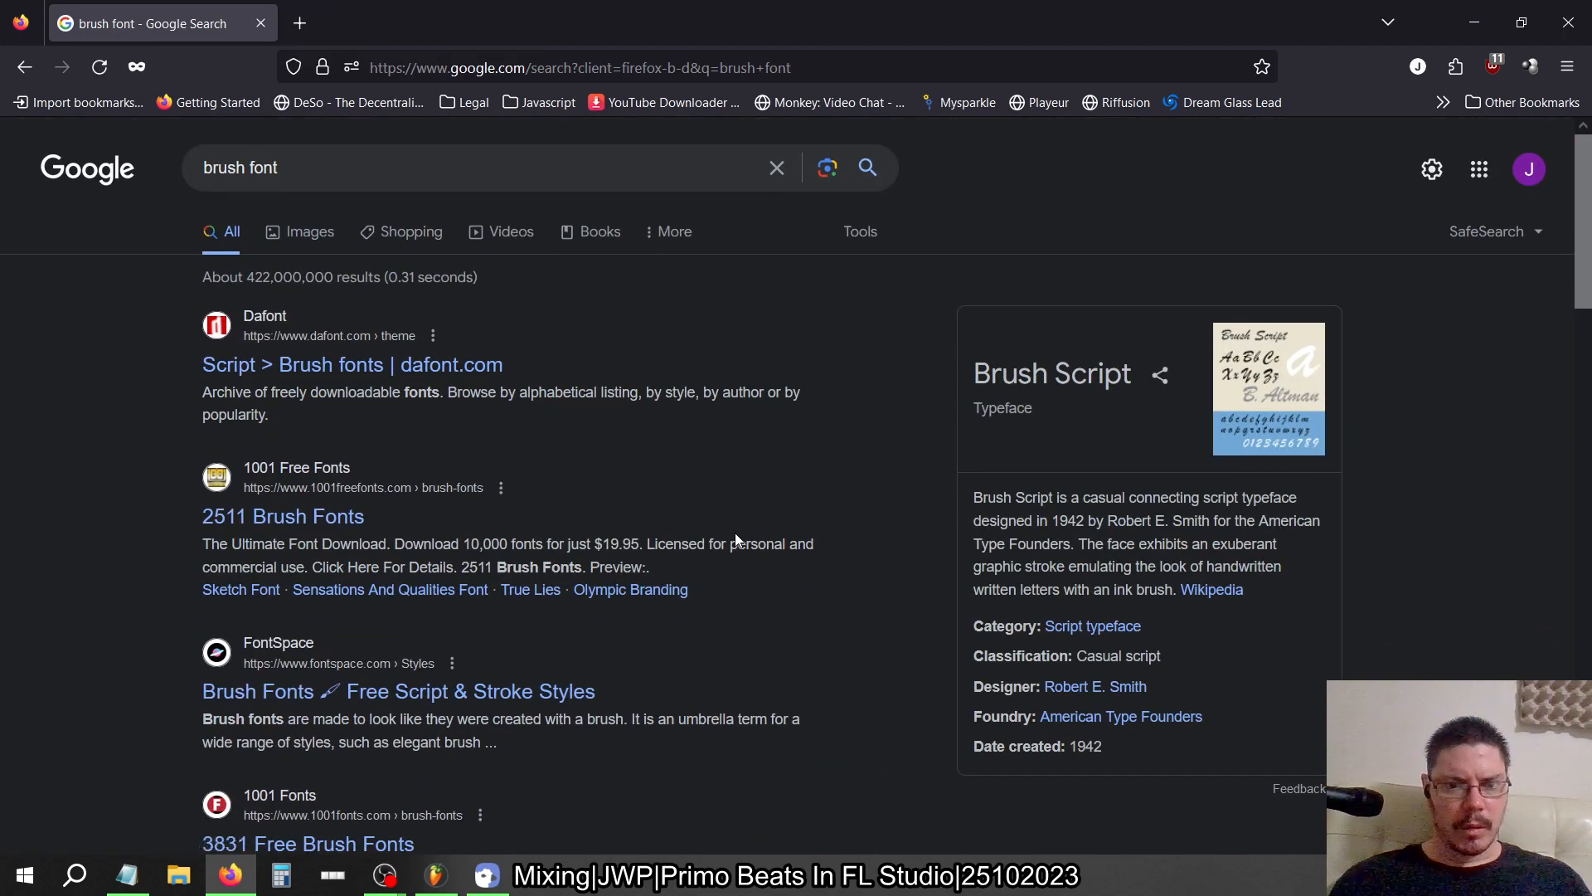
{"action": "left_click", "coordinate": [331, 365]}
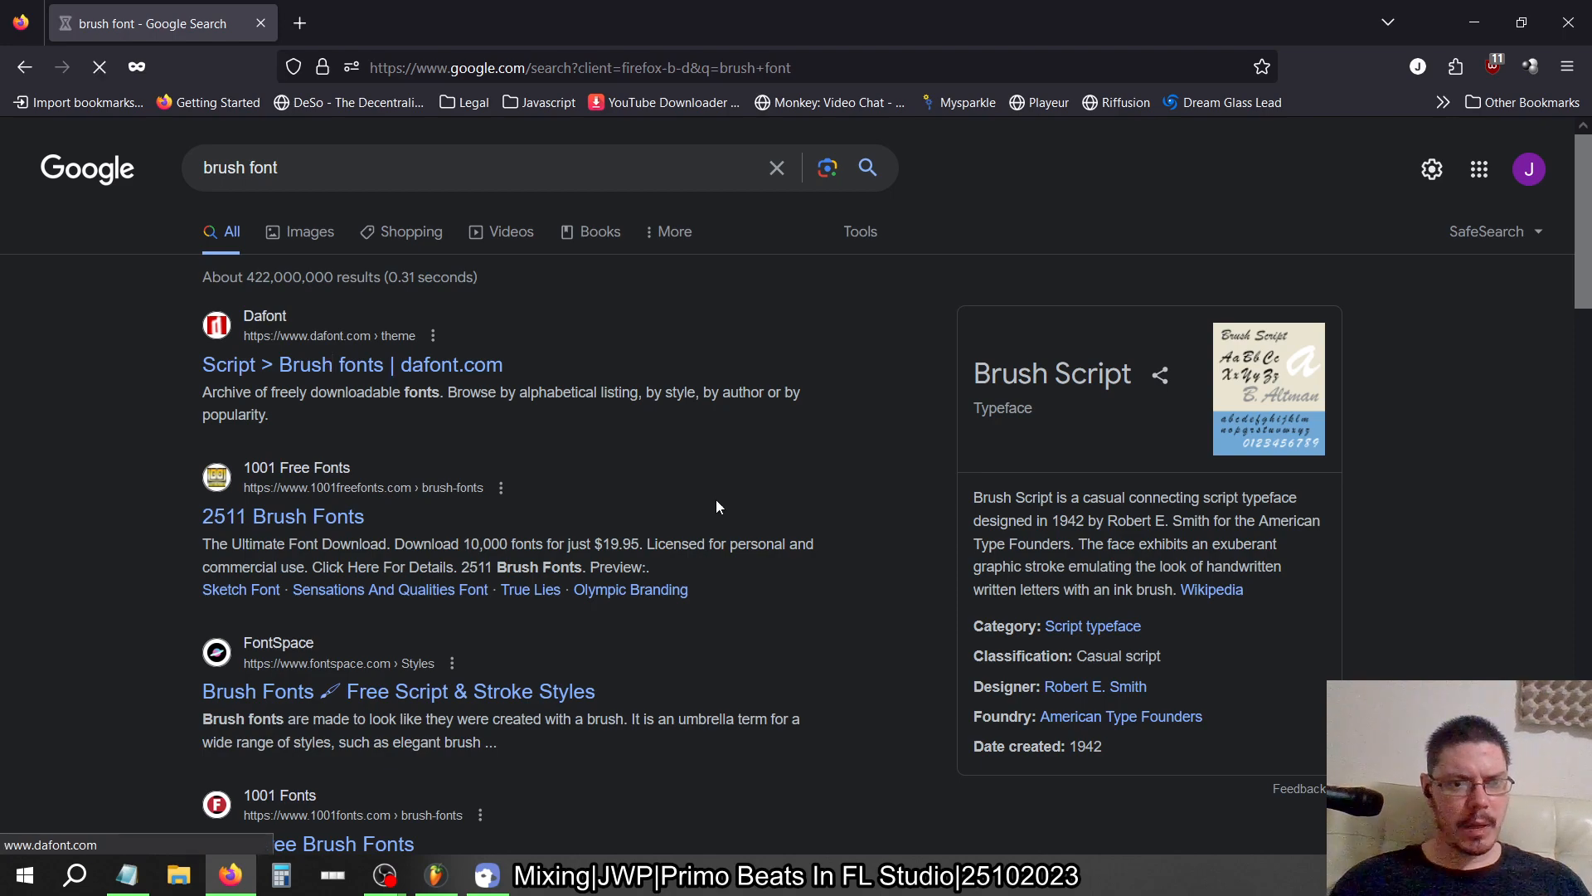
{"action": "scroll", "coordinate": [913, 465], "scroll_direction": "down", "scroll_amount": 3}
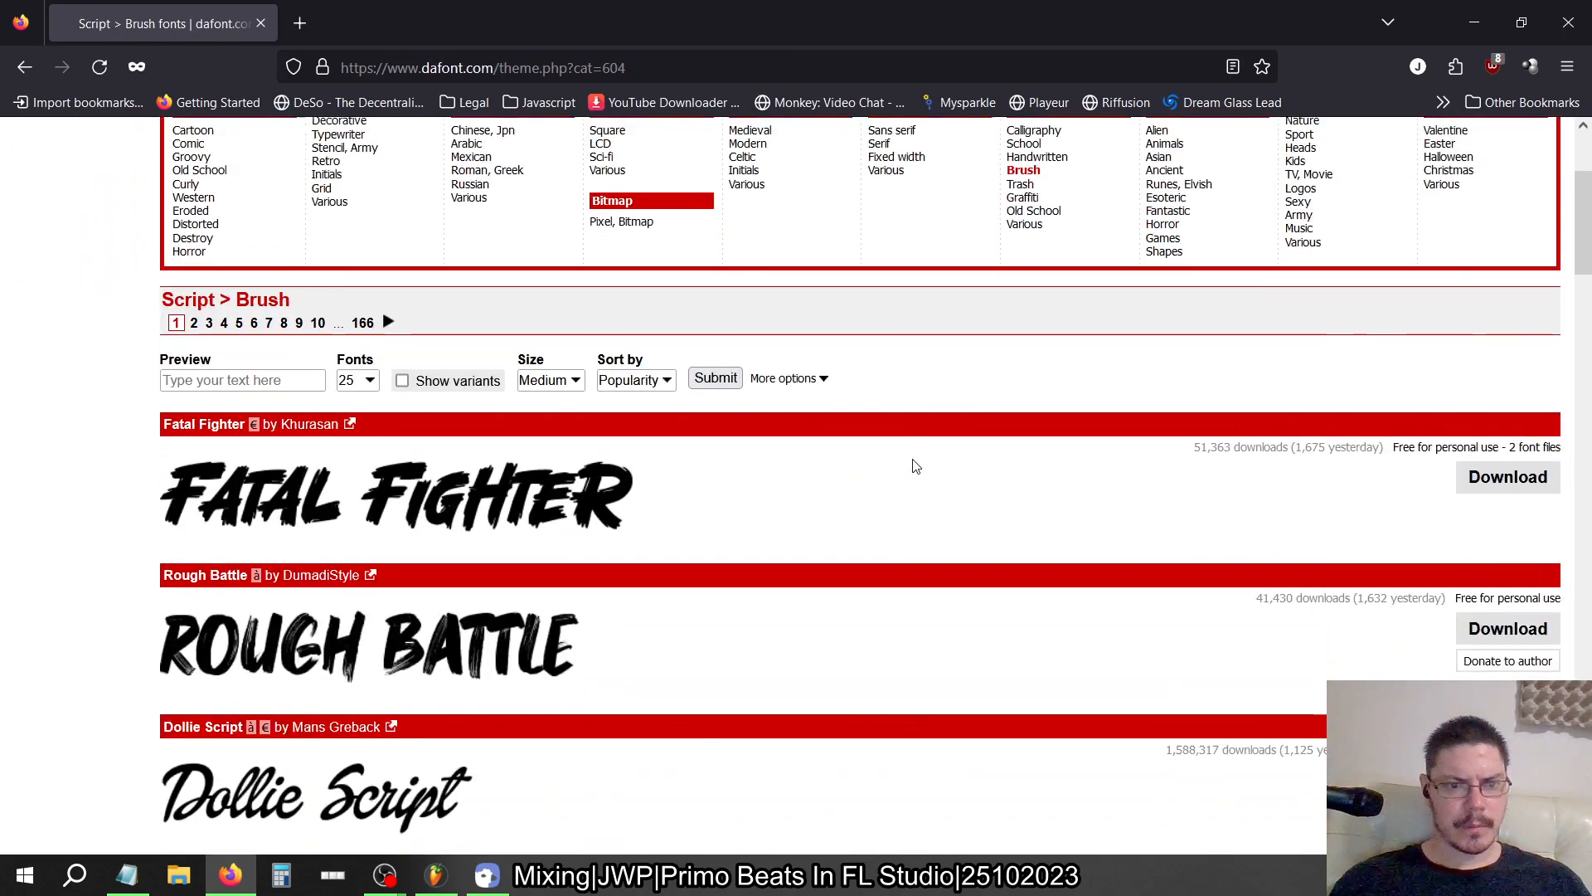
{"action": "scroll", "coordinate": [915, 466], "scroll_direction": "up", "scroll_amount": 4}
{"action": "left_click", "coordinate": [24, 66]}
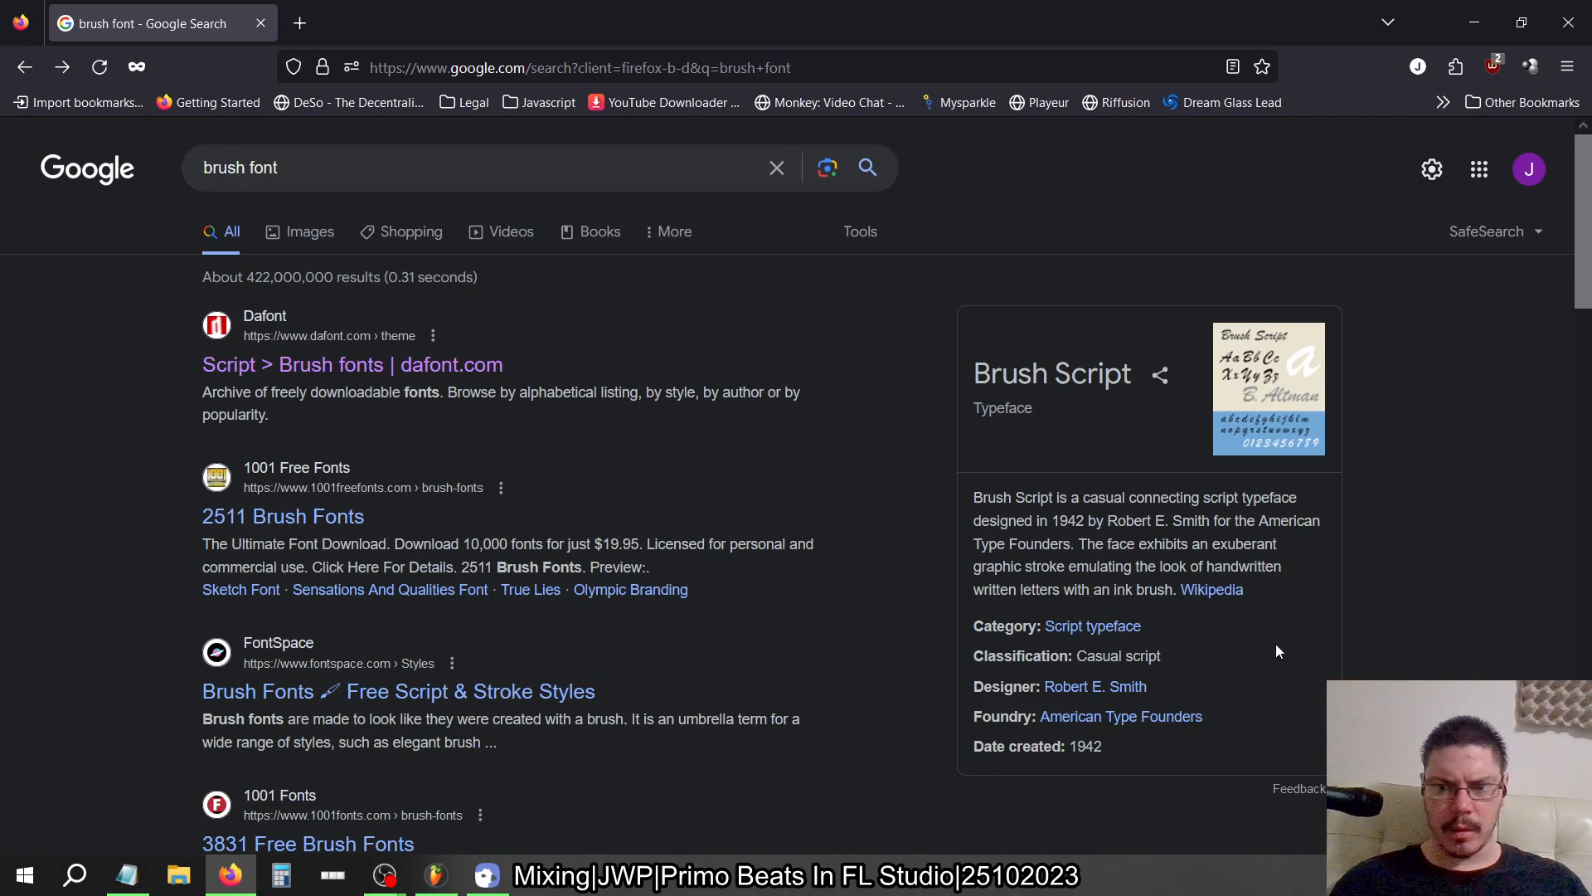
View the Wikipedia article on the Brush Script typeface and look over its sections
{"action": "left_click", "coordinate": [1214, 600]}
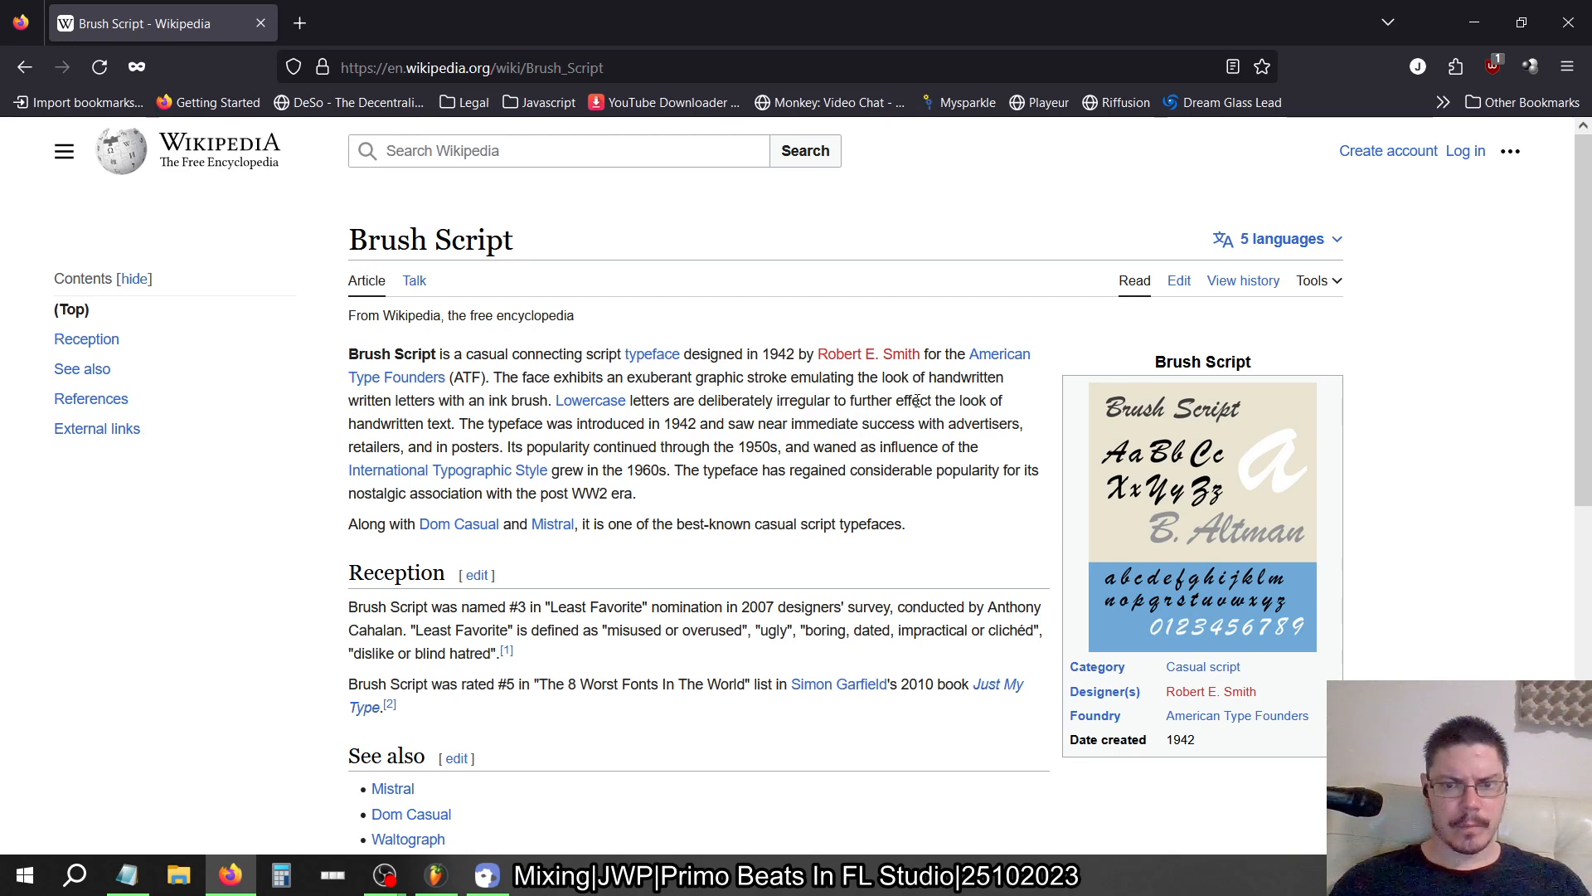
{"action": "scroll", "coordinate": [917, 401], "scroll_direction": "down", "scroll_amount": 5}
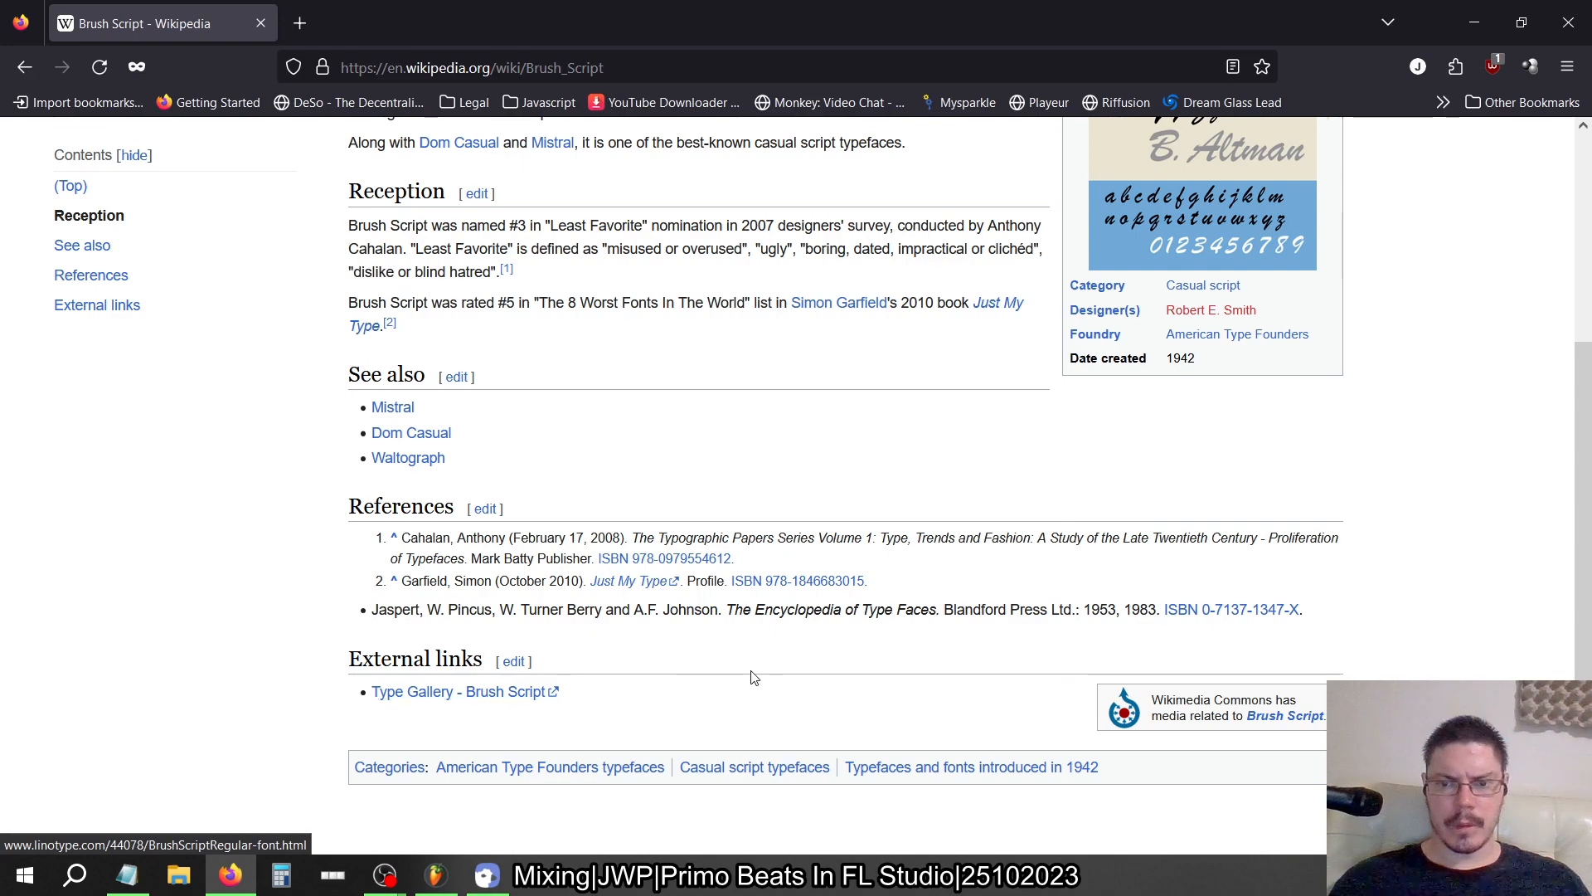
{"action": "scroll", "coordinate": [558, 605], "scroll_direction": "up", "scroll_amount": 5}
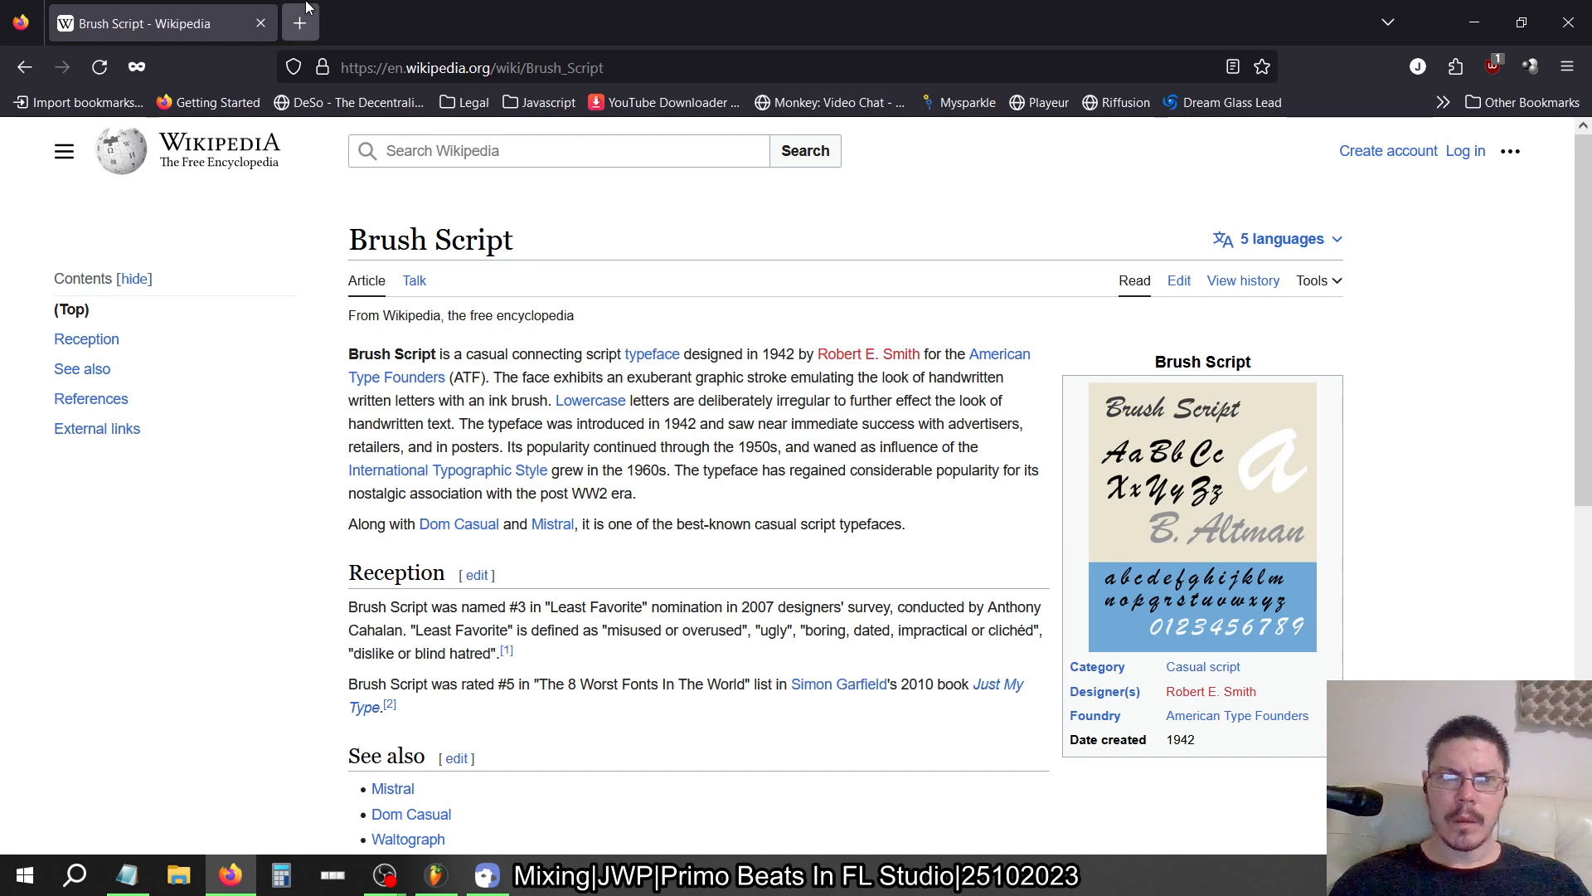
Search the web for "windows default fonts" and view Microsoft's Windows 10 font list, keeping the Wikipedia article and the results open
{"action": "left_click", "coordinate": [295, 25]}
{"action": "type", "text": "windows default"}
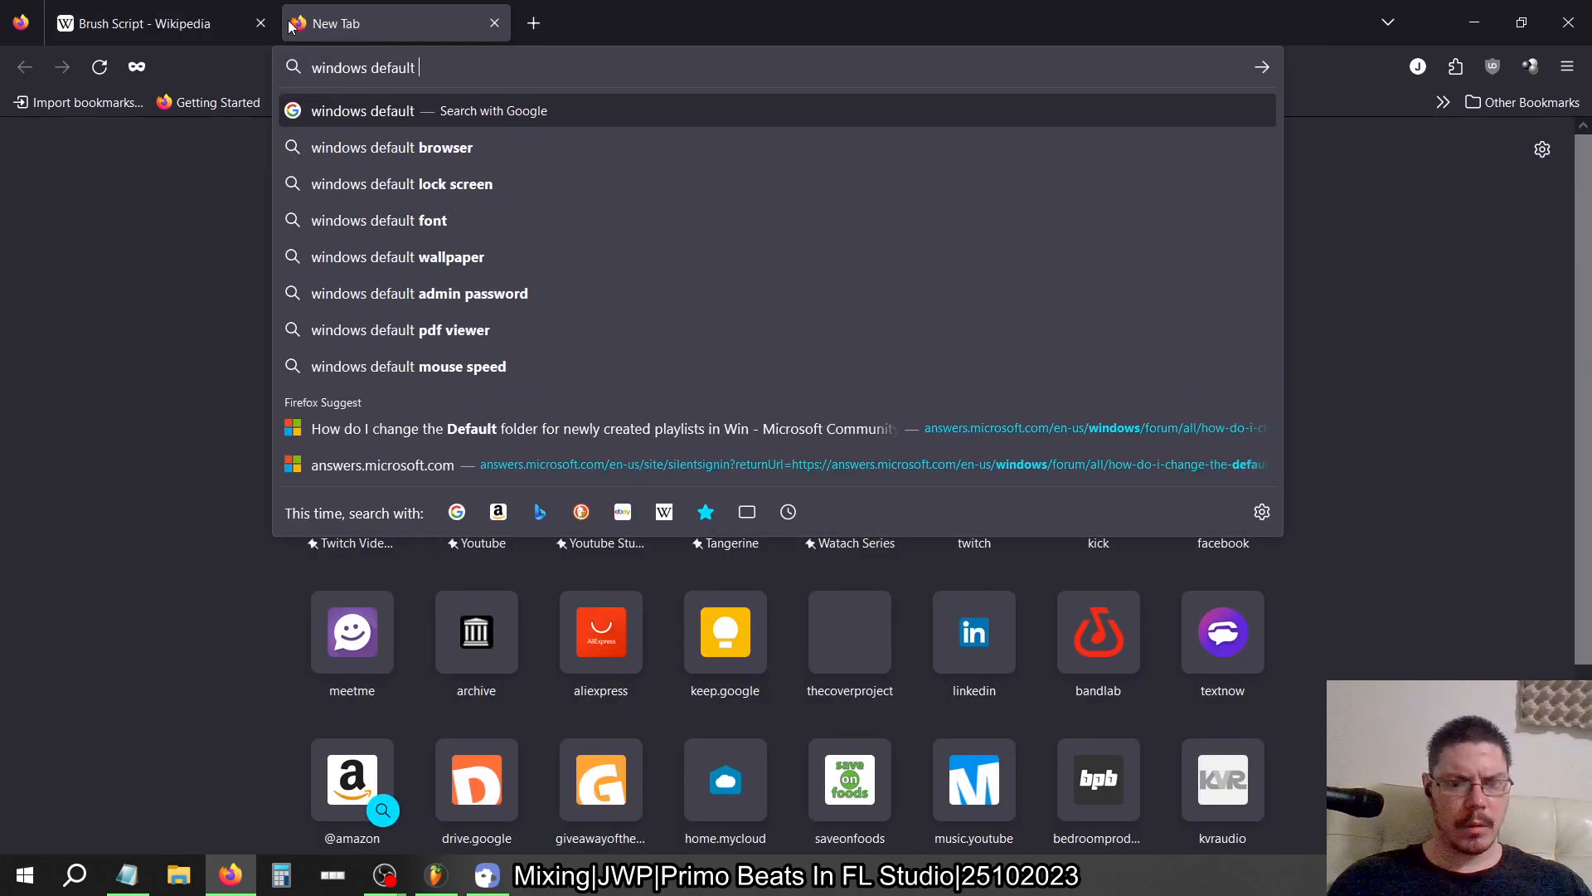
{"action": "type", "text": " fonts"}
{"action": "key", "text": "Return"}
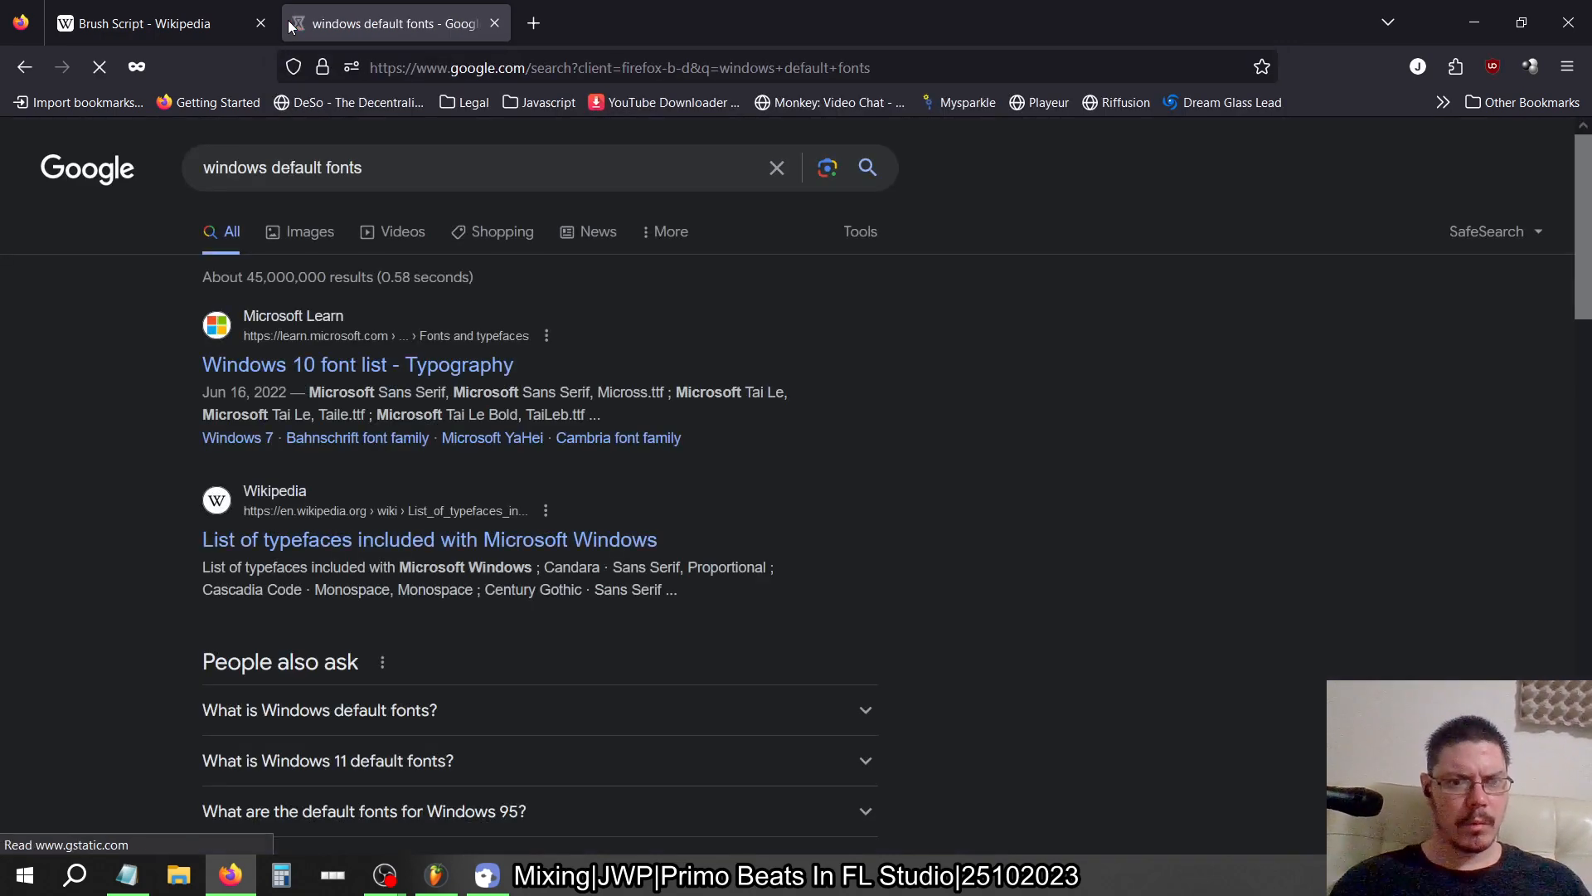
{"action": "middle_click", "coordinate": [301, 368]}
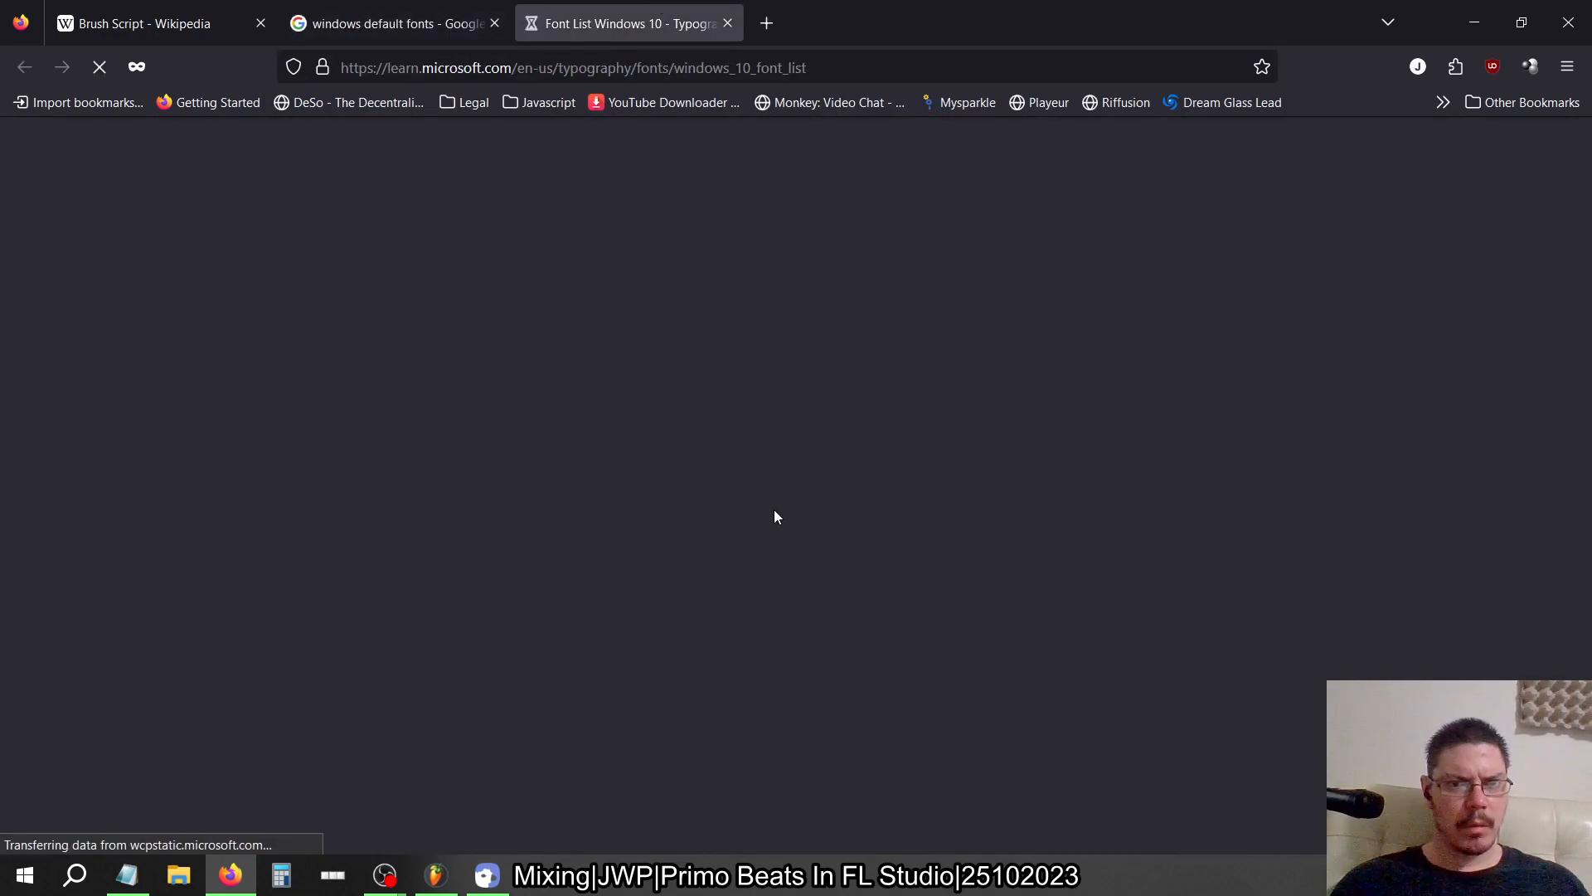
Search the Windows 10 font list page for "brush" and look through its font table
{"action": "key", "text": "ctrl+f"}
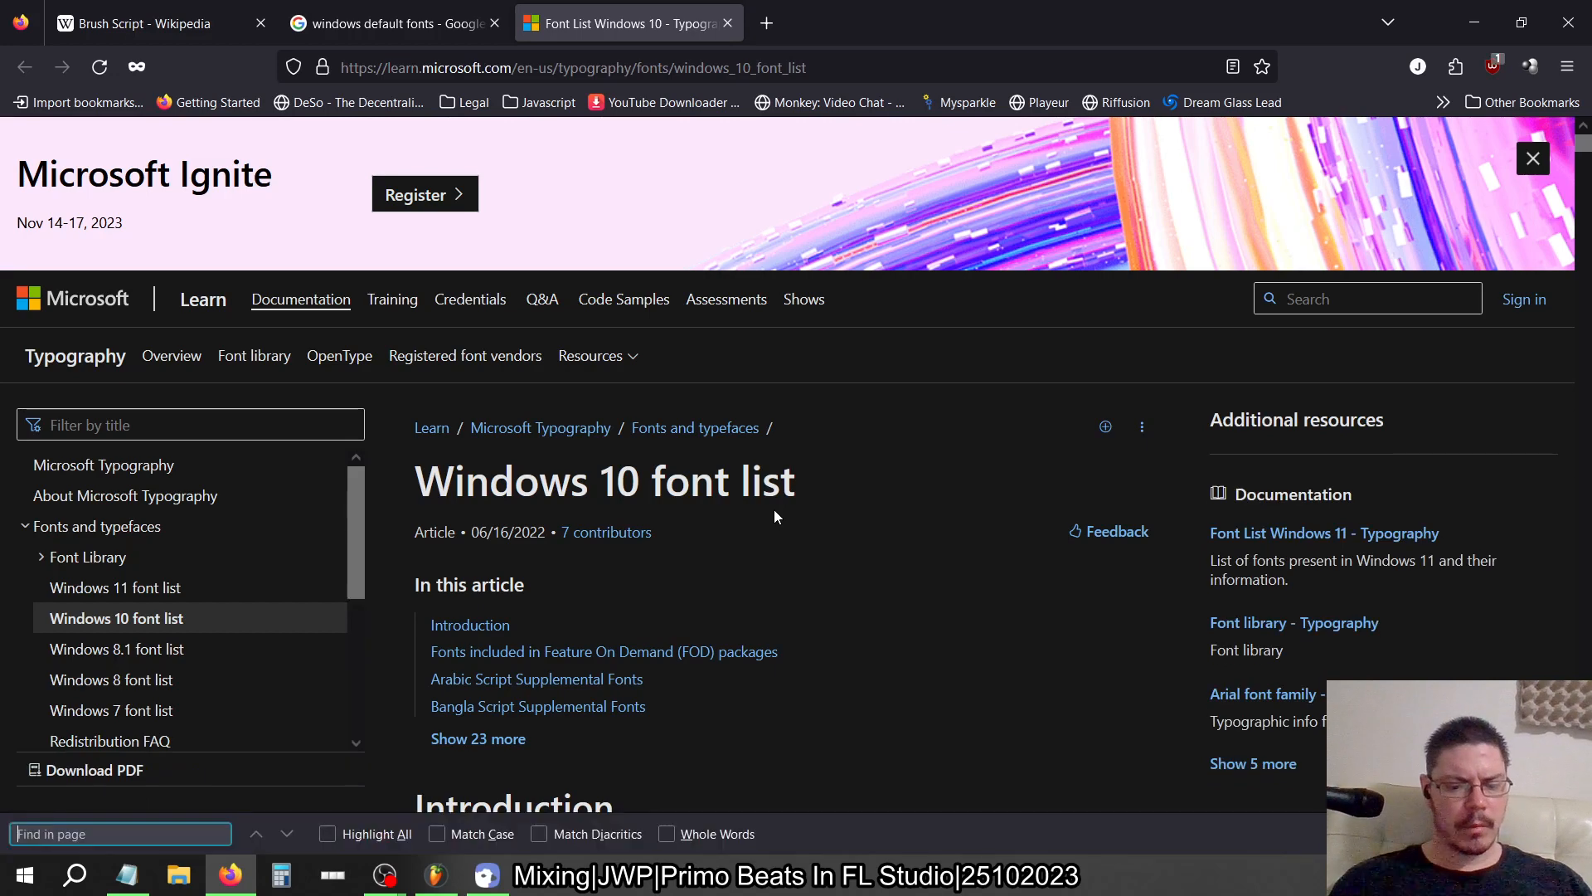
{"action": "type", "text": "brusgh"}
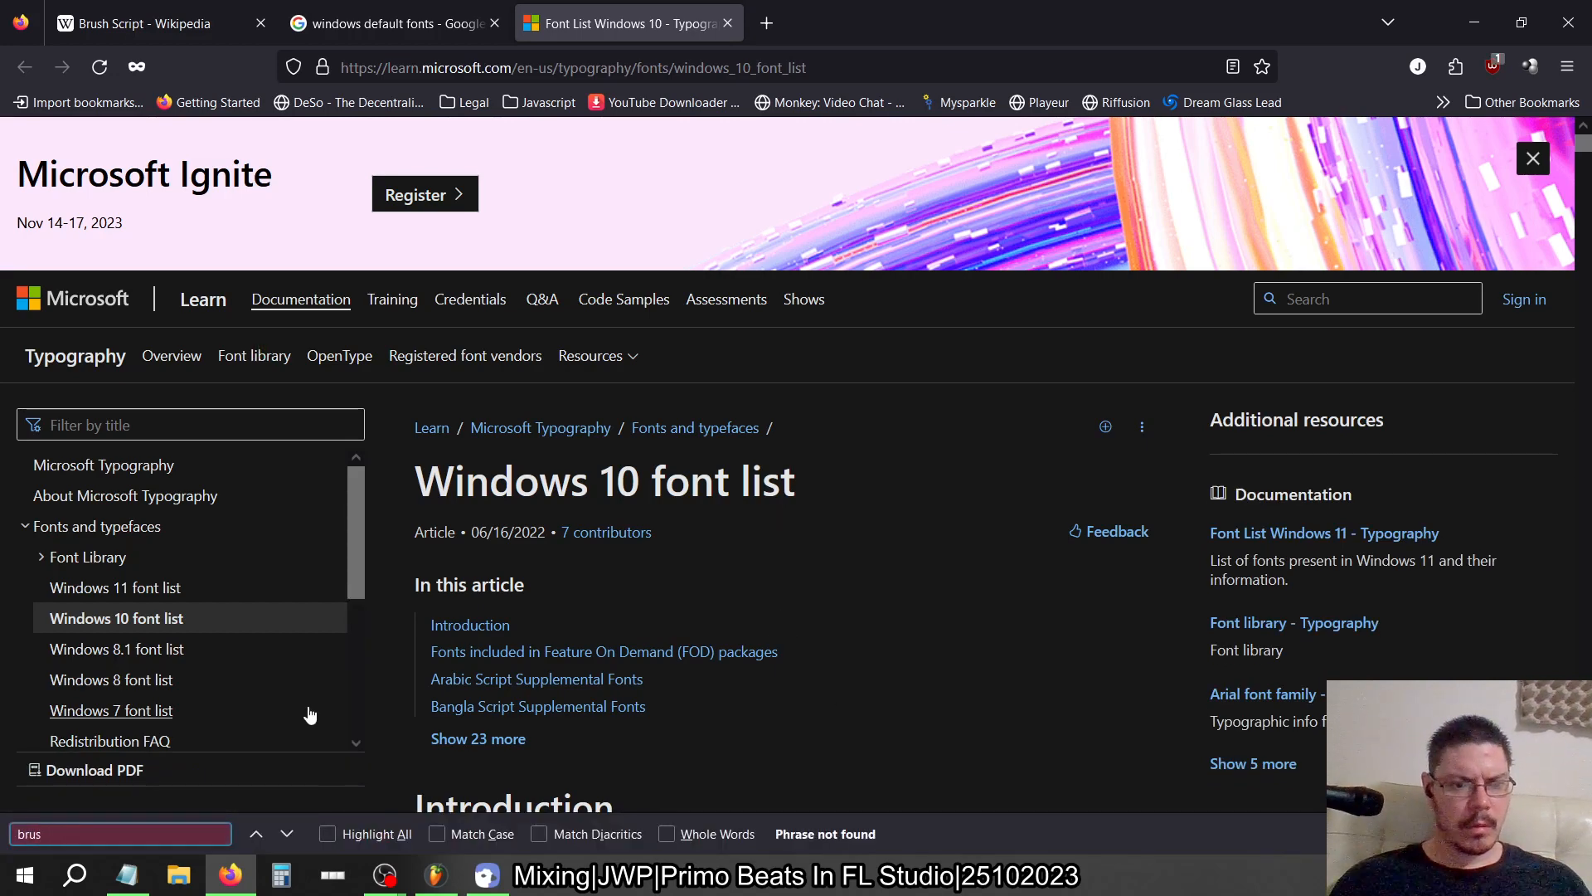
{"action": "scroll", "coordinate": [312, 711], "scroll_direction": "down", "scroll_amount": 2}
{"action": "type", "text": "h"}
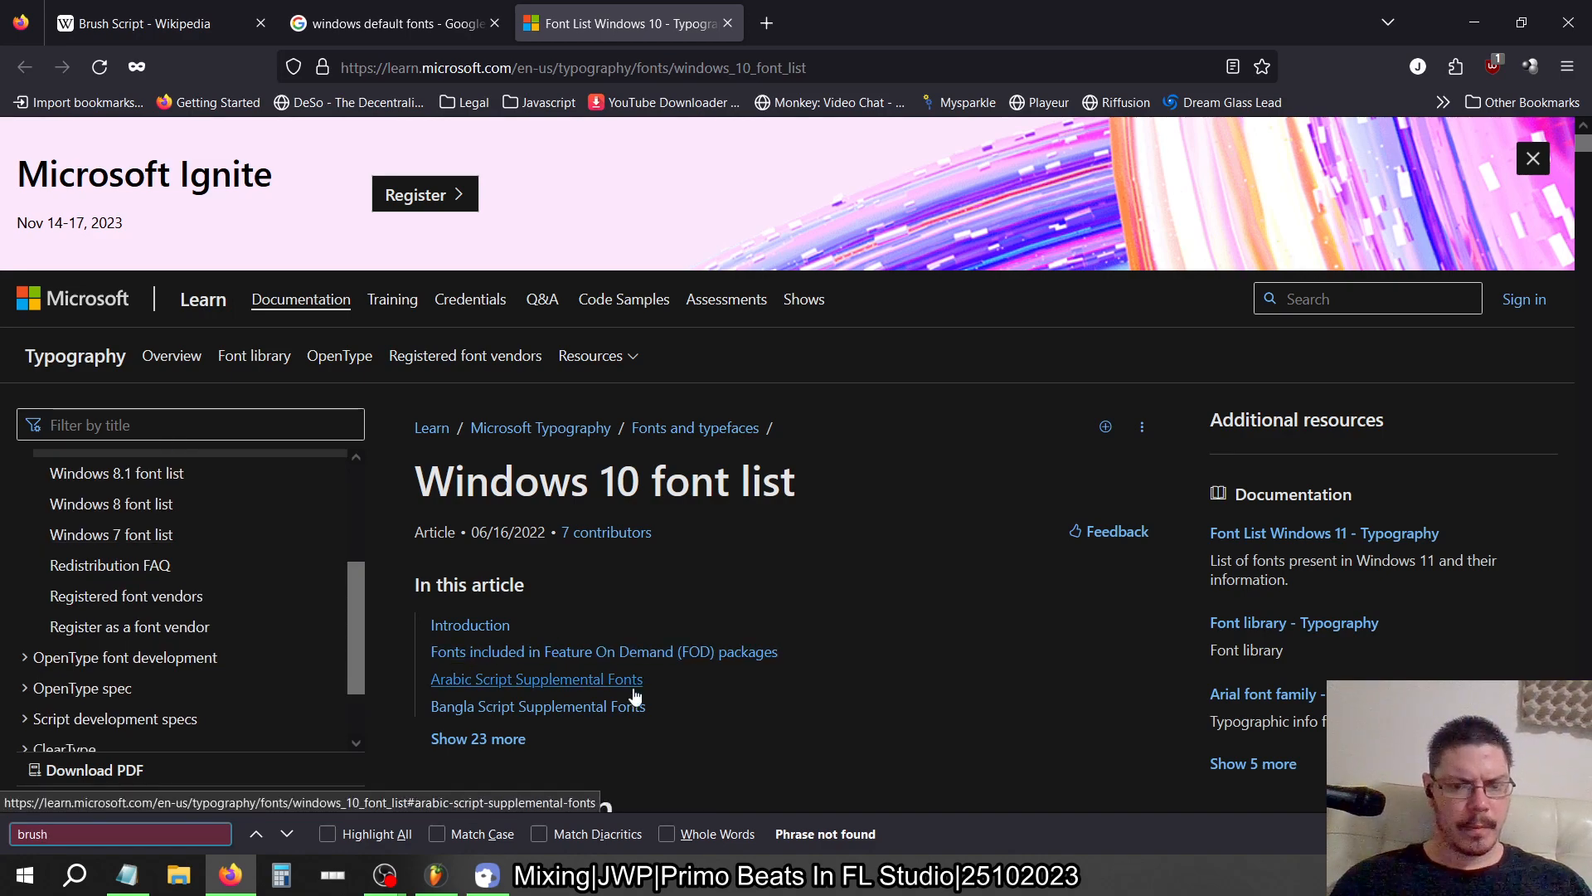
{"action": "scroll", "coordinate": [633, 692], "scroll_direction": "down", "scroll_amount": 10}
{"action": "scroll", "coordinate": [633, 688], "scroll_direction": "down", "scroll_amount": 20}
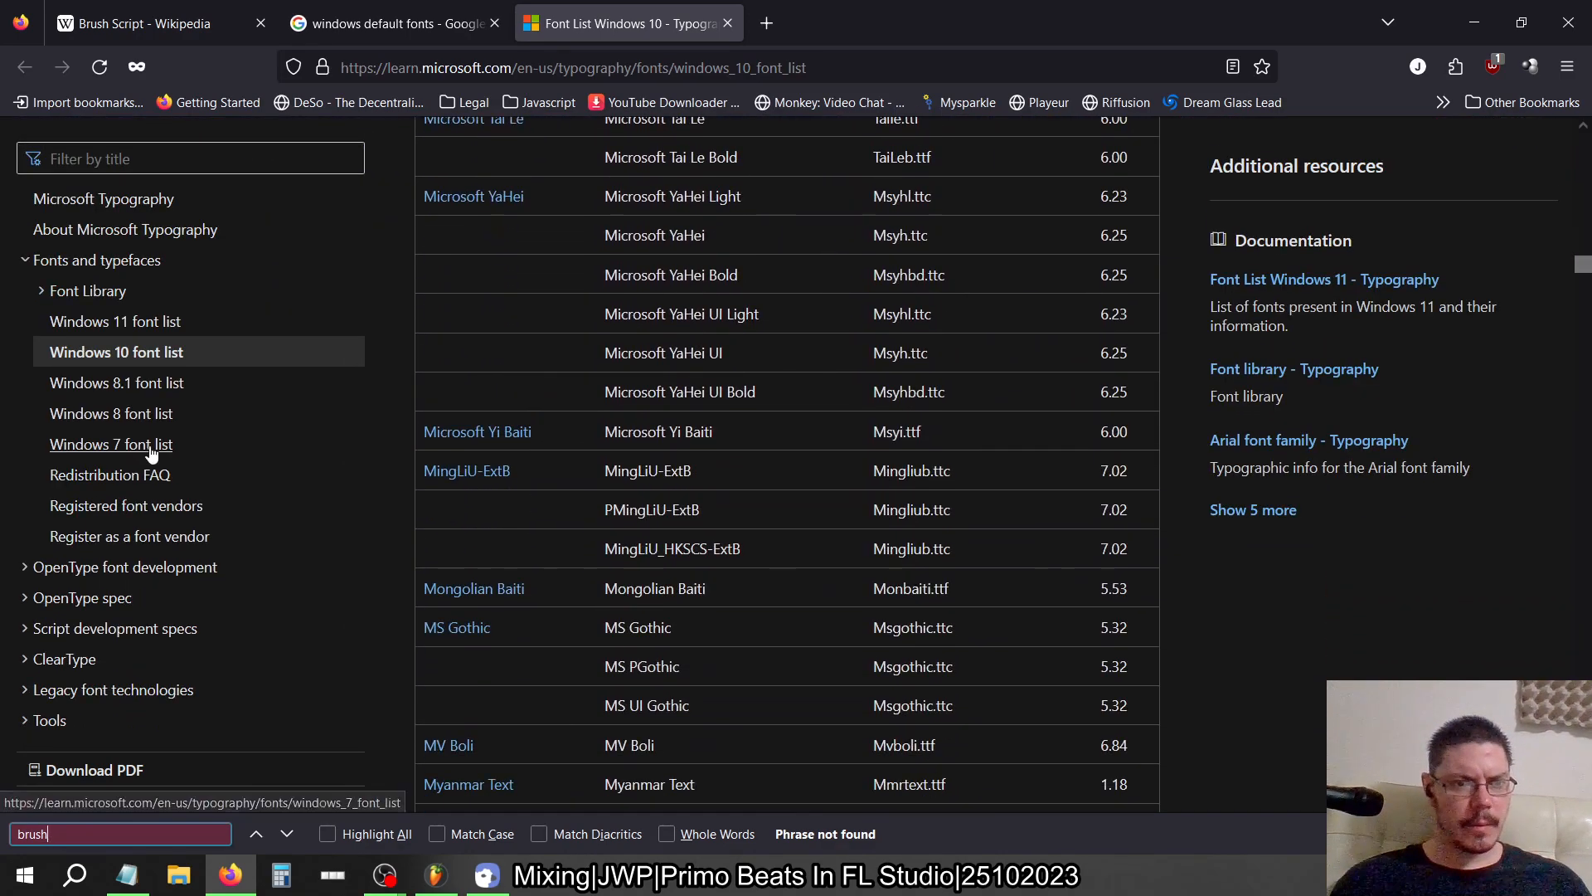
Check the Windows 7, Windows 8 and Windows 8.1 font lists for "brush"
{"action": "left_click", "coordinate": [156, 446]}
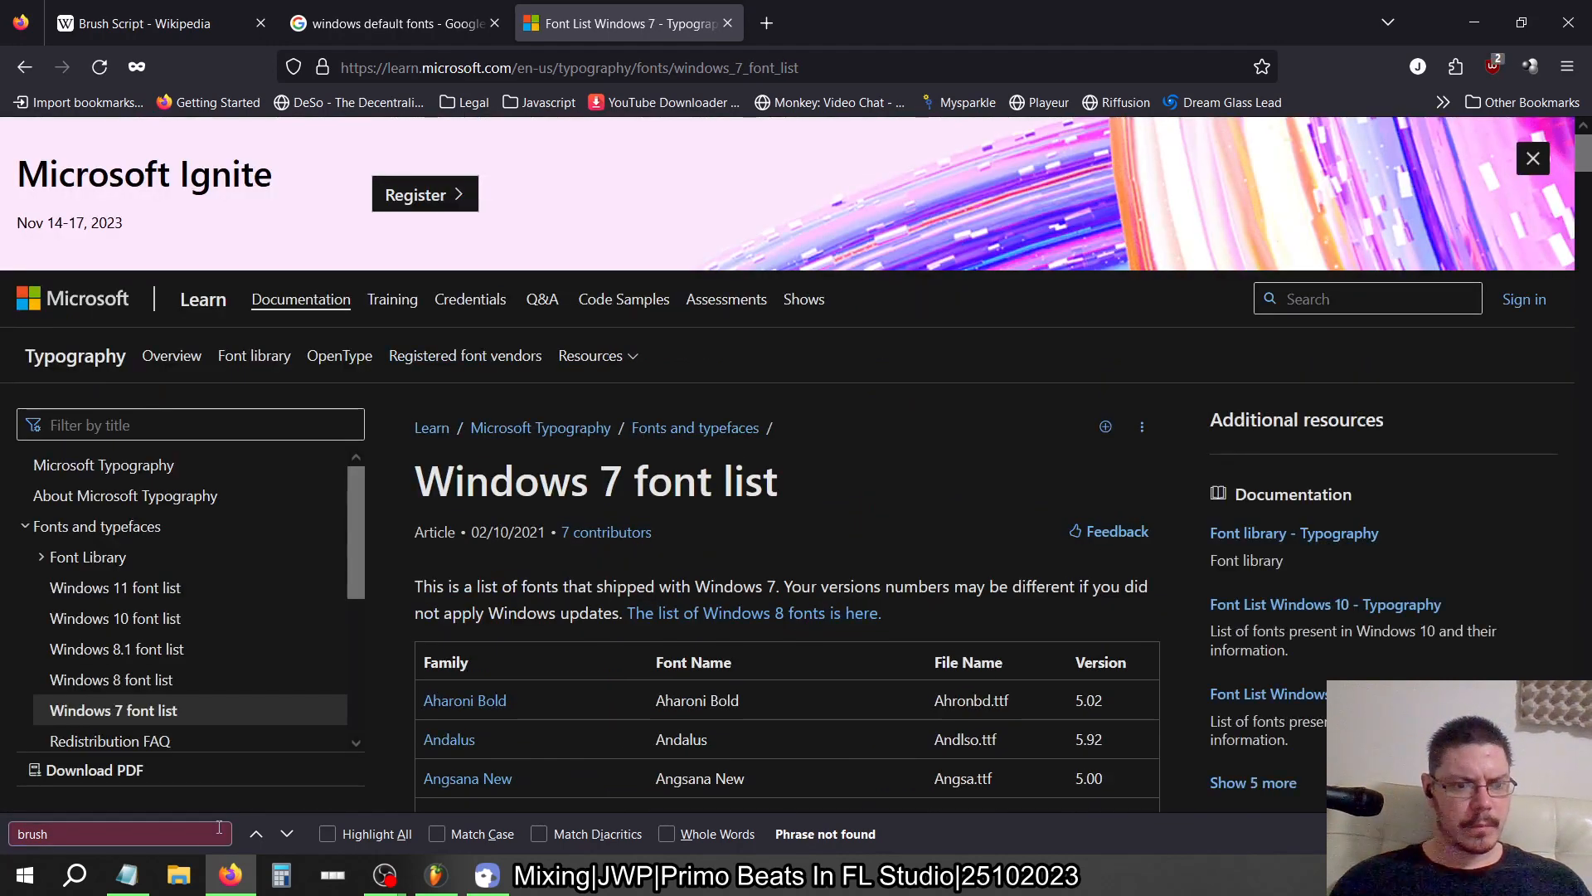
{"action": "left_click", "coordinate": [174, 839]}
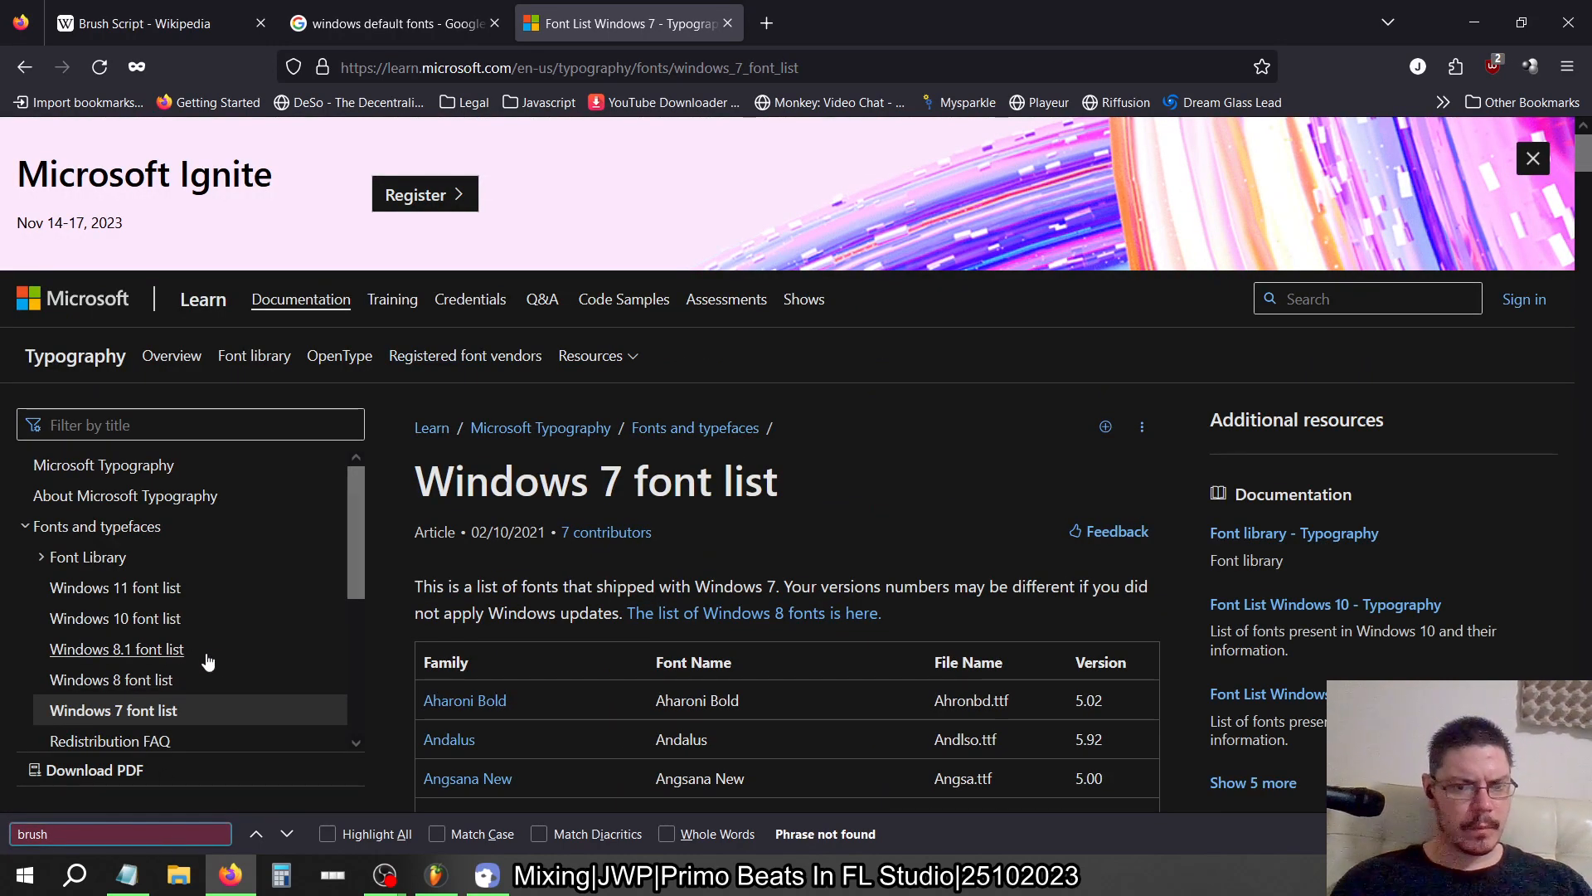
{"action": "left_click", "coordinate": [117, 680]}
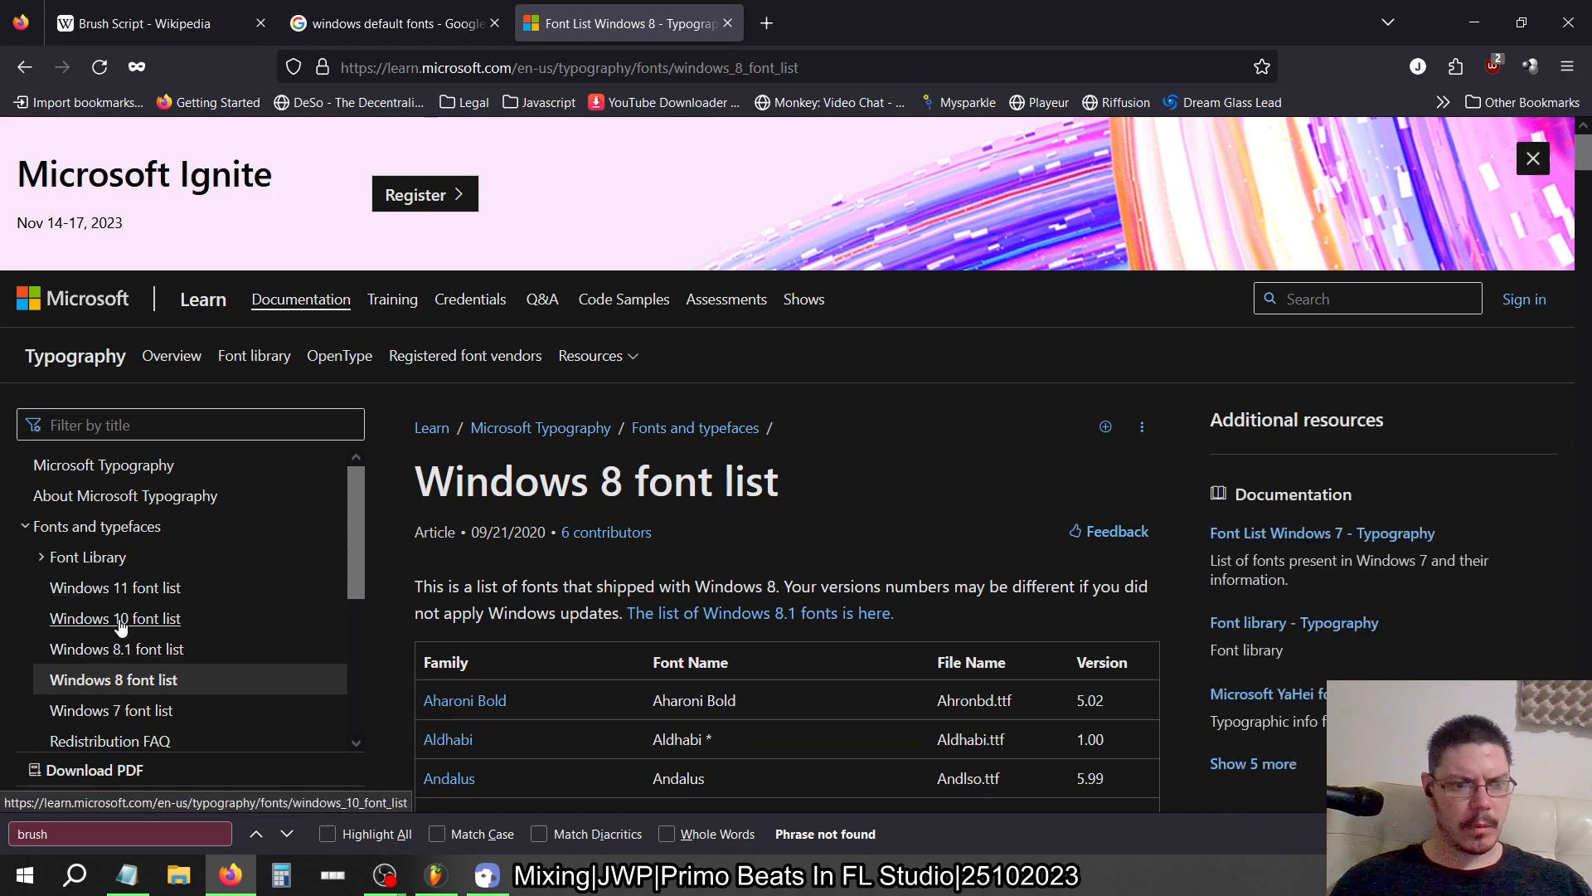
{"action": "left_click", "coordinate": [117, 650]}
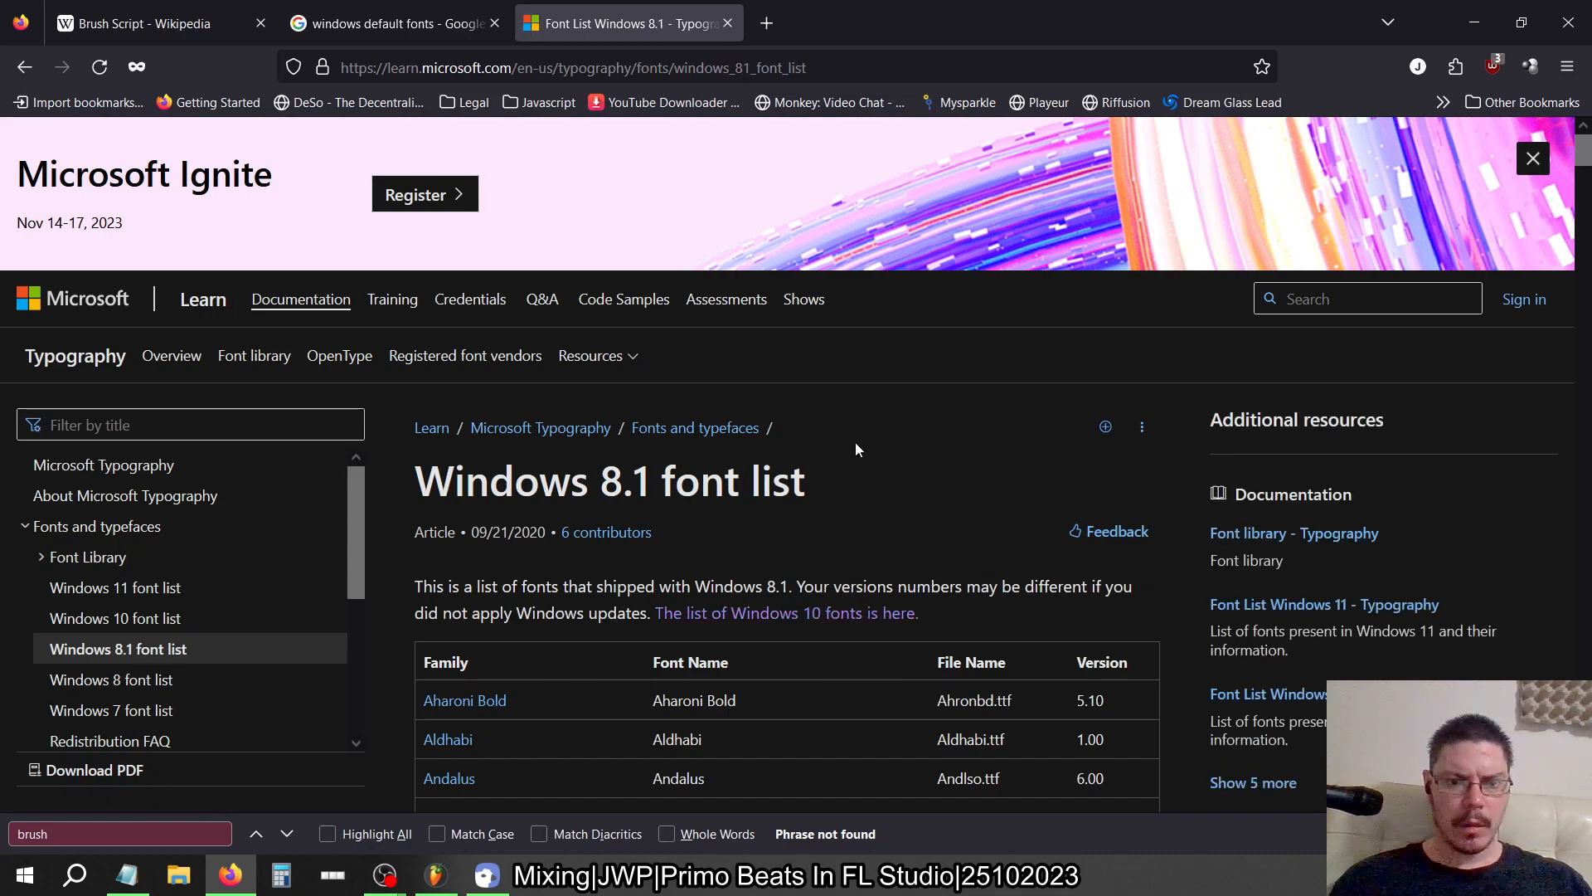
{"action": "scroll", "coordinate": [857, 449], "scroll_direction": "down", "scroll_amount": 4}
{"action": "scroll", "coordinate": [856, 448], "scroll_direction": "up", "scroll_amount": 5}
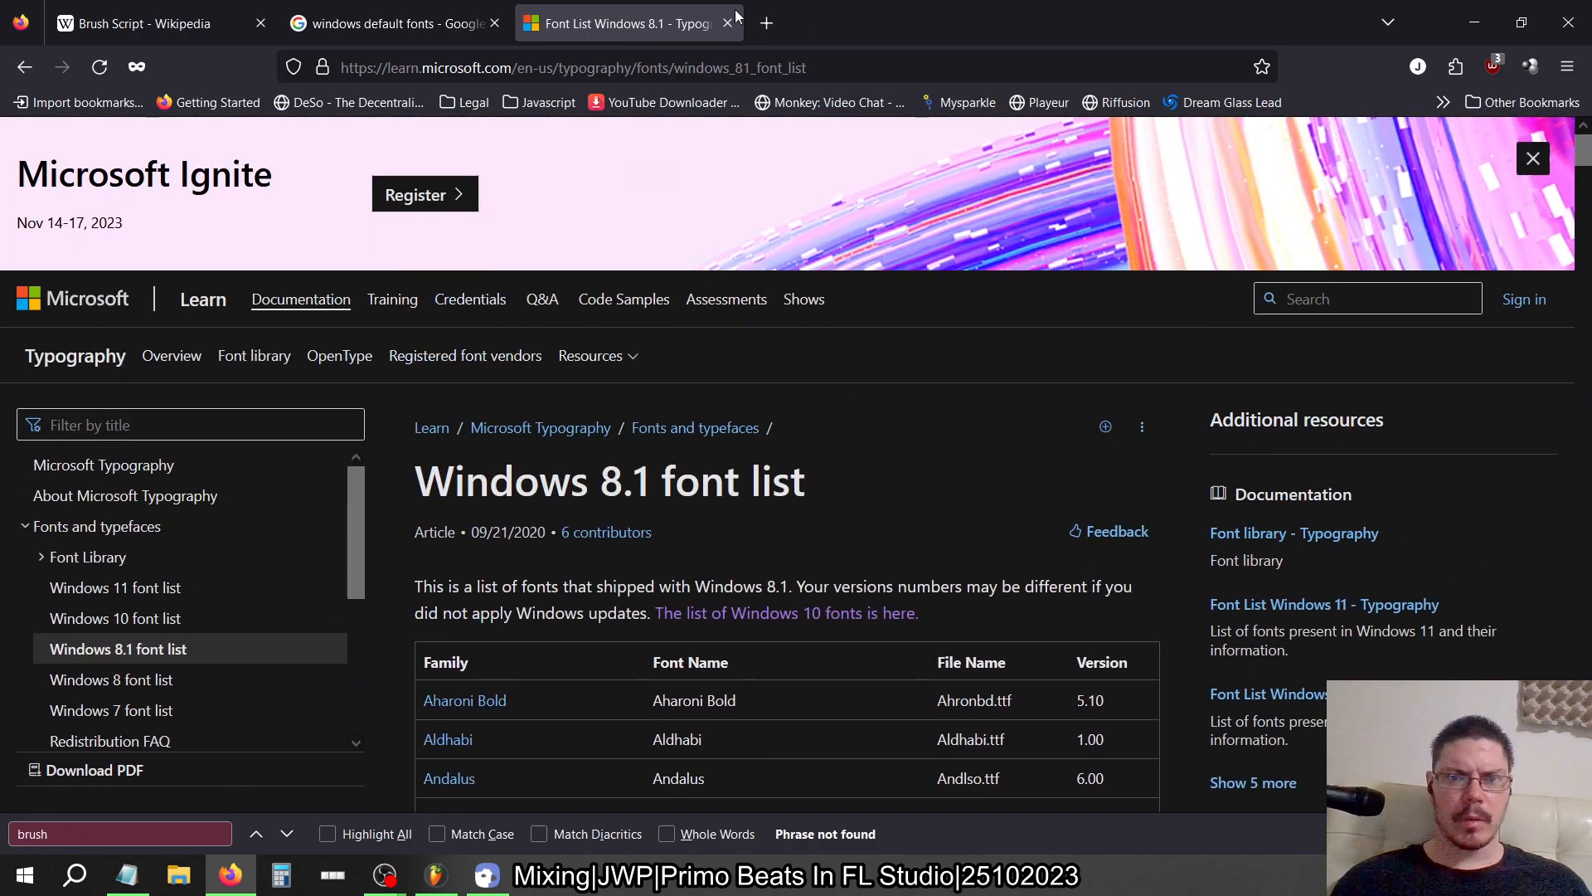
Close all the browser pages and the untitled Notepad document, discarding its text
{"action": "left_click", "coordinate": [728, 23]}
{"action": "left_click", "coordinate": [495, 23]}
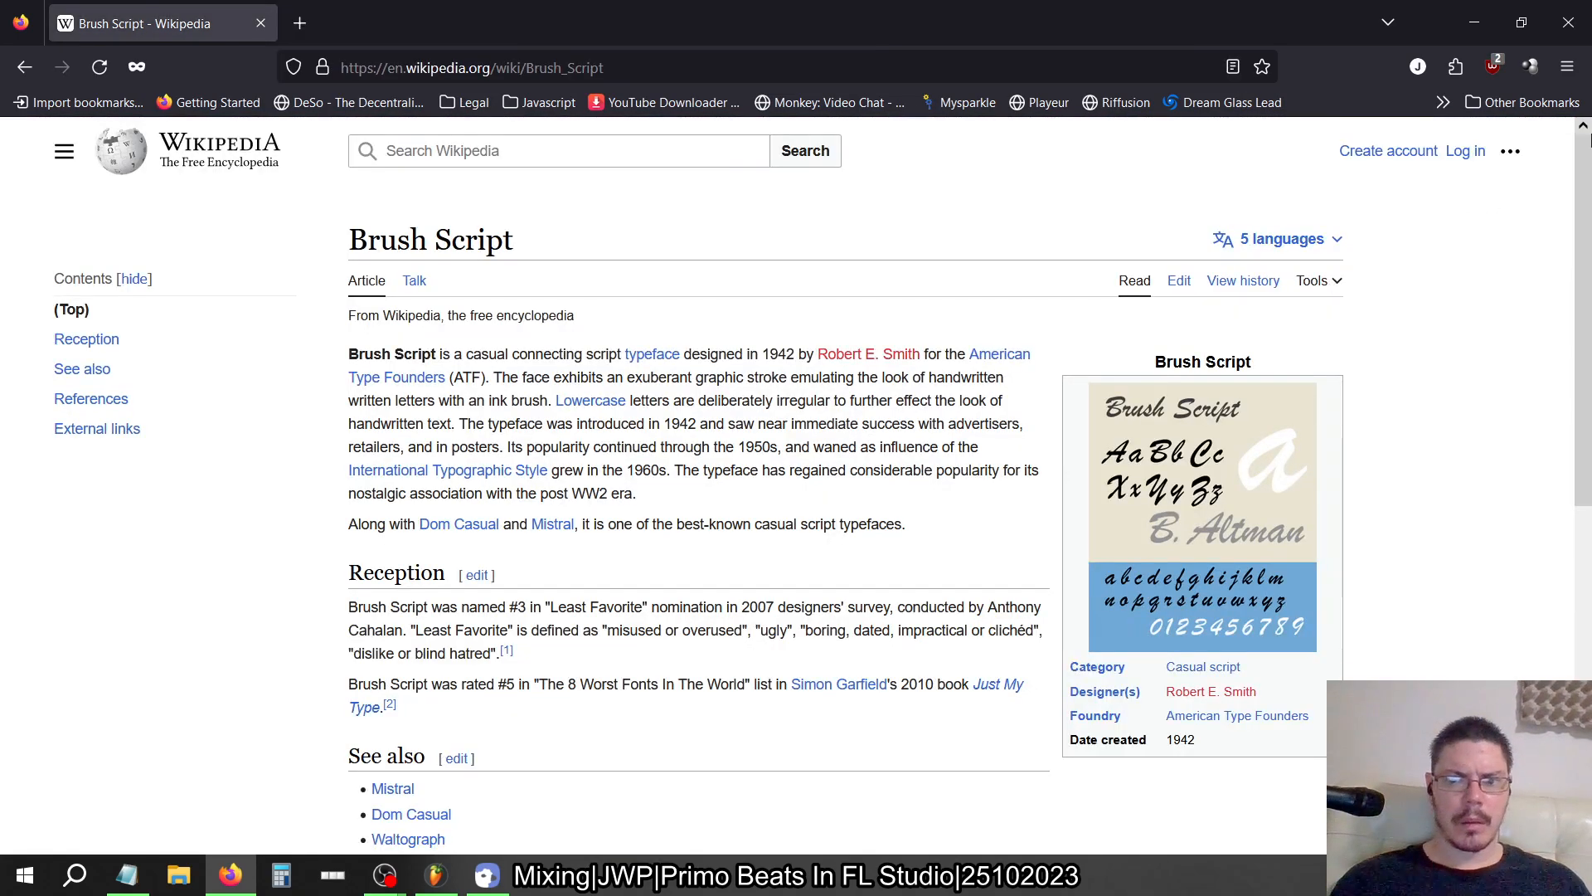
{"action": "left_click", "coordinate": [1564, 40]}
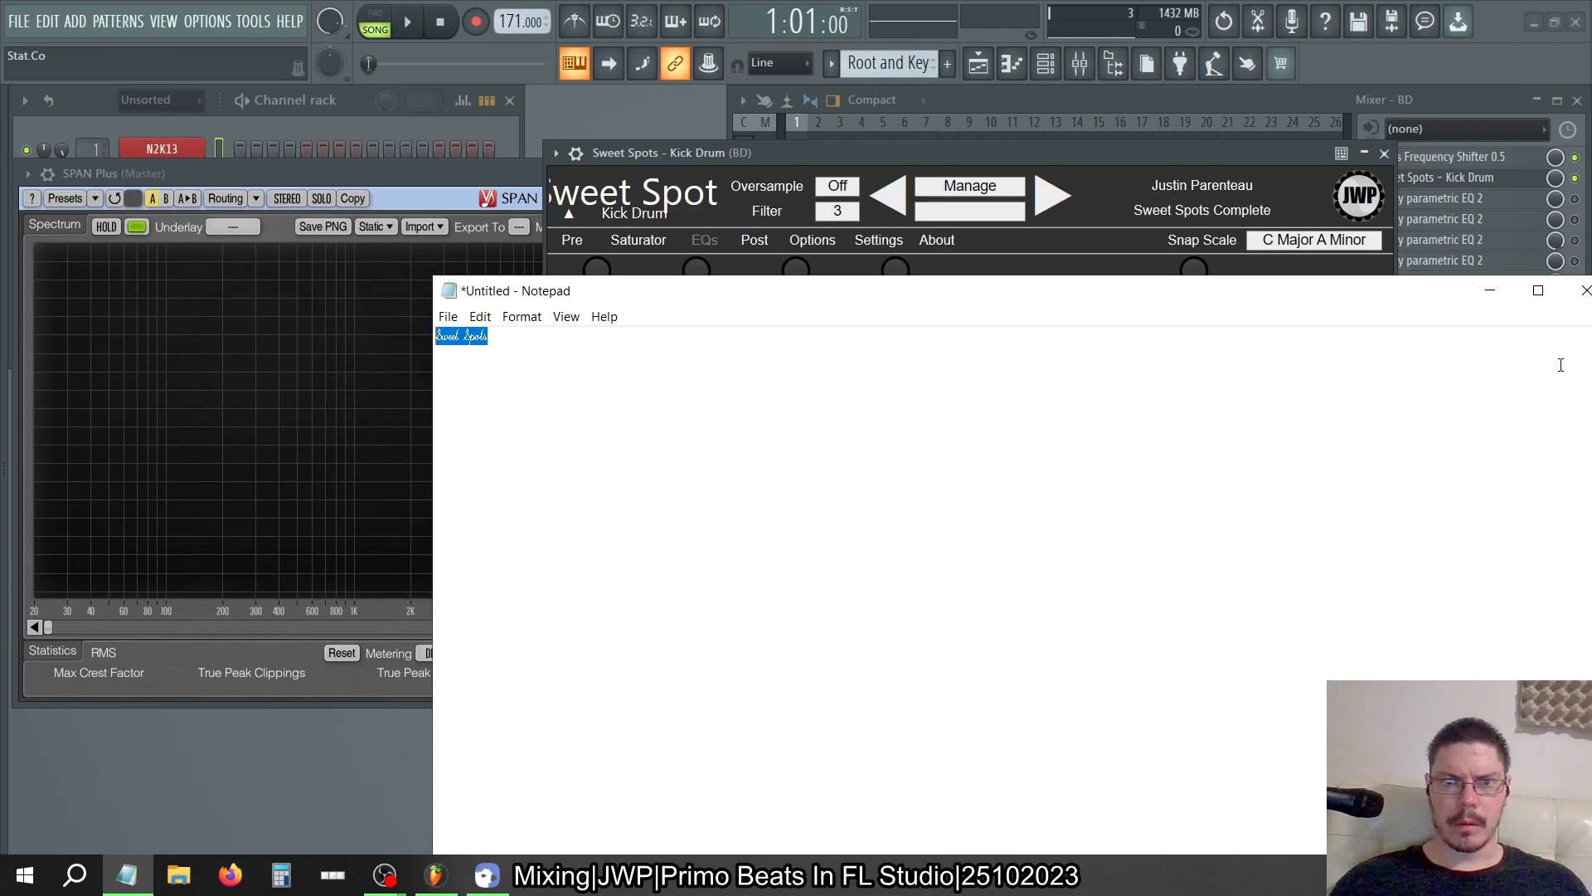
{"action": "left_click", "coordinate": [1584, 290]}
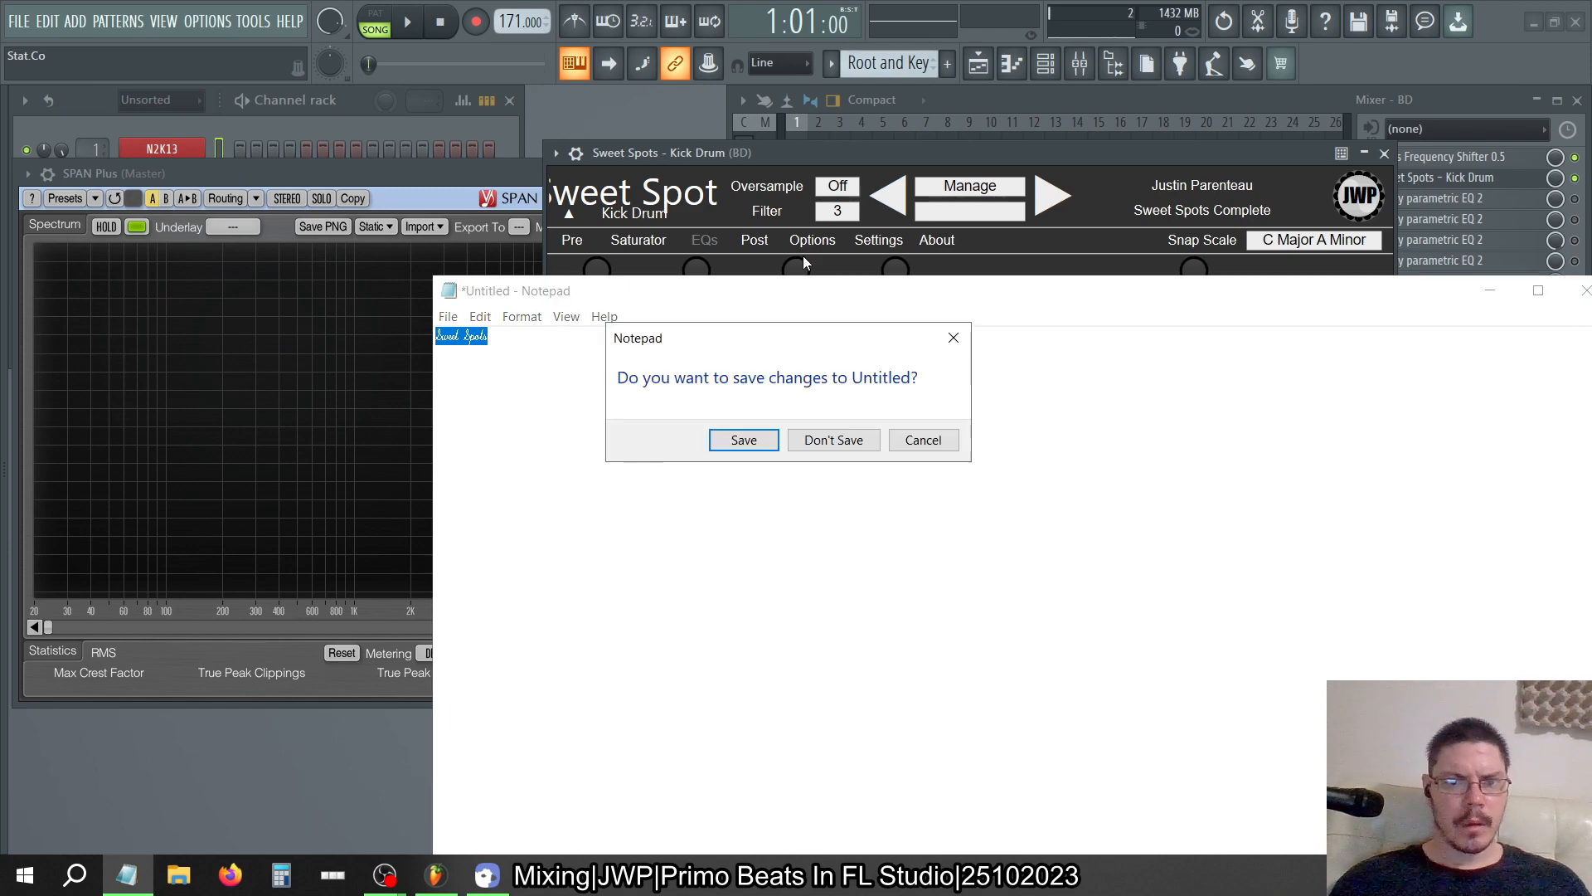
{"action": "left_click", "coordinate": [869, 439]}
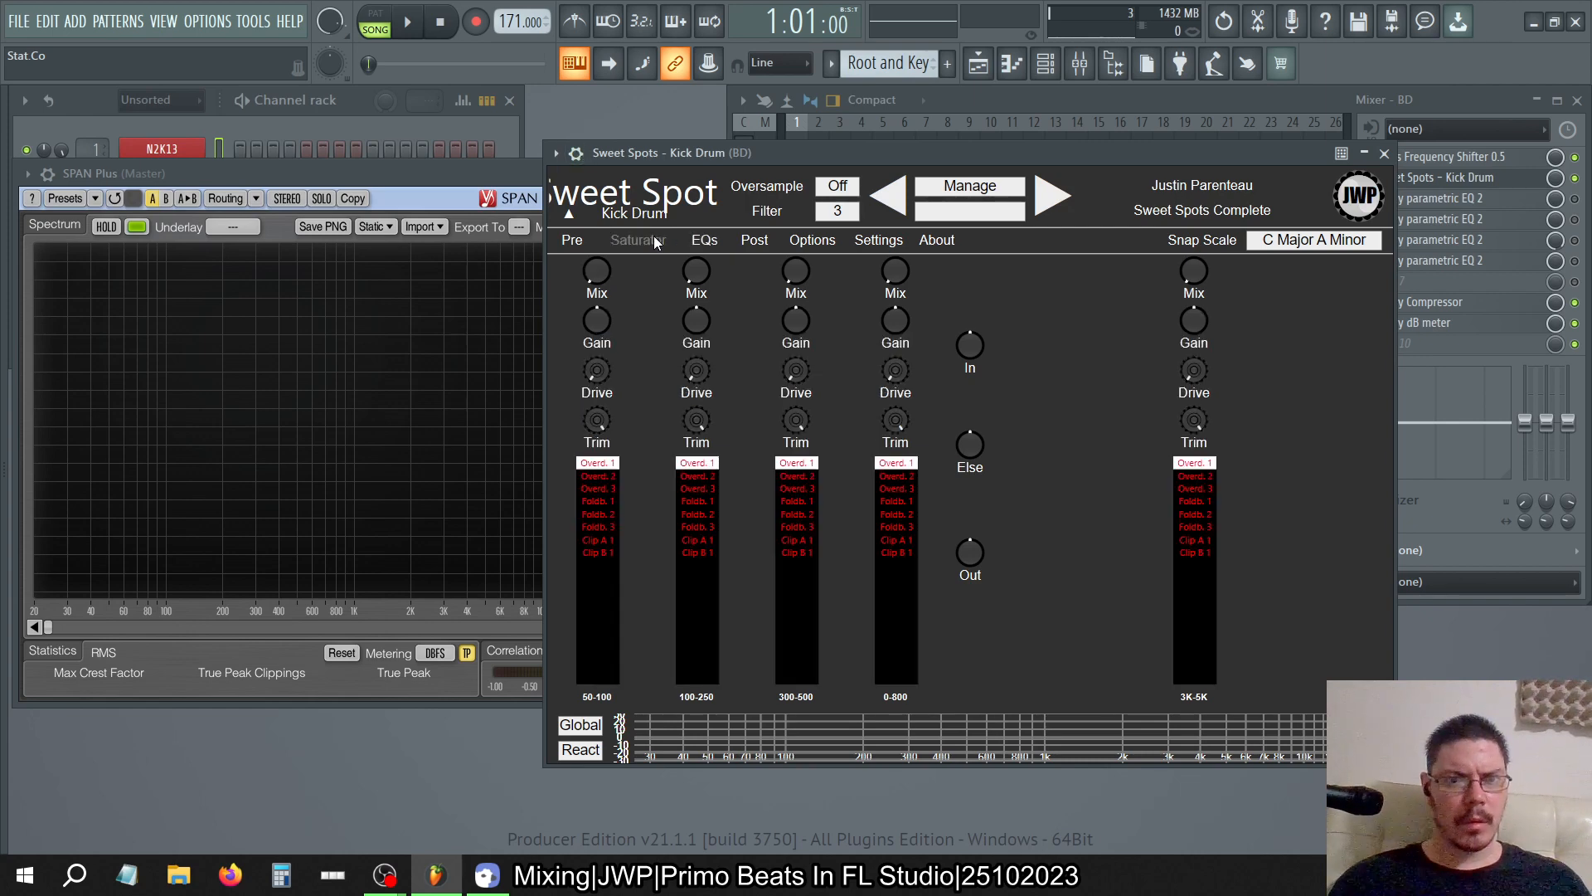
Check the Pre and Post pages of Sweet Spots - Kick Drum, return to its EQs page and start song playback
{"action": "left_click", "coordinate": [570, 240]}
{"action": "left_click", "coordinate": [706, 242]}
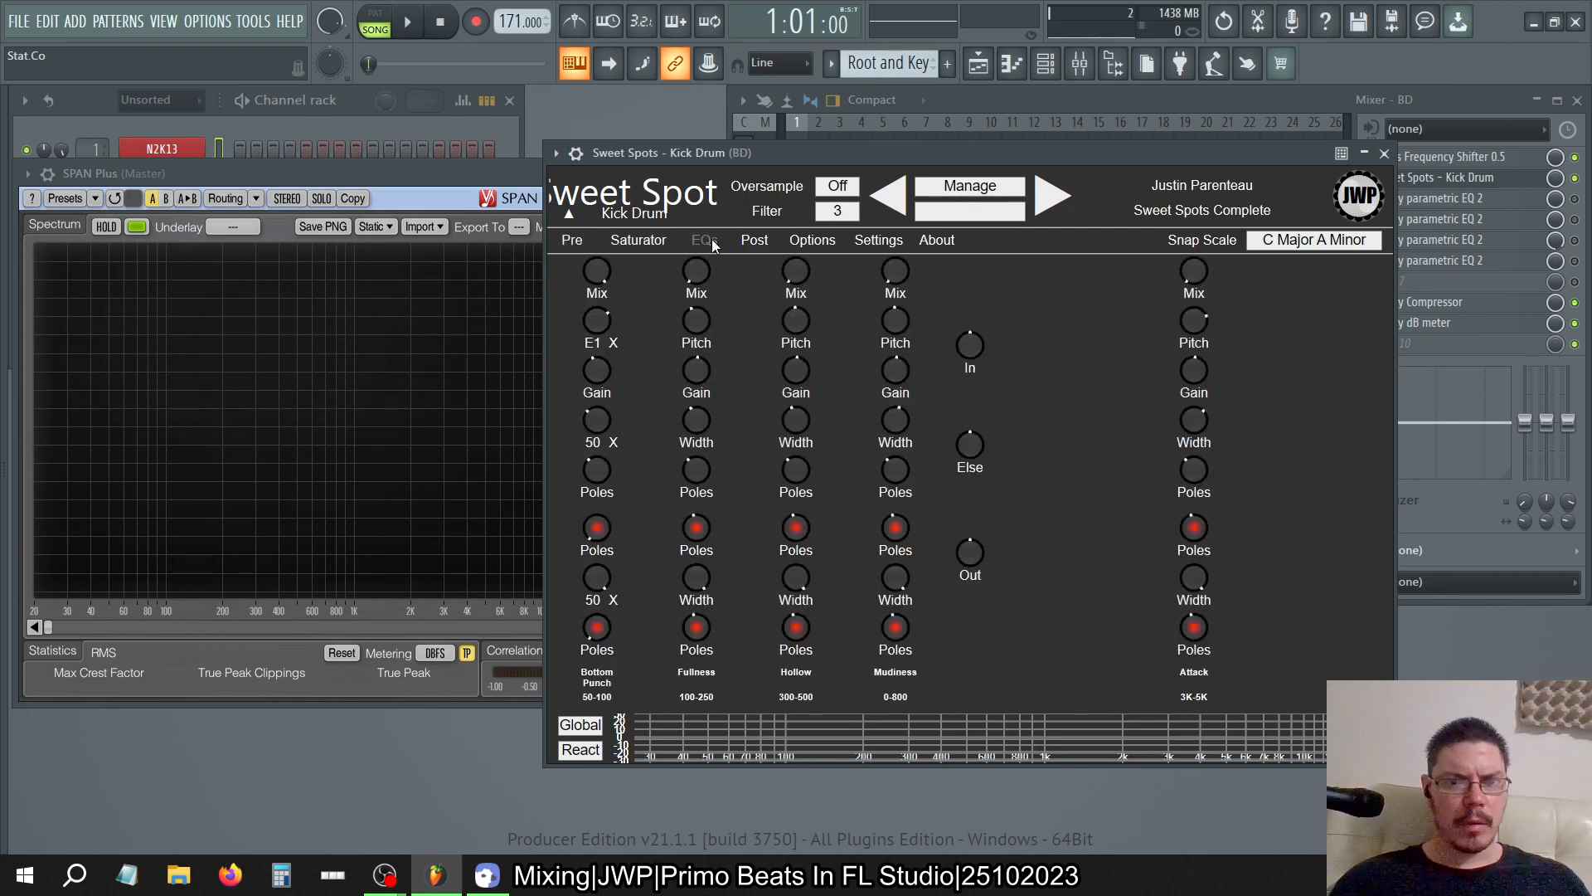
{"action": "left_click", "coordinate": [757, 242]}
{"action": "left_click", "coordinate": [701, 241]}
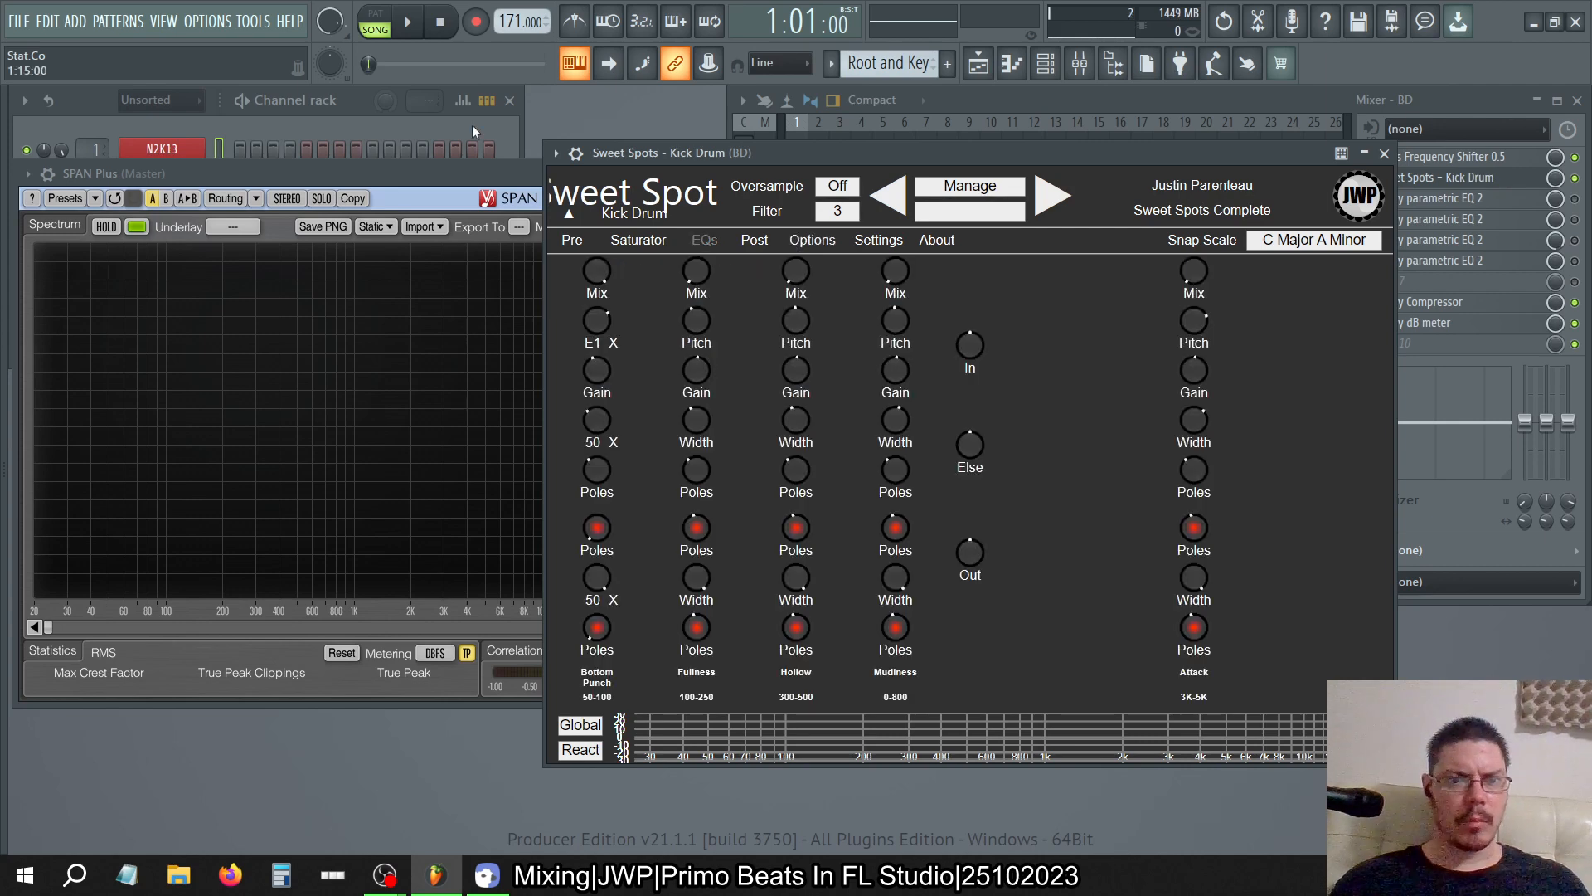
{"action": "left_click", "coordinate": [408, 25]}
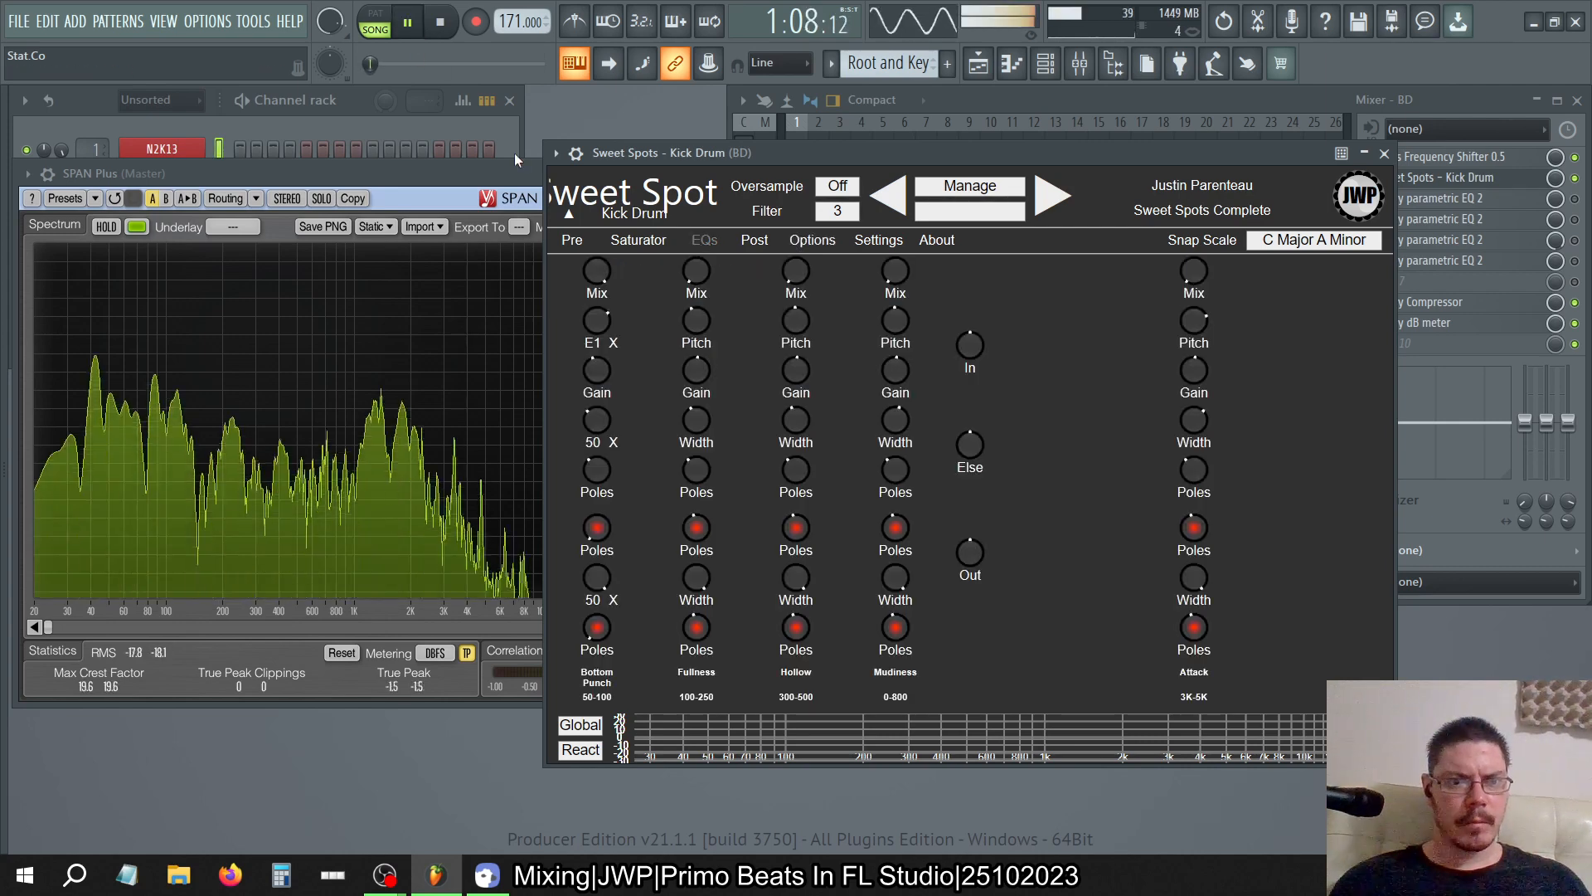
Try the Bottom Punch band at pitch E2 with a larger width, and restore its width to default and its pitch to E1
{"action": "left_click", "coordinate": [593, 344]}
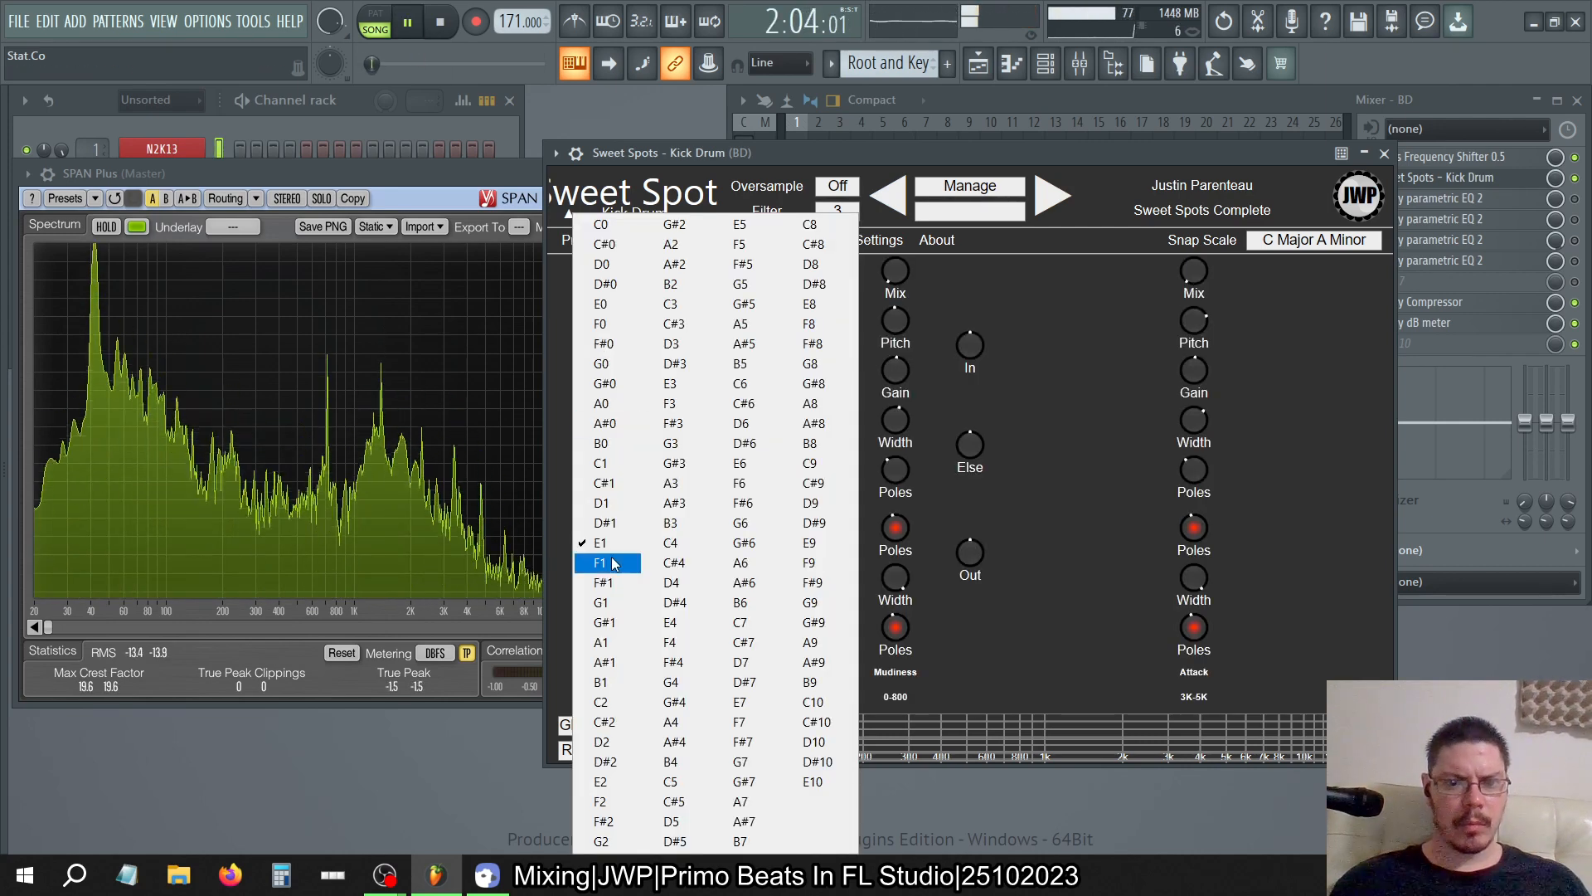
{"action": "left_click", "coordinate": [589, 782]}
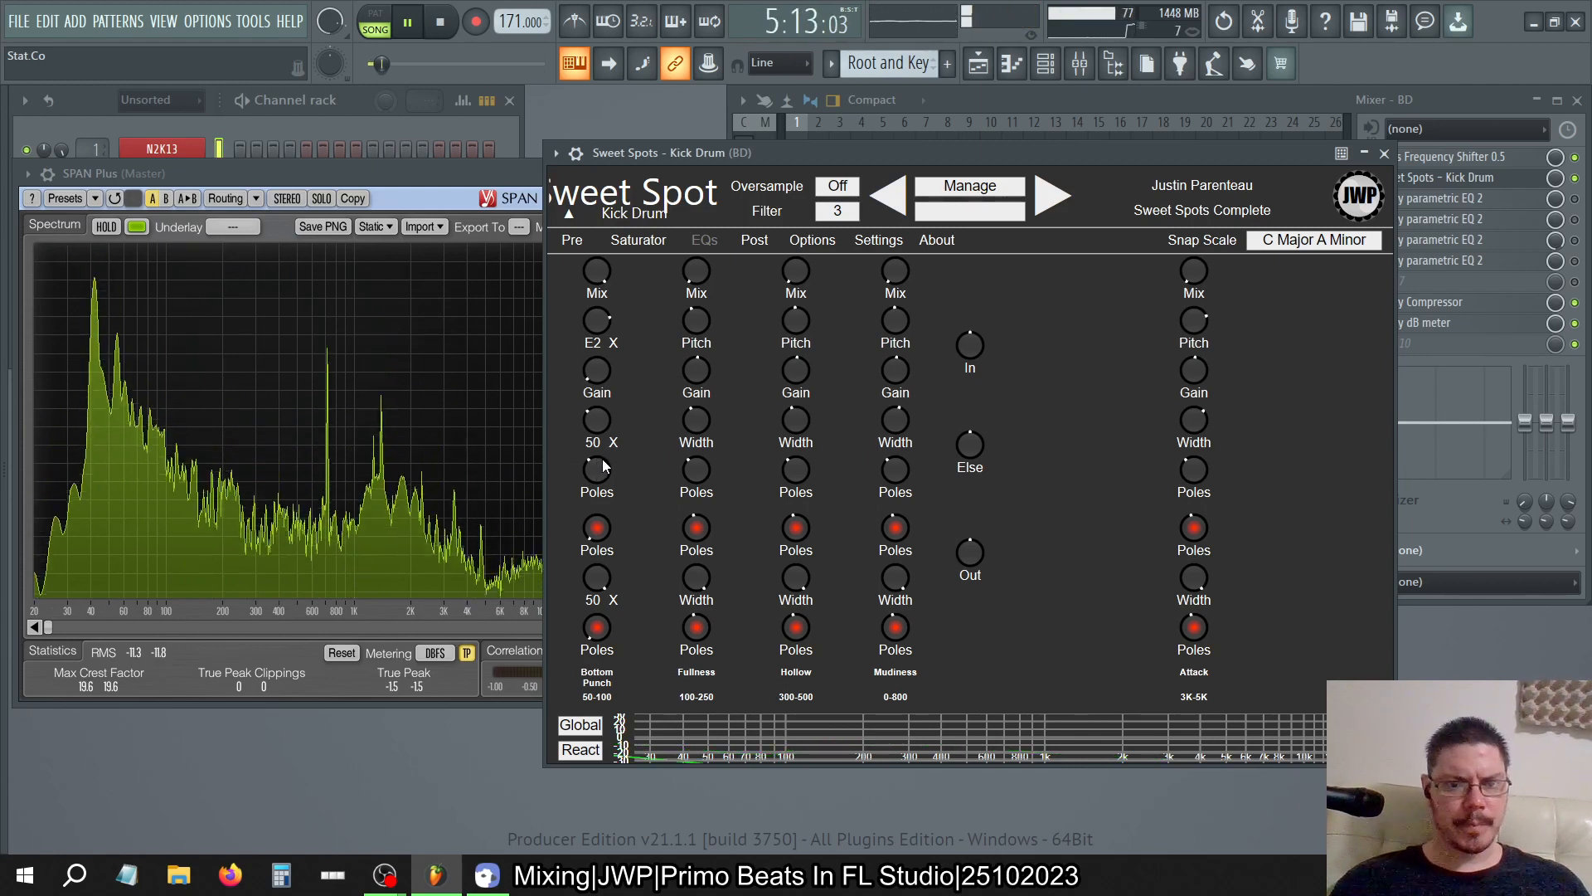
{"action": "left_click_drag", "start_coordinate": [601, 426], "coordinate": [601, 473]}
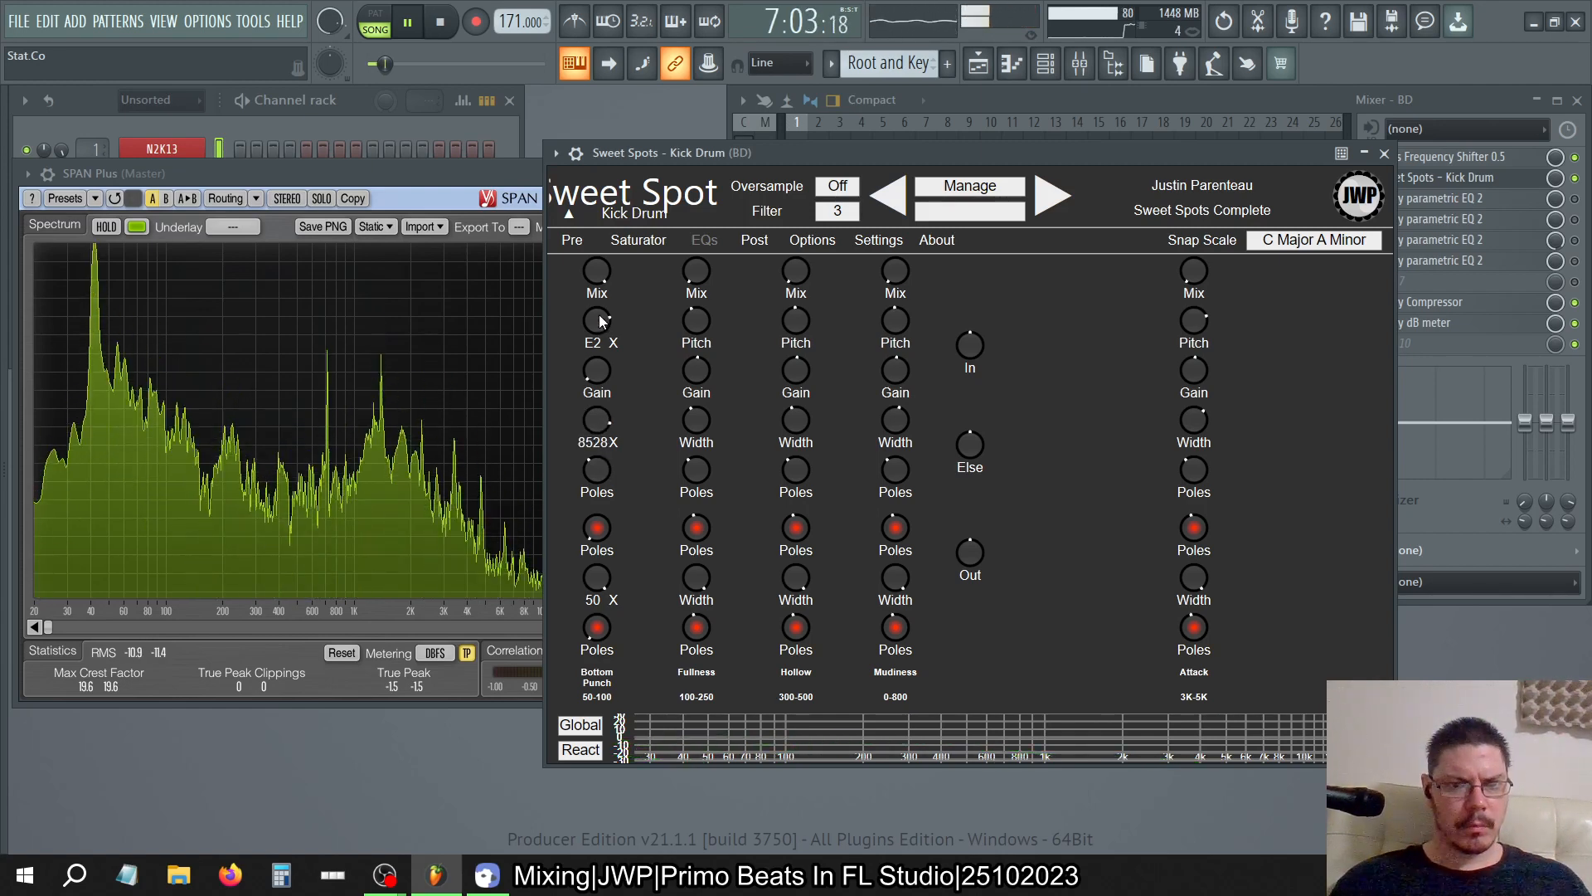
{"action": "right_click", "coordinate": [584, 430]}
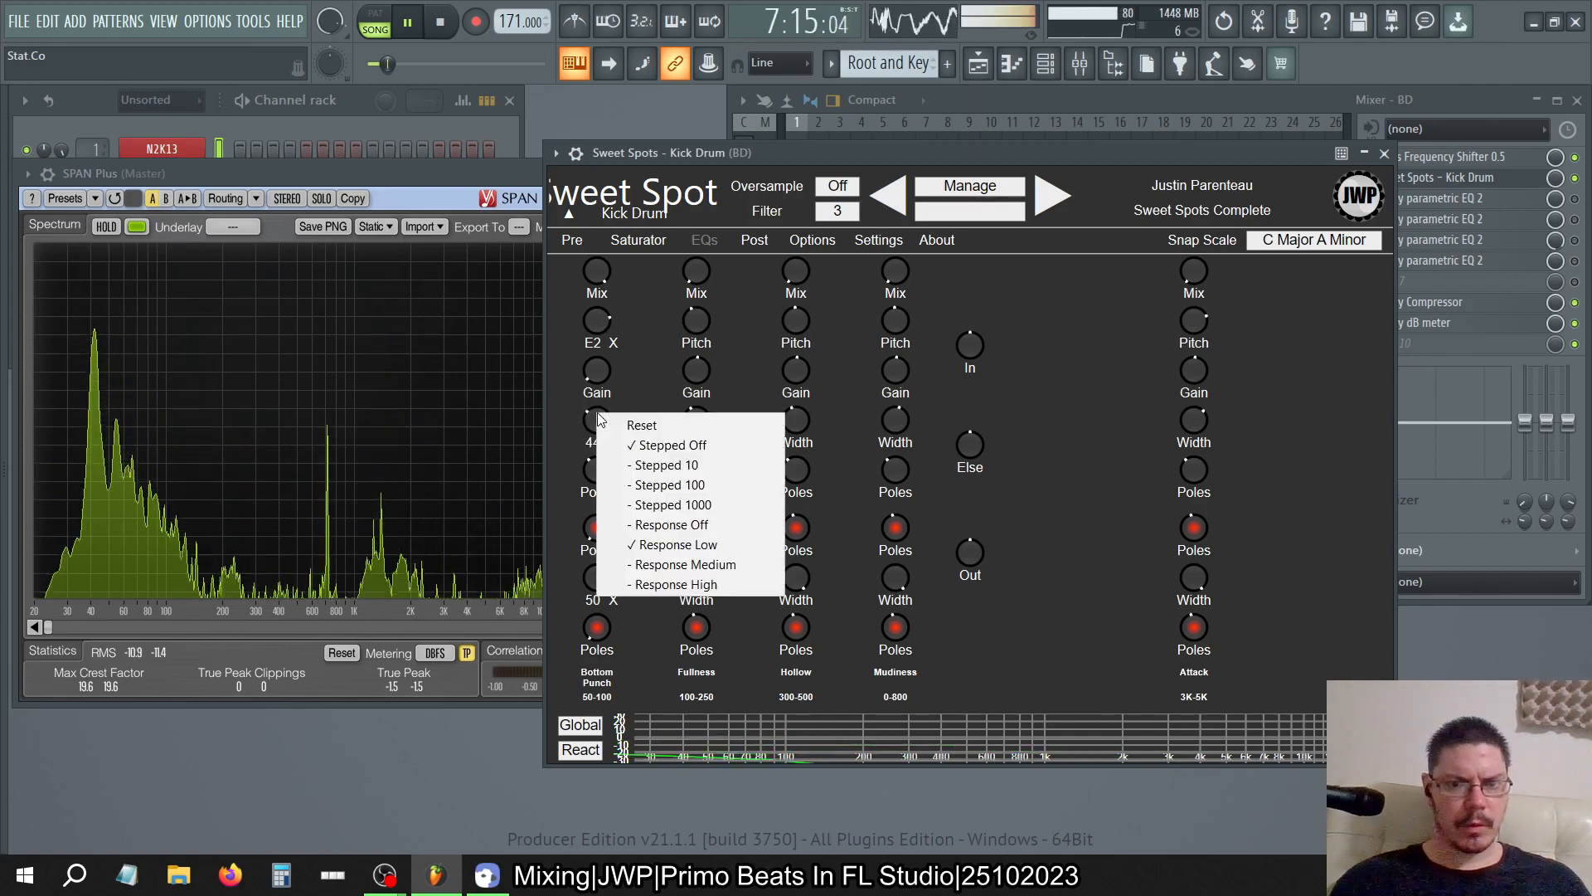
{"action": "left_click", "coordinate": [630, 437]}
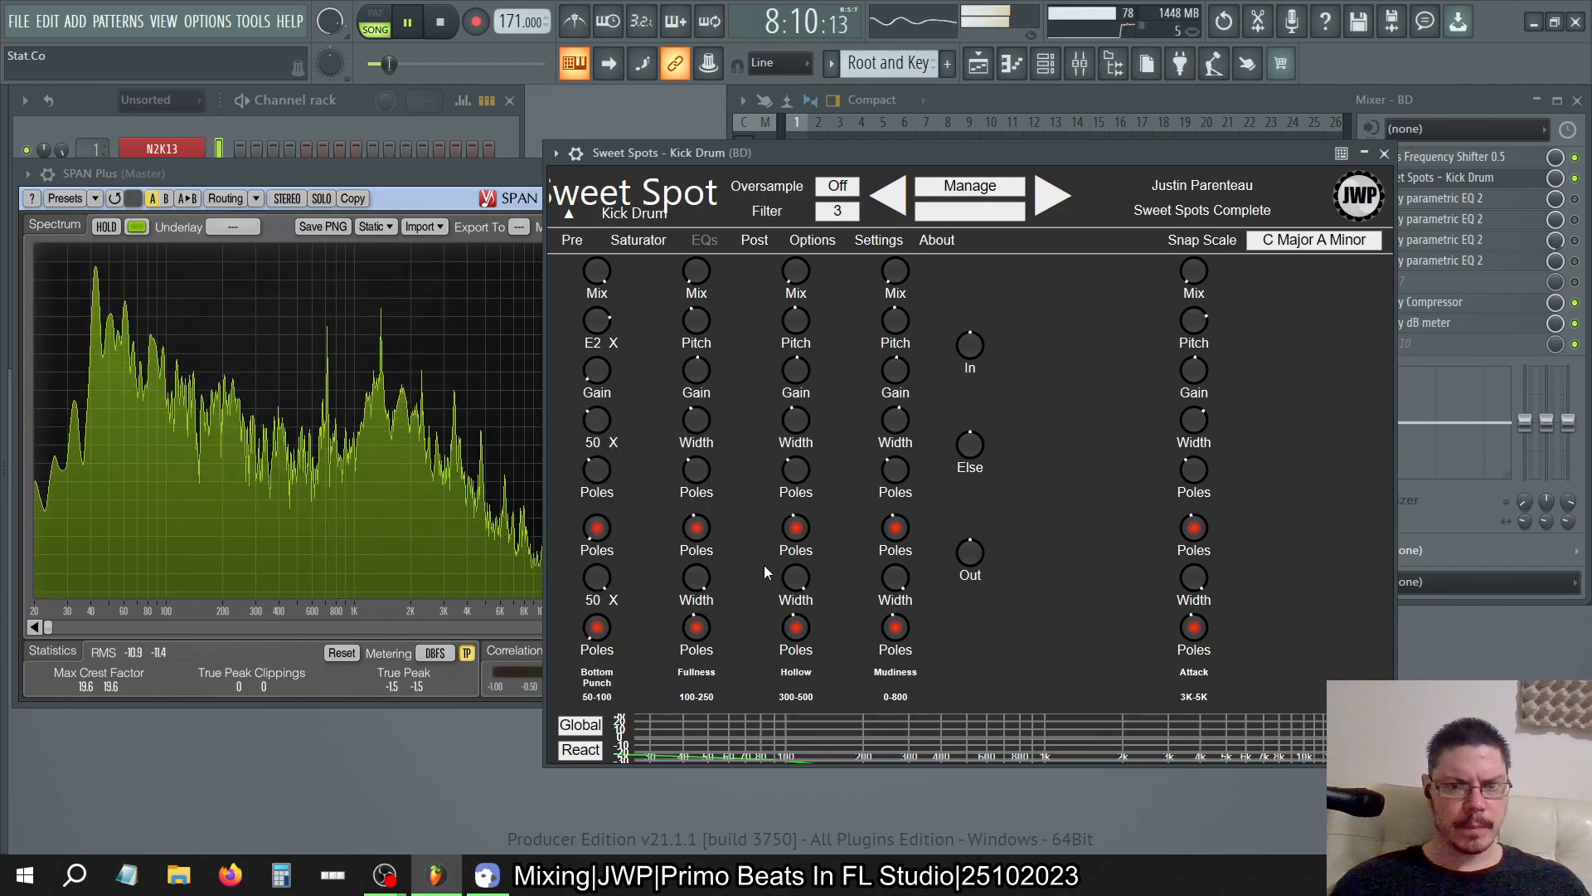
{"action": "left_click", "coordinate": [595, 345]}
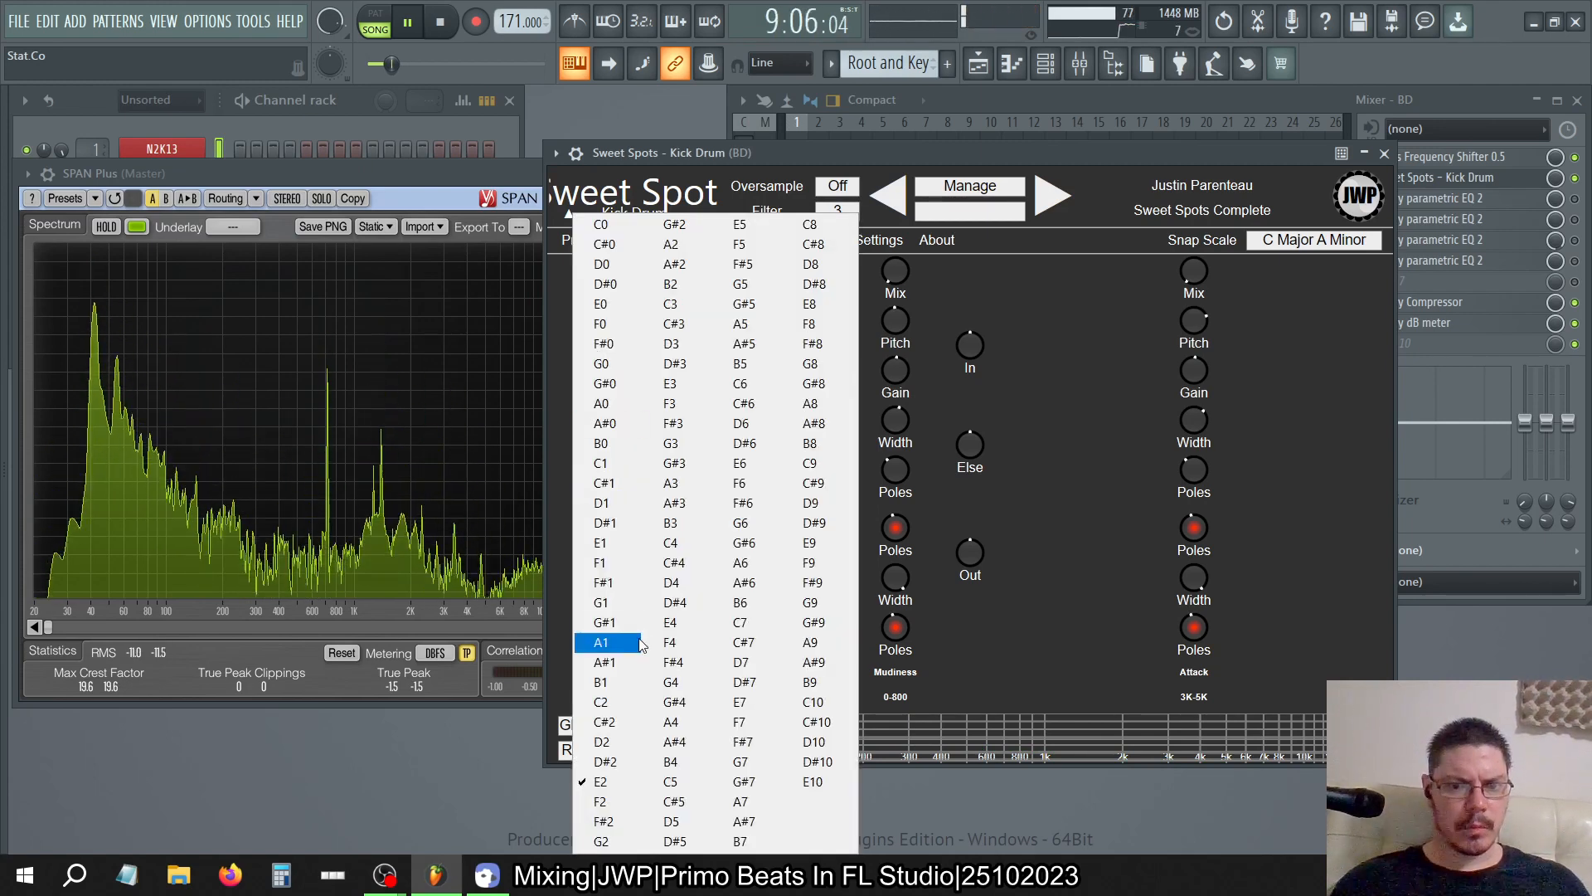
{"action": "left_click", "coordinate": [616, 552]}
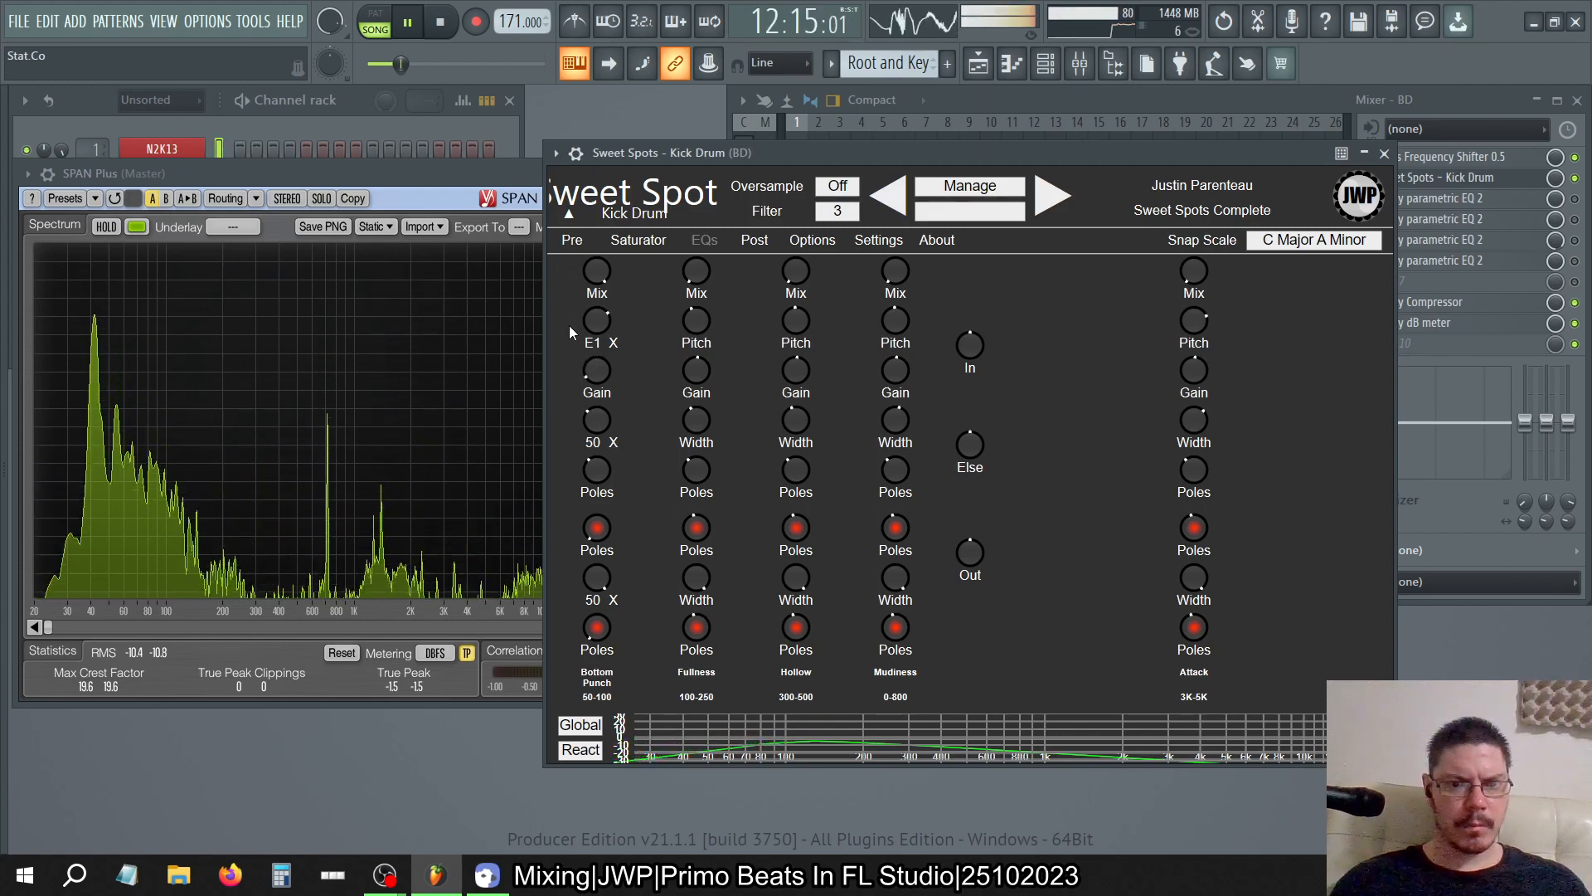
Lower the Bottom Punch band's gain to -60.00
{"action": "left_click", "coordinate": [601, 392]}
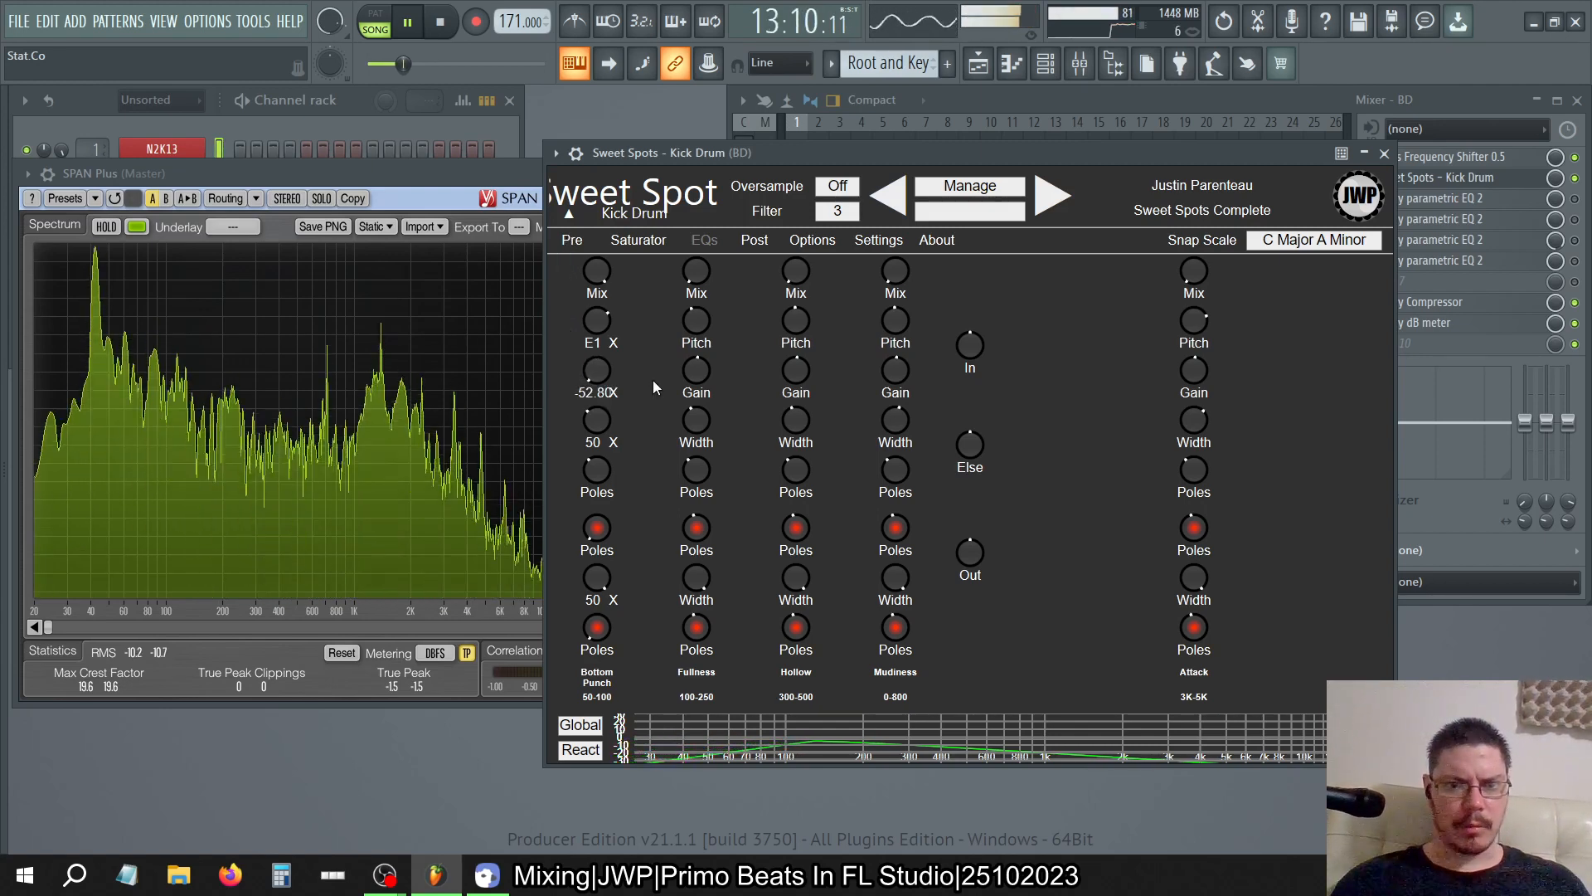
{"action": "left_click_drag", "start_coordinate": [604, 380], "coordinate": [616, 450]}
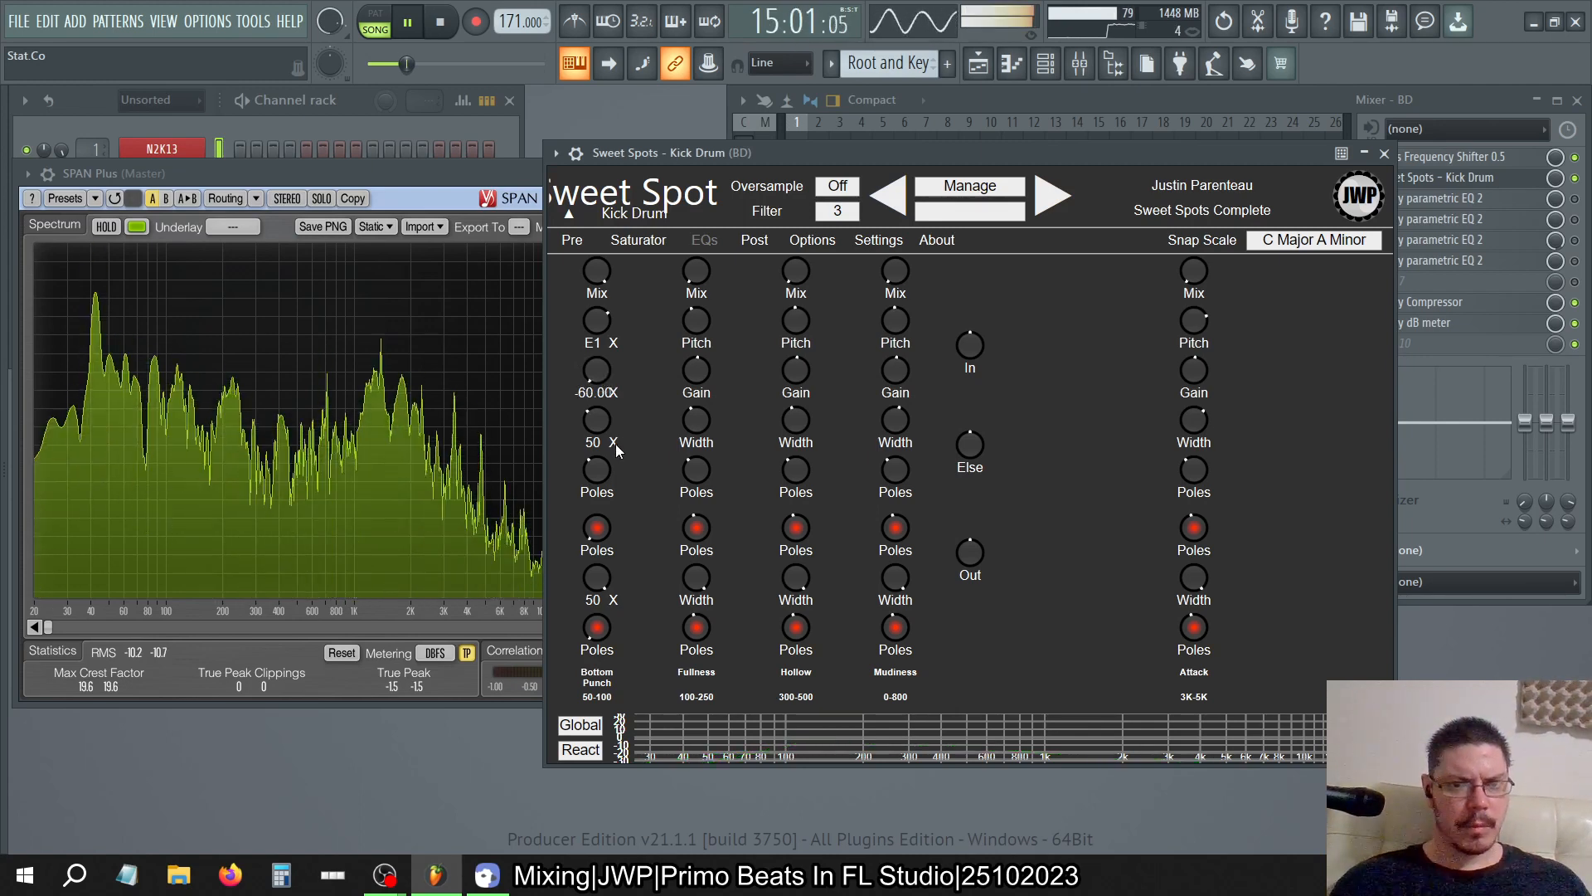
Compare the kick during playback with Sweet Spots and the Fruity parametric EQ 2 effects switched on and off on the BD track
{"action": "left_click", "coordinate": [1578, 180]}
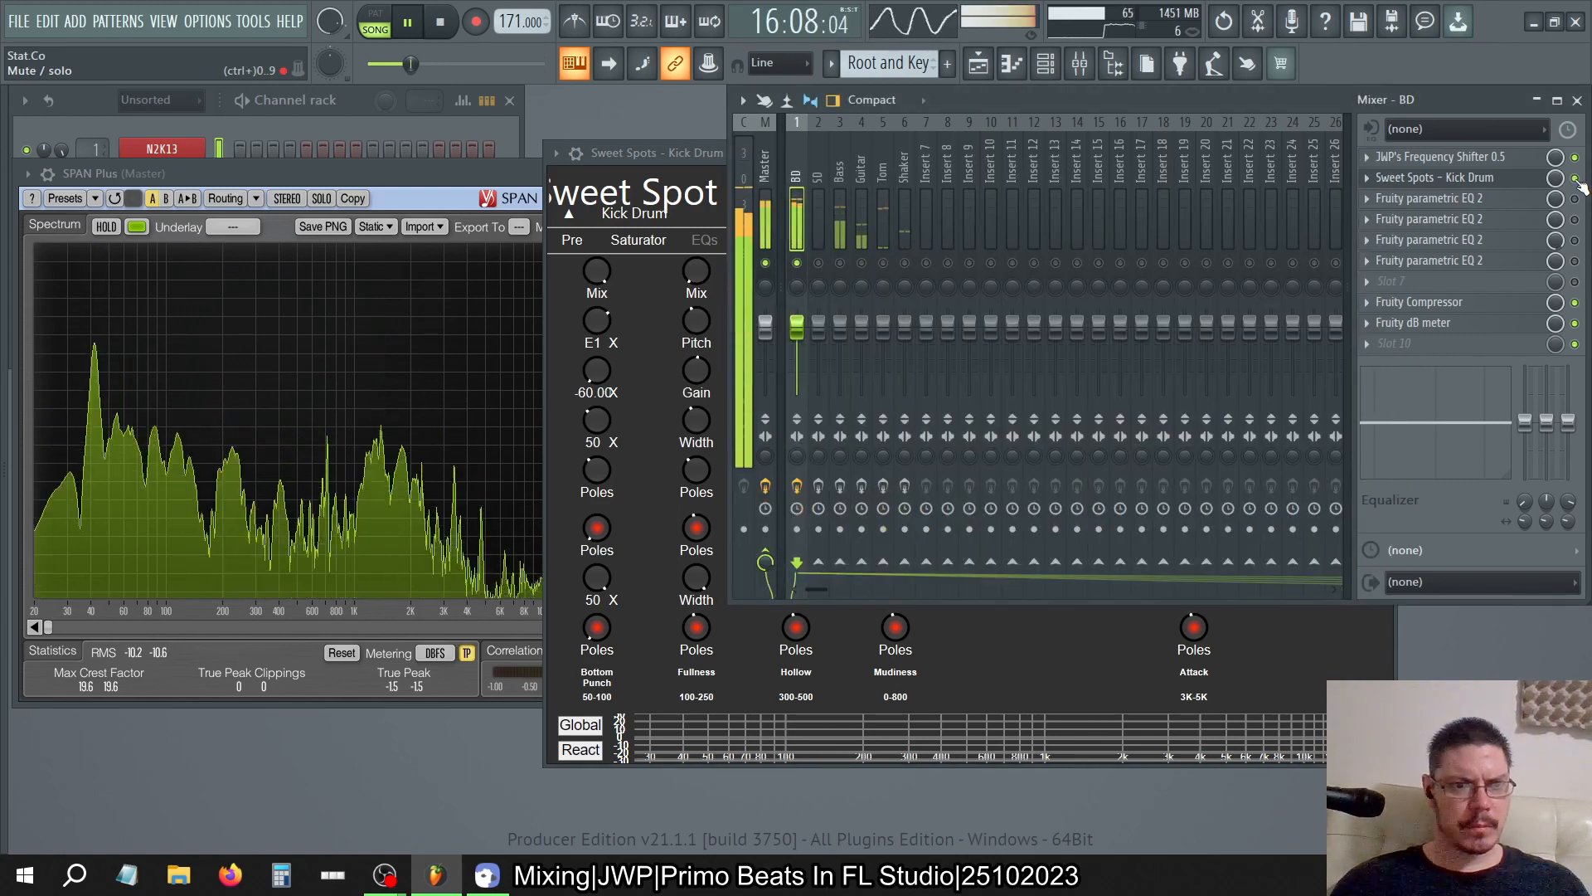
{"action": "left_click", "coordinate": [1096, 648]}
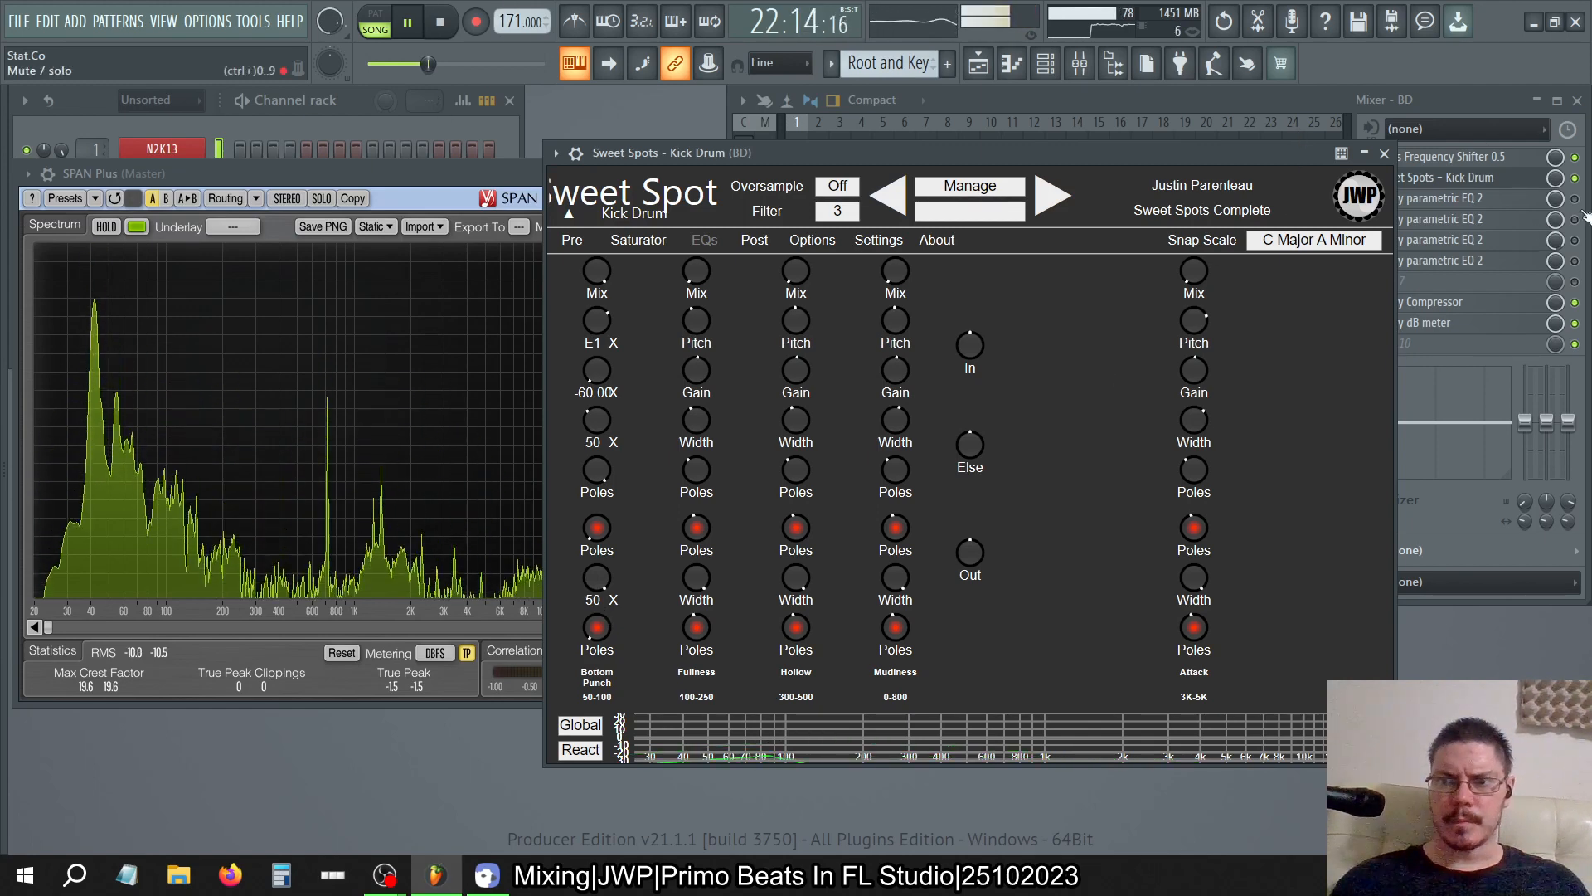
{"action": "left_click", "coordinate": [1579, 236]}
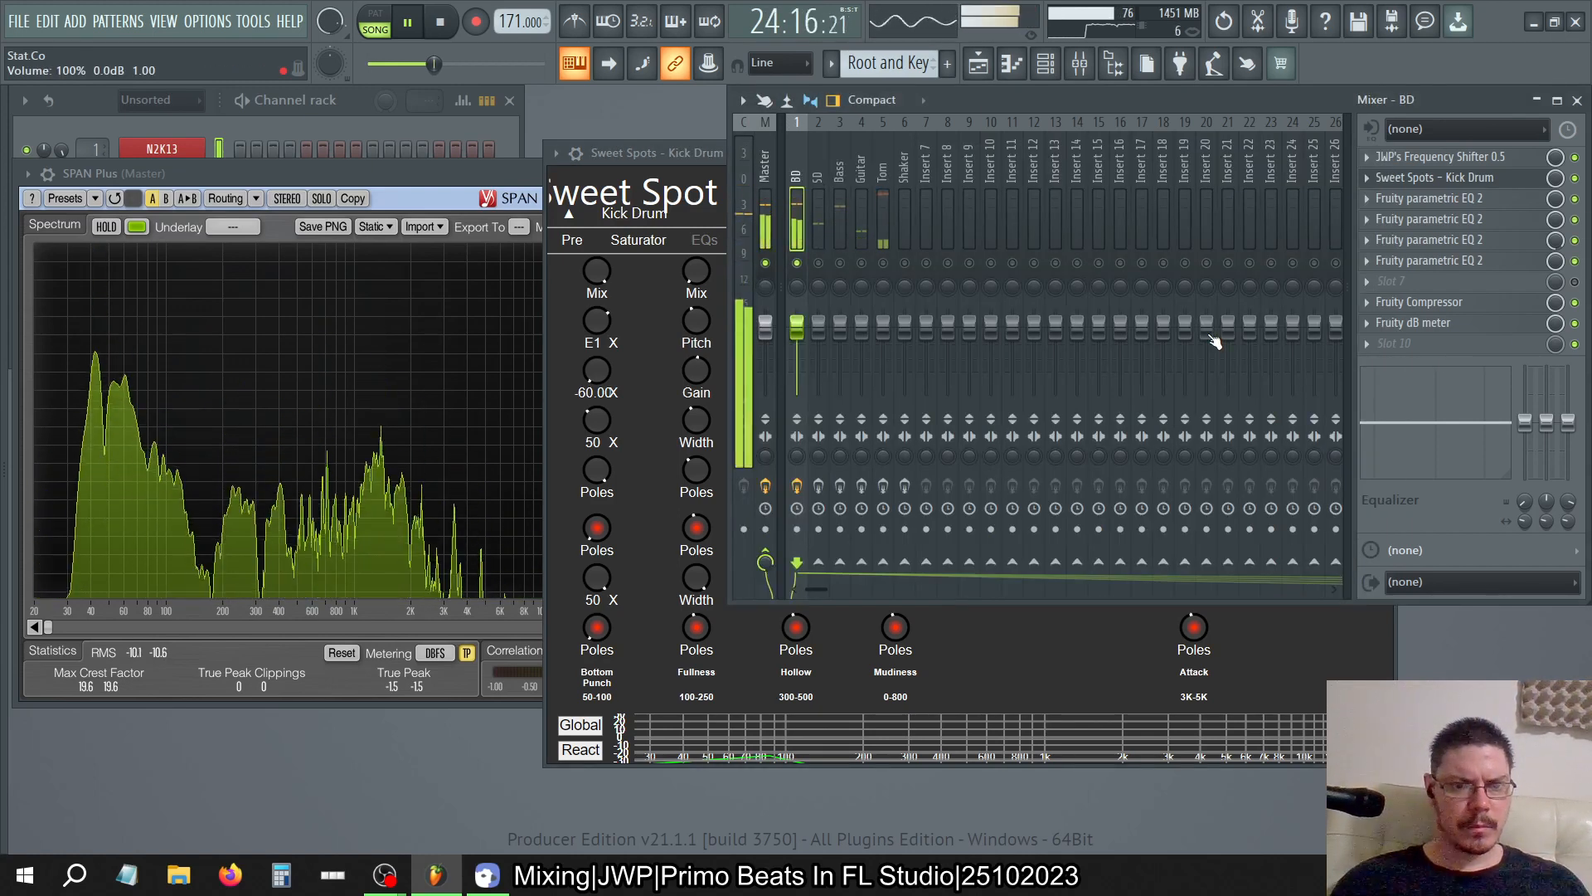
{"action": "left_click", "coordinate": [1575, 261]}
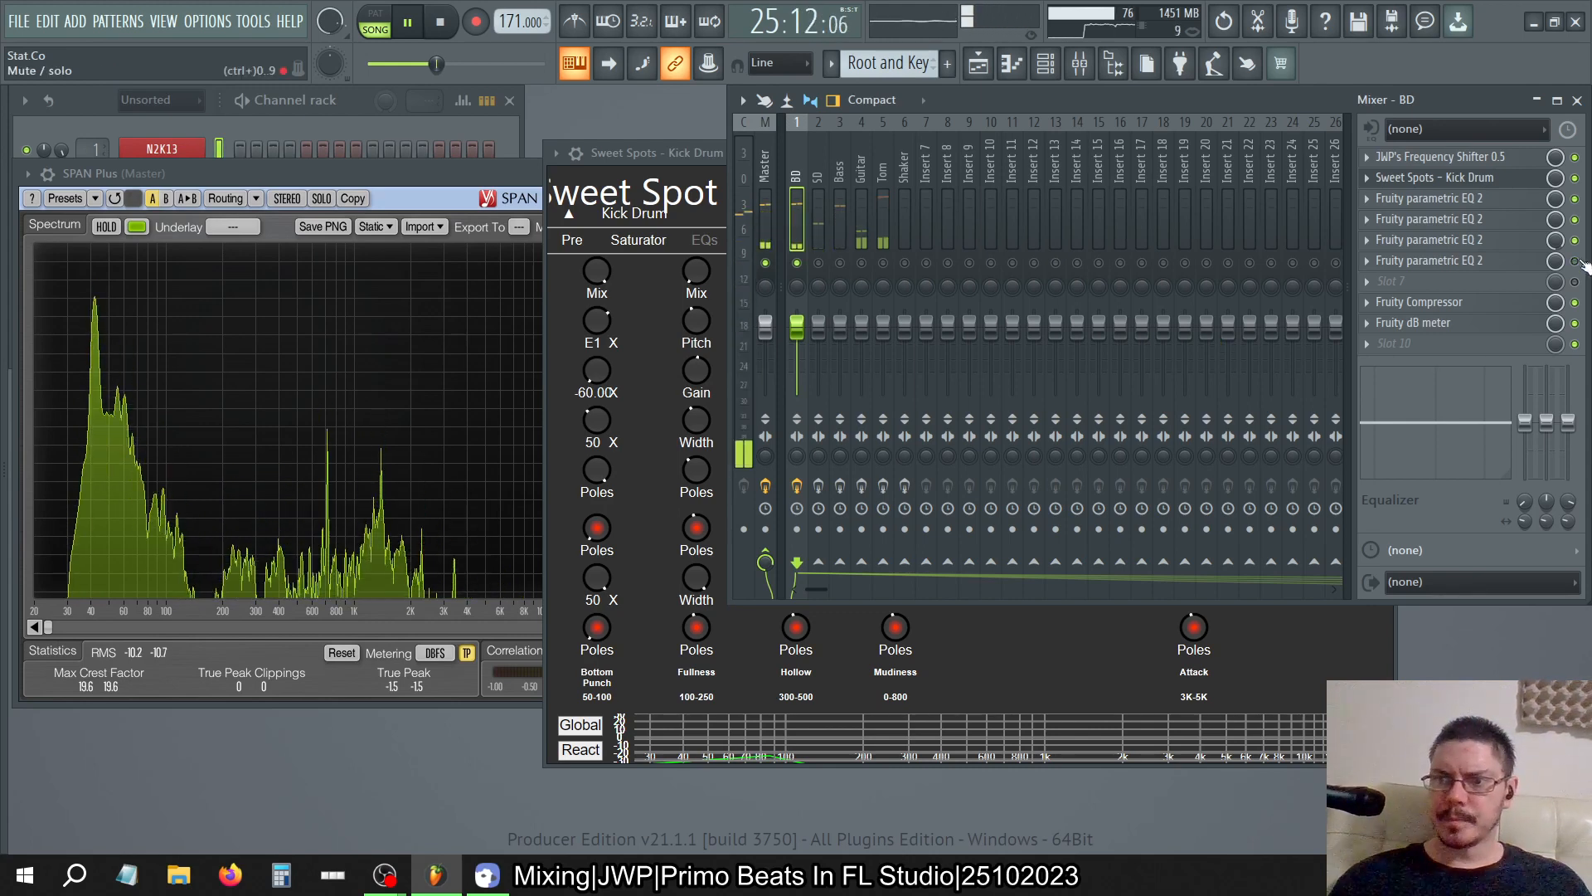
{"action": "left_click", "coordinate": [1575, 199]}
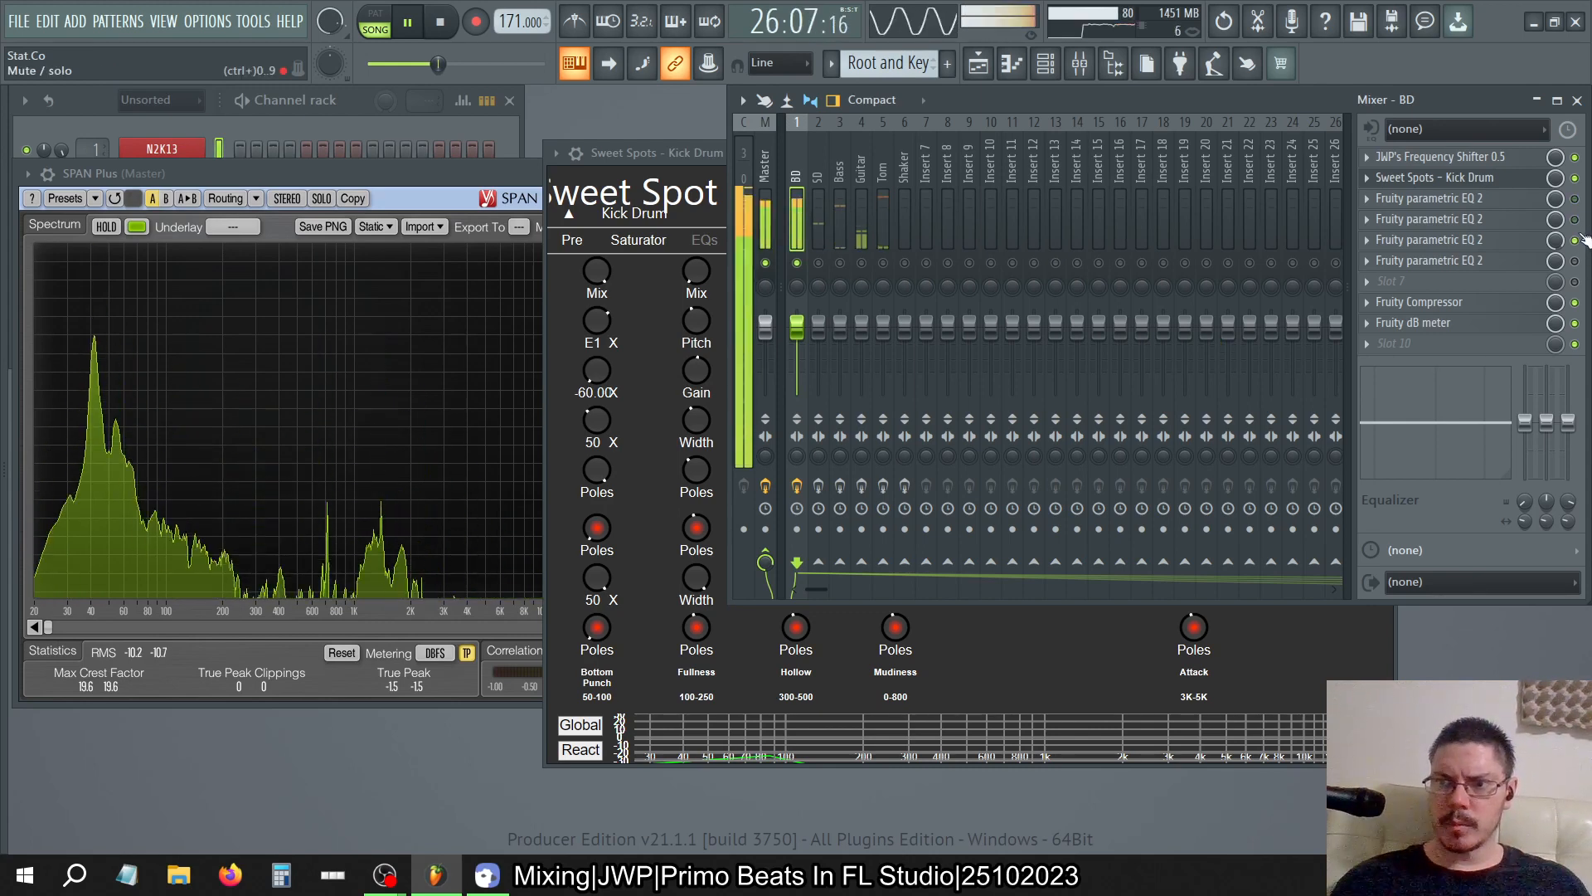
Switch off the lit toggles on the two lower Bottom Punch Poles knobs in Sweet Spots and raise the band's gain to -43.80
{"action": "left_click", "coordinate": [693, 160]}
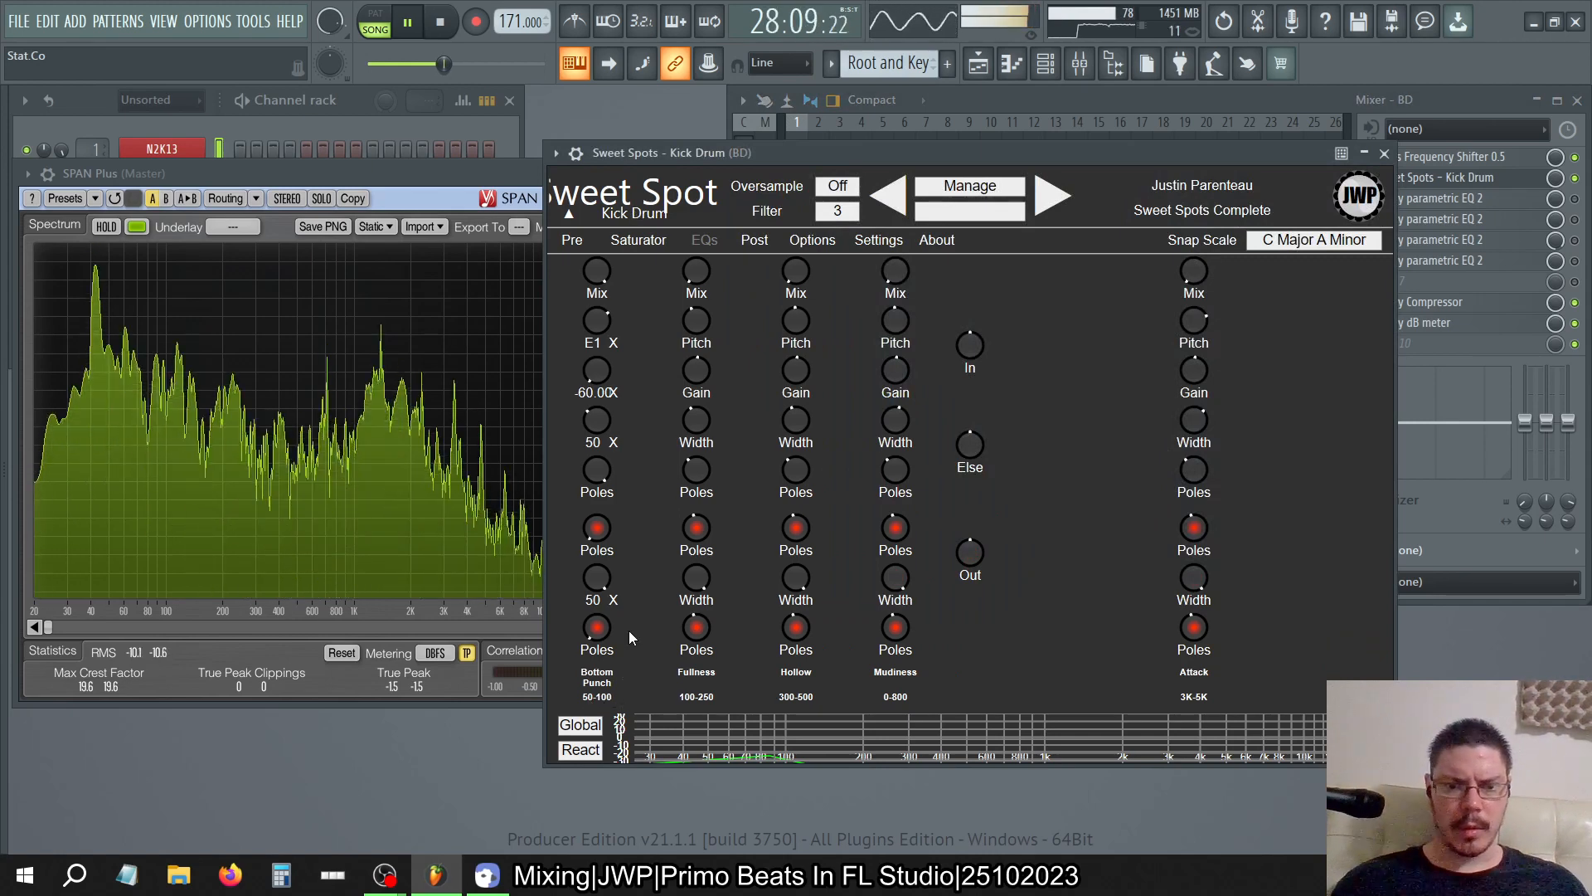
{"action": "right_click", "coordinate": [597, 531]}
{"action": "left_click", "coordinate": [609, 553]}
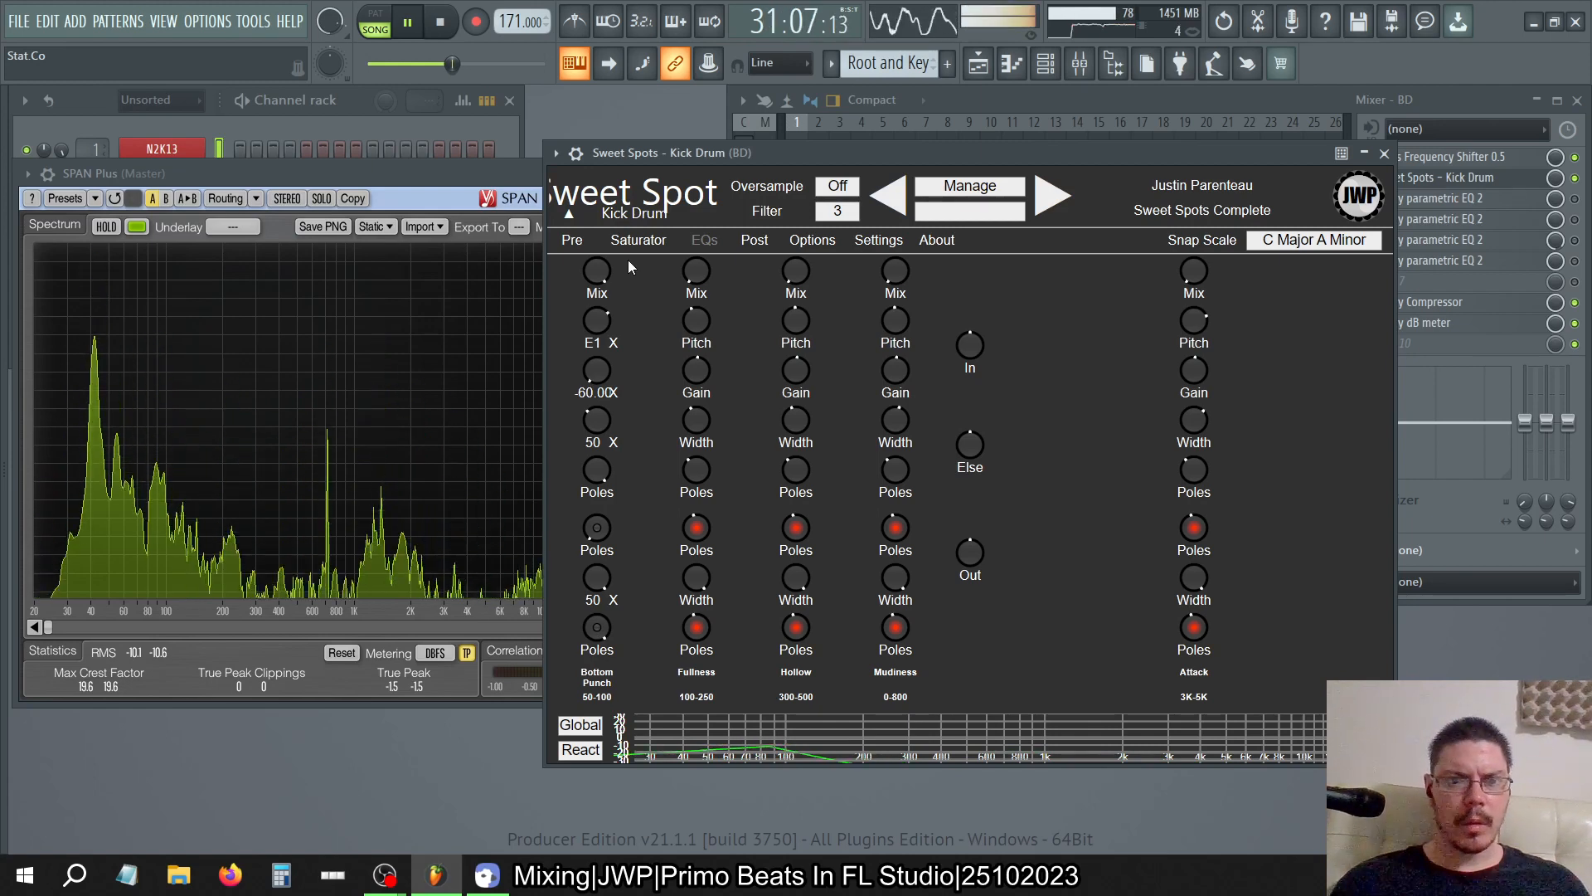
{"action": "left_click_drag", "start_coordinate": [597, 375], "coordinate": [590, 349]}
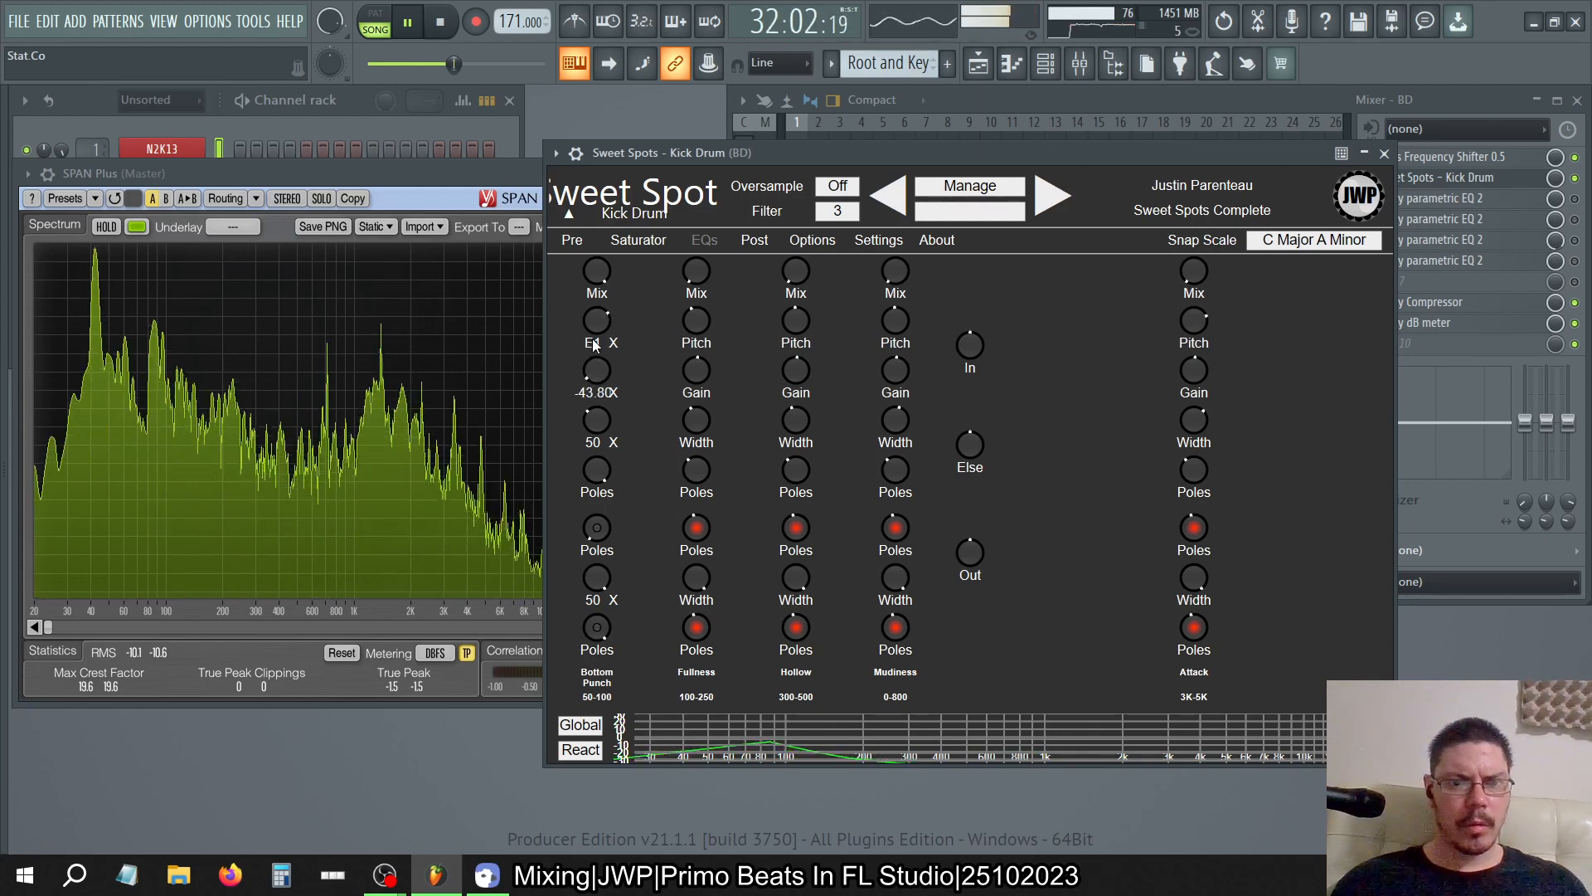
Set the Bottom Punch band to pitch 41, gain -60.00, upper width 281 and the poles below it to 6
{"action": "left_click", "coordinate": [603, 344]}
{"action": "left_click", "coordinate": [612, 356]}
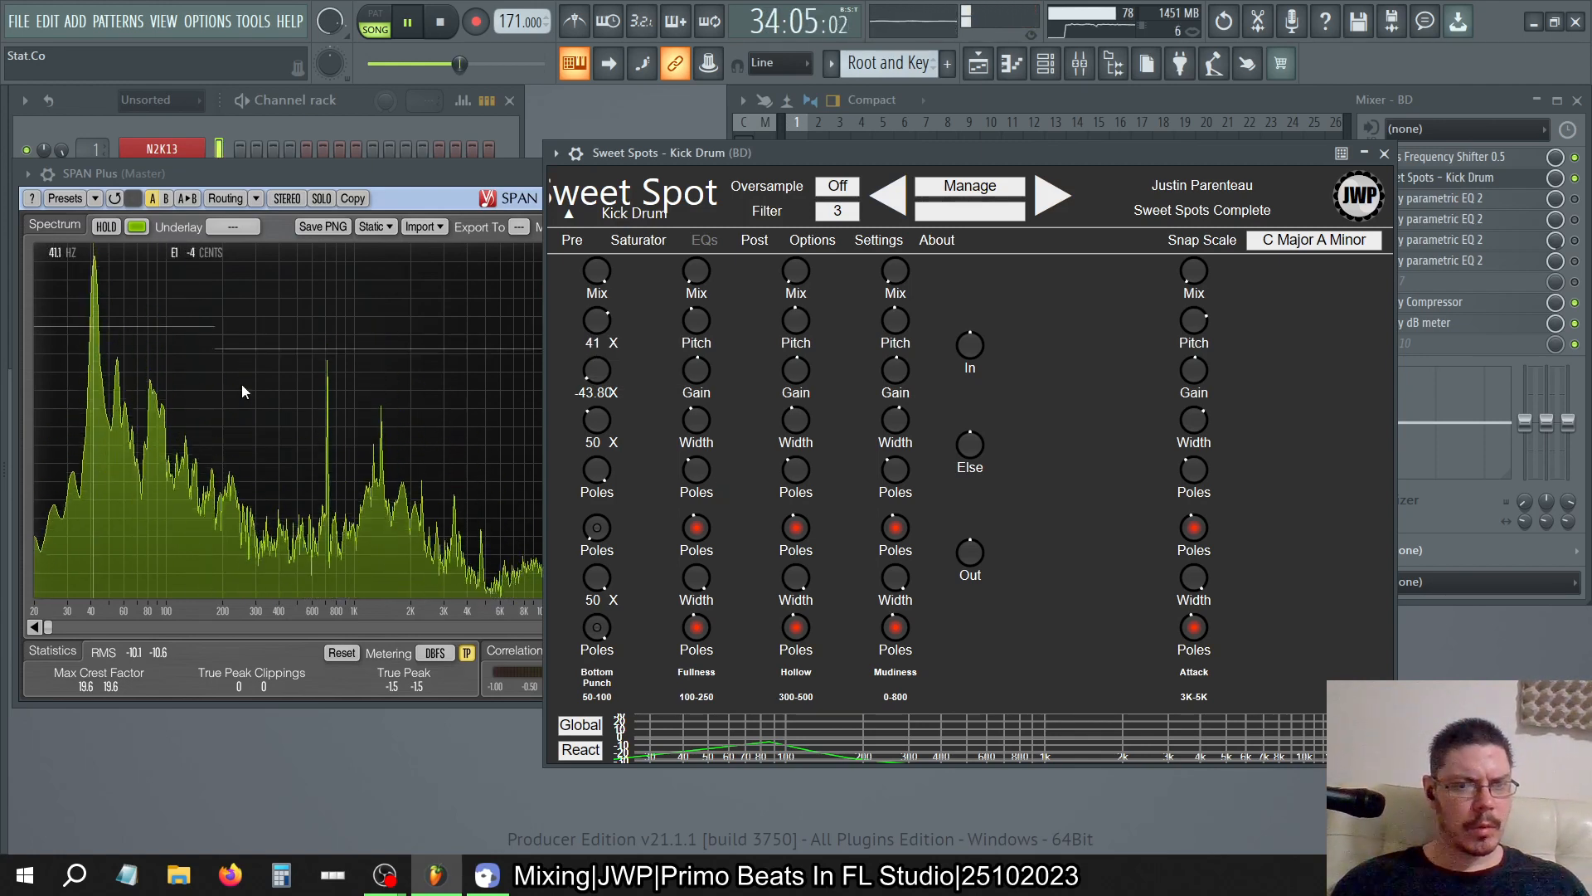
{"action": "left_click_drag", "start_coordinate": [598, 371], "coordinate": [604, 433]}
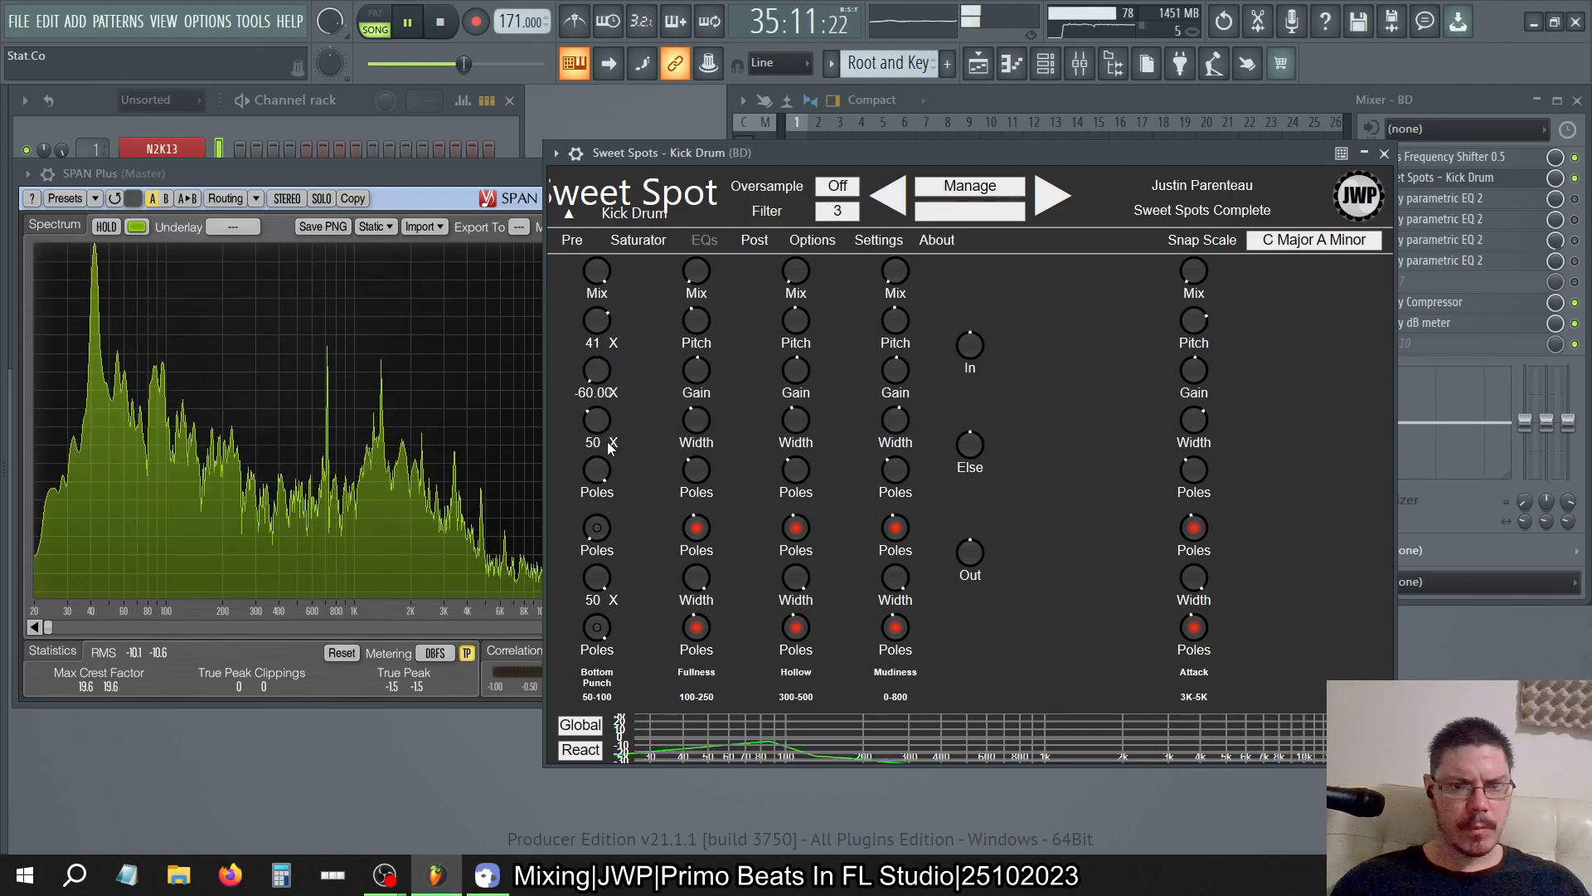
{"action": "left_click_drag", "start_coordinate": [595, 374], "coordinate": [595, 495]}
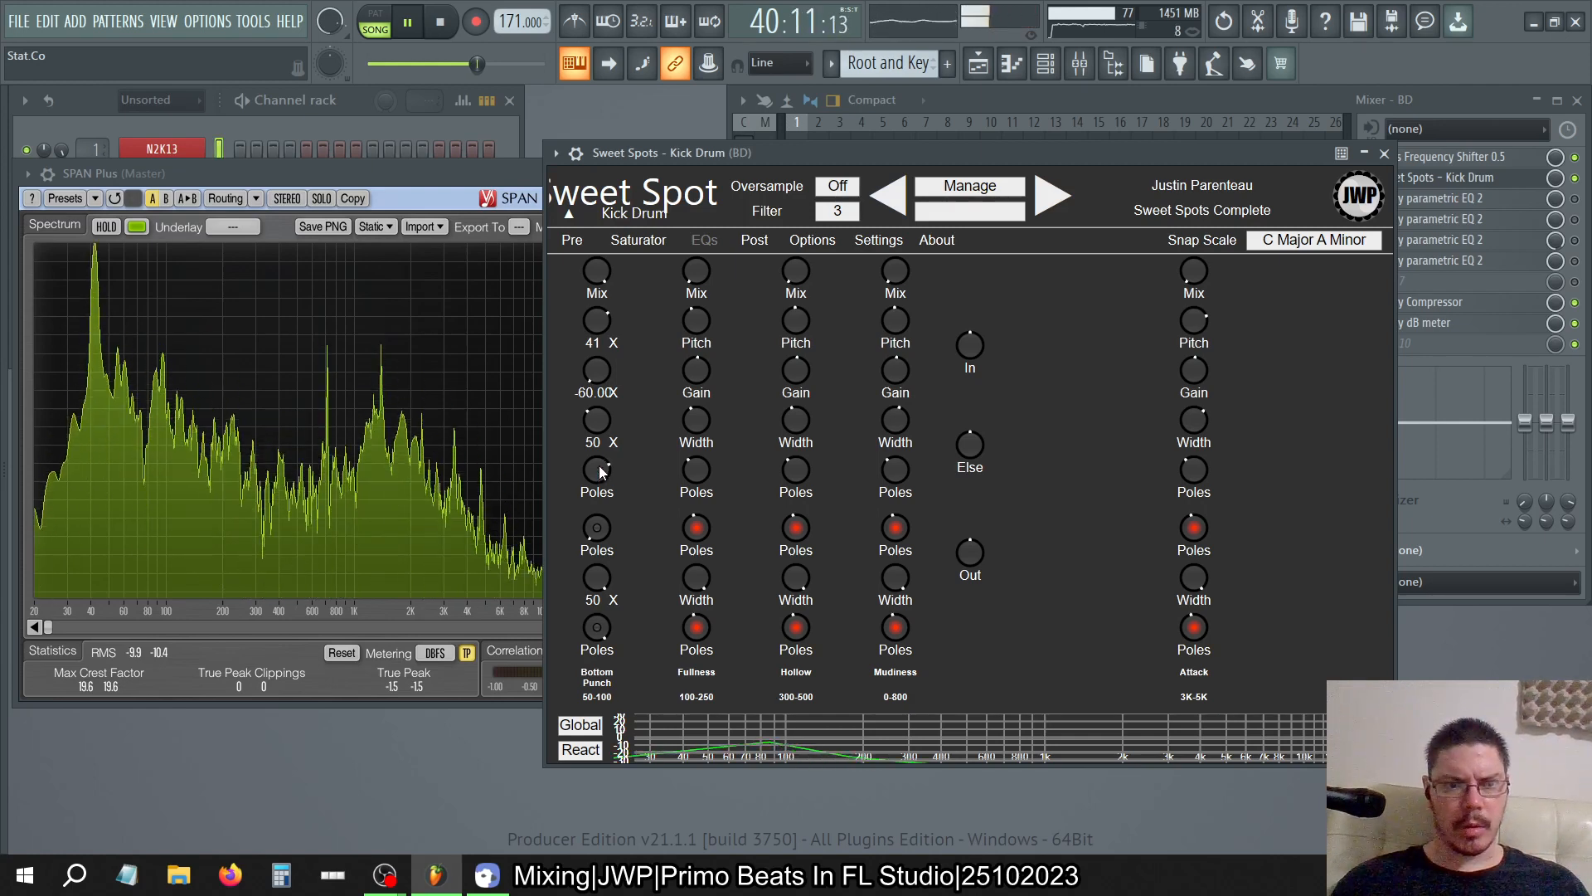
{"action": "left_click_drag", "start_coordinate": [600, 420], "coordinate": [599, 411]}
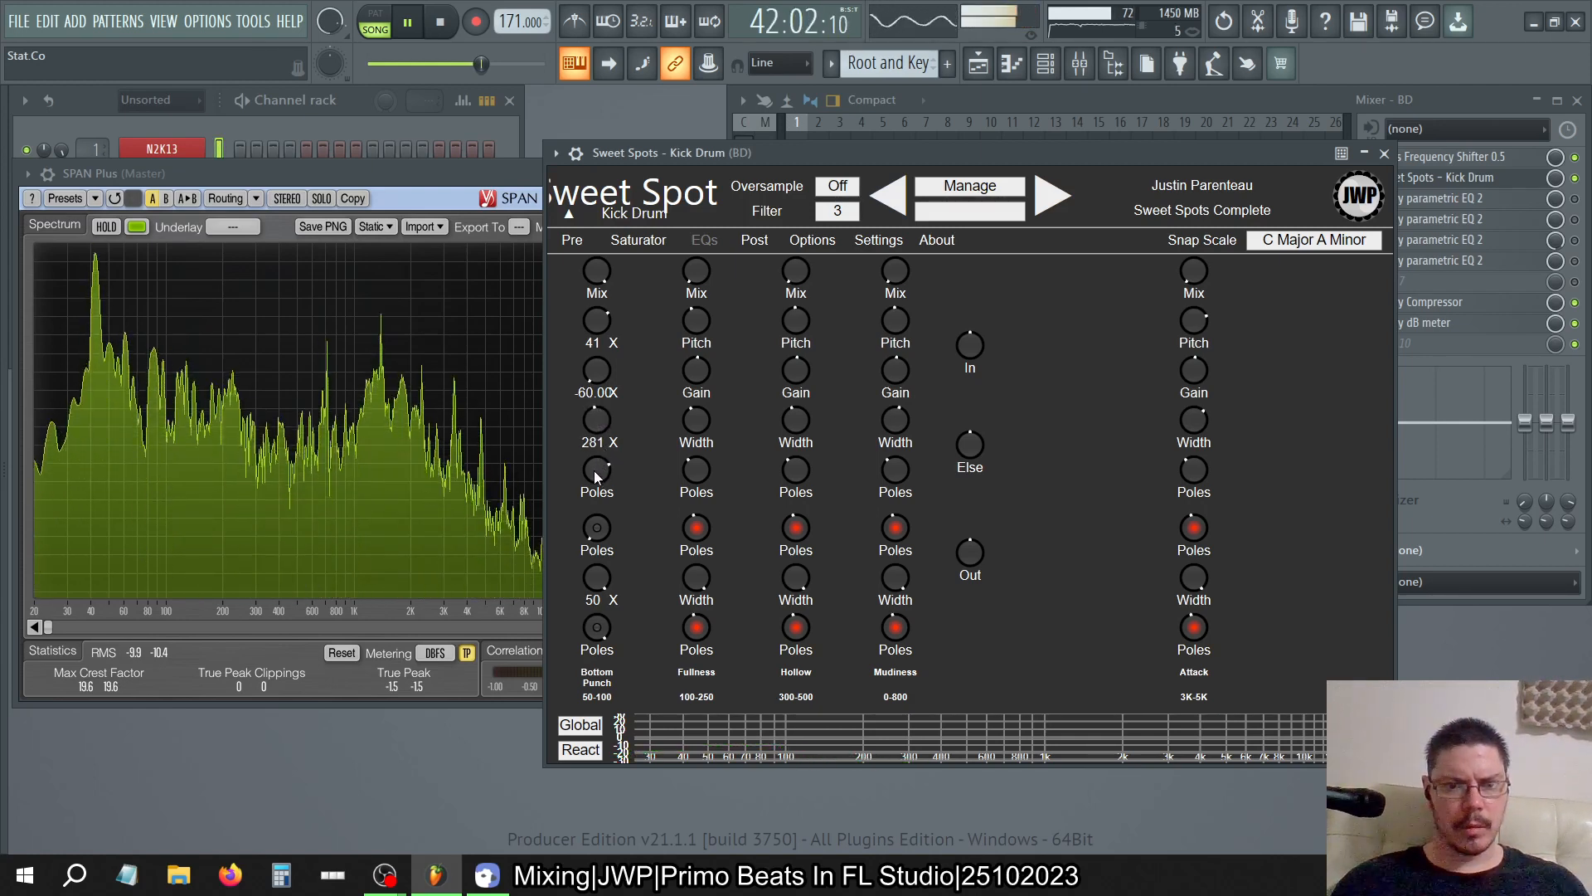
{"action": "left_click_drag", "start_coordinate": [596, 475], "coordinate": [597, 421]}
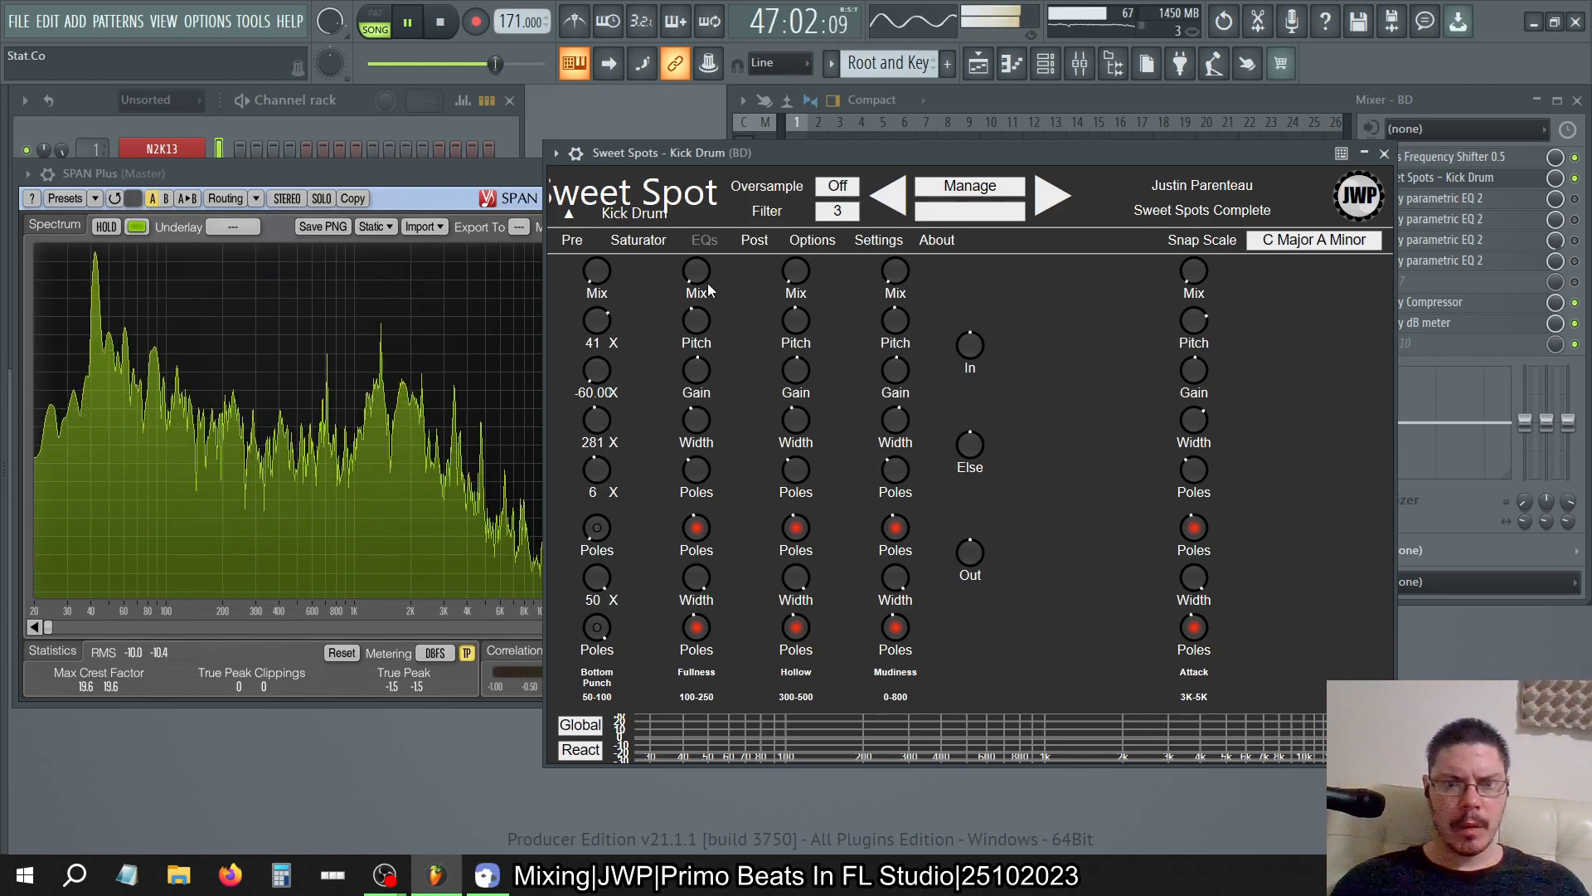
Configure the Fullness band with Harmonics pitch snapping, a pitch of E1 and its lower poles control set to Link Off
{"action": "right_click", "coordinate": [695, 336]}
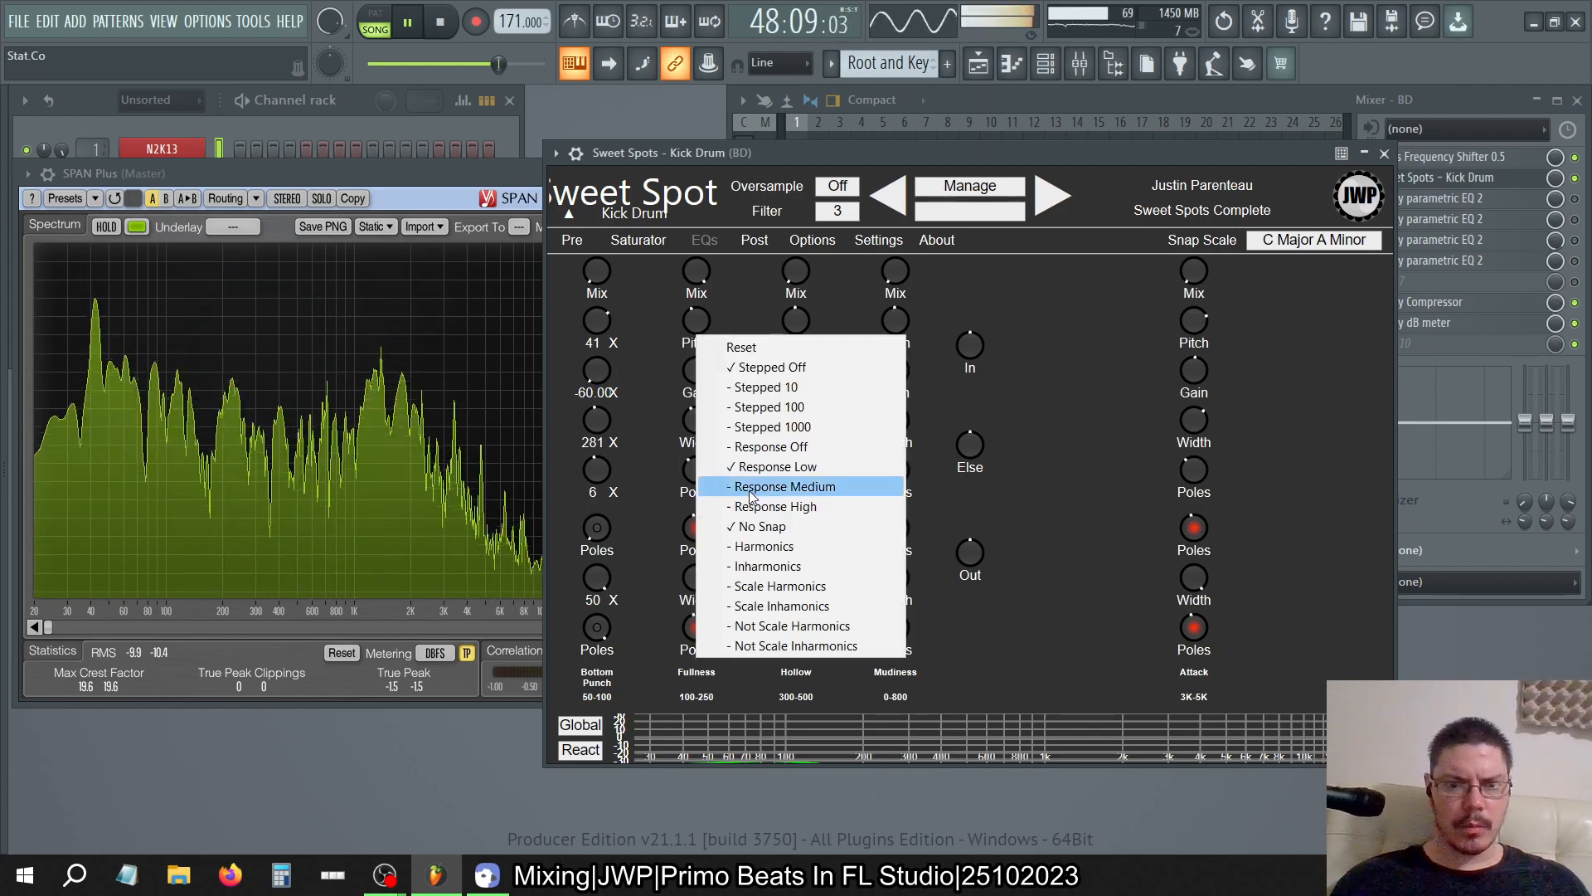
{"action": "left_click", "coordinate": [750, 546]}
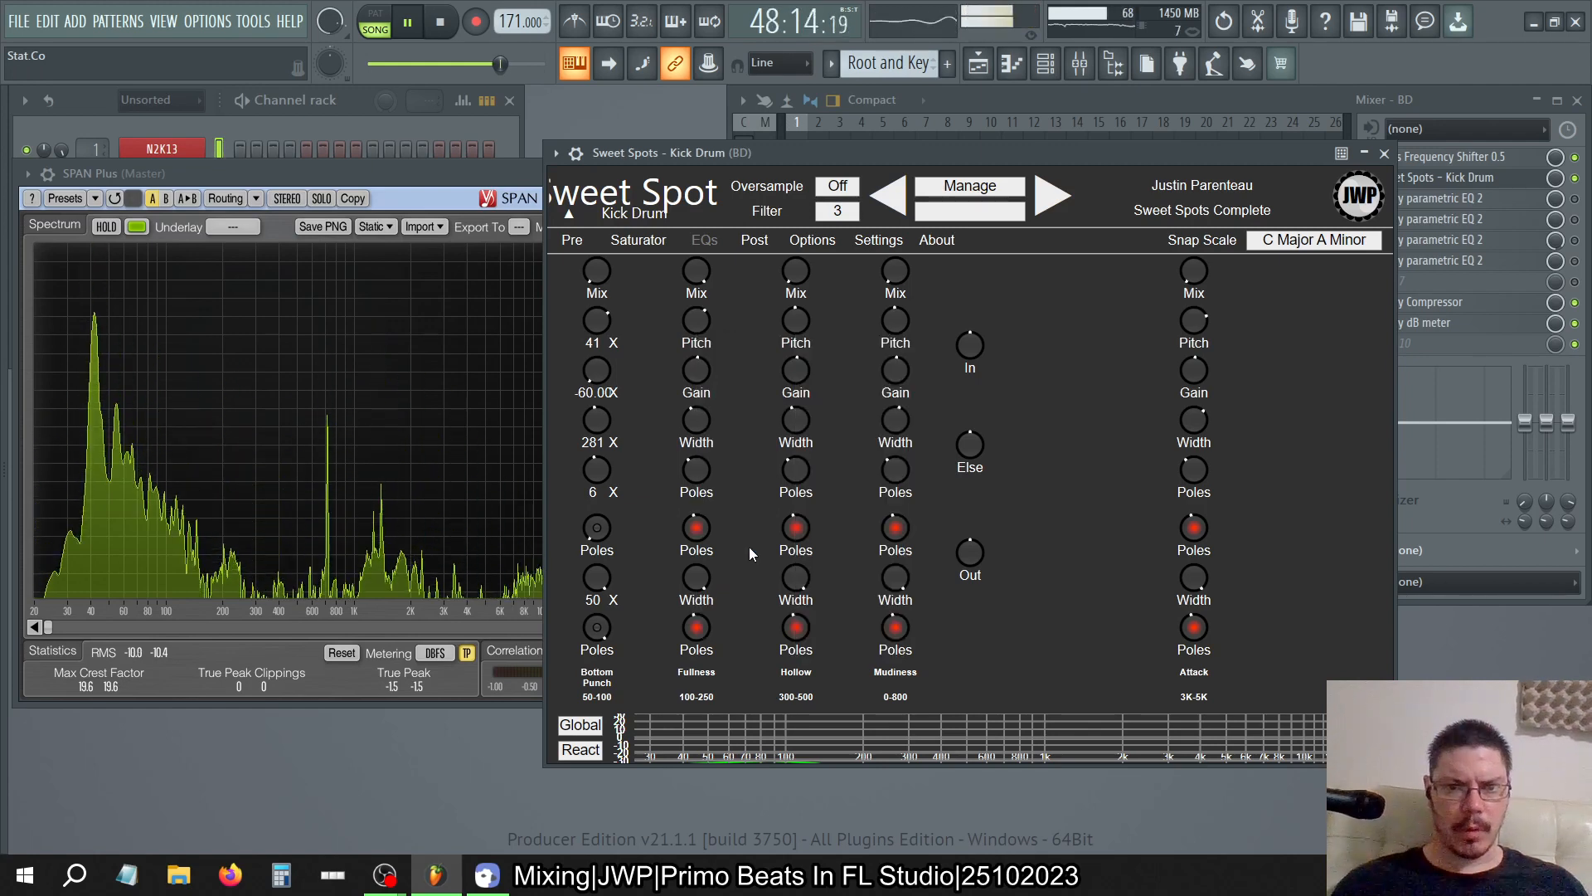
{"action": "left_click", "coordinate": [696, 343]}
{"action": "right_click", "coordinate": [696, 339]}
{"action": "left_click", "coordinate": [740, 332]}
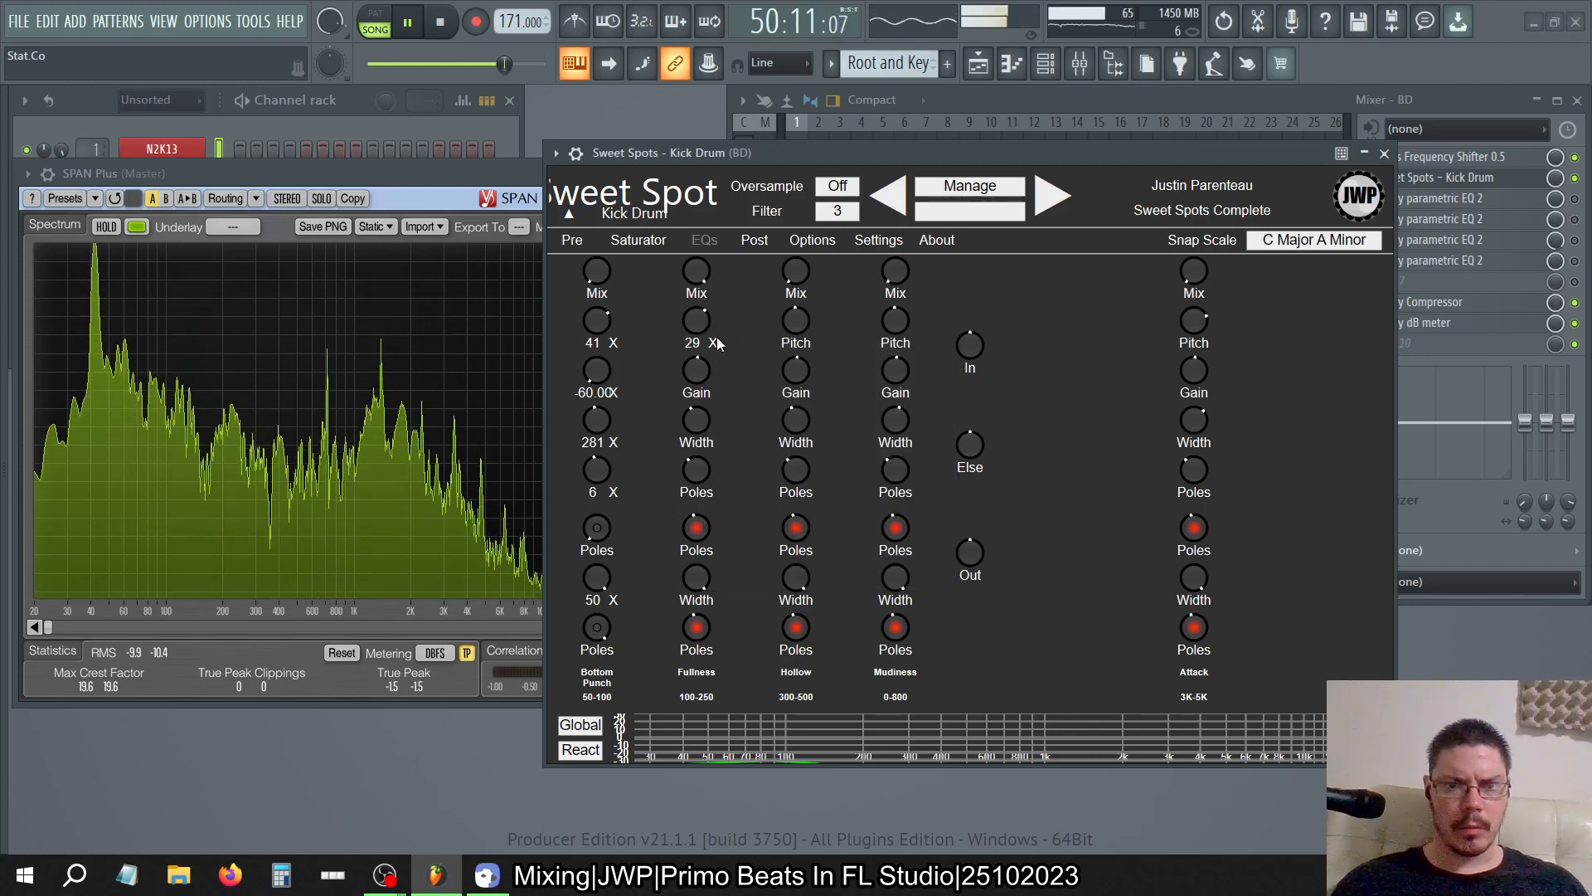
{"action": "right_click", "coordinate": [694, 341]}
{"action": "left_click", "coordinate": [705, 367]}
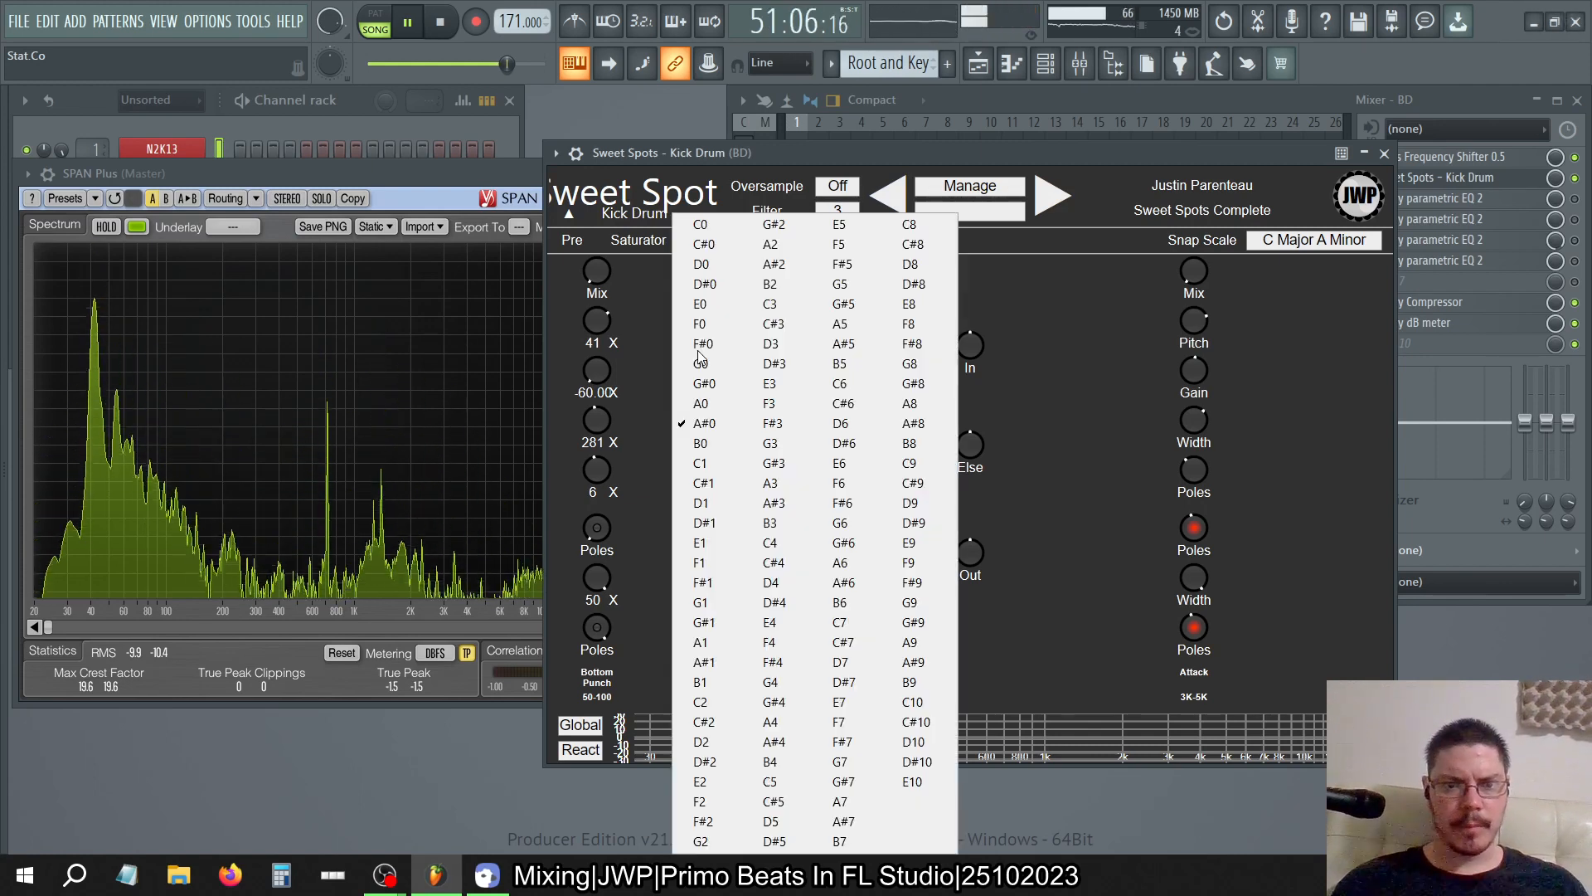
{"action": "left_click", "coordinate": [715, 570]}
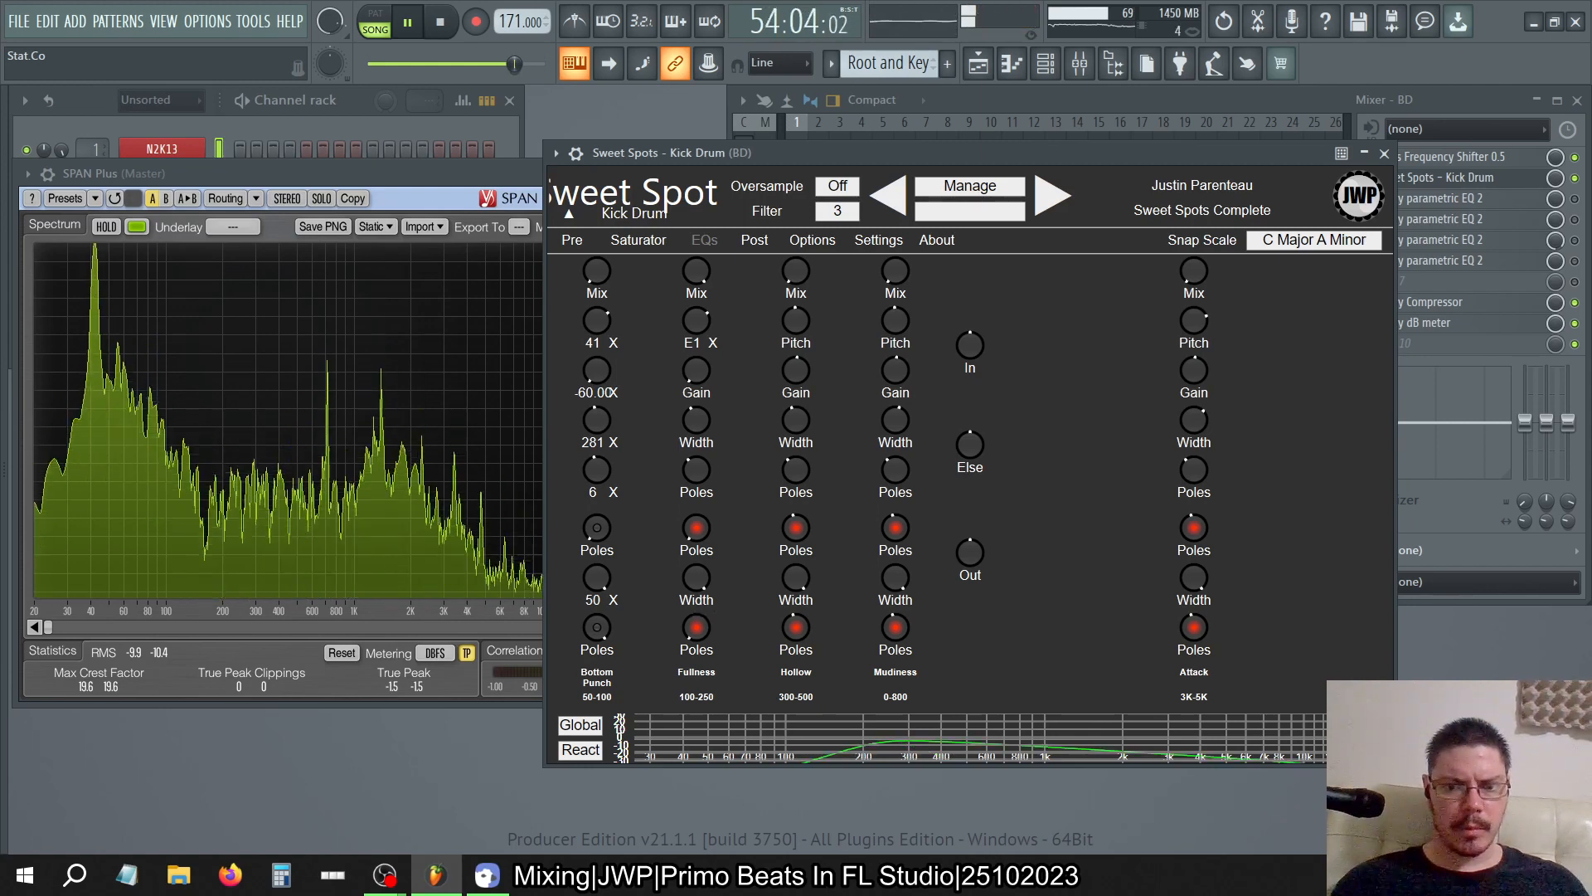
{"action": "left_click", "coordinate": [709, 539]}
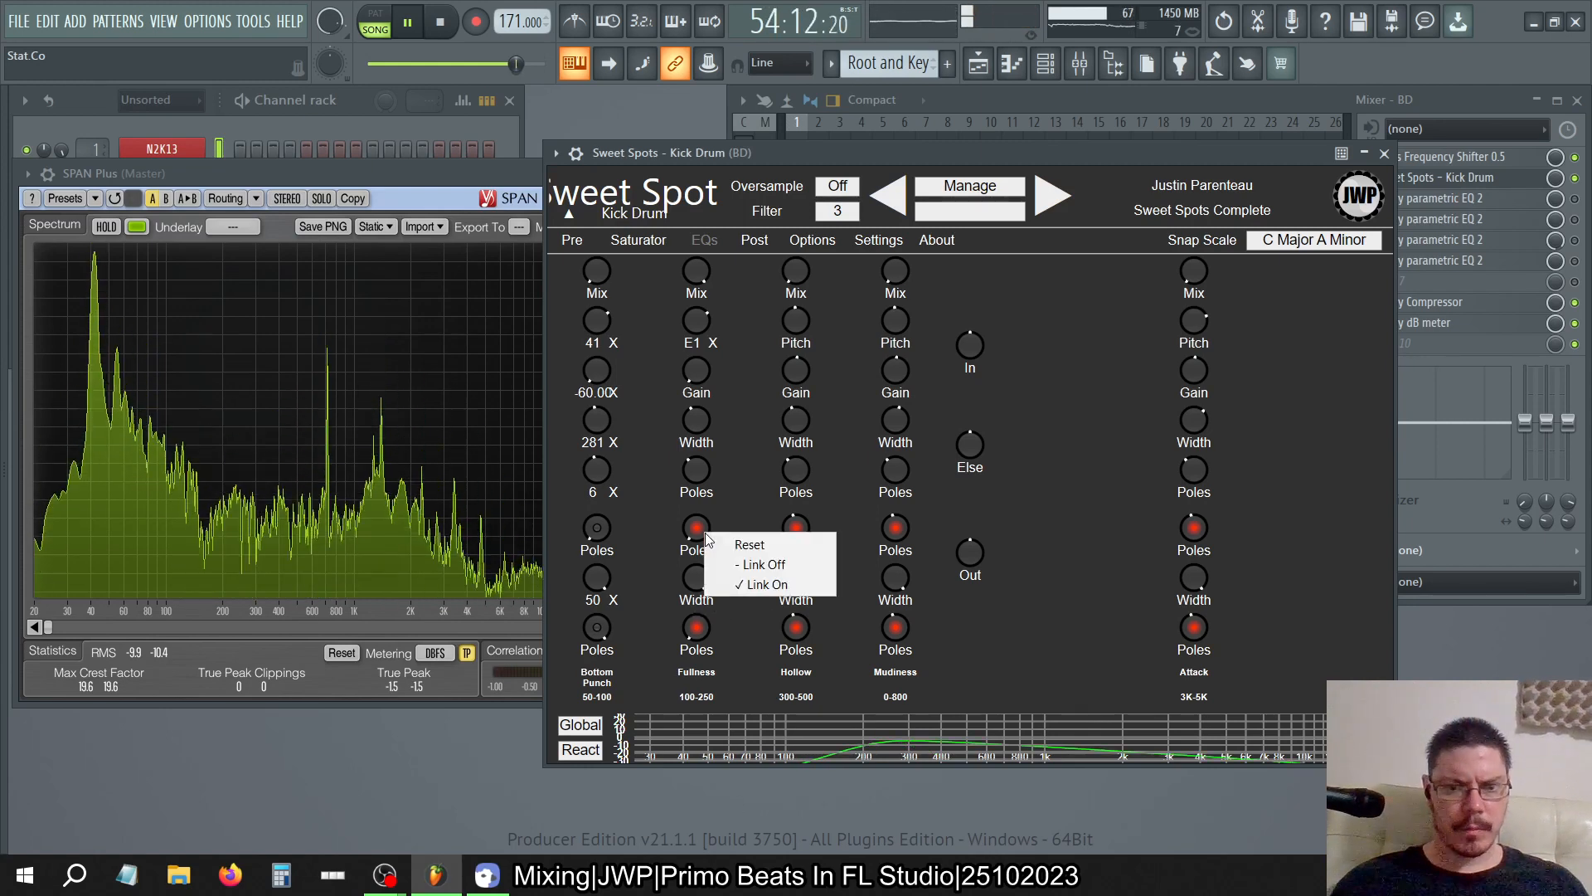
{"action": "left_click", "coordinate": [733, 566]}
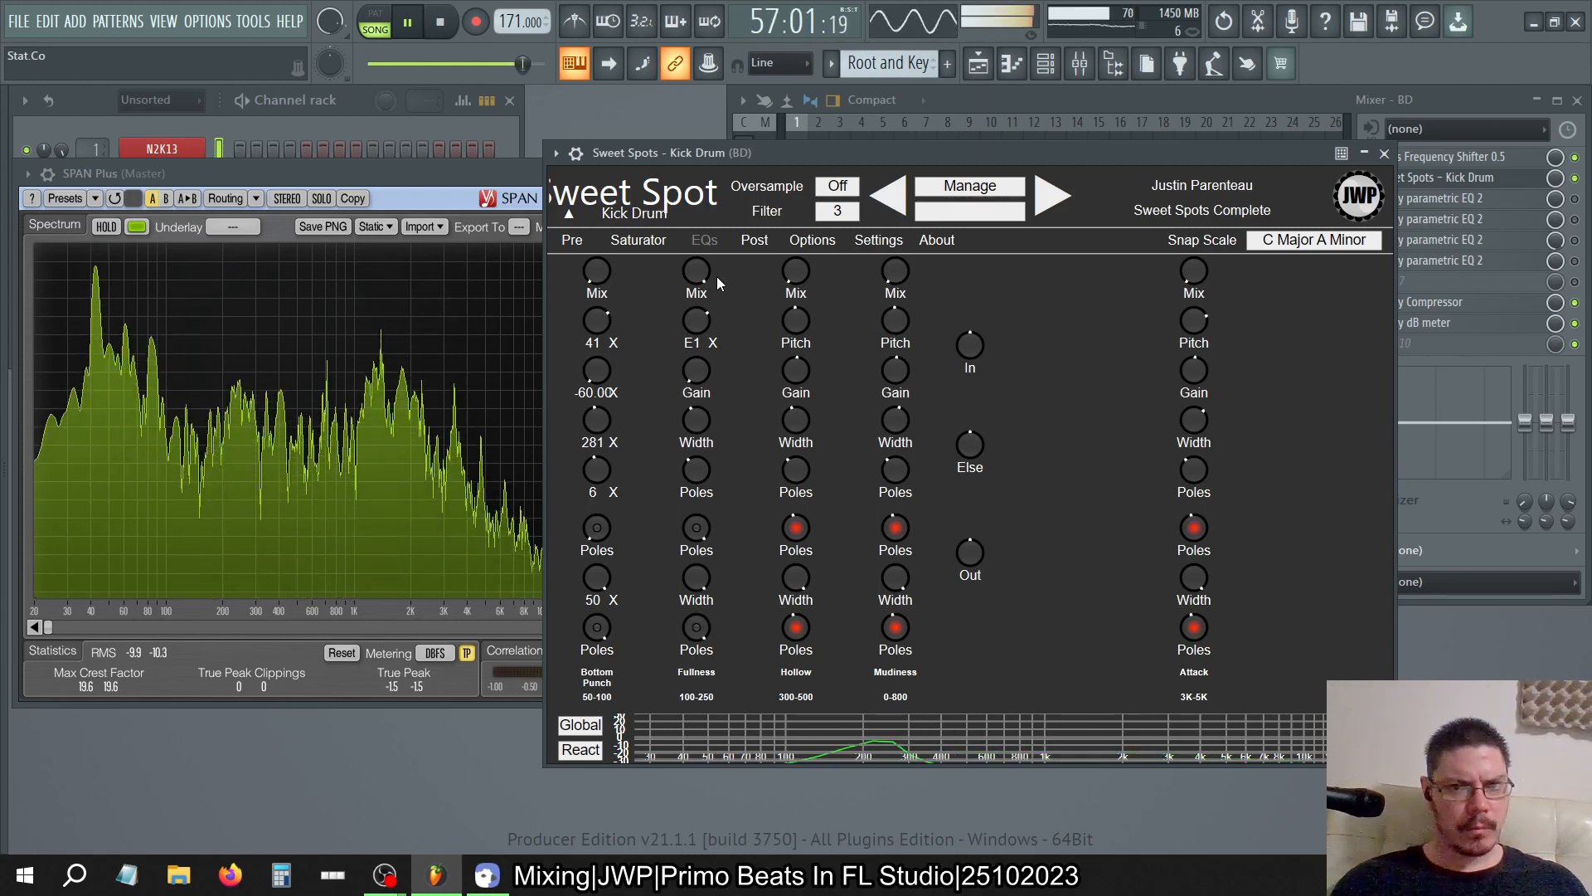
Set the Sweet Spots oversampling to 2x and bypass JWP's Frequency Shifter 0.5 on the BD mixer track
{"action": "left_click", "coordinate": [837, 186]}
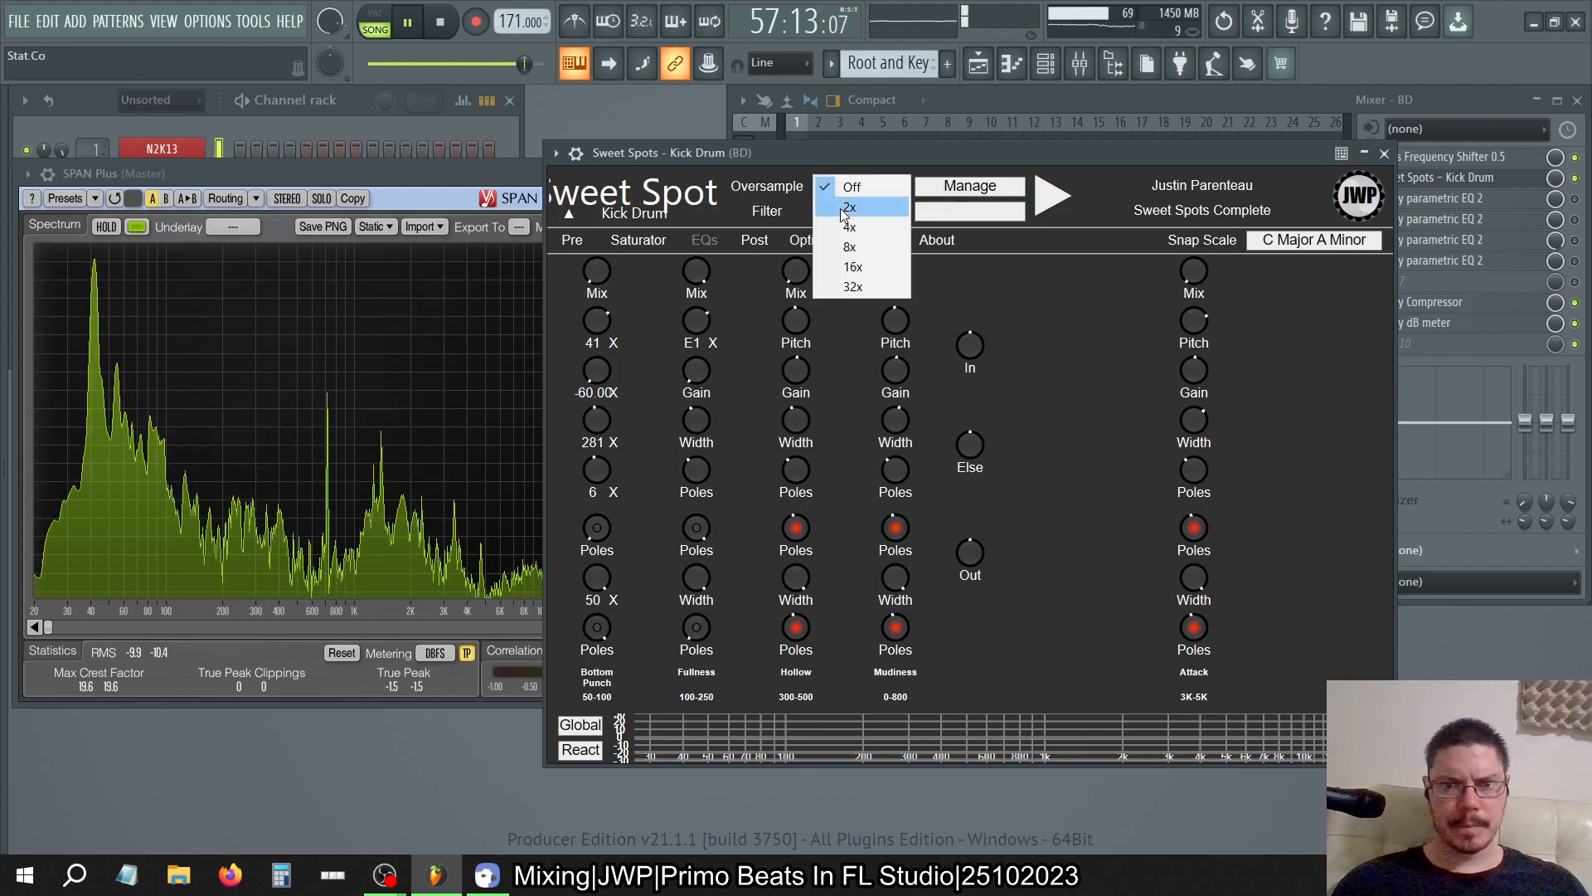
{"action": "left_click", "coordinate": [844, 209]}
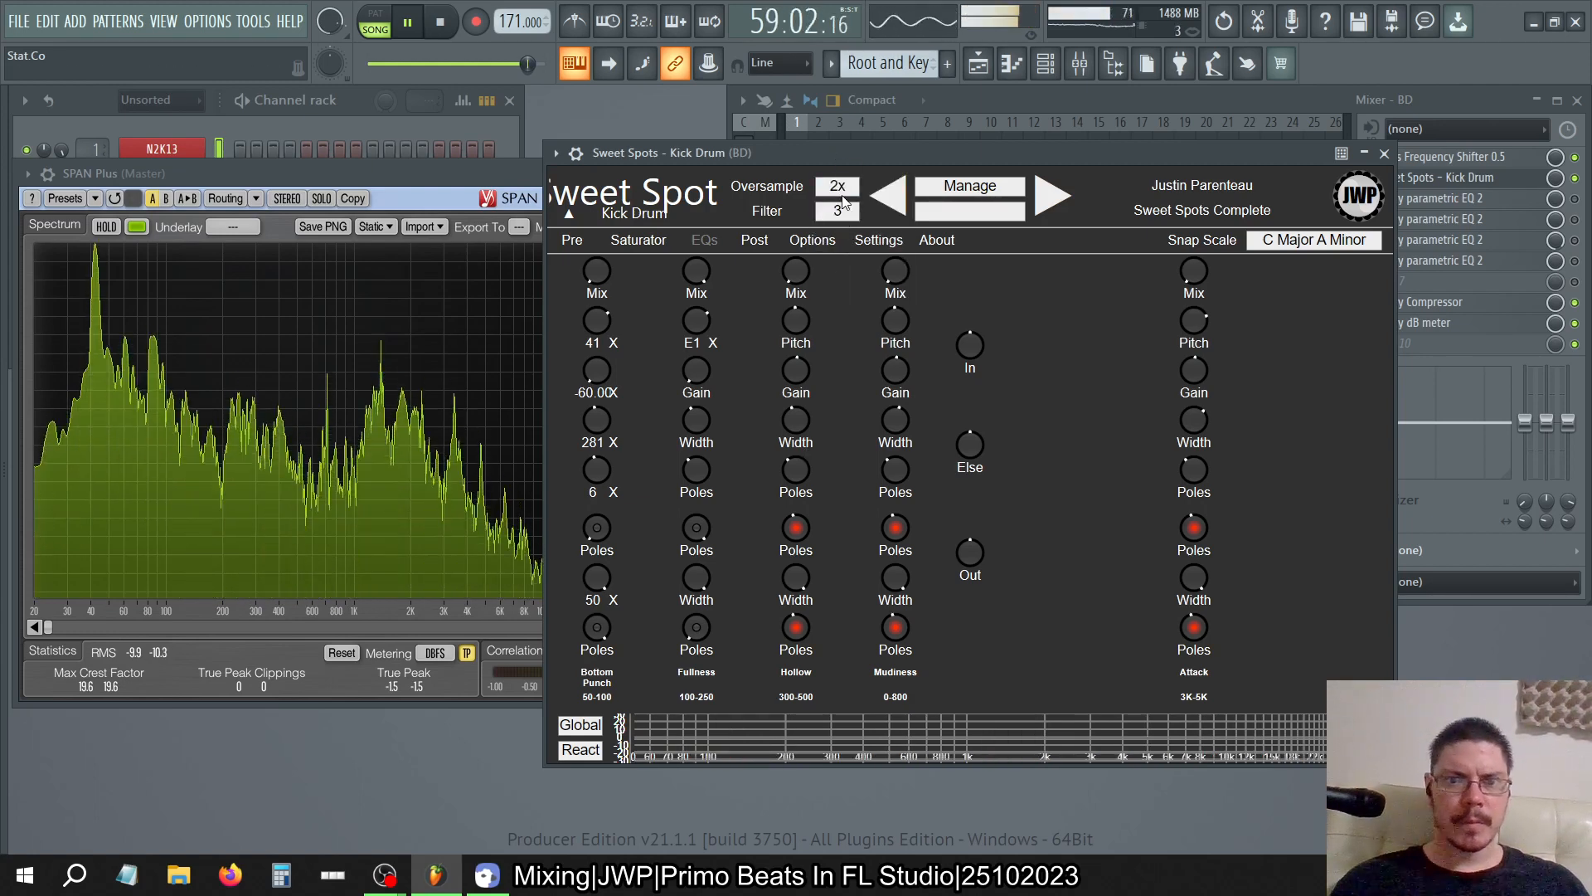
{"action": "left_click", "coordinate": [1575, 157]}
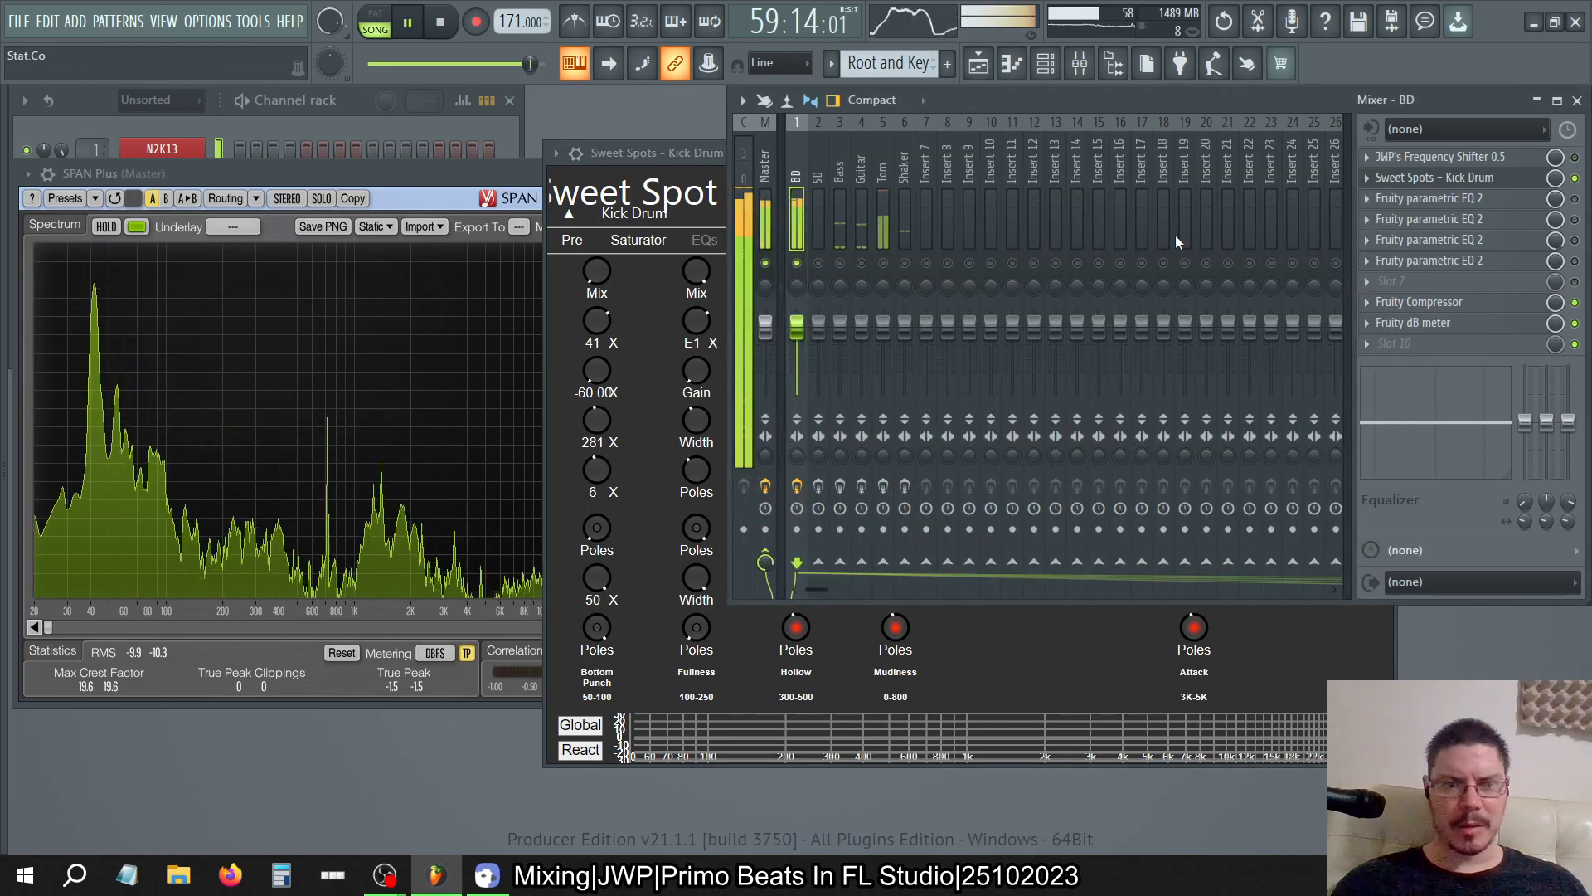
{"action": "left_click", "coordinate": [1031, 646]}
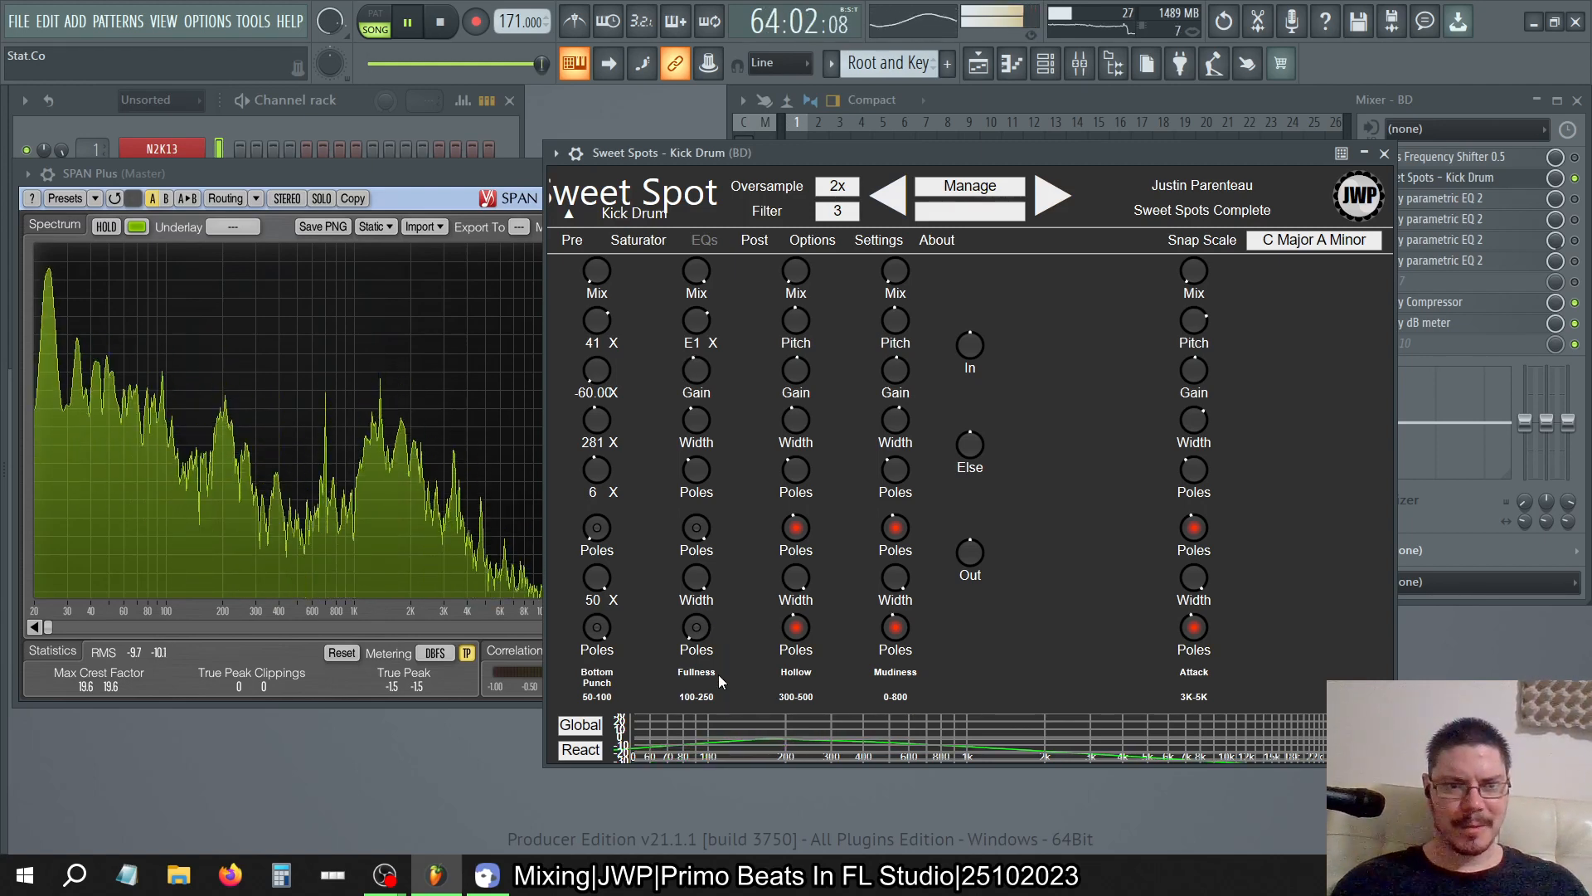
Reset the Sweet Spots - Kick Drum plugin to its default state through its wrapper's detailed settings
{"action": "left_click", "coordinate": [1536, 105]}
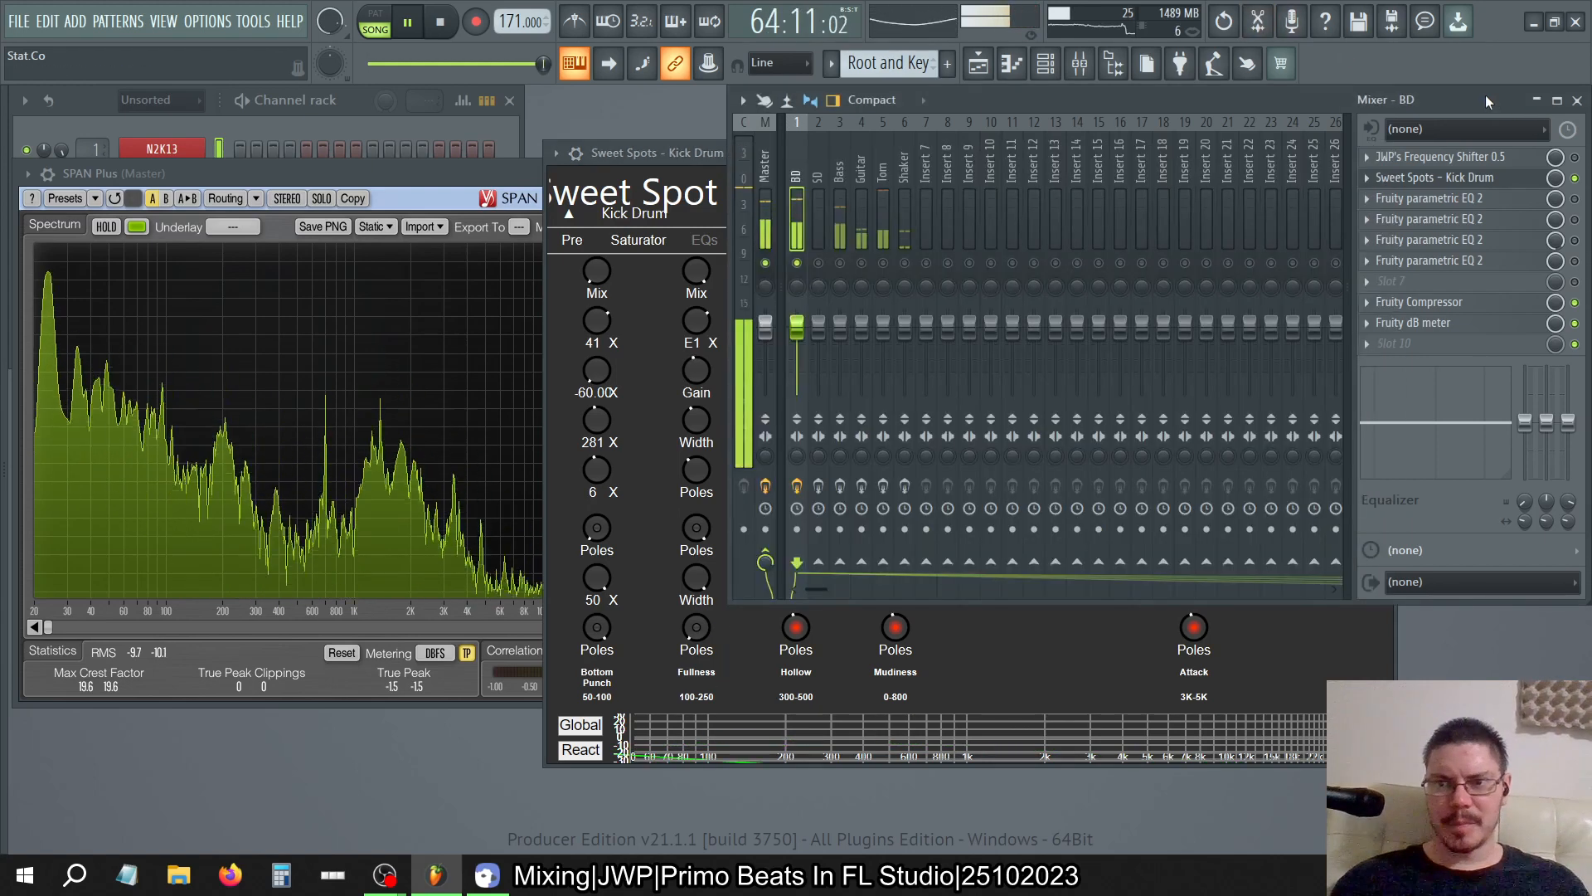
{"action": "left_click", "coordinate": [1367, 179]}
{"action": "mouse_move", "coordinate": [1386, 197]}
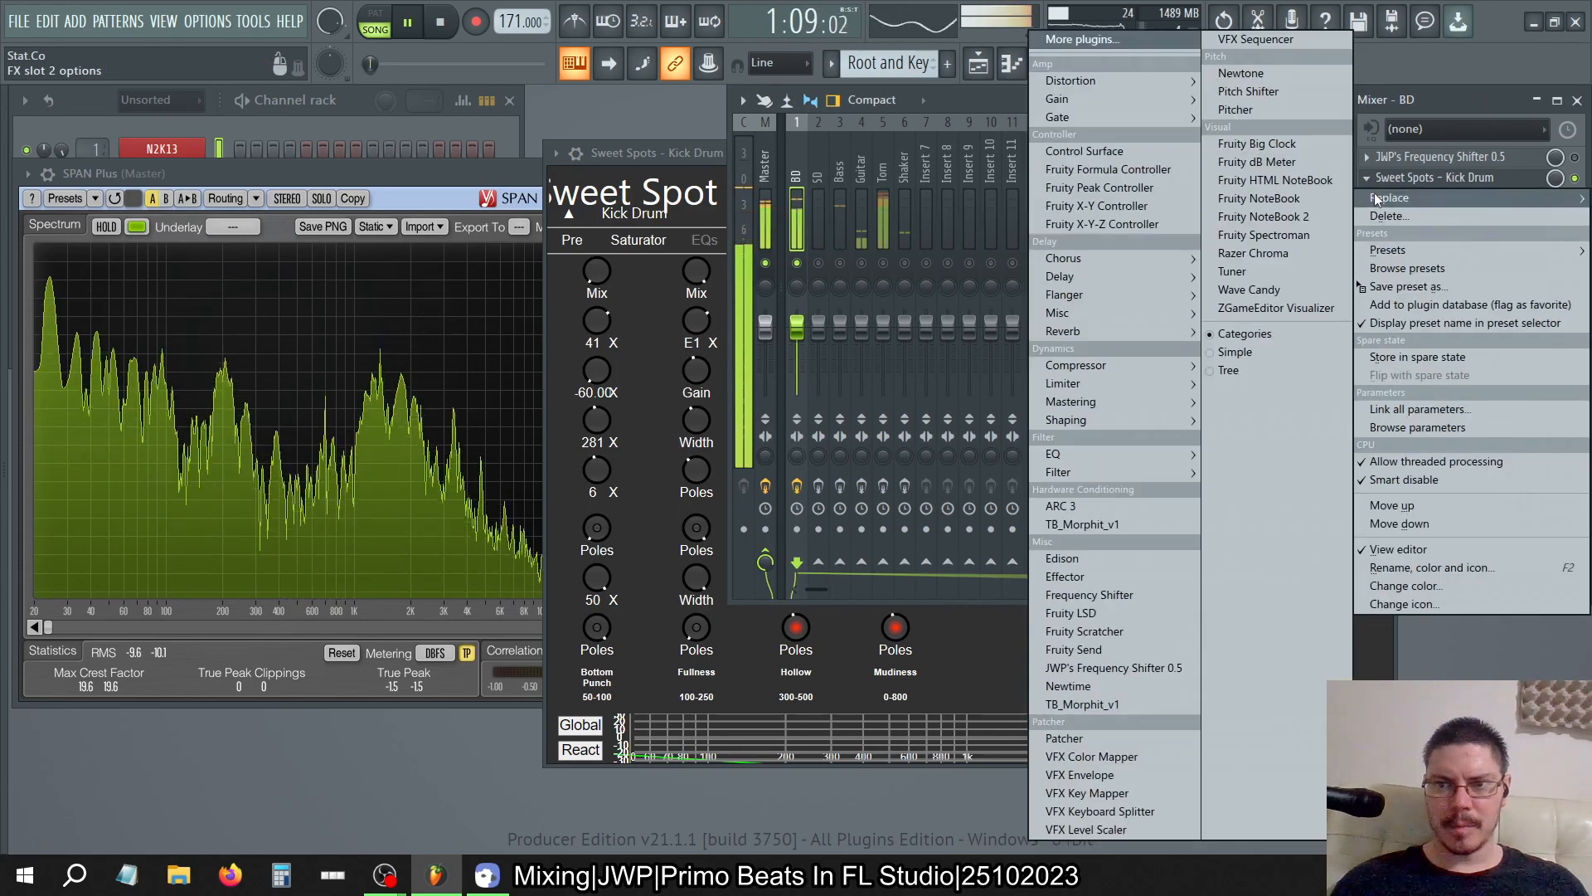
{"action": "left_click", "coordinate": [701, 184]}
{"action": "left_click", "coordinate": [576, 154]}
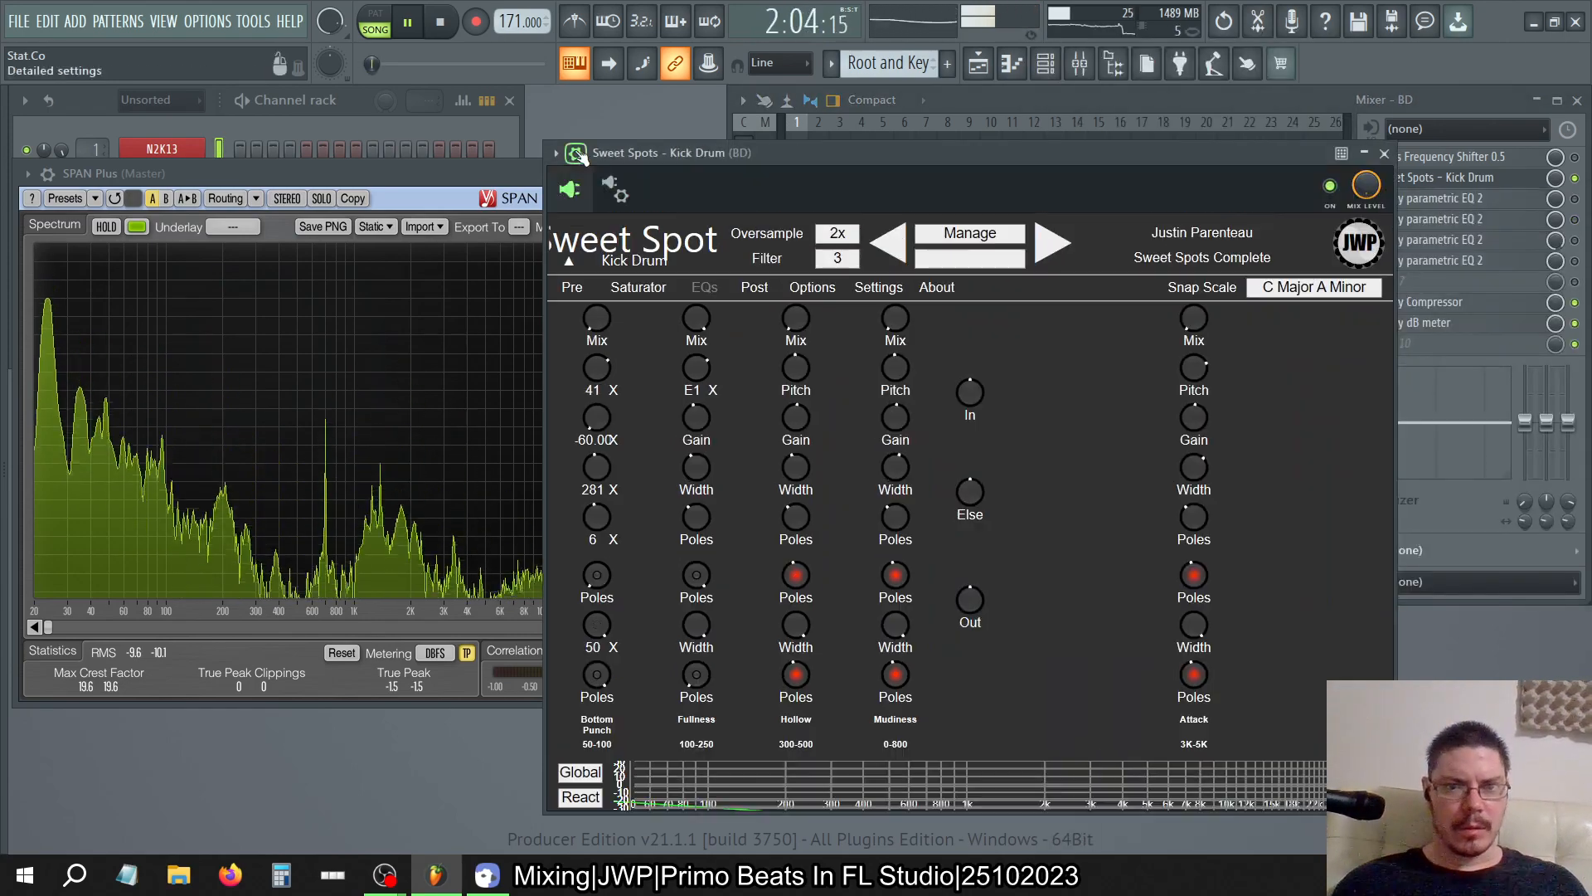
{"action": "left_click", "coordinate": [615, 190]}
{"action": "left_click", "coordinate": [616, 398]}
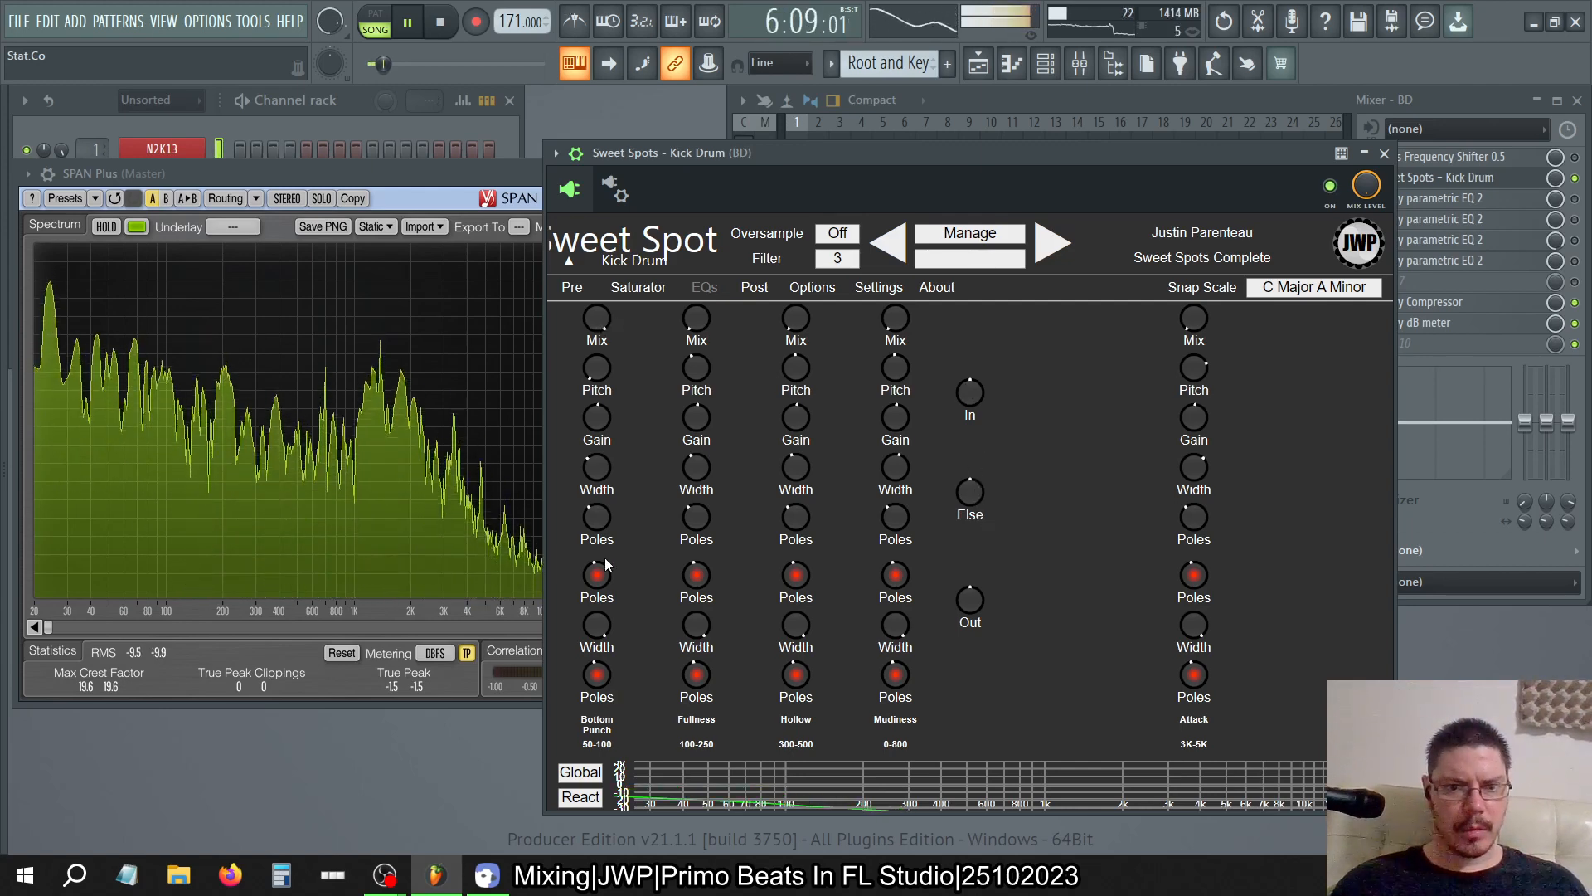
Switch the Bottom Punch band's linked poles control to Link Off and lower its poles to the minimum
{"action": "right_click", "coordinate": [598, 574]}
{"action": "left_click", "coordinate": [660, 604]}
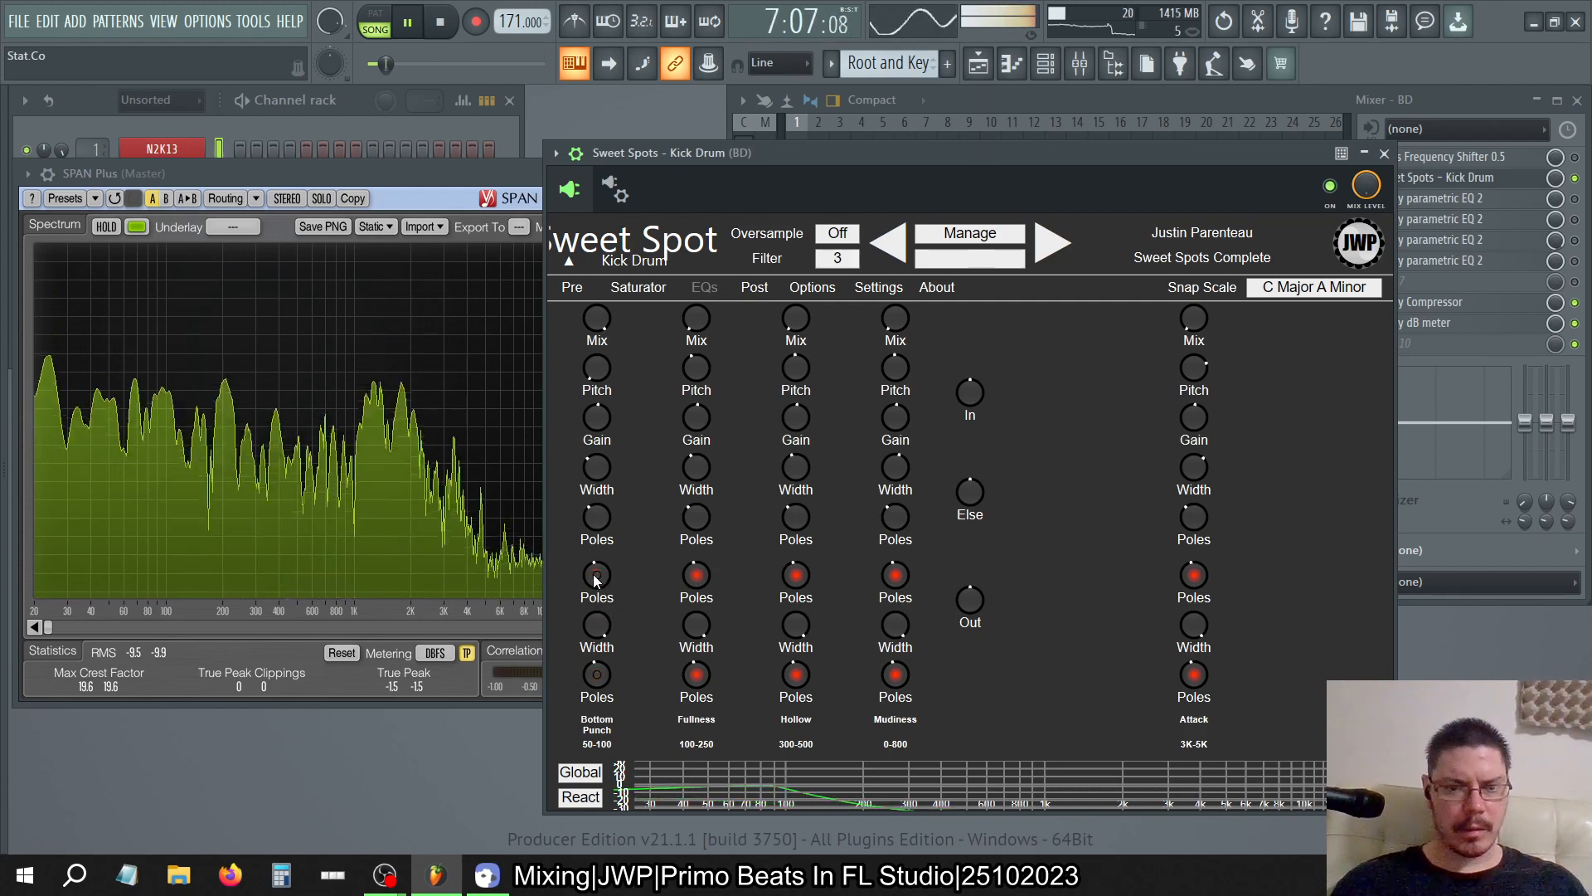
{"action": "left_click_drag", "start_coordinate": [594, 574], "coordinate": [597, 597]}
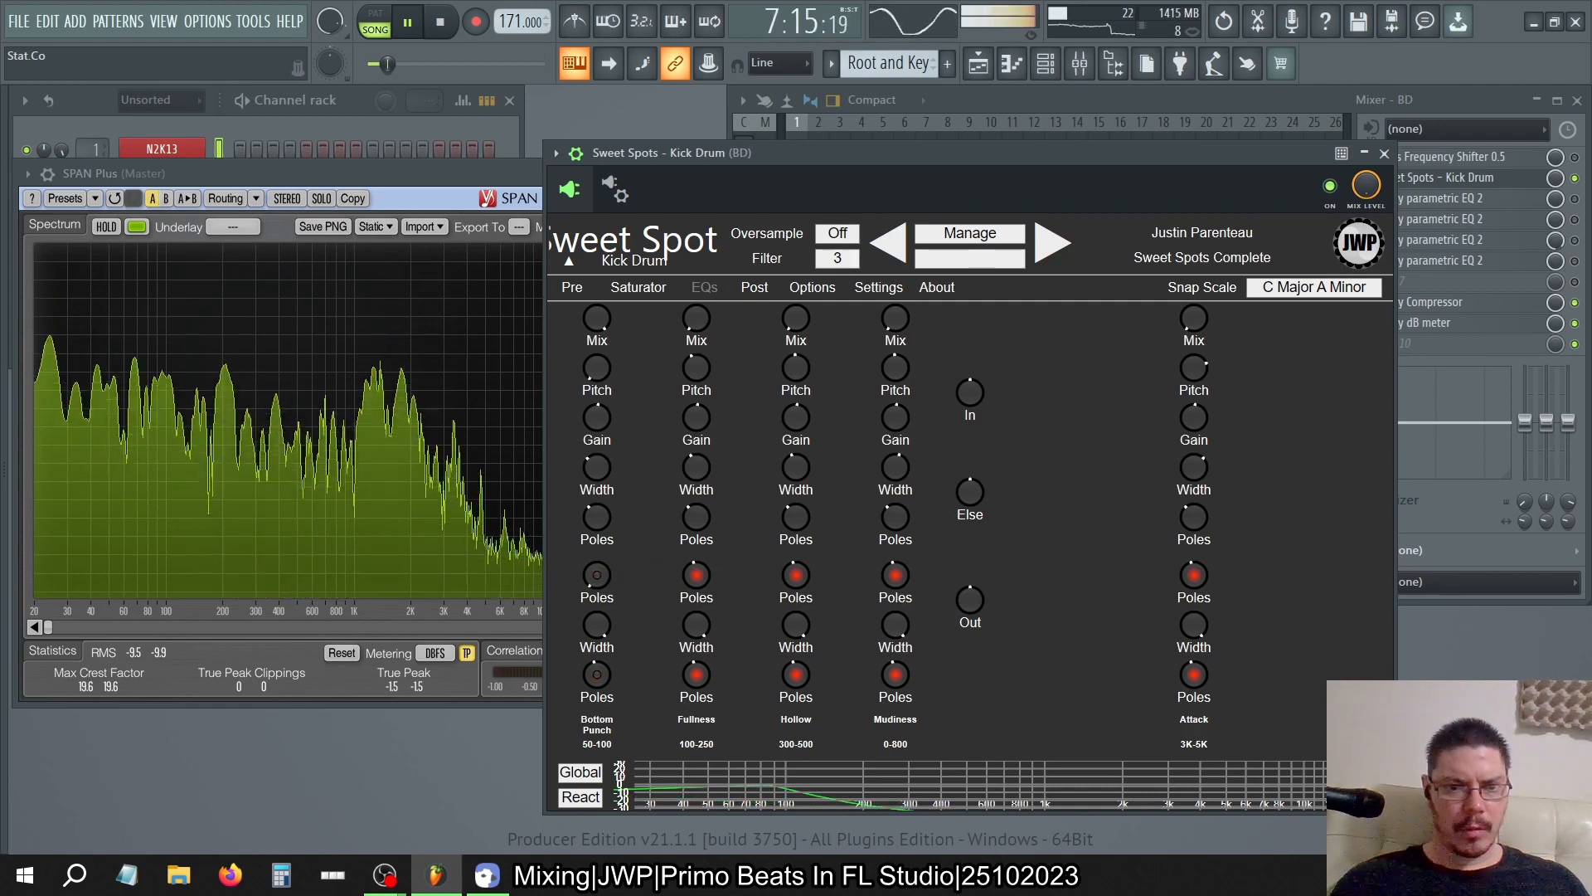
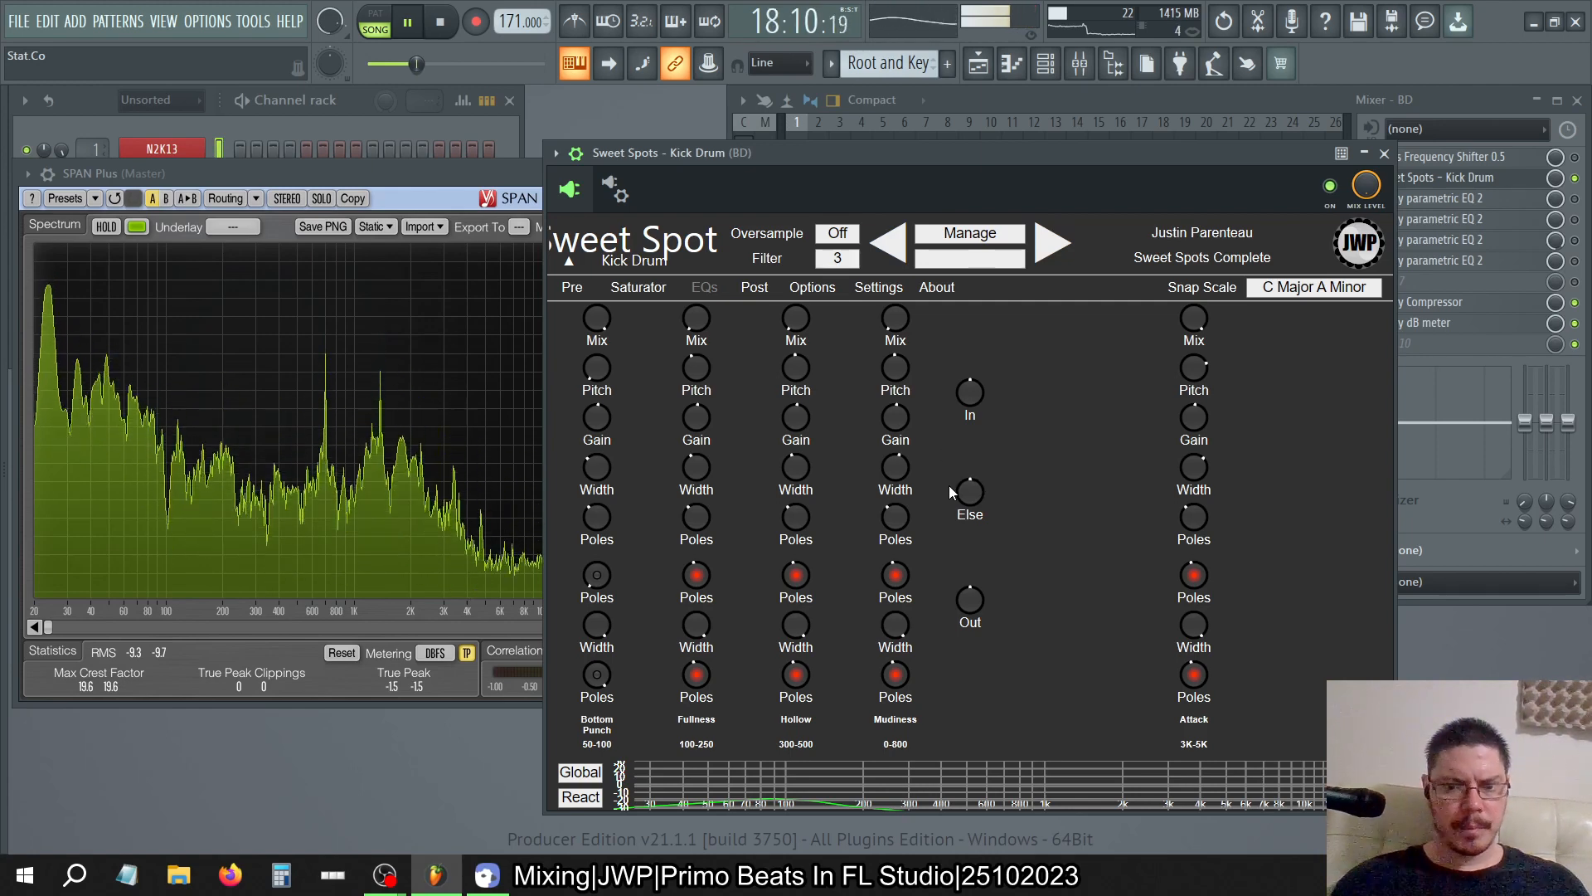
{"action": "mouse_move", "coordinate": [1016, 520]}
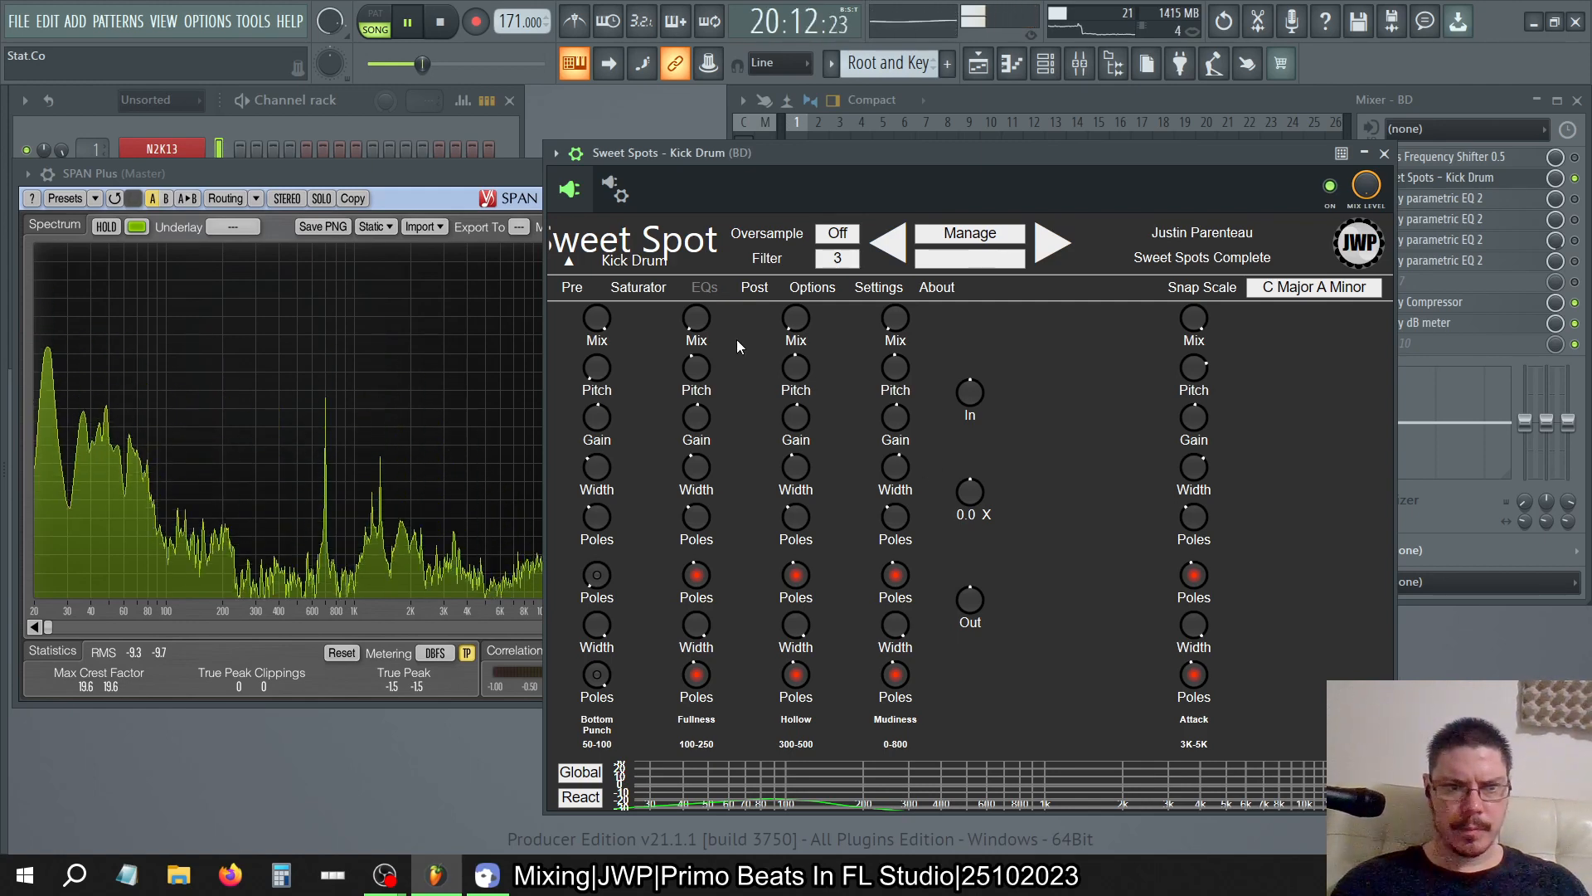
Re-enable JWP's Frequency Shifter 0.5 on the BD track and close the Sweet Spots window
{"action": "left_click", "coordinate": [1576, 159]}
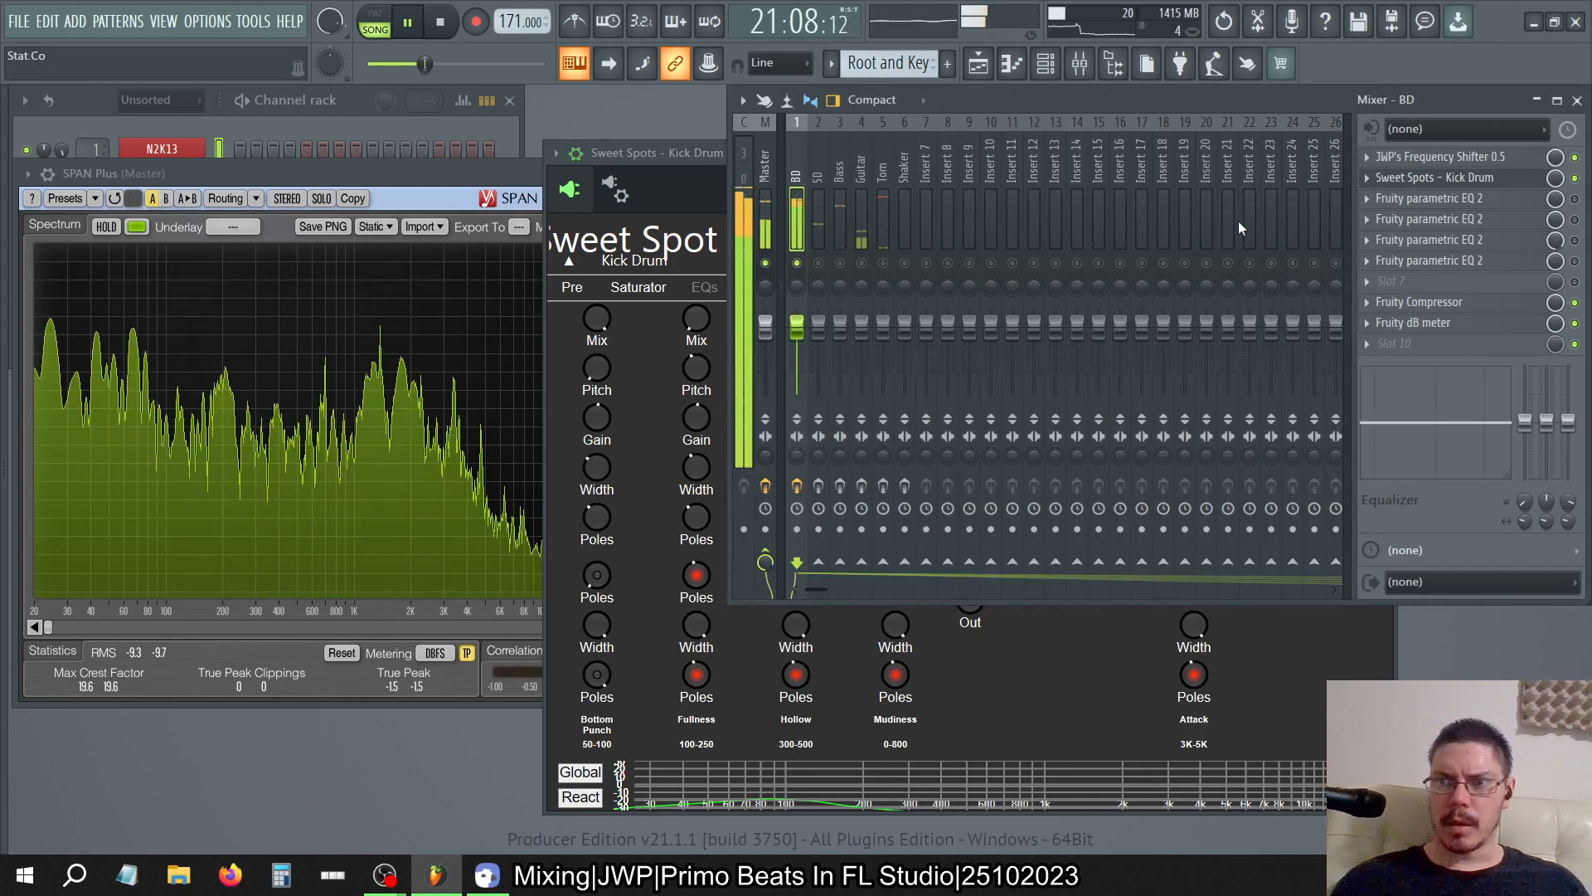
{"action": "left_click", "coordinate": [685, 156]}
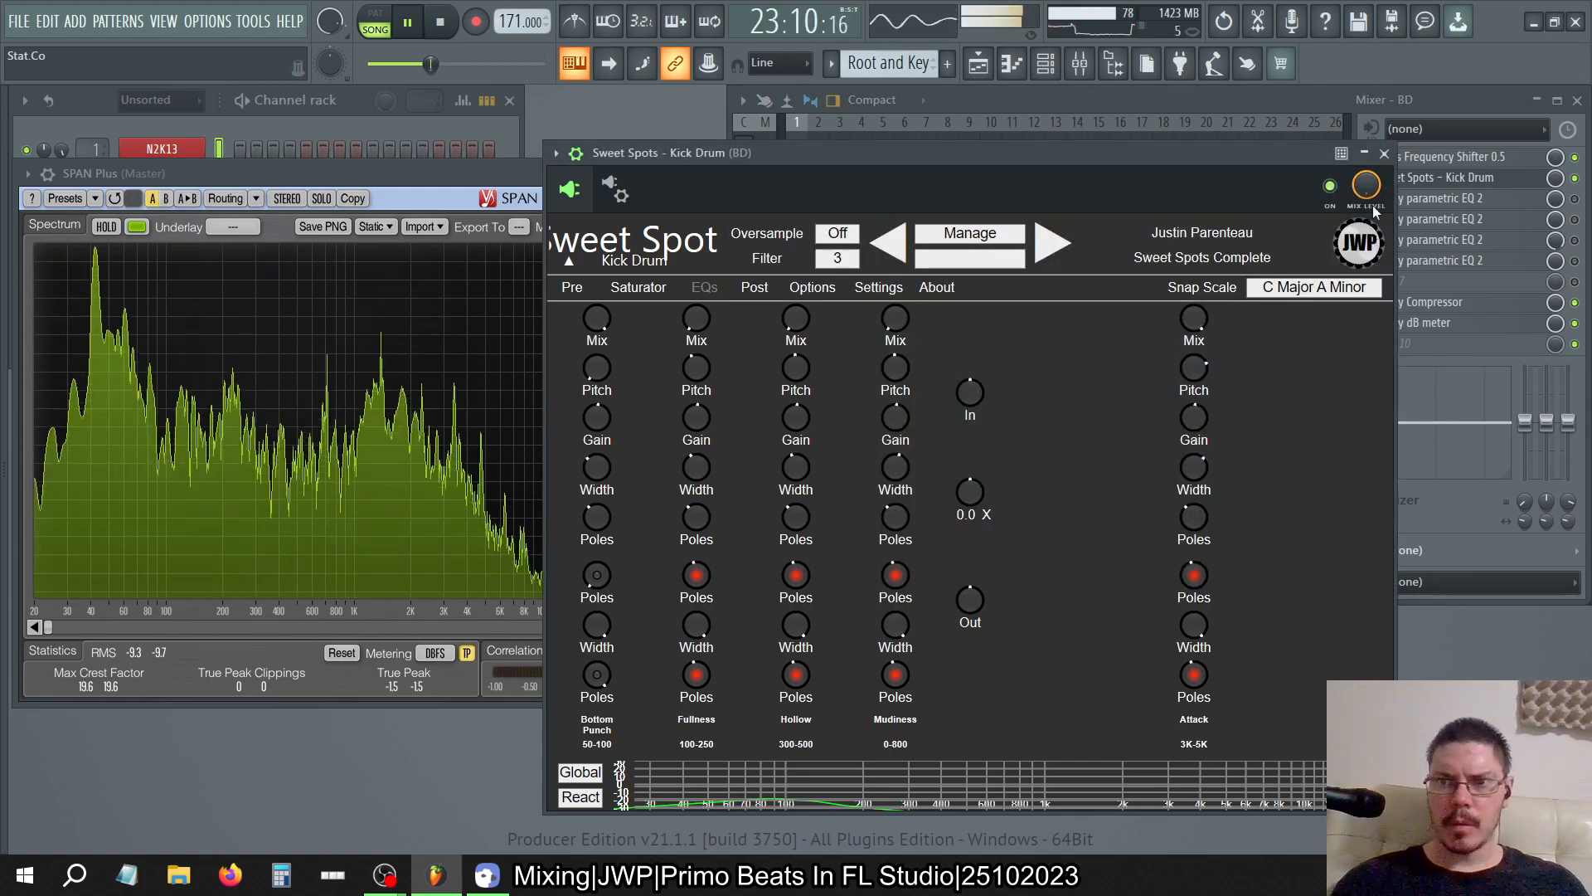
{"action": "left_click", "coordinate": [1384, 154]}
{"action": "left_click", "coordinate": [1469, 200]}
{"action": "left_click", "coordinate": [1473, 207]}
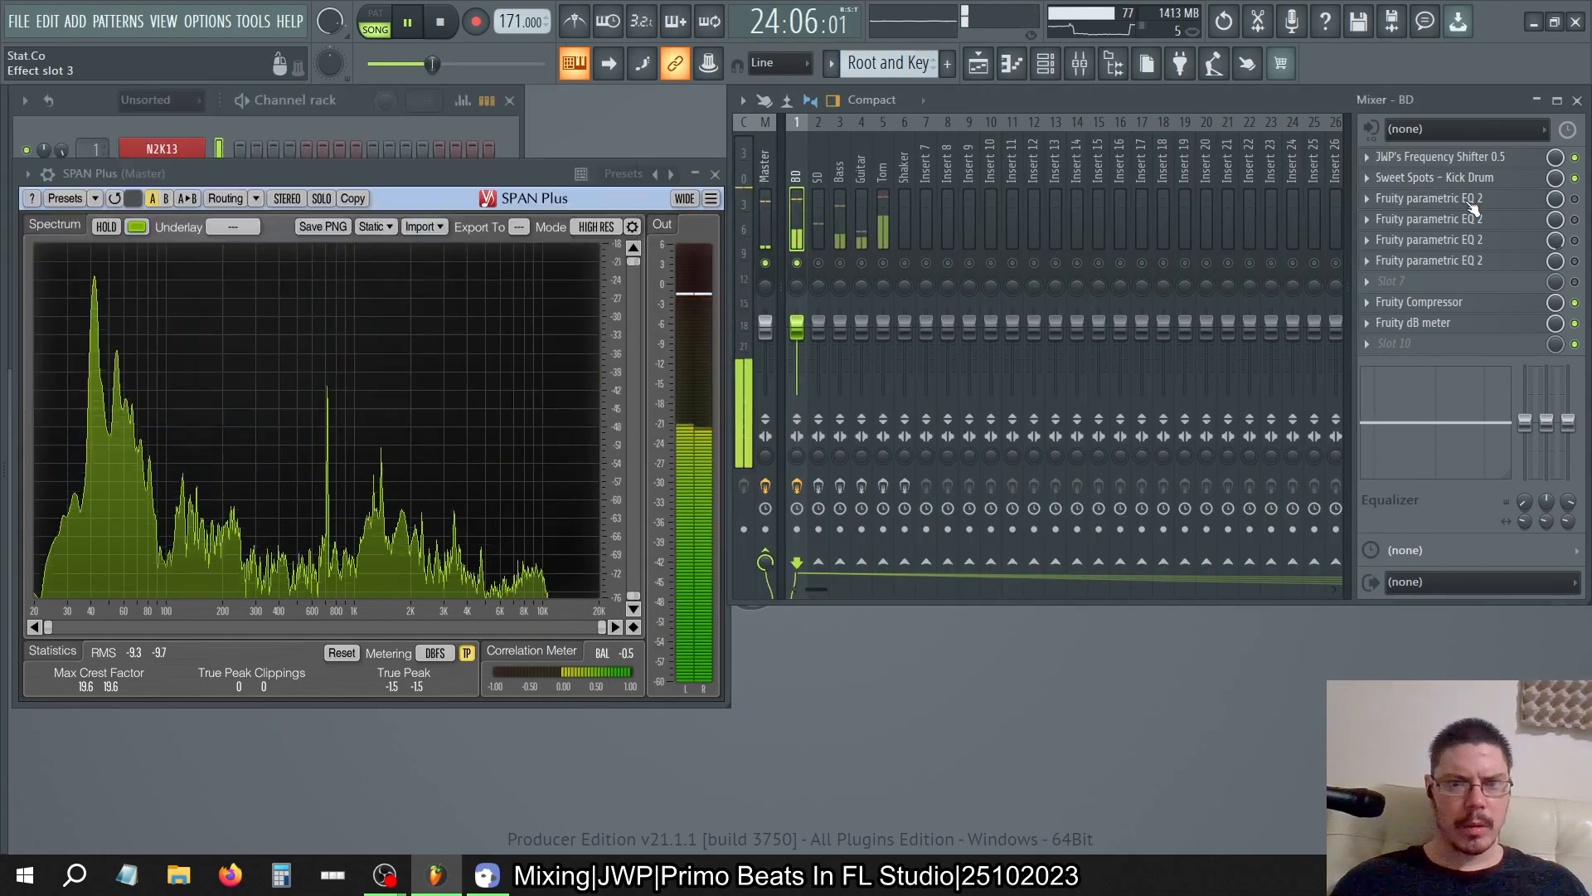
Insert a Fruity Parametric EQ 2 into the empty effect slot 7 of the BD mixer track
{"action": "left_click", "coordinate": [1391, 281]}
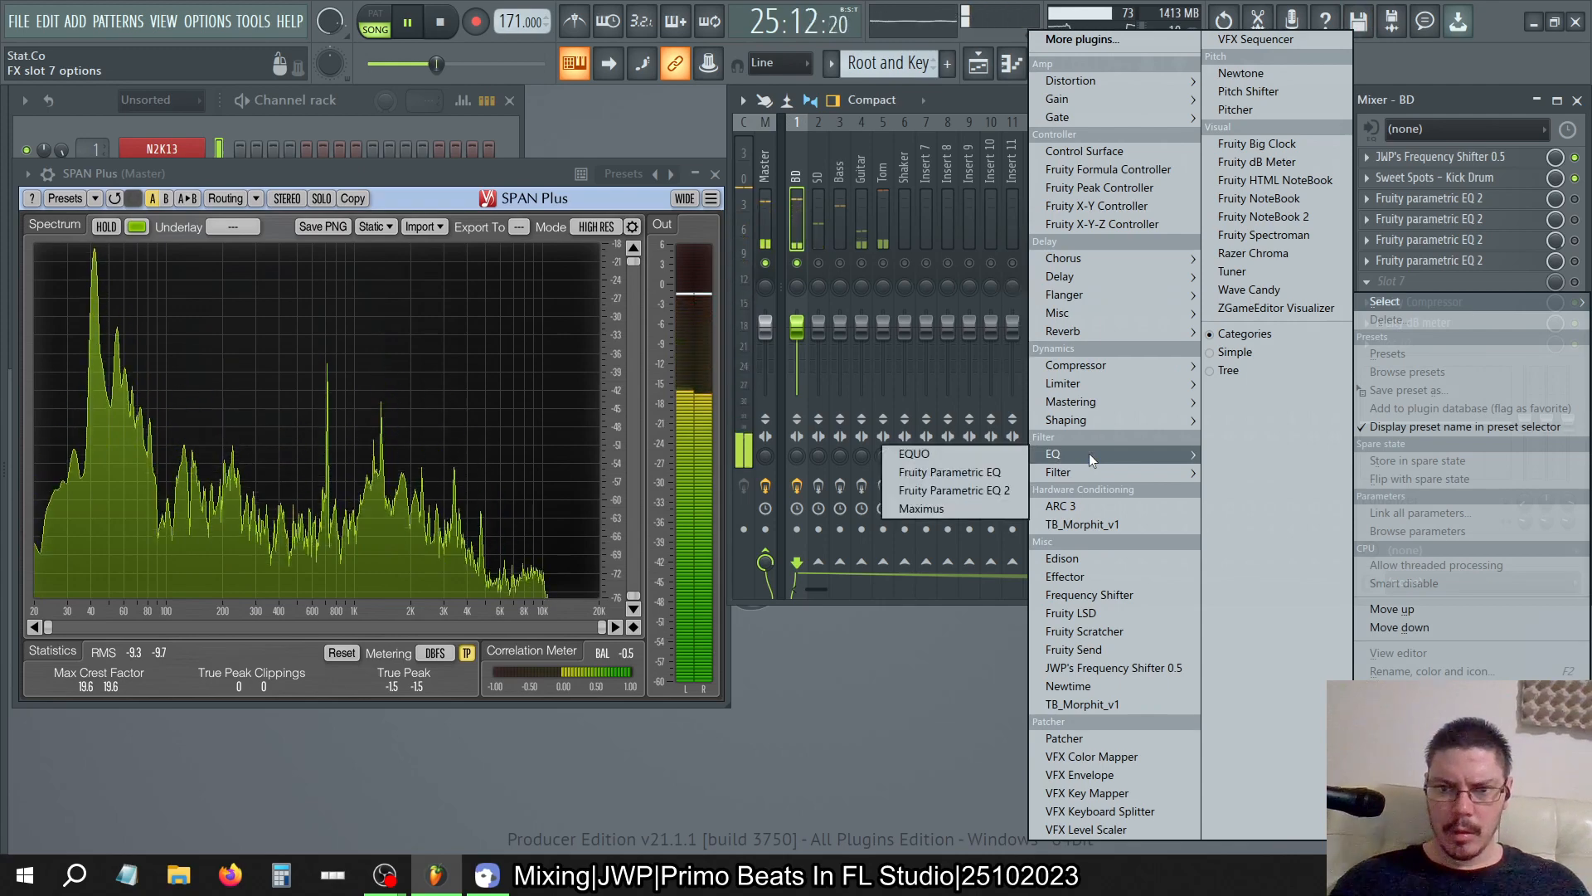
{"action": "mouse_move", "coordinate": [1086, 117]}
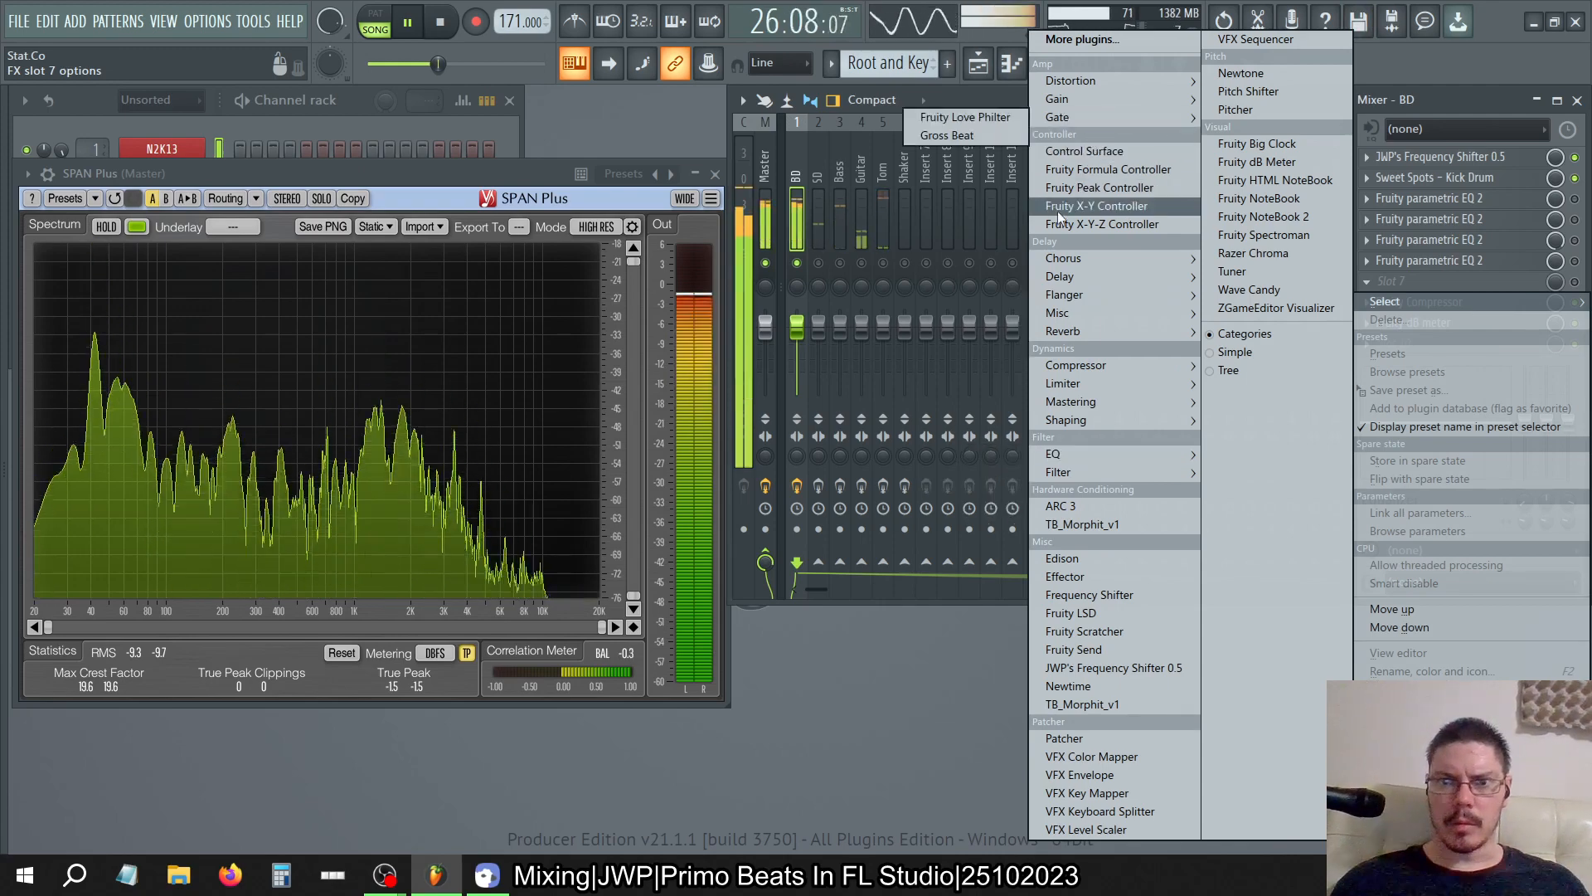
{"action": "mouse_move", "coordinate": [1111, 470]}
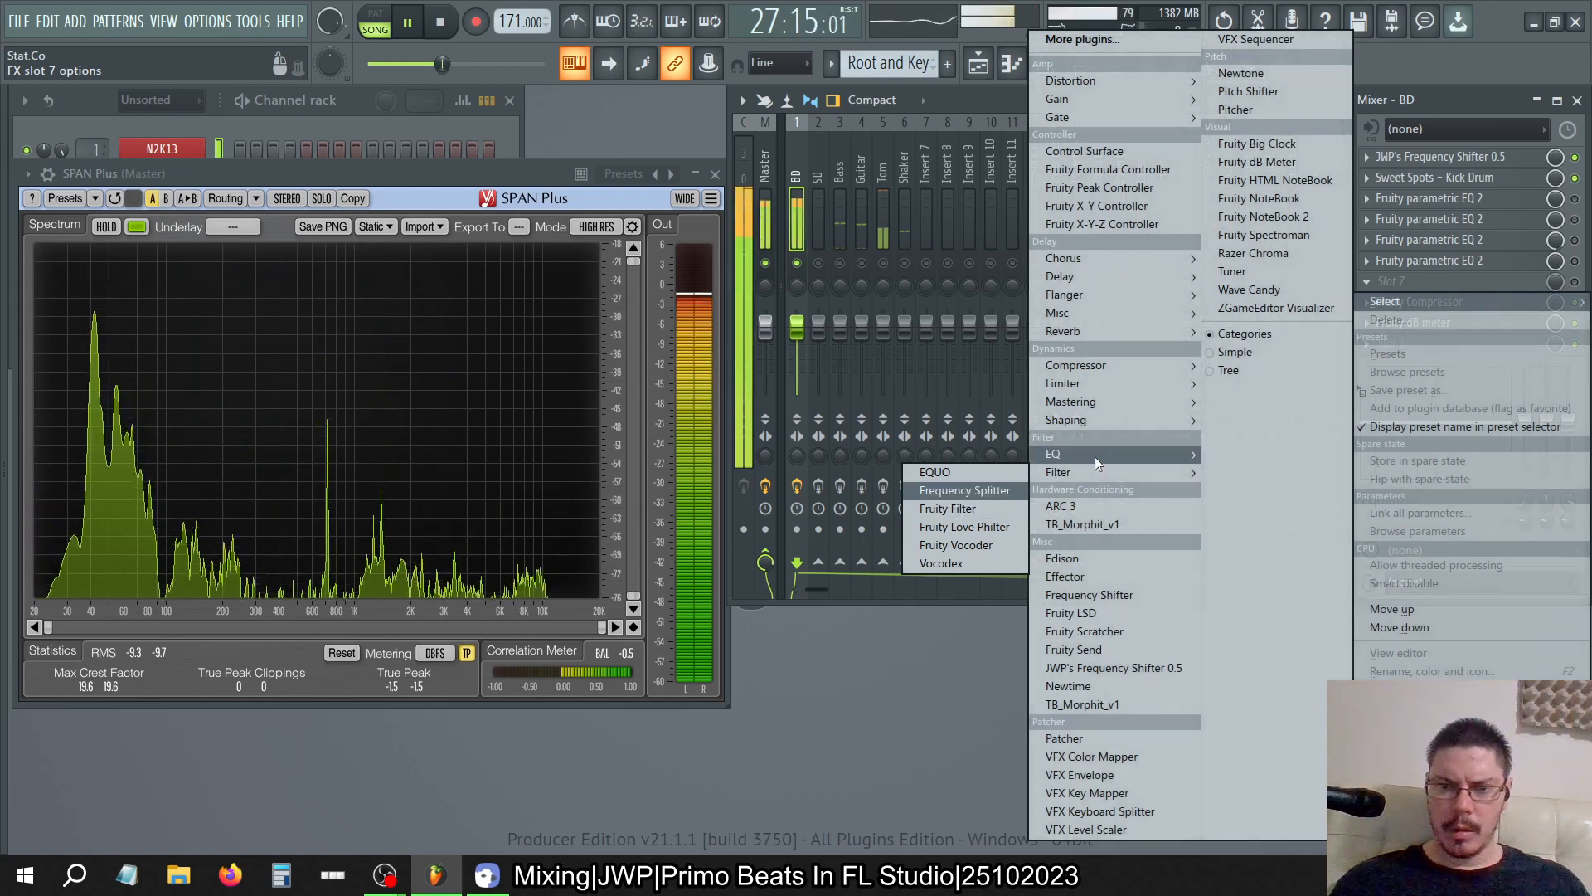
{"action": "left_click", "coordinate": [962, 490]}
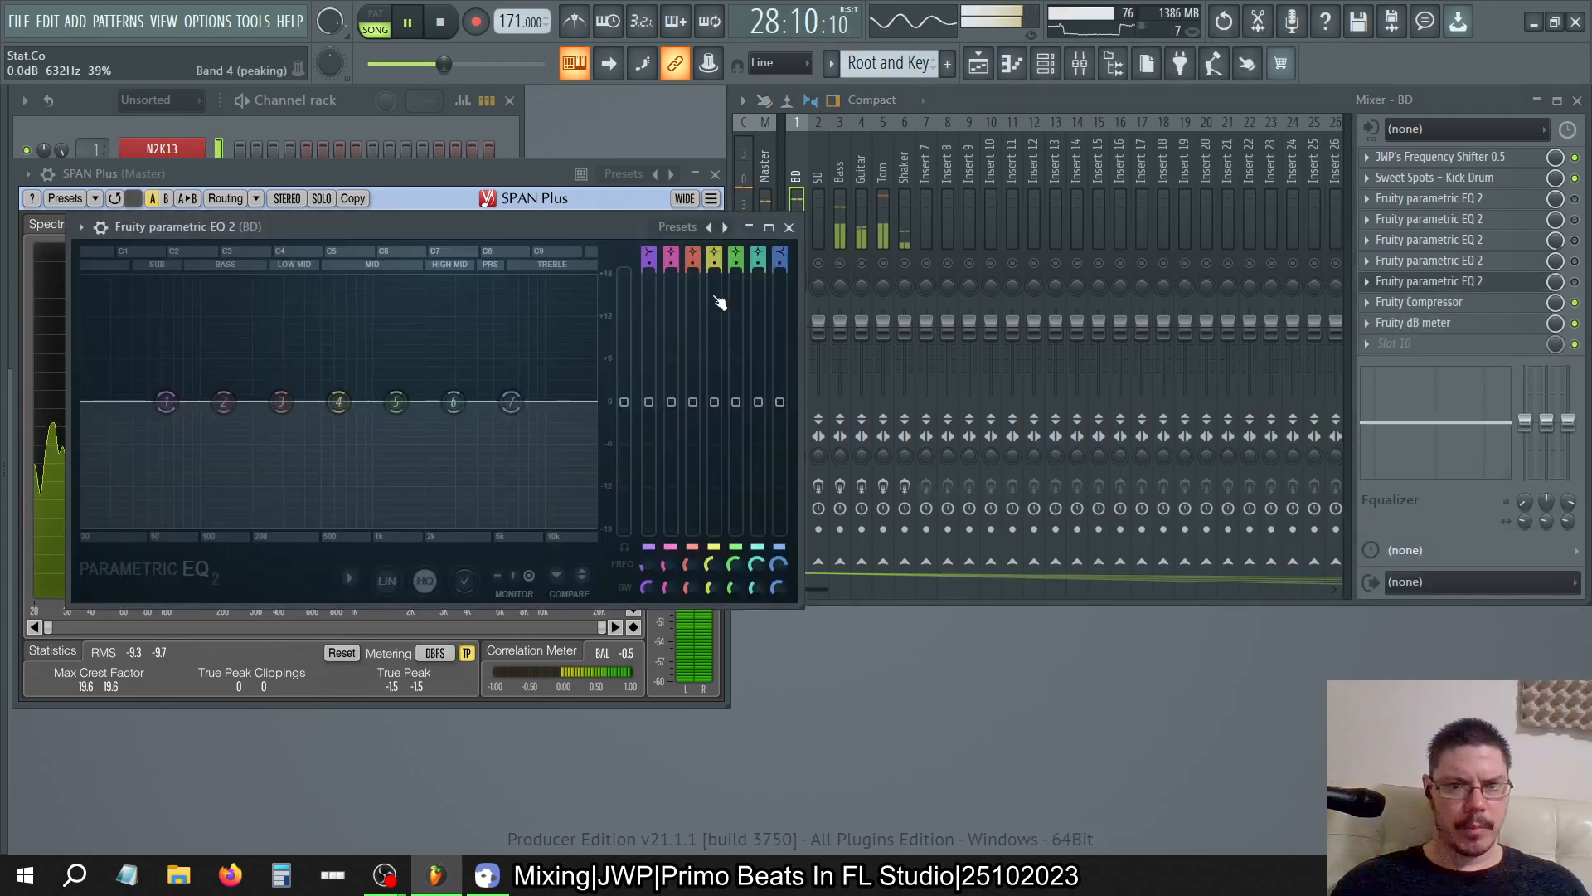
Enable the new EQ with band 1 as a high-pass filter, raising its frequency to between 200 and 500 Hz
{"action": "left_click_drag", "start_coordinate": [653, 252], "coordinate": [1136, 335]}
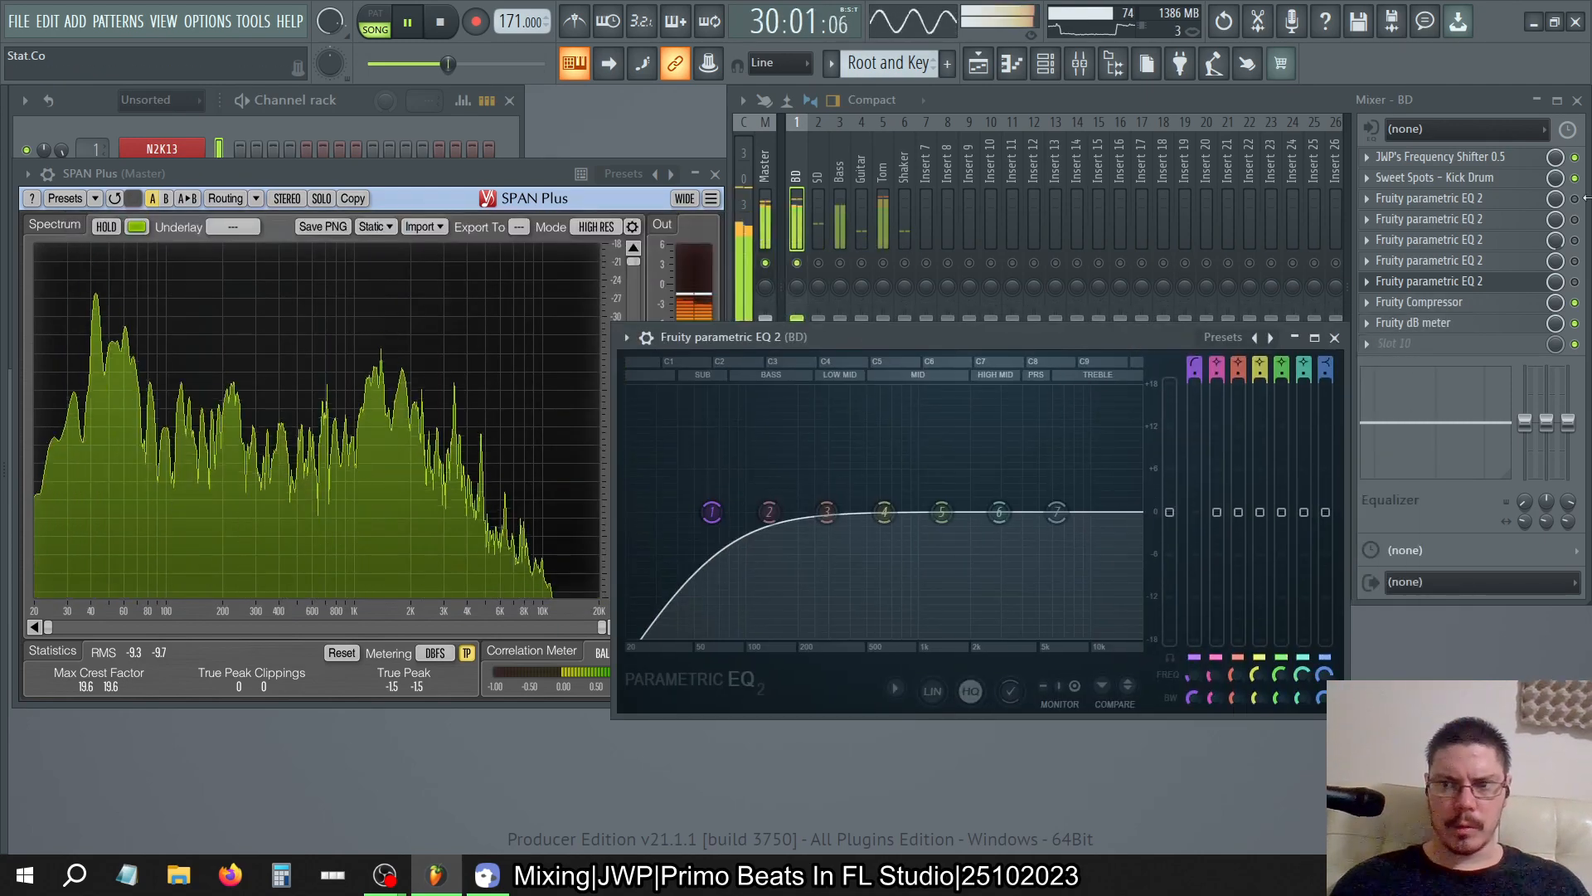
{"action": "left_click", "coordinate": [1575, 282]}
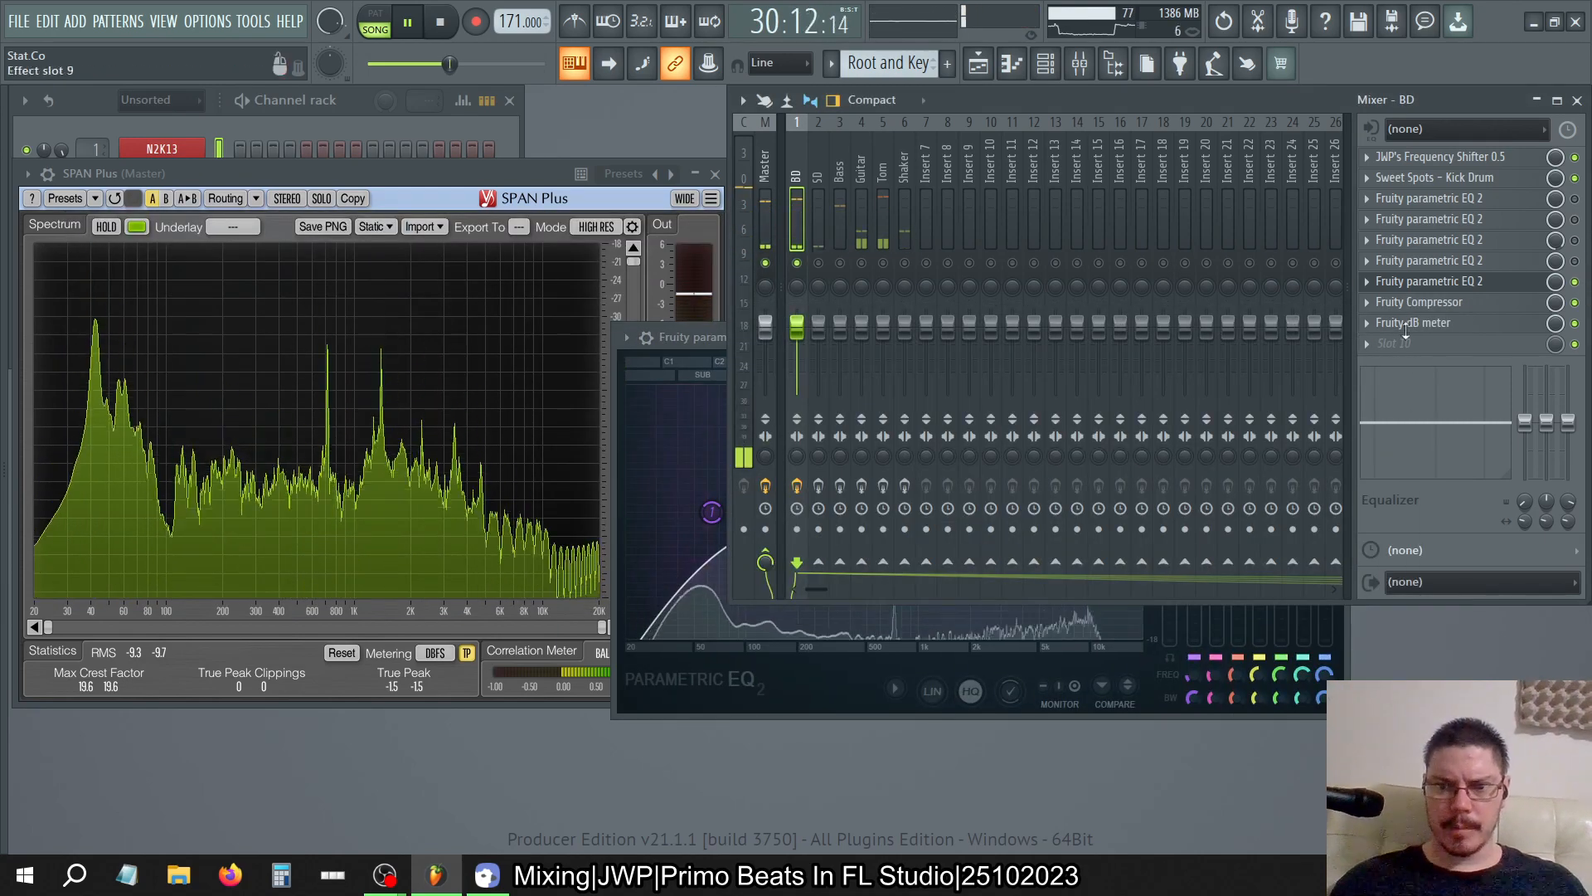
{"action": "left_click", "coordinate": [1002, 707]}
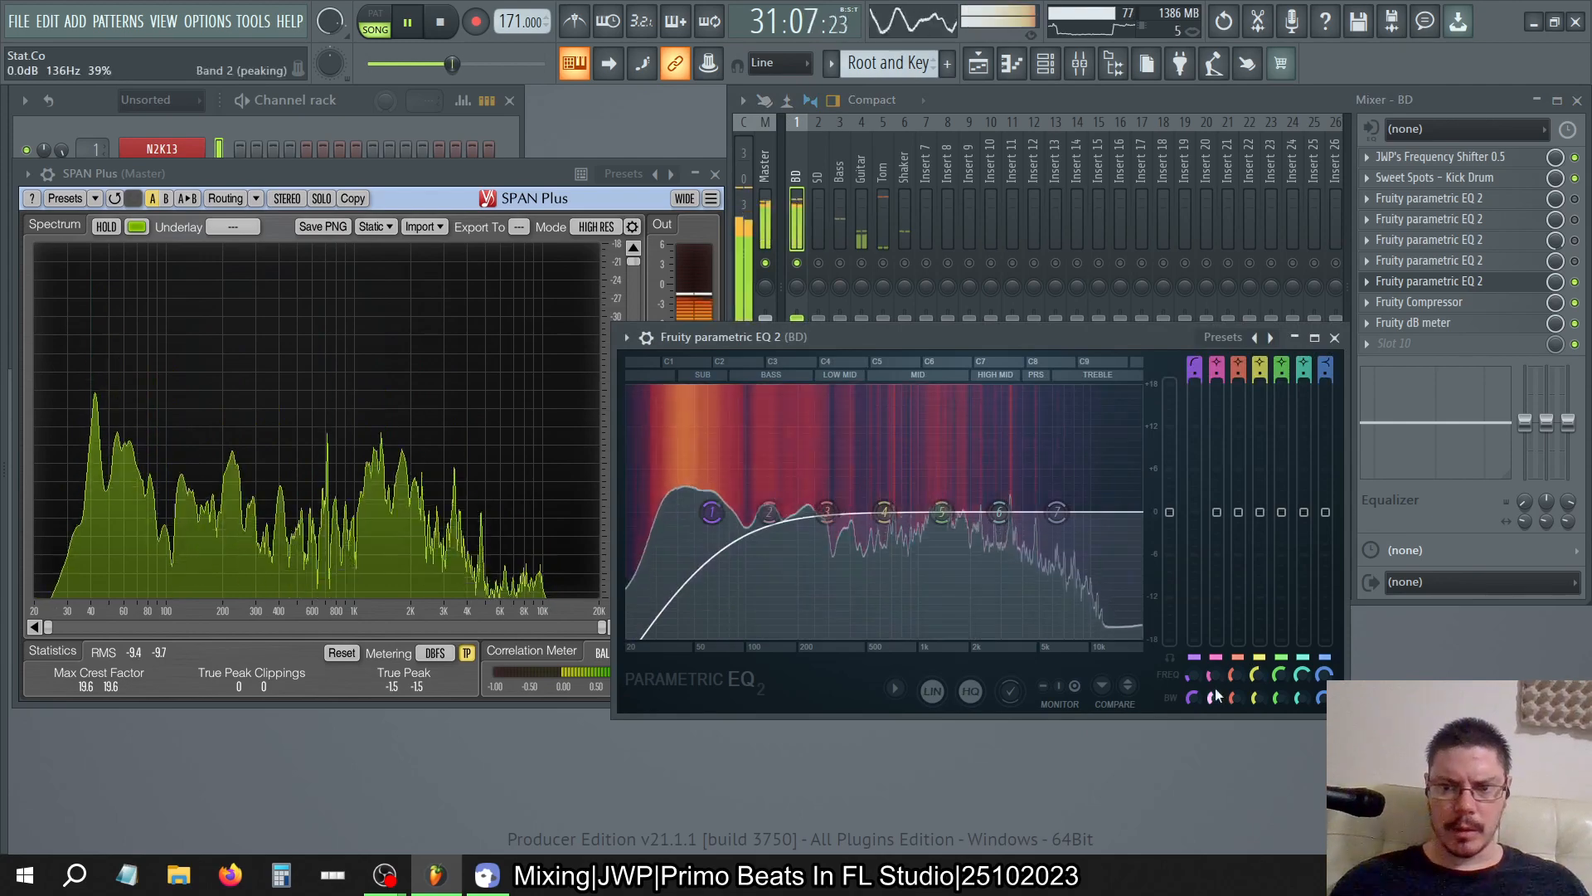
{"action": "left_click_drag", "start_coordinate": [712, 512], "coordinate": [841, 511]}
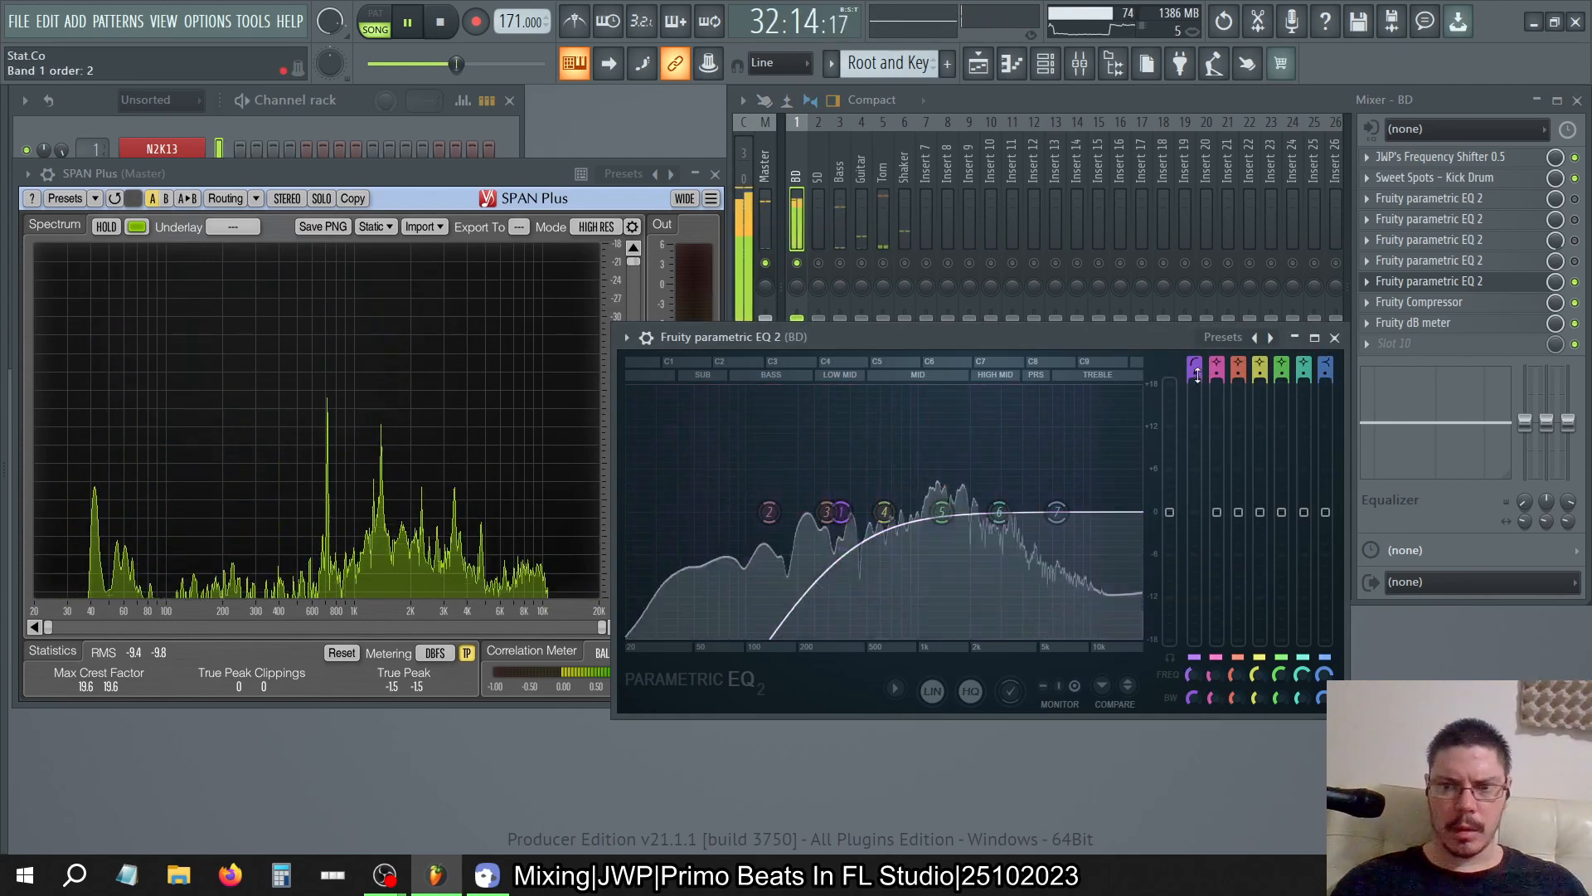
Change band 1 of the BD track's new EQ to a narrow band-pass between 1 and 2 kHz, close and bypass the EQ, and stop playback
{"action": "left_click_drag", "start_coordinate": [1194, 373], "coordinate": [1194, 340]}
{"action": "left_click_drag", "start_coordinate": [1193, 674], "coordinate": [1192, 668]}
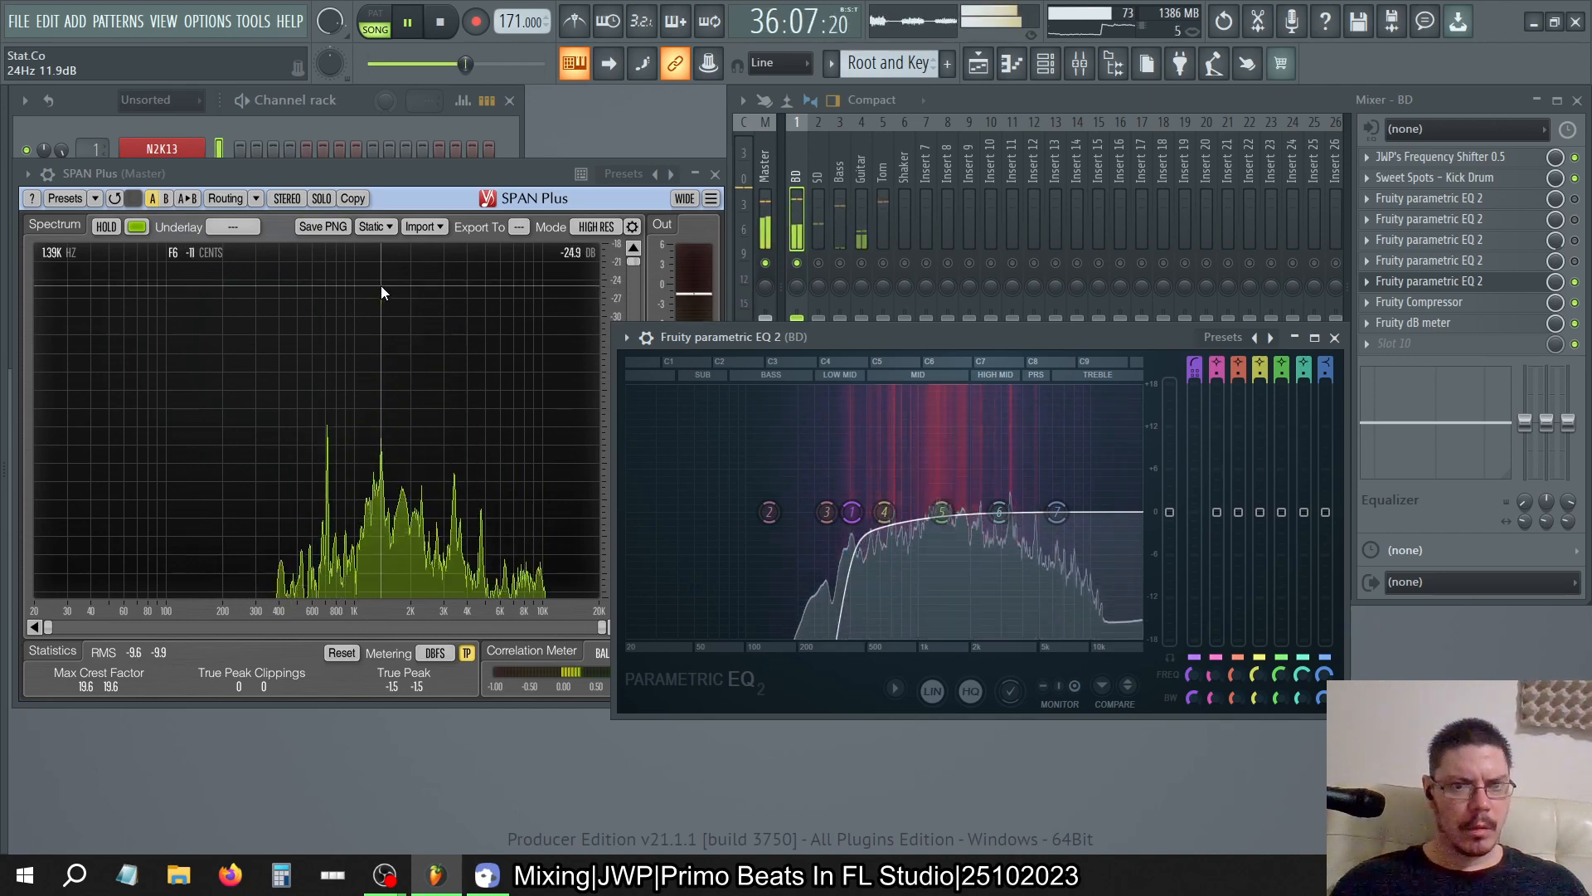
{"action": "left_click_drag", "start_coordinate": [1194, 367], "coordinate": [1194, 375]}
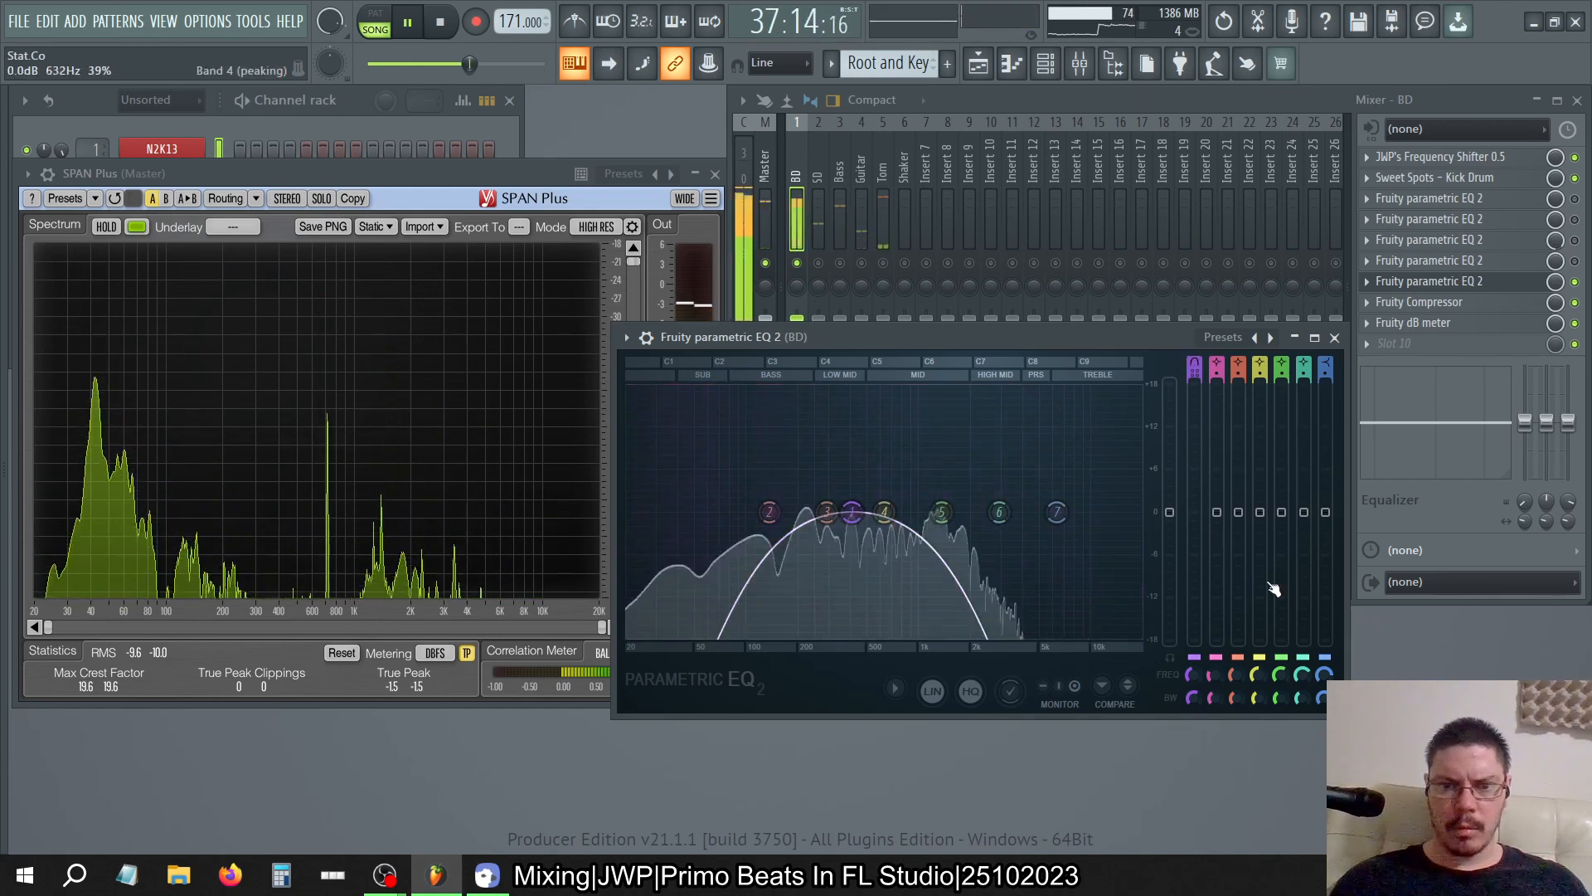
{"action": "left_click_drag", "start_coordinate": [1194, 697], "coordinate": [1195, 586]}
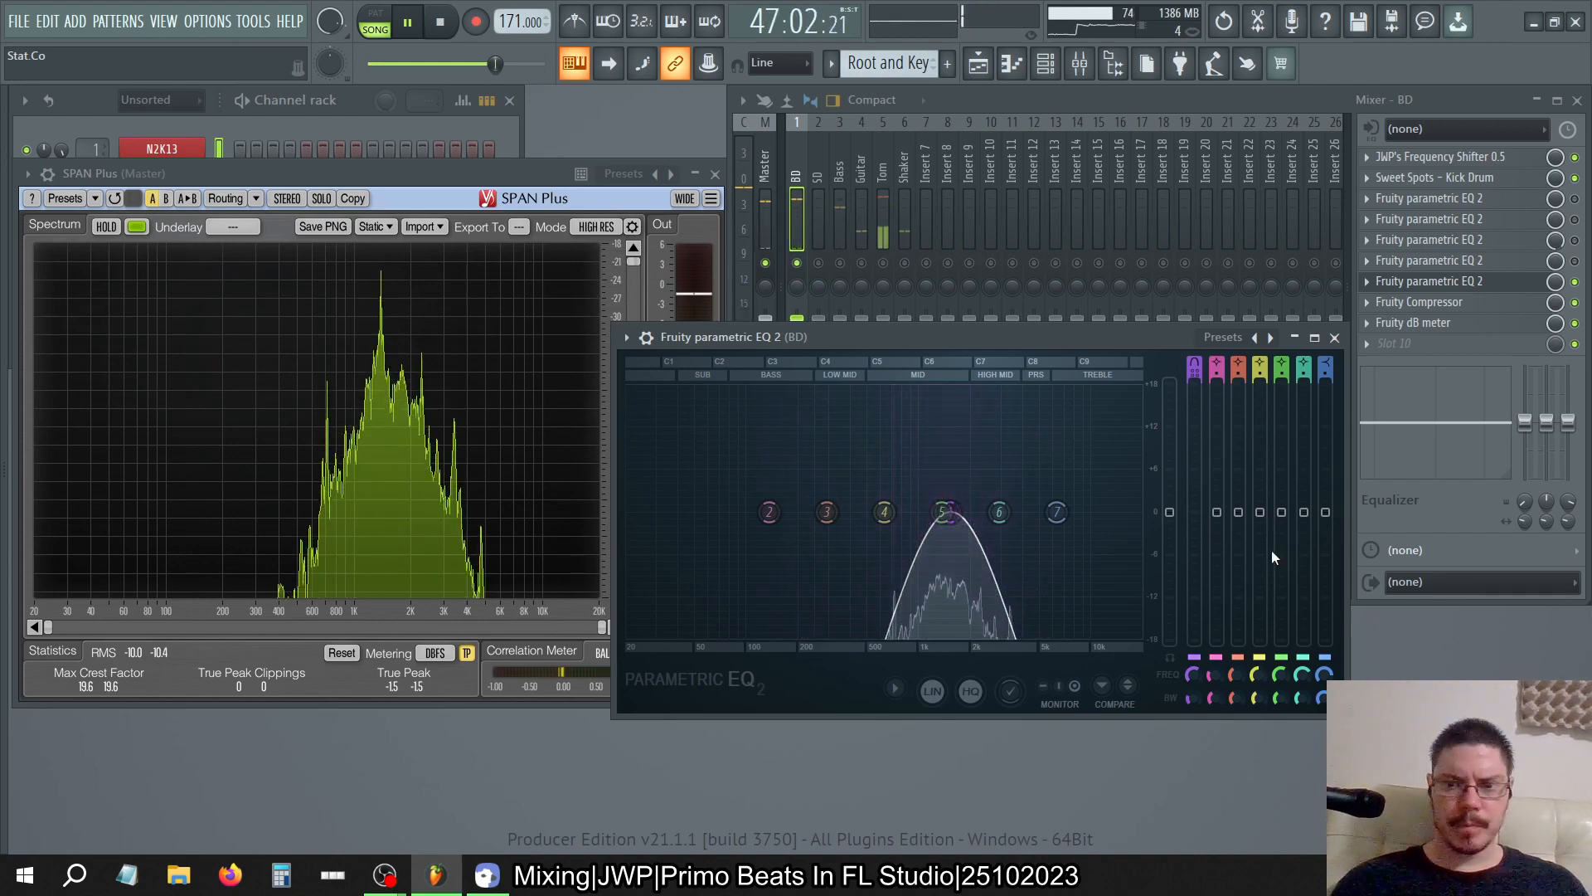
{"action": "left_click", "coordinate": [1334, 338]}
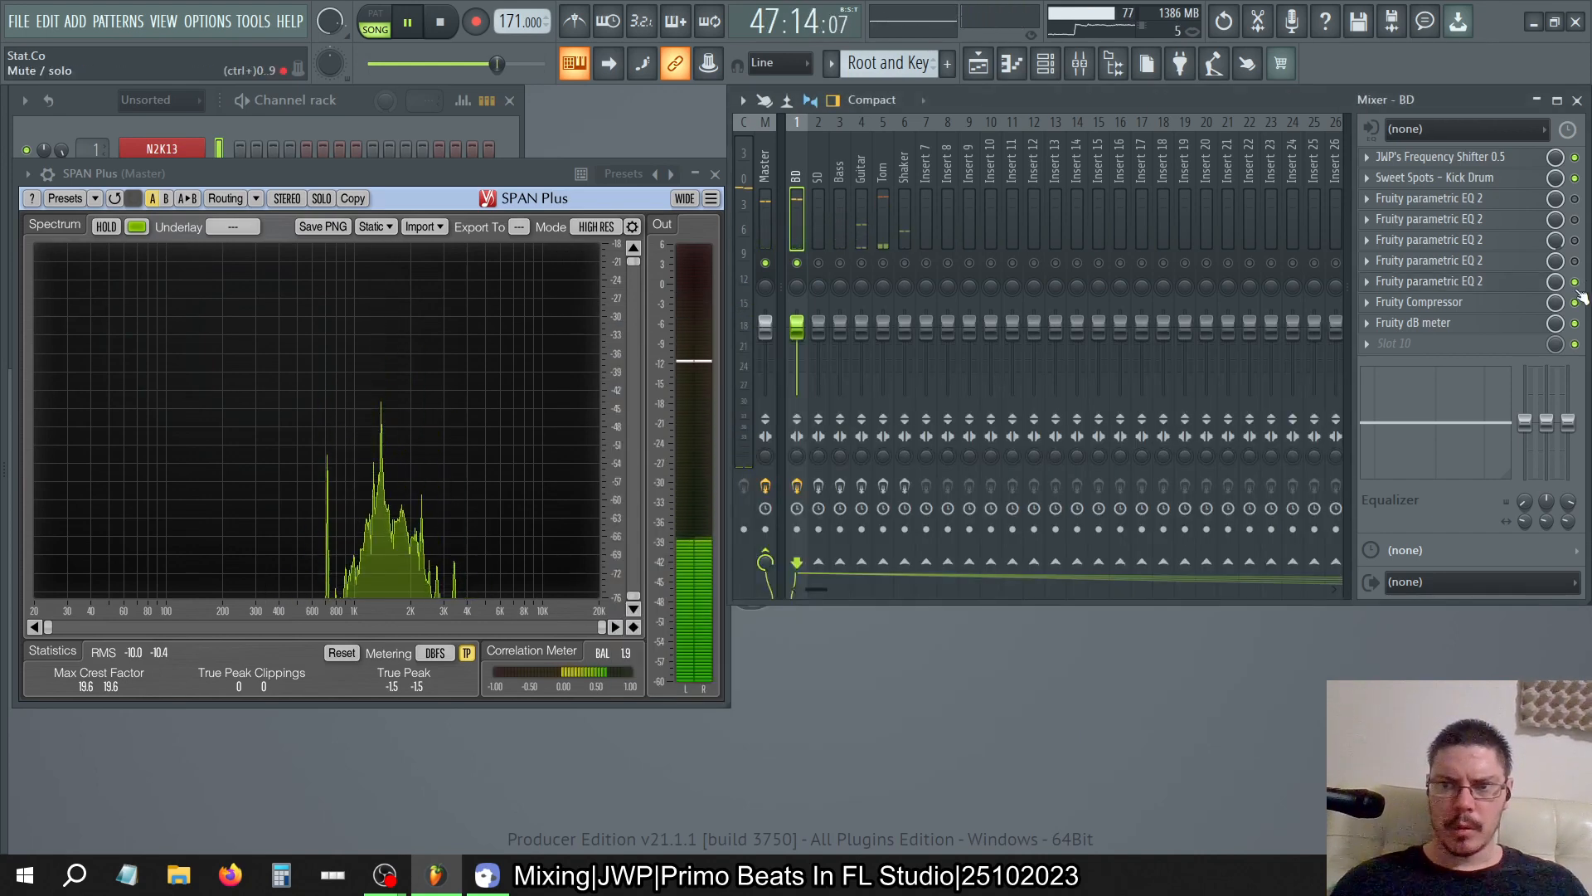
{"action": "key", "text": "space"}
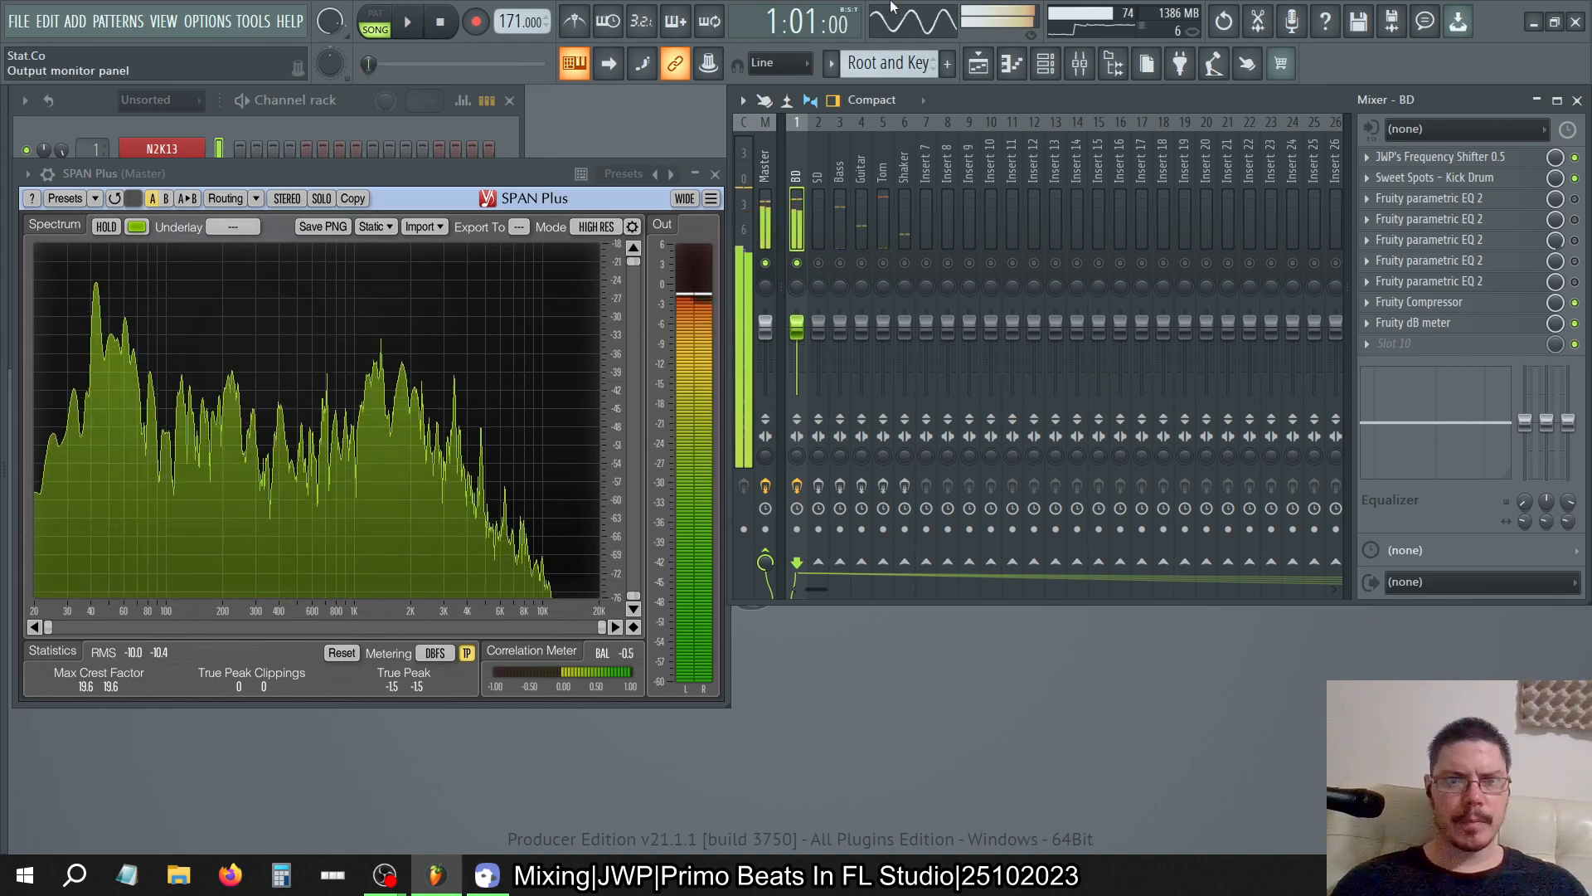
Stamp a Minor Natural (Aeolian) scale starting on E4 after the last notes in the GTR_STEELSTRING piano roll and close the piano roll
{"action": "left_click", "coordinate": [367, 125]}
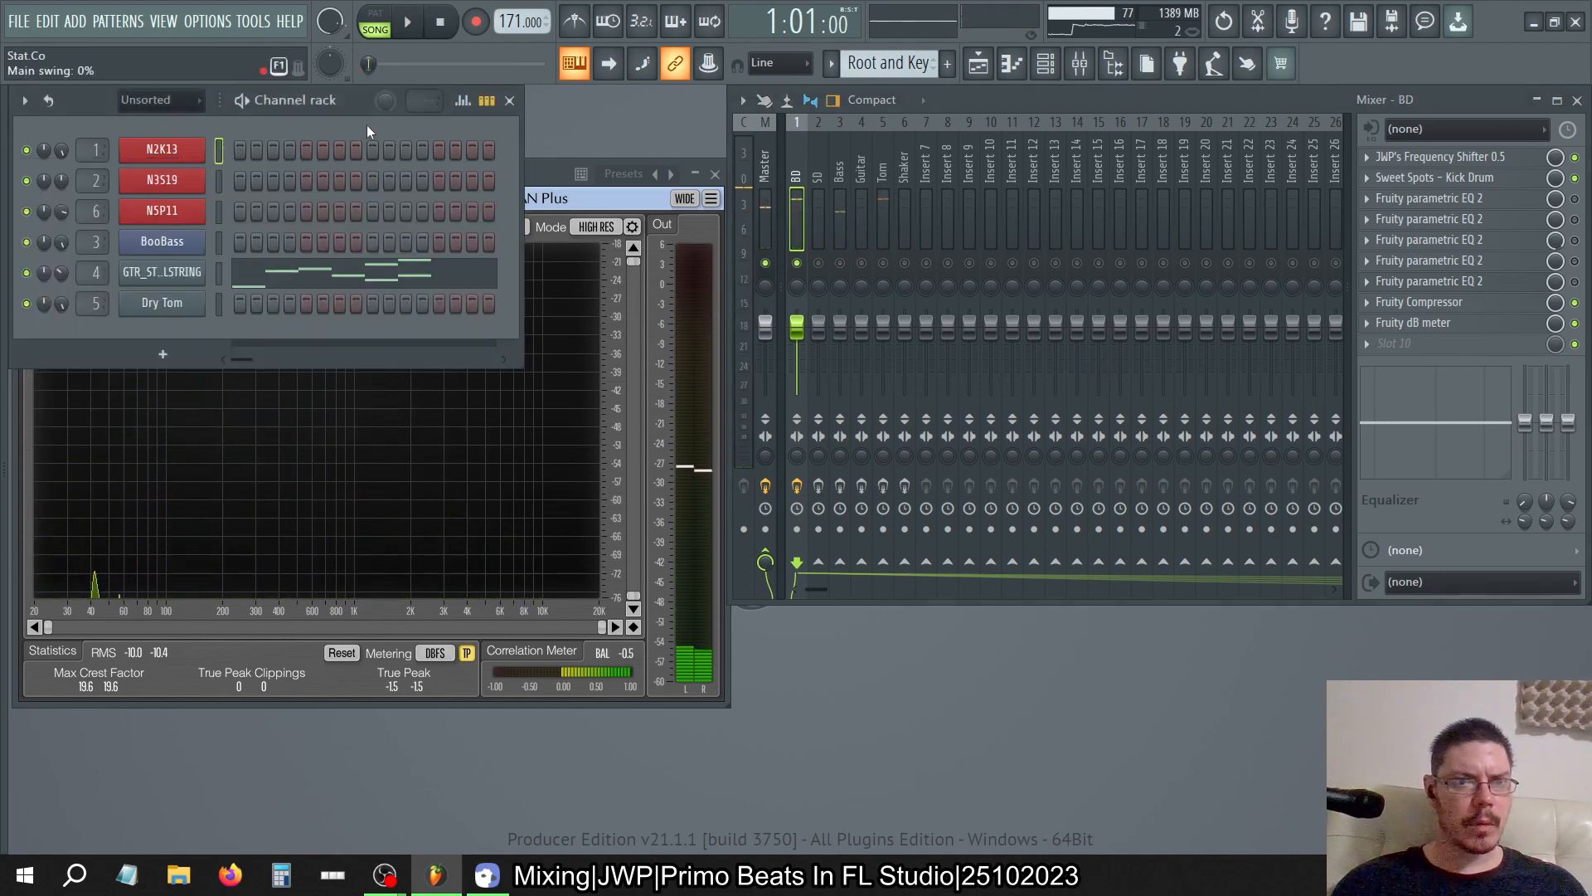
{"action": "left_click", "coordinate": [355, 286]}
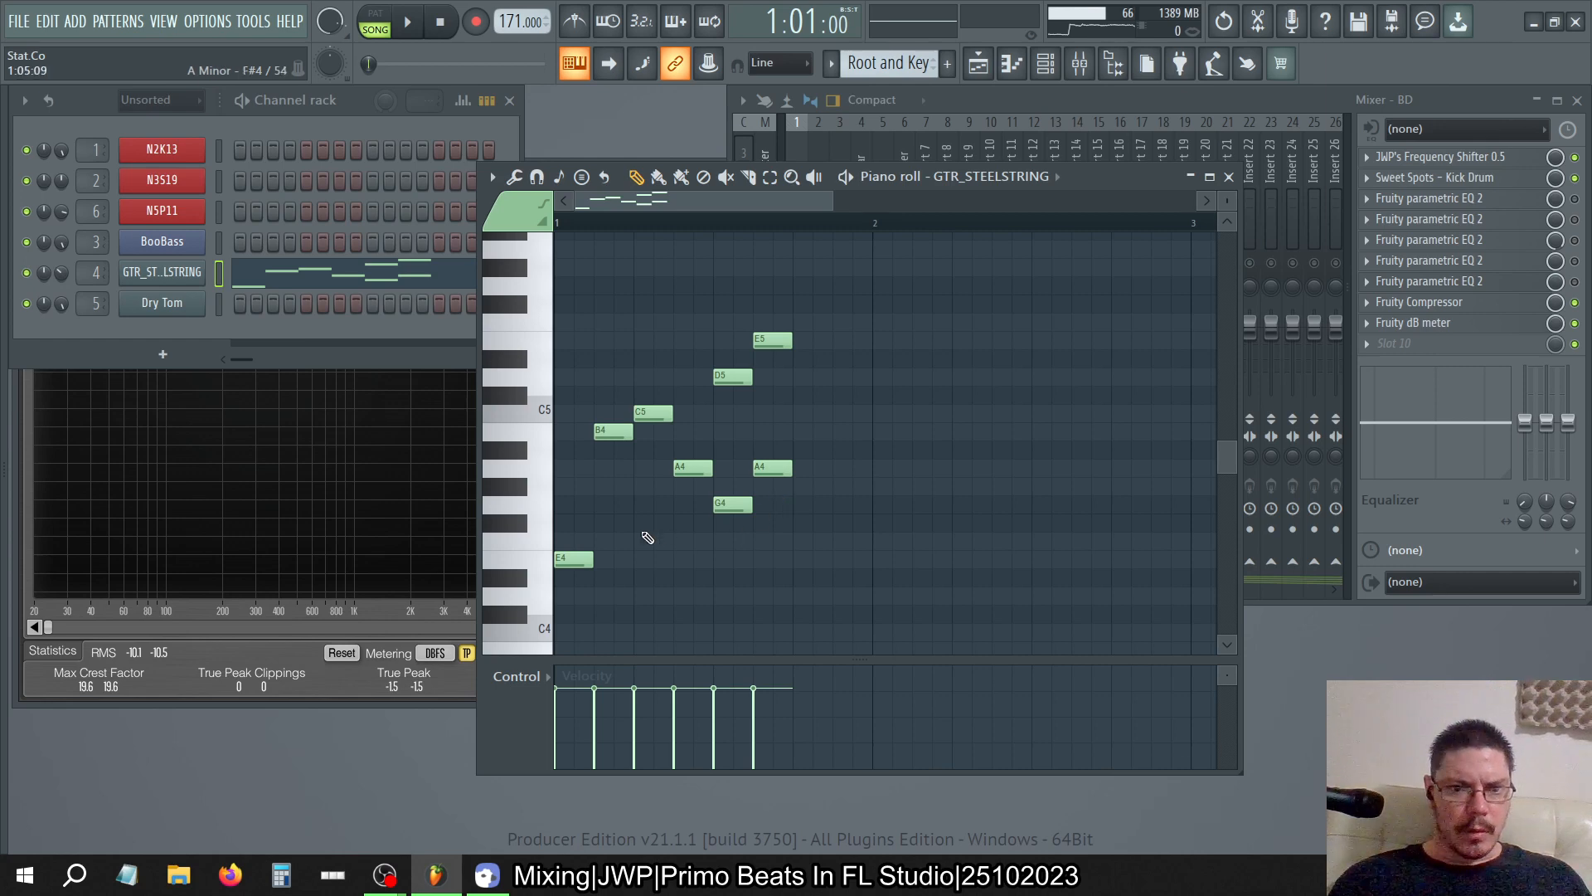
{"action": "left_click", "coordinate": [581, 179]}
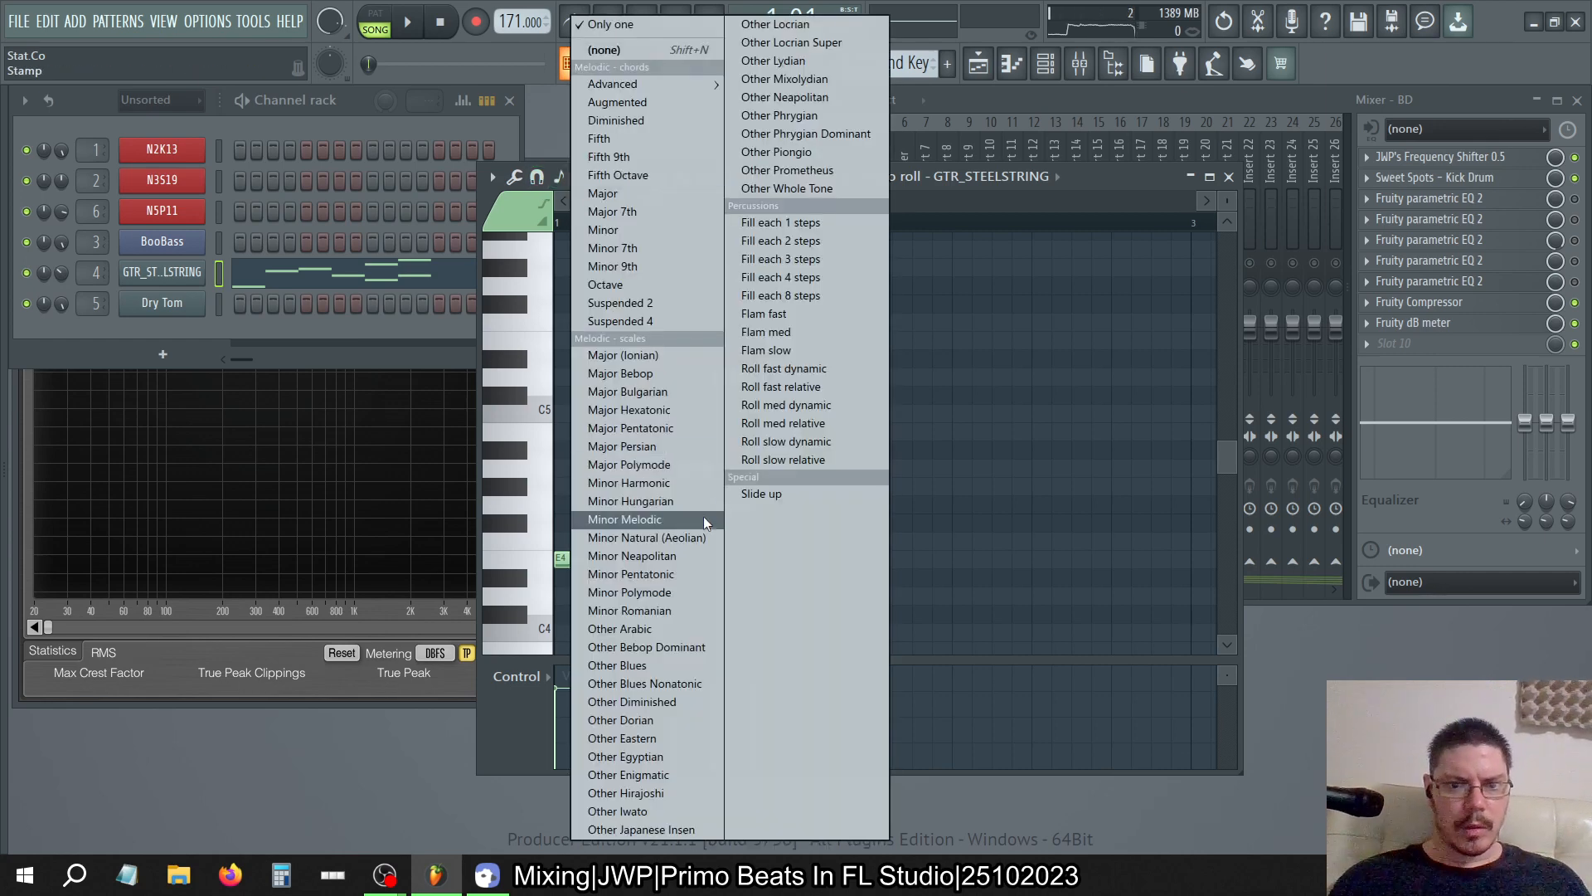
{"action": "left_click", "coordinate": [685, 538]}
{"action": "left_click", "coordinate": [818, 580]}
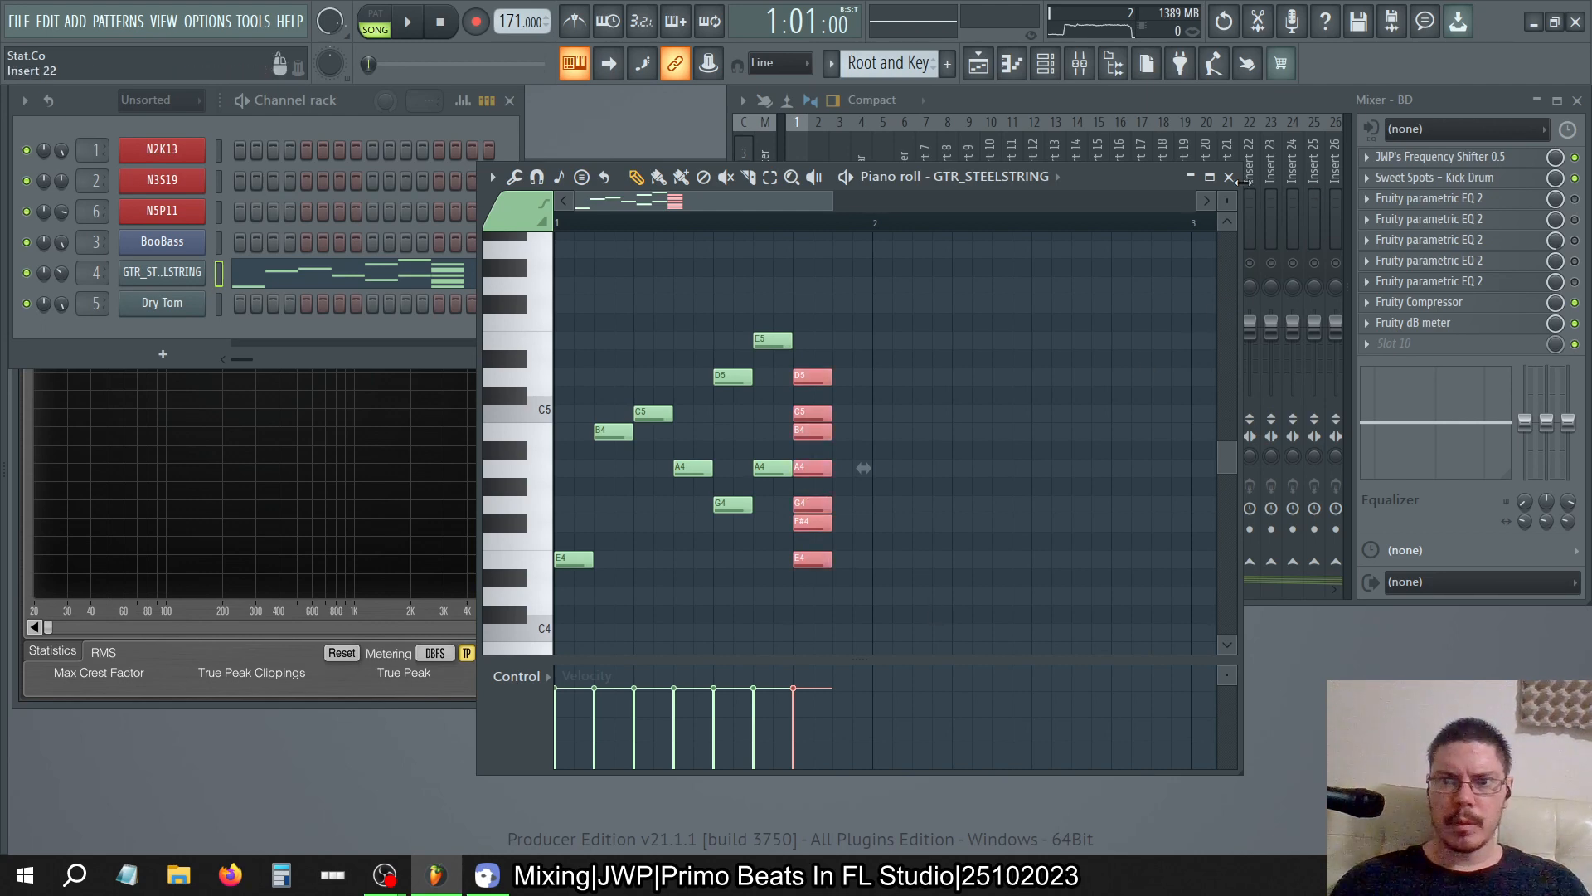
{"action": "left_click", "coordinate": [1230, 177]}
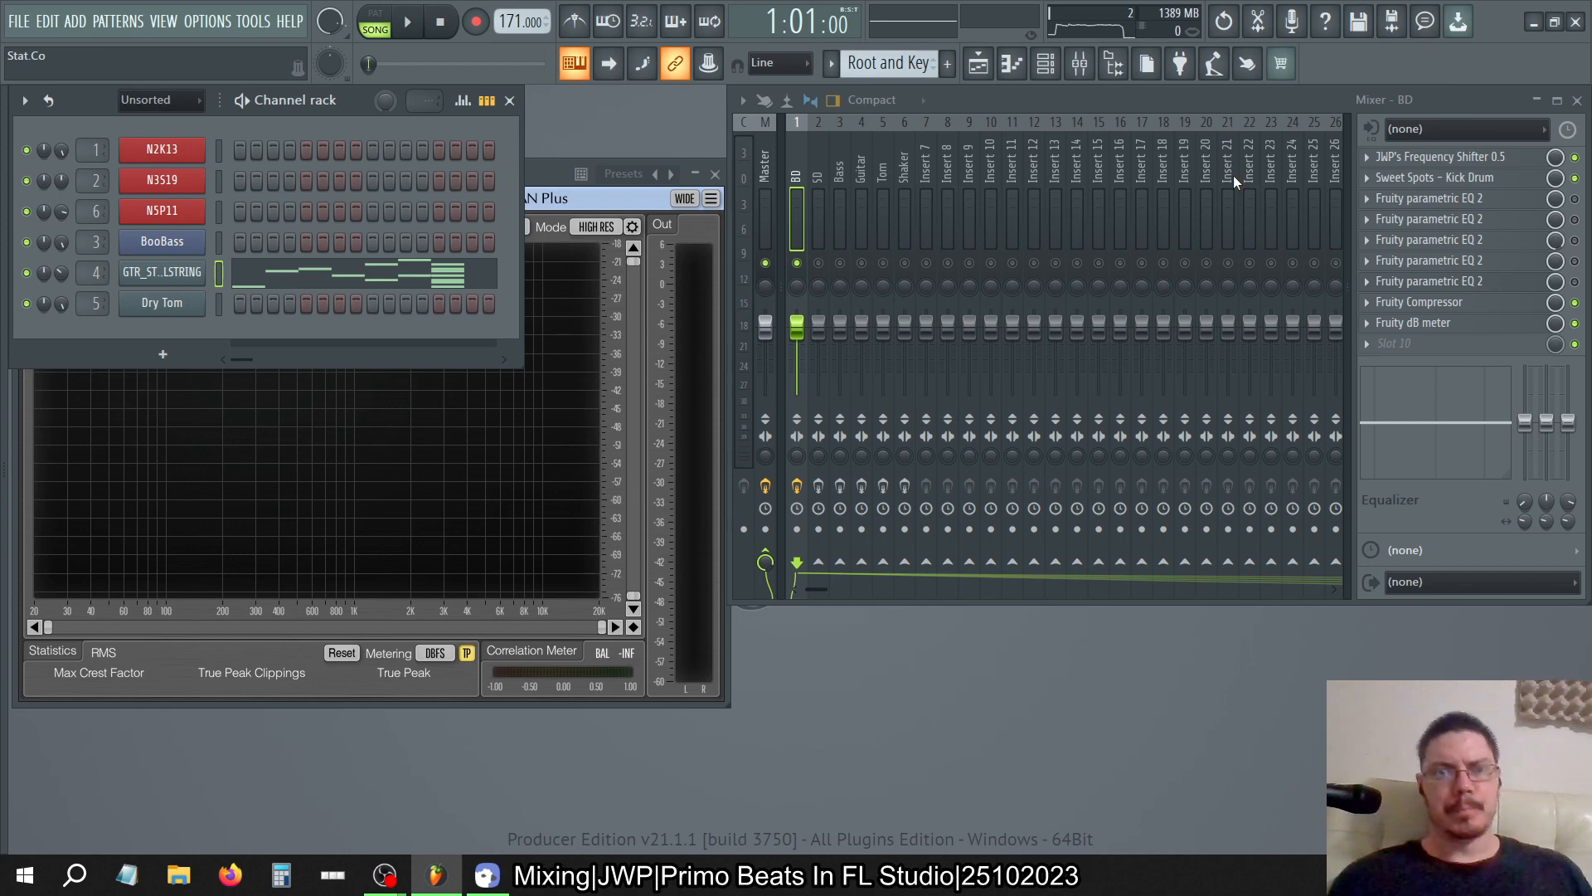
Unmute all mixer tracks and select the BD track, keeping its slot 7 Fruity Parametric EQ 2 disabled
{"action": "left_click", "coordinate": [539, 170]}
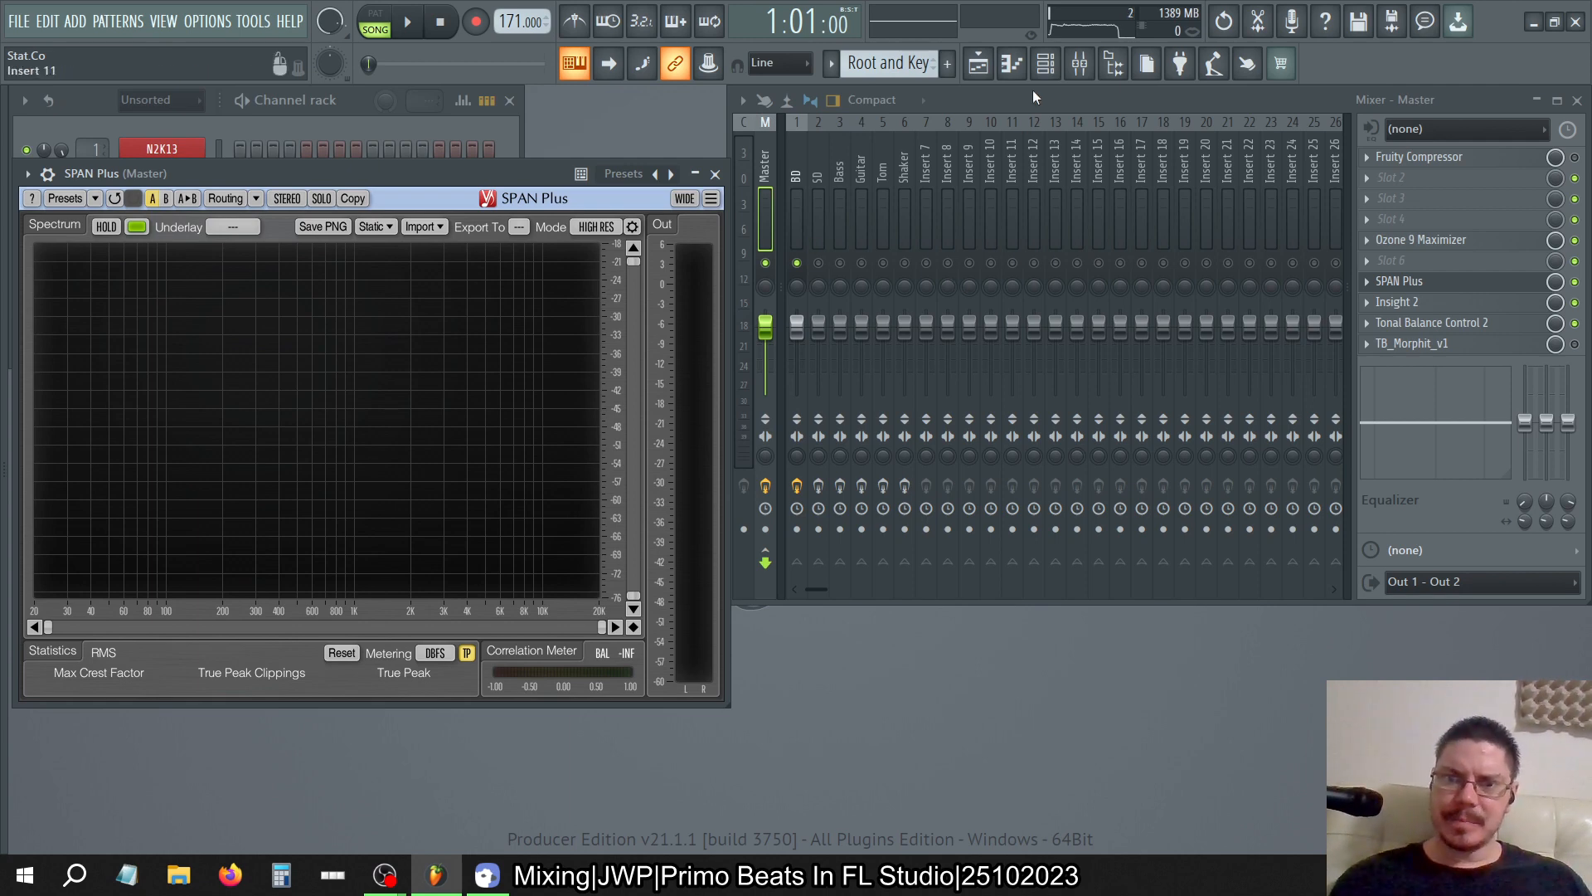
{"action": "left_click", "coordinate": [329, 101]}
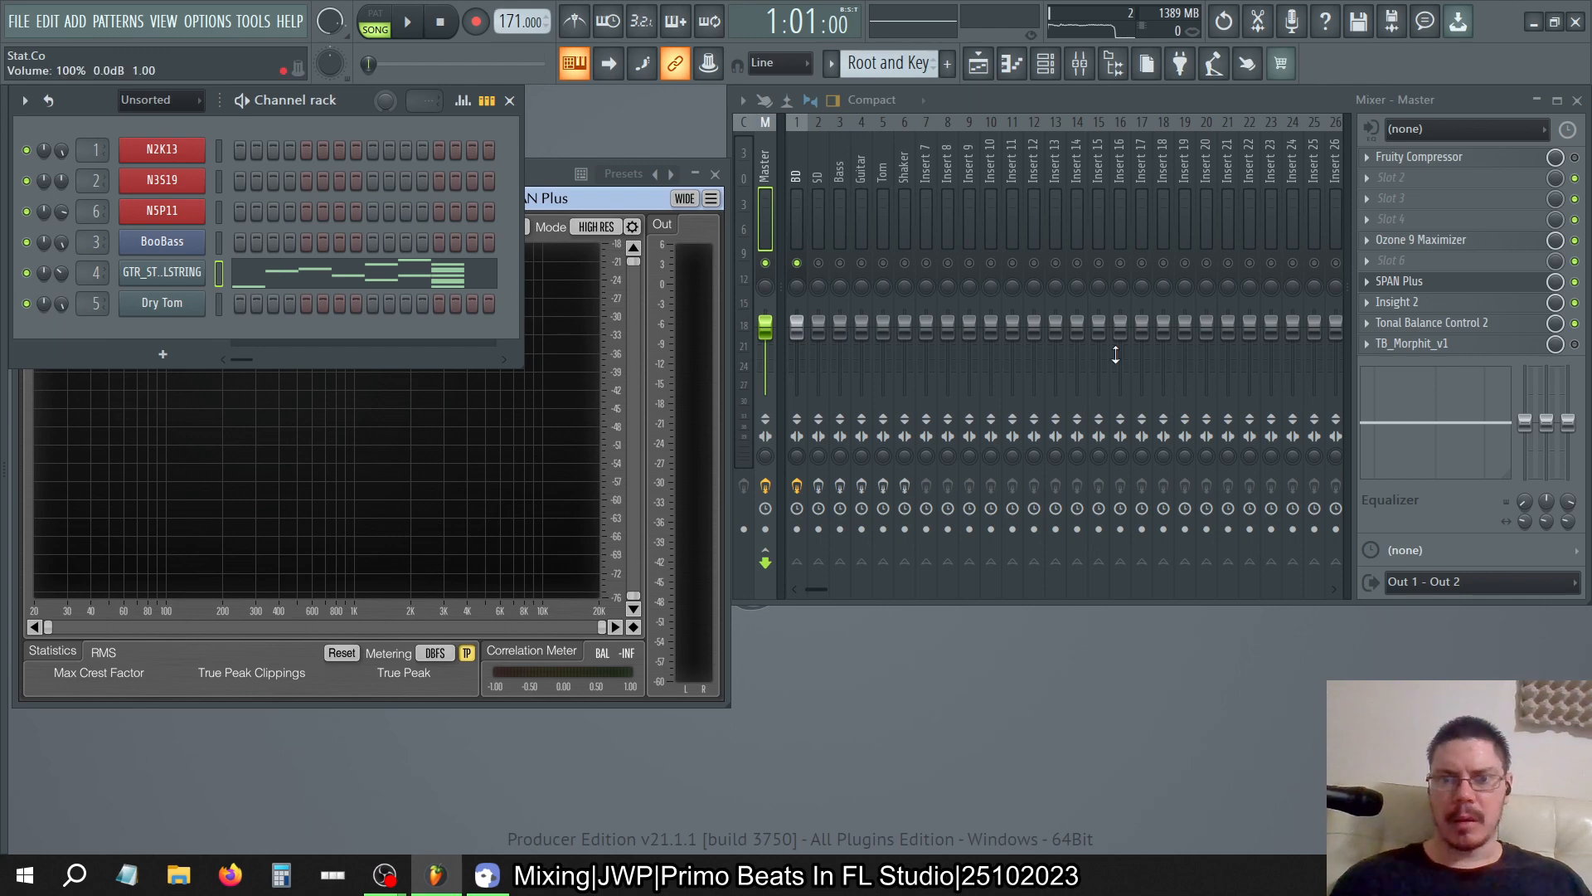
{"action": "right_click", "coordinate": [797, 263]}
{"action": "right_click", "coordinate": [798, 263]}
{"action": "right_click", "coordinate": [798, 263]}
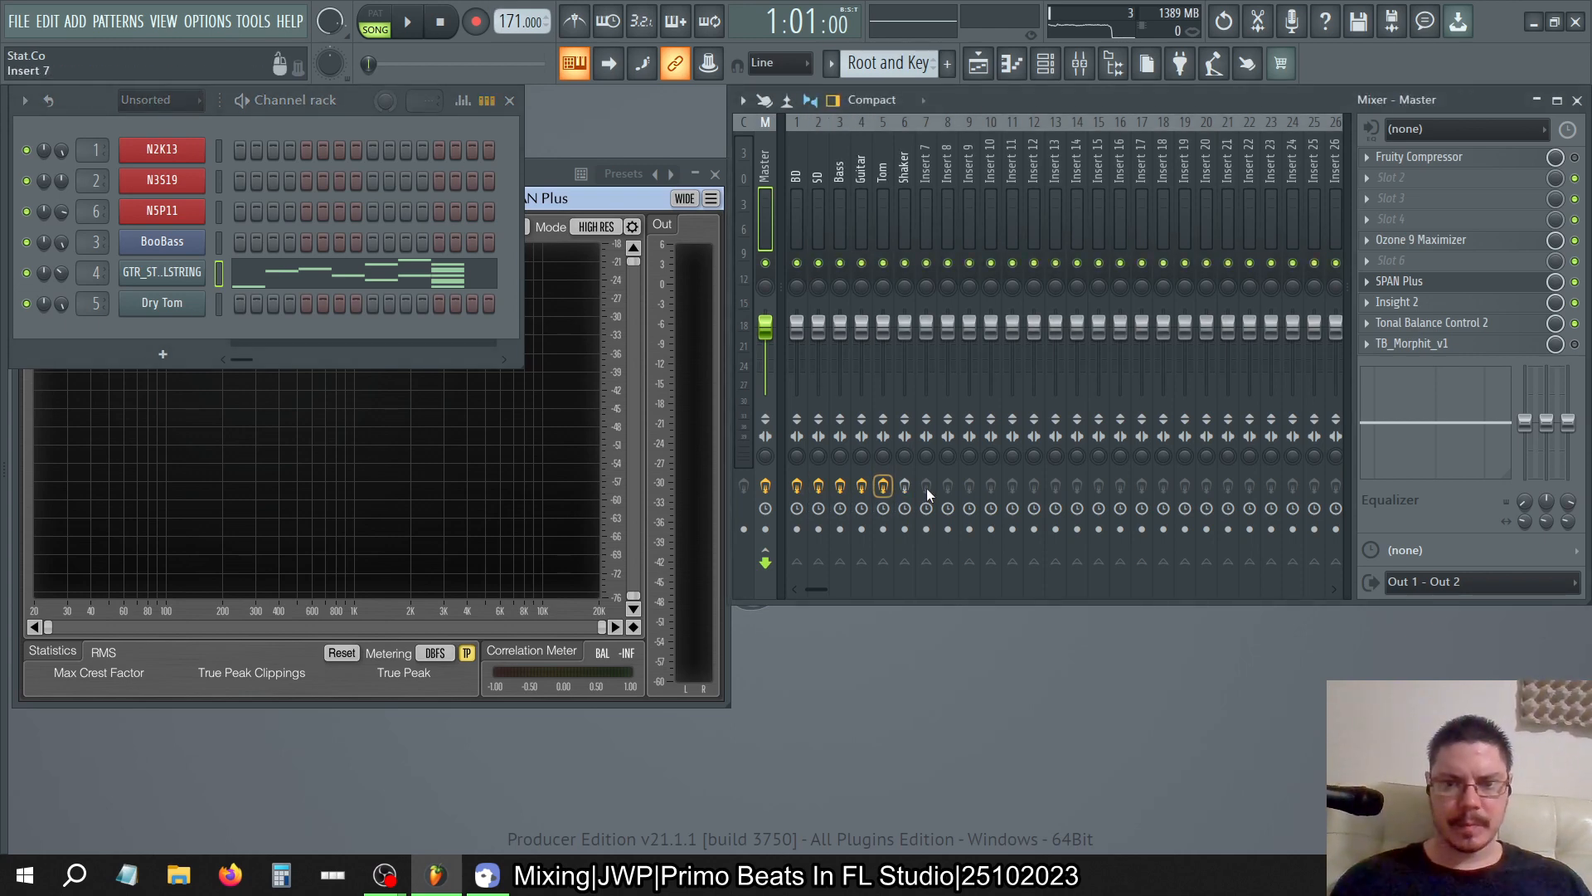
{"action": "left_click", "coordinate": [790, 143]}
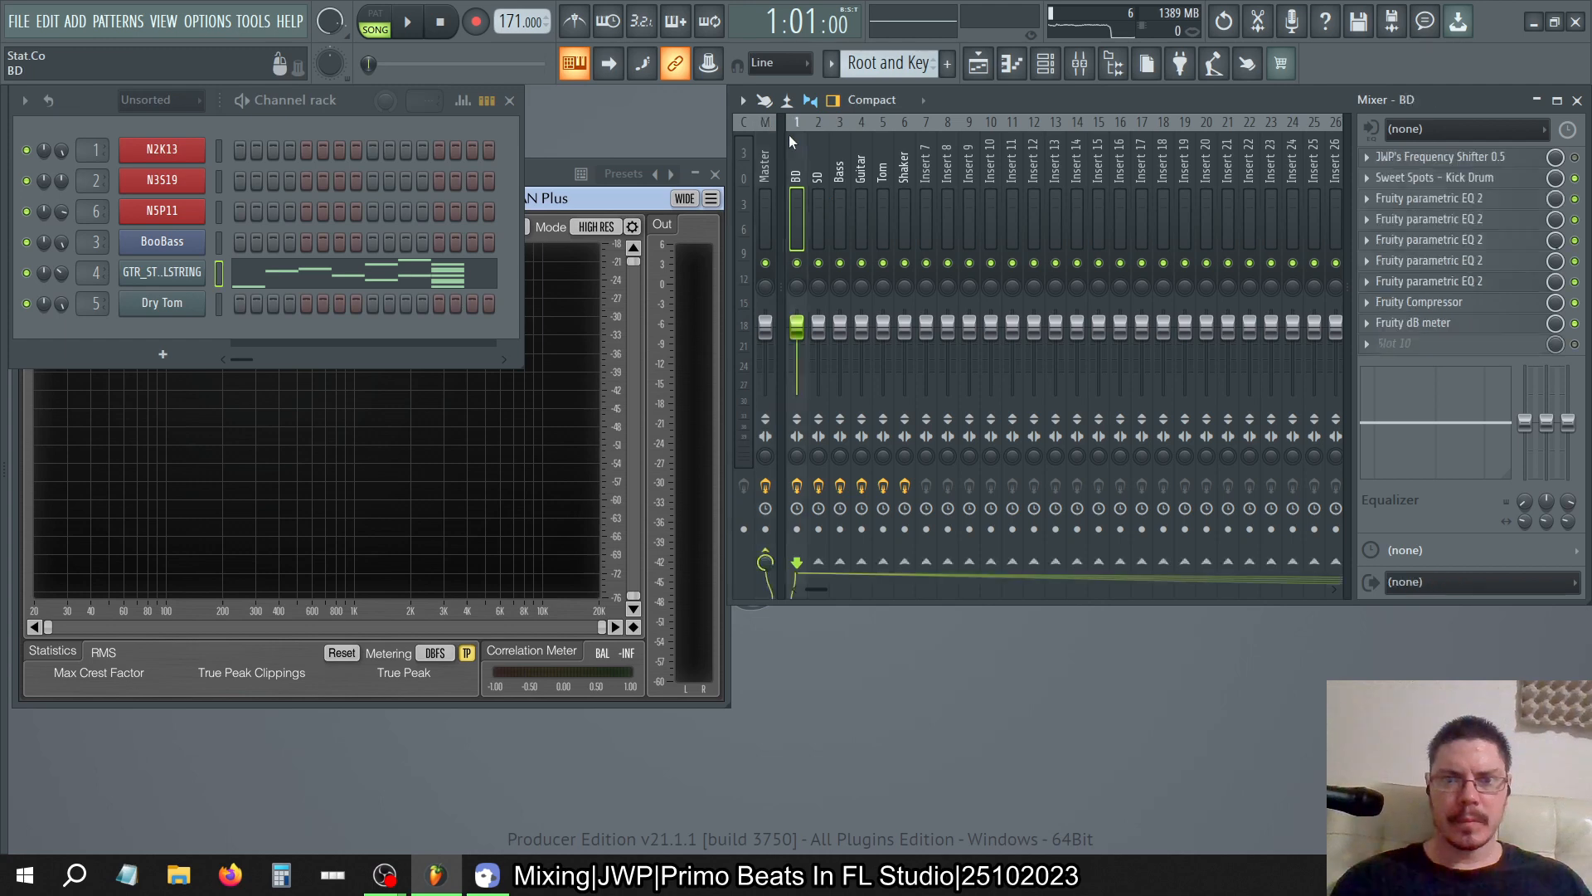
{"action": "left_click", "coordinate": [1575, 281]}
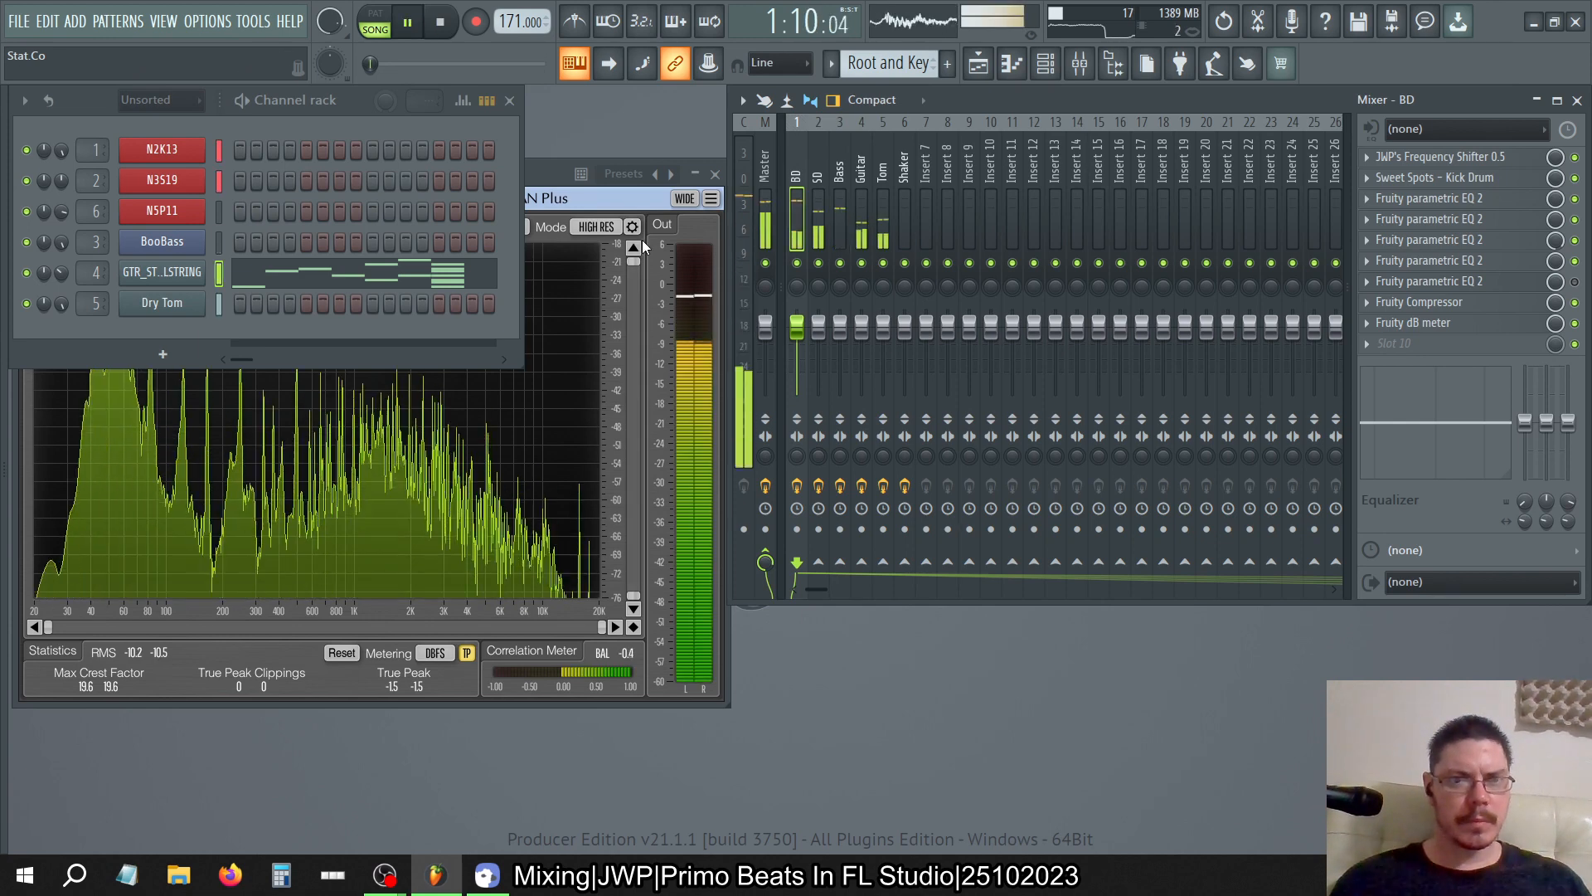
Stop playback, turn off the tempo's Half speed option and play the song again
{"action": "key", "text": "space"}
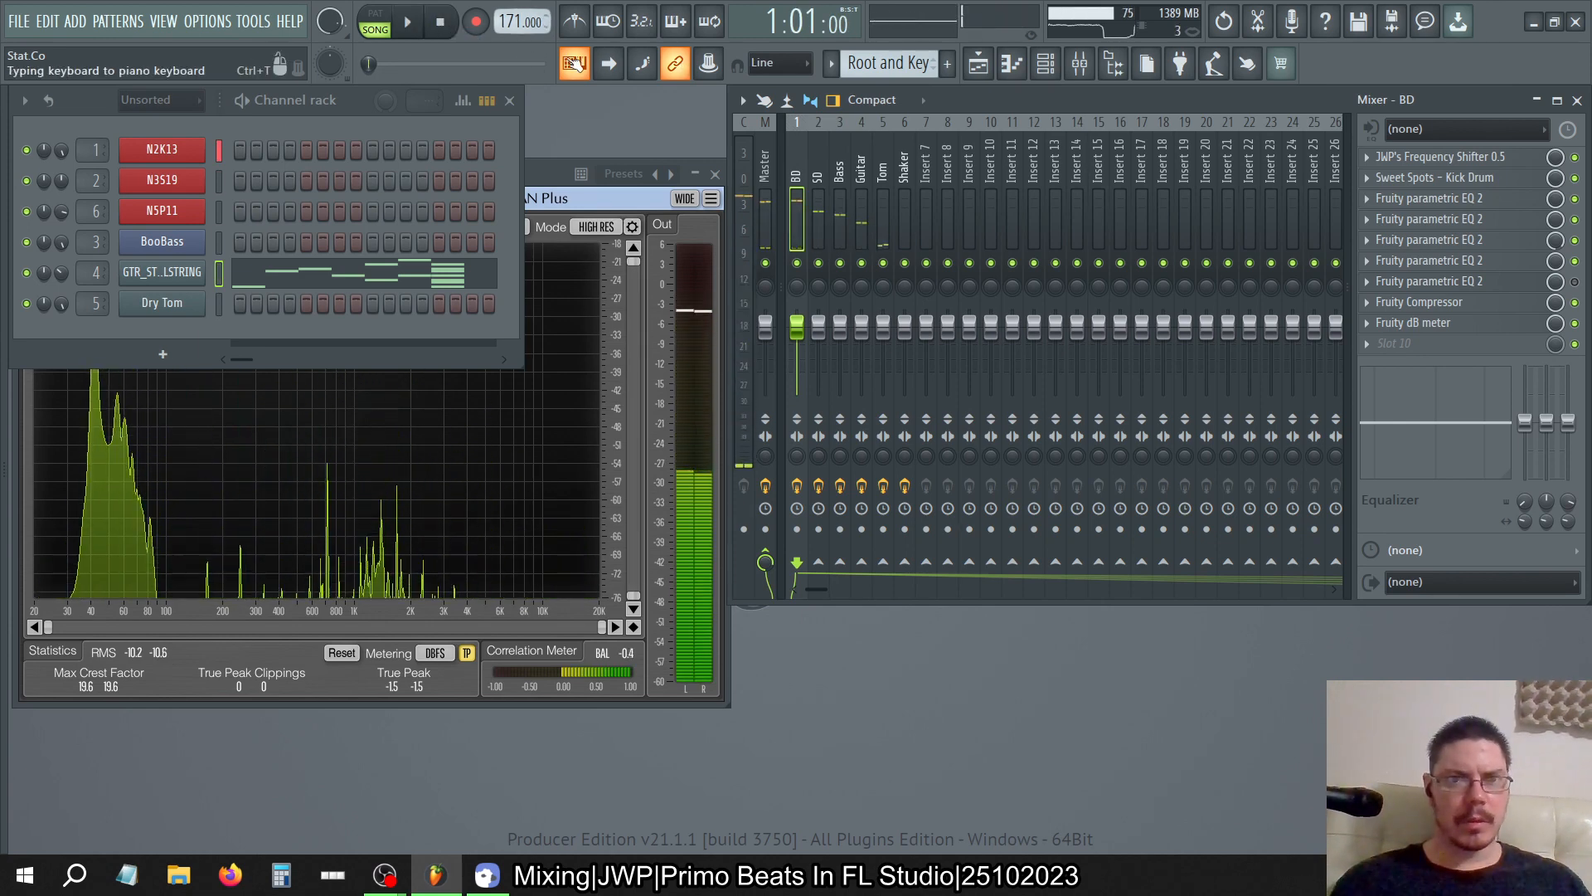
{"action": "right_click", "coordinate": [512, 21]}
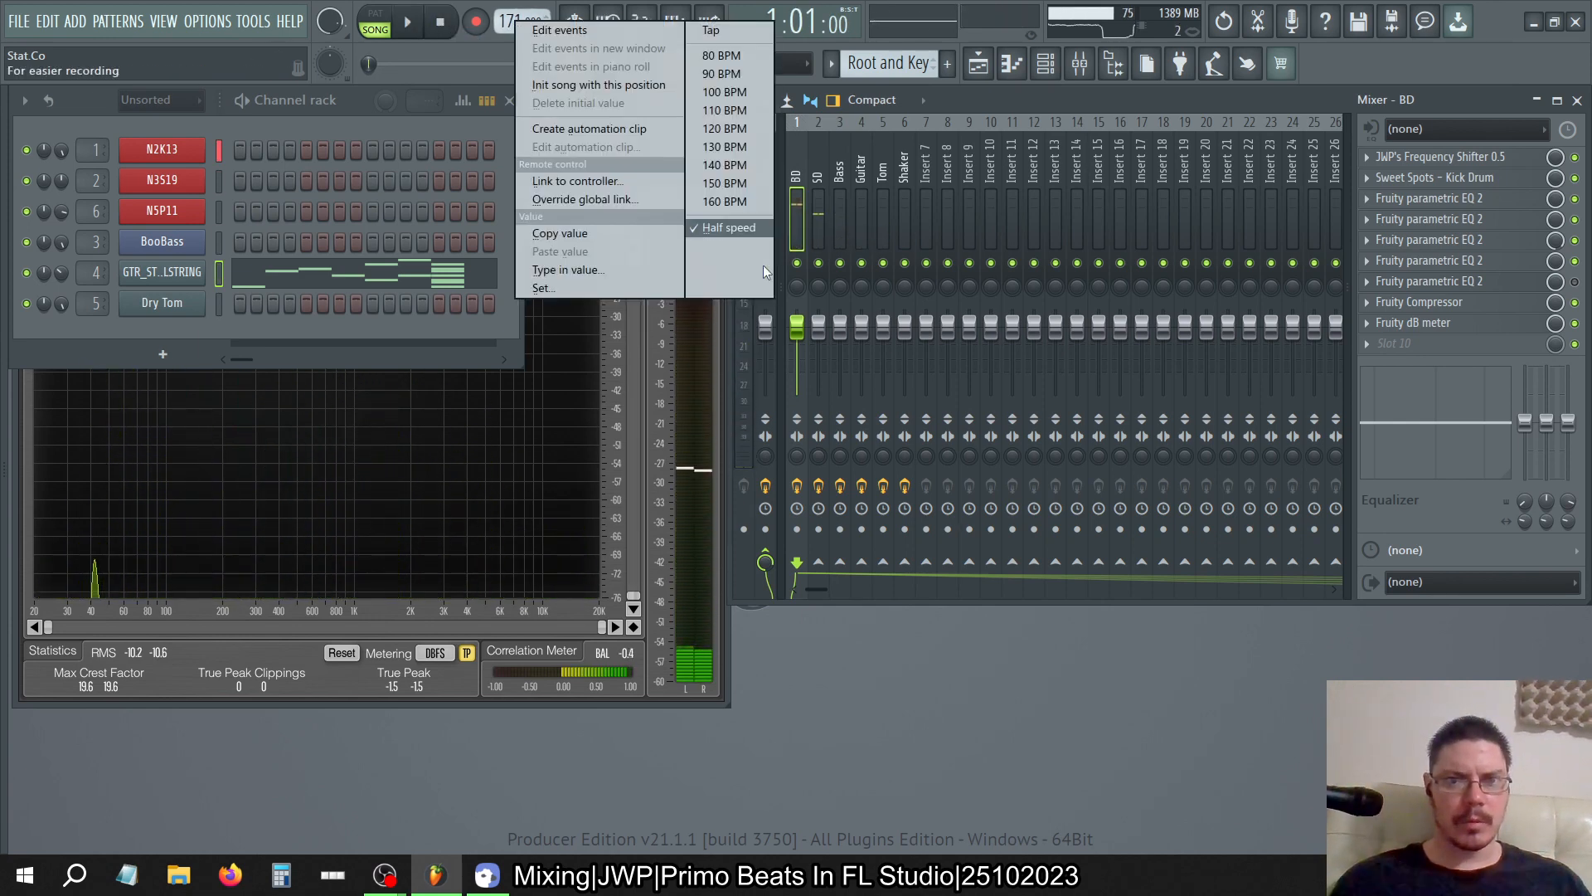
{"action": "left_click", "coordinate": [729, 231]}
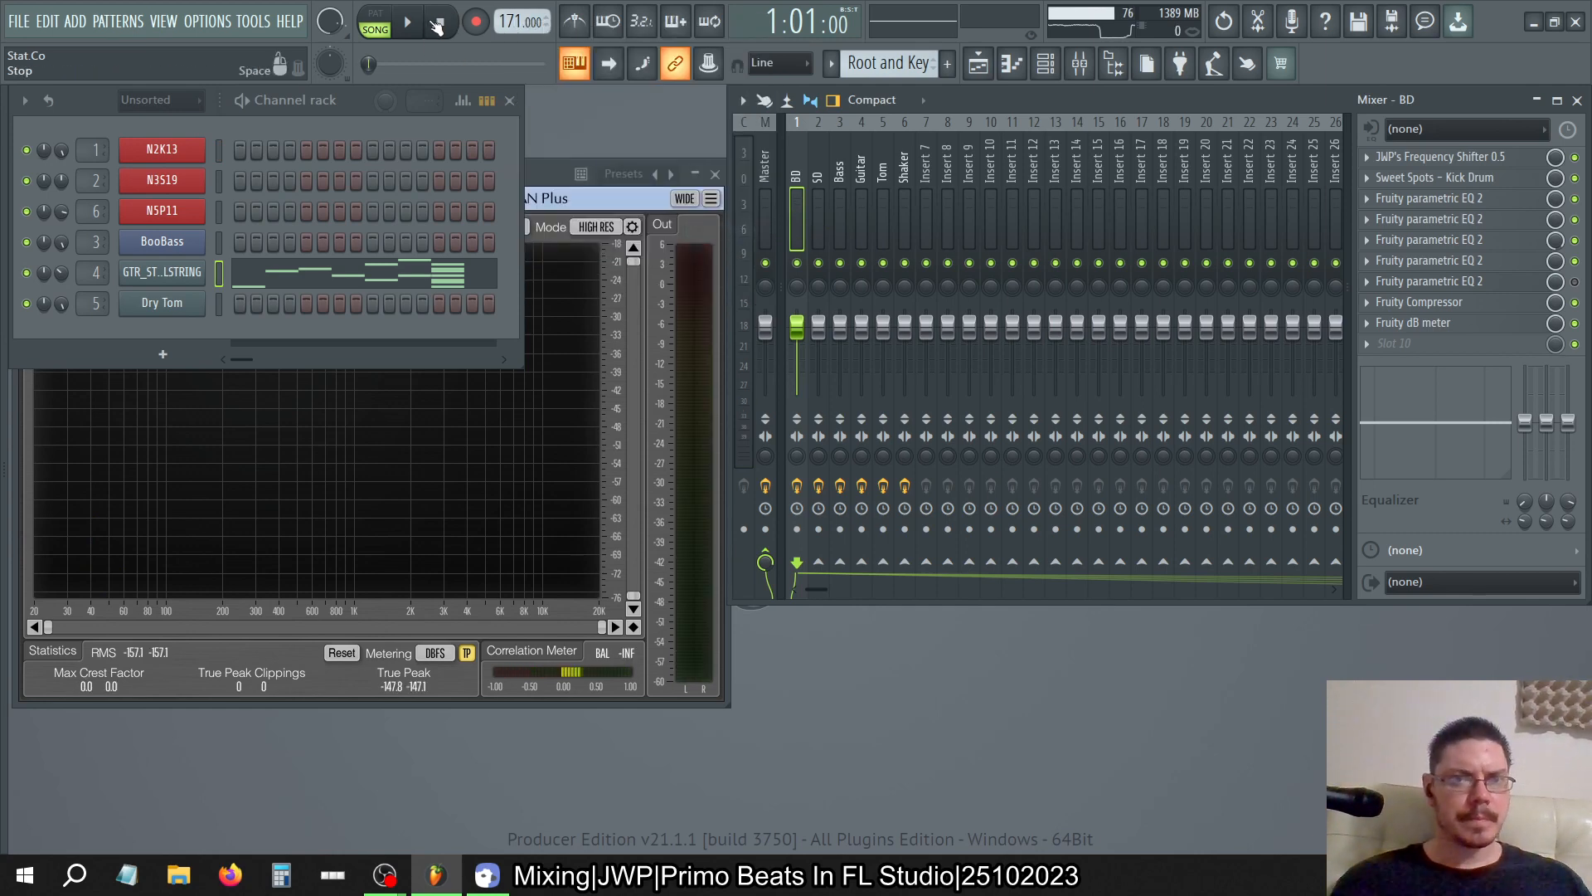
{"action": "key", "text": "space"}
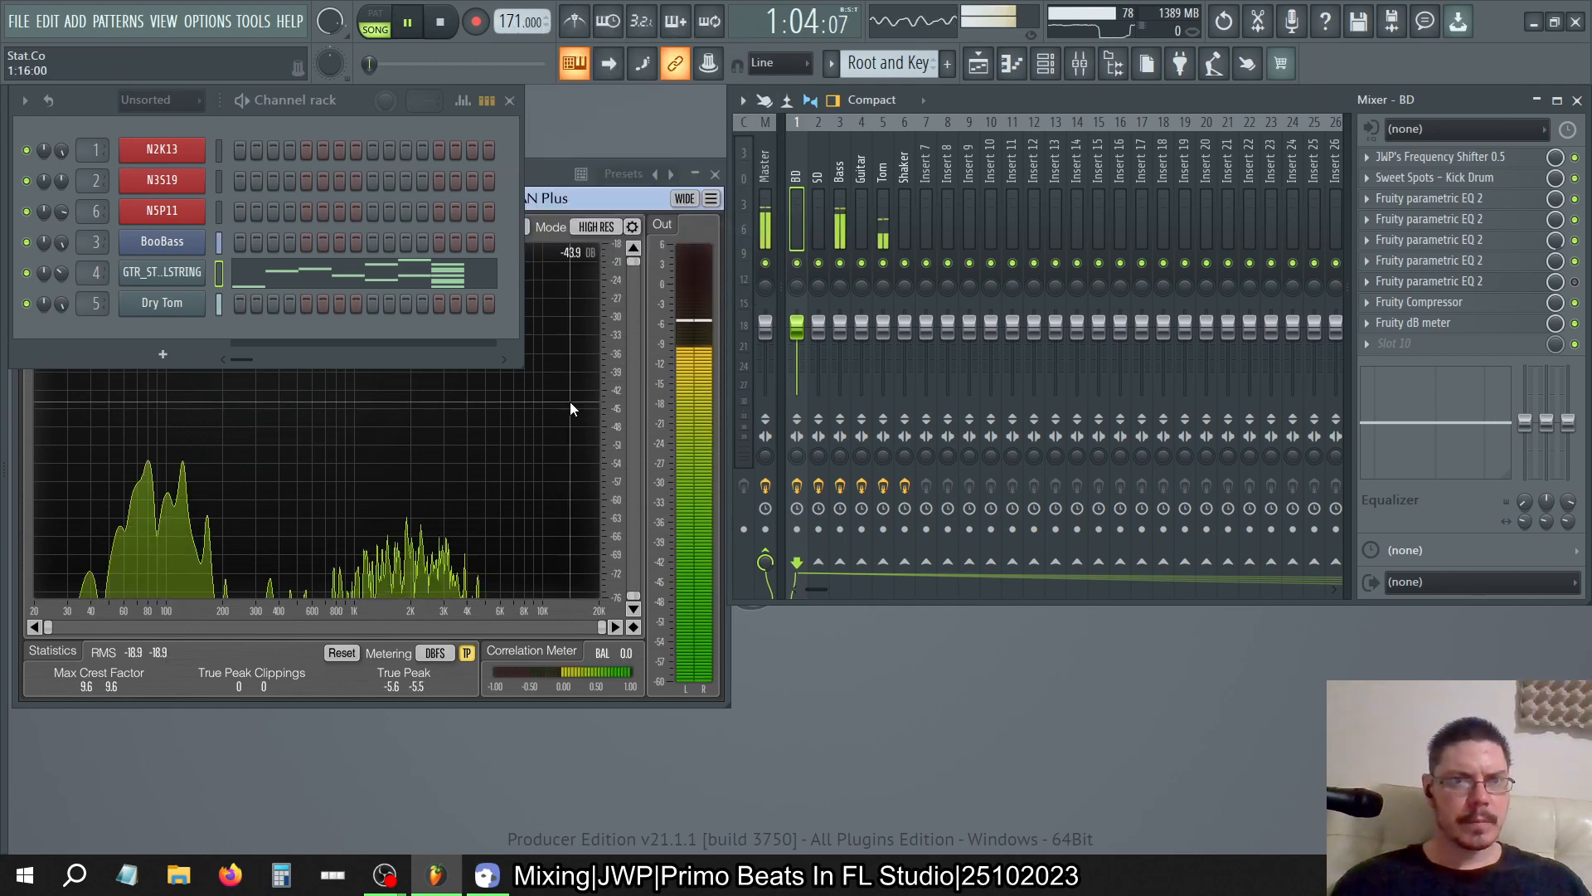
Check the full mix's spectrum in SPAN Plus and the N2K13 channel's sampler settings during playback, and stop the song
{"action": "left_click", "coordinate": [539, 176]}
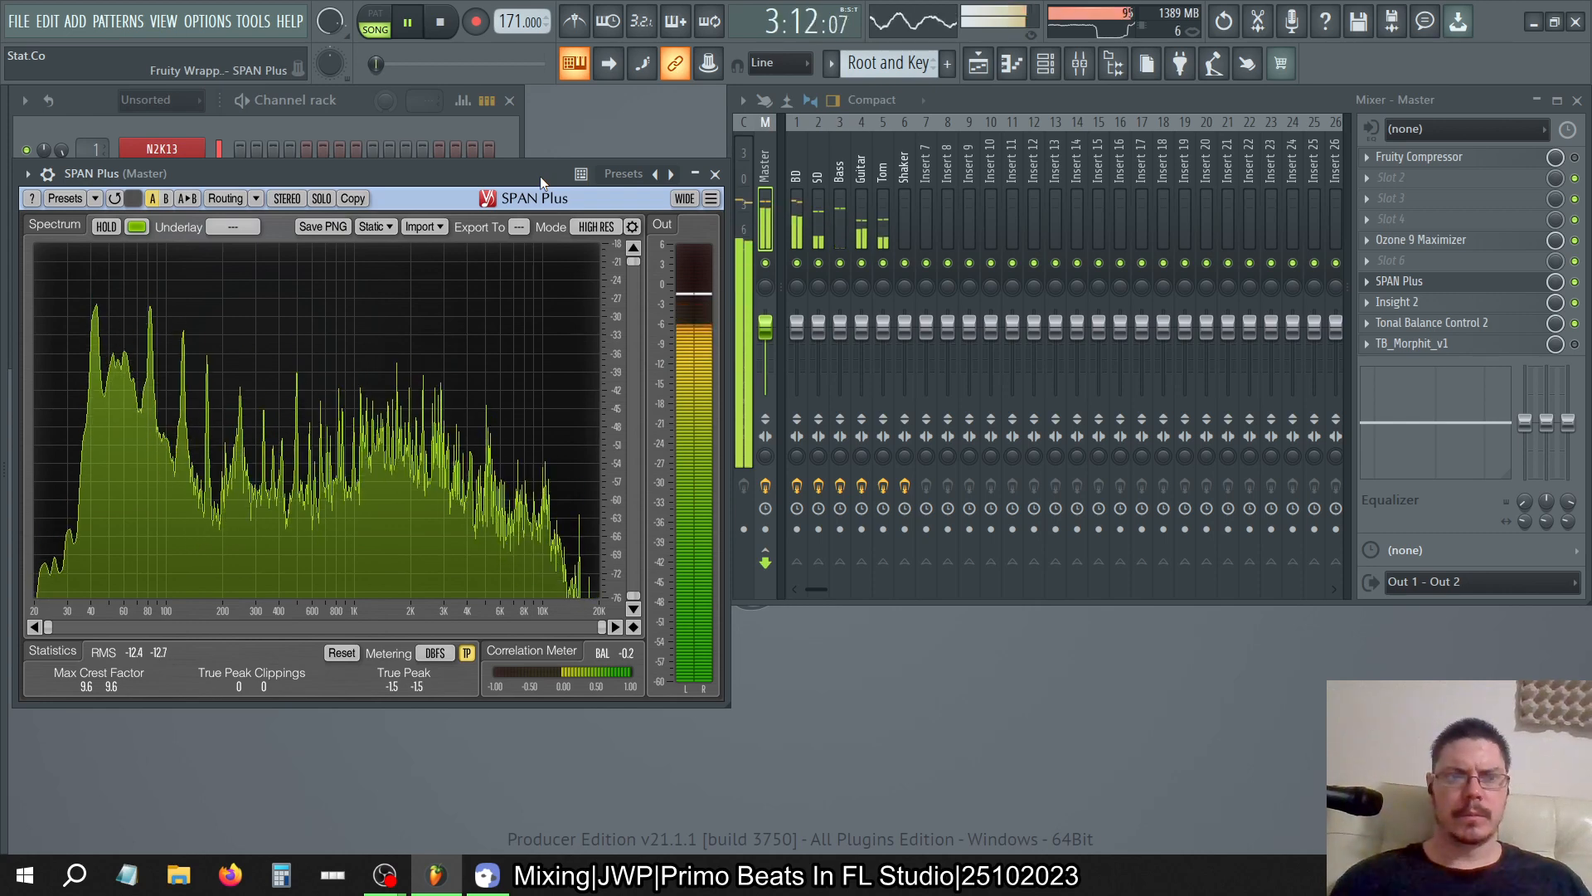
{"action": "left_click", "coordinate": [213, 121]}
{"action": "left_click", "coordinate": [172, 149]}
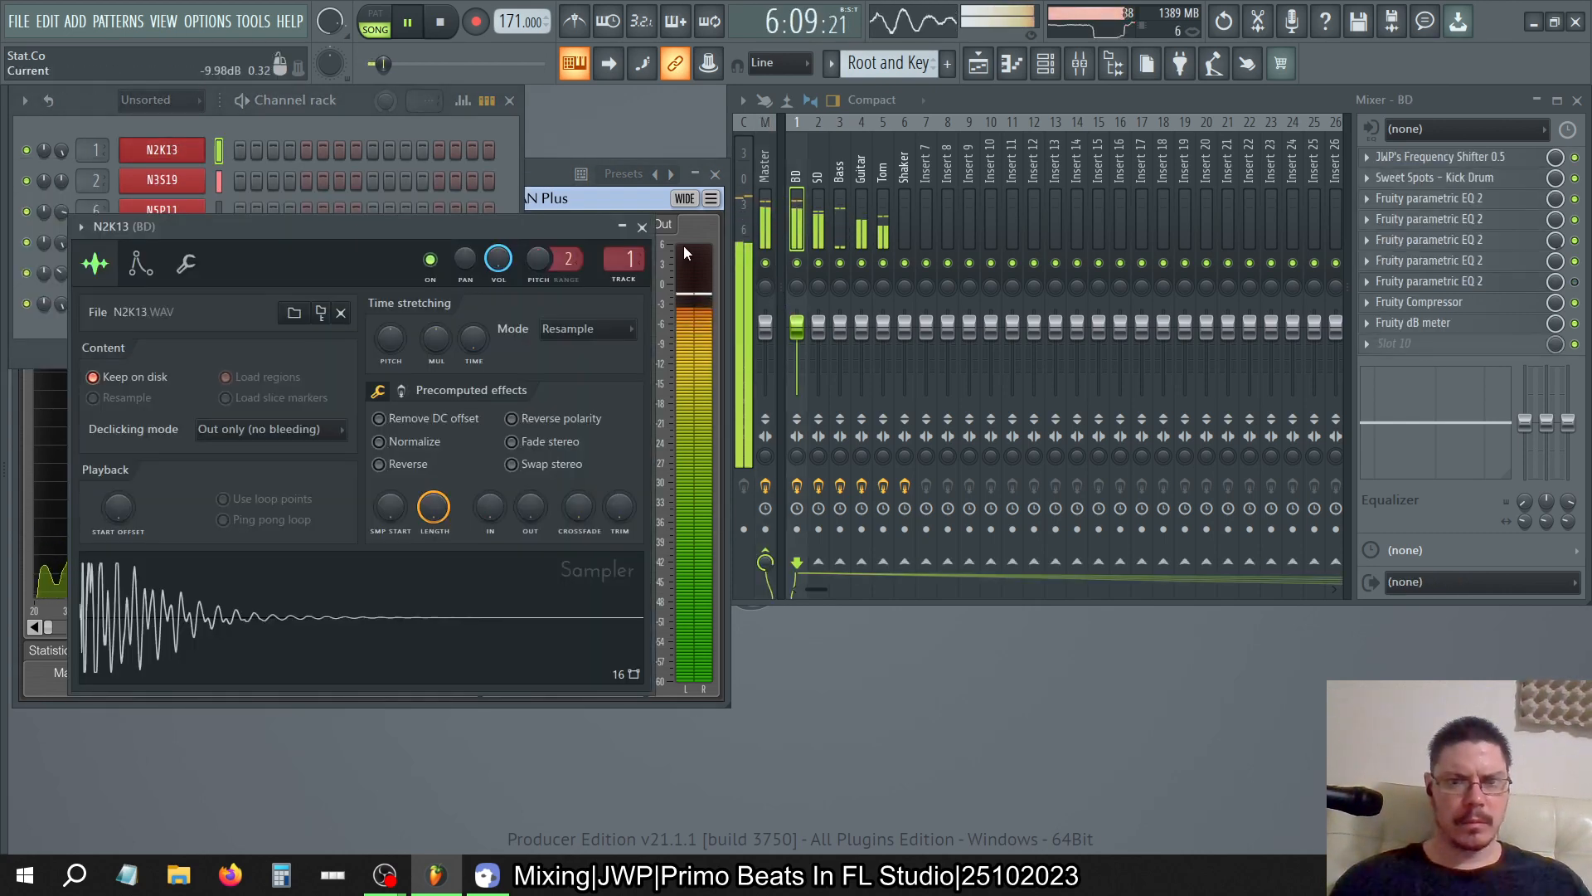
{"action": "left_click", "coordinate": [644, 228]}
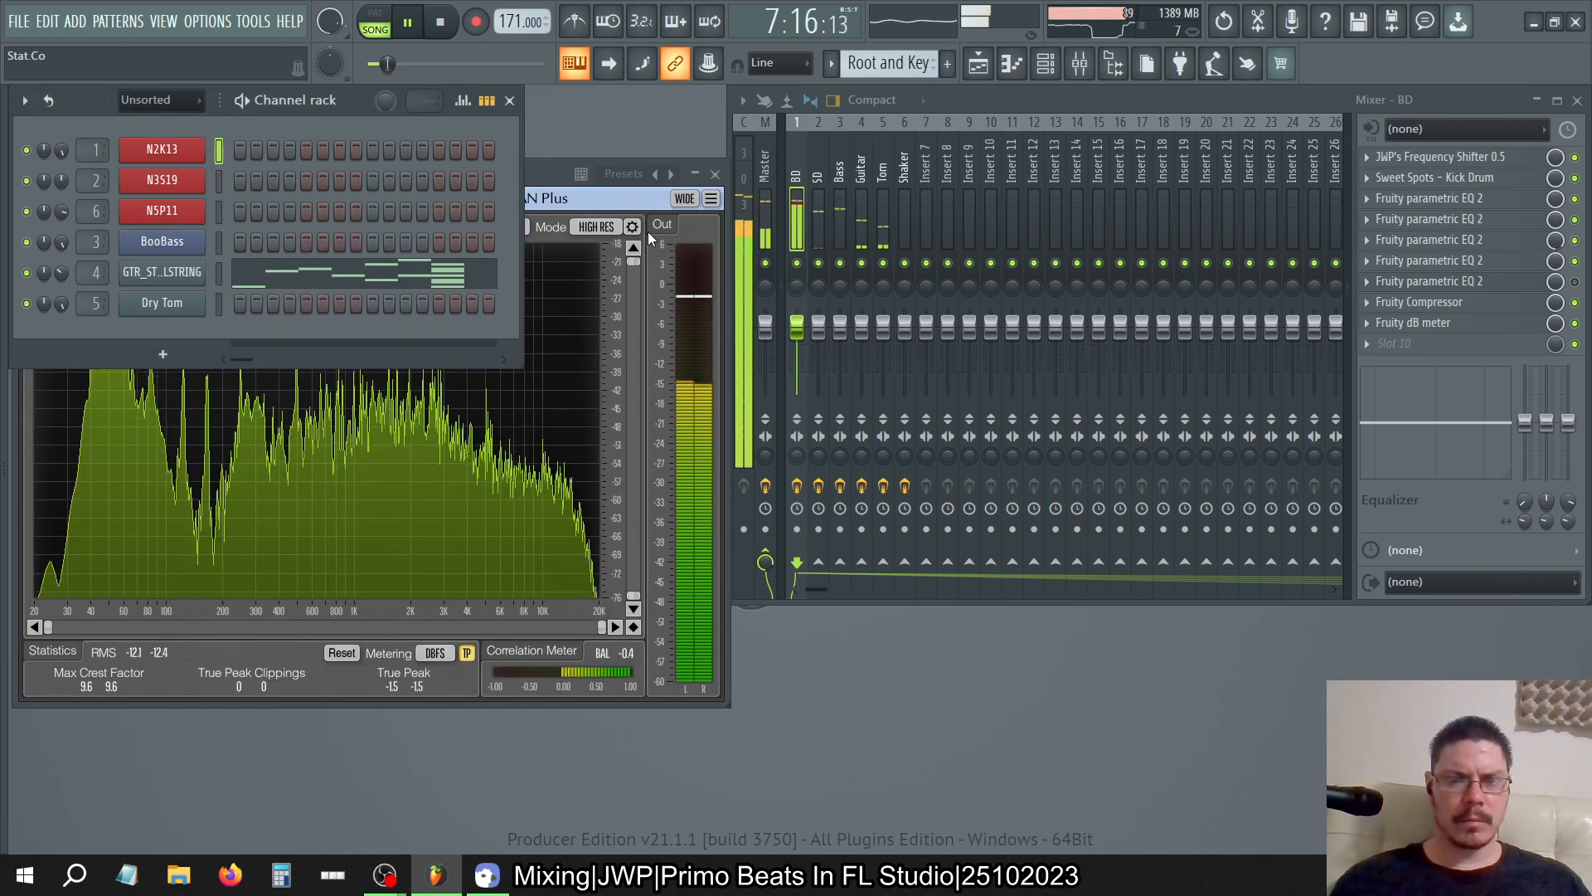
{"action": "key", "text": "space"}
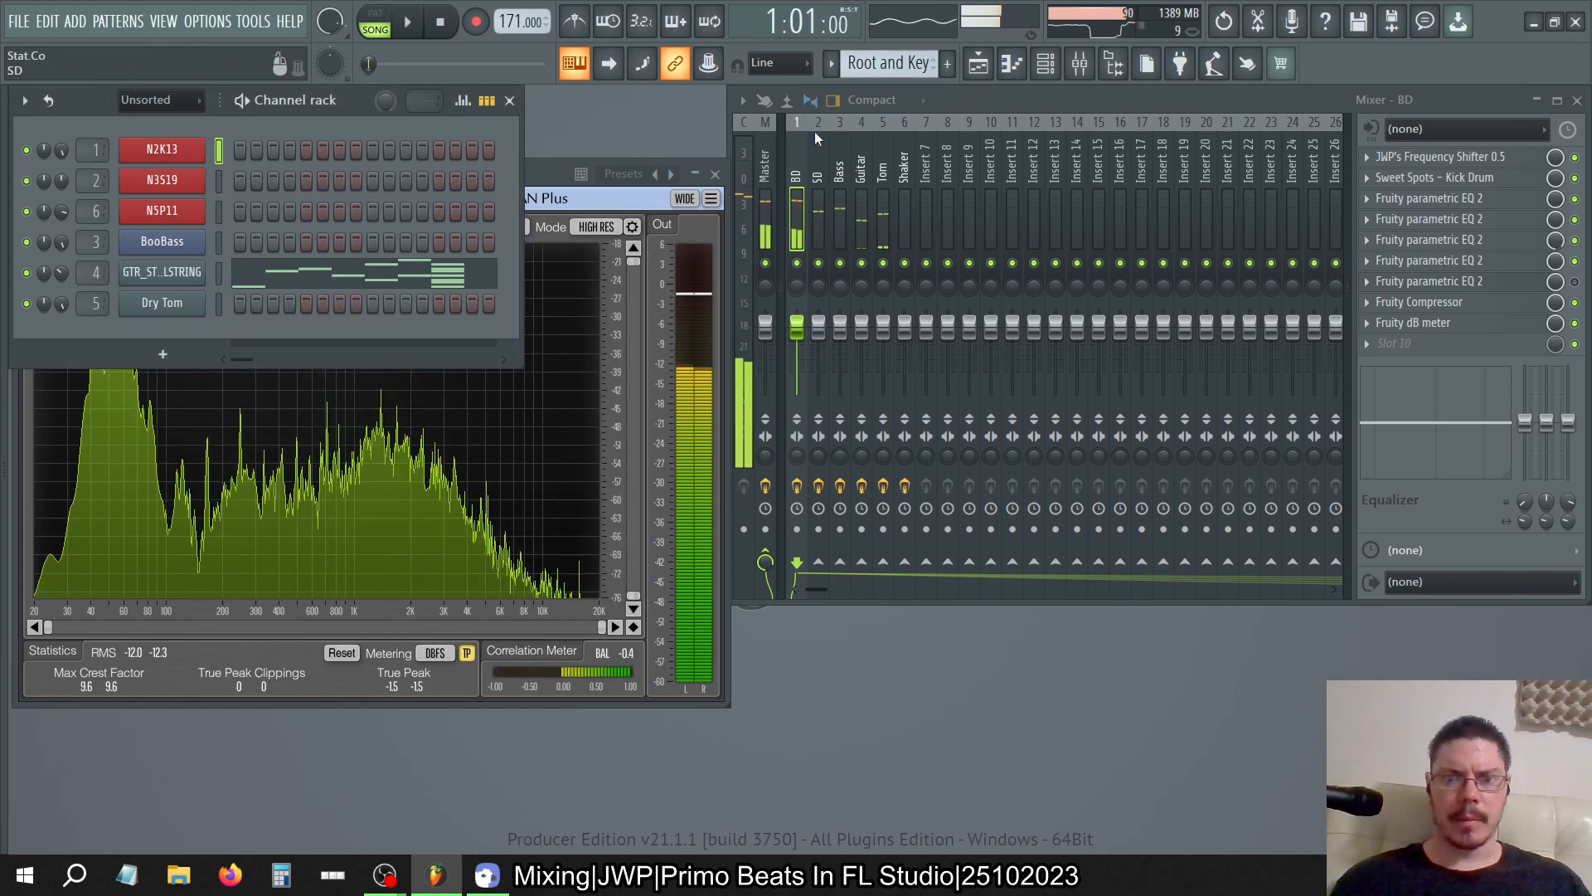
Enable Compensate automations and Automatic under the mixer's plugin delay compensation
{"action": "left_click", "coordinate": [742, 101]}
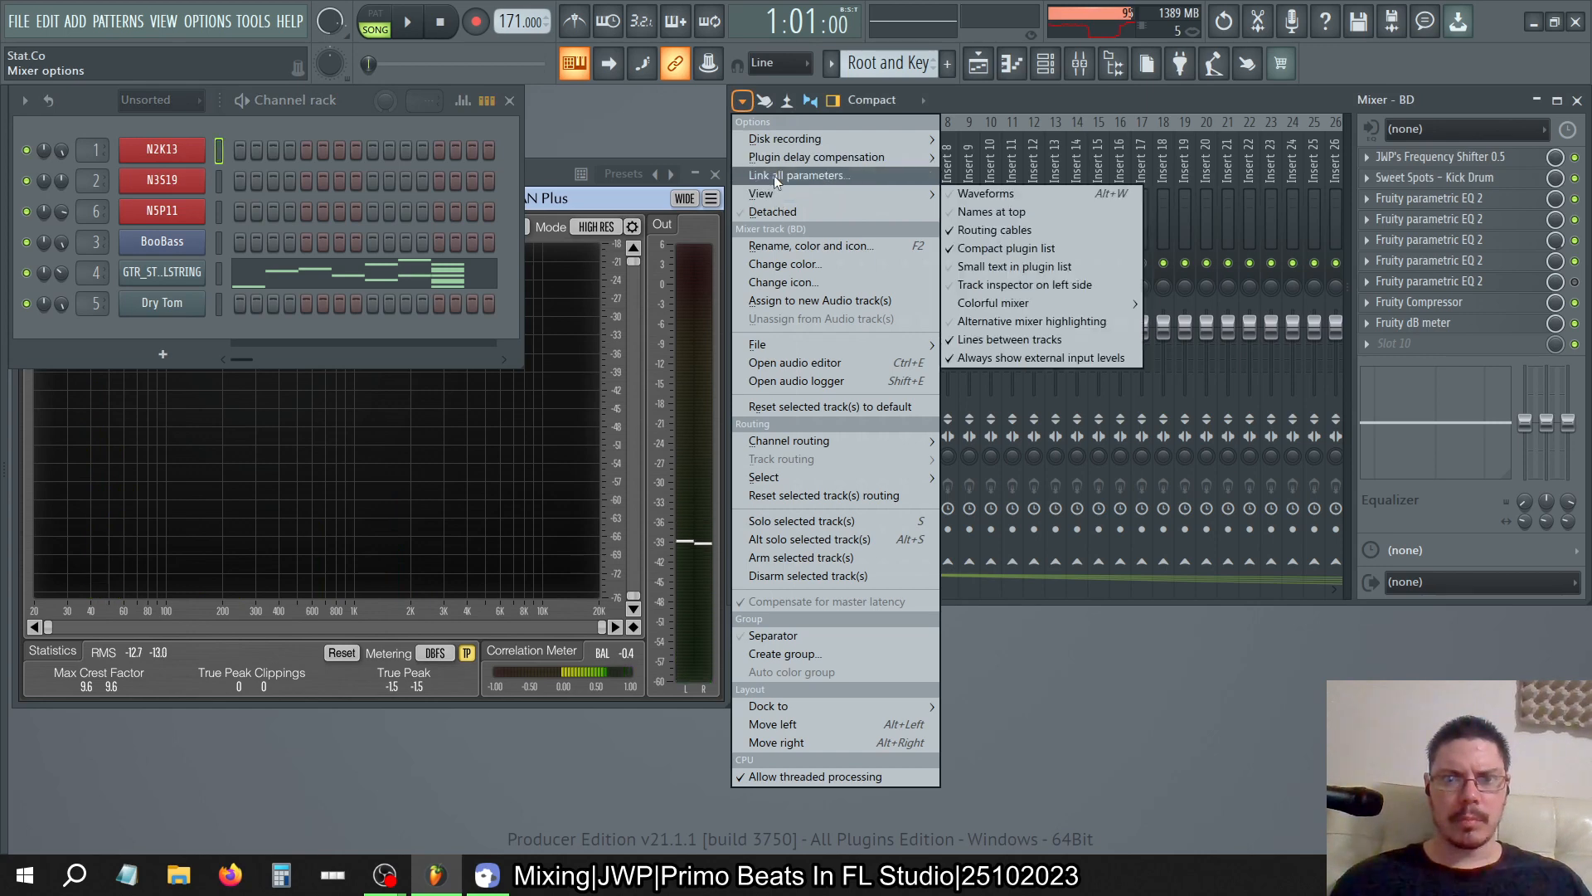
{"action": "mouse_move", "coordinate": [782, 159]}
{"action": "left_click", "coordinate": [987, 188]}
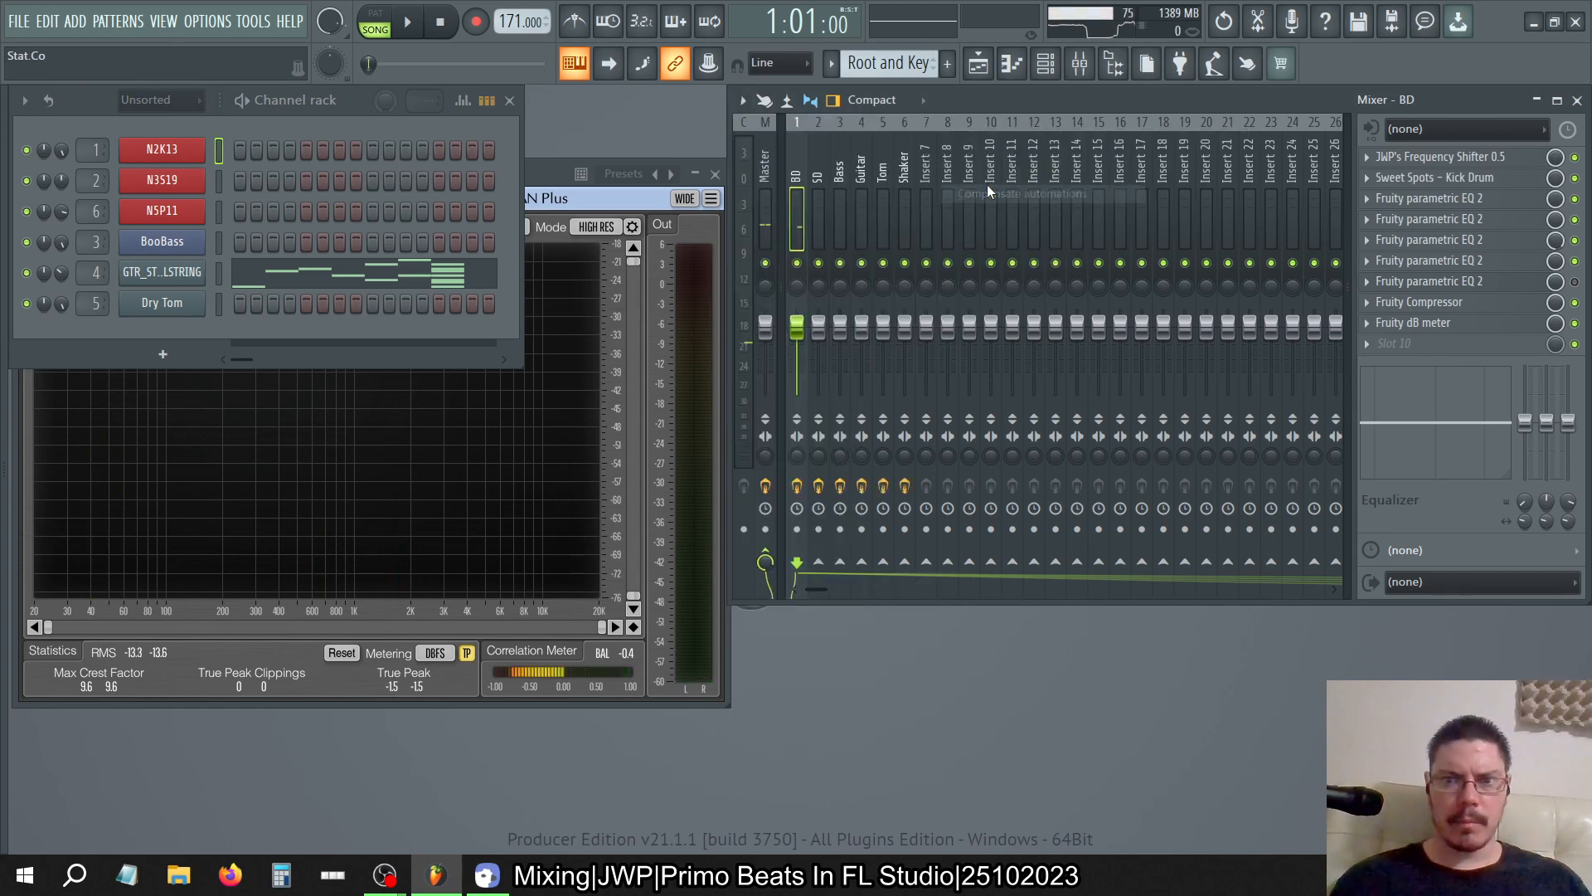
{"action": "left_click", "coordinate": [751, 108]}
{"action": "mouse_move", "coordinate": [766, 155]}
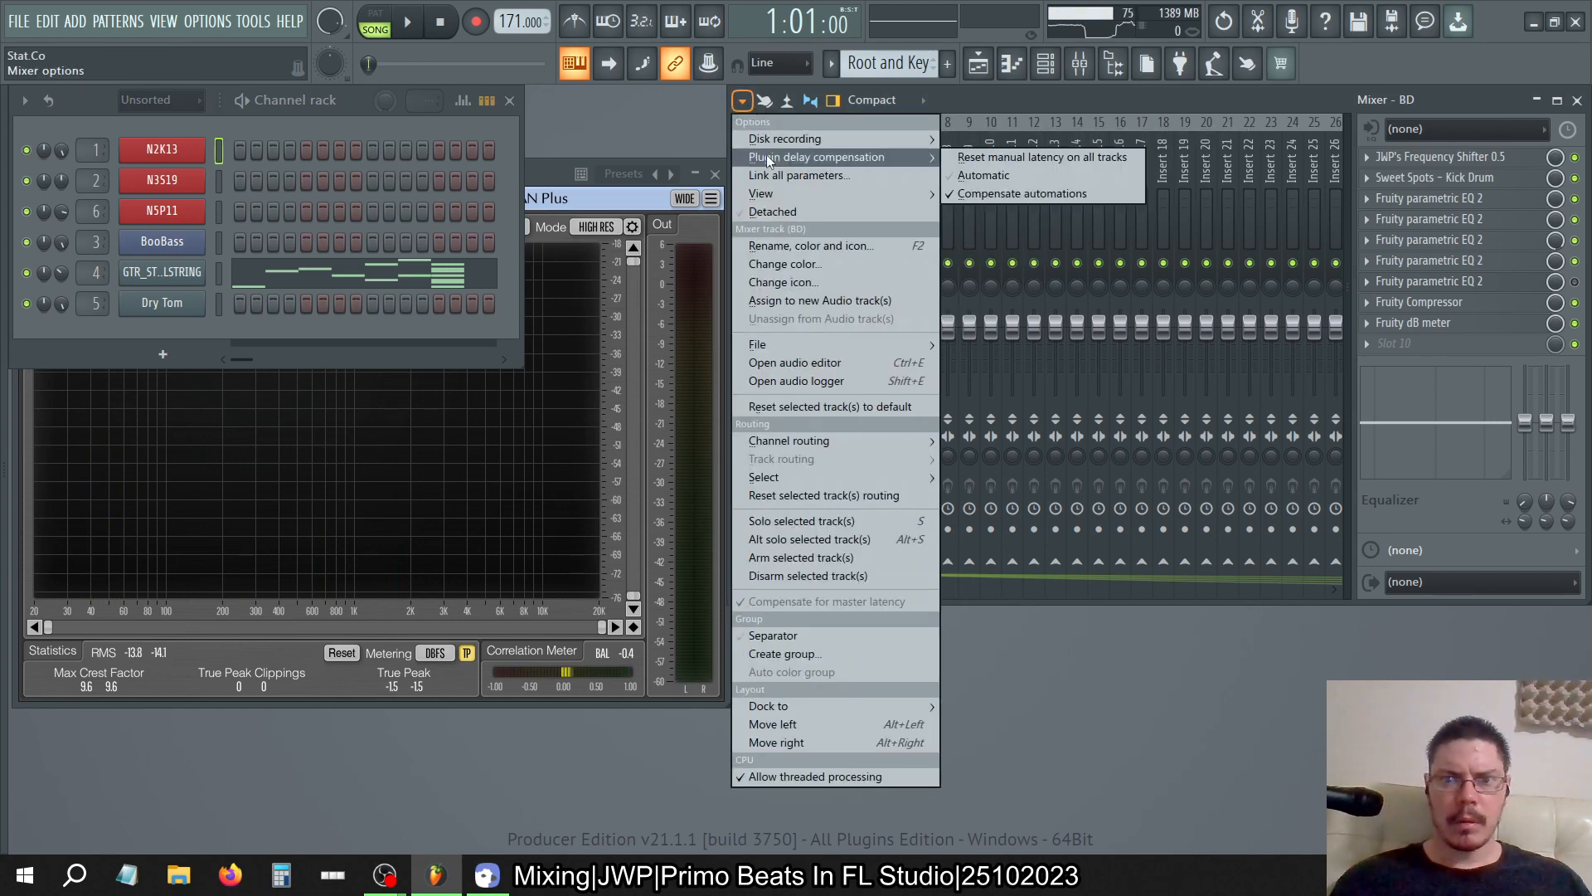
{"action": "left_click", "coordinate": [984, 179]}
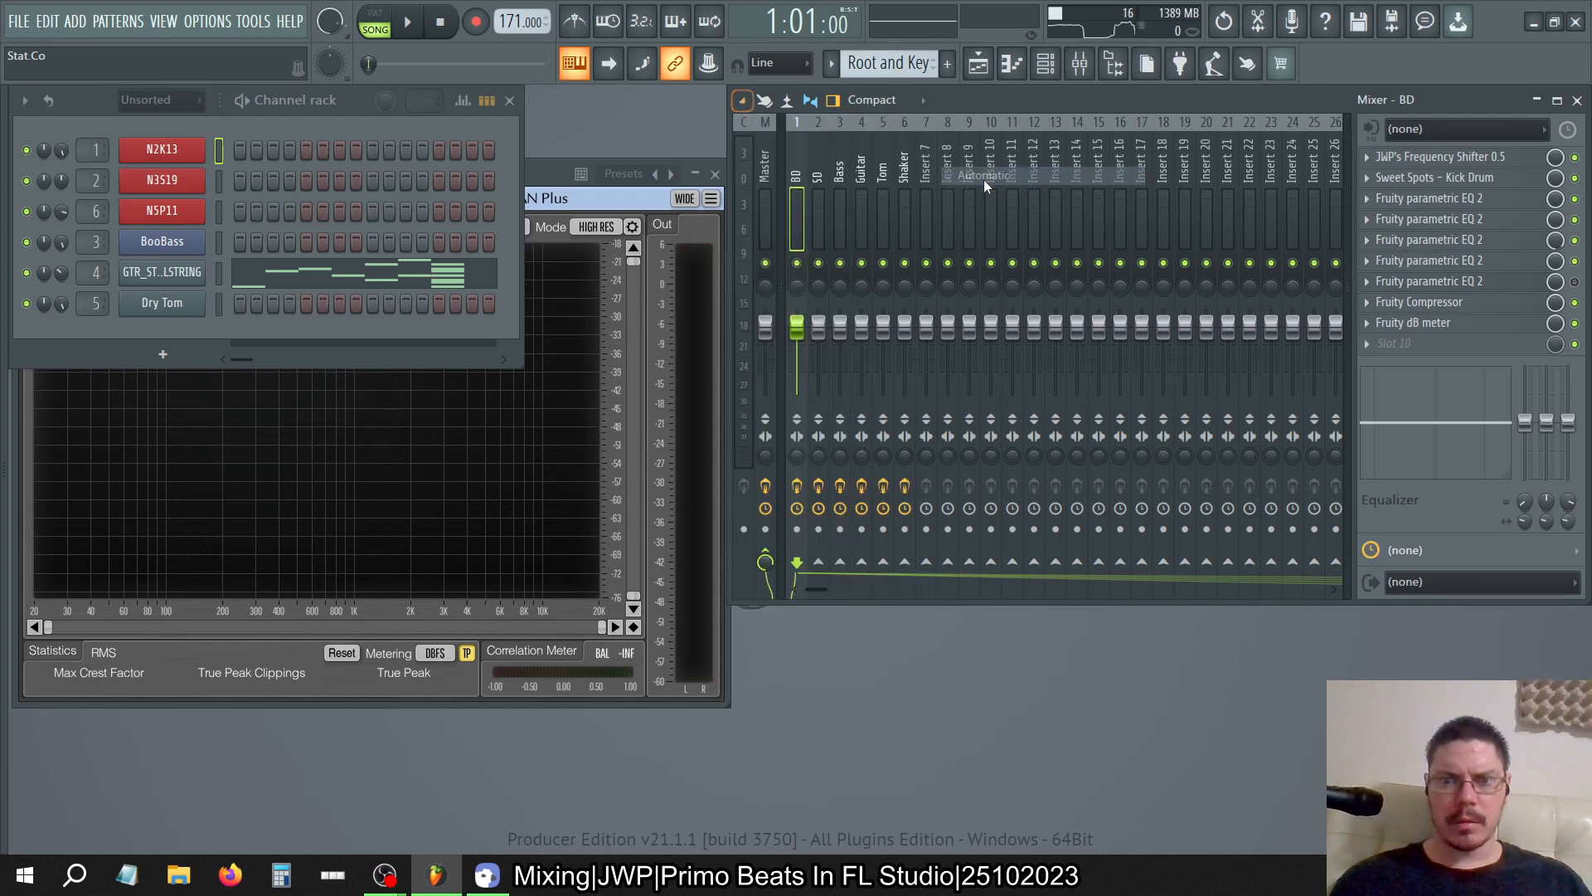
Play the song, check the latency in the BD frequency shifter's wrapper settings, and compare the mix with the shifter bypassed and enabled
{"action": "left_click", "coordinate": [412, 26]}
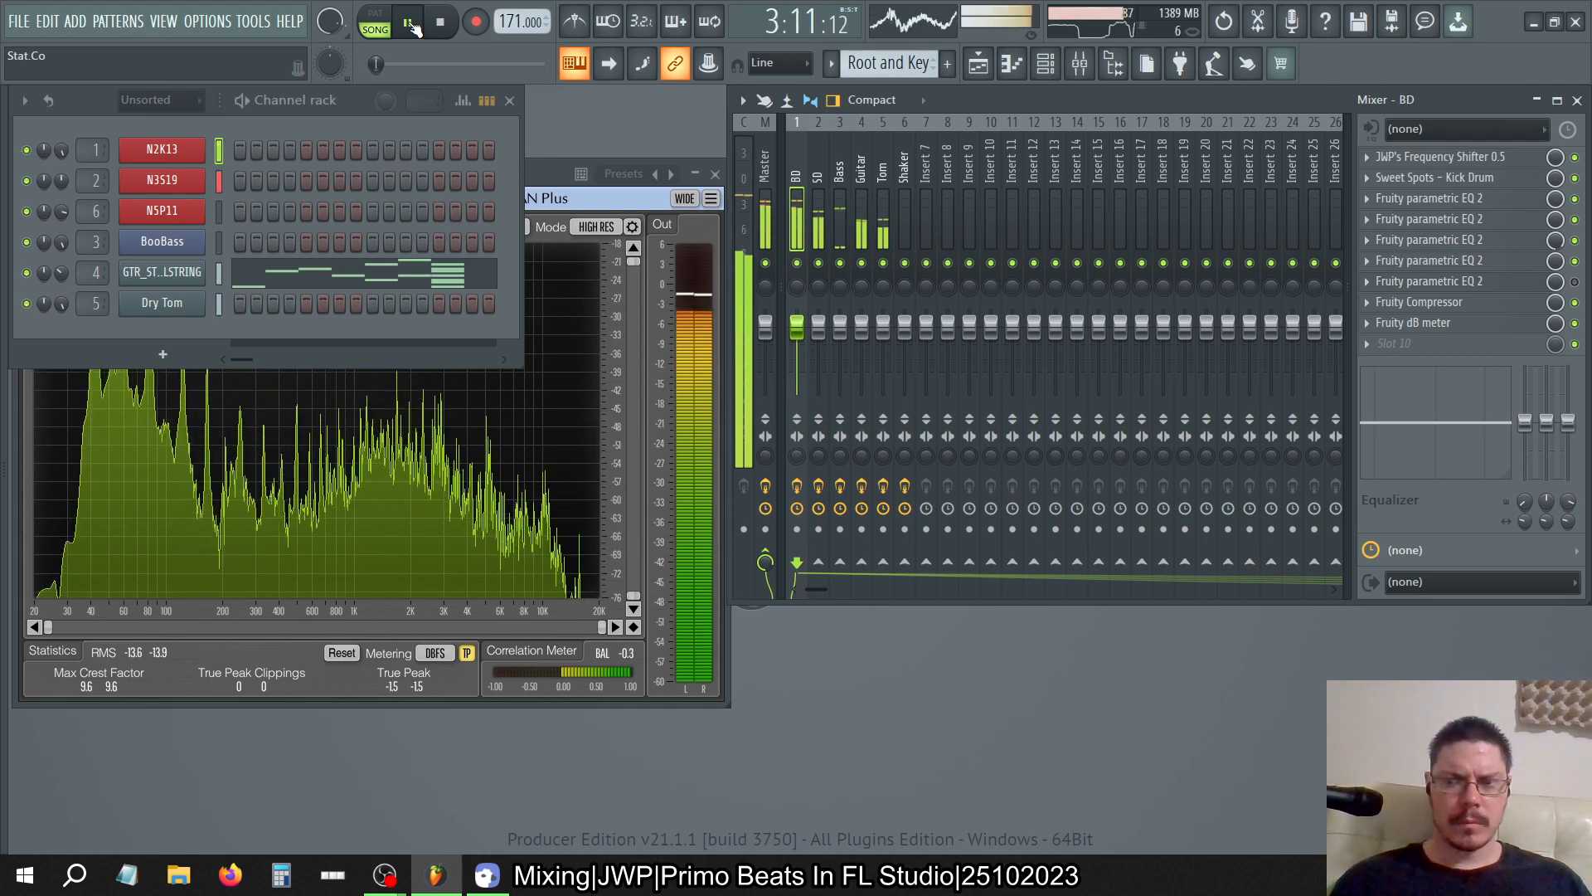
{"action": "left_click", "coordinate": [1471, 159]}
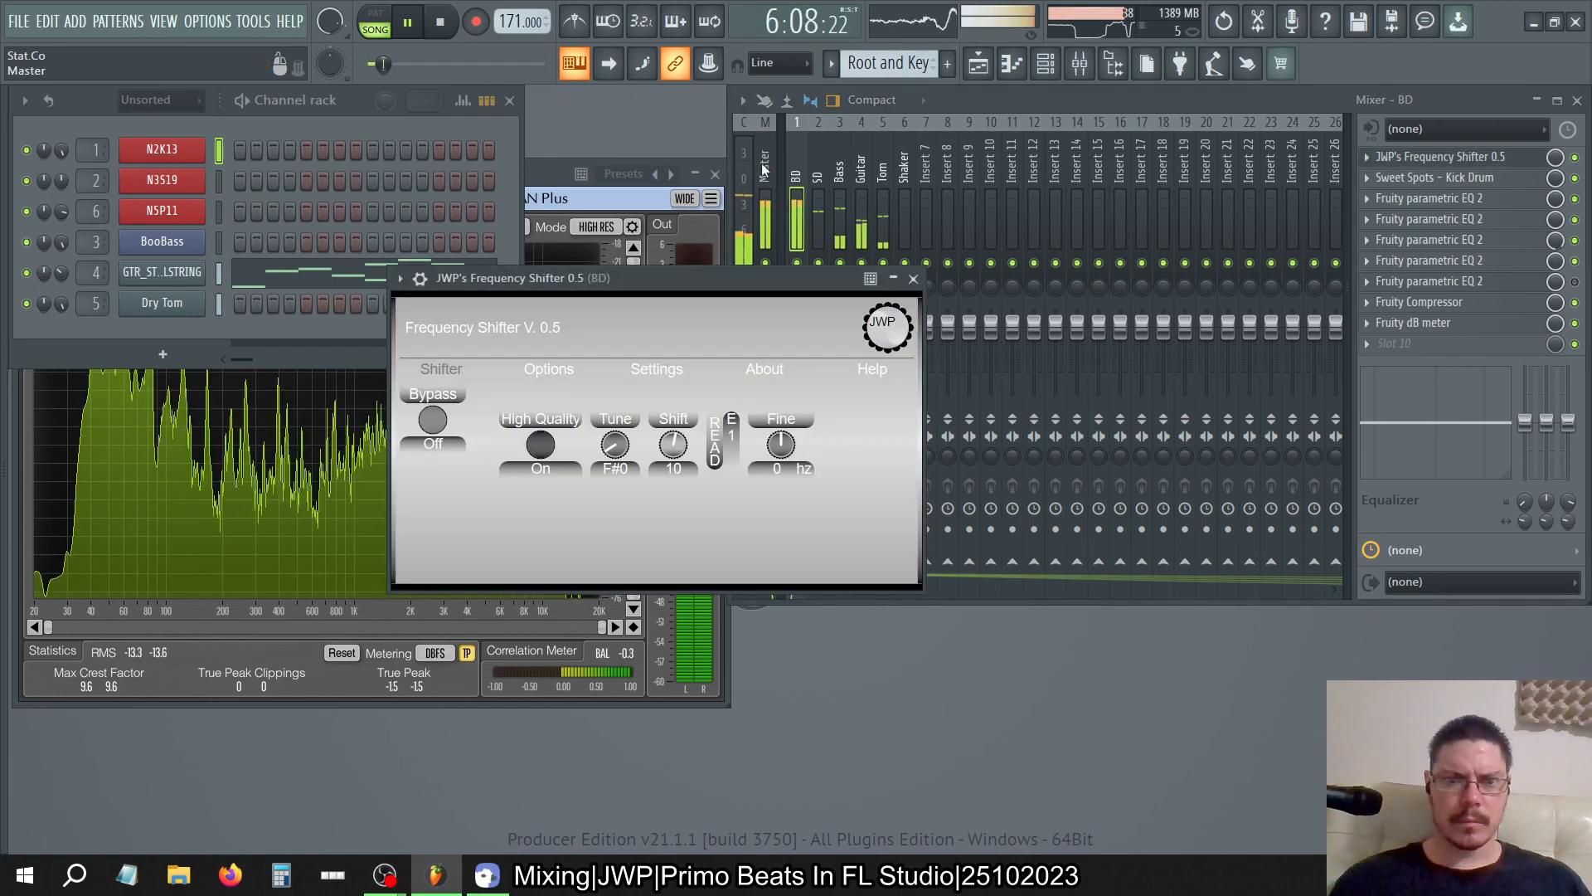
{"action": "left_click", "coordinate": [400, 277]}
{"action": "left_click", "coordinate": [458, 314]}
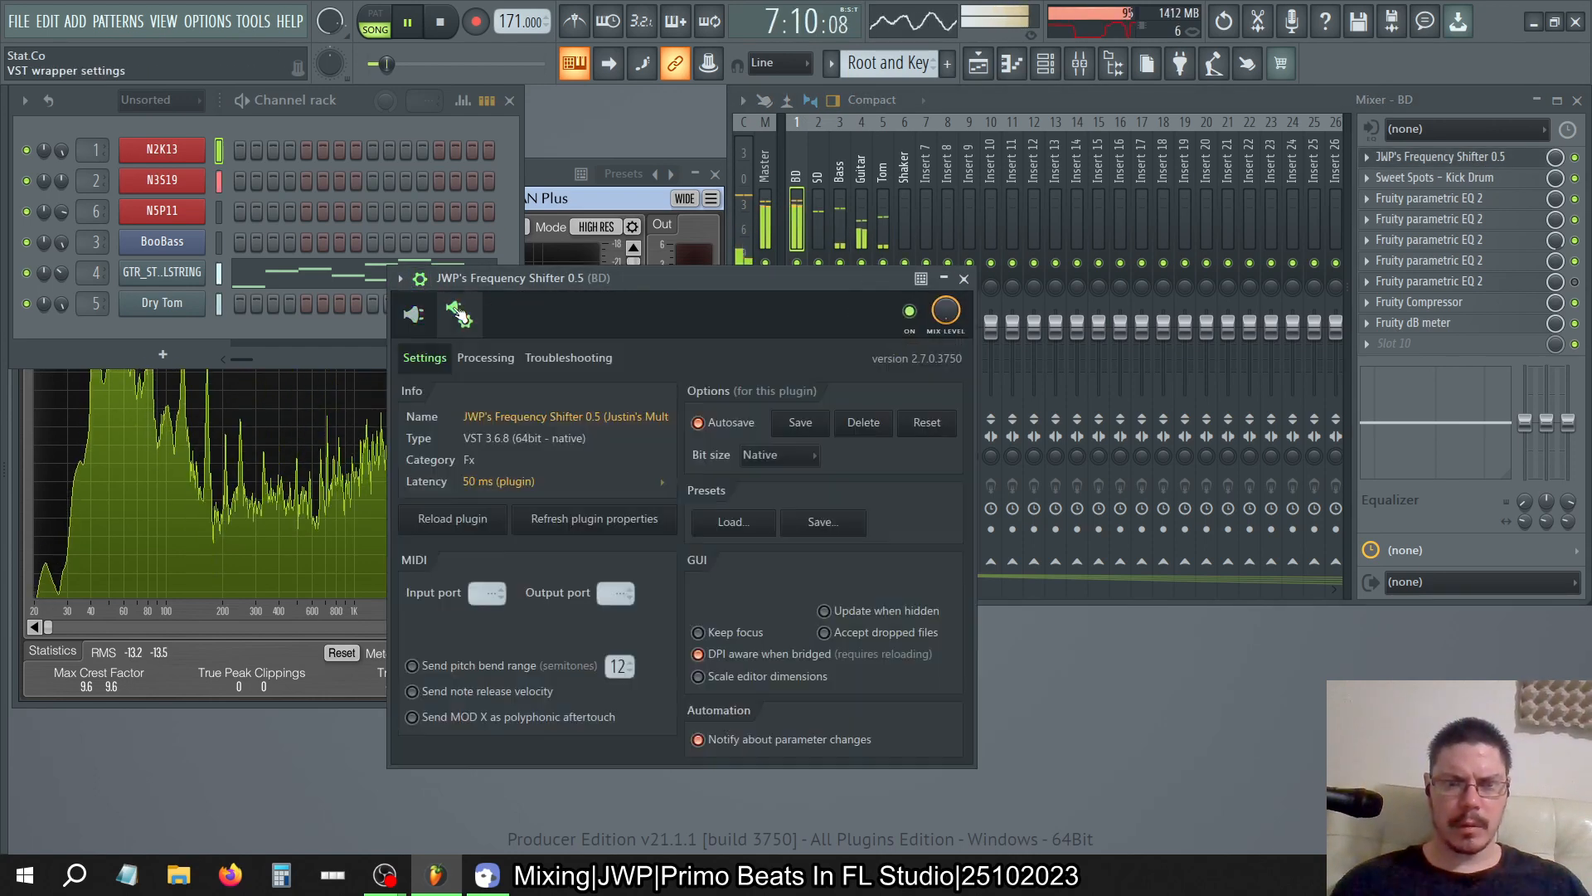
{"action": "left_click", "coordinate": [414, 318]}
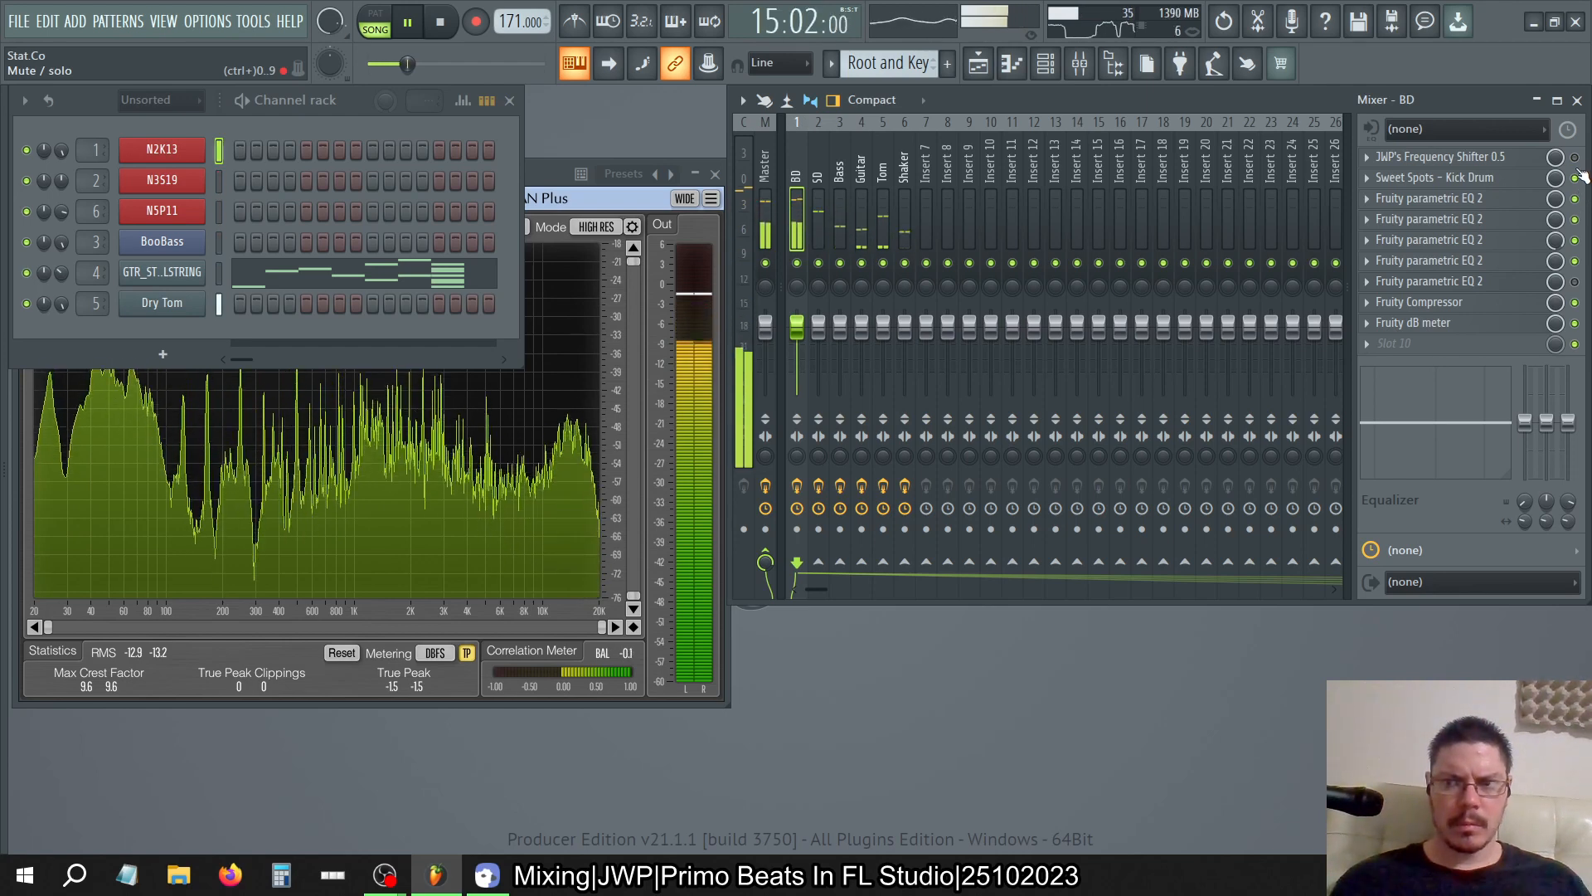
{"action": "left_click", "coordinate": [1576, 158]}
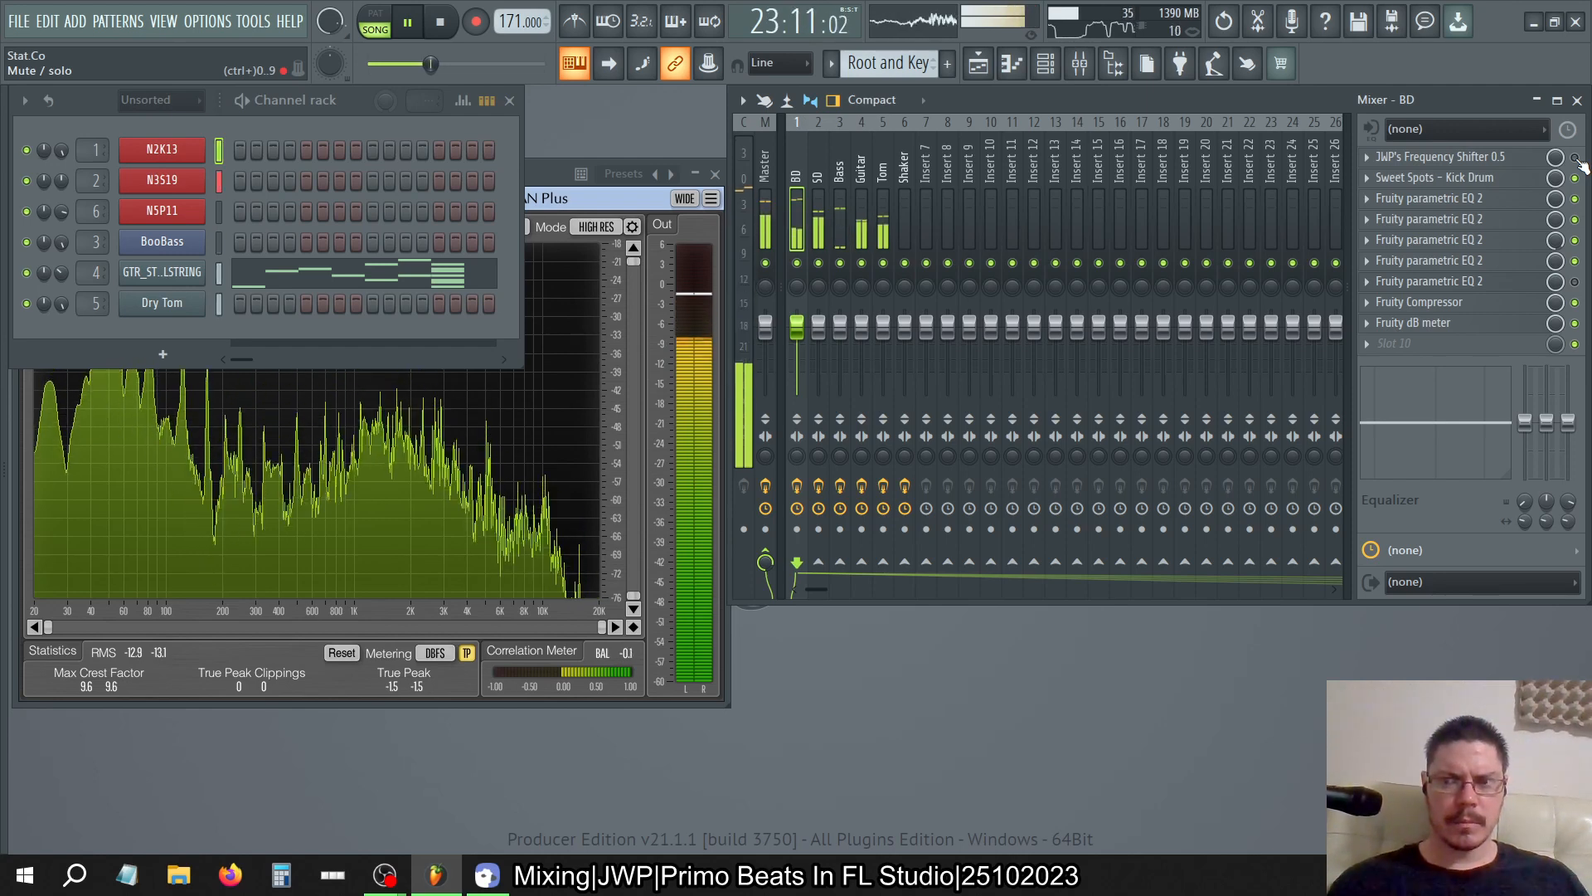
Turn off High Quality in JWP's Frequency Shifter 0.5 on the BD track and restart playback from the beginning
{"action": "left_click", "coordinate": [1505, 158]}
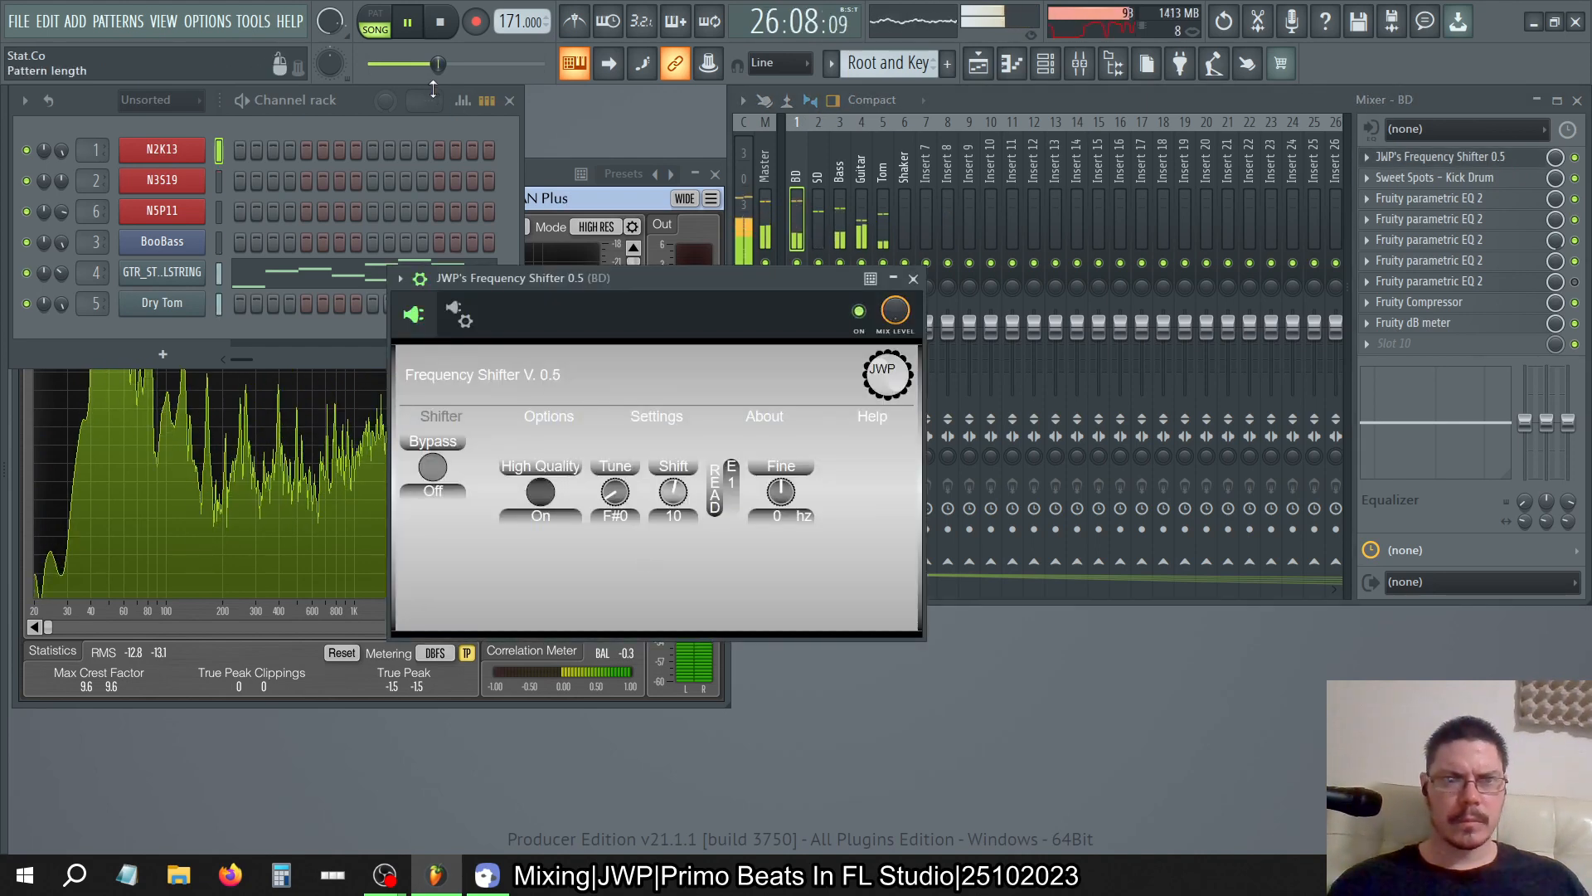
{"action": "left_click", "coordinate": [535, 496]}
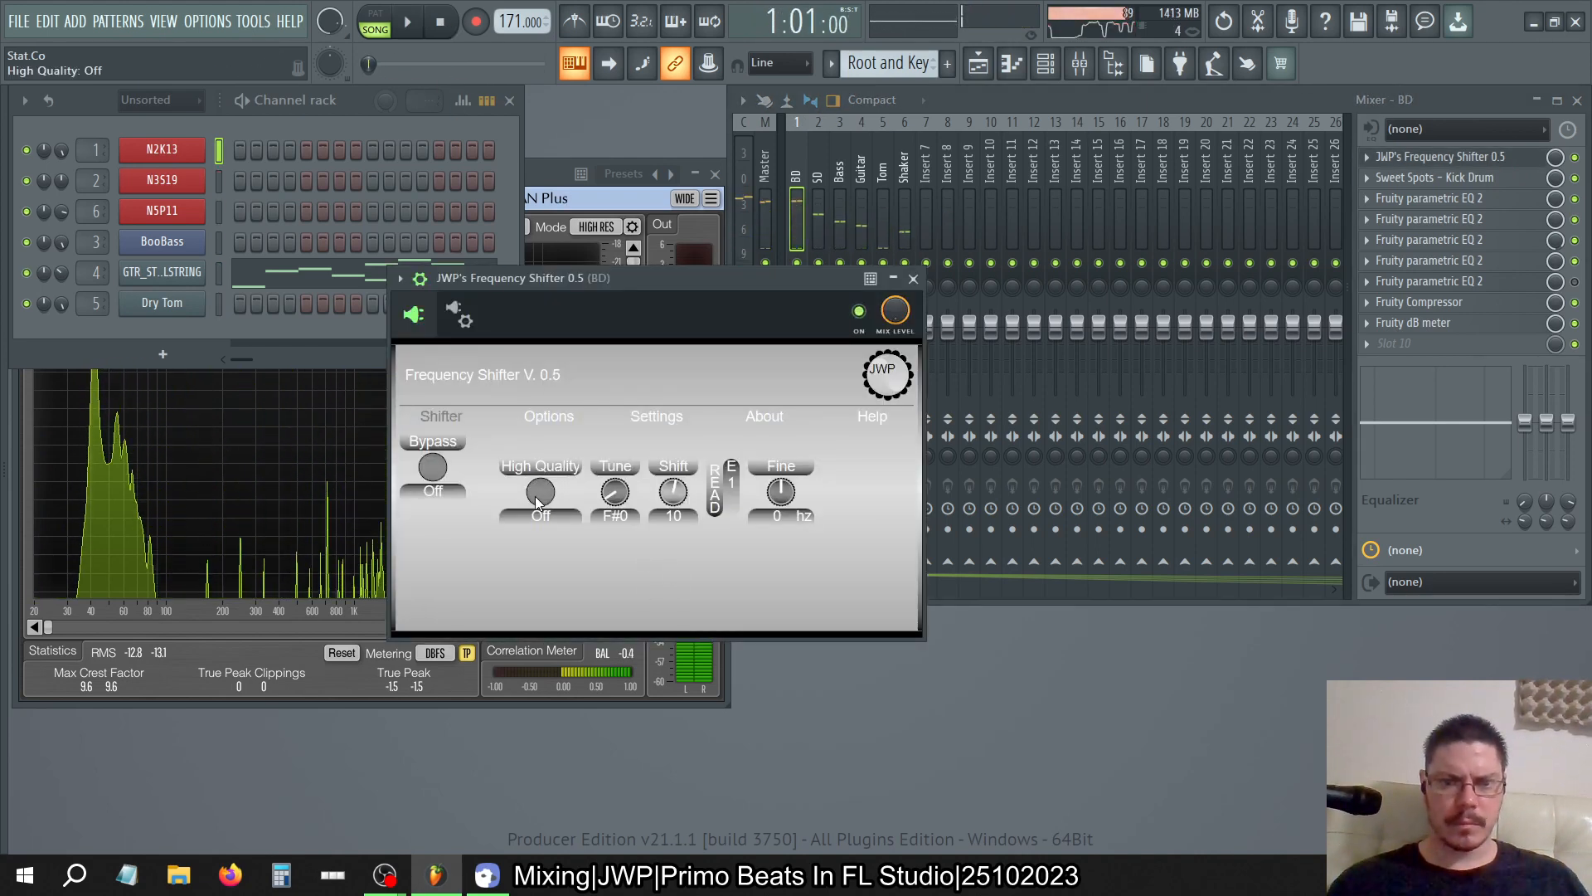
{"action": "left_click", "coordinate": [442, 19]}
{"action": "left_click", "coordinate": [404, 24]}
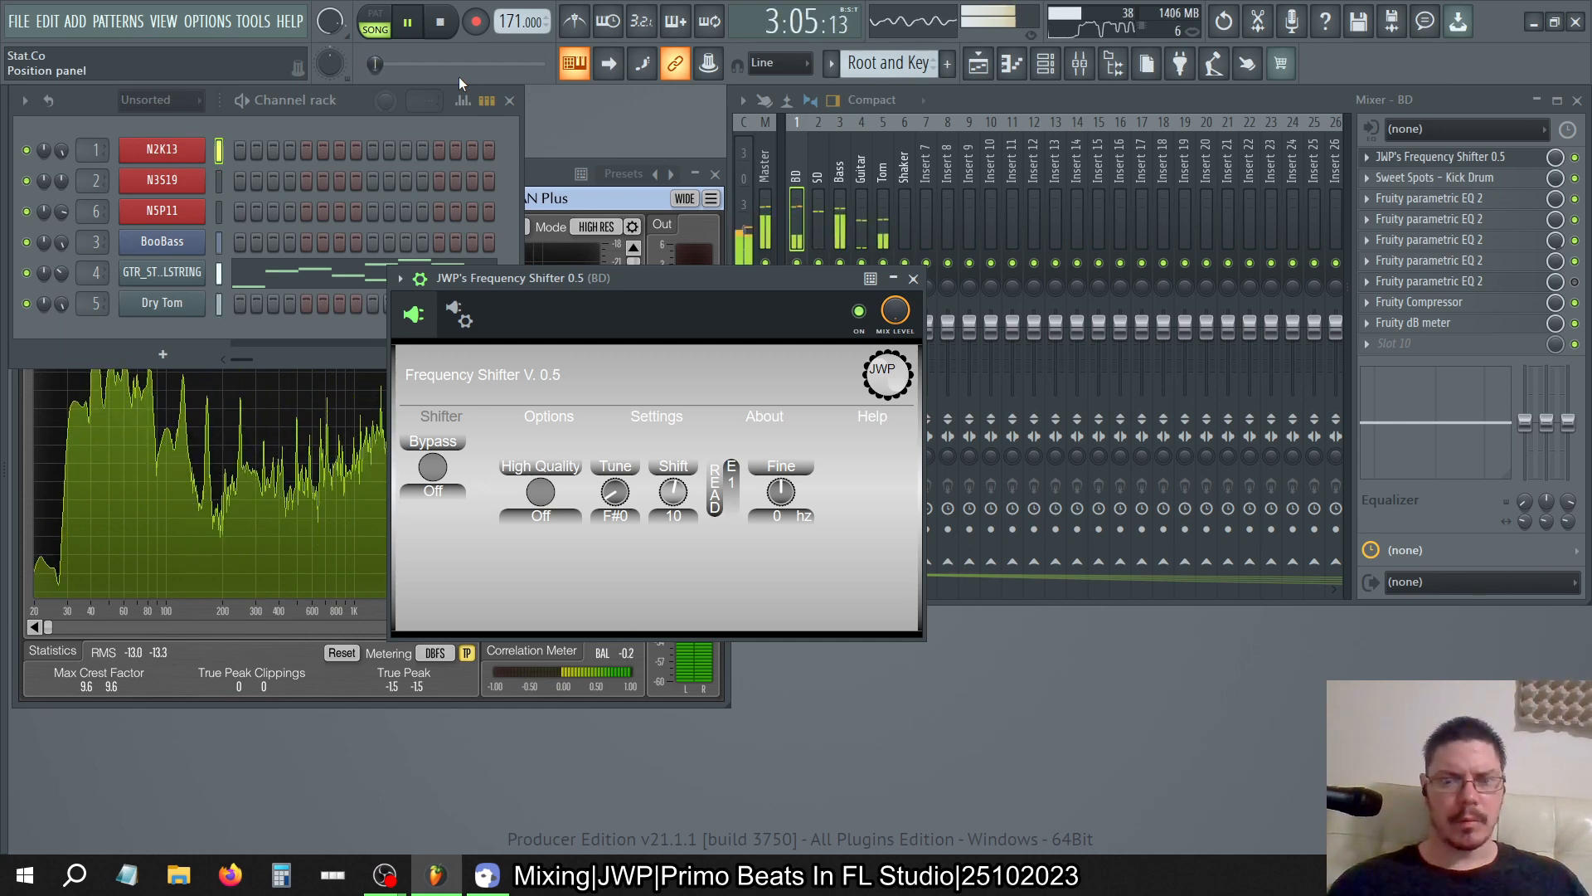
Stop the song and hide the wrapper settings of JWP's Frequency Shifter 0.5 on the BD track
{"action": "key", "text": "space"}
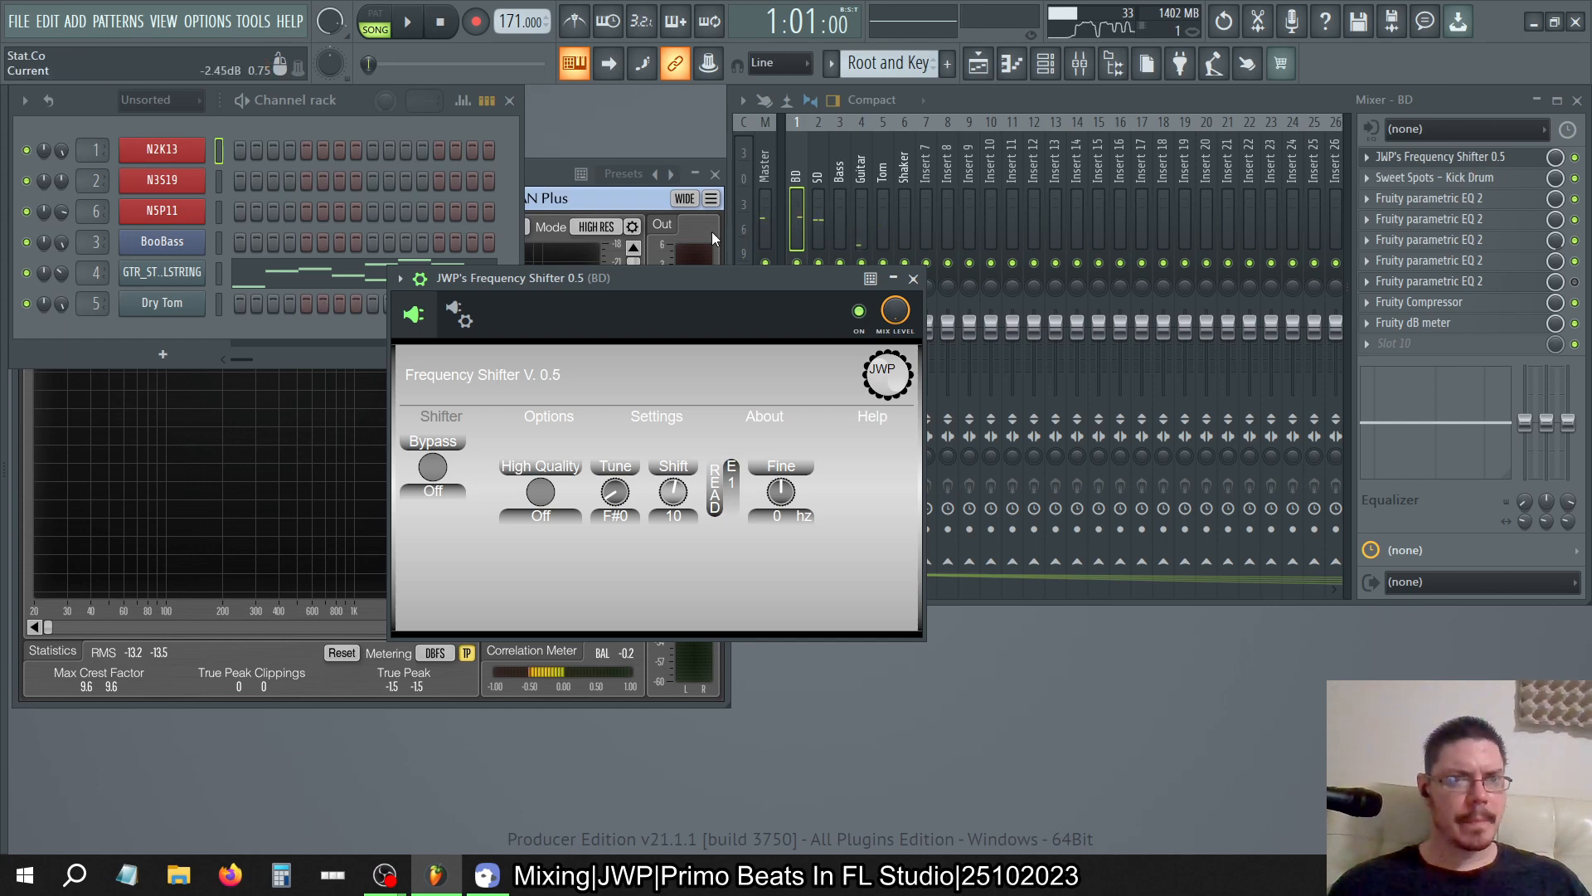
{"action": "left_click", "coordinate": [461, 318]}
{"action": "left_click", "coordinate": [423, 315]}
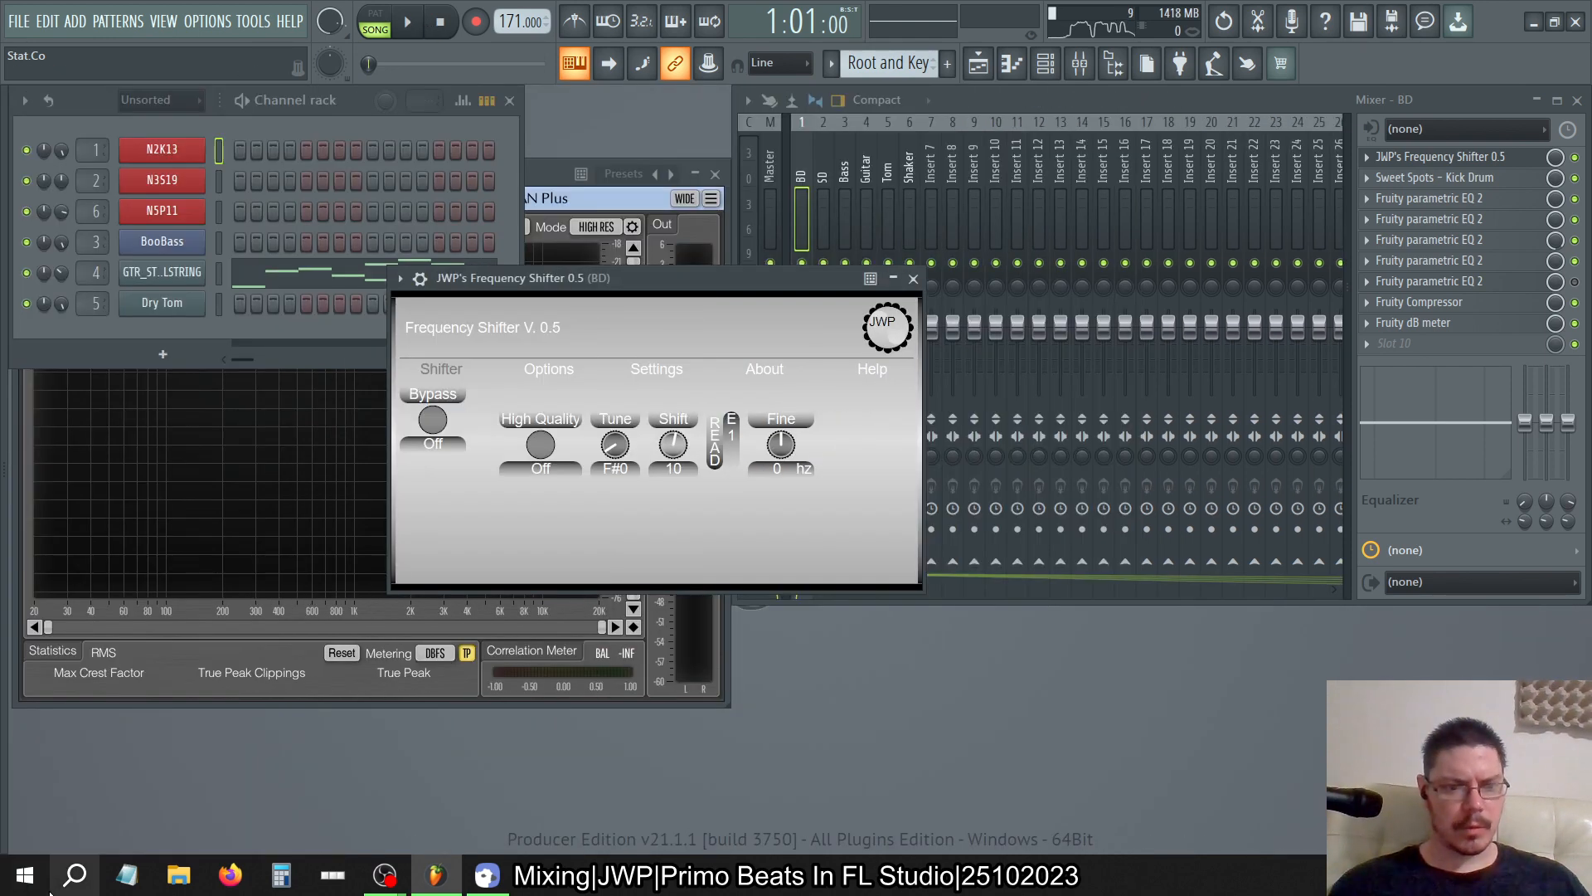
Launch SynthEdit 1.4 64-bit and open the recent project JWP's Frequency Shifter5_15.se1
{"action": "left_click", "coordinate": [25, 875]}
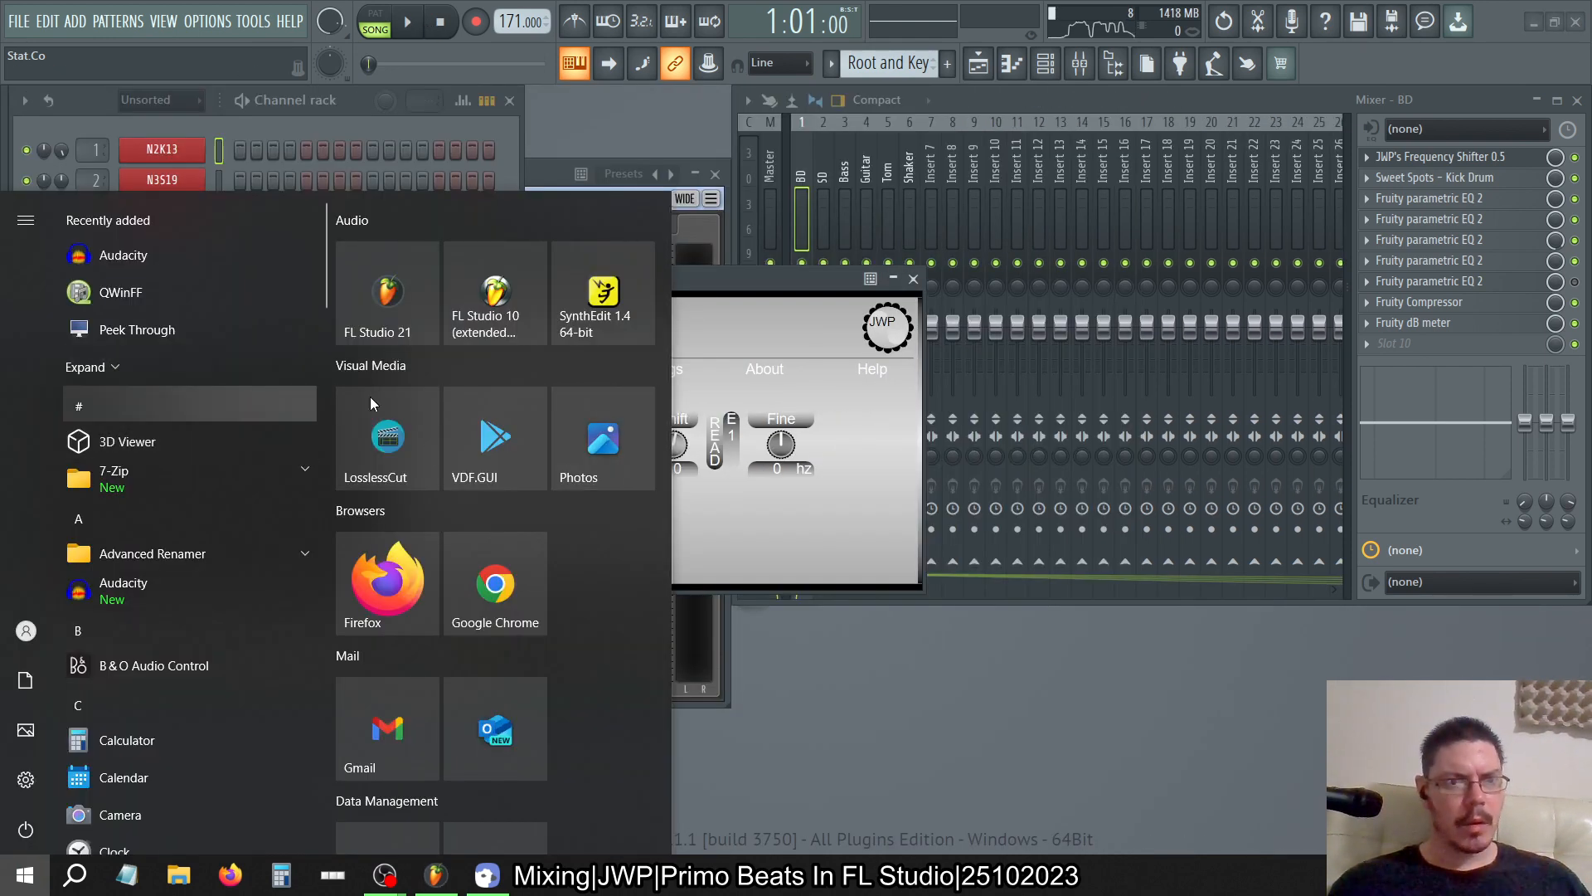
{"action": "scroll", "coordinate": [449, 398], "scroll_direction": "down", "scroll_amount": 5}
{"action": "scroll", "coordinate": [450, 396], "scroll_direction": "up", "scroll_amount": 5}
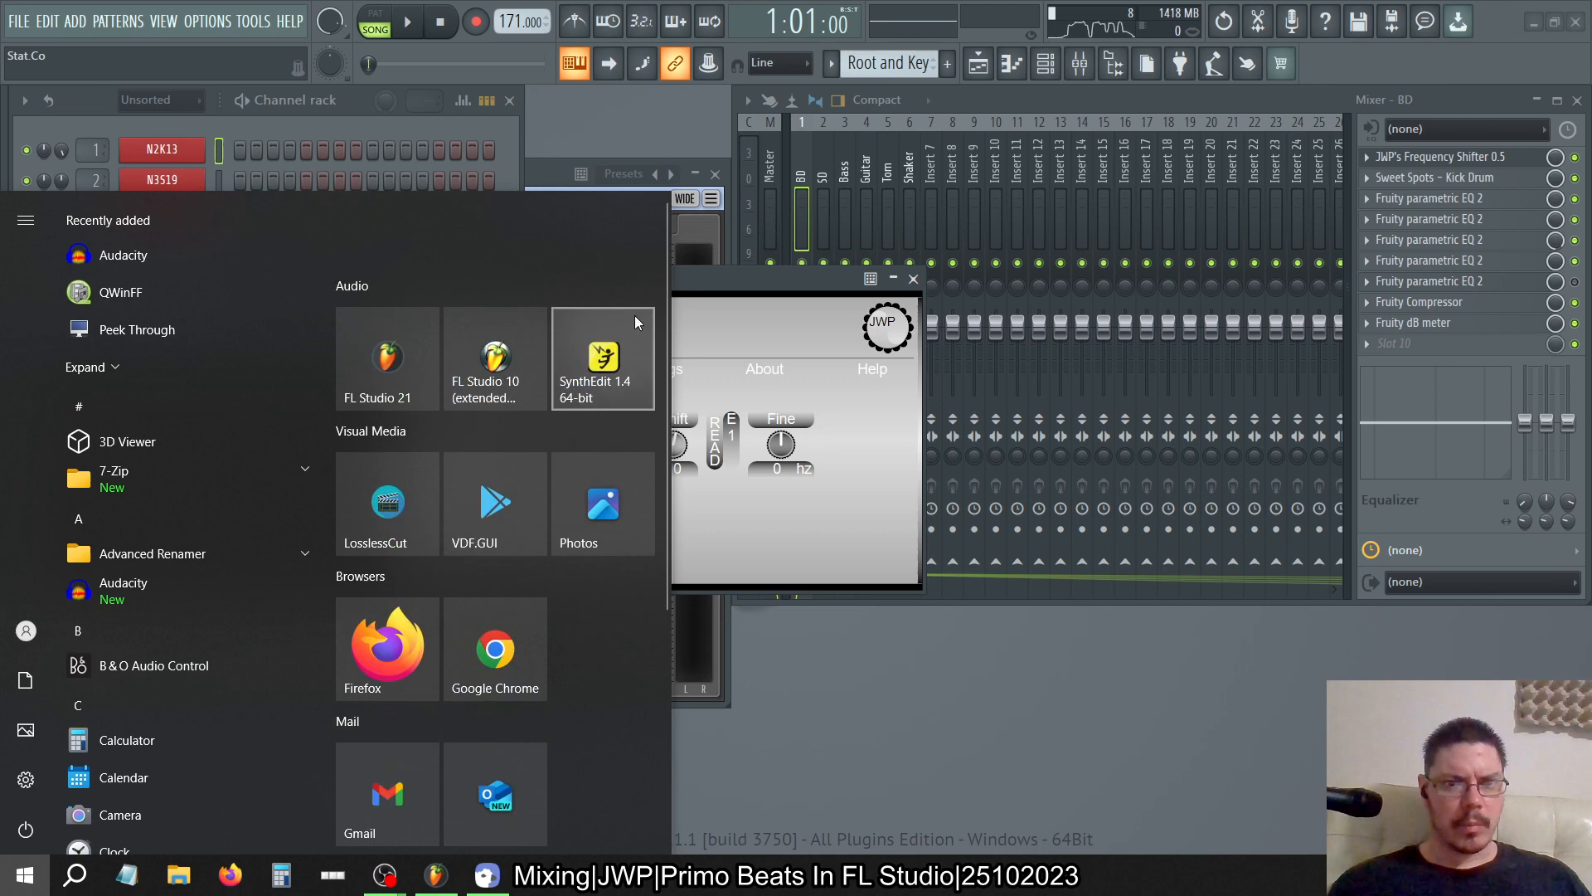
{"action": "right_click", "coordinate": [607, 365]}
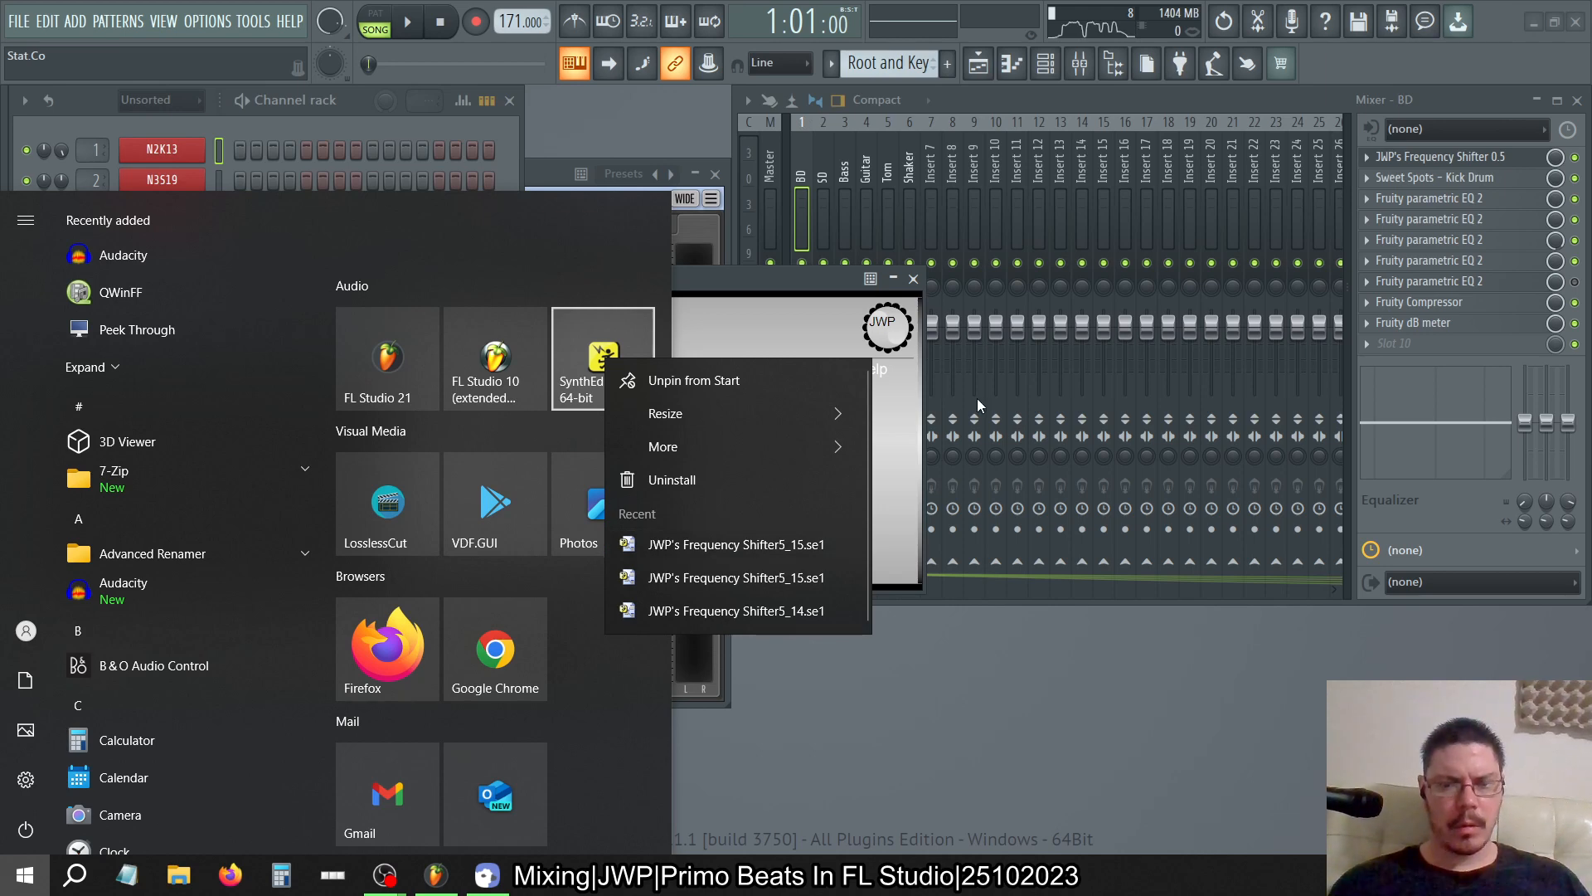
{"action": "left_click", "coordinate": [567, 335]}
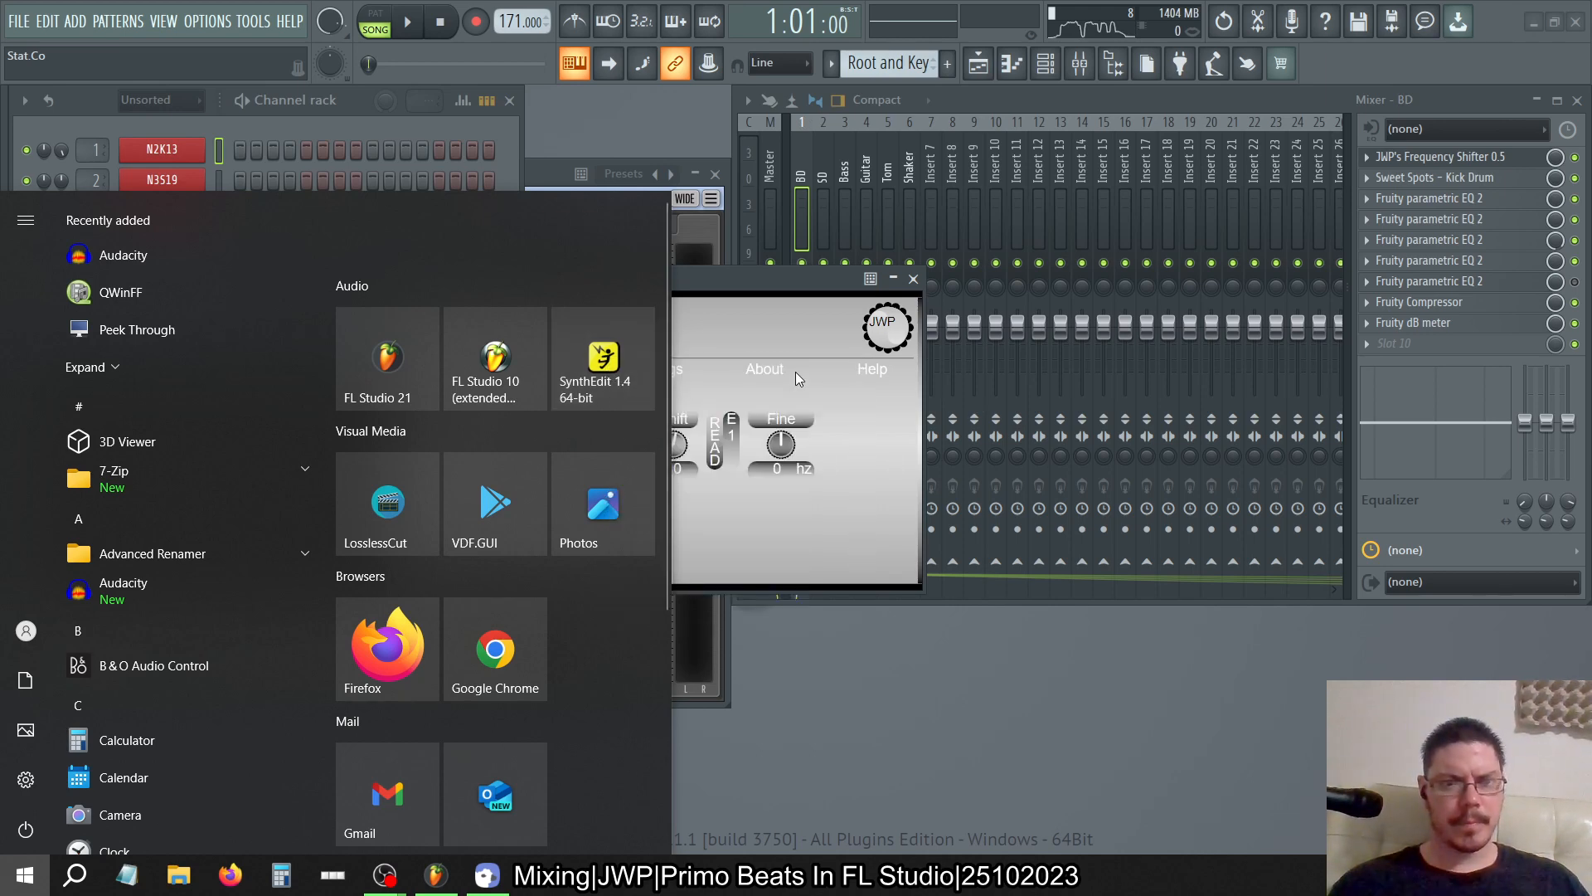
{"action": "left_click", "coordinate": [618, 337]}
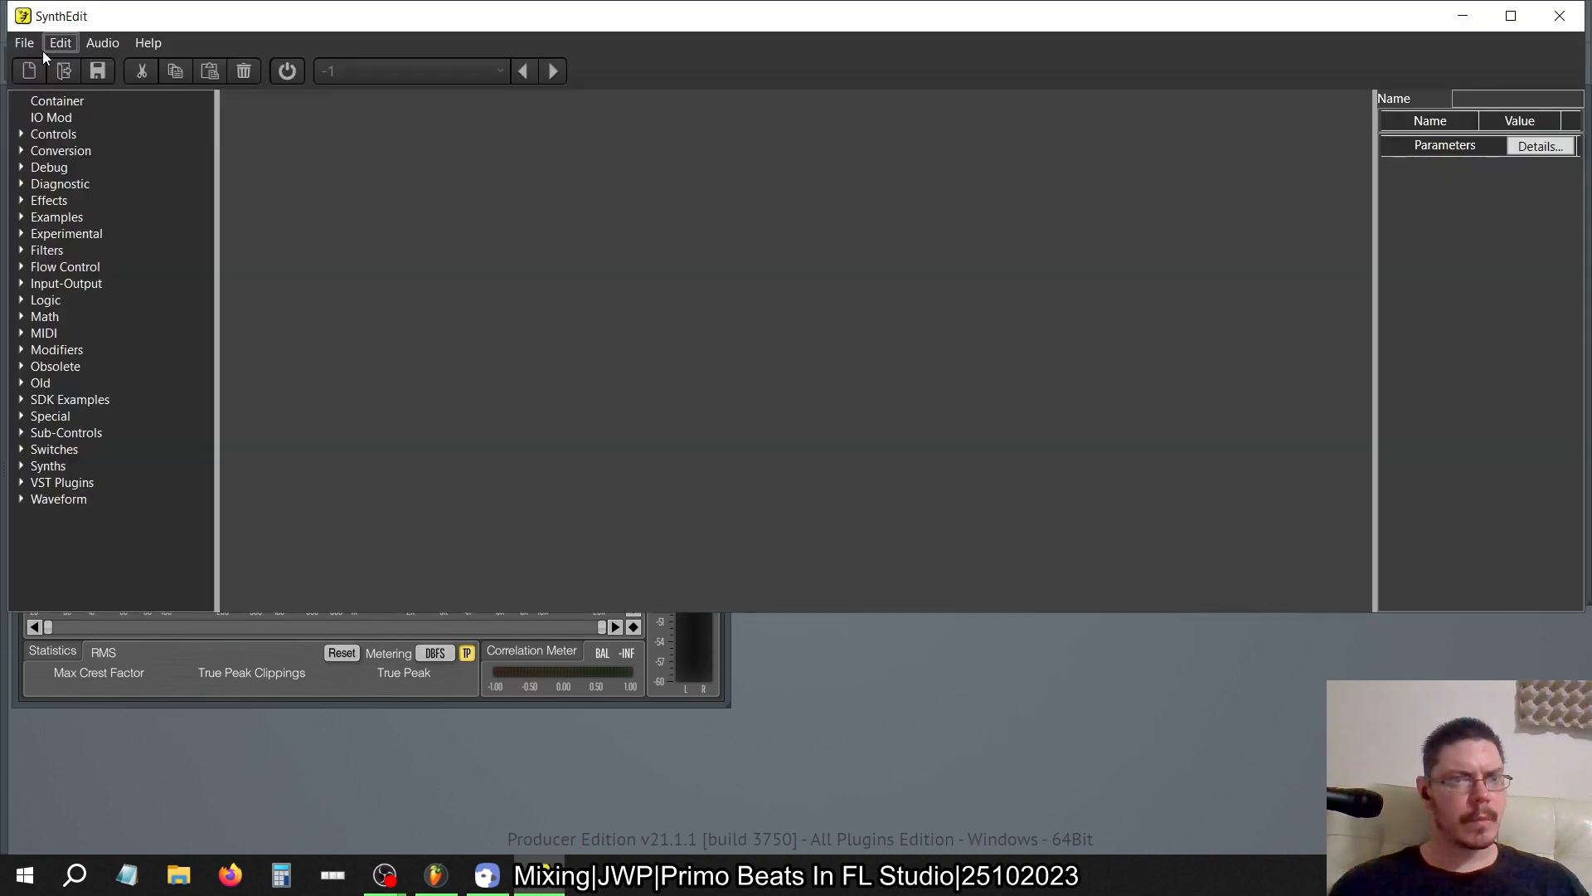
{"action": "left_click", "coordinate": [25, 43]}
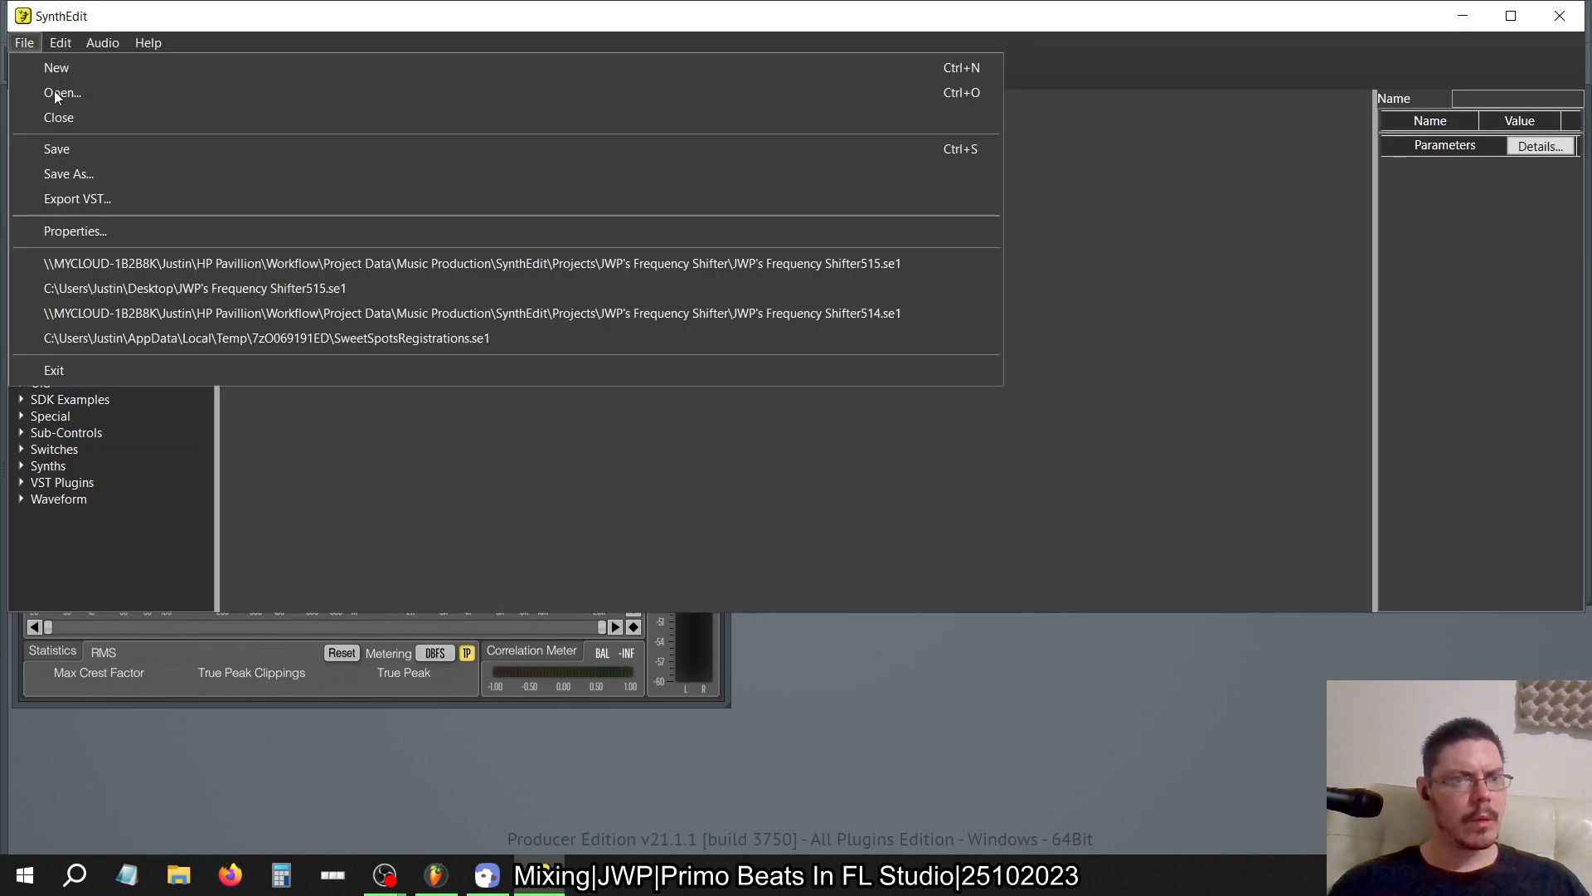
{"action": "left_click", "coordinate": [91, 263]}
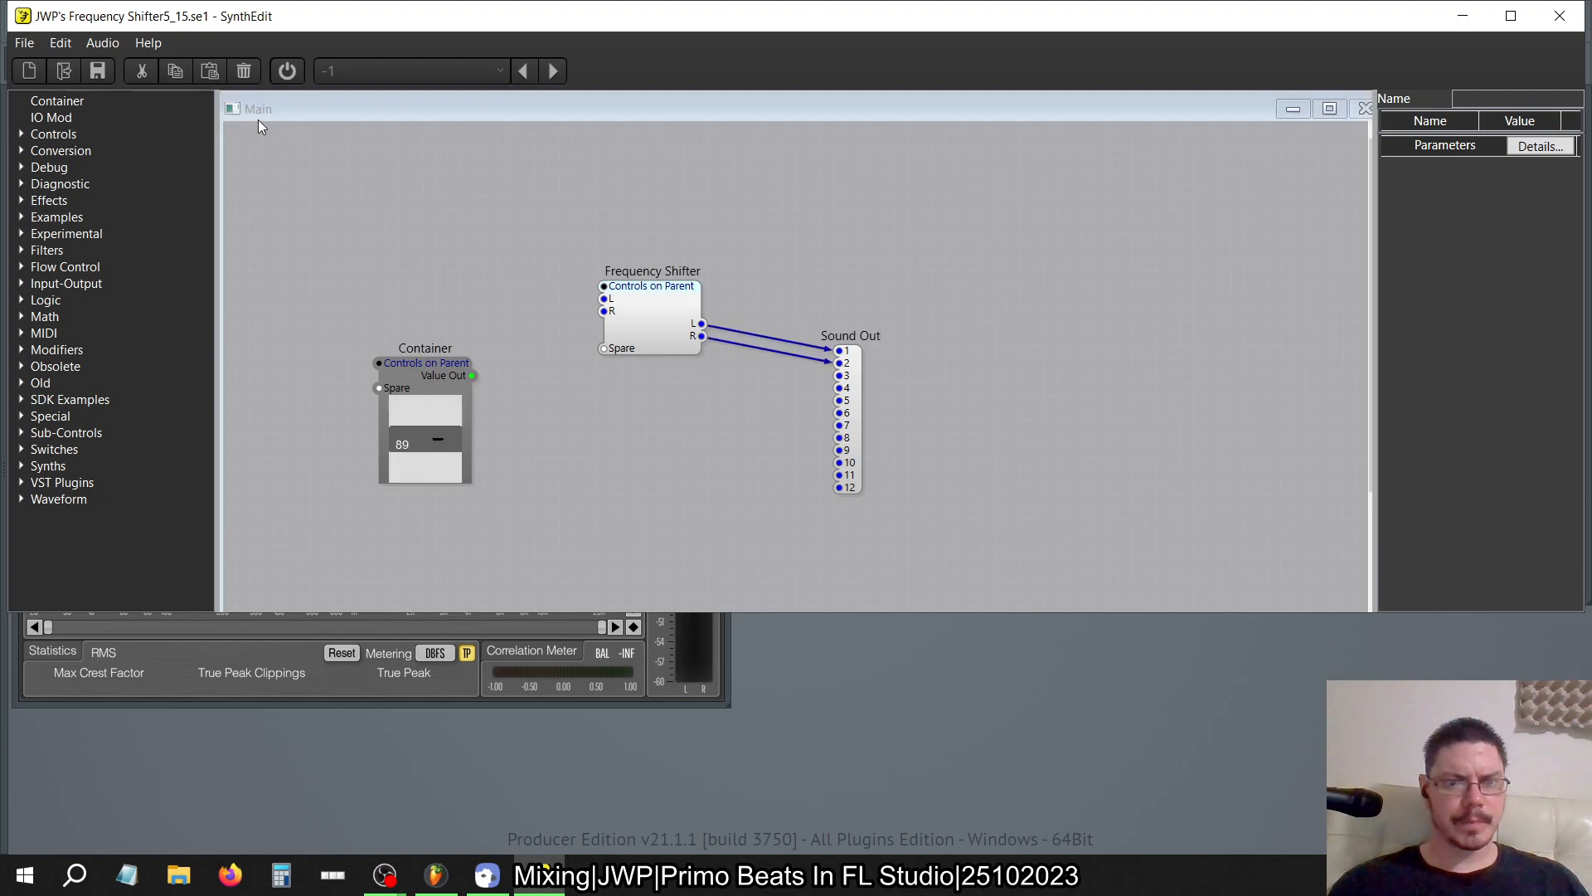
Switch back to FL Studio, save the song project, and close the program
{"action": "left_click", "coordinate": [24, 42]}
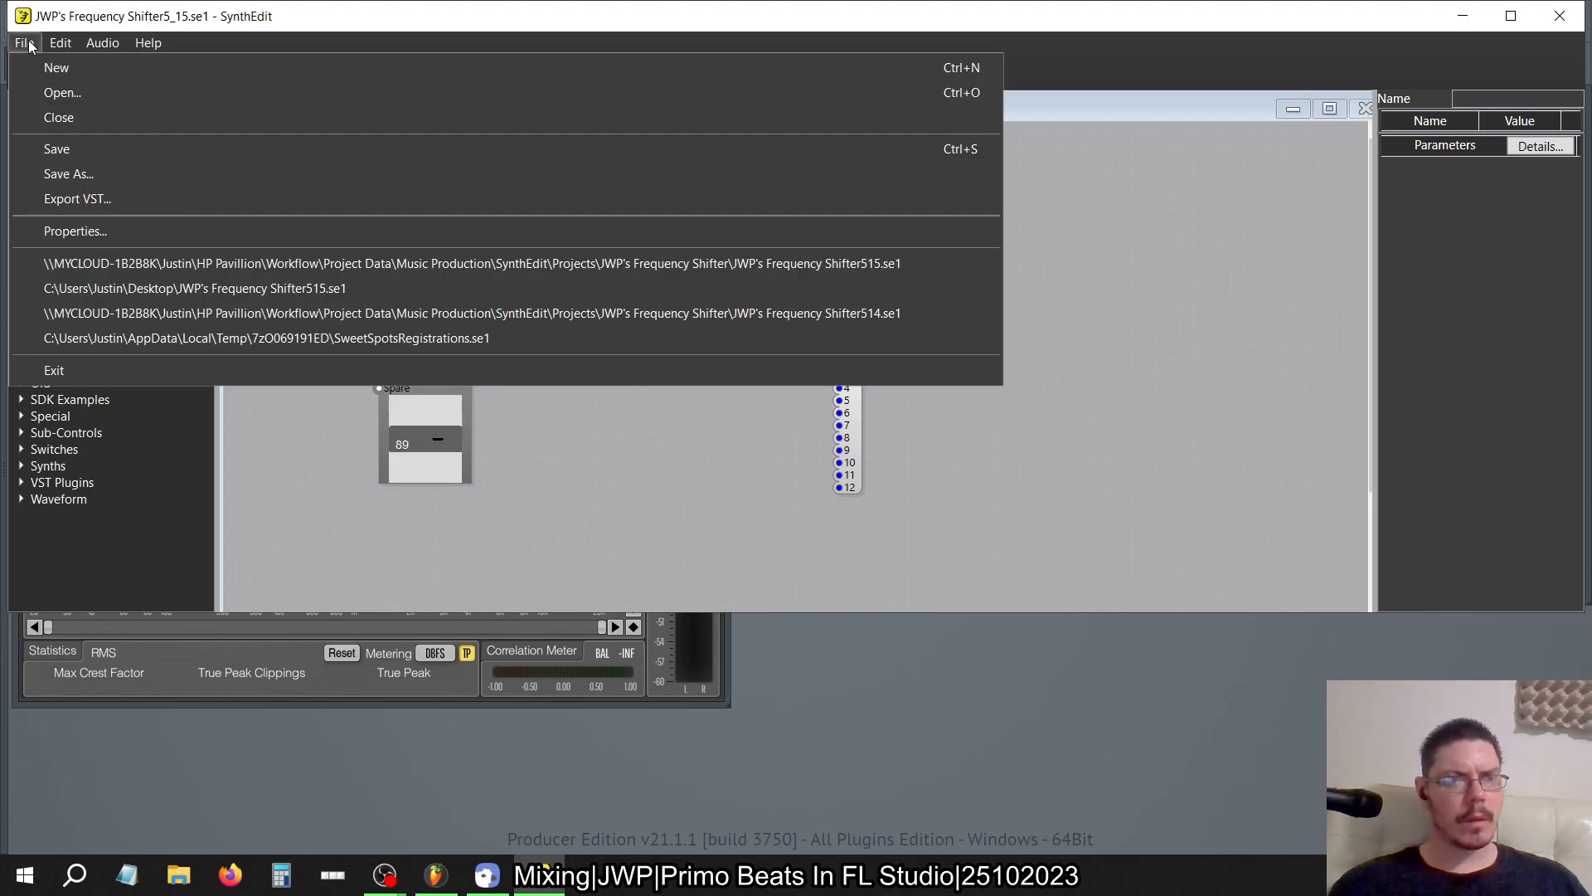
{"action": "left_click", "coordinate": [345, 678]}
{"action": "left_click", "coordinate": [31, 25]}
{"action": "left_click", "coordinate": [47, 111]}
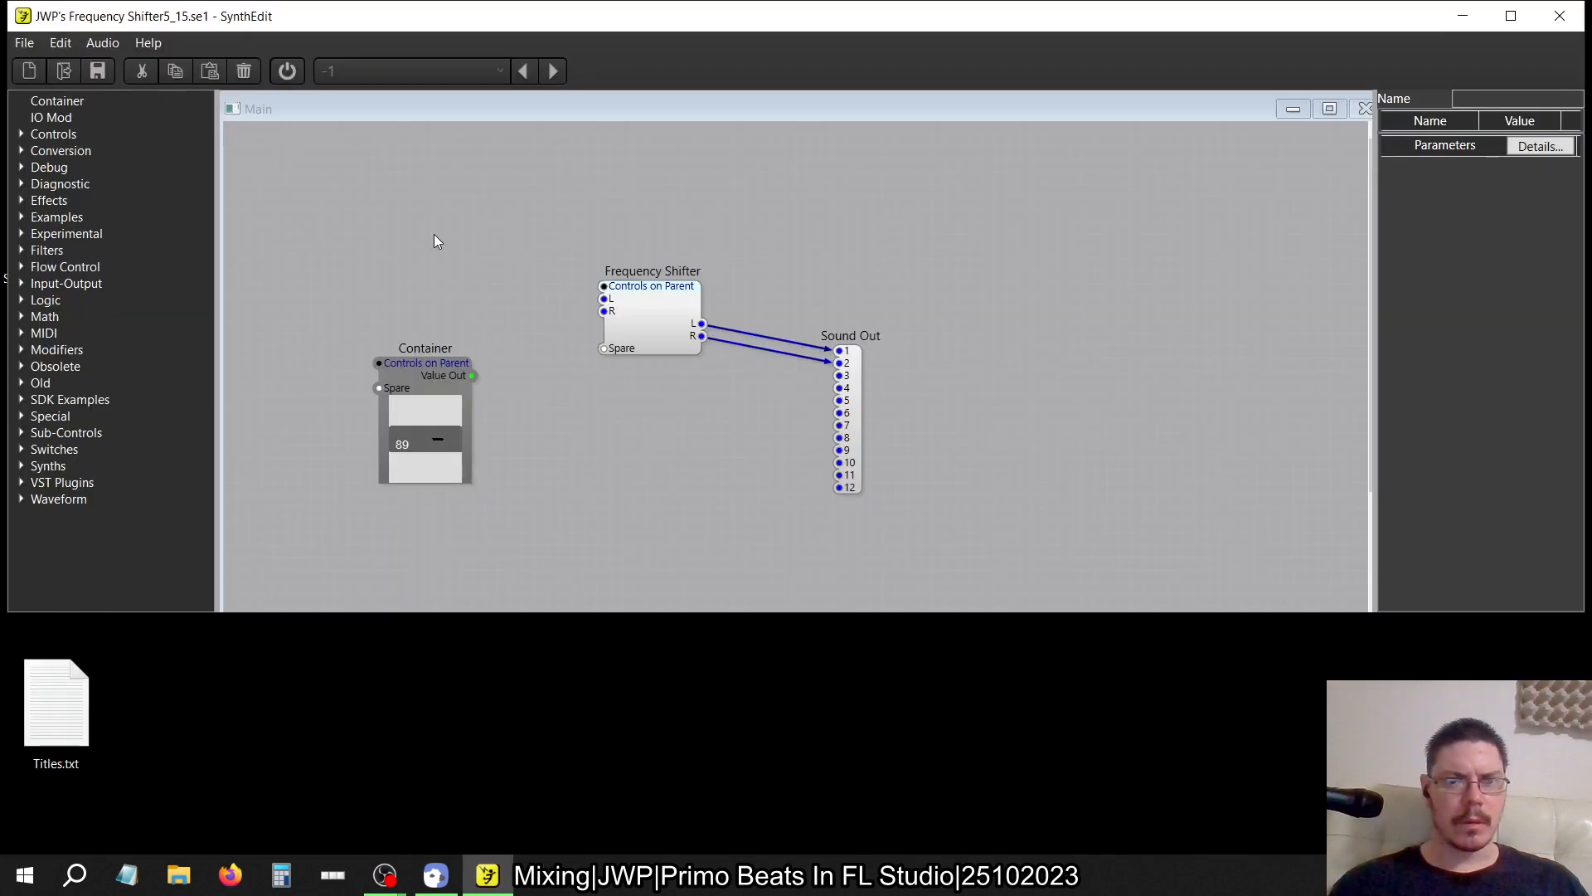
Export the frequency shifter from SynthEdit as a VST3 plugin with Full latency compensation, saving the file first, and cancel the problem report
{"action": "left_click", "coordinate": [24, 43]}
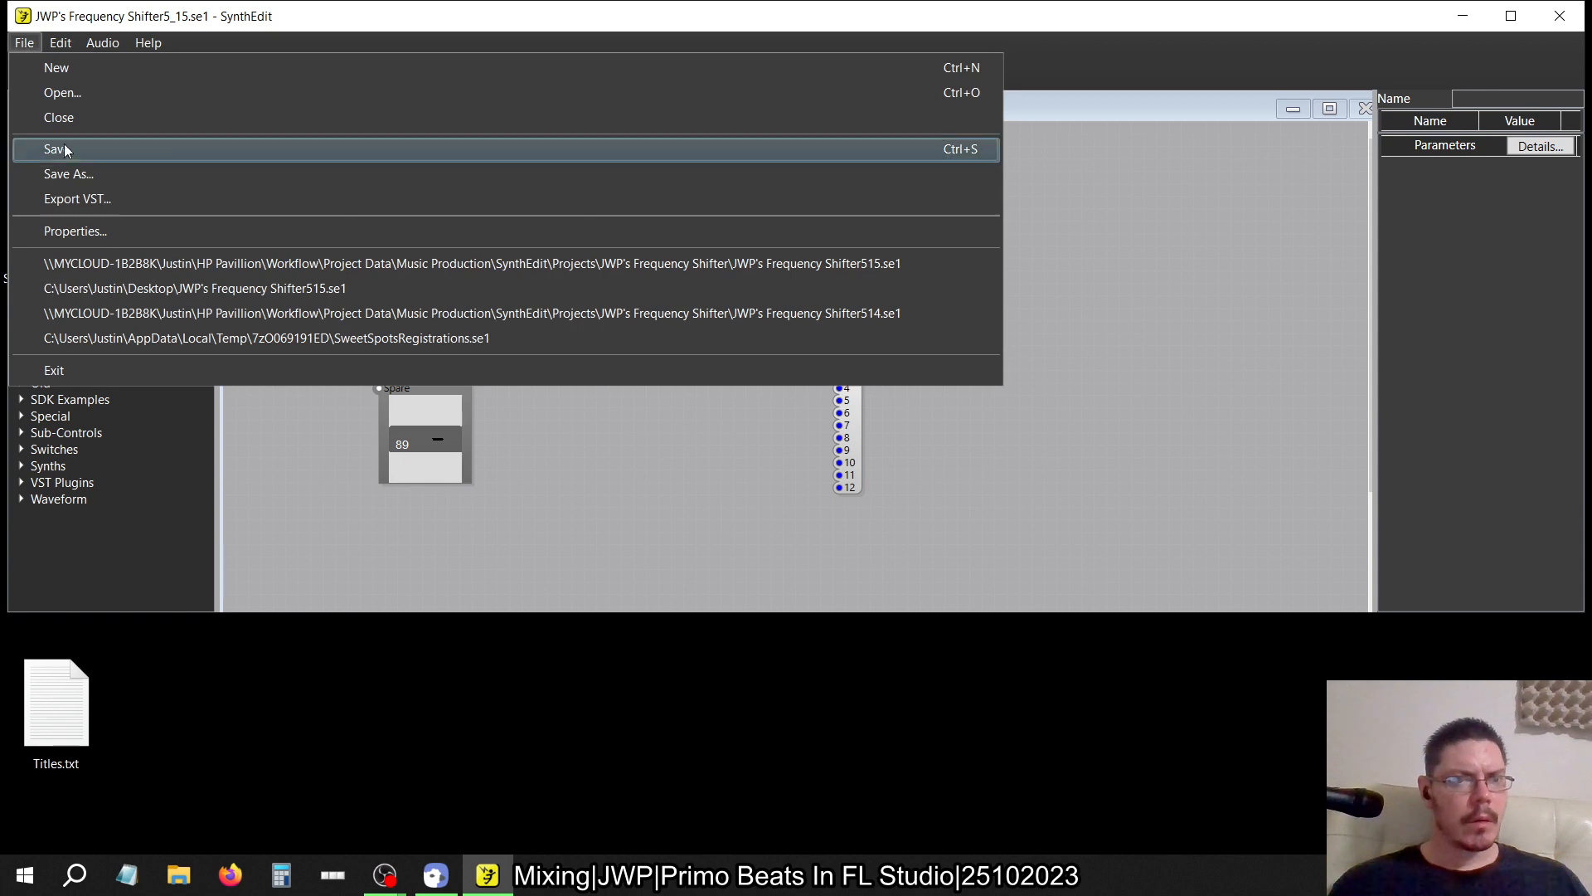
{"action": "left_click", "coordinate": [70, 199]}
{"action": "left_click", "coordinate": [859, 286]}
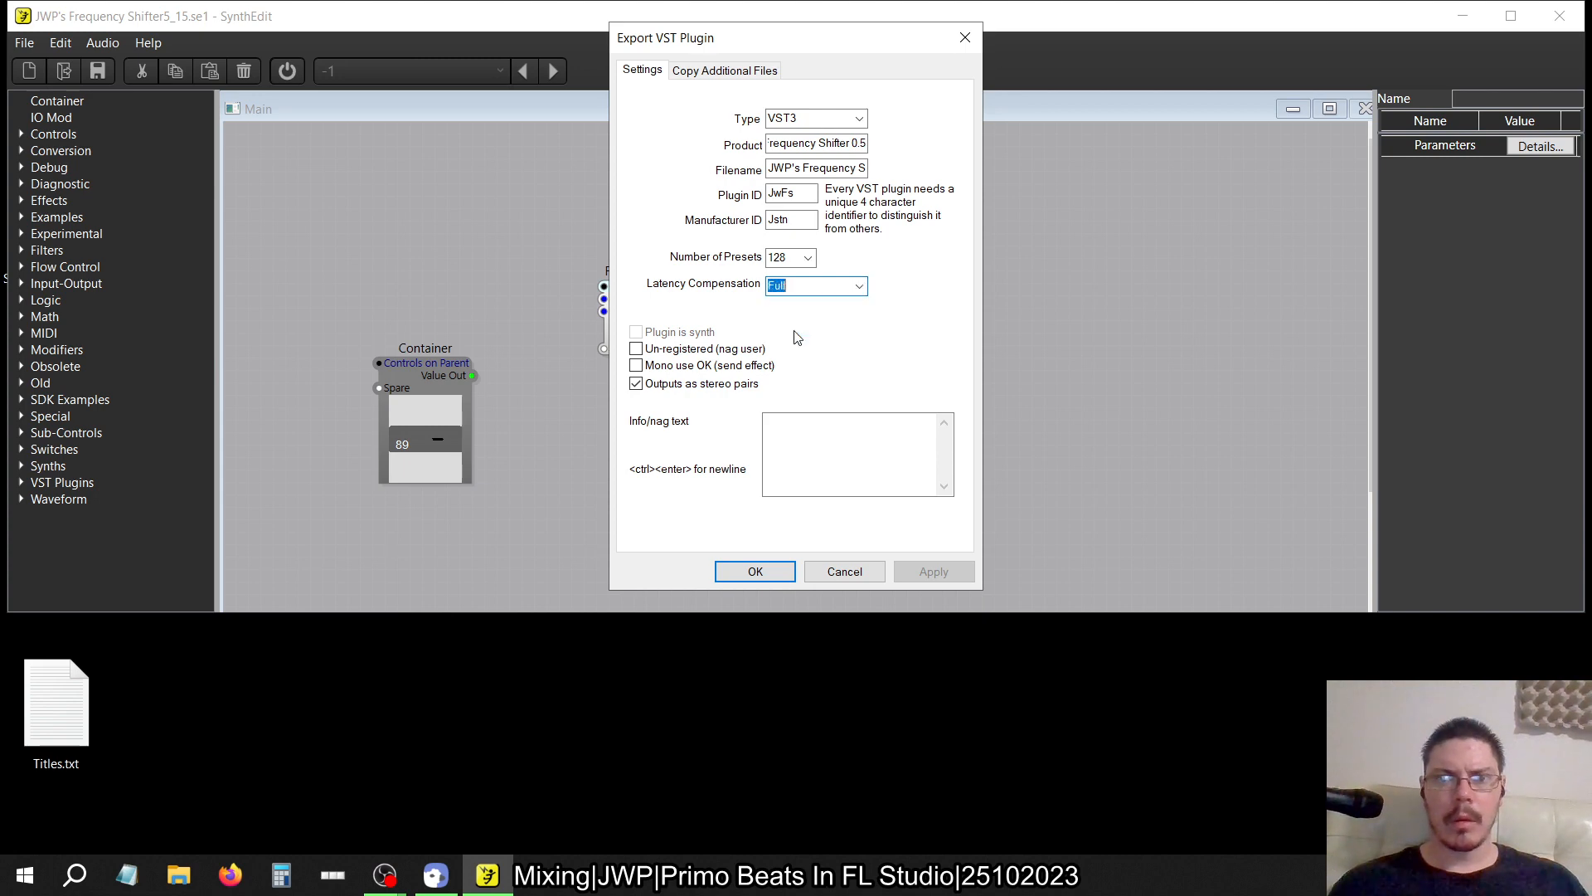
{"action": "left_click", "coordinate": [769, 571]}
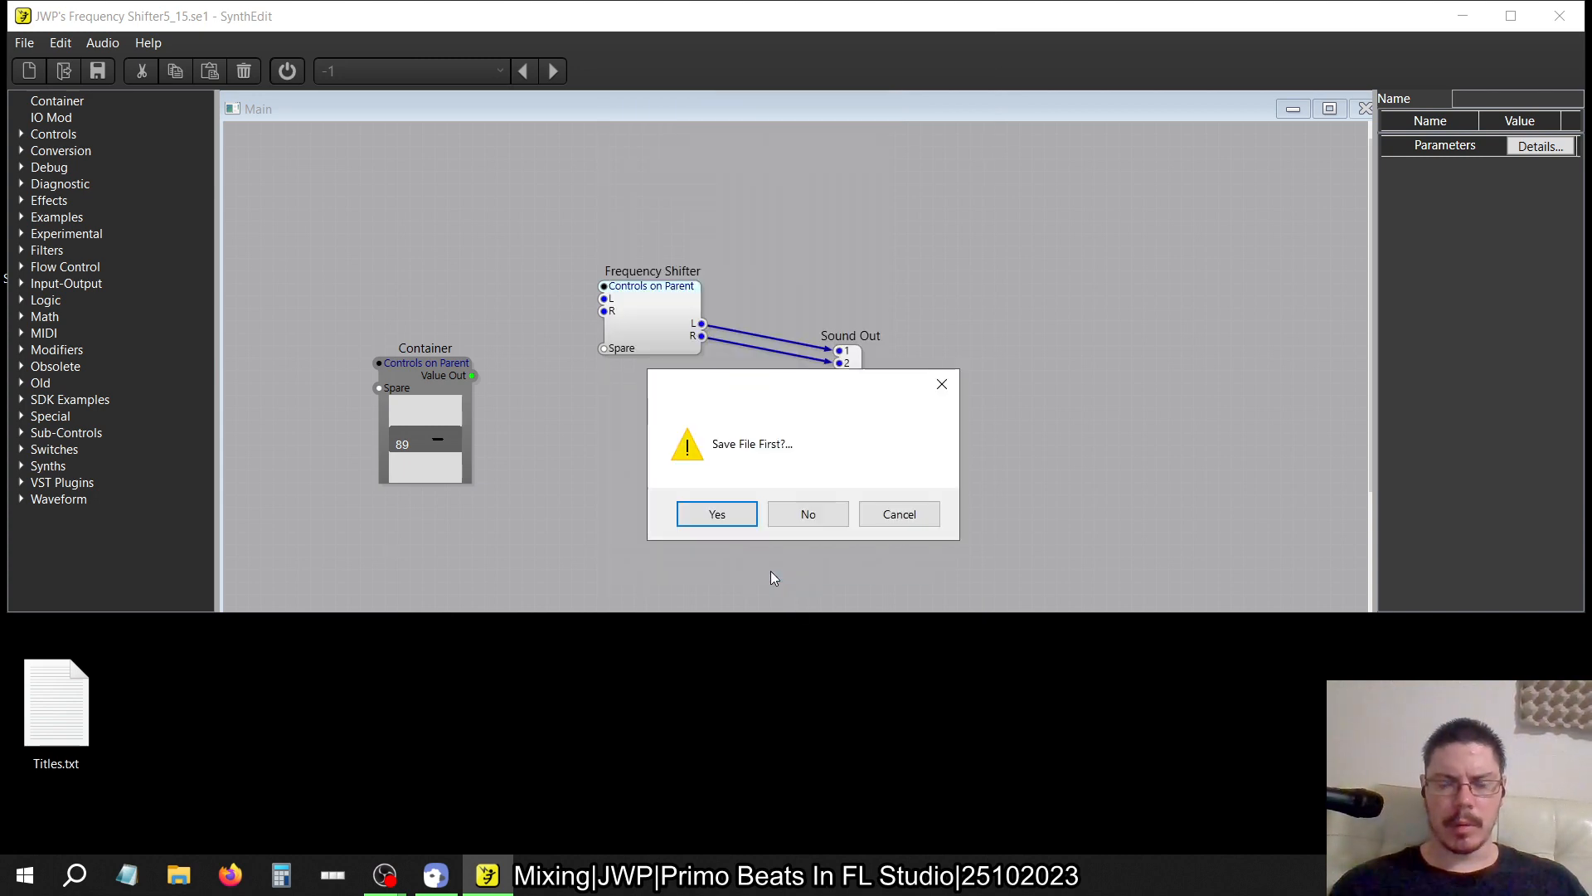
{"action": "left_click", "coordinate": [715, 515]}
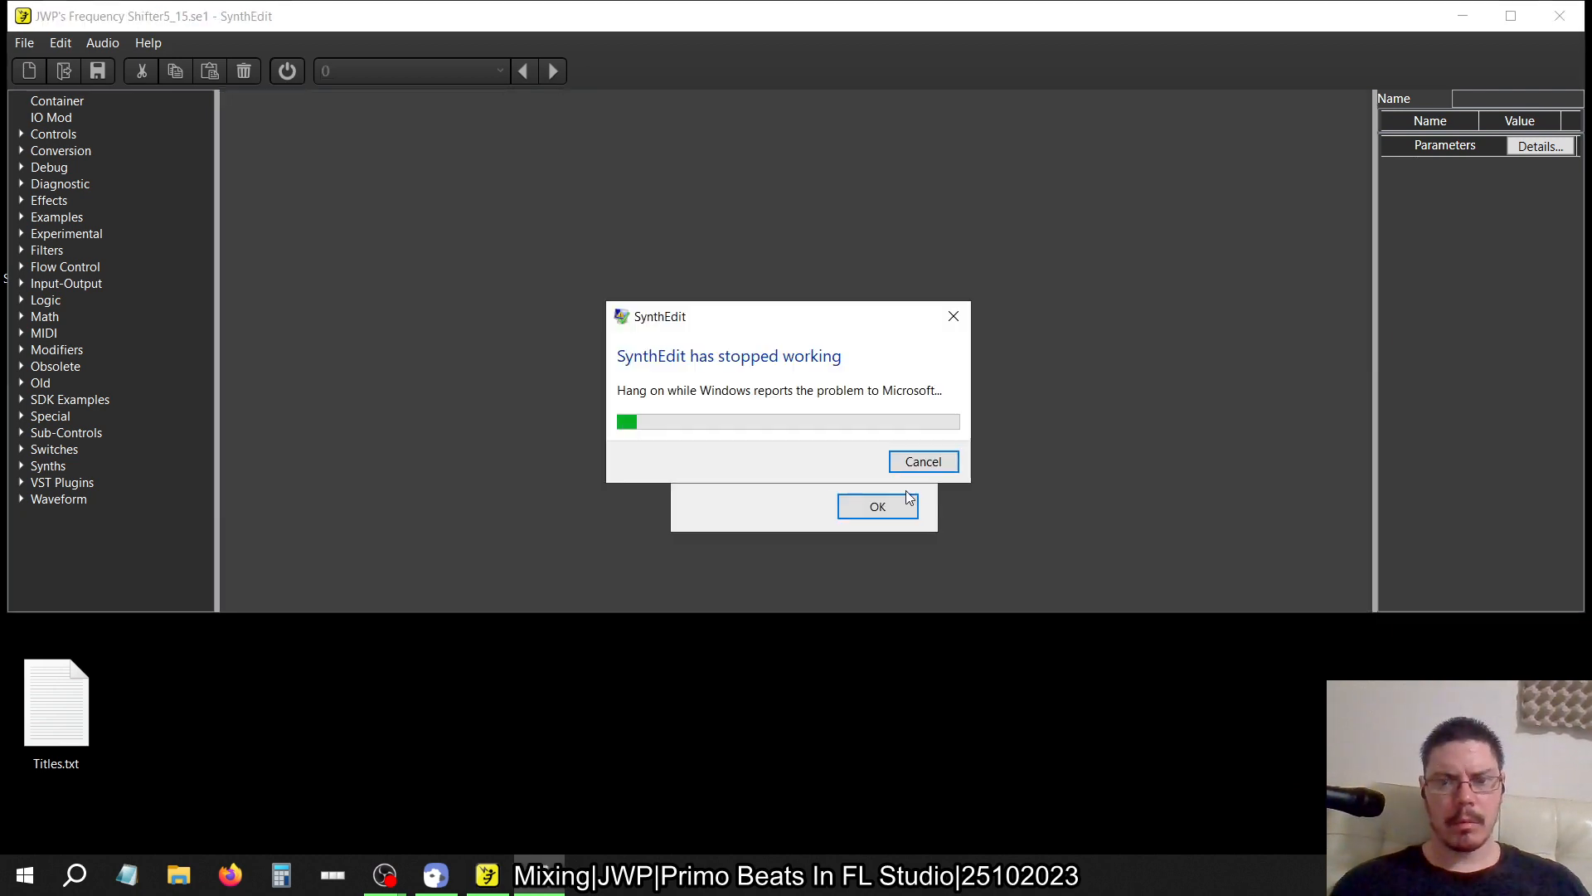
{"action": "left_click", "coordinate": [937, 463]}
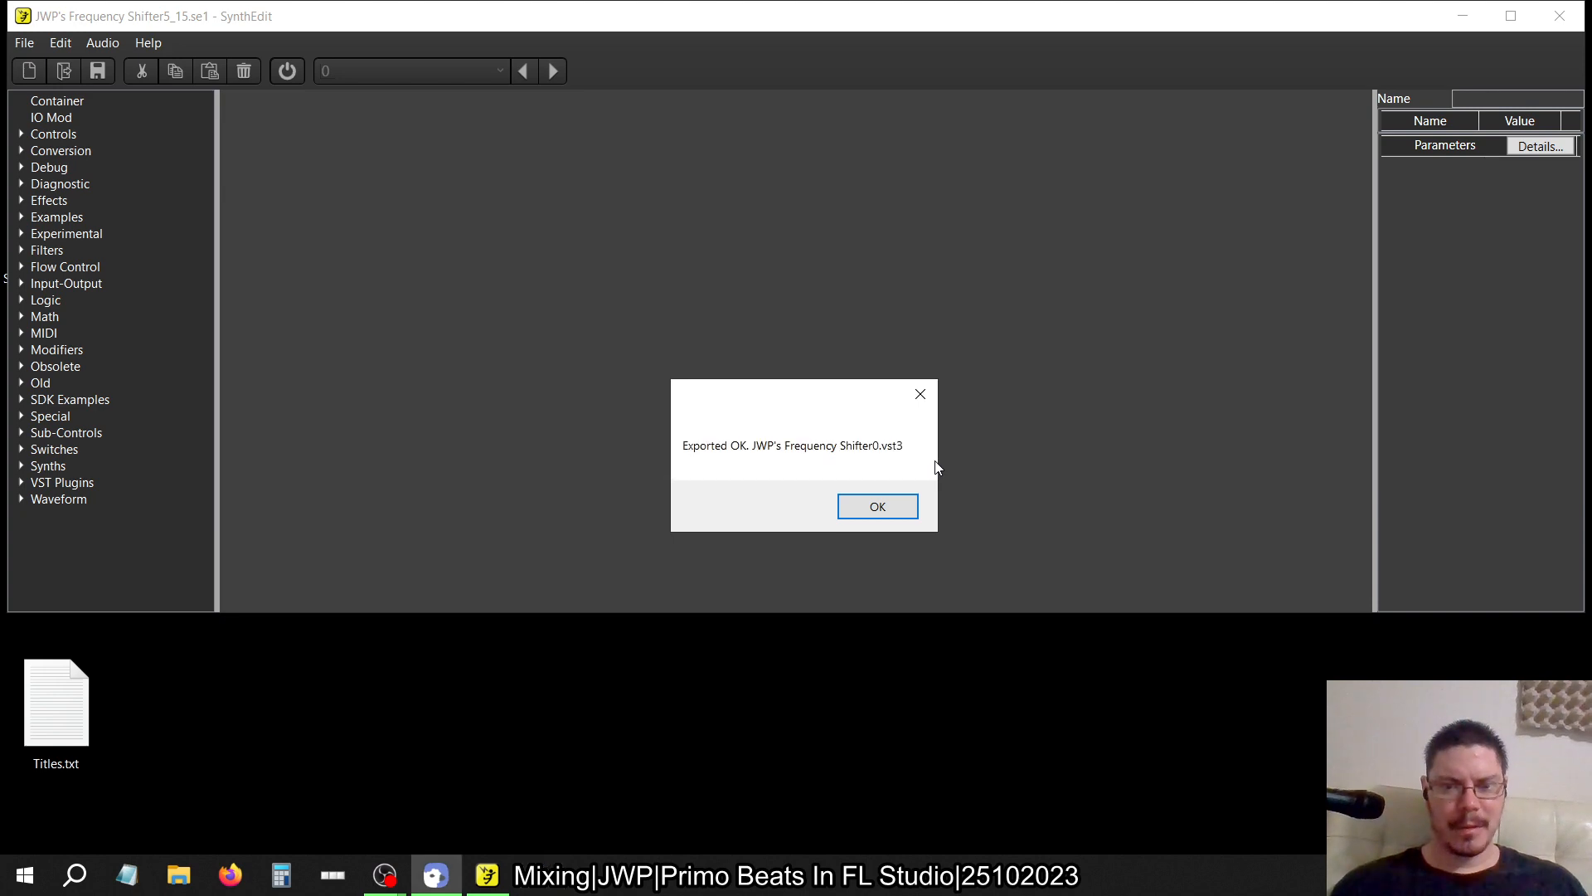
Start FL Studio 21 again and reopen the recent project gui_5-2023.flp
{"action": "left_click", "coordinate": [25, 874]}
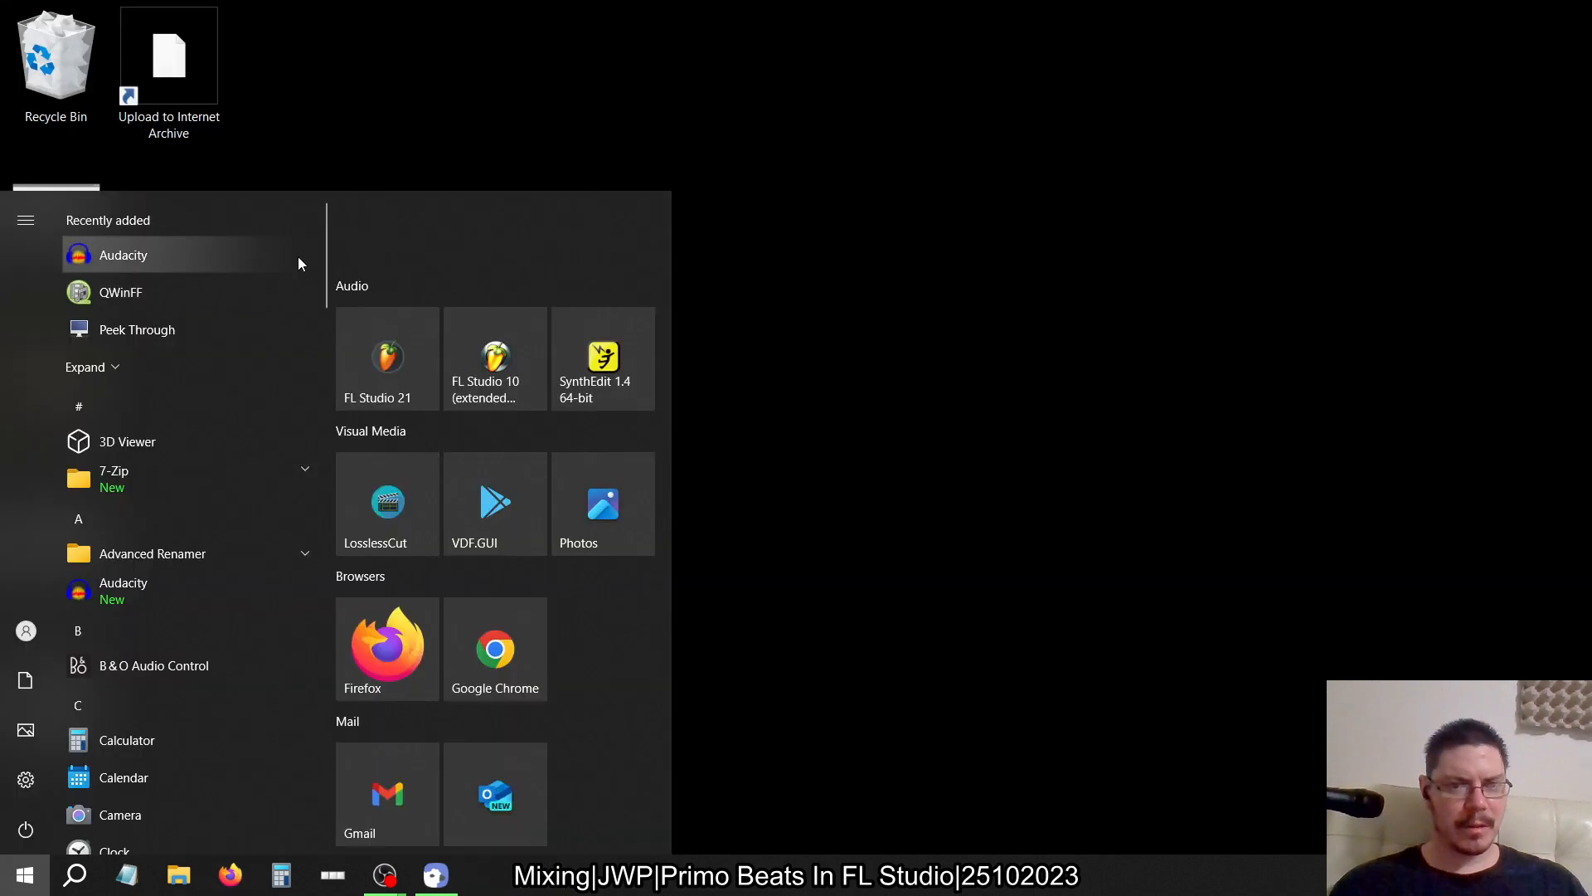
{"action": "left_click", "coordinate": [380, 370]}
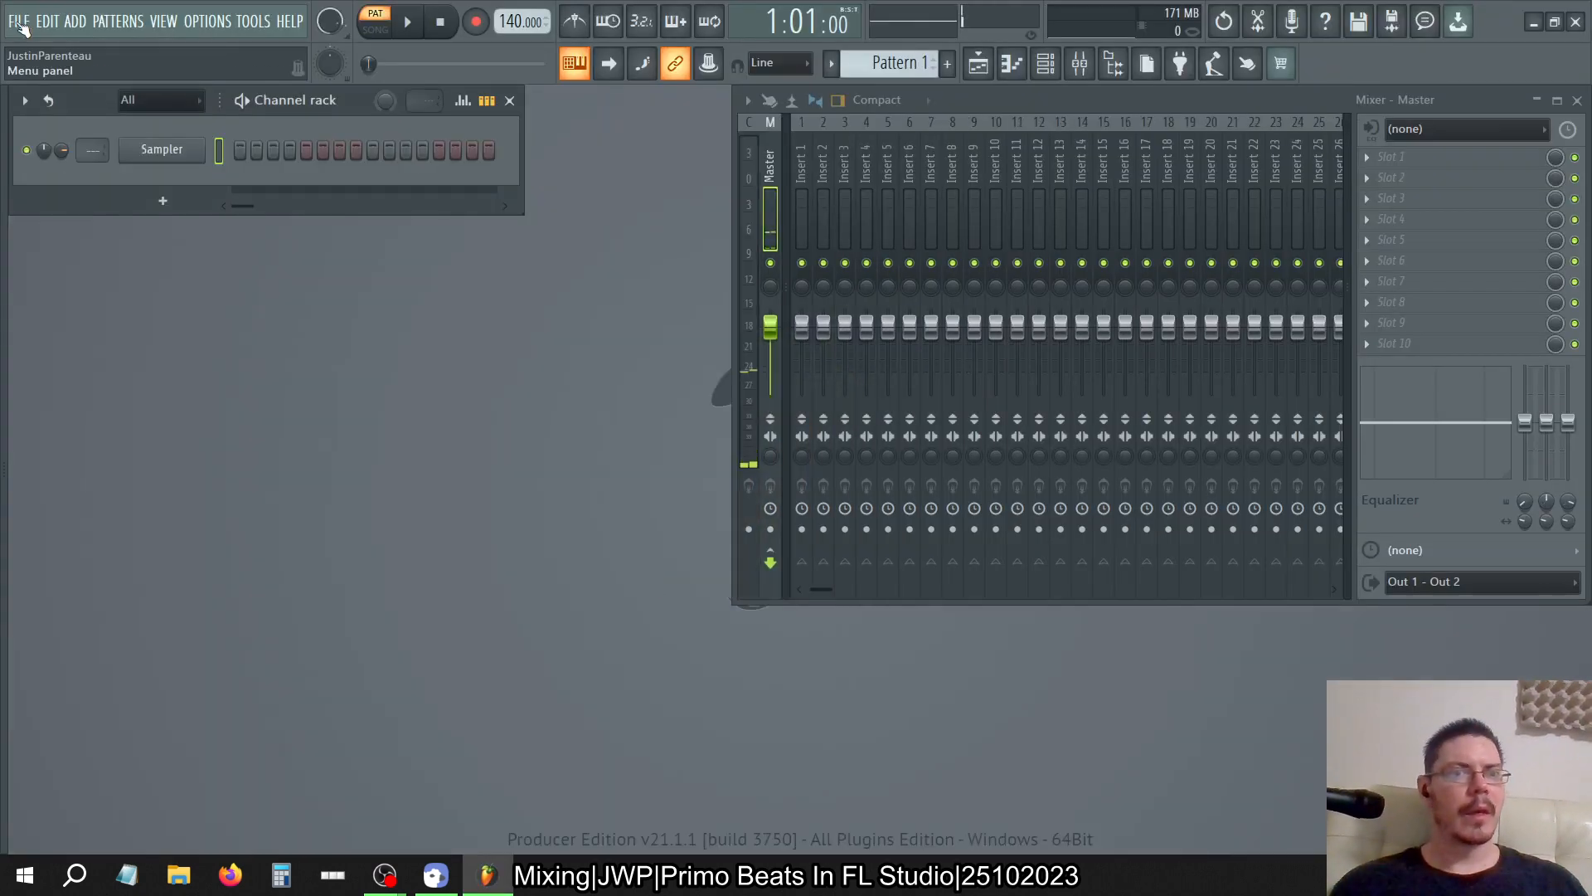
{"action": "left_click", "coordinate": [19, 23]}
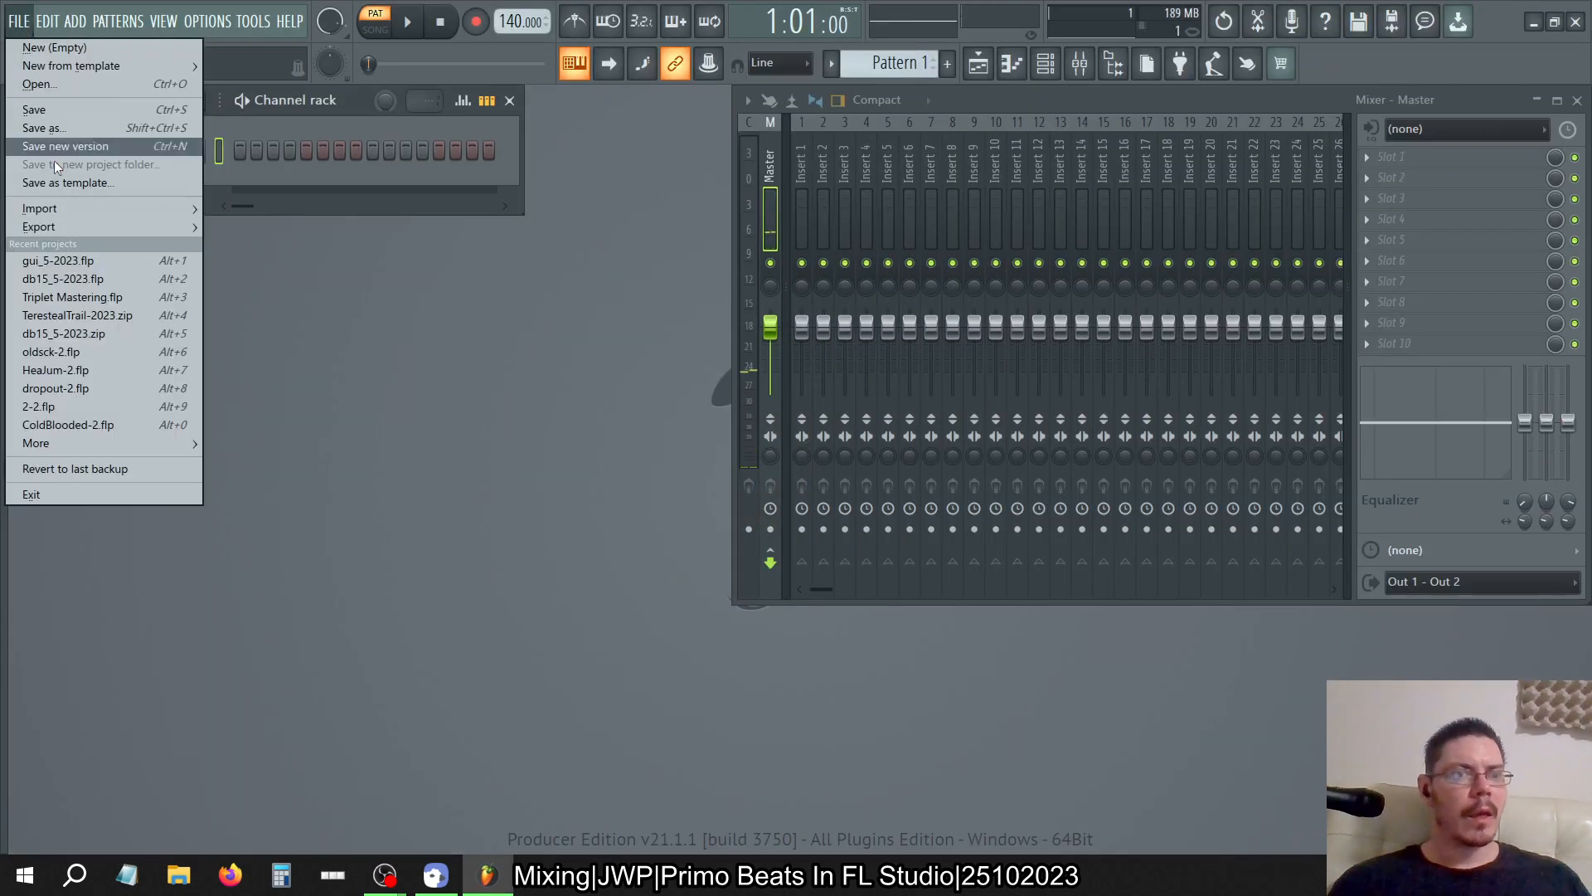
{"action": "left_click", "coordinate": [58, 261]}
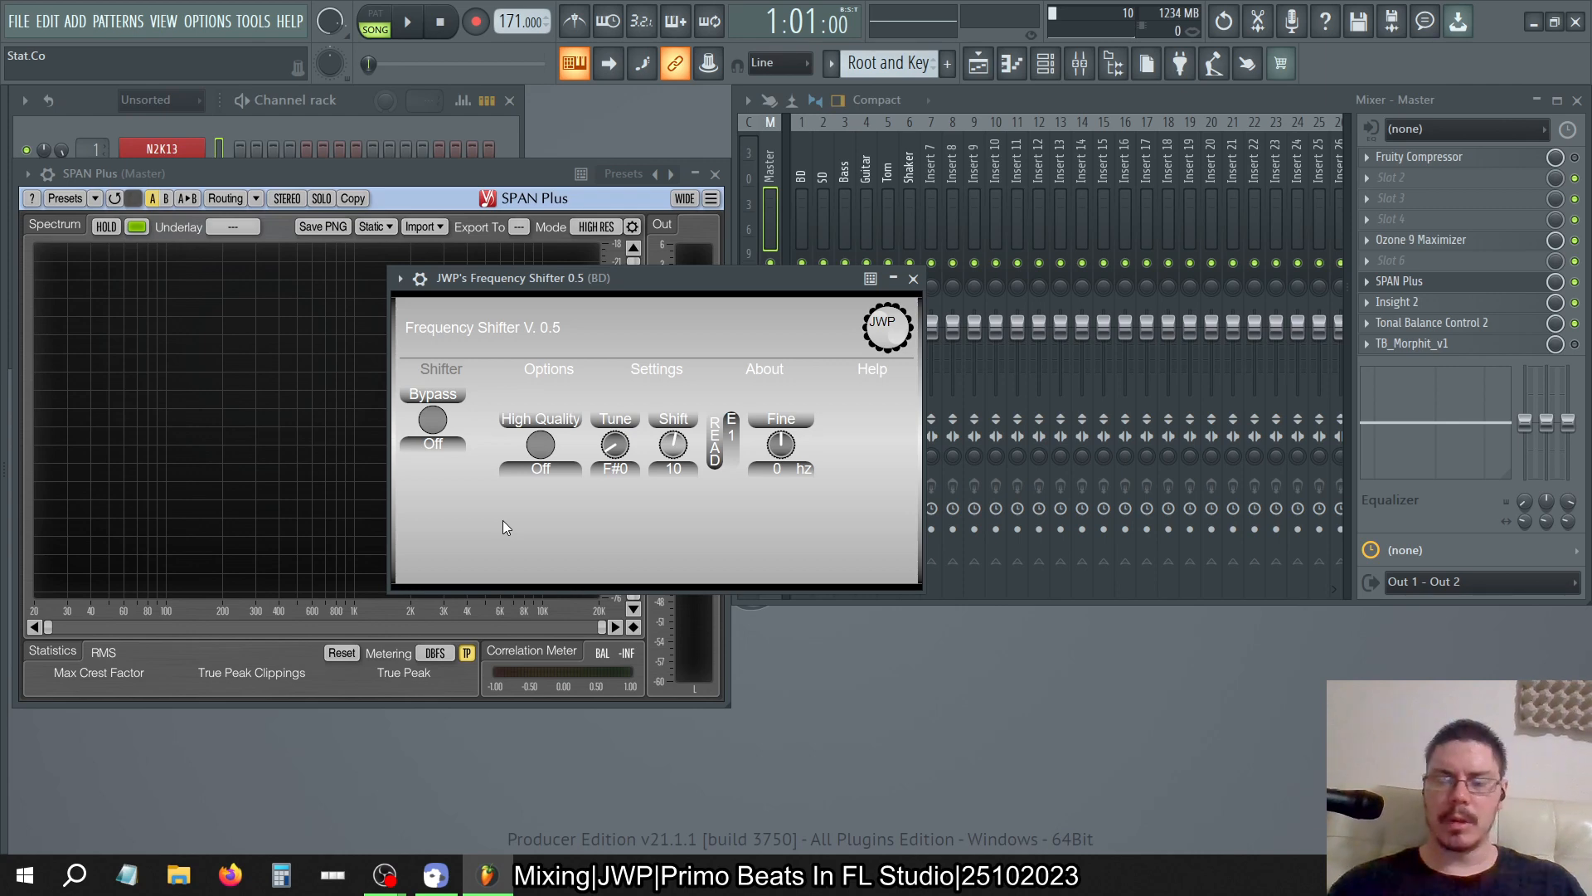
Play the song, turn on High Quality in the BD track's frequency shifter, check the plugin's latency in the mixer, and stop playback
{"action": "left_click_drag", "start_coordinate": [838, 162], "coordinate": [804, 157]}
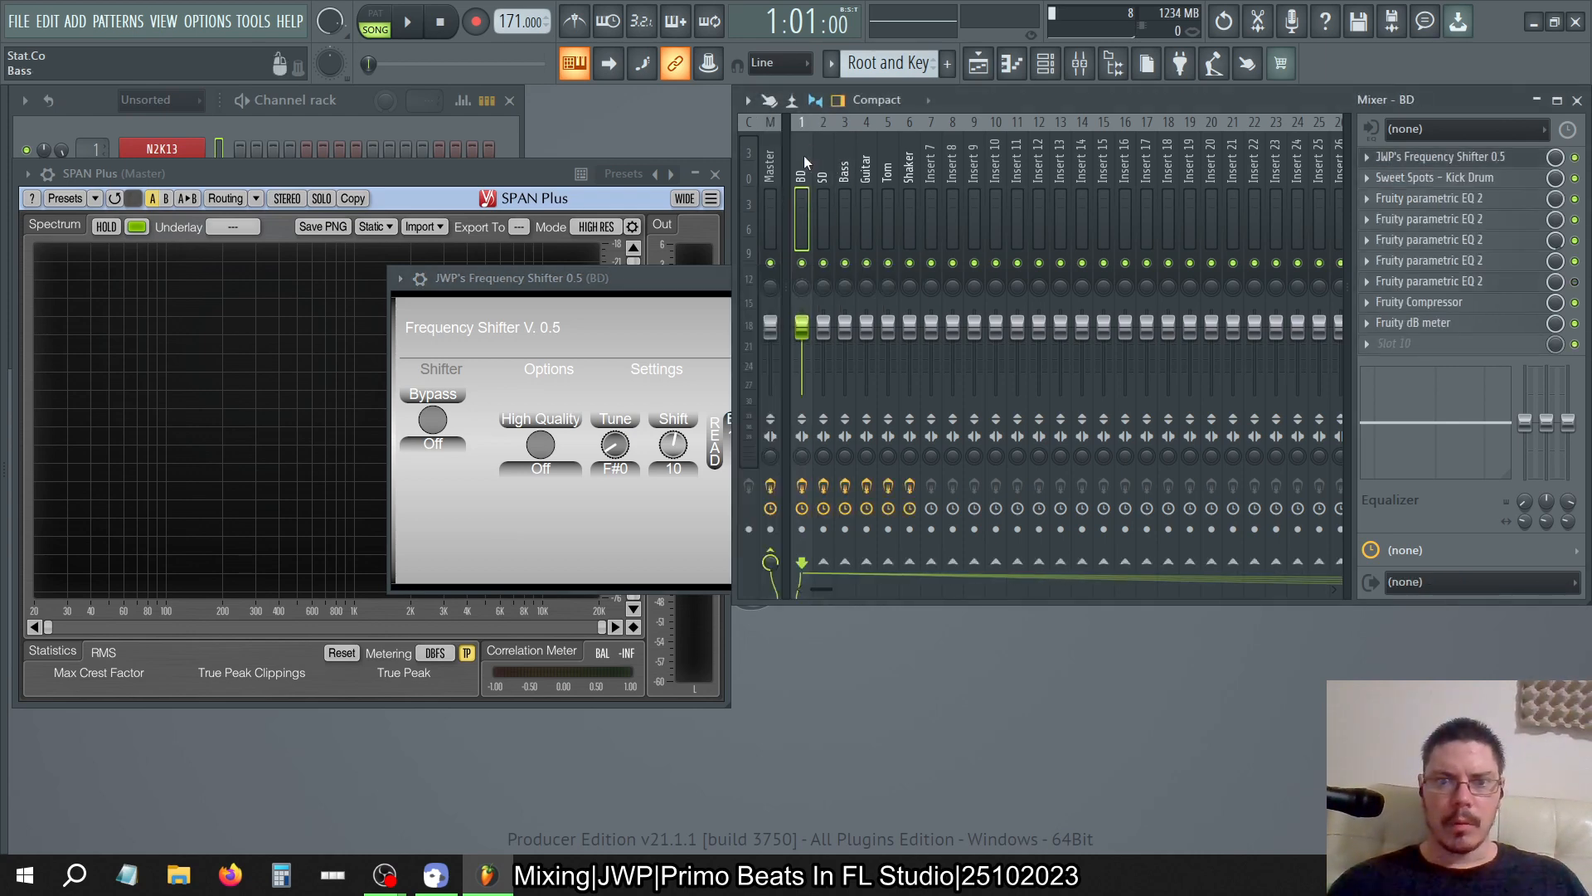
{"action": "left_click", "coordinate": [655, 274]}
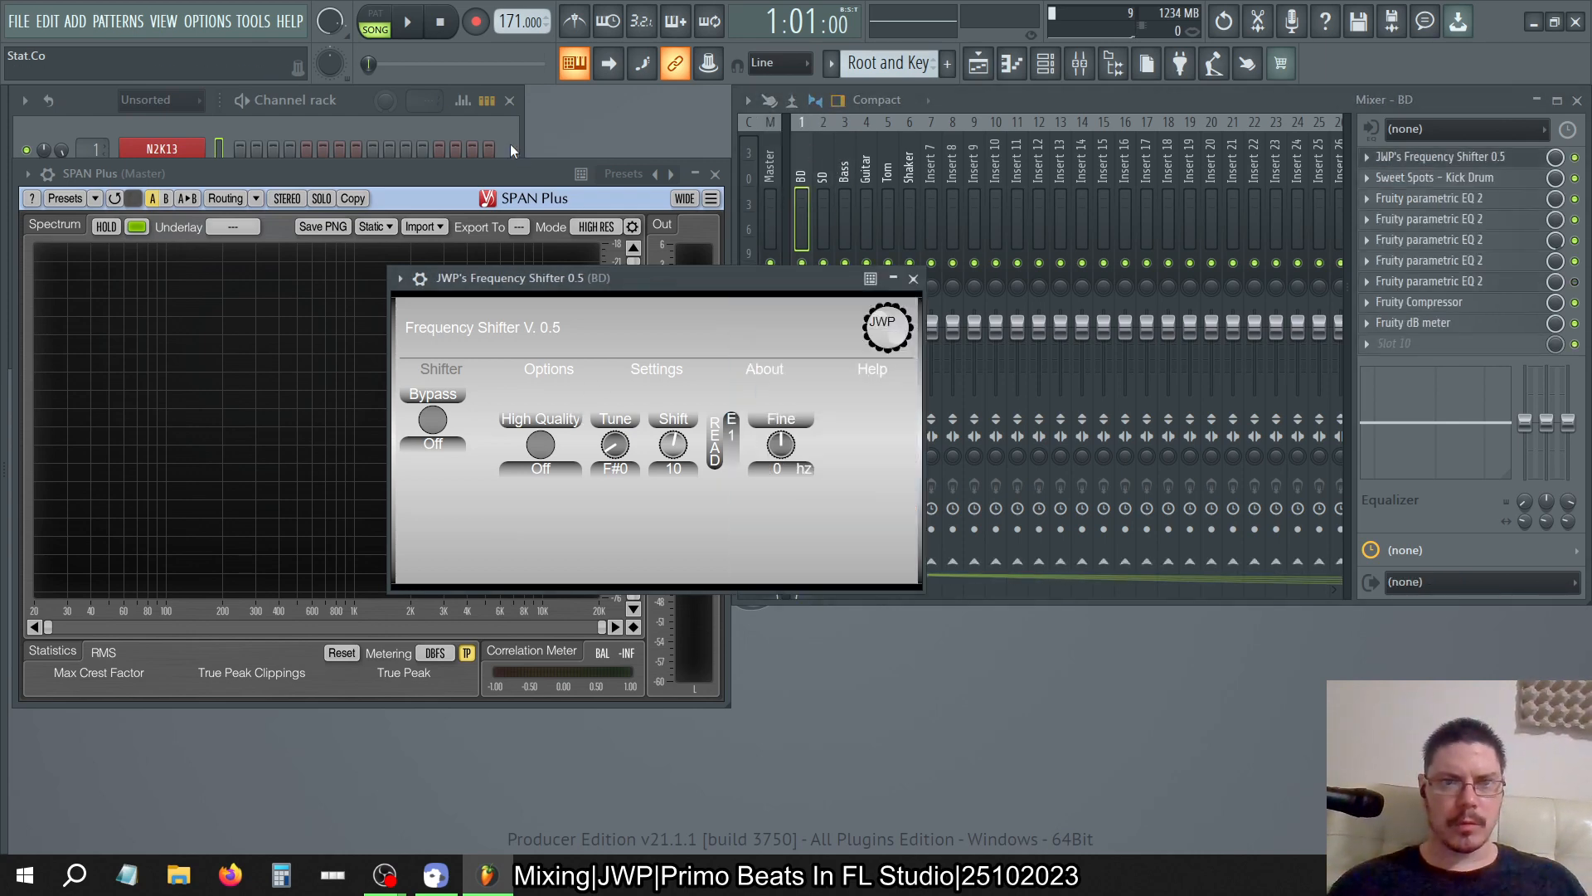
{"action": "left_click", "coordinate": [406, 23]}
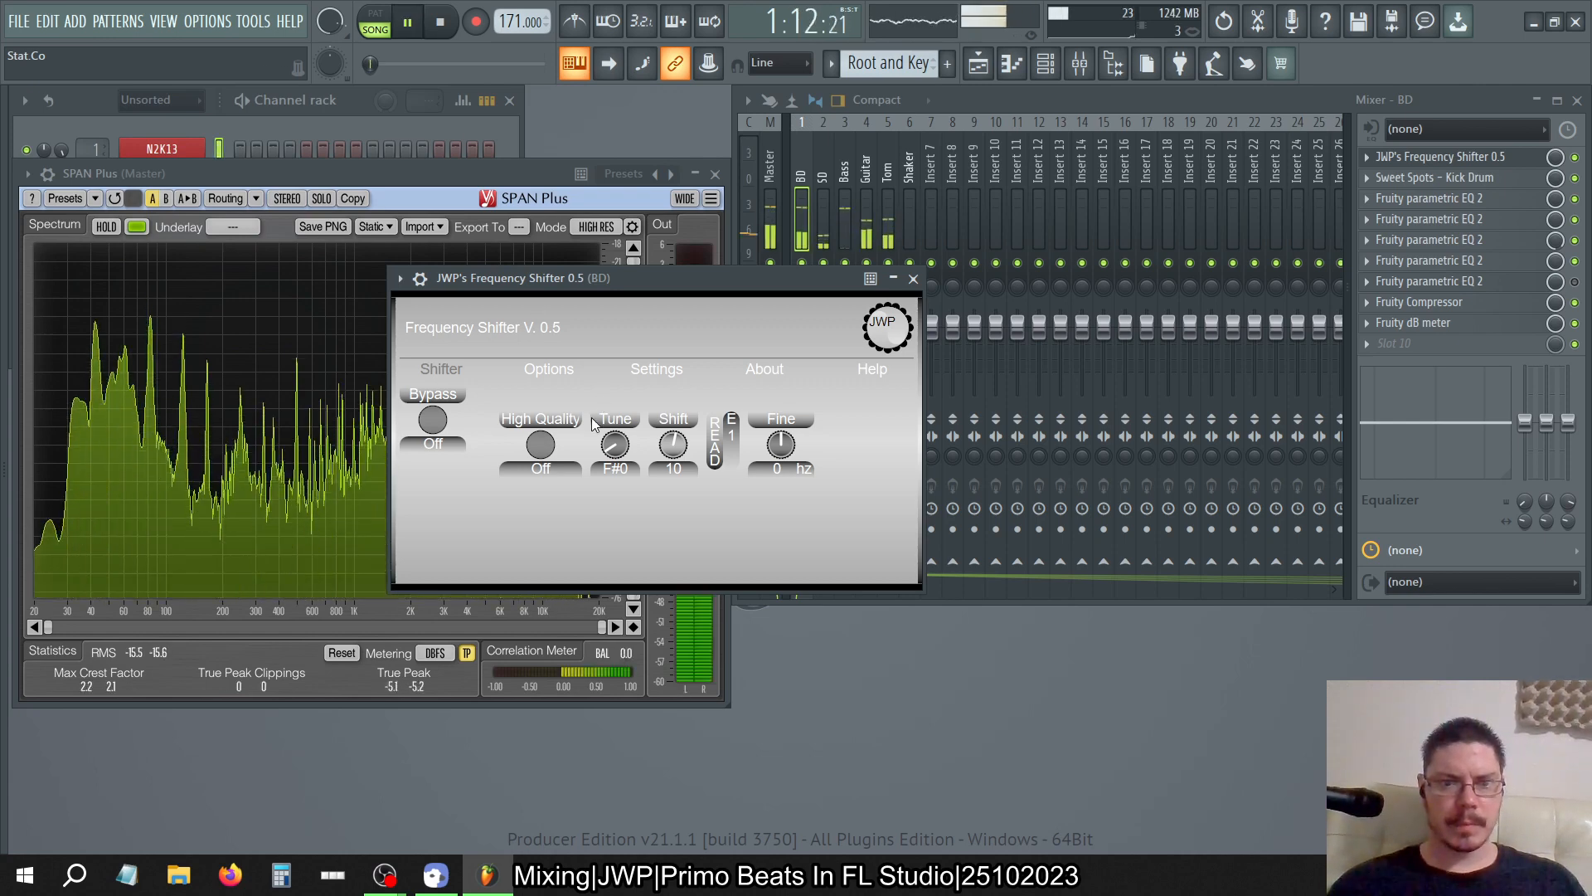
{"action": "left_click", "coordinate": [541, 445]}
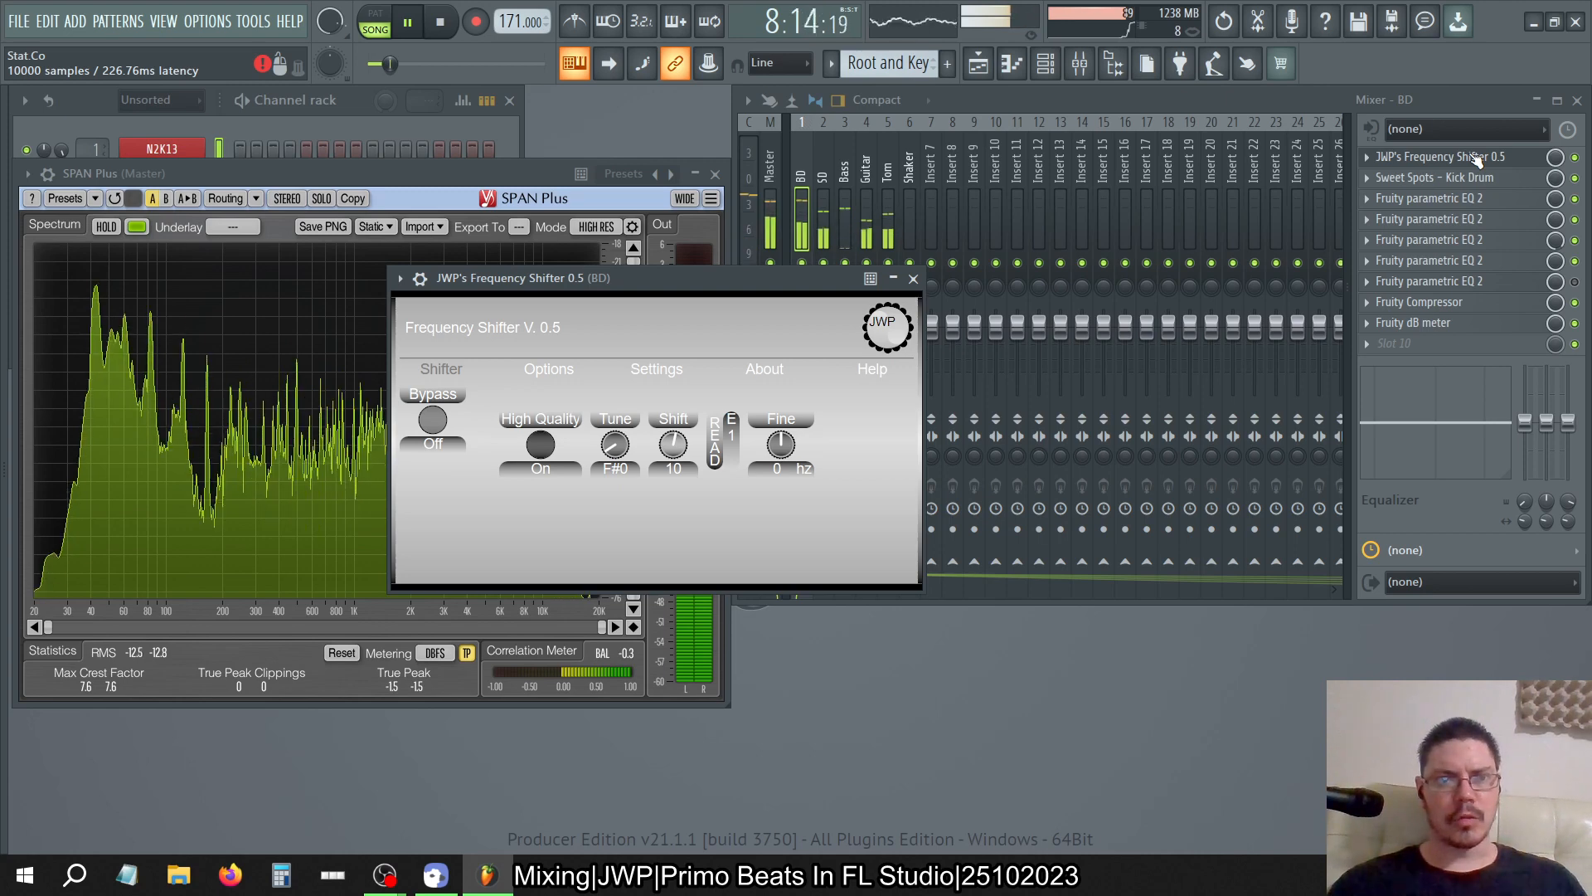
{"action": "left_click", "coordinate": [457, 25]}
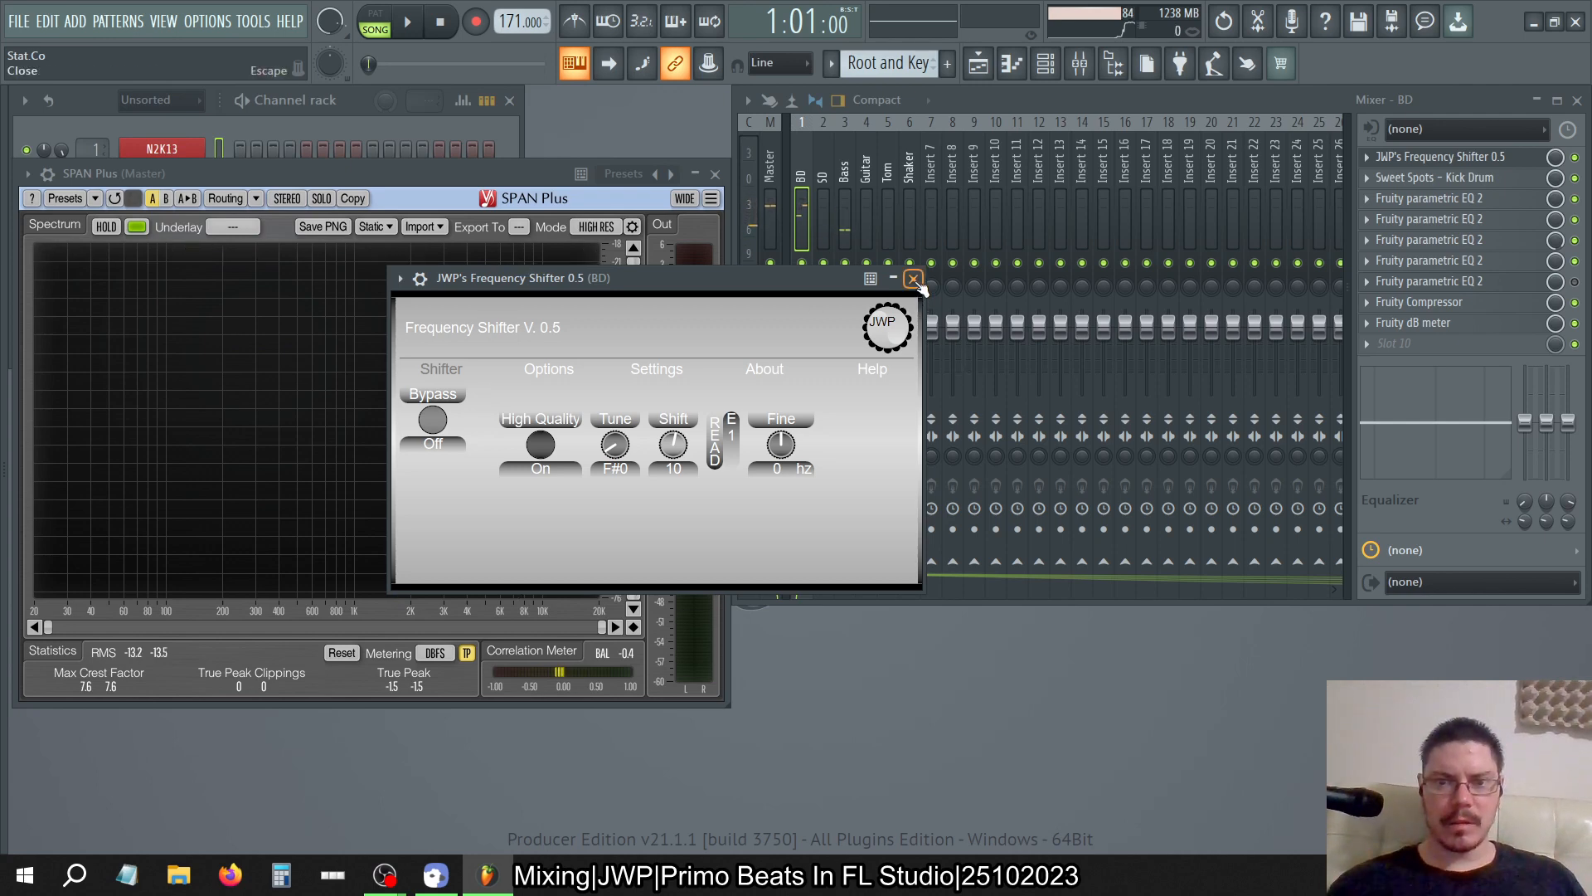
Replay the song, recheck the BD frequency shifter's settings, and compare the mix by toggling its effect slot
{"action": "left_click", "coordinate": [913, 280]}
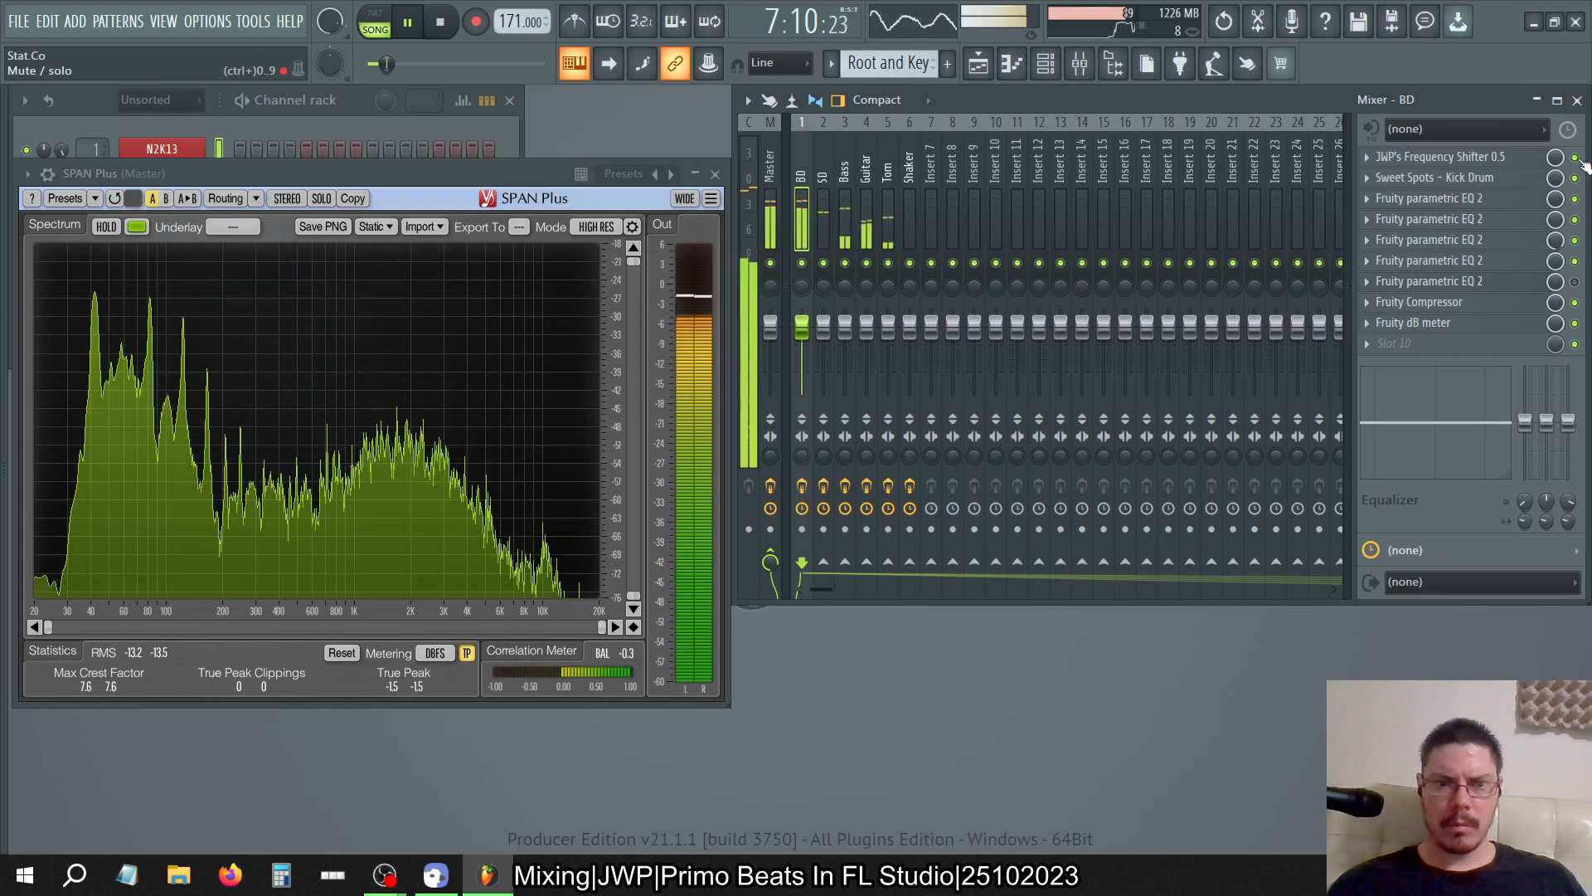
{"action": "left_click", "coordinate": [1506, 159]}
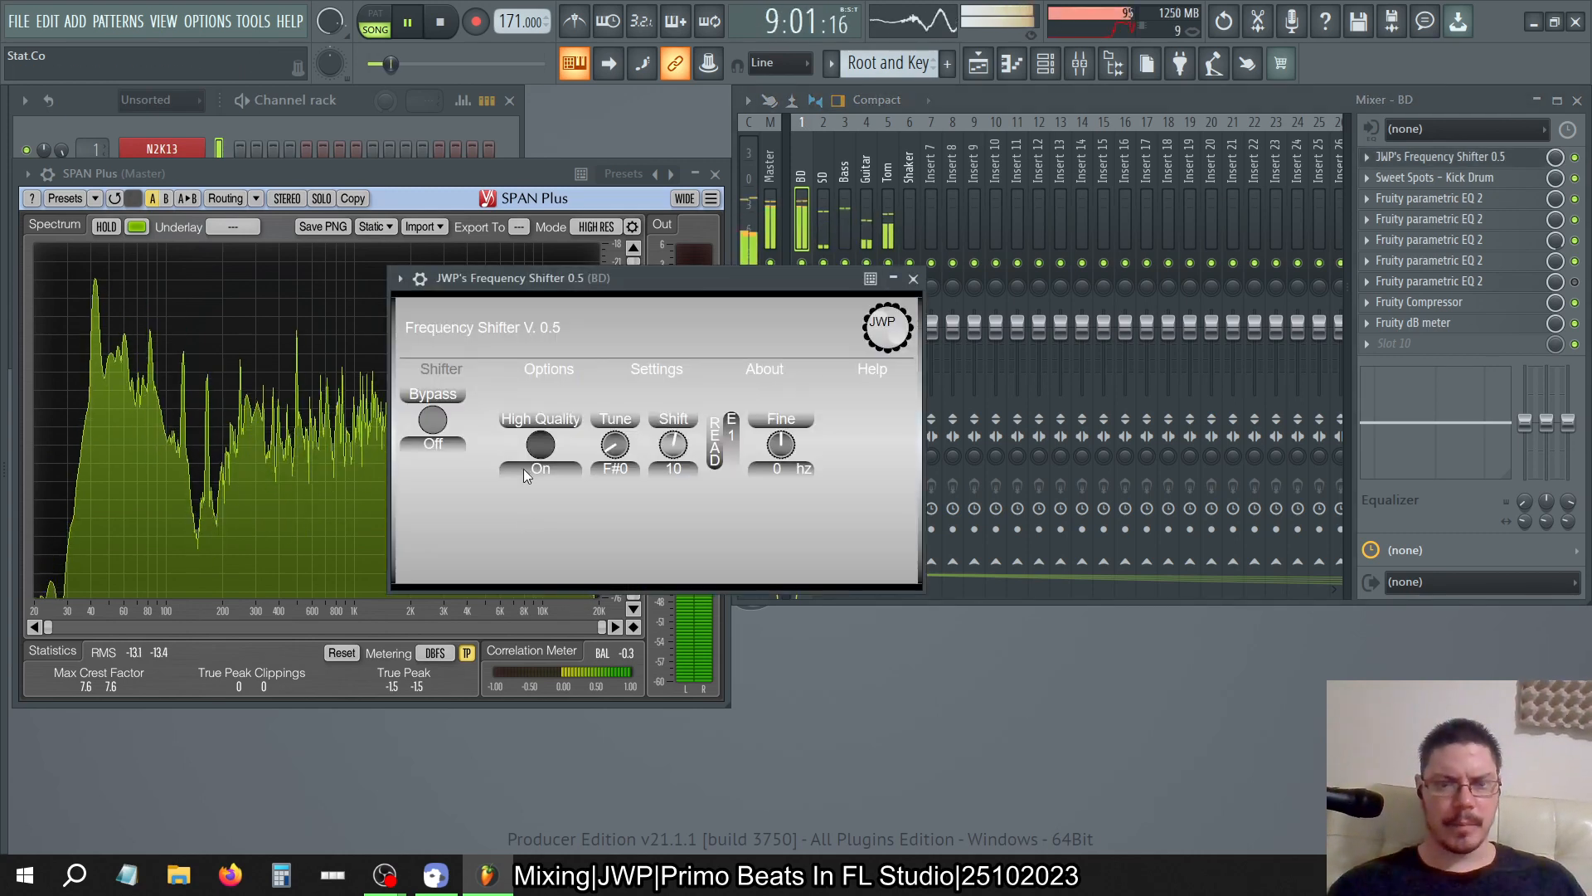
{"action": "left_click", "coordinate": [913, 280]}
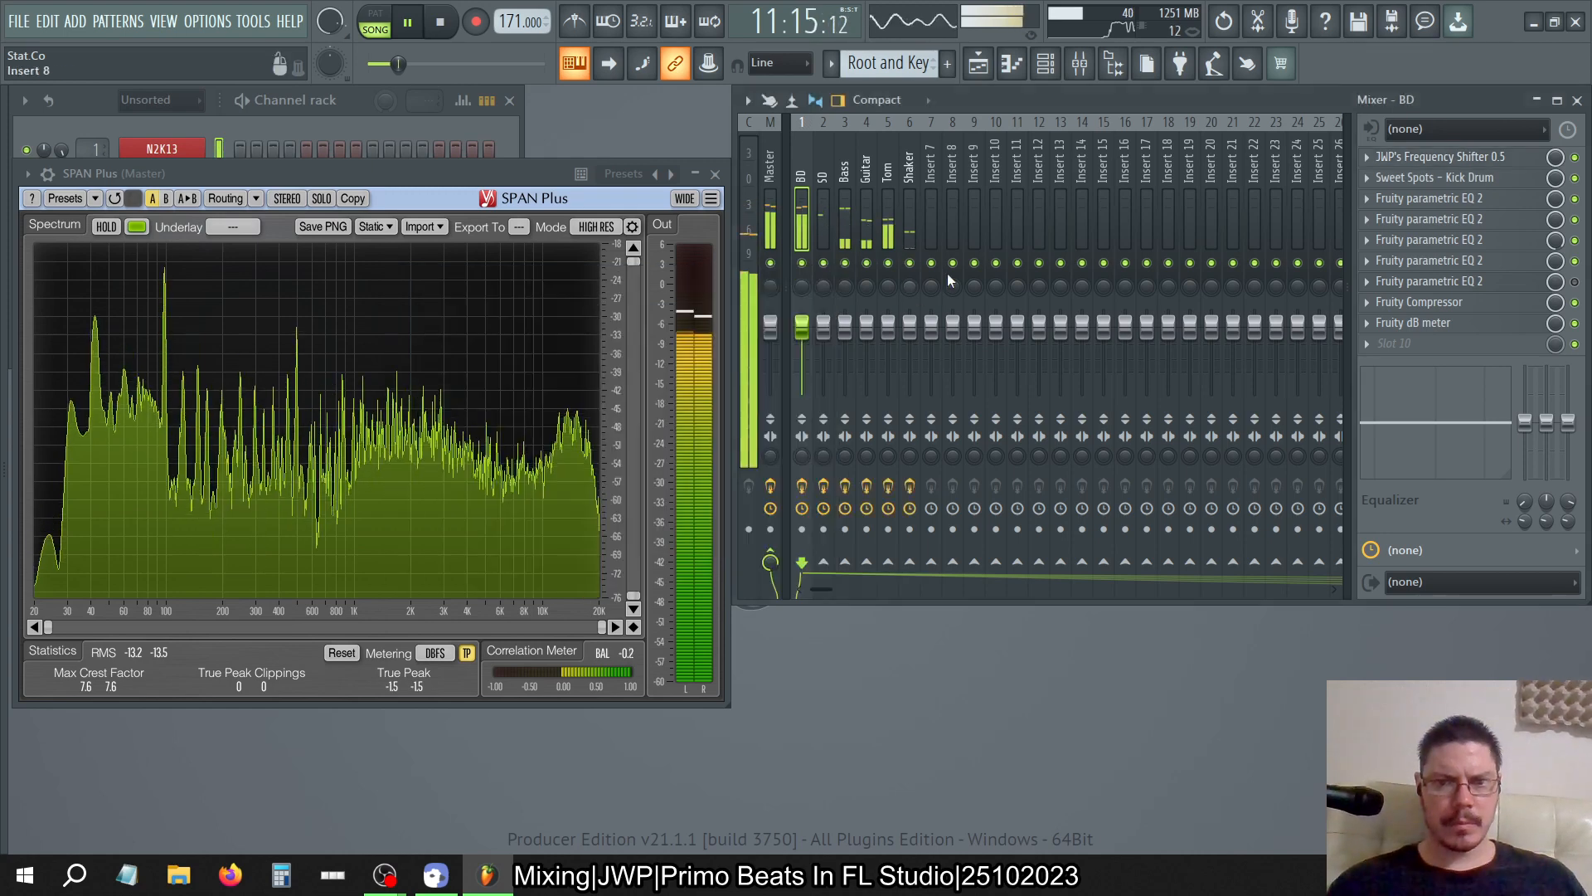
{"action": "left_click", "coordinate": [1575, 157]}
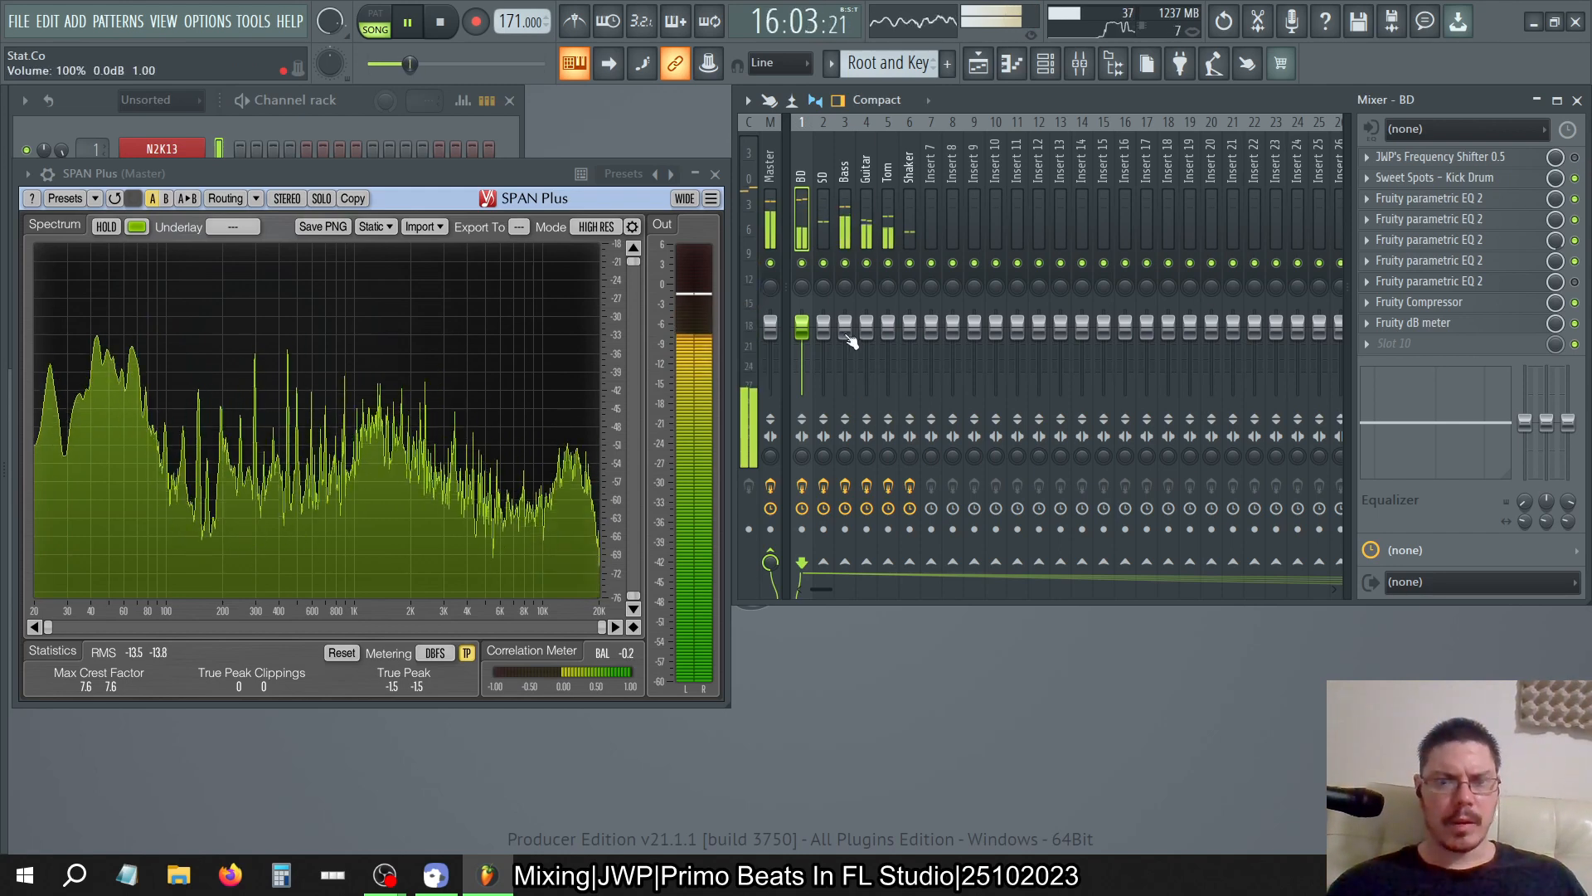
Solo the BD track, stop the song, and move its disabled Fruity parametric EQ 2 up to effect slot 3
{"action": "right_click", "coordinate": [802, 263]}
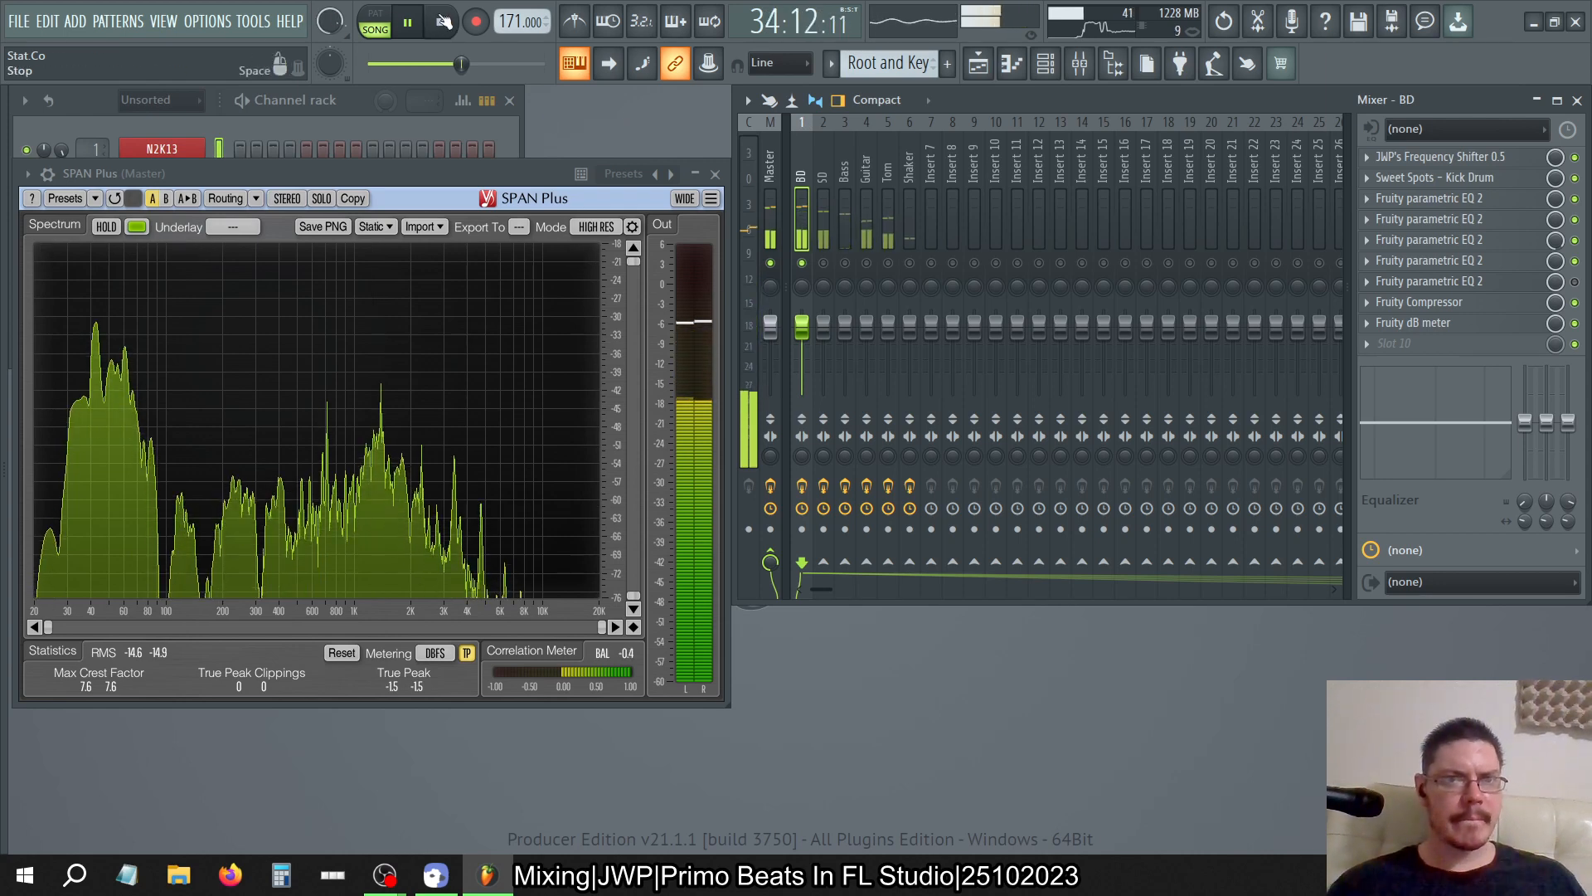
{"action": "key", "text": "space"}
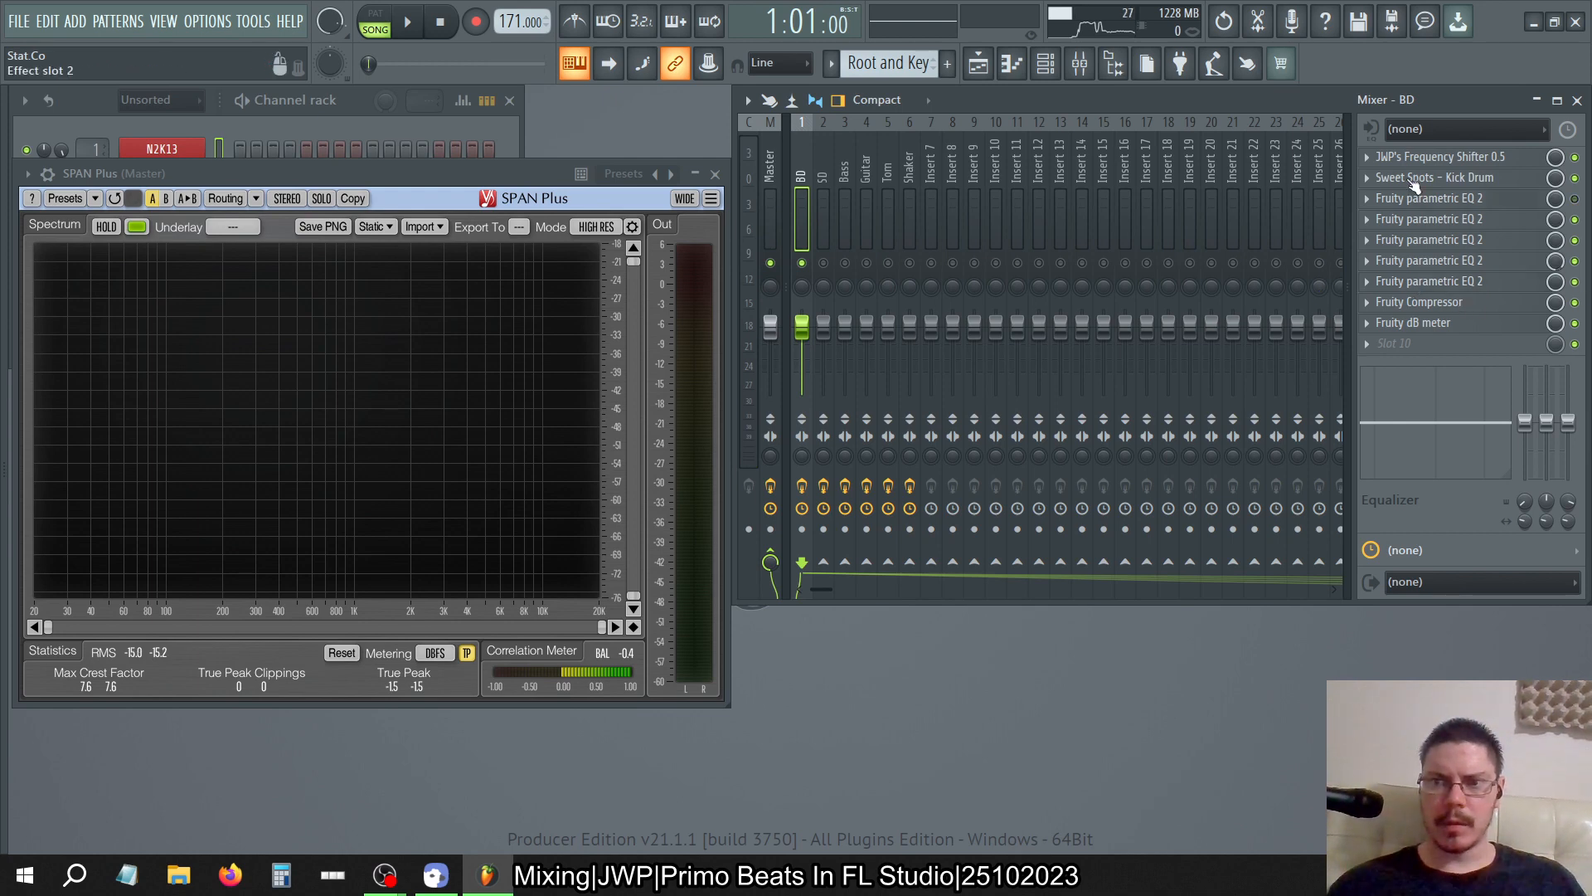
{"action": "scroll", "coordinate": [1411, 180], "scroll_direction": "down", "scroll_amount": 1}
{"action": "scroll", "coordinate": [1412, 181], "scroll_direction": "up", "scroll_amount": 2}
{"action": "left_click_drag", "start_coordinate": [1414, 184], "coordinate": [1414, 204]}
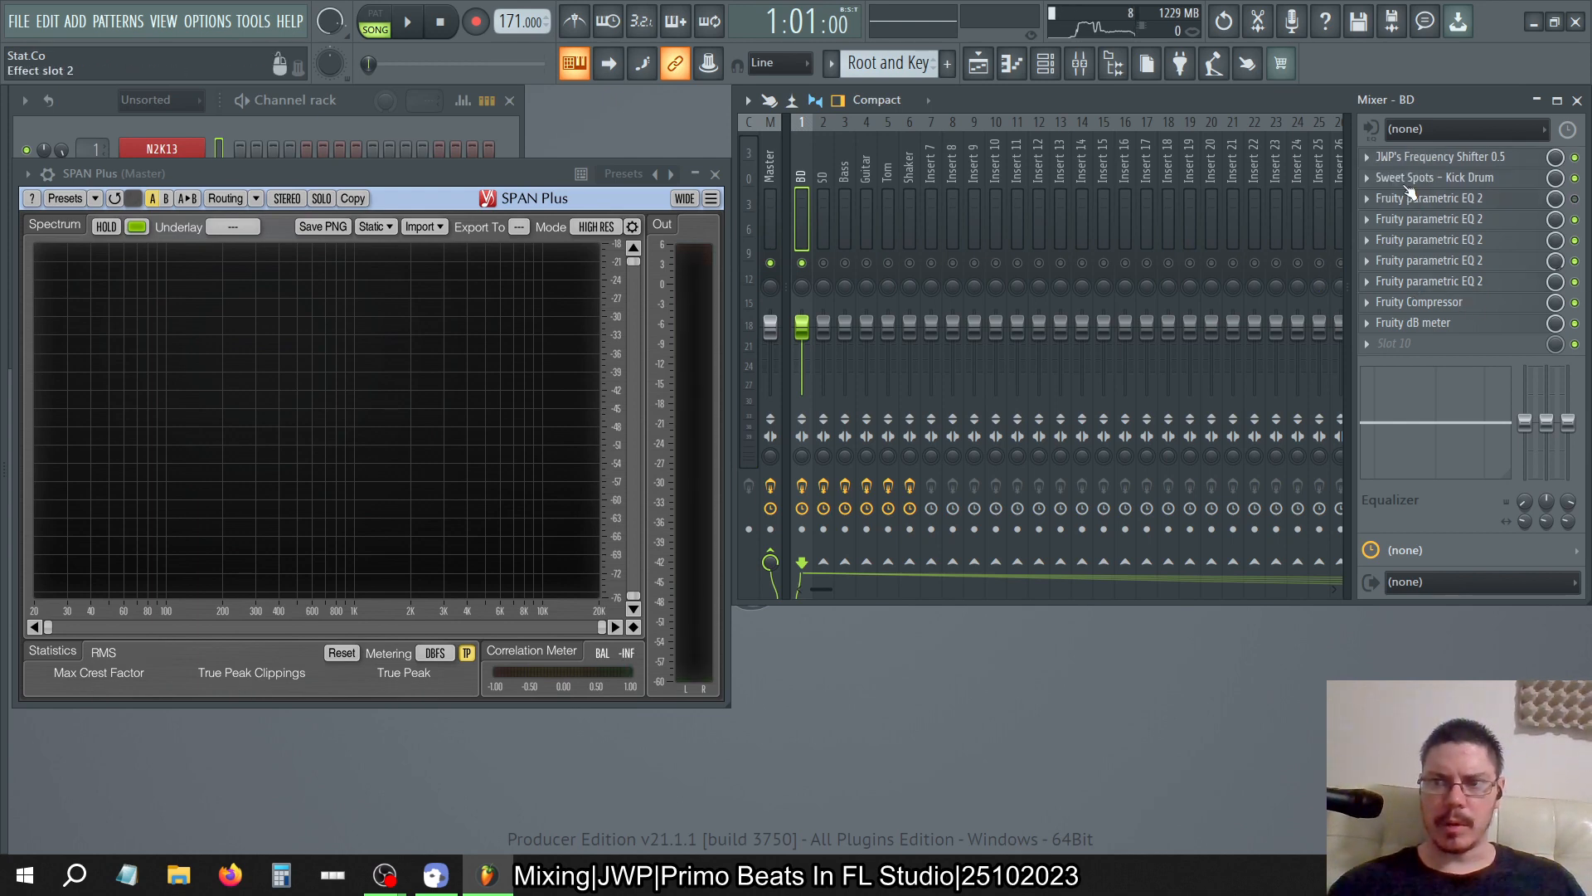
Enable the Fruity parametric EQ 2 in BD's effect slot 3, make band 1 peaking and tune its frequency to E1
{"action": "left_click", "coordinate": [1479, 200]}
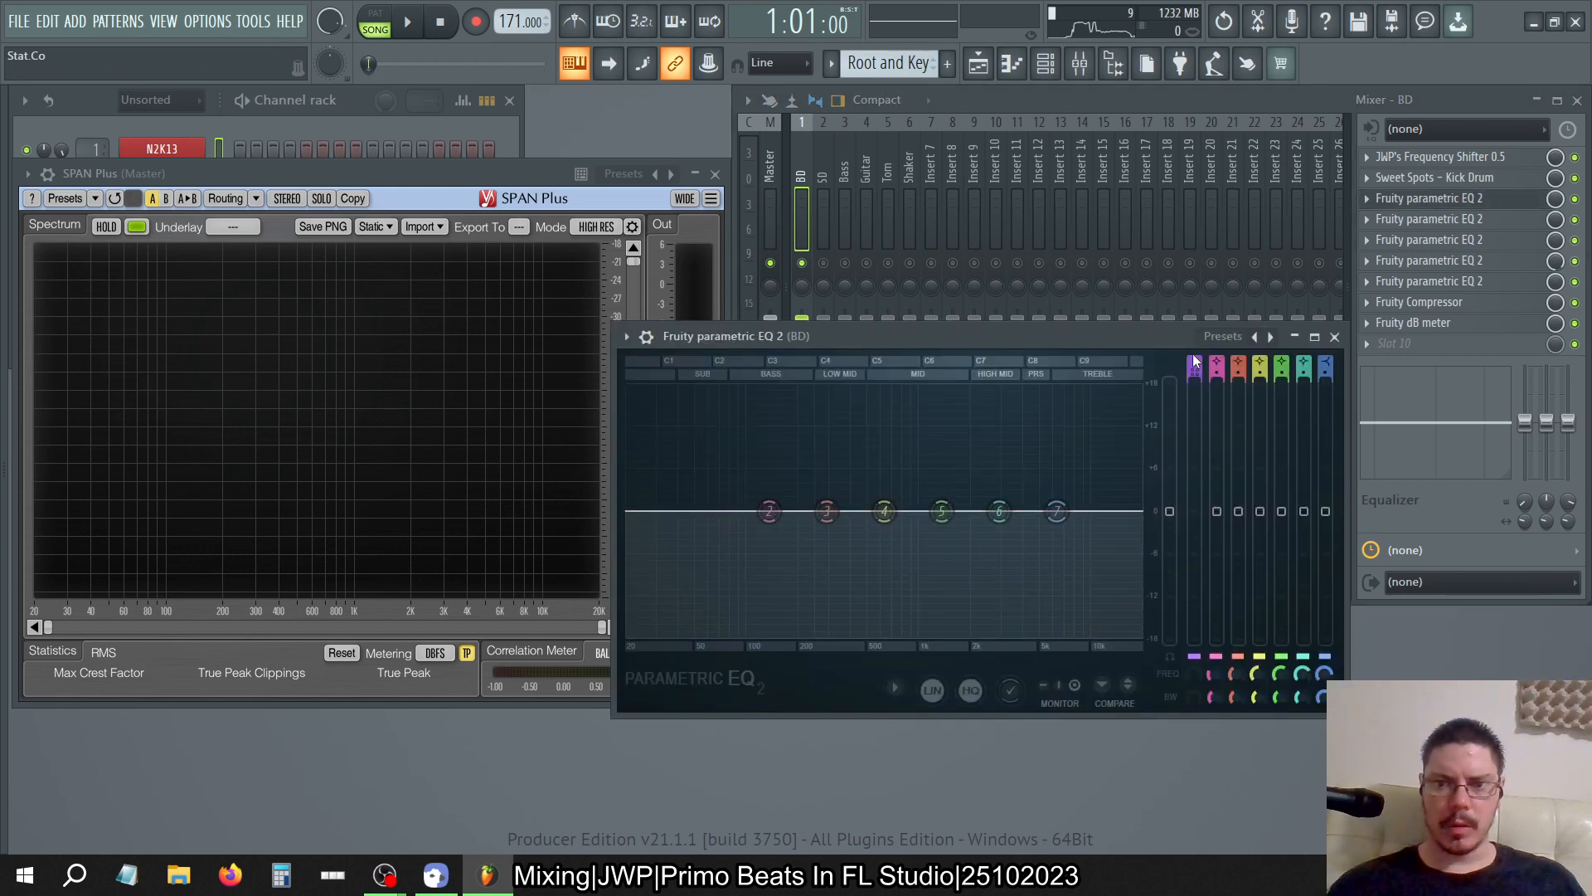
{"action": "left_click_drag", "start_coordinate": [1191, 364], "coordinate": [1192, 323]}
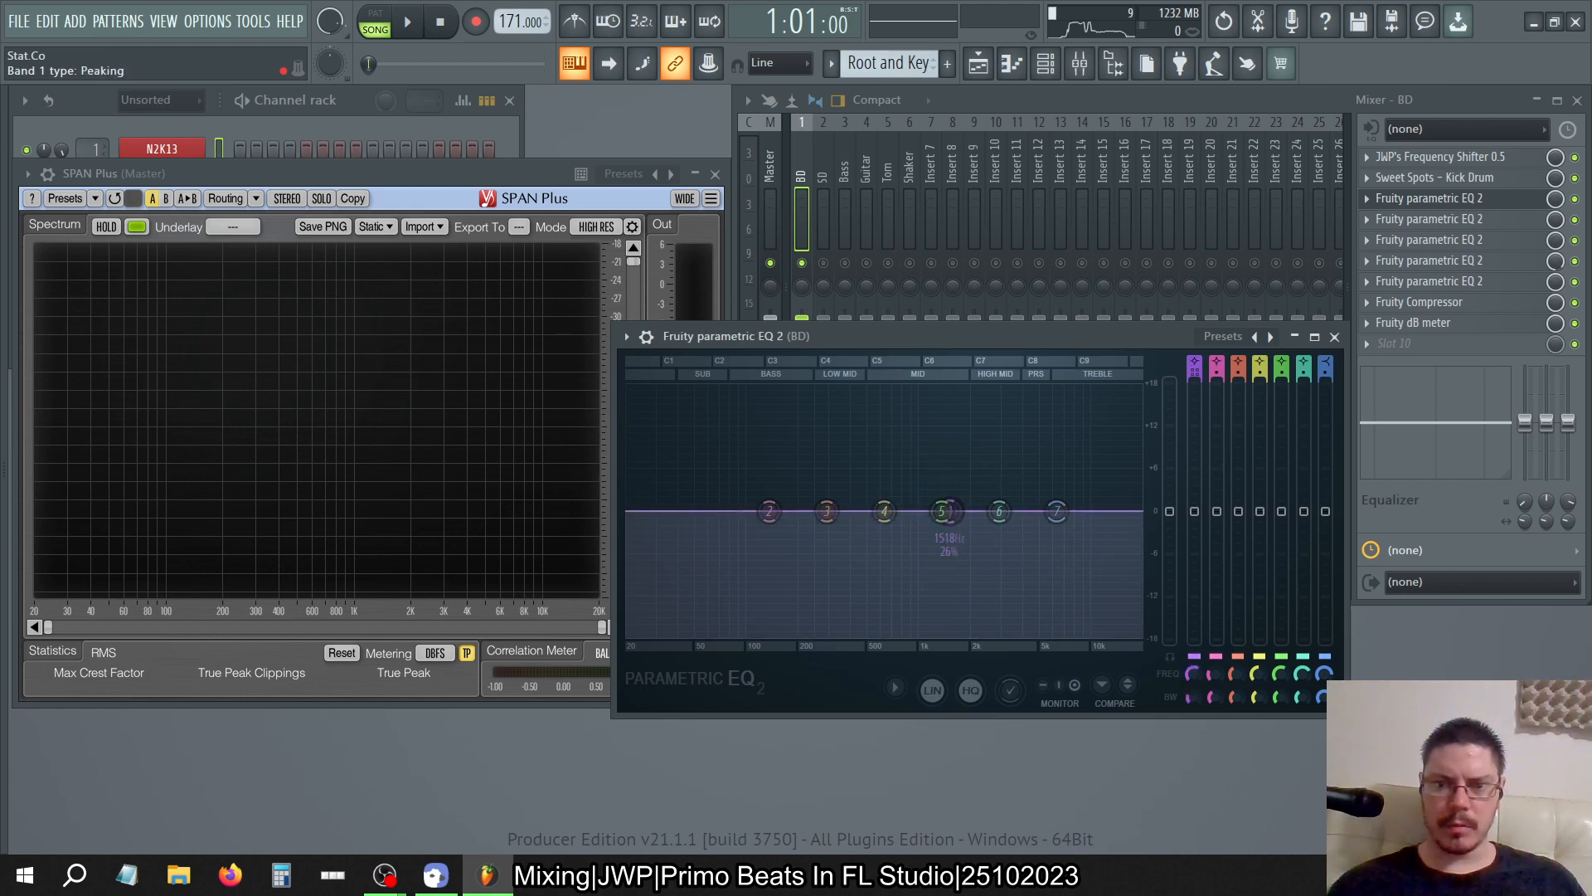
{"action": "right_click", "coordinate": [1192, 363]}
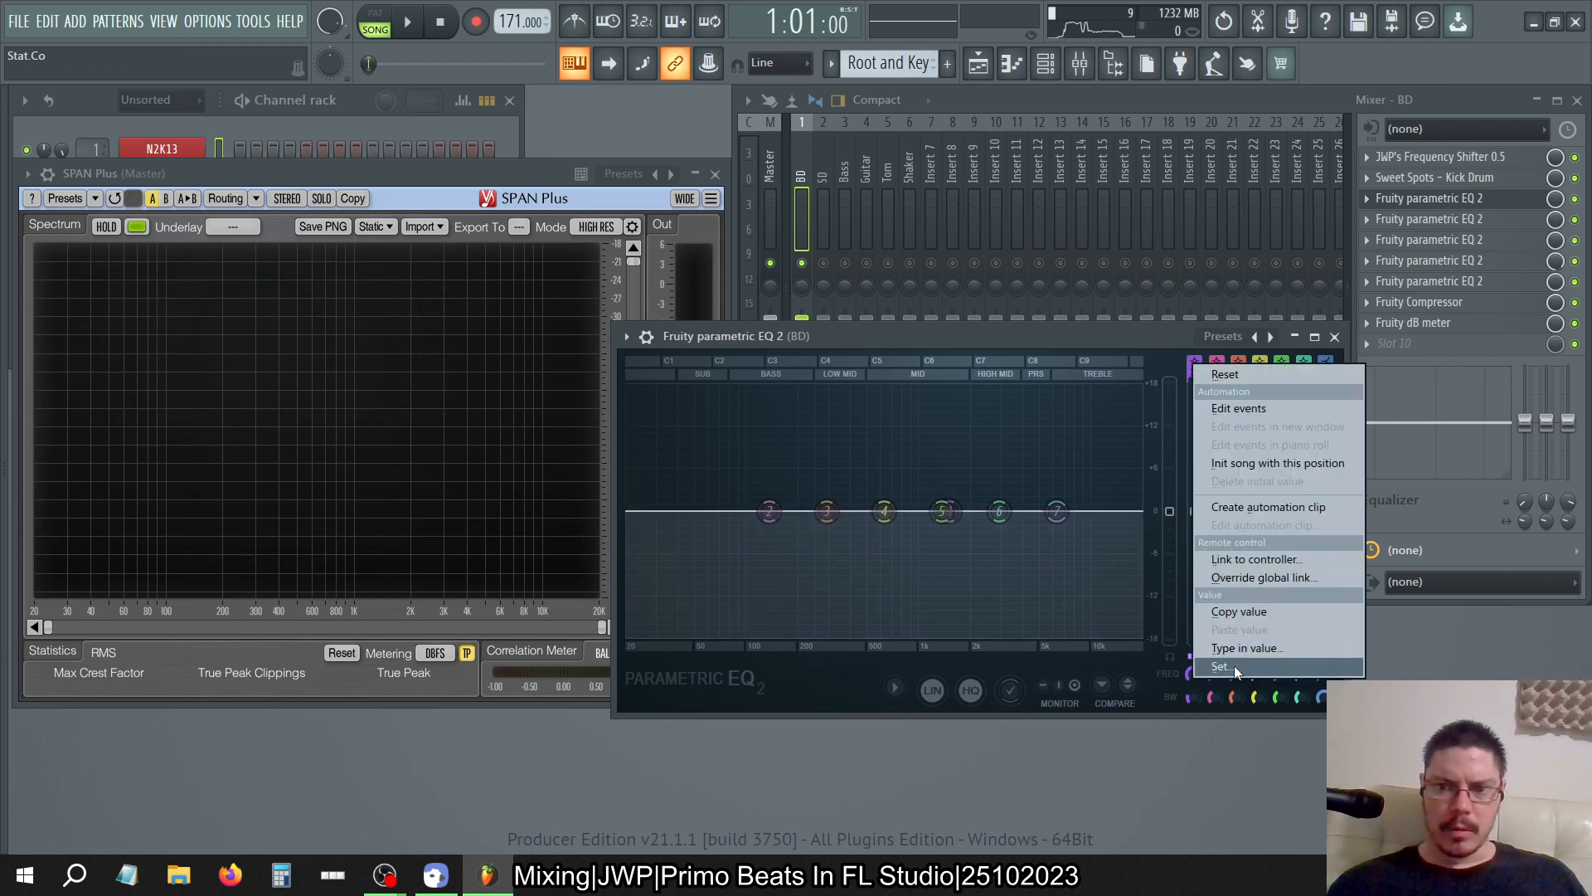
{"action": "left_click", "coordinate": [1154, 340]}
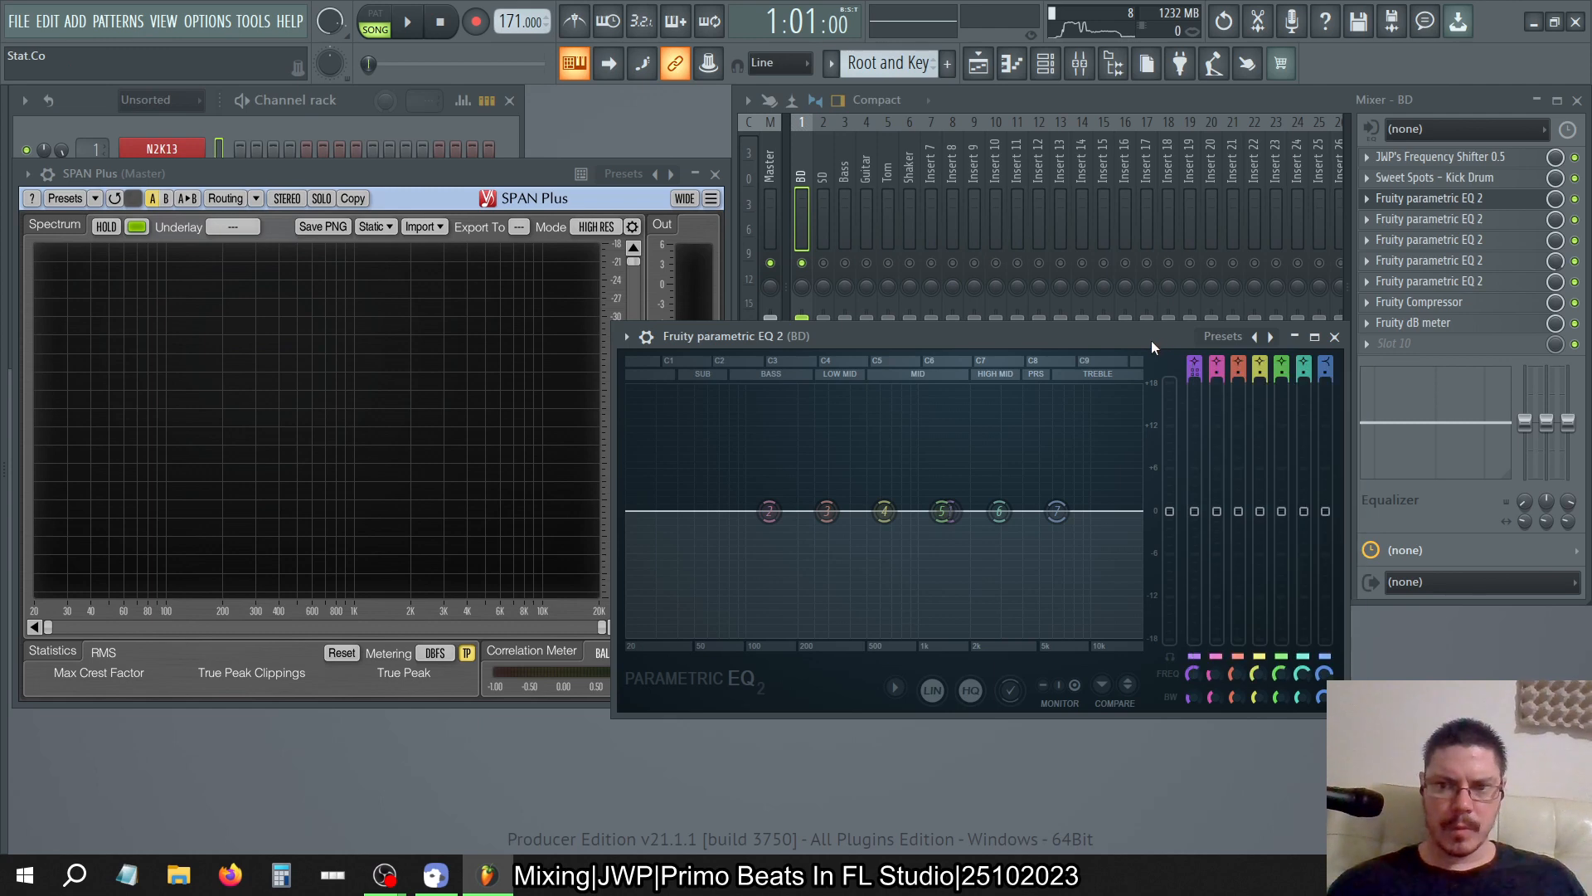
{"action": "right_click", "coordinate": [1195, 672]}
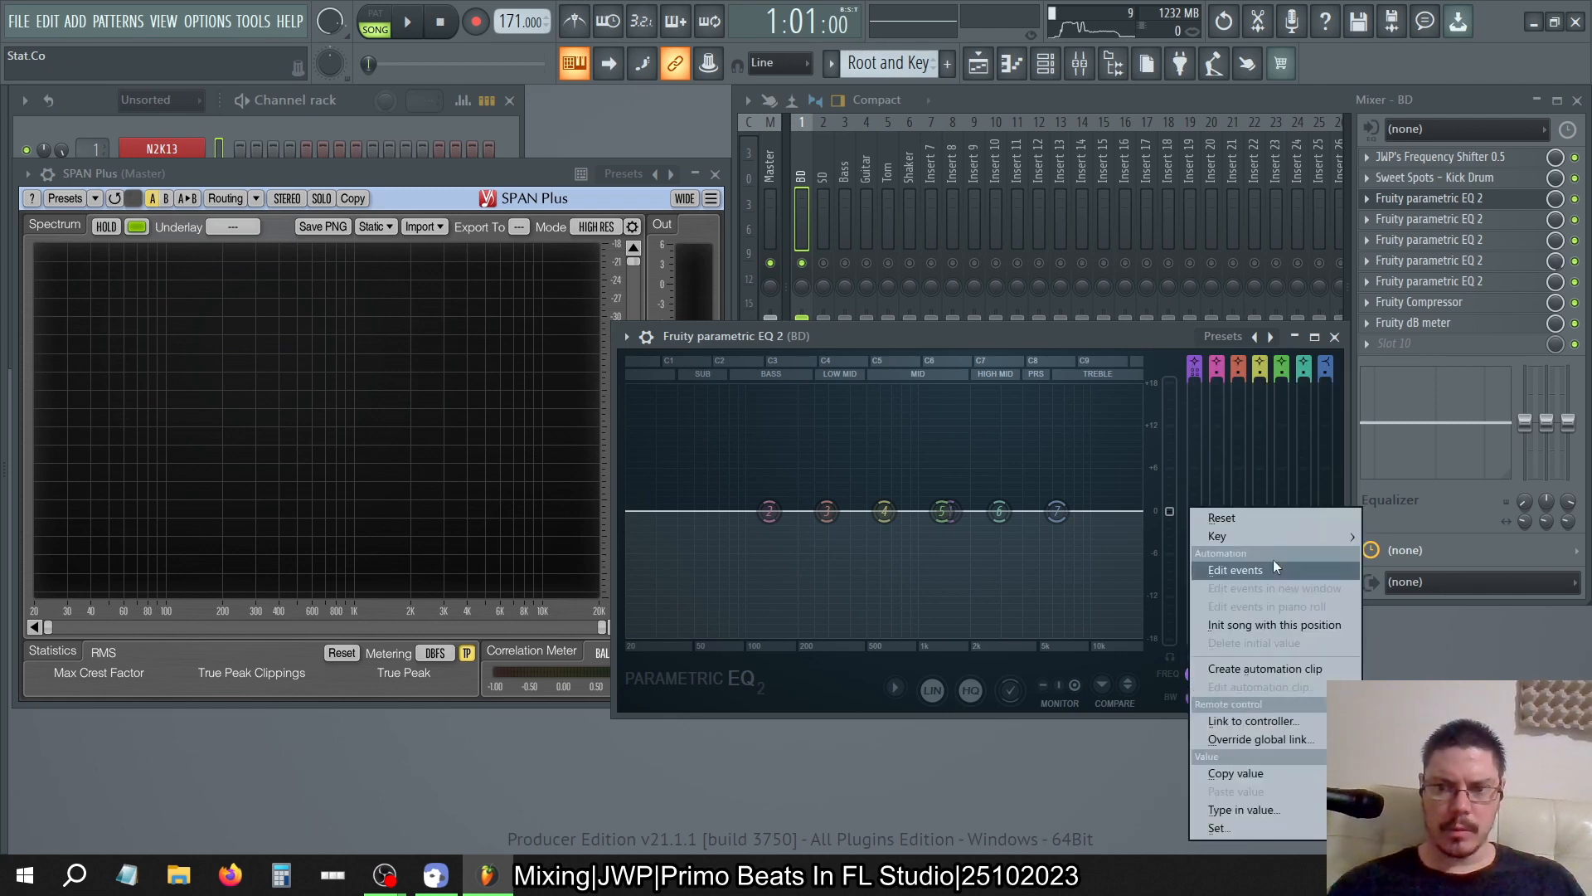
{"action": "mouse_move", "coordinate": [1261, 535]}
{"action": "mouse_move", "coordinate": [1393, 664]}
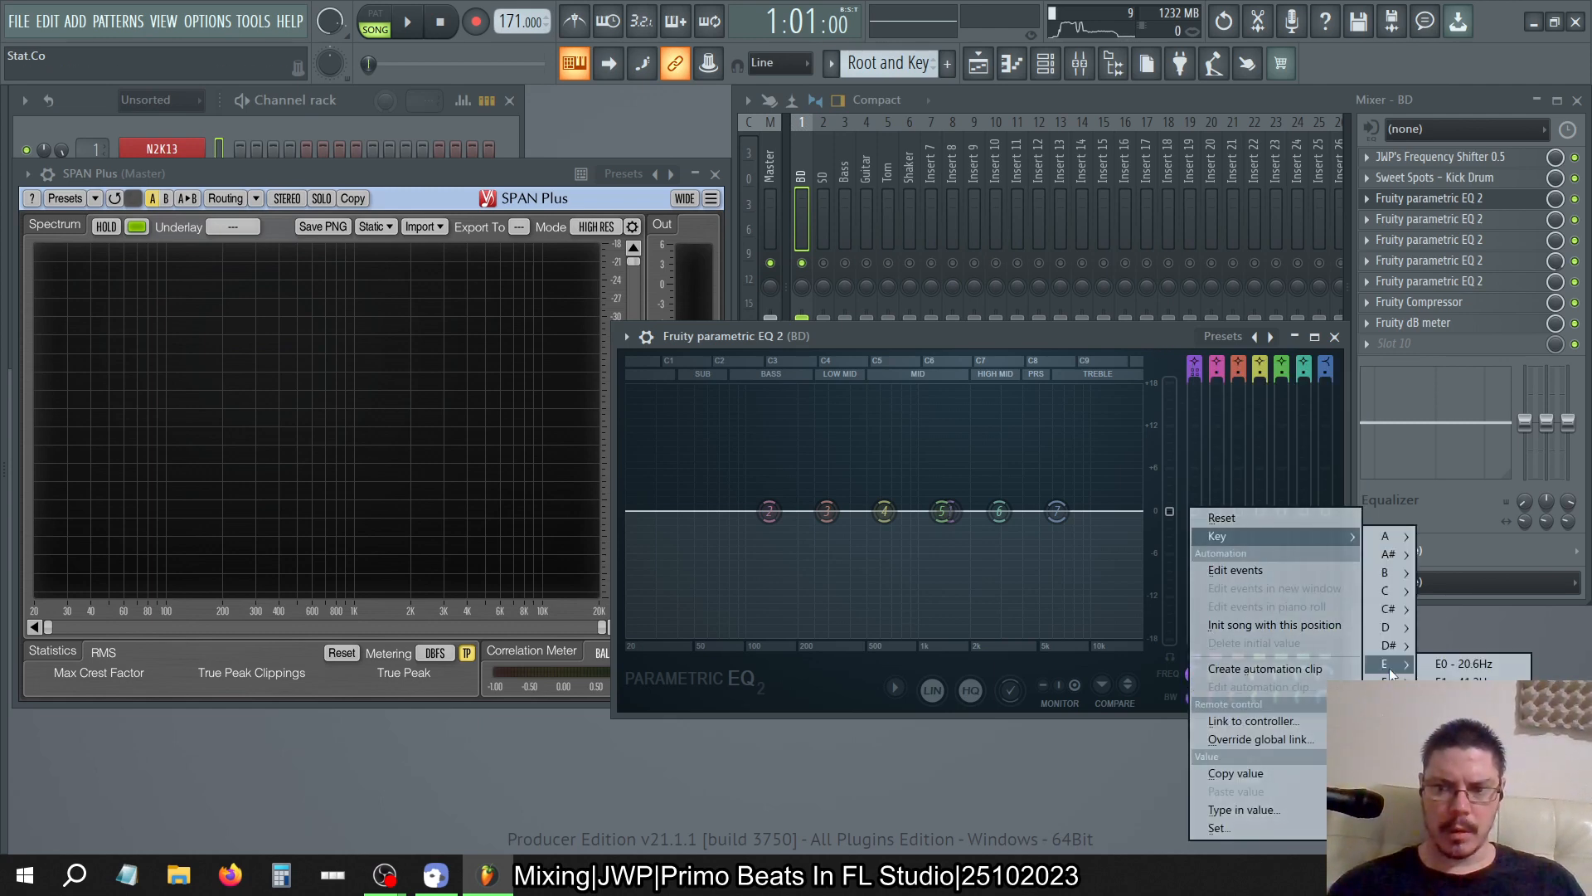
{"action": "left_click", "coordinate": [1464, 681]}
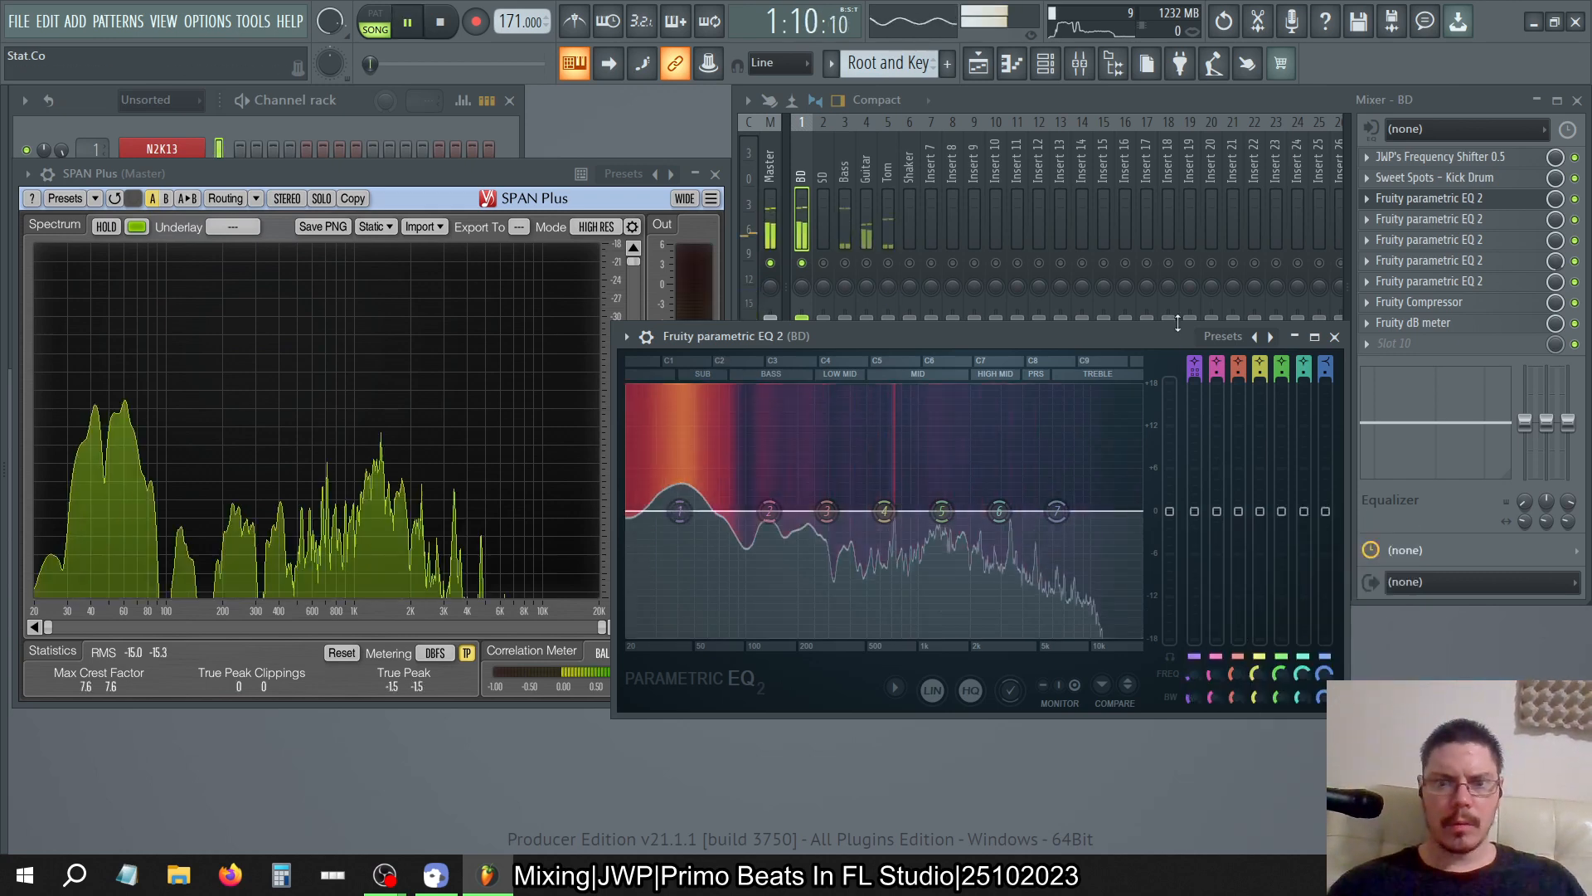
Play the soloed kick and bypass the four Fruity parametric EQ 2 plugins in BD's effect slots 4 to 7
{"action": "left_click", "coordinate": [1576, 280]}
{"action": "left_click", "coordinate": [1574, 260]}
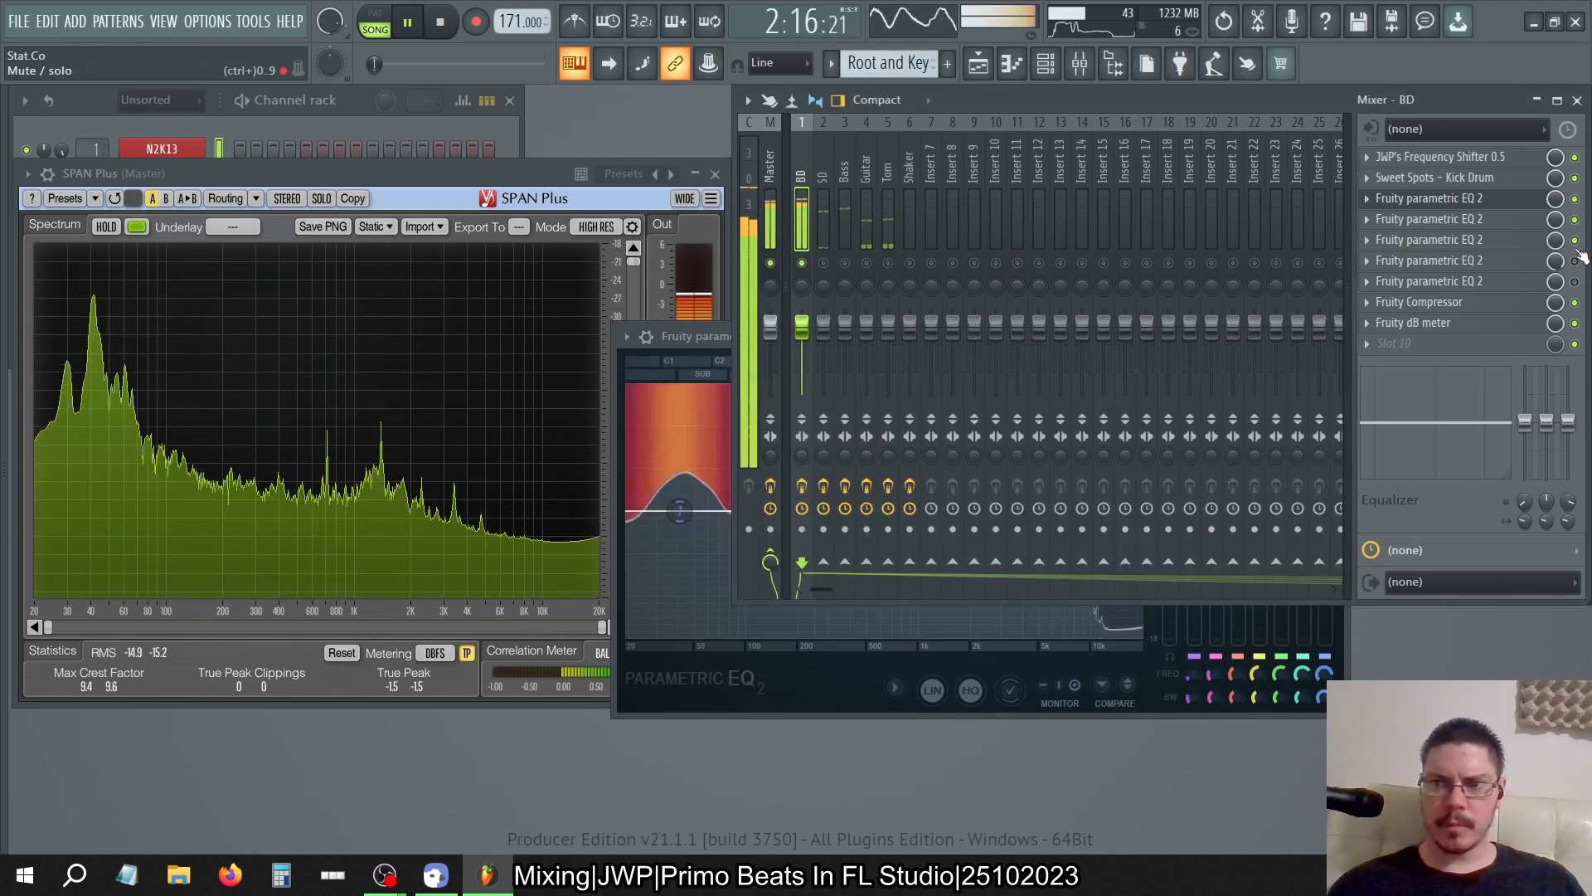
{"action": "left_click", "coordinate": [1574, 240]}
{"action": "left_click", "coordinate": [1574, 220]}
Turn on High Quality in the BD track's frequency shifter and close the plugin
{"action": "left_click", "coordinate": [1460, 156]}
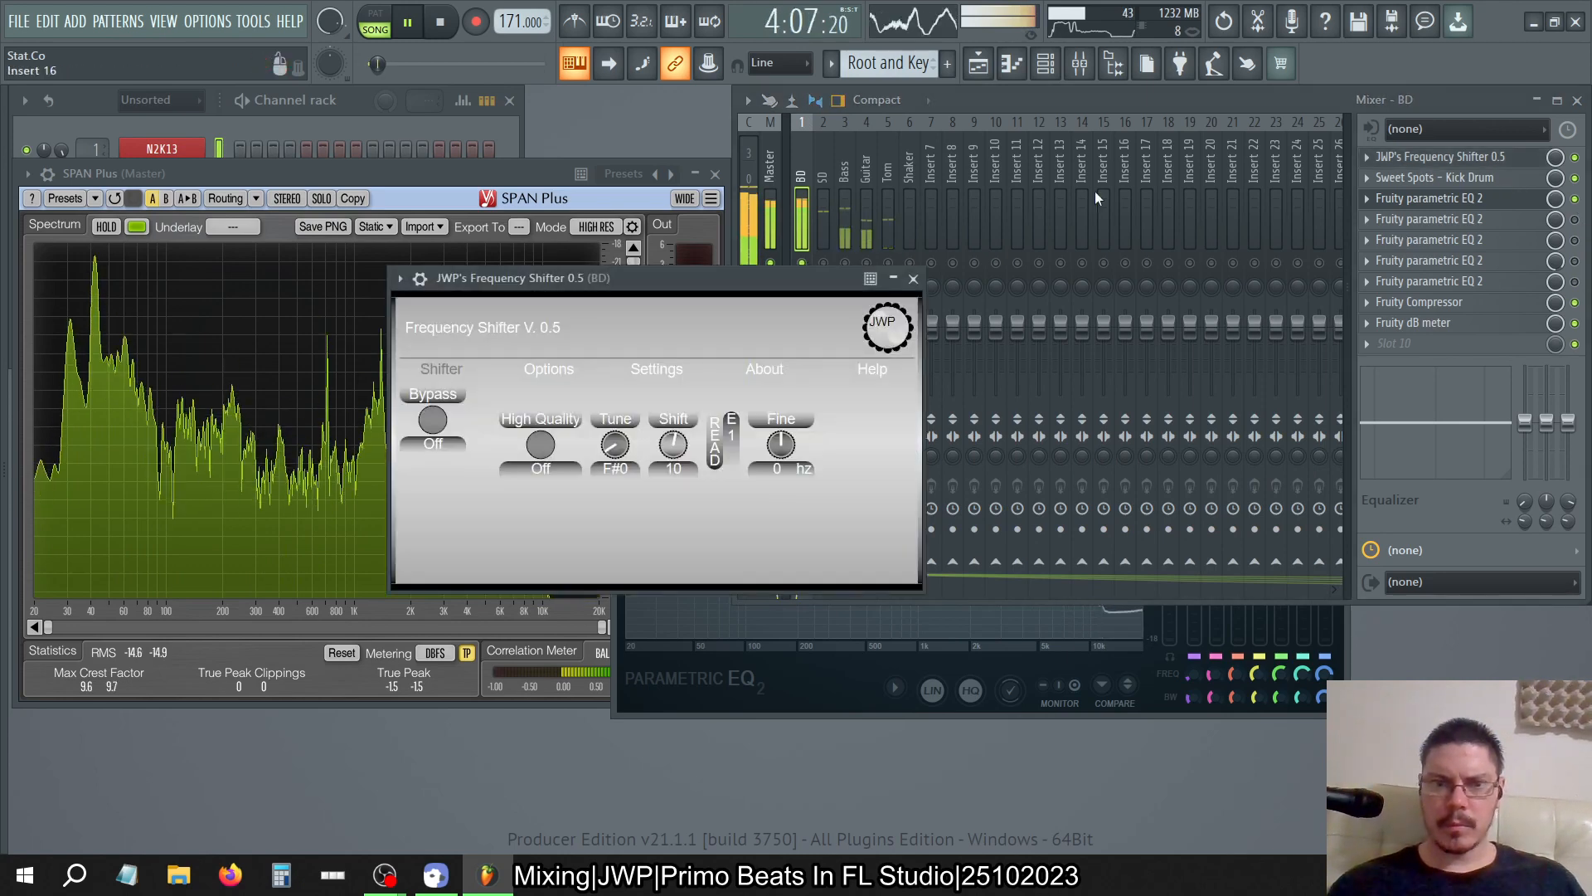
{"action": "left_click", "coordinate": [538, 445]}
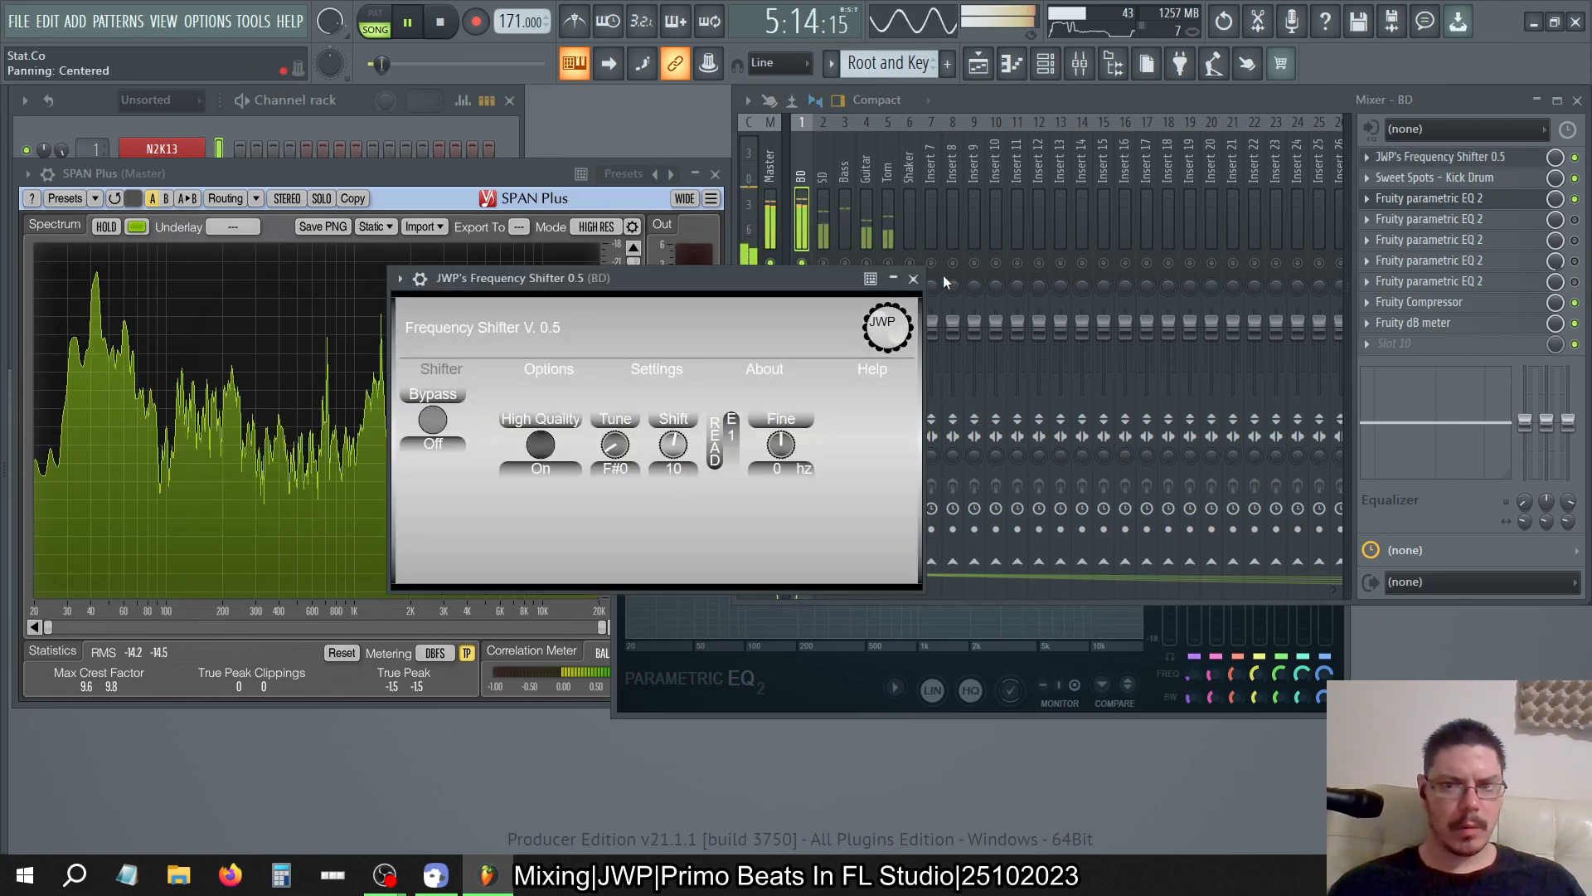
{"action": "left_click", "coordinate": [913, 280]}
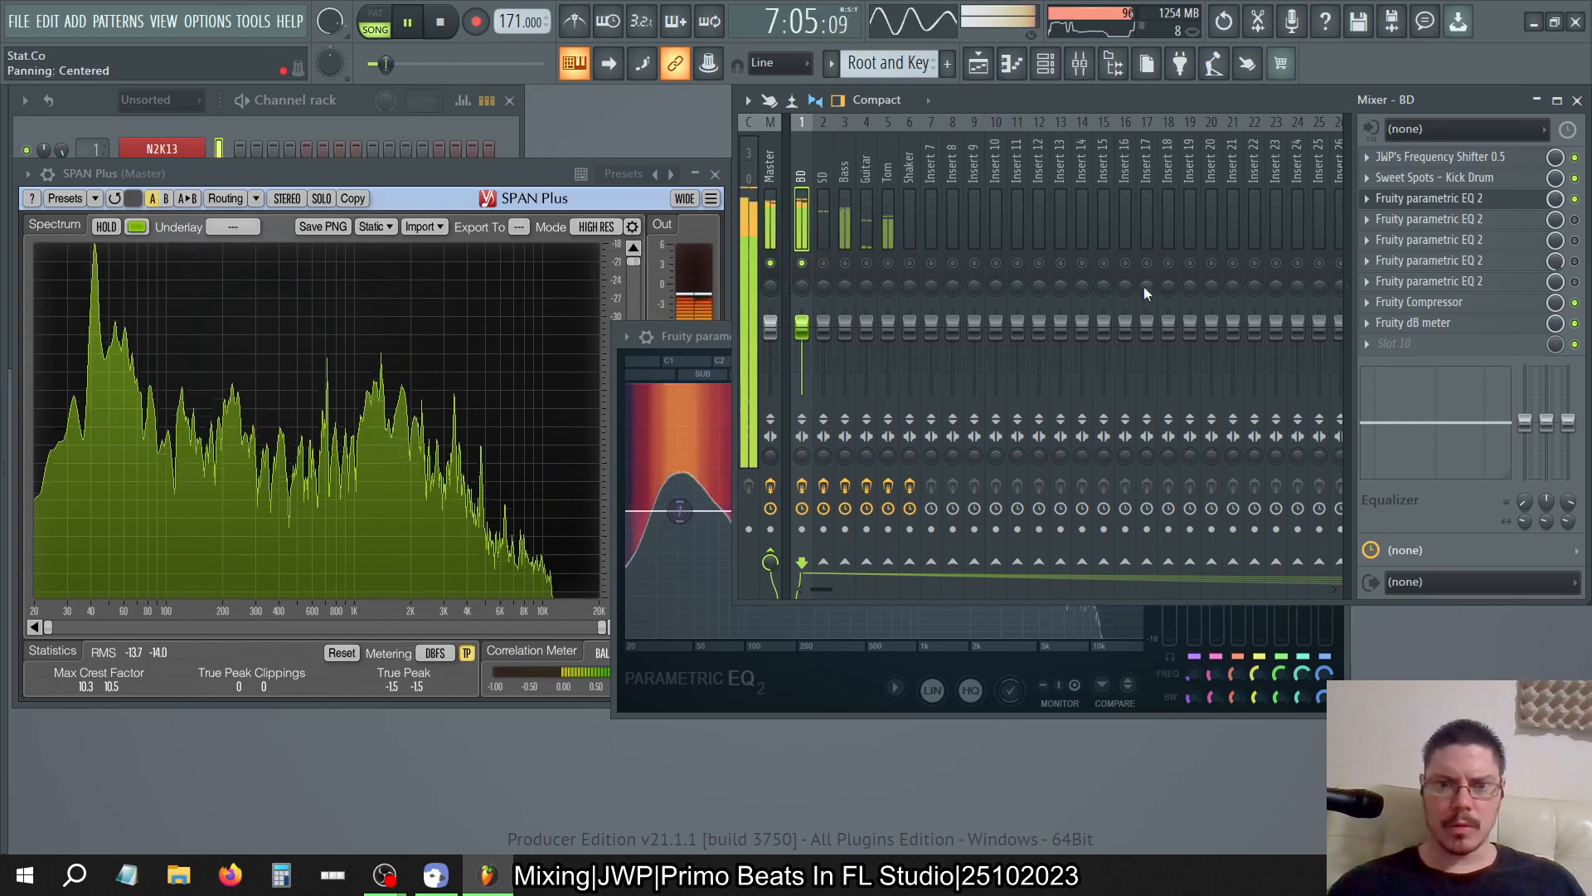
Change band 1 of BD's slot 3 EQ to a low shelf and tune its frequency to E2 (82 Hz)
{"action": "left_click", "coordinate": [698, 355]}
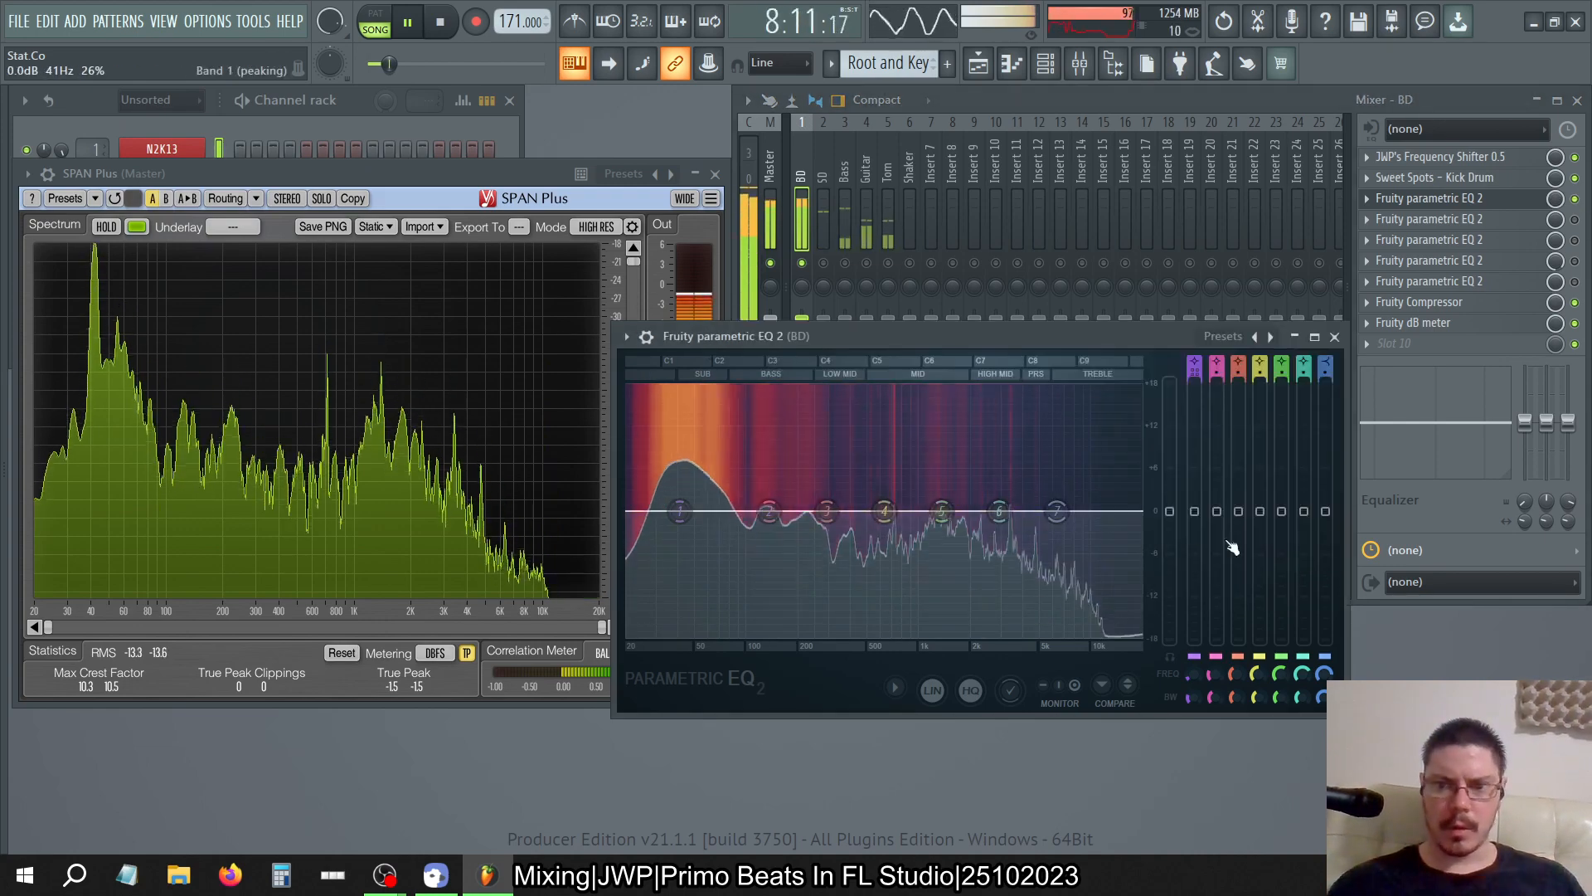
{"action": "mouse_move", "coordinate": [1199, 510]}
{"action": "left_mouse_down"}
{"action": "mouse_move", "coordinate": [1199, 536]}
{"action": "mouse_move", "coordinate": [1199, 522]}
{"action": "left_mouse_up"}
{"action": "mouse_move", "coordinate": [1195, 370]}
{"action": "left_mouse_down"}
{"action": "mouse_move", "coordinate": [1195, 401]}
{"action": "mouse_move", "coordinate": [1195, 375]}
{"action": "left_mouse_up"}
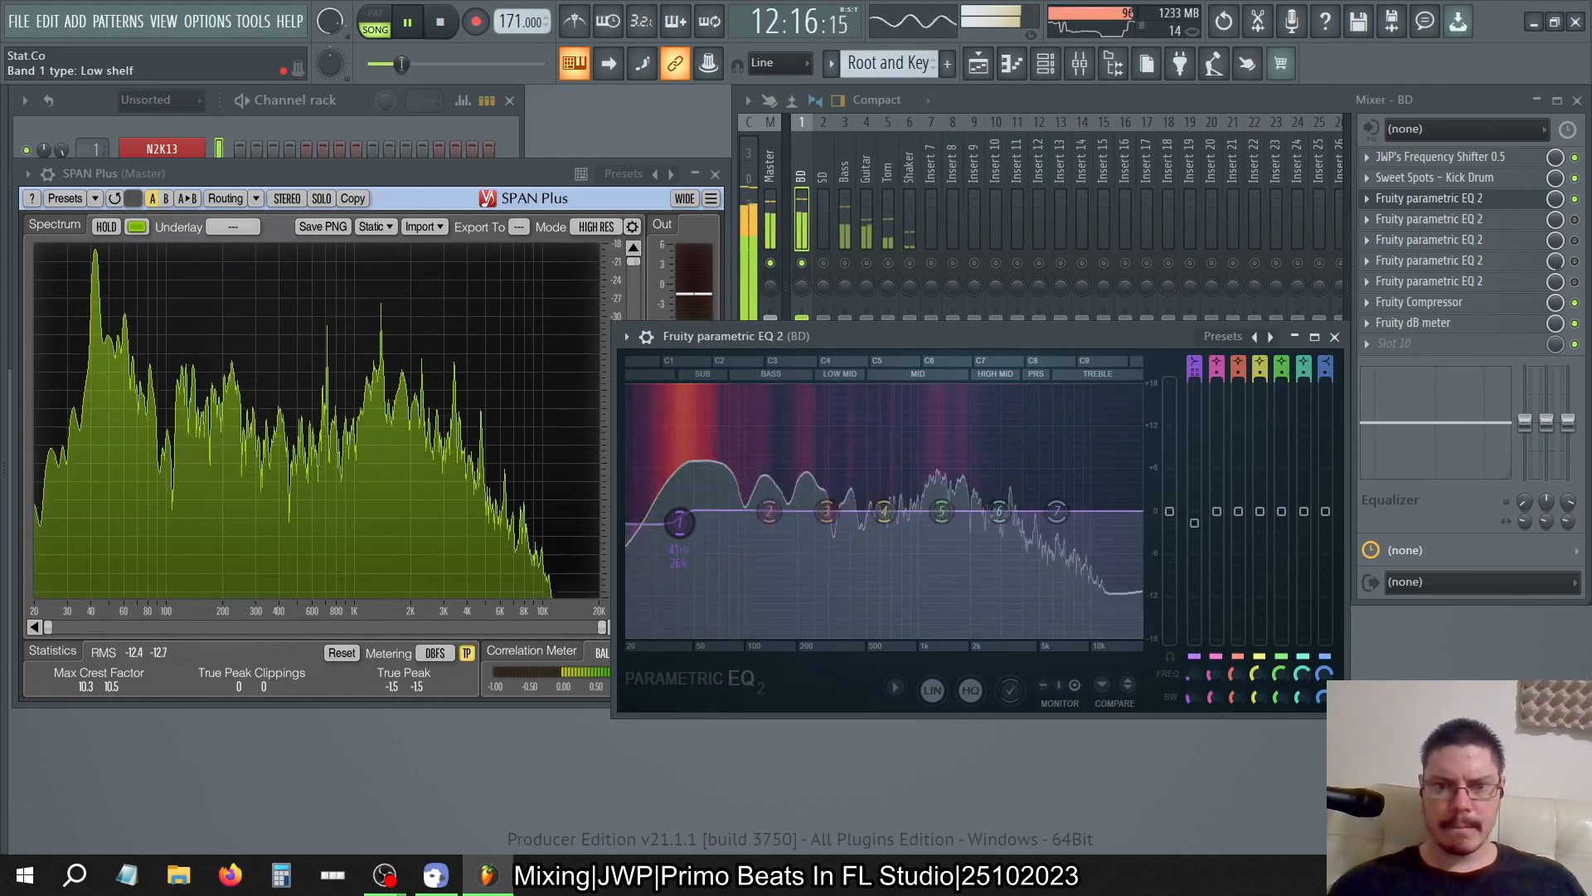
{"action": "right_click", "coordinate": [1193, 673]}
{"action": "mouse_move", "coordinate": [1236, 539]}
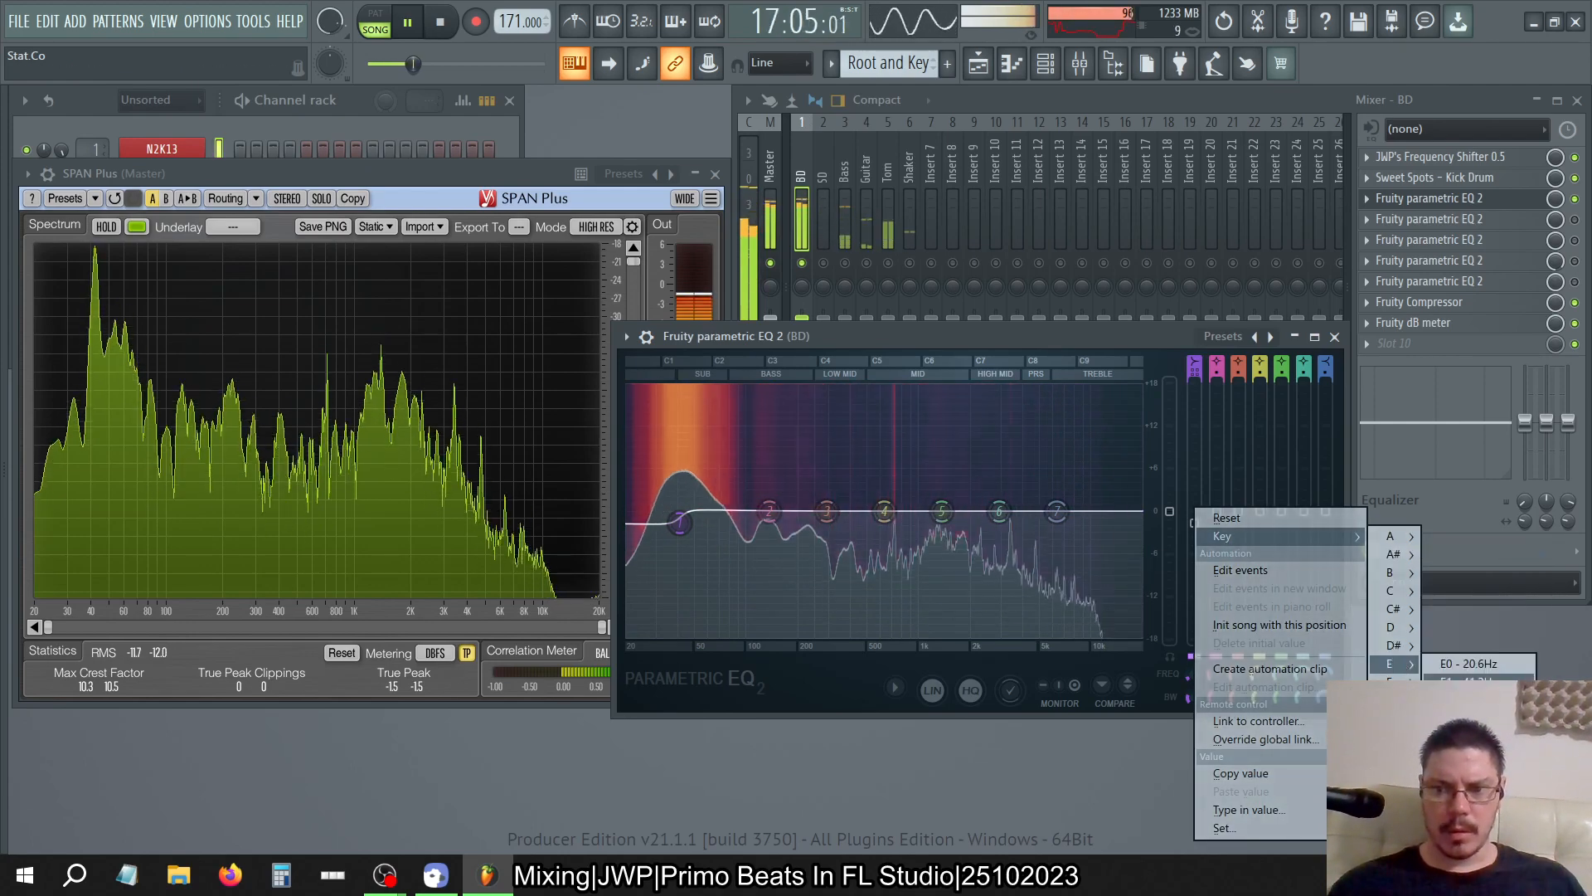
{"action": "left_click", "coordinate": [1457, 662]}
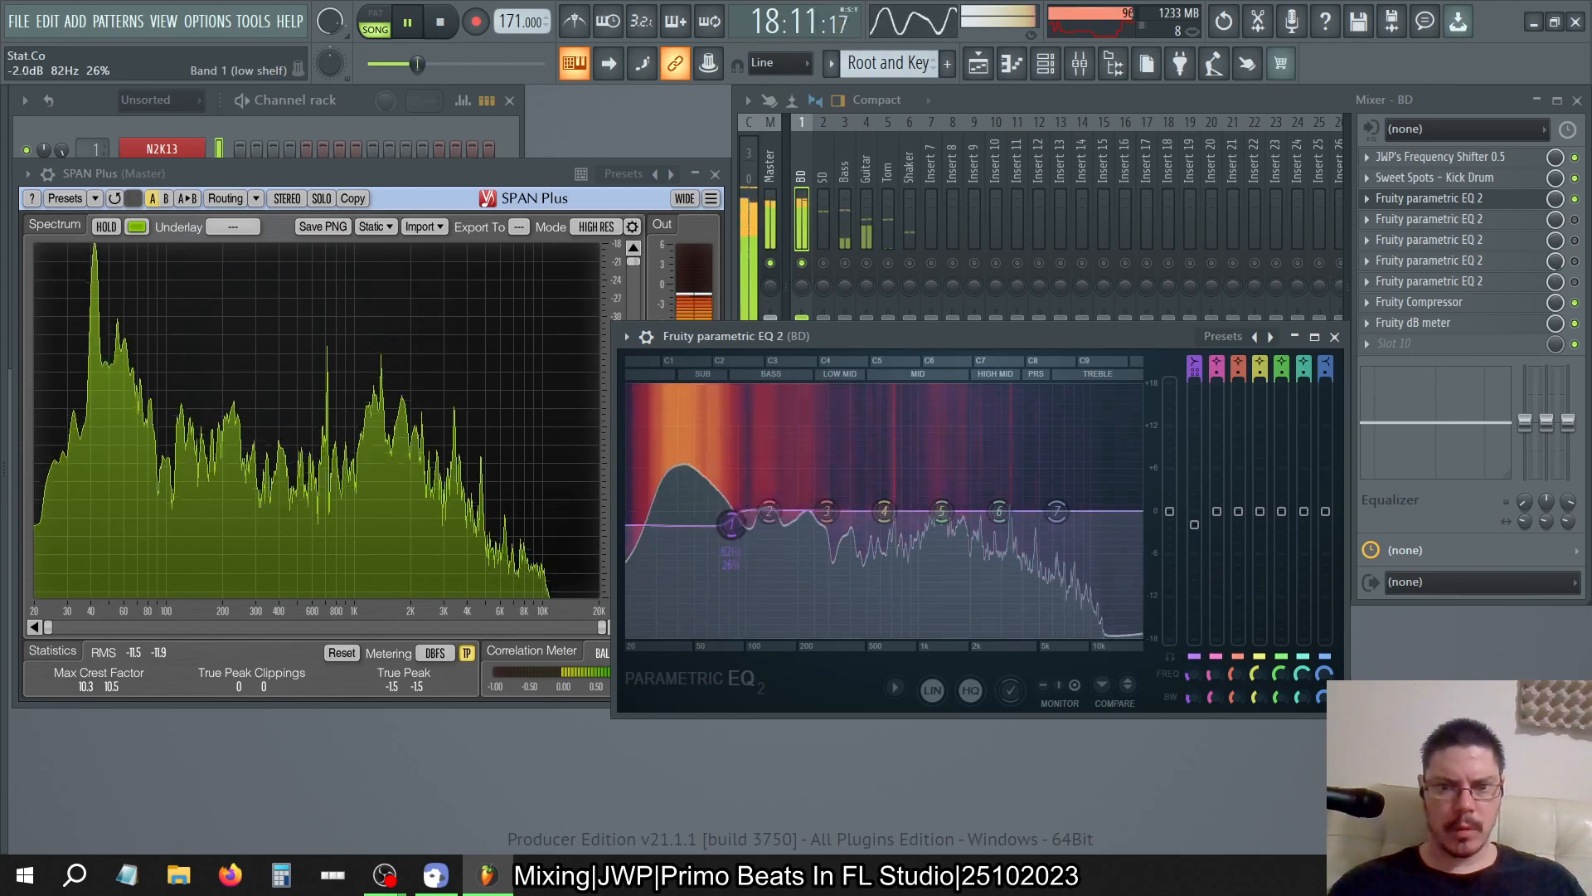
Lower the low shelf's gain to -18 dB and reset band 1's bandwidth to its default
{"action": "left_click_drag", "start_coordinate": [1194, 522], "coordinate": [1194, 529]}
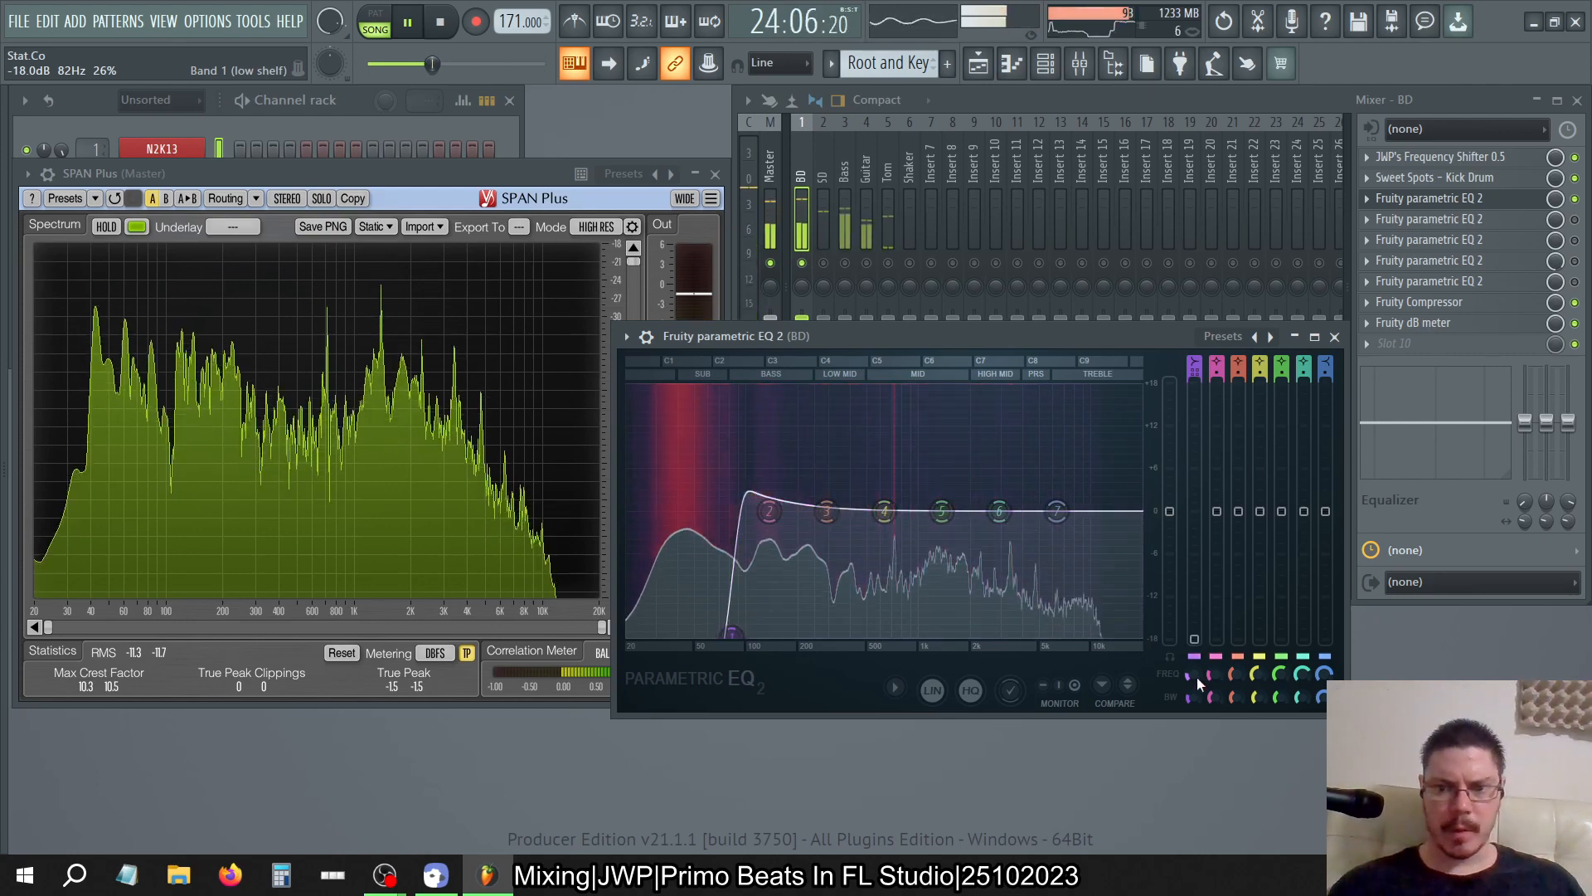
{"action": "right_click", "coordinate": [1192, 698]}
{"action": "left_click", "coordinate": [1252, 537]}
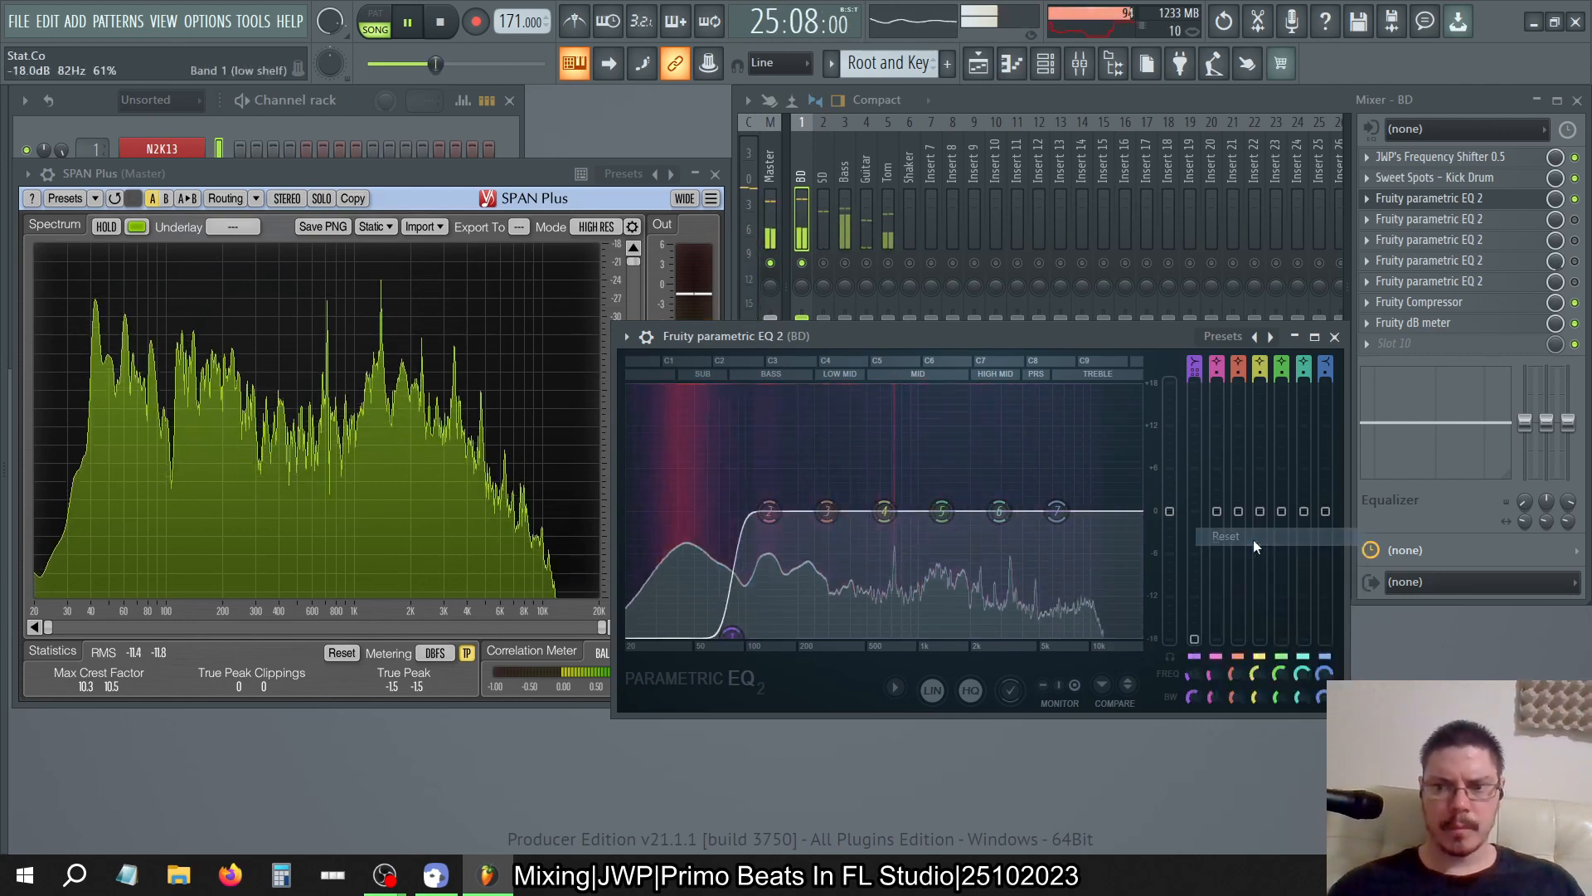
Compare the kick with the slot 3 EQ bypassed and enabled, and check its curve against the spectrum
{"action": "left_click", "coordinate": [1574, 199]}
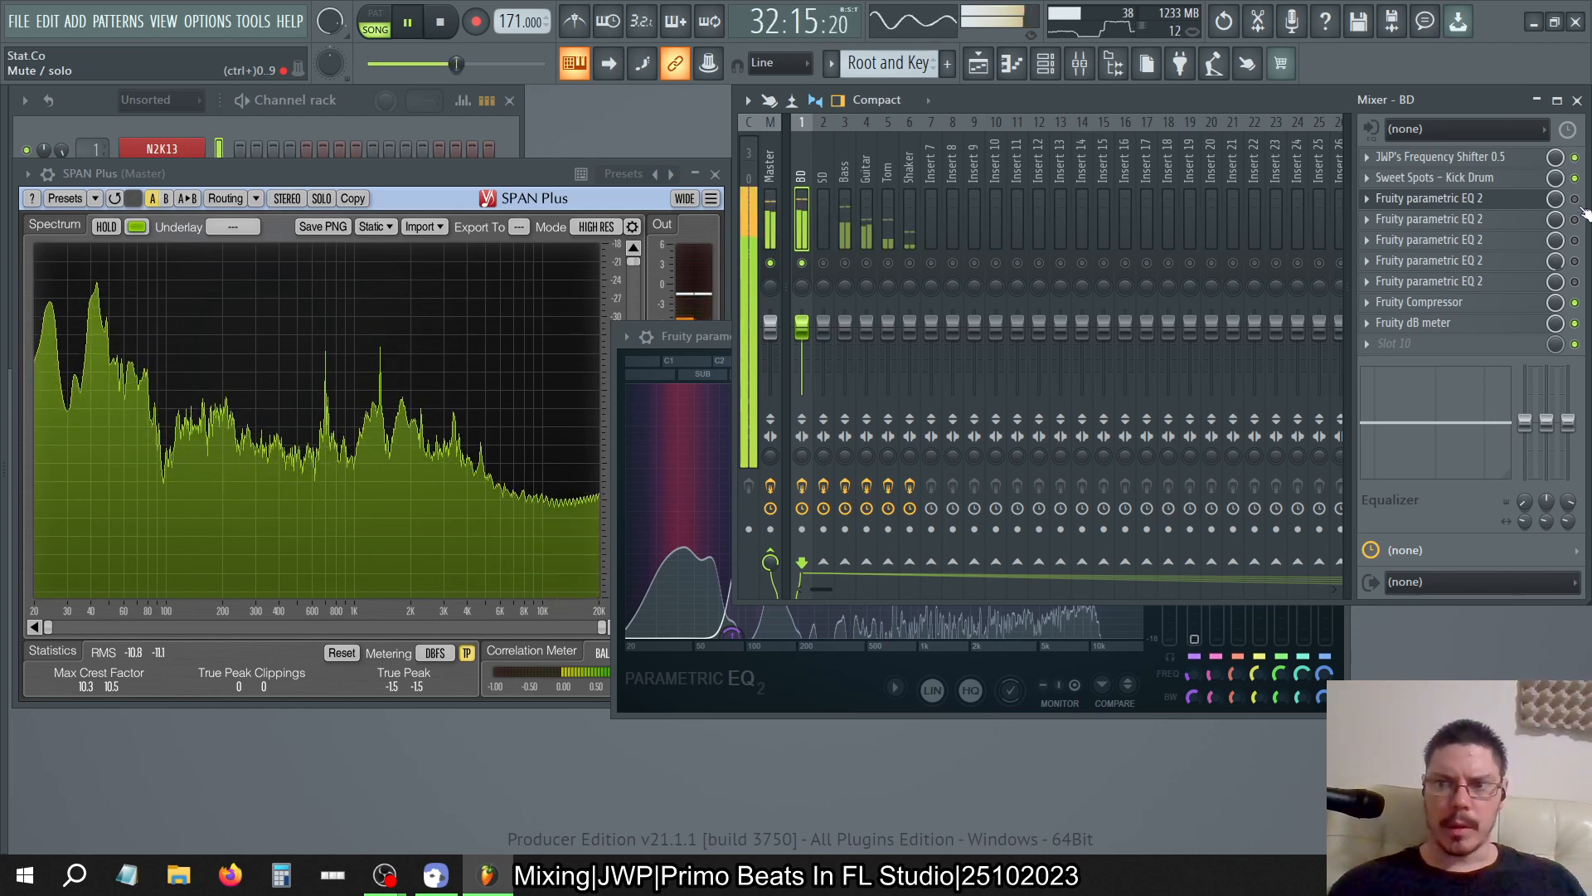
{"action": "left_click", "coordinate": [705, 343]}
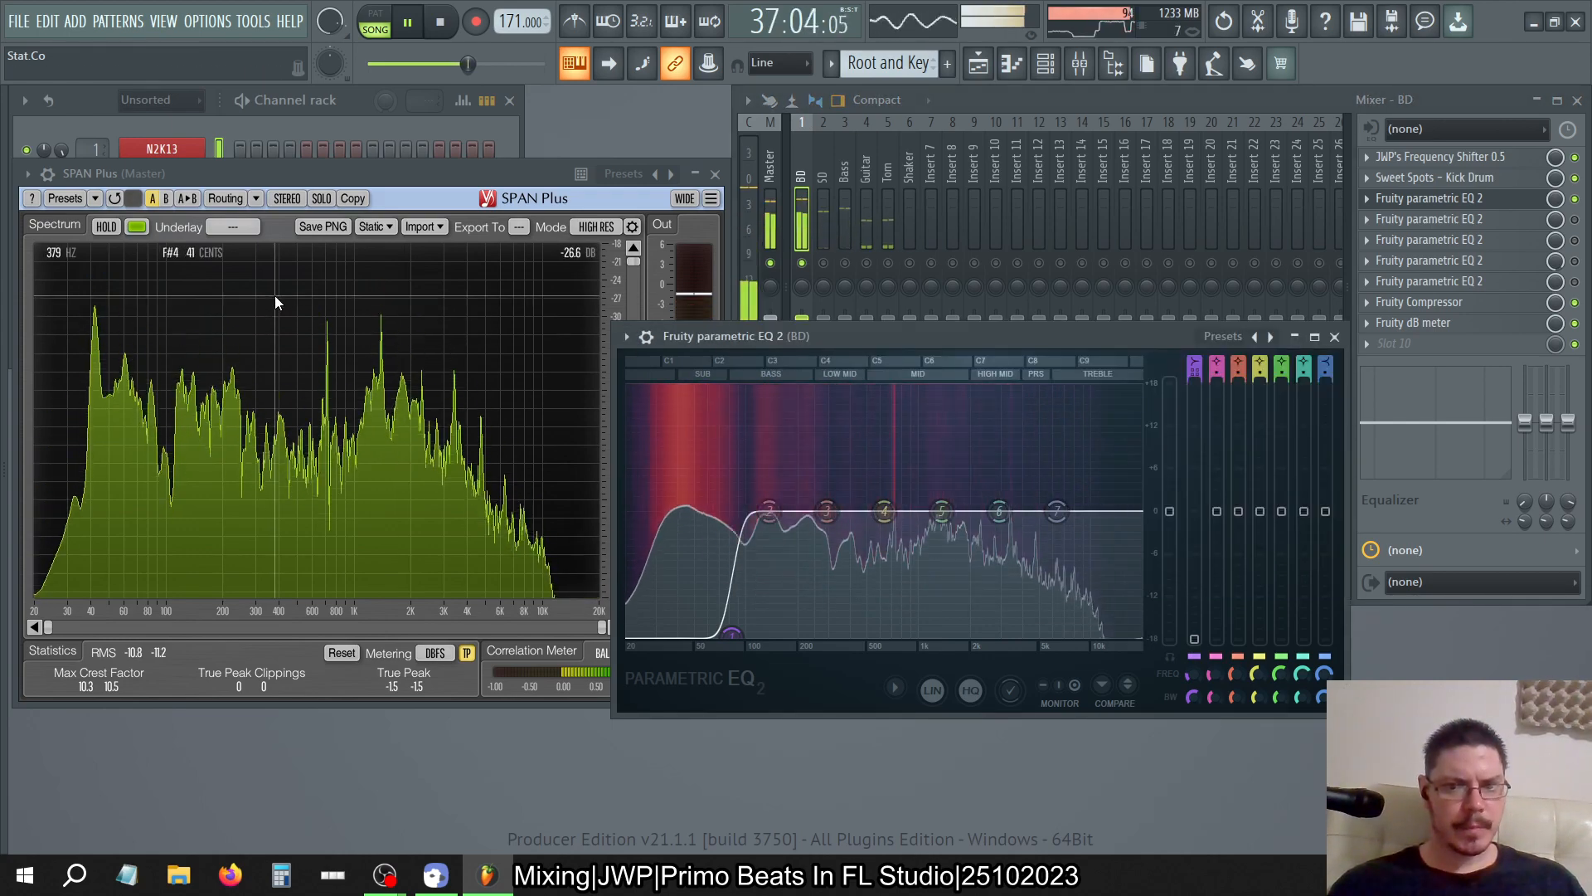
{"action": "left_click", "coordinate": [1483, 200]}
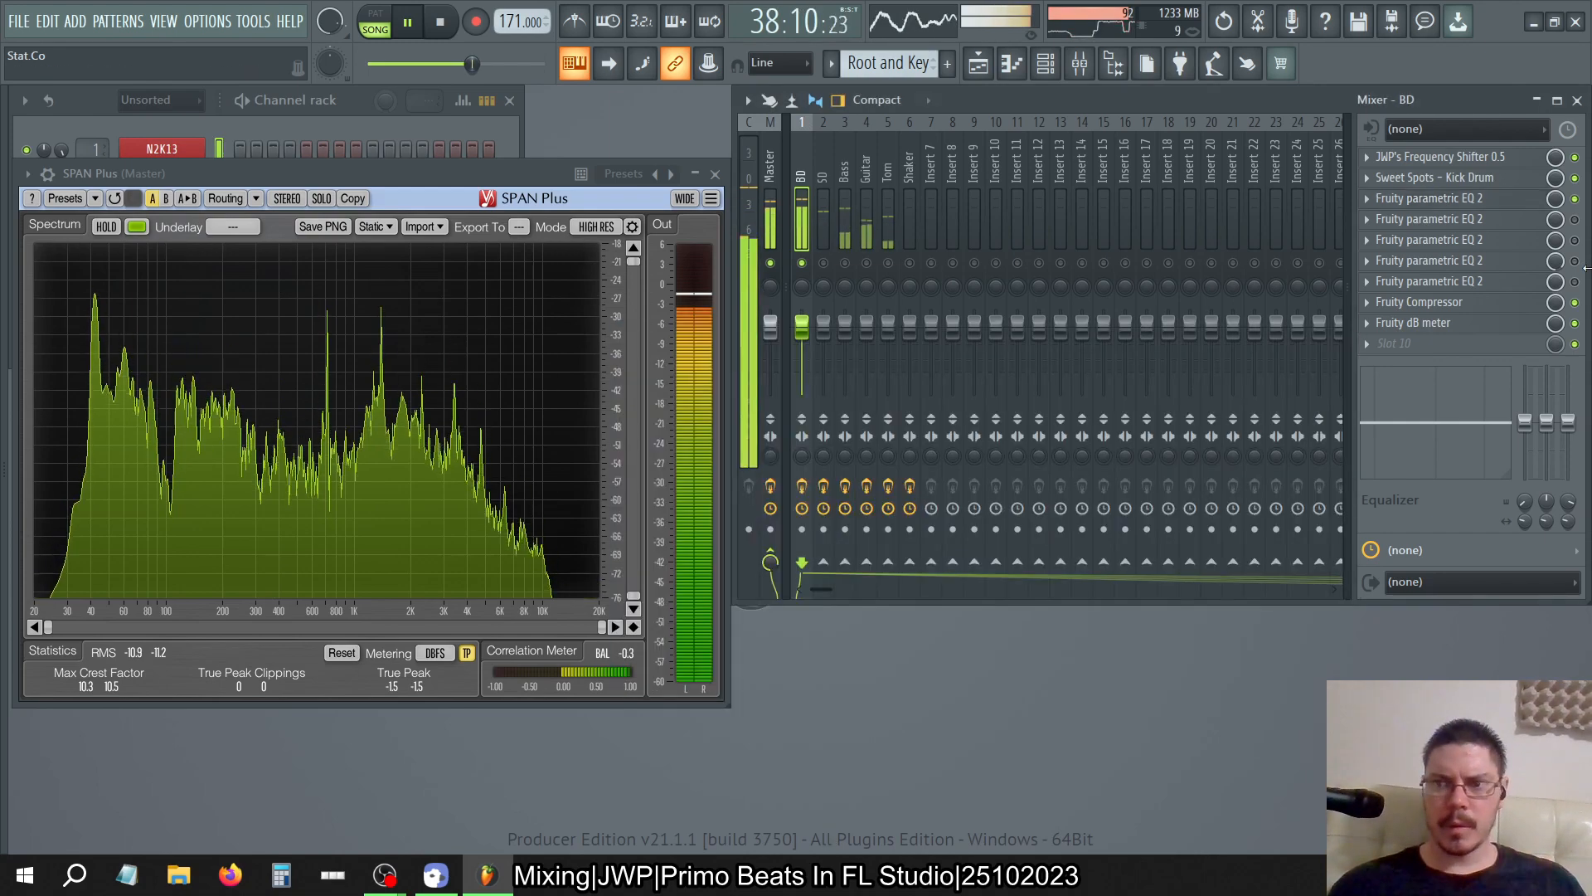
Recheck and close the slot 3 EQ, re-enable BD's four bypassed EQs, and unsolo BD to hear the full mix
{"action": "left_click", "coordinate": [1487, 201]}
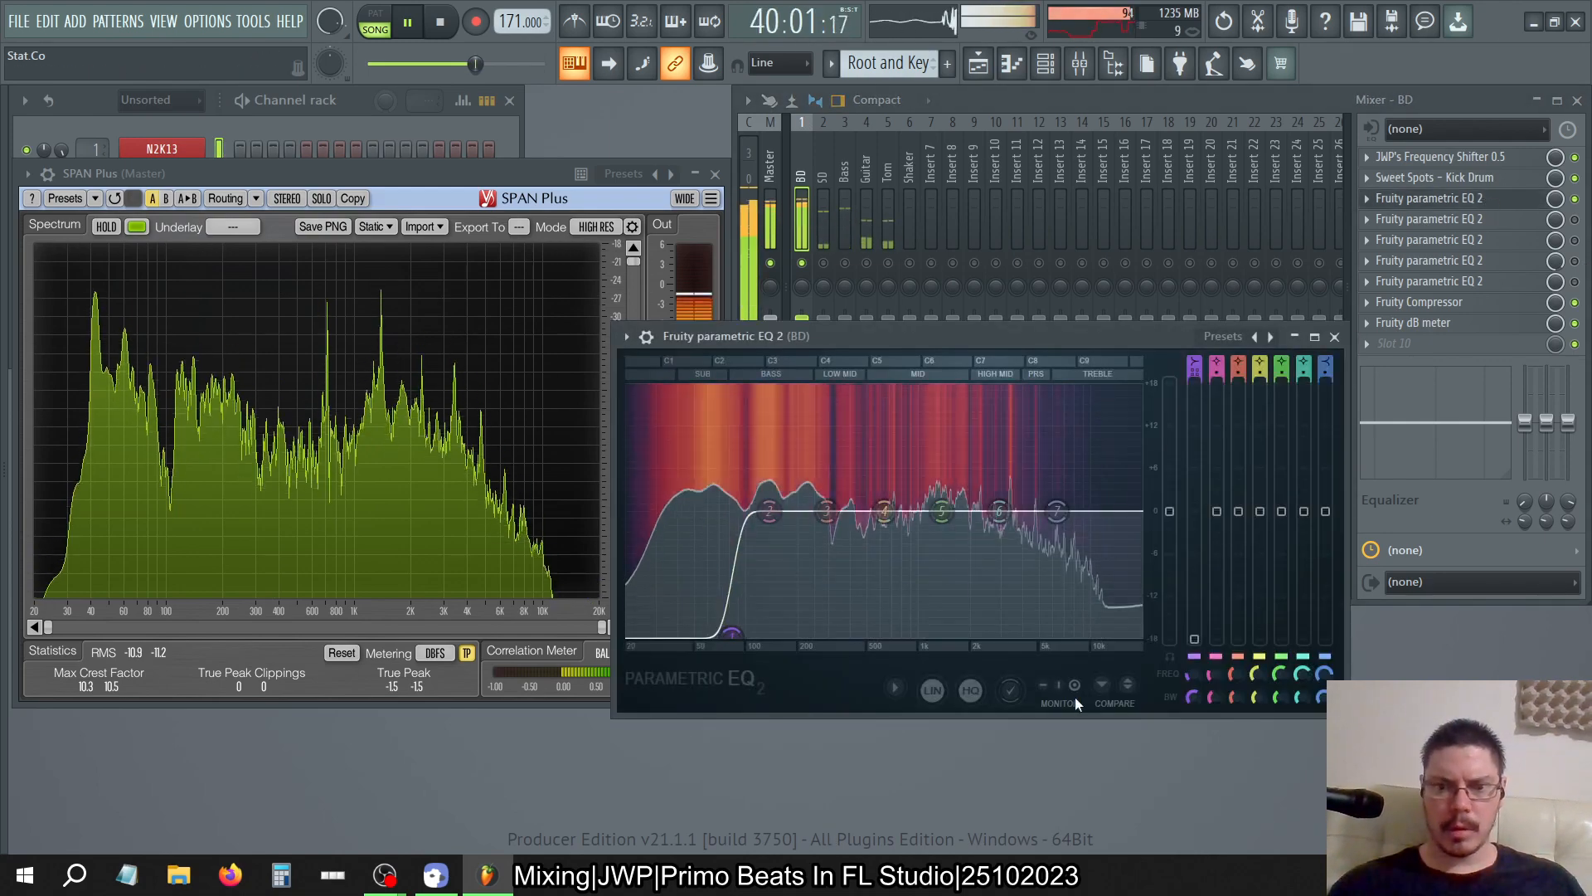
{"action": "left_click", "coordinate": [1334, 337]}
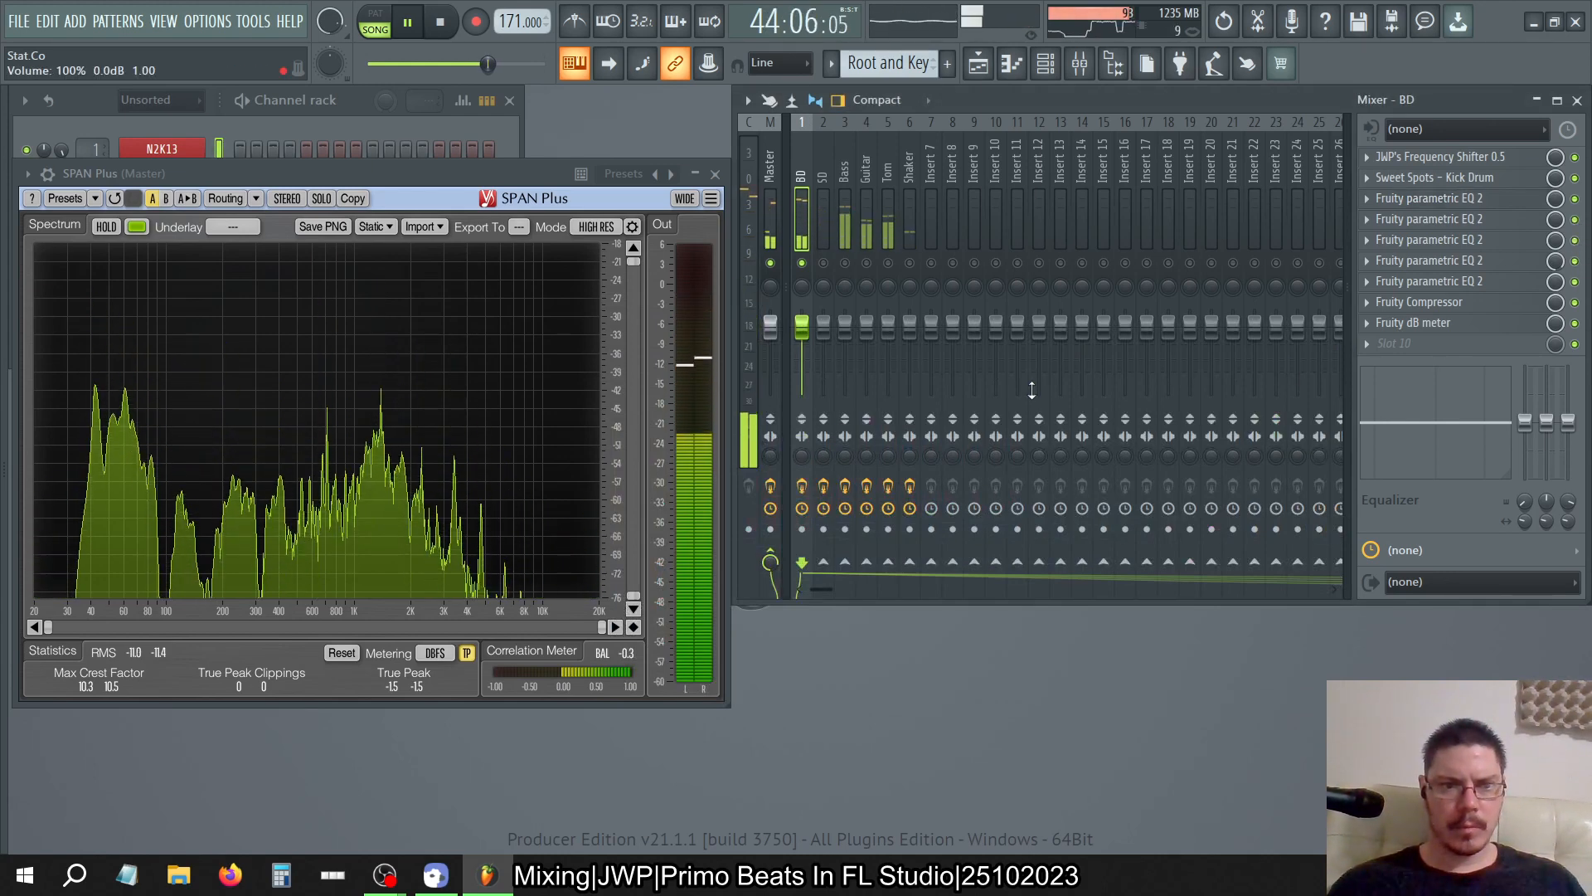
{"action": "right_click", "coordinate": [801, 263]}
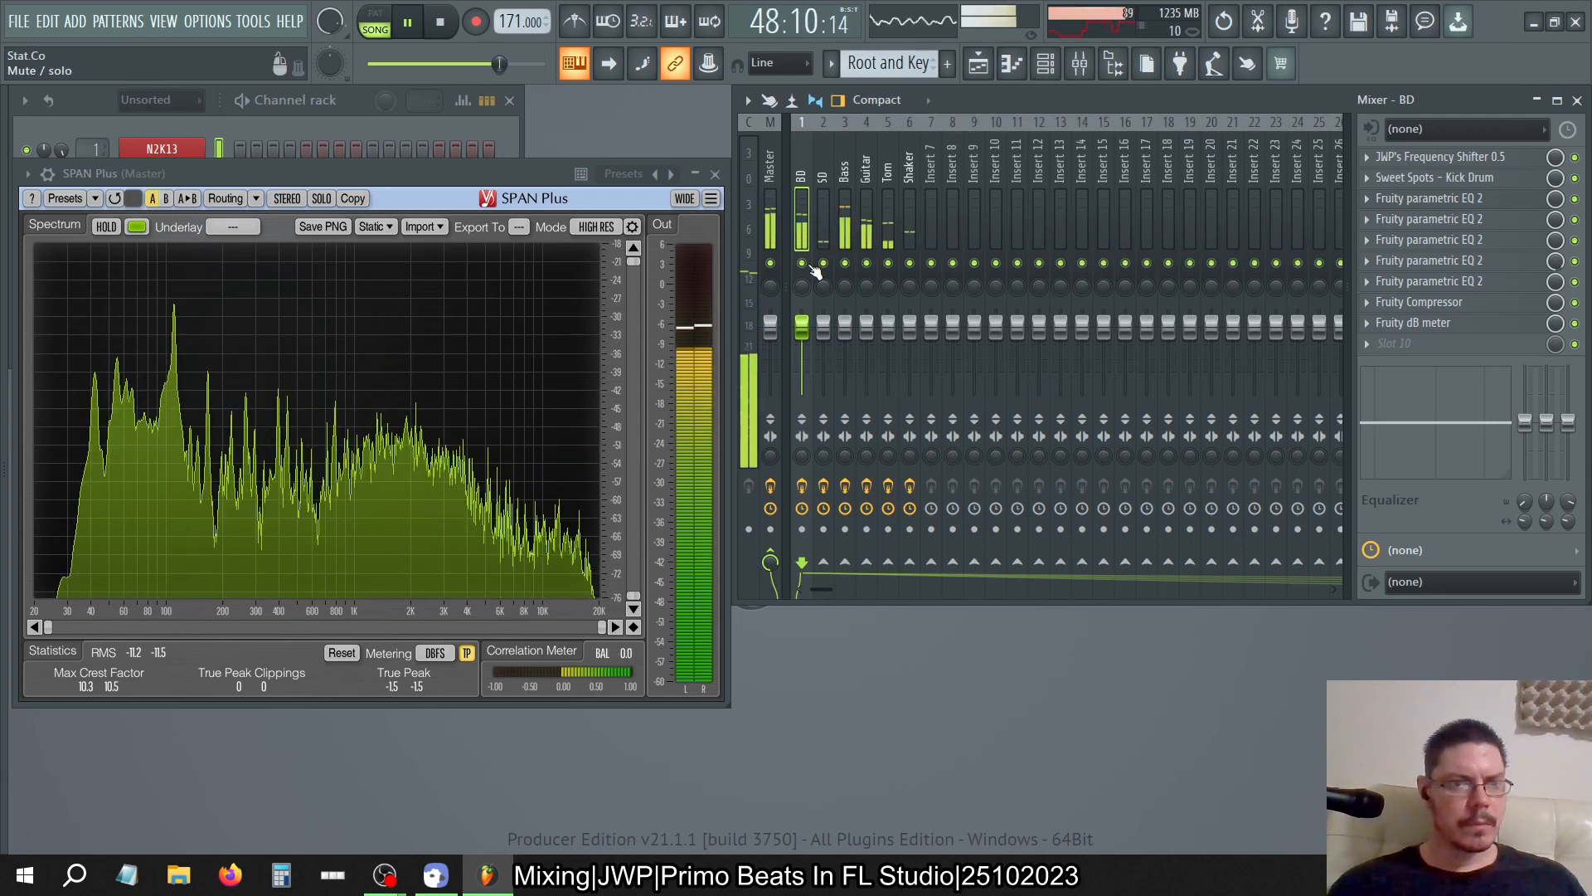
Review BD's Fruity Compressor settings and compare the mix with the compressor bypassed and enabled
{"action": "left_click", "coordinate": [1415, 301]}
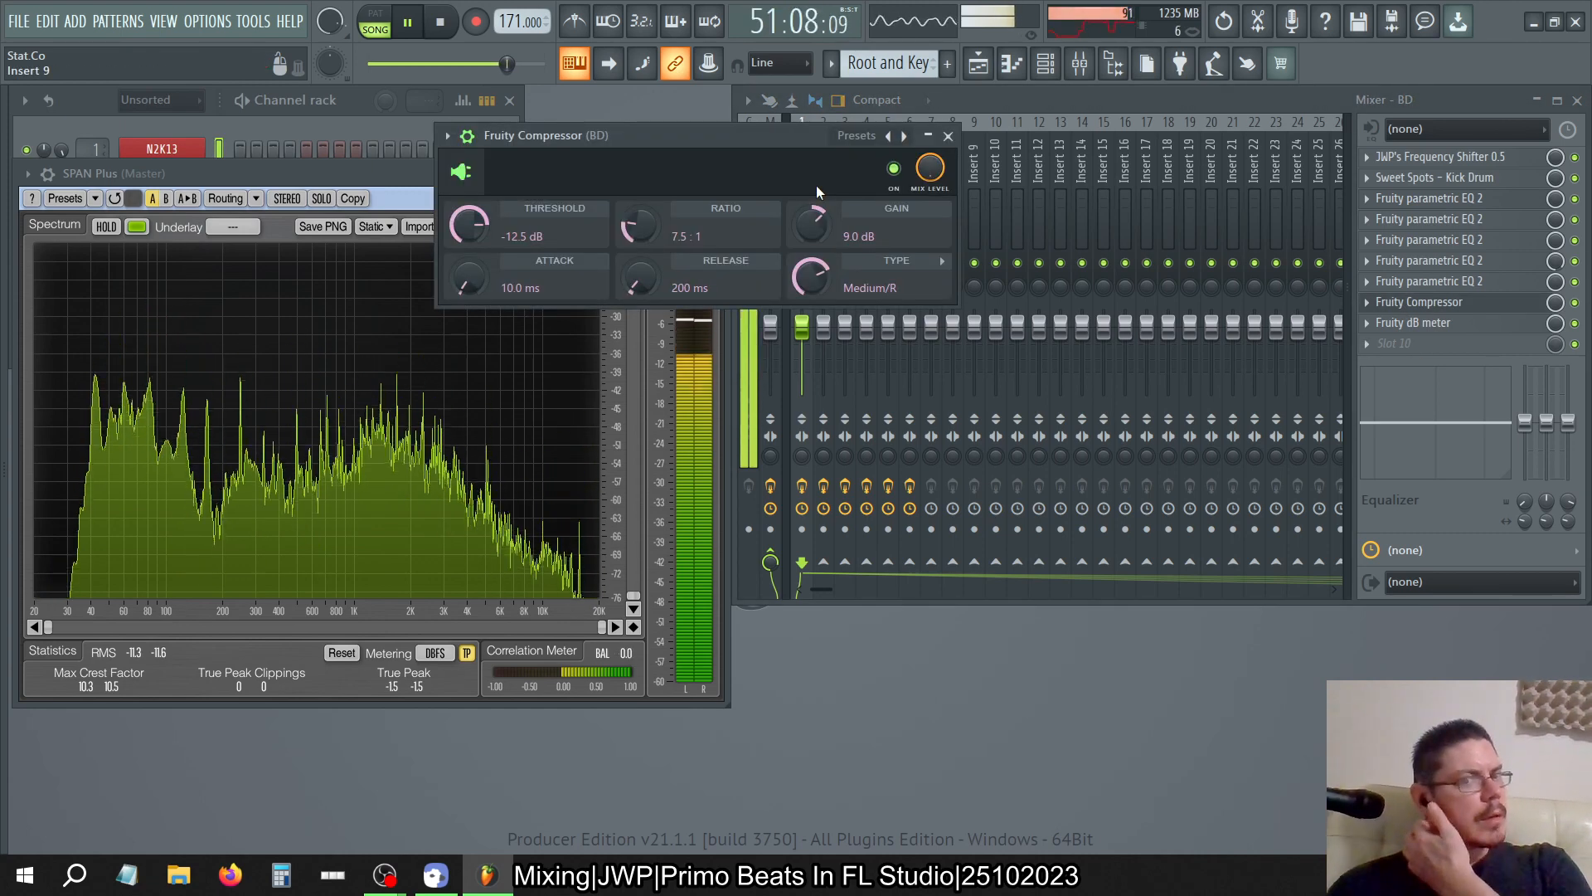
{"action": "left_click", "coordinate": [1575, 303]}
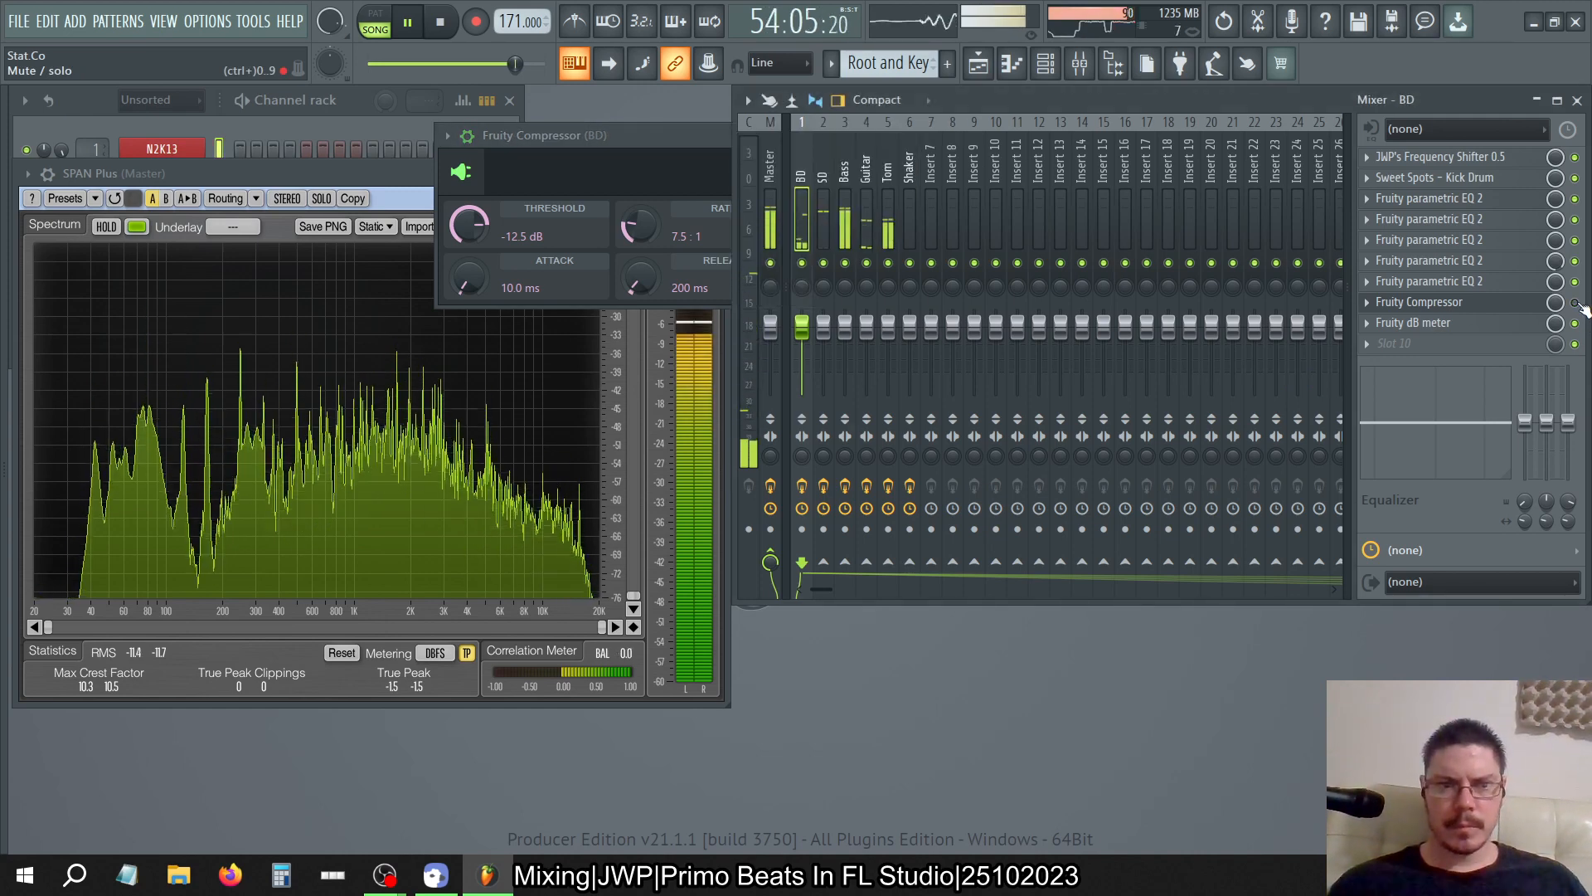
{"action": "left_click", "coordinate": [1576, 303]}
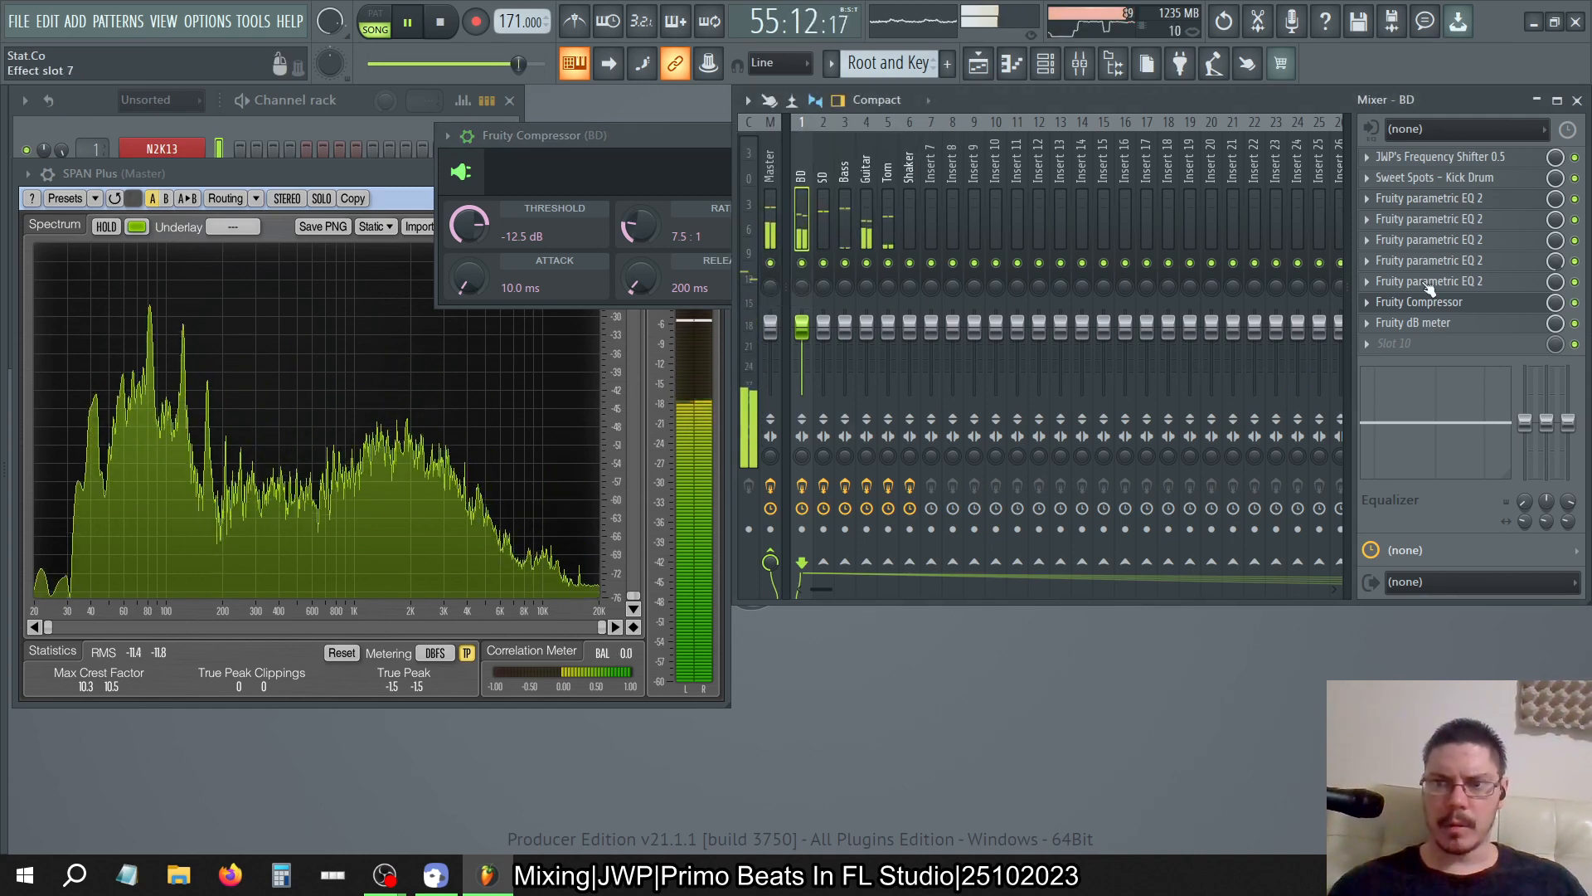
{"action": "left_click", "coordinate": [699, 138]}
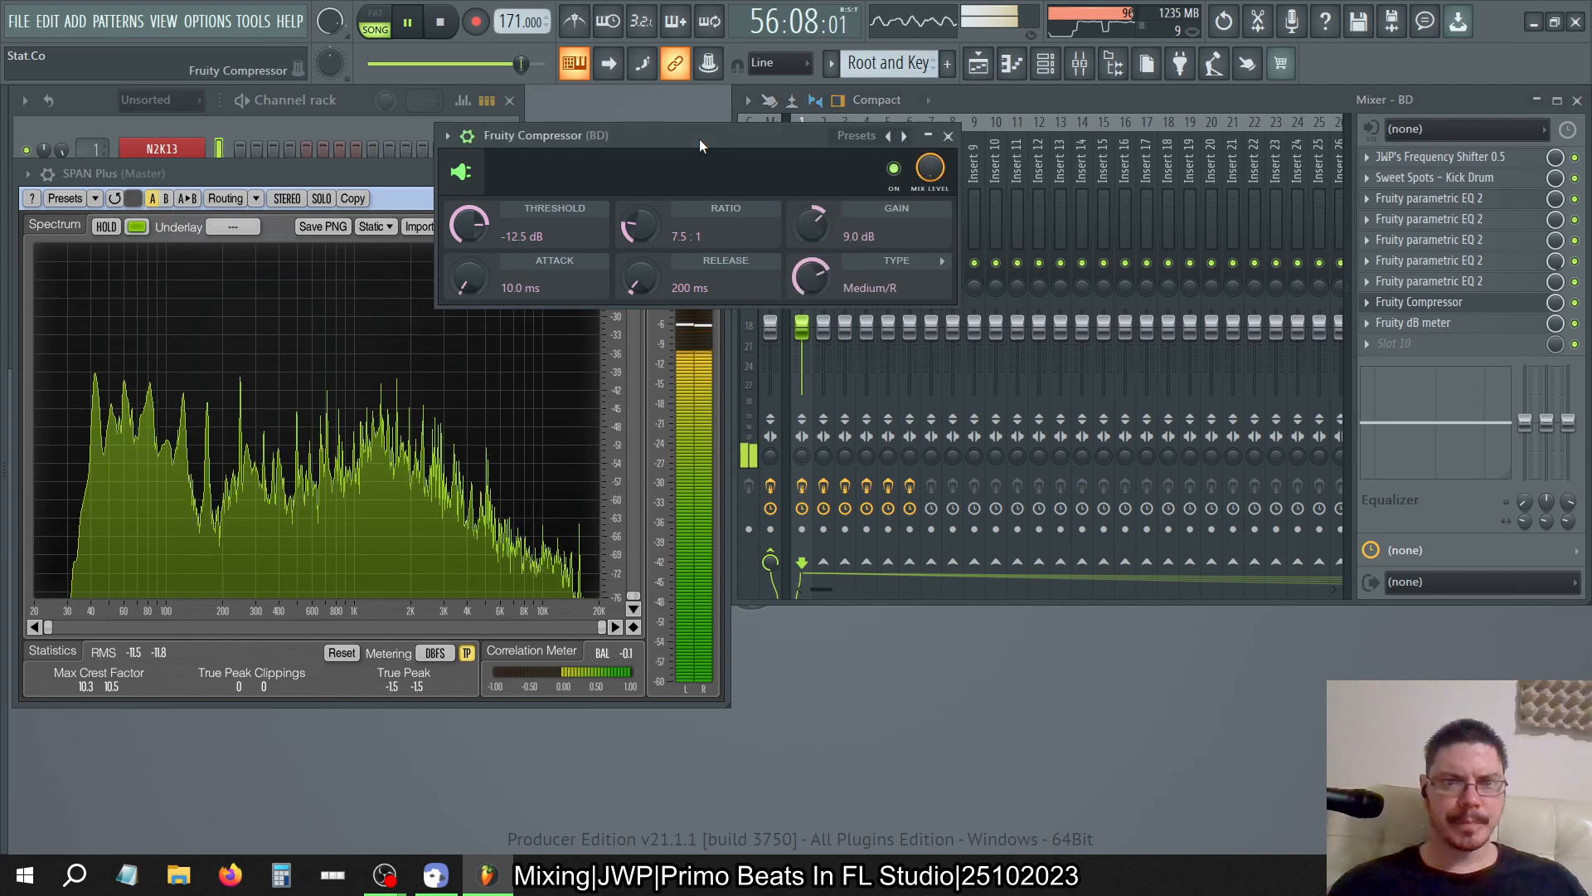
{"action": "left_click", "coordinate": [949, 136]}
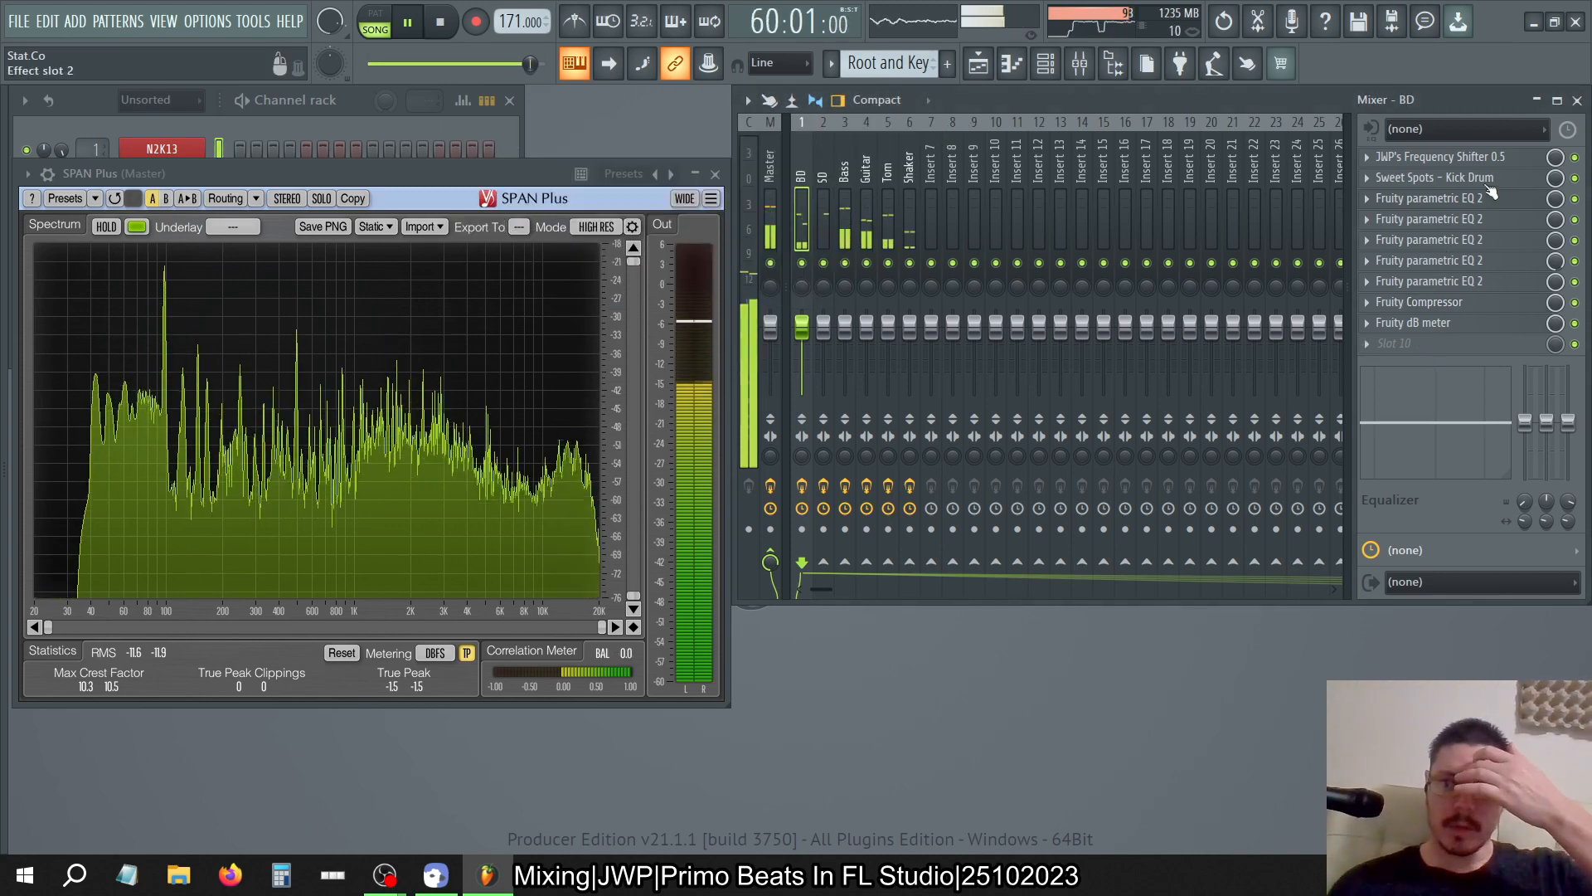
Move Sweet Spots - Kick Drum below the EQs to effect slot 7 and delete BD's Fruity Compressor
{"action": "left_click_drag", "start_coordinate": [1480, 184], "coordinate": [1435, 281]}
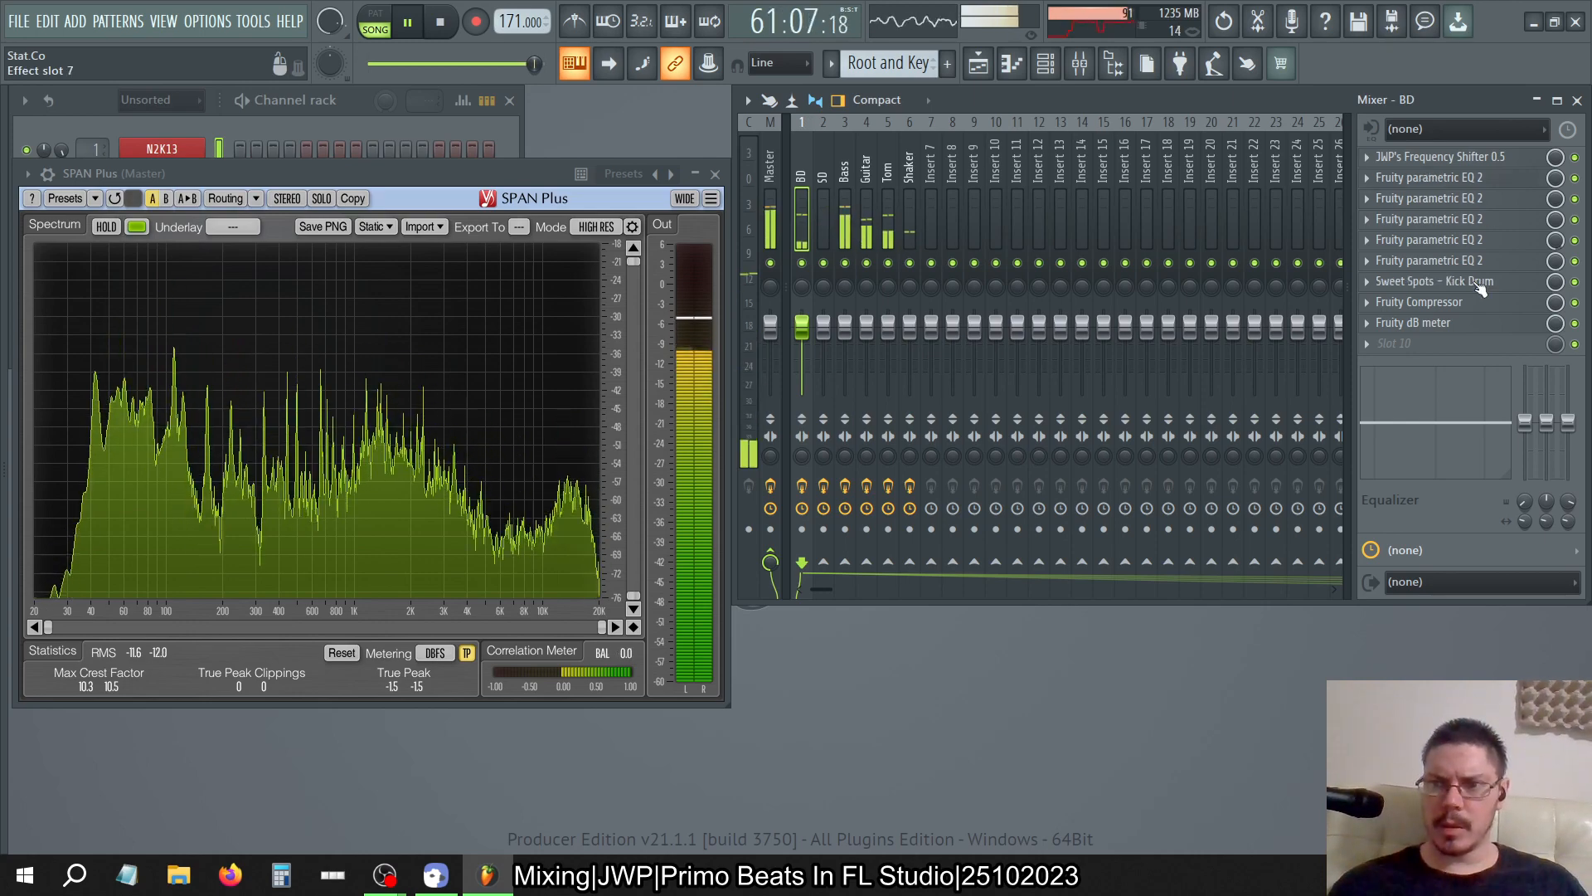
{"action": "left_click", "coordinate": [1367, 303]}
{"action": "left_click", "coordinate": [1443, 341]}
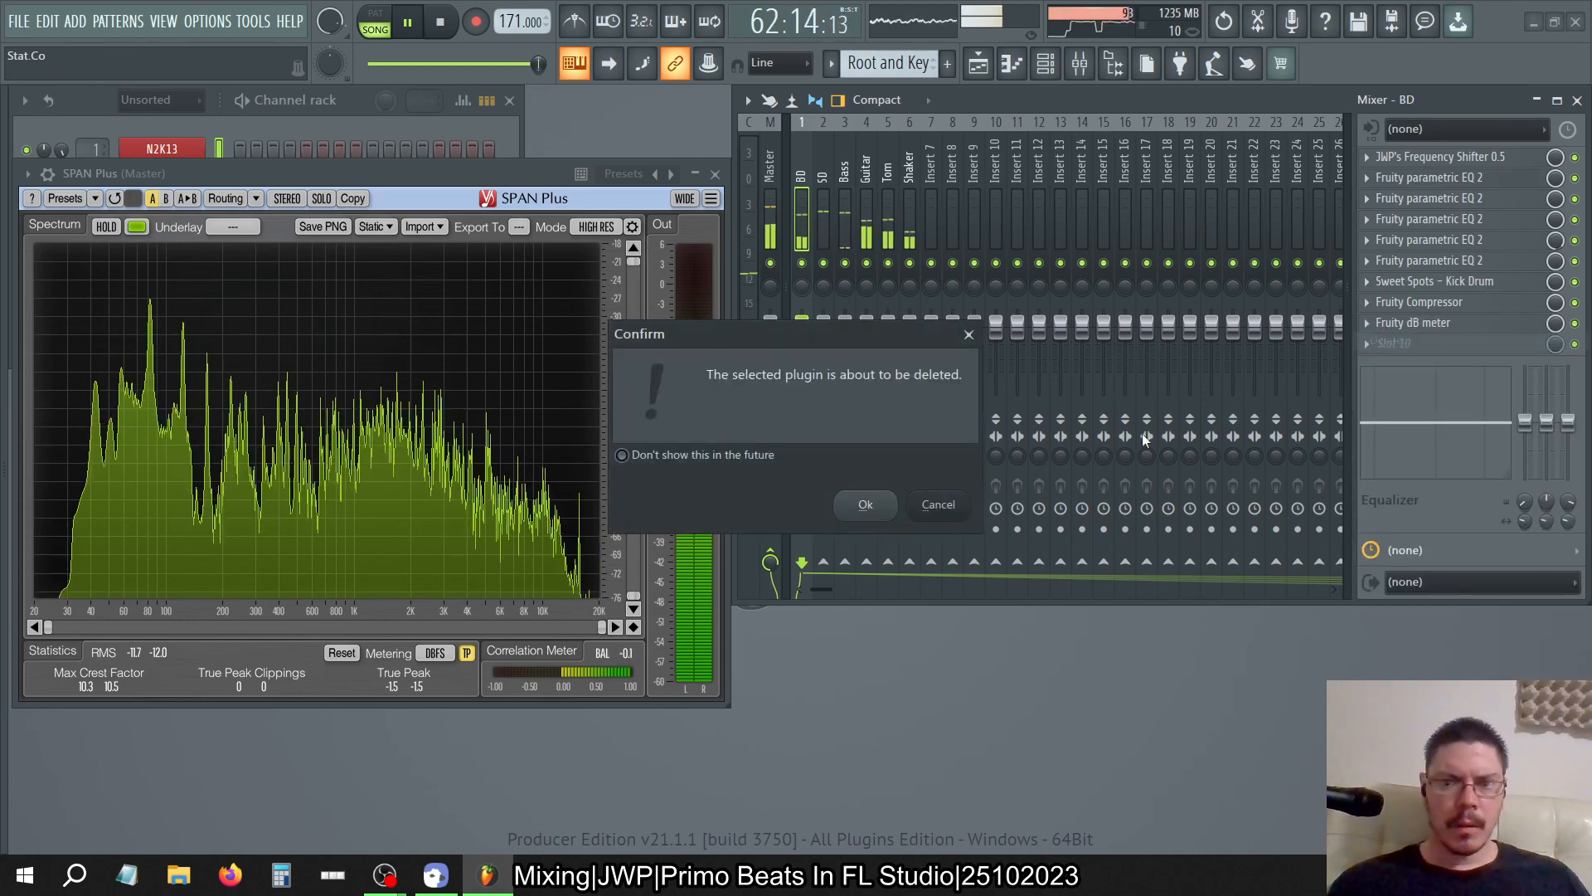
{"action": "left_click", "coordinate": [866, 506]}
Open BD's Fruity dB meter, solo BD and try to adjust the Out level in Sweet Spots - Kick Drum
{"action": "left_click", "coordinate": [1476, 324]}
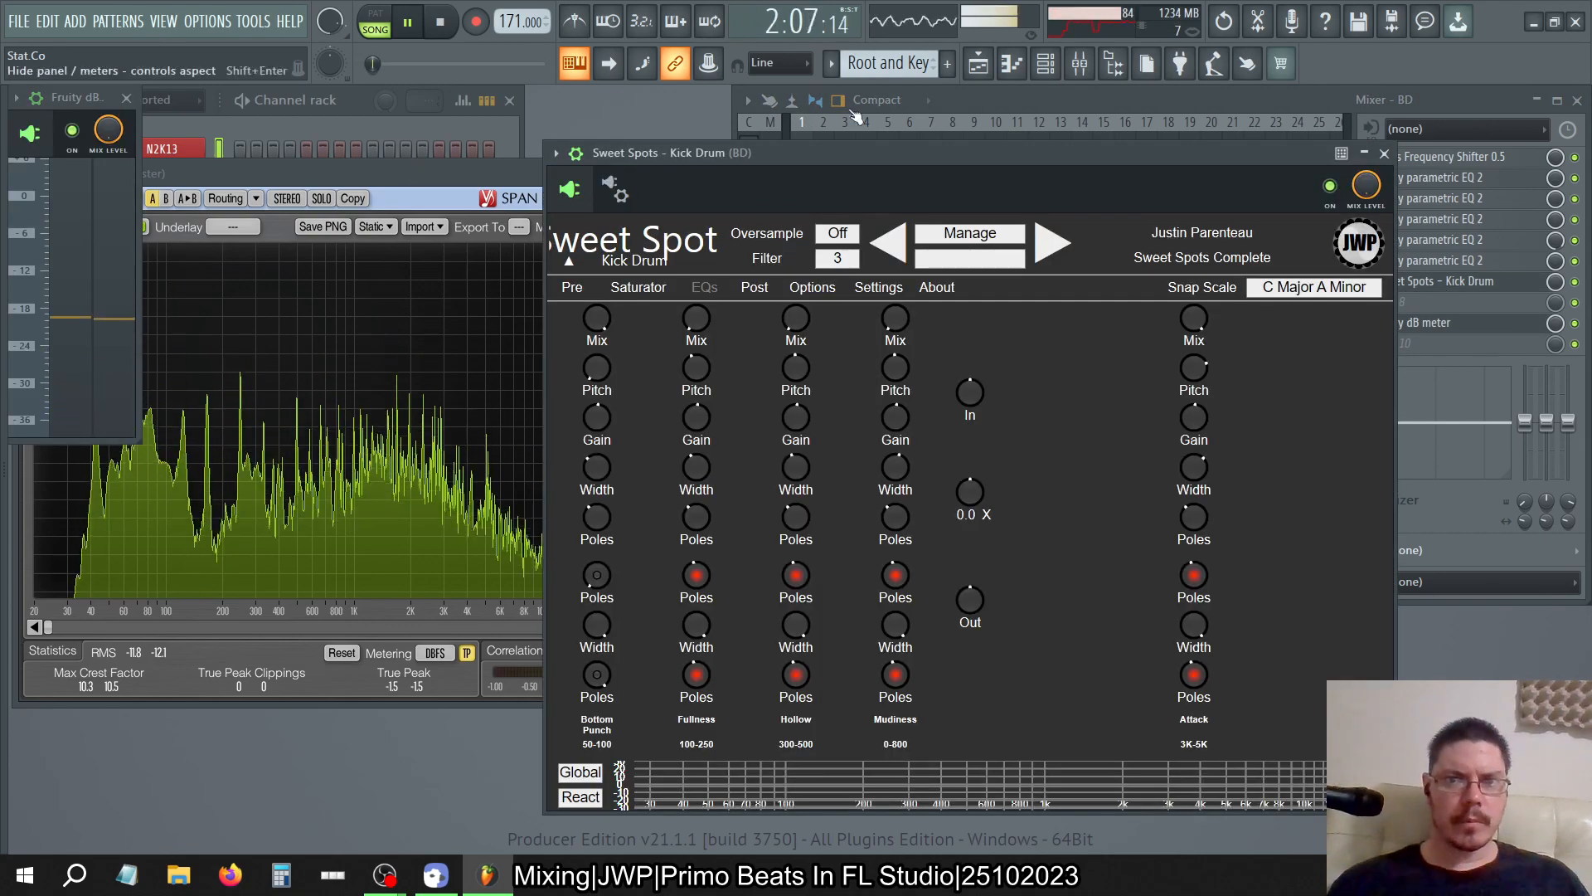
{"action": "left_click", "coordinate": [1068, 106]}
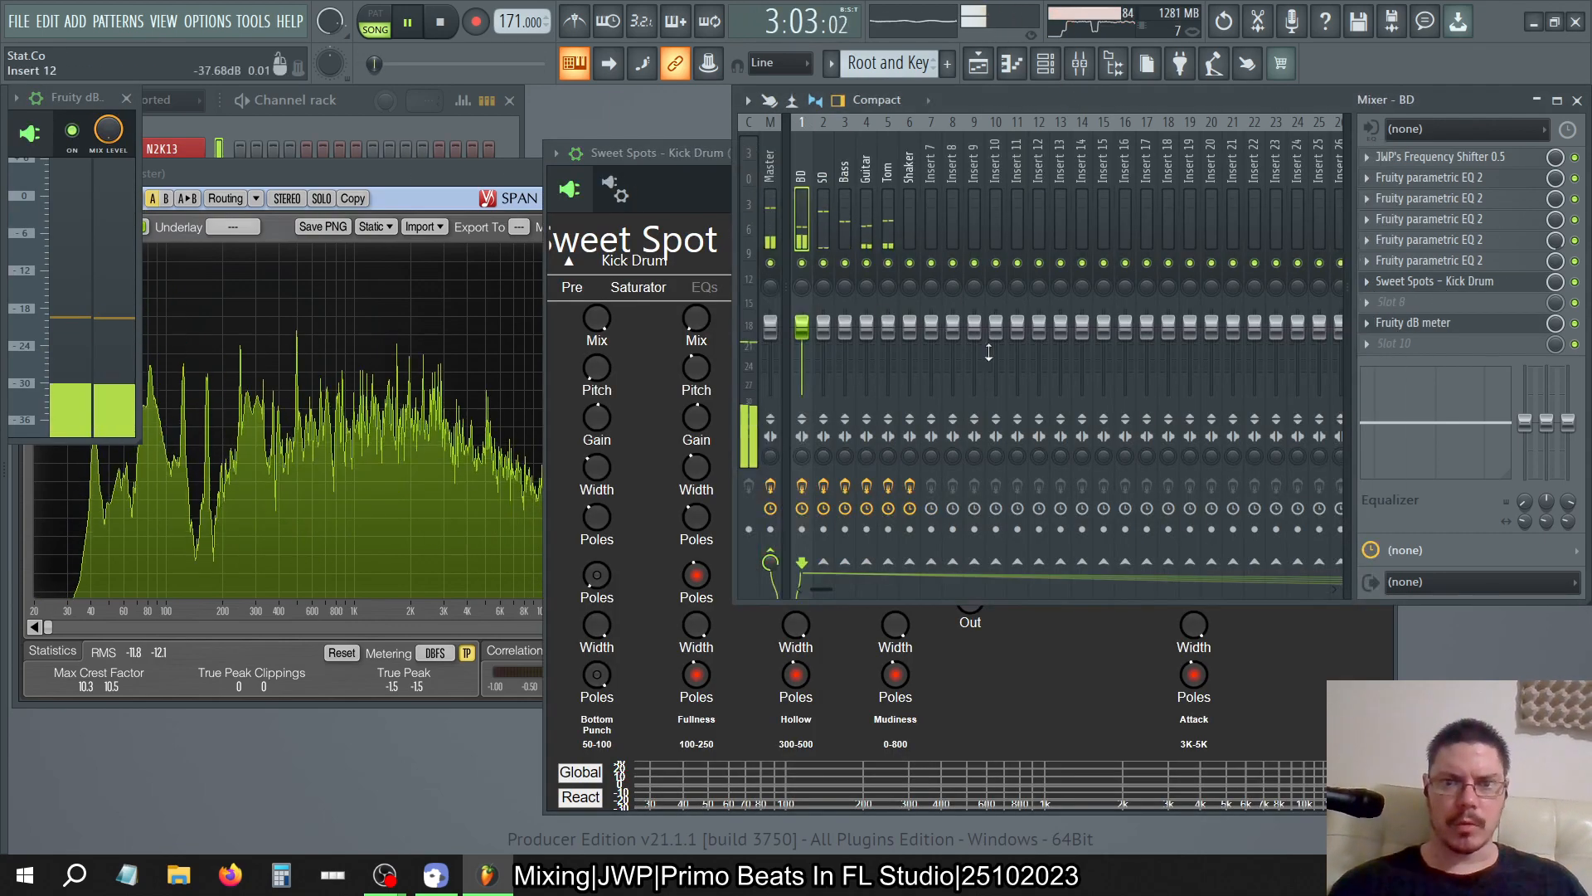
{"action": "left_click", "coordinate": [1023, 678]}
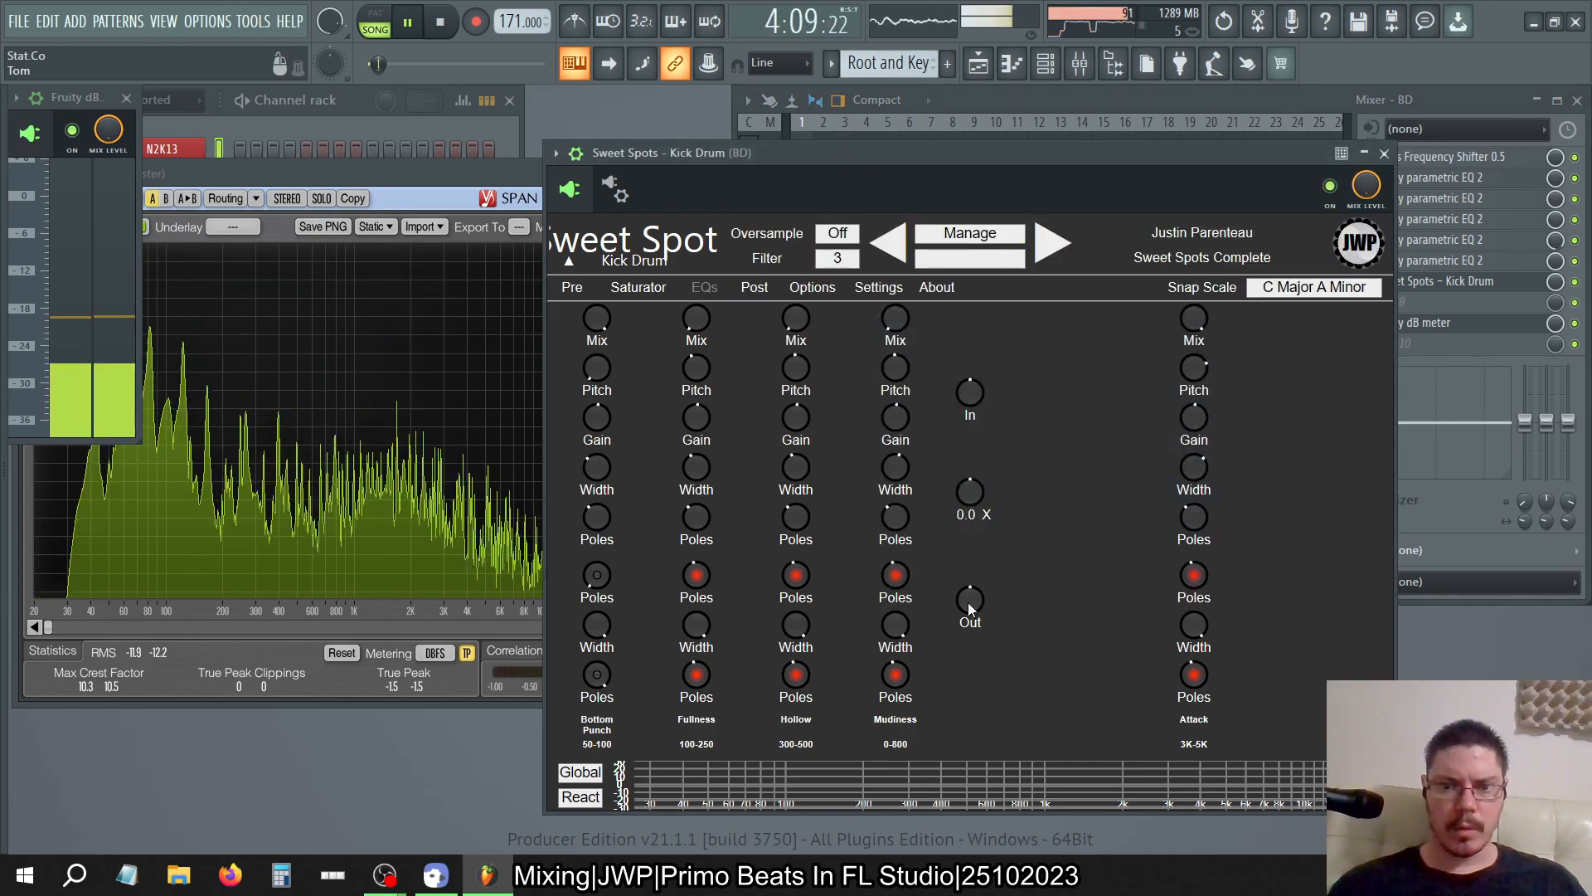
{"action": "right_click", "coordinate": [970, 609]}
{"action": "left_click", "coordinate": [1028, 672]}
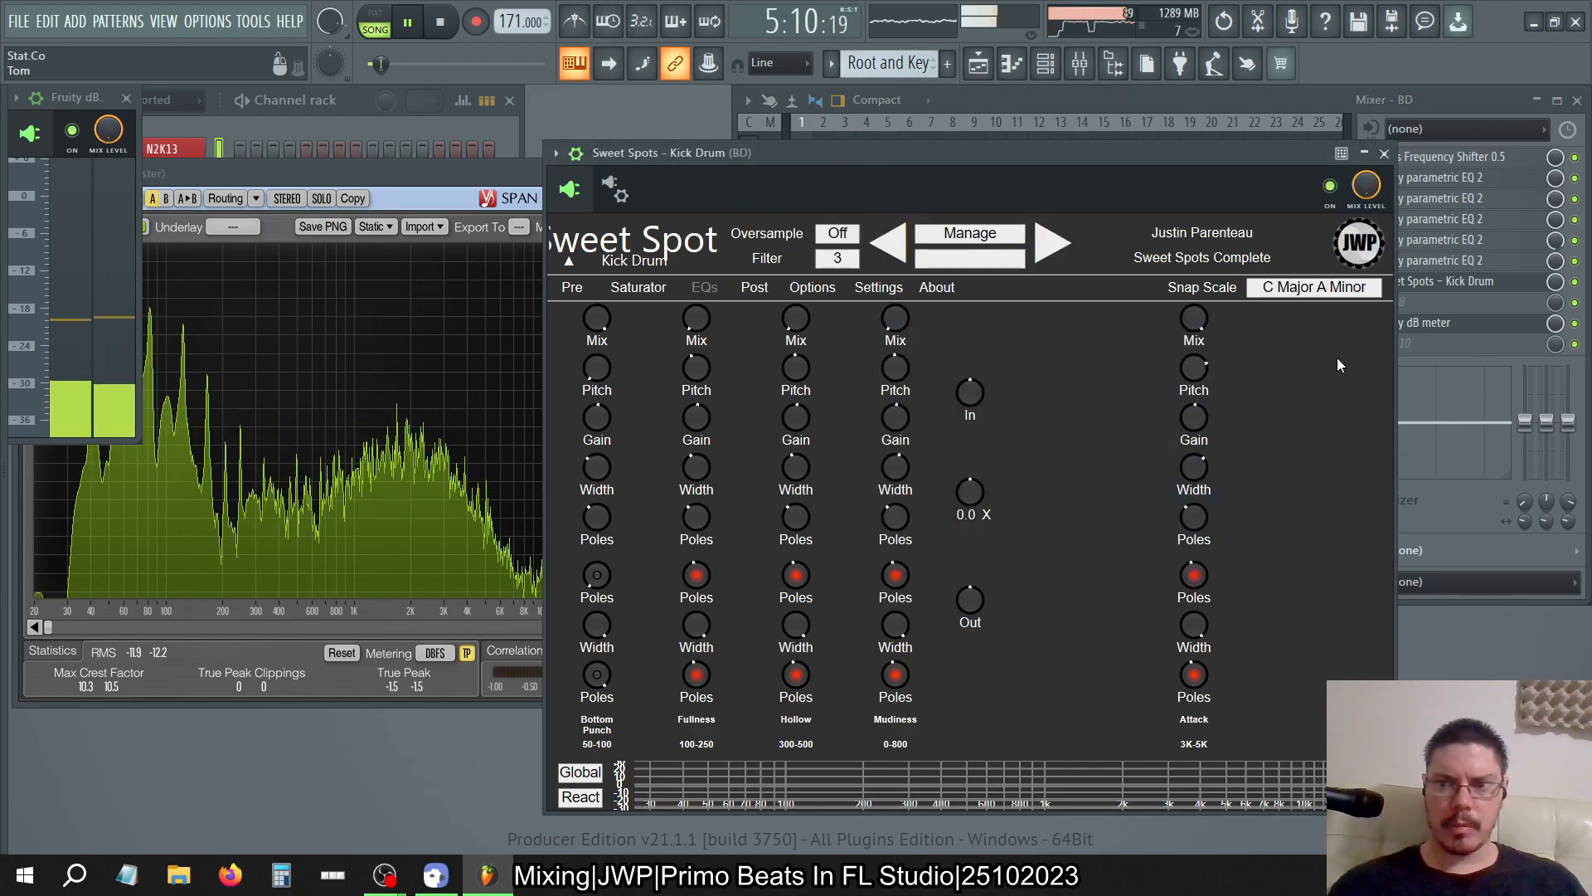
{"action": "left_click", "coordinate": [1348, 120]}
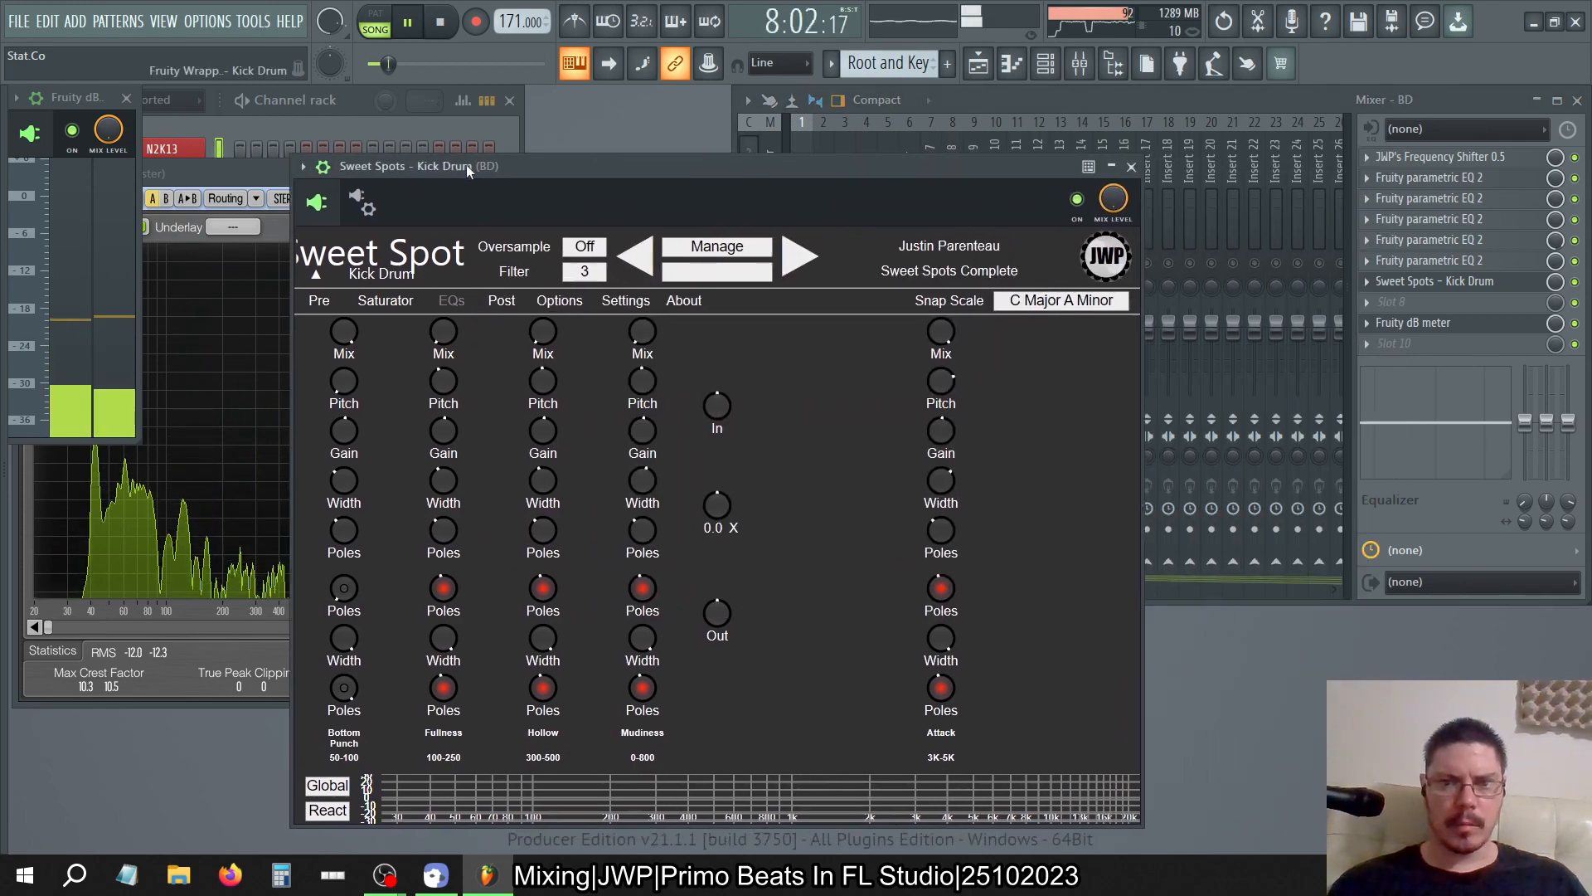
{"action": "left_click_drag", "start_coordinate": [466, 164], "coordinate": [1153, 88]}
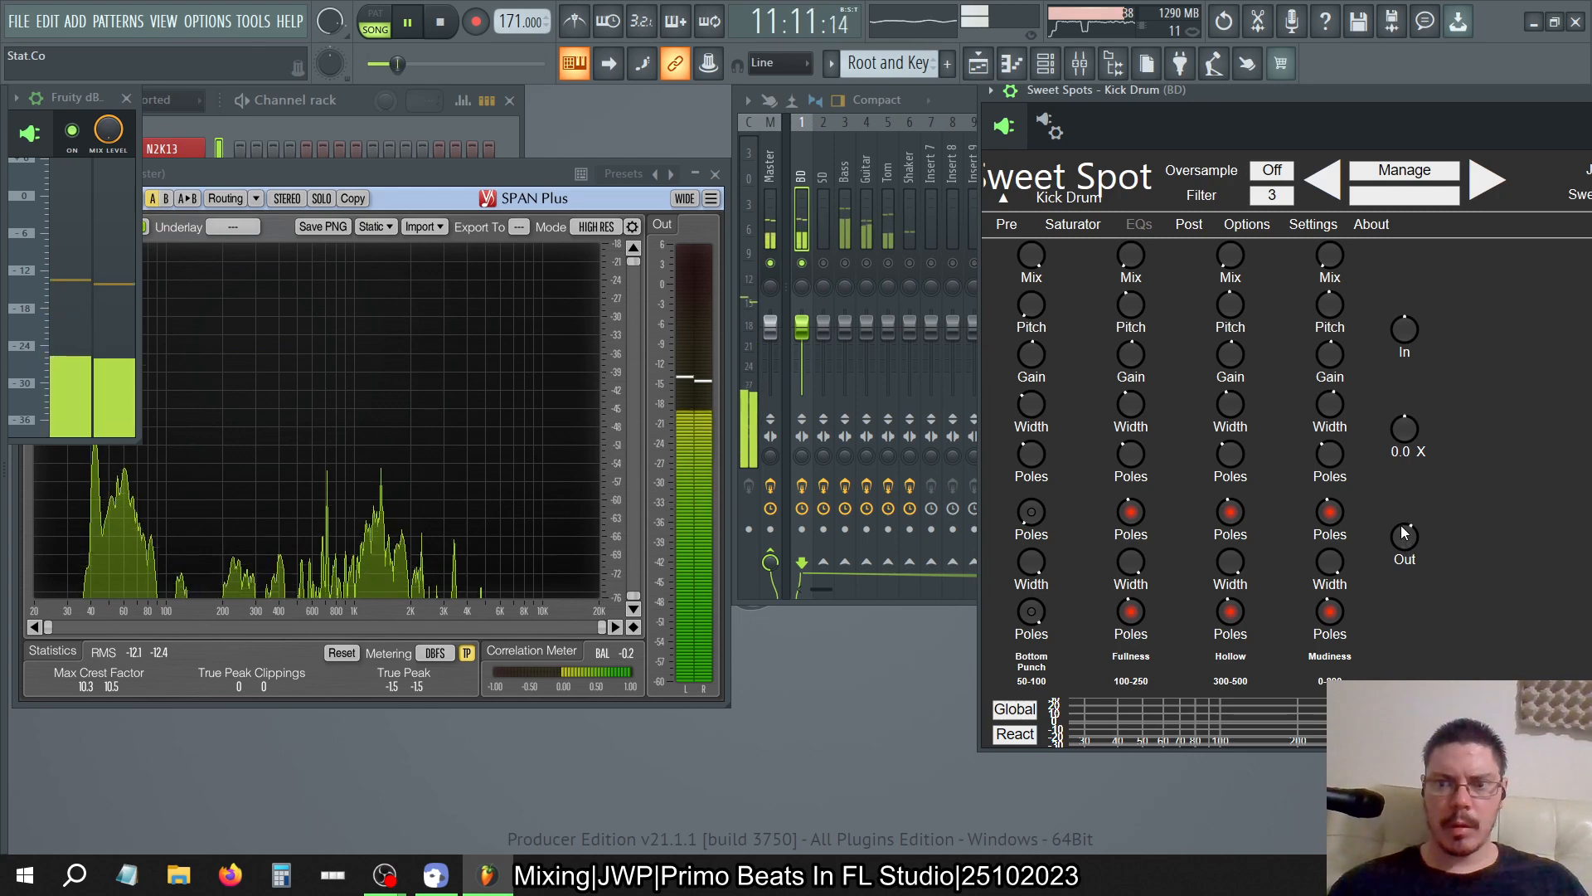
Reload the Sweet Spots - Kick Drum plugin from its wrapper settings and return to its editor
{"action": "left_click", "coordinate": [1053, 129]}
{"action": "left_click", "coordinate": [1075, 170]}
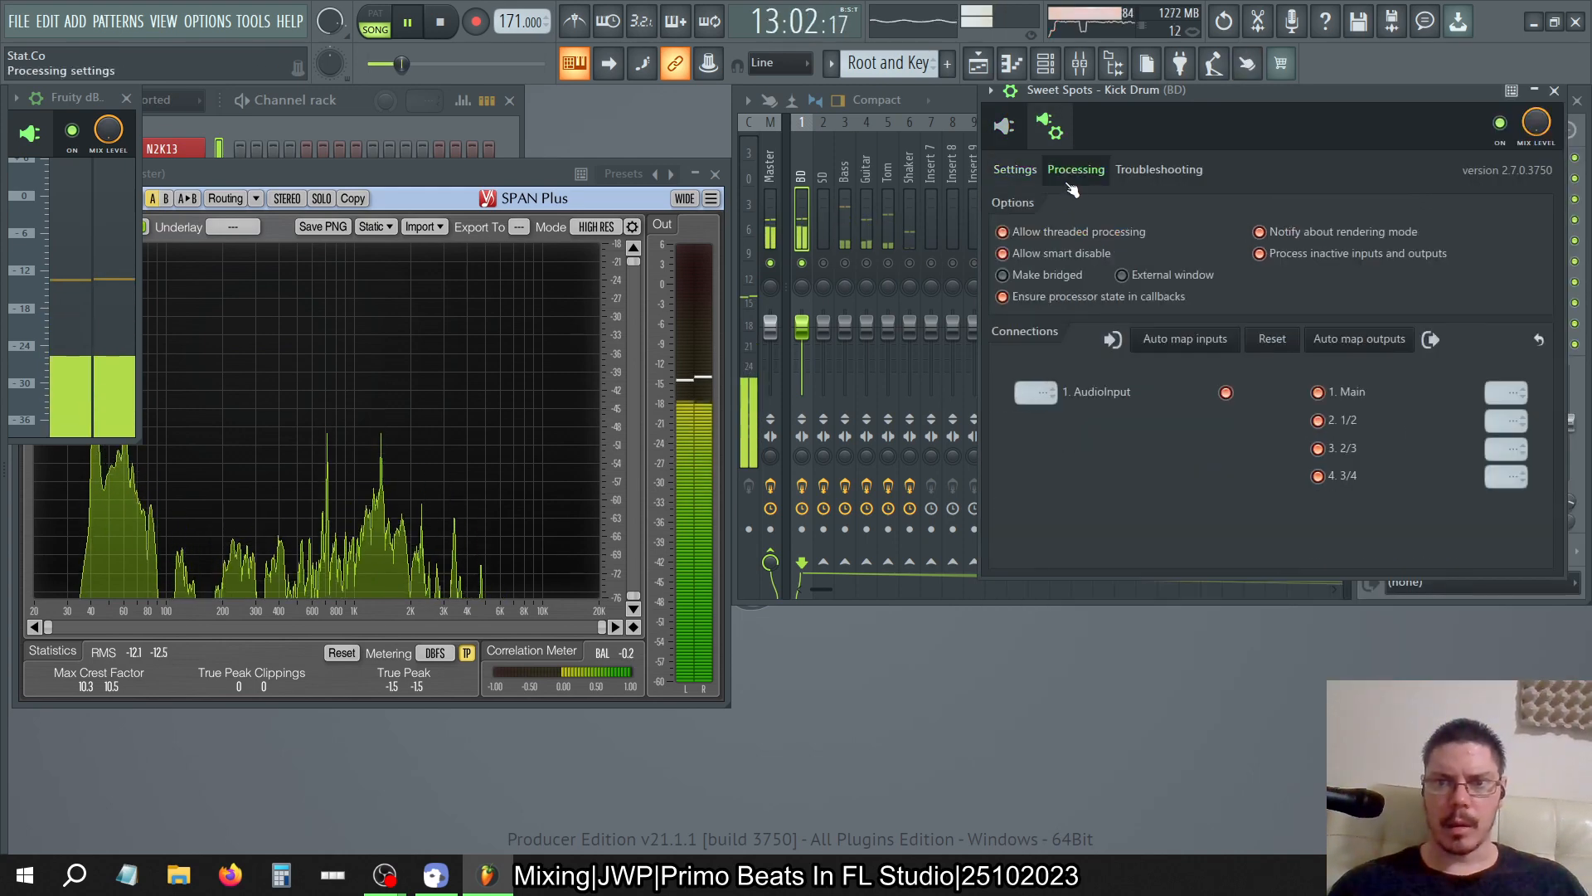
{"action": "left_click", "coordinate": [1015, 171]}
{"action": "left_click", "coordinate": [1039, 333]}
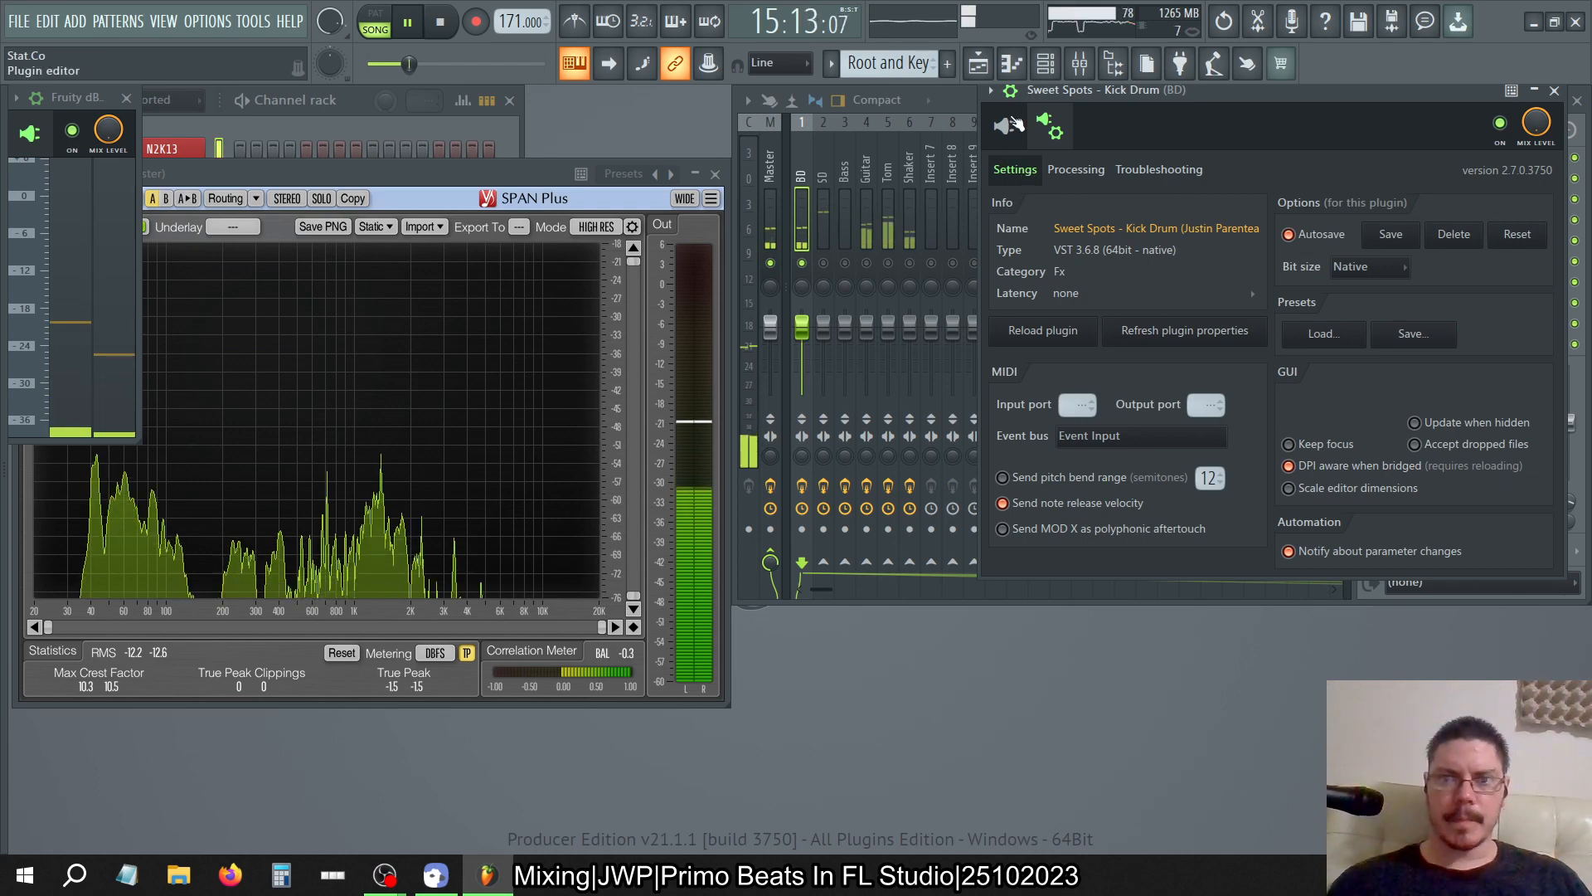
{"action": "left_click", "coordinate": [1004, 127]}
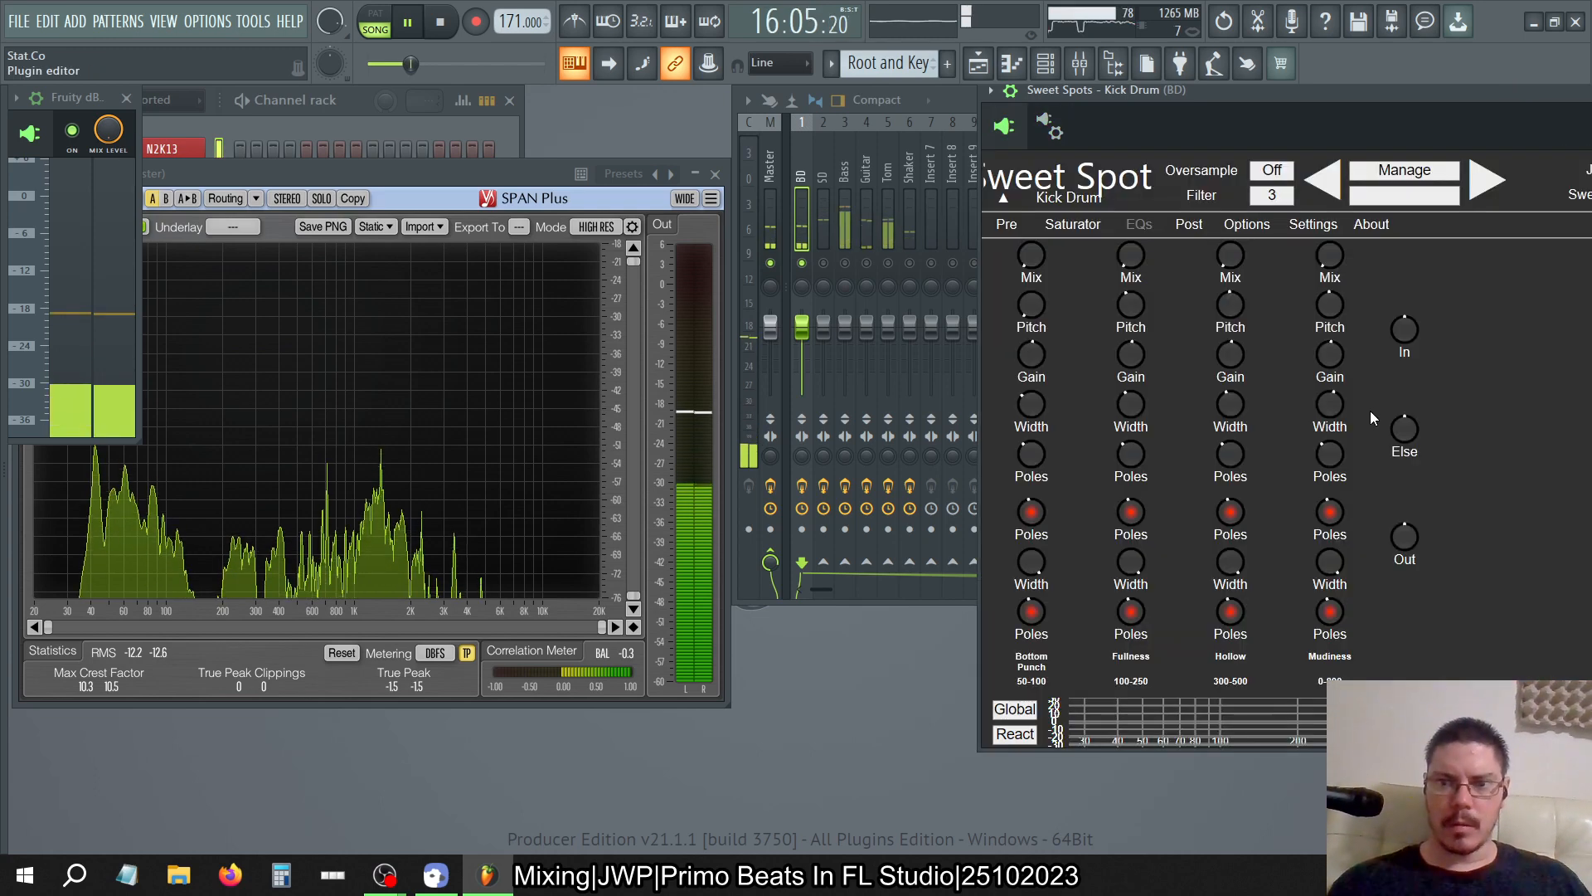
Raise the Out level of Sweet Spots - Kick Drum to 15.0 and close the plugin's editor
{"action": "right_click", "coordinate": [1405, 542]}
{"action": "left_click", "coordinate": [1444, 612]}
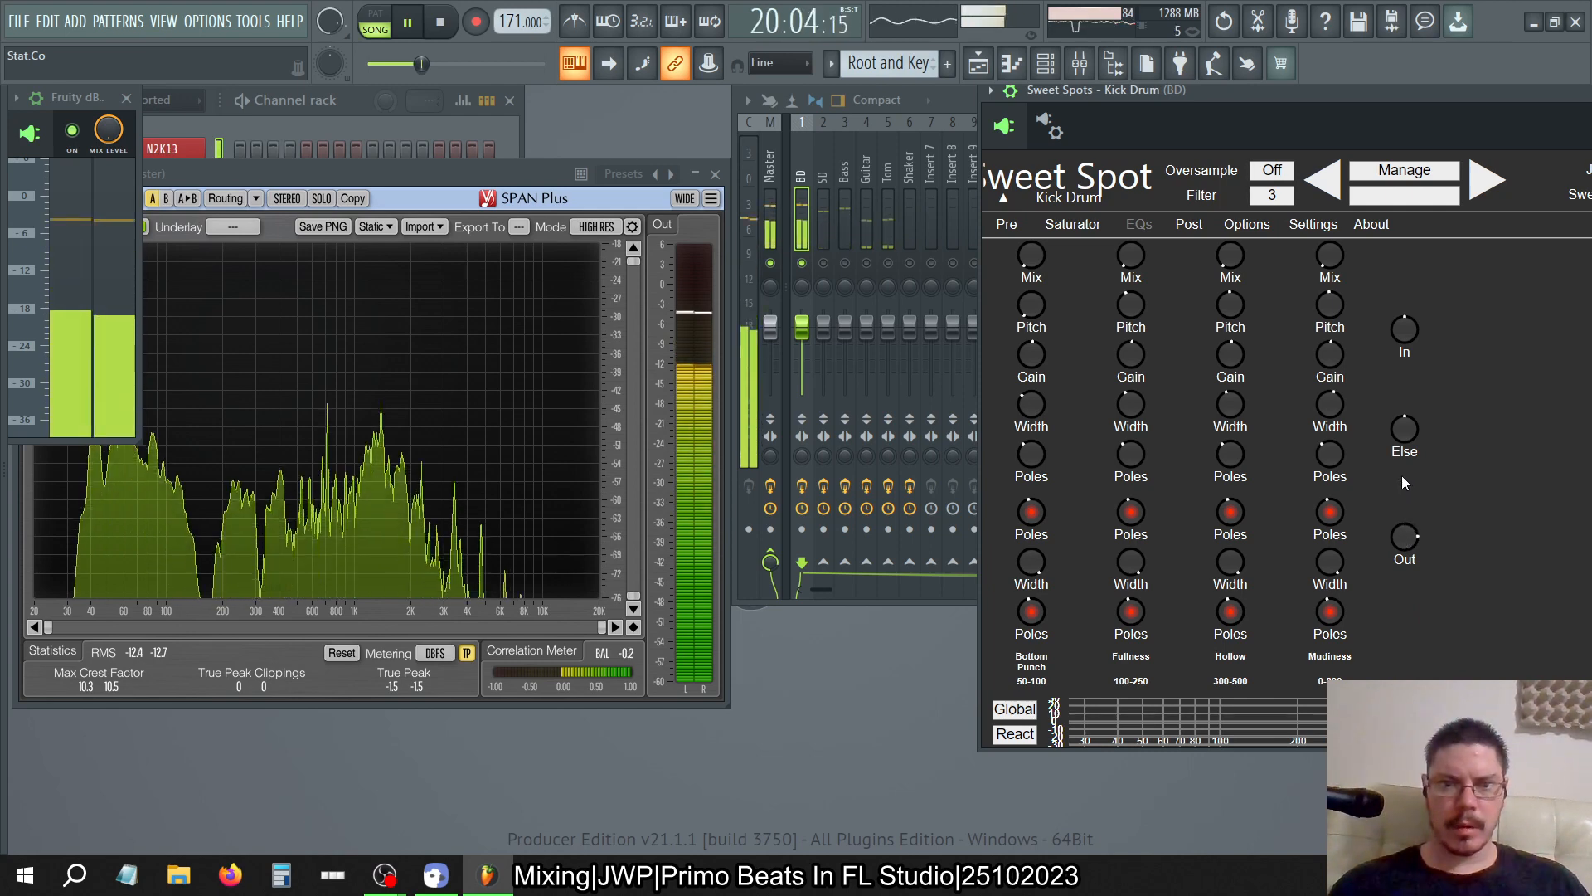
{"action": "left_click_drag", "start_coordinate": [1401, 477], "coordinate": [1401, 501]}
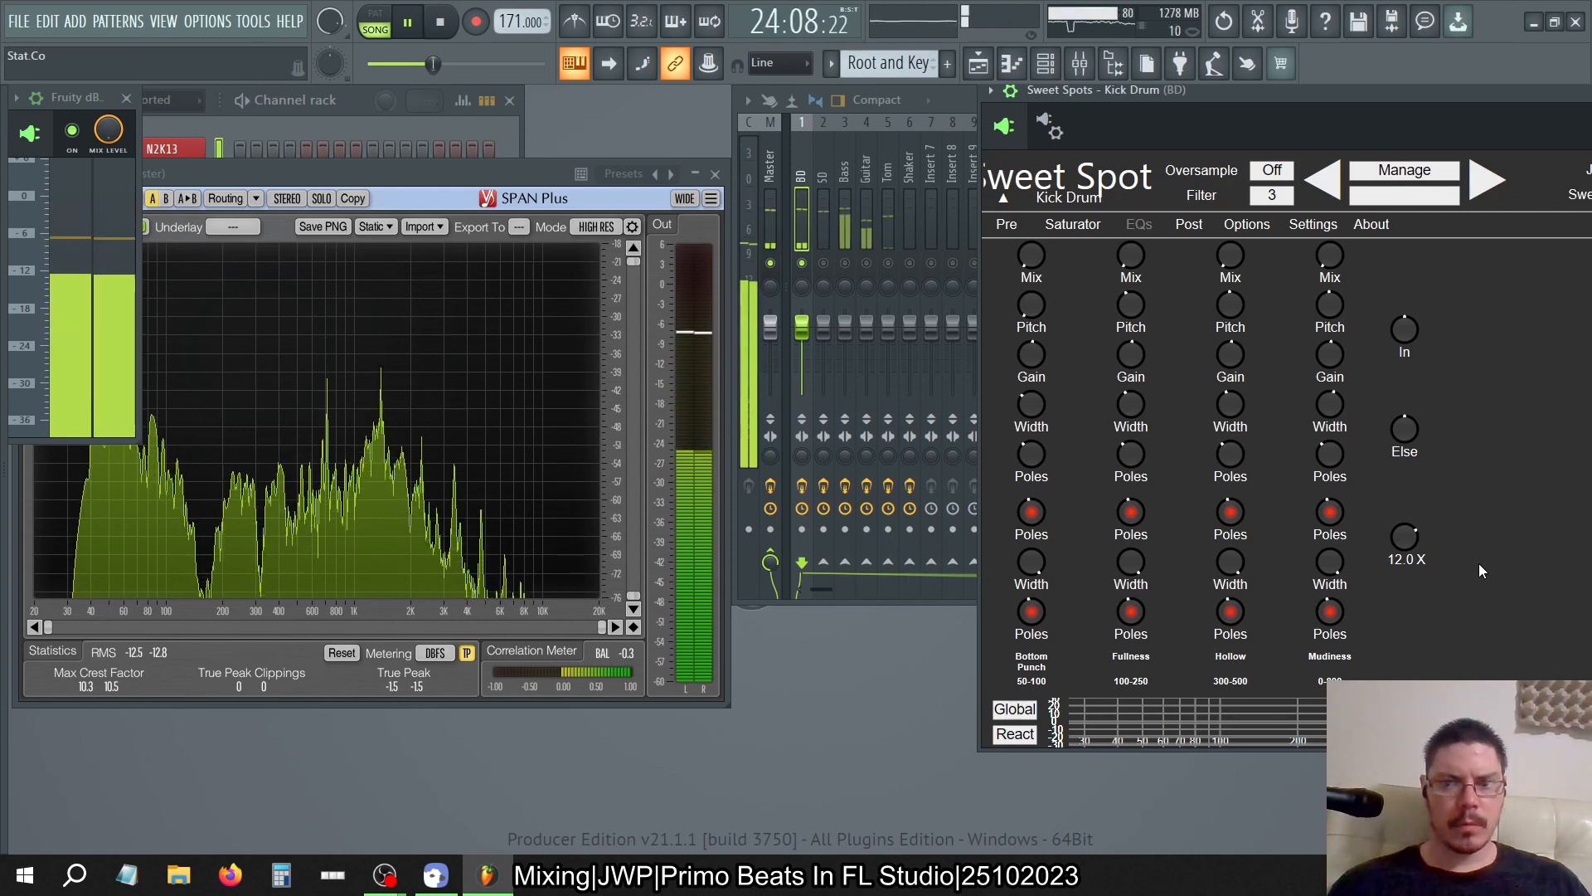
{"action": "left_click_drag", "start_coordinate": [1407, 533], "coordinate": [1410, 525]}
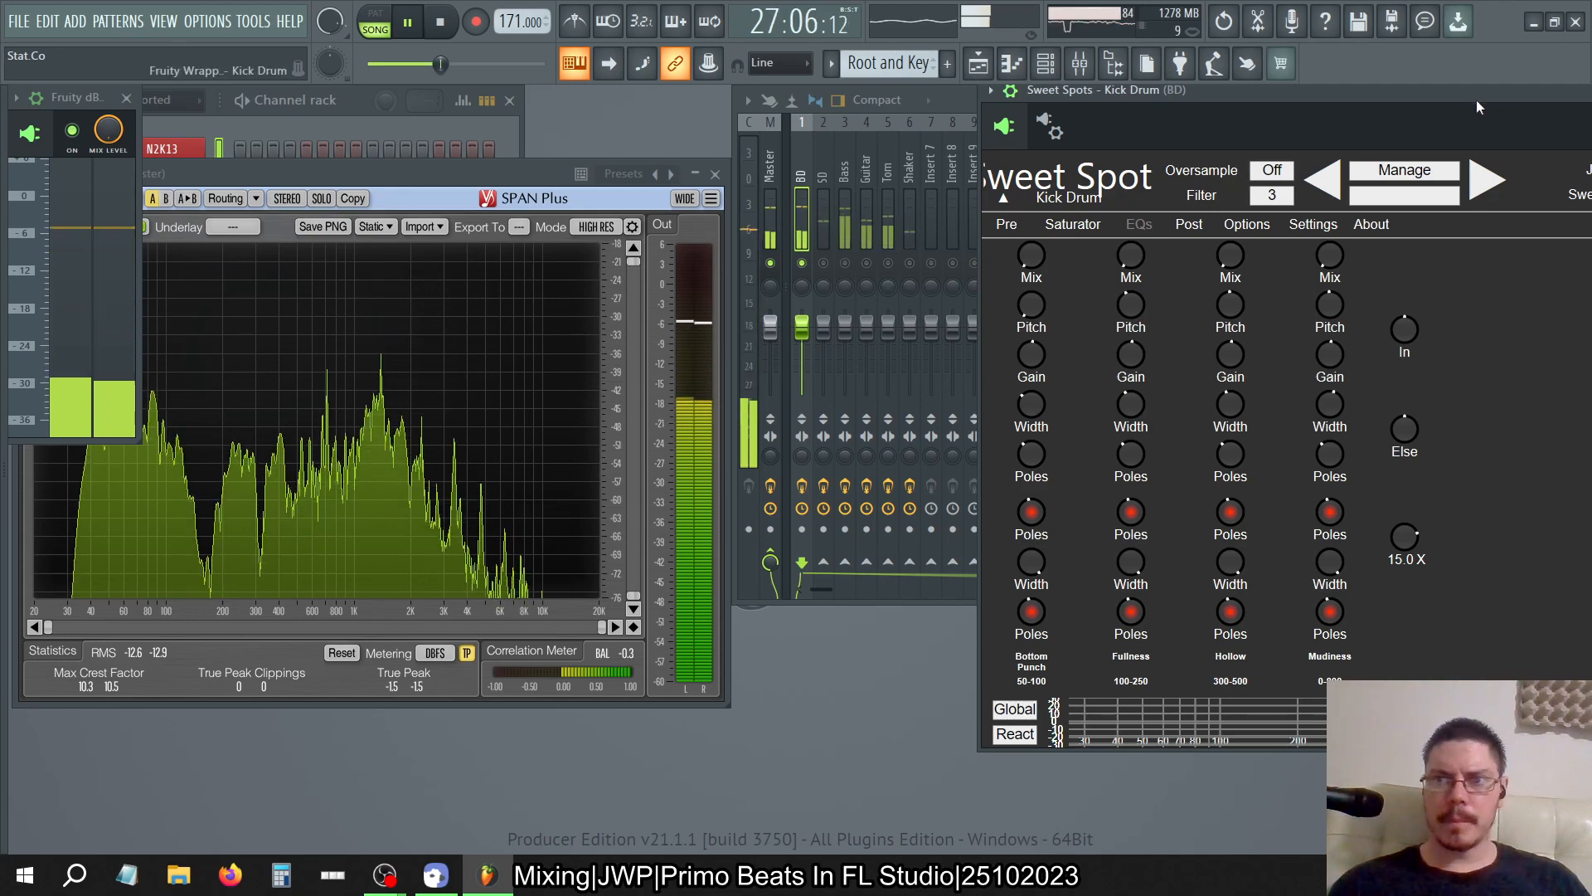
{"action": "left_click_drag", "start_coordinate": [1476, 93], "coordinate": [898, 154]}
{"action": "left_click", "coordinate": [1241, 153]}
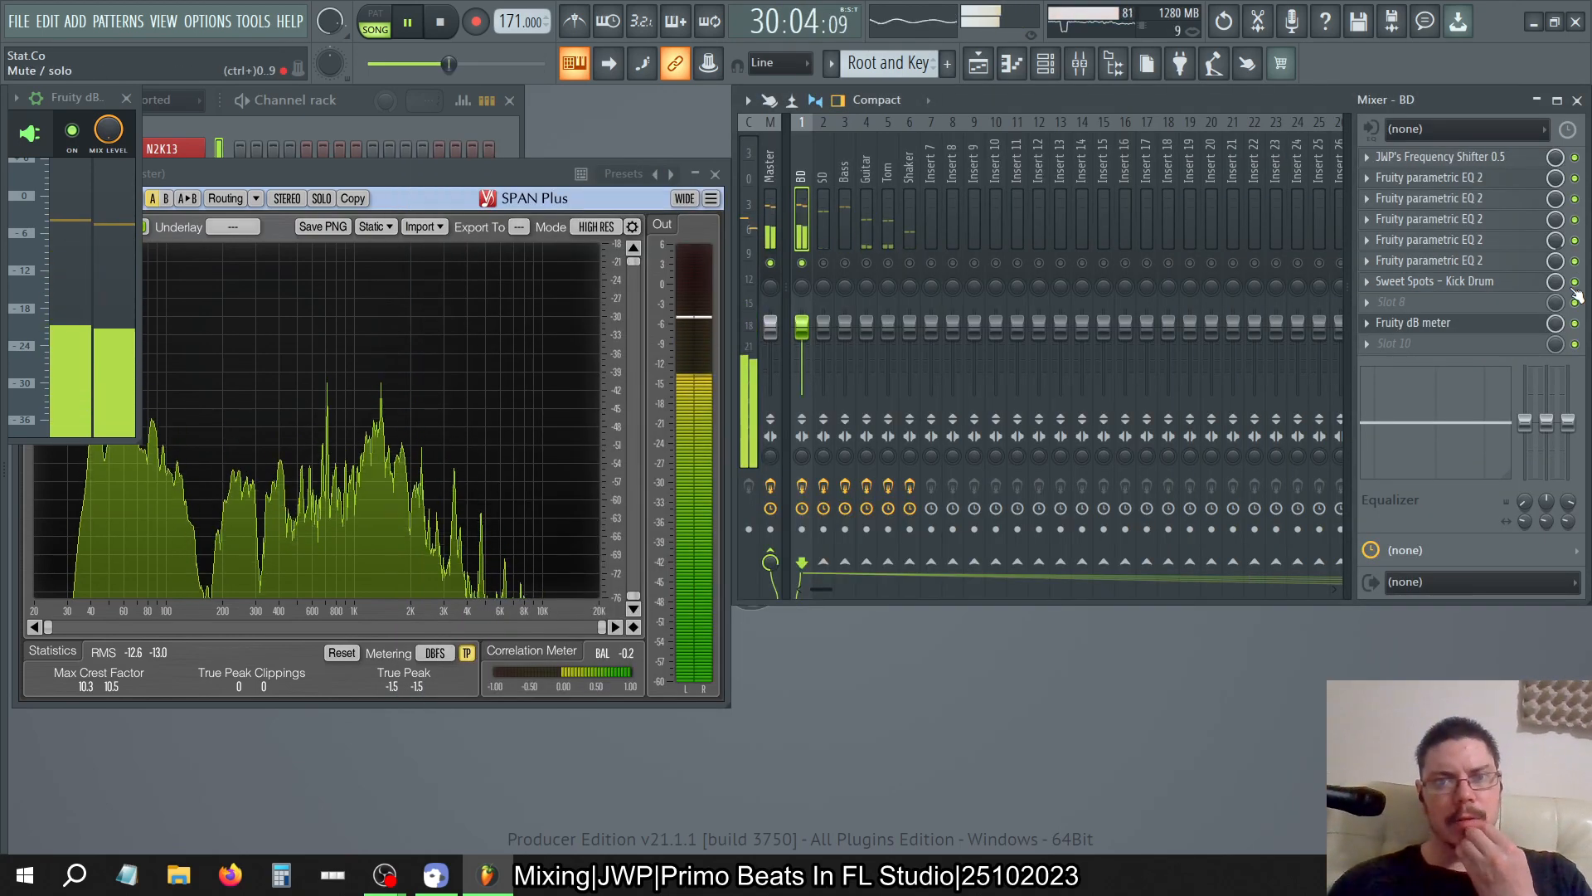
Close the dB meter and move Sweet Spots - Kick Drum down to BD's effect slot 8
{"action": "left_click", "coordinate": [126, 98]}
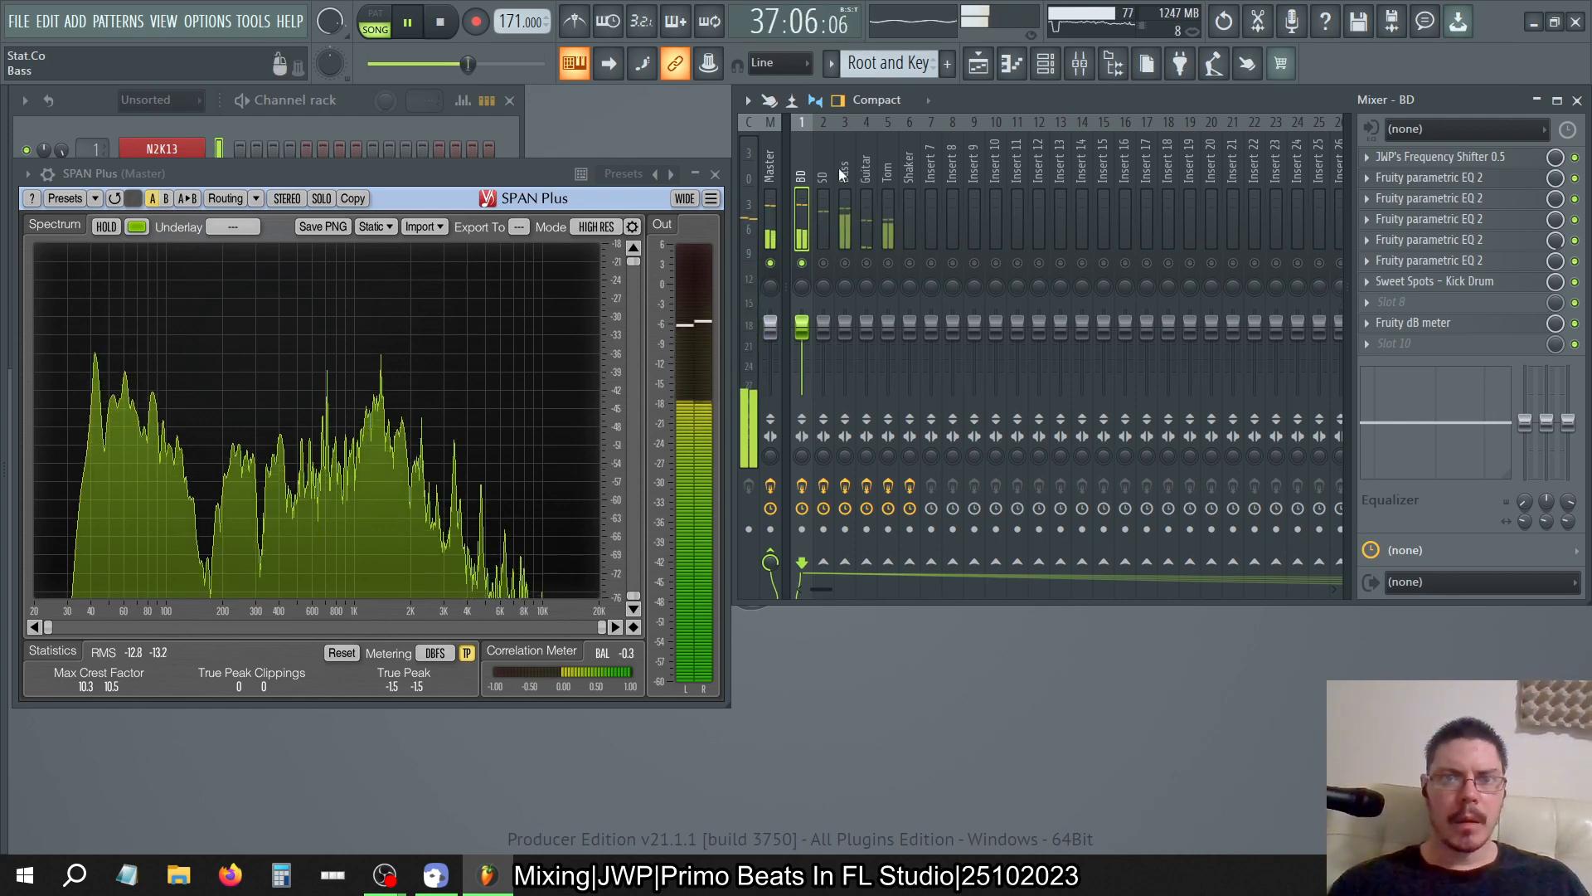
{"action": "left_click", "coordinate": [1408, 308]}
{"action": "left_click", "coordinate": [1406, 593]}
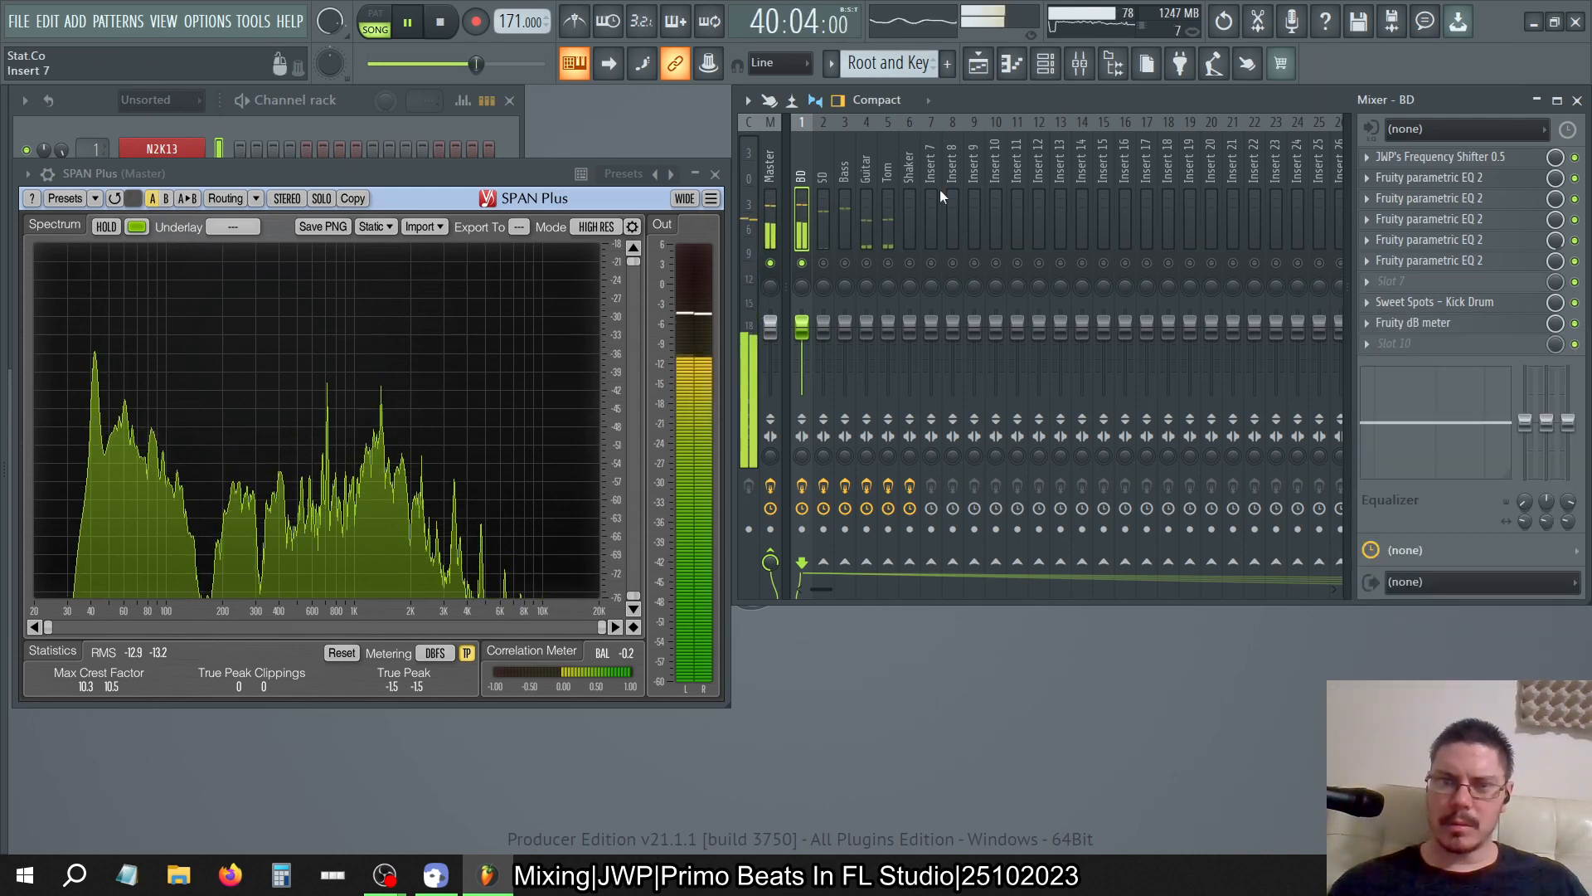
Insert a Fruity Compressor in BD's effect slot 7 and load its Drums preset
{"action": "left_click", "coordinate": [1364, 280]}
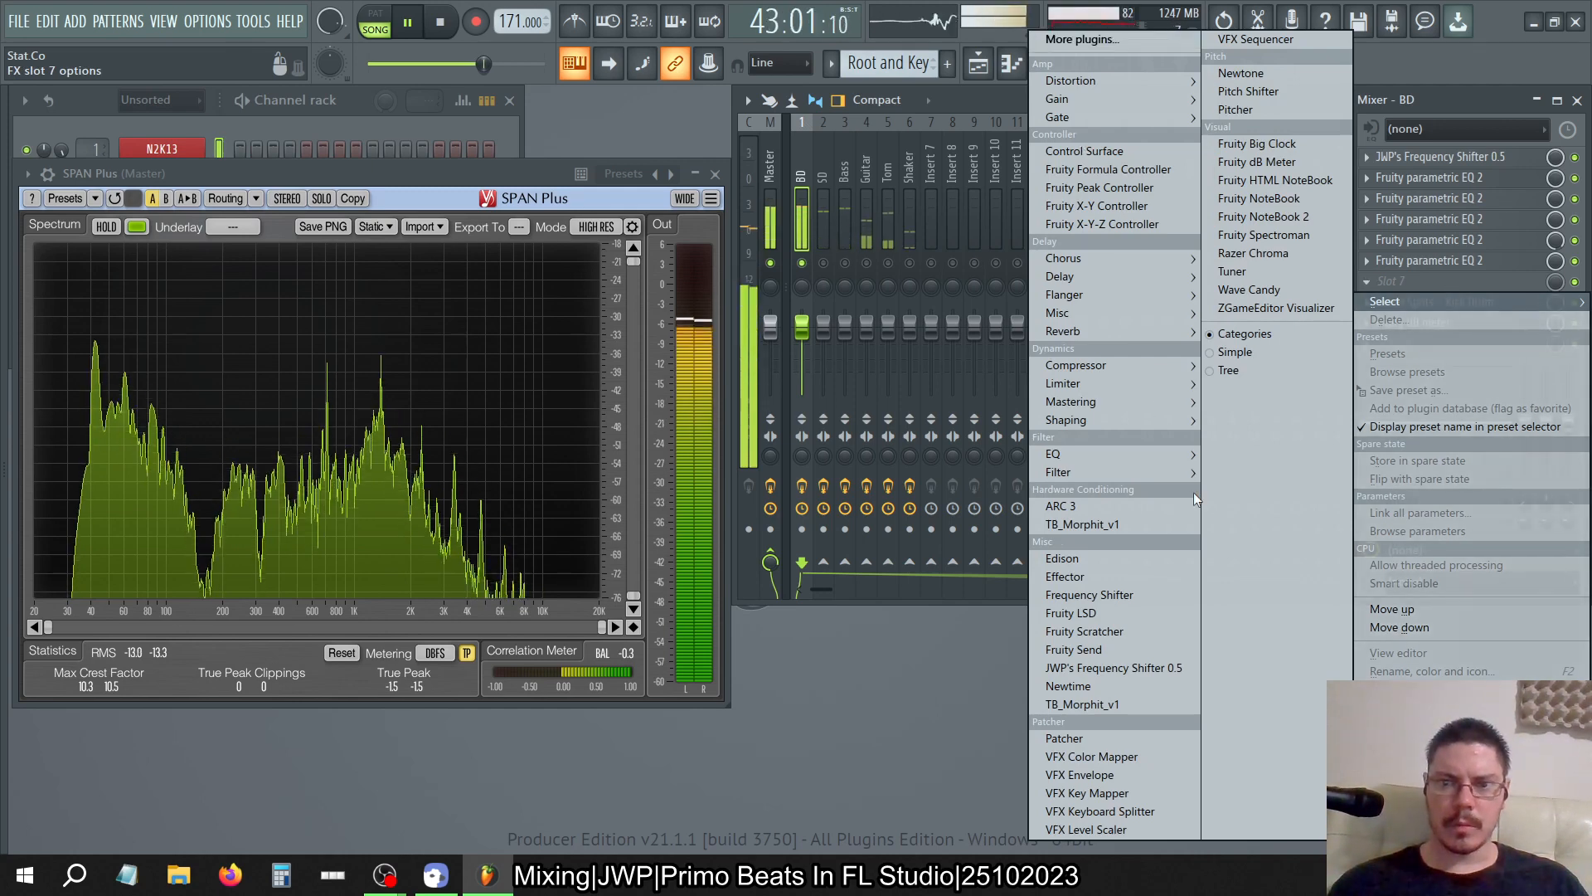
{"action": "mouse_move", "coordinate": [1111, 361]}
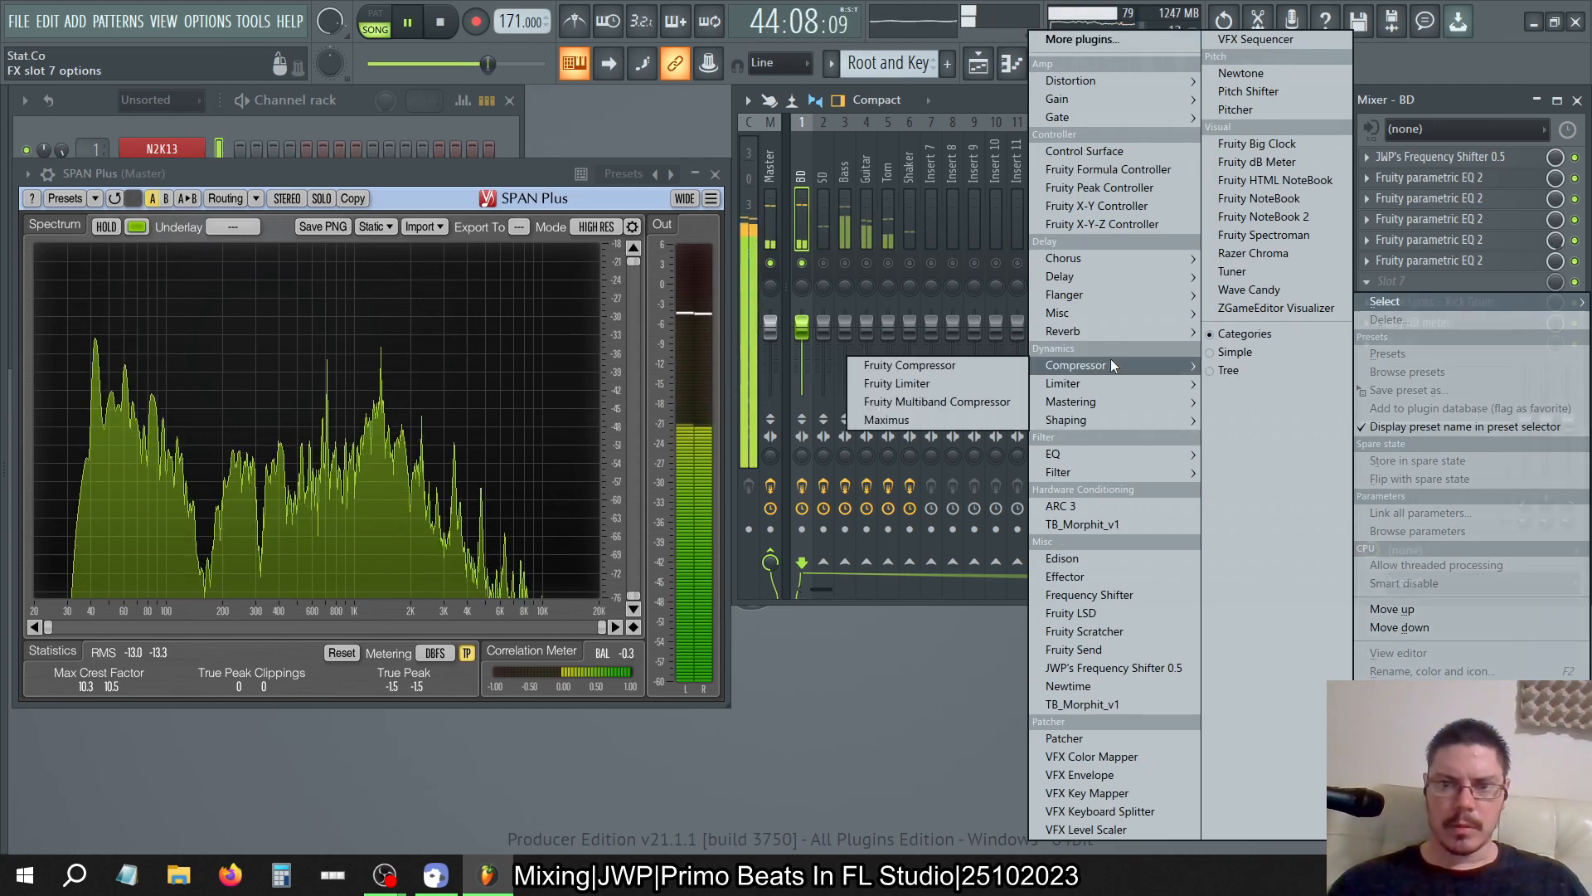
{"action": "left_click", "coordinate": [981, 367]}
{"action": "key", "text": "space"}
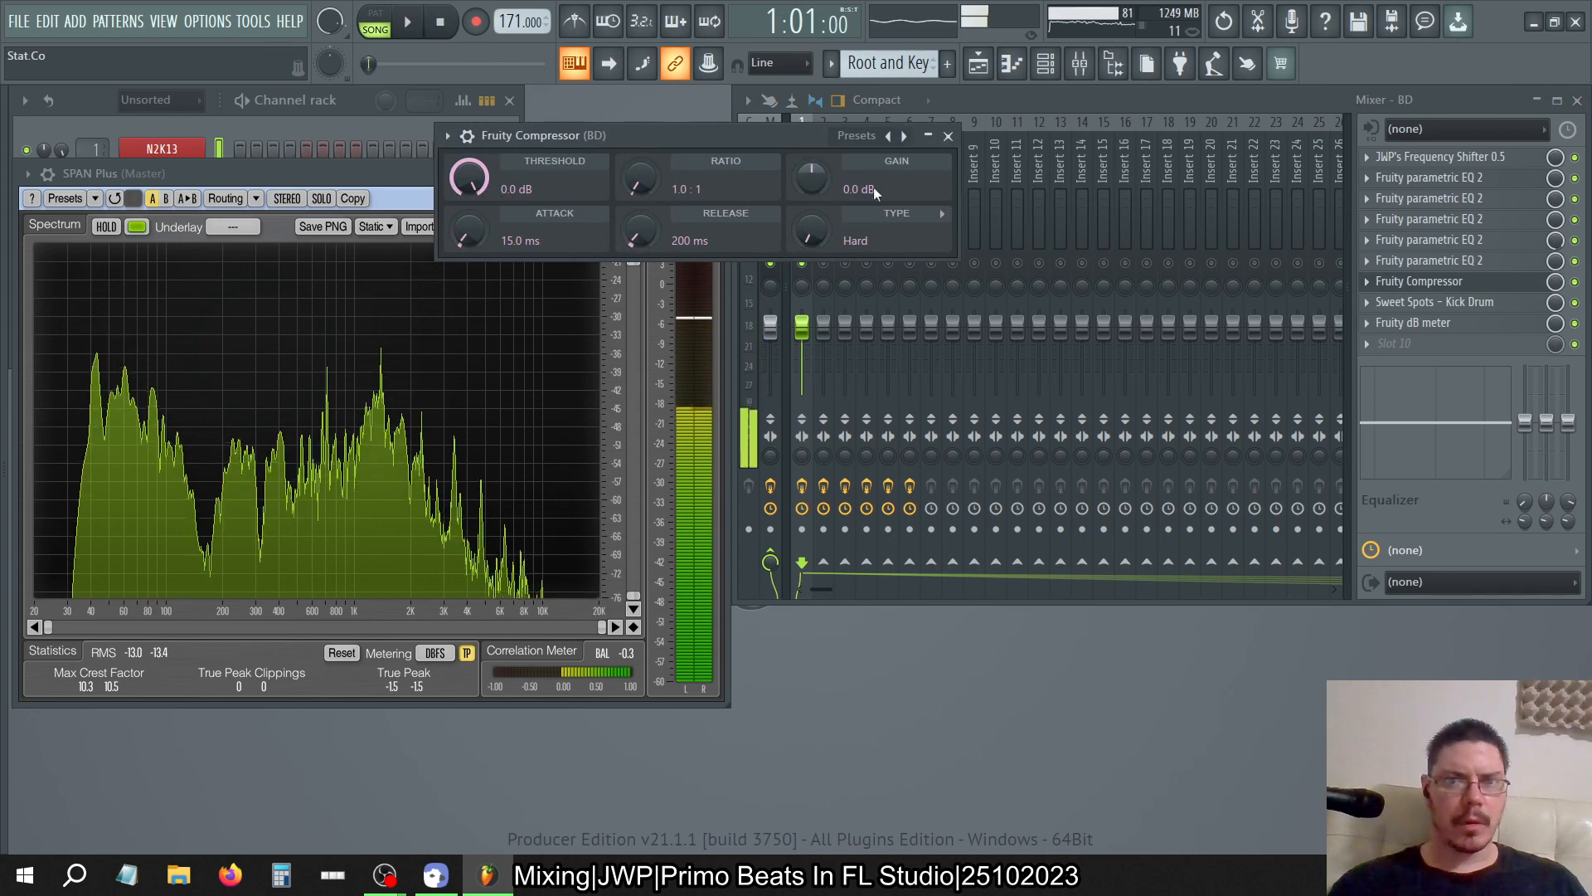
{"action": "left_click", "coordinate": [900, 137]}
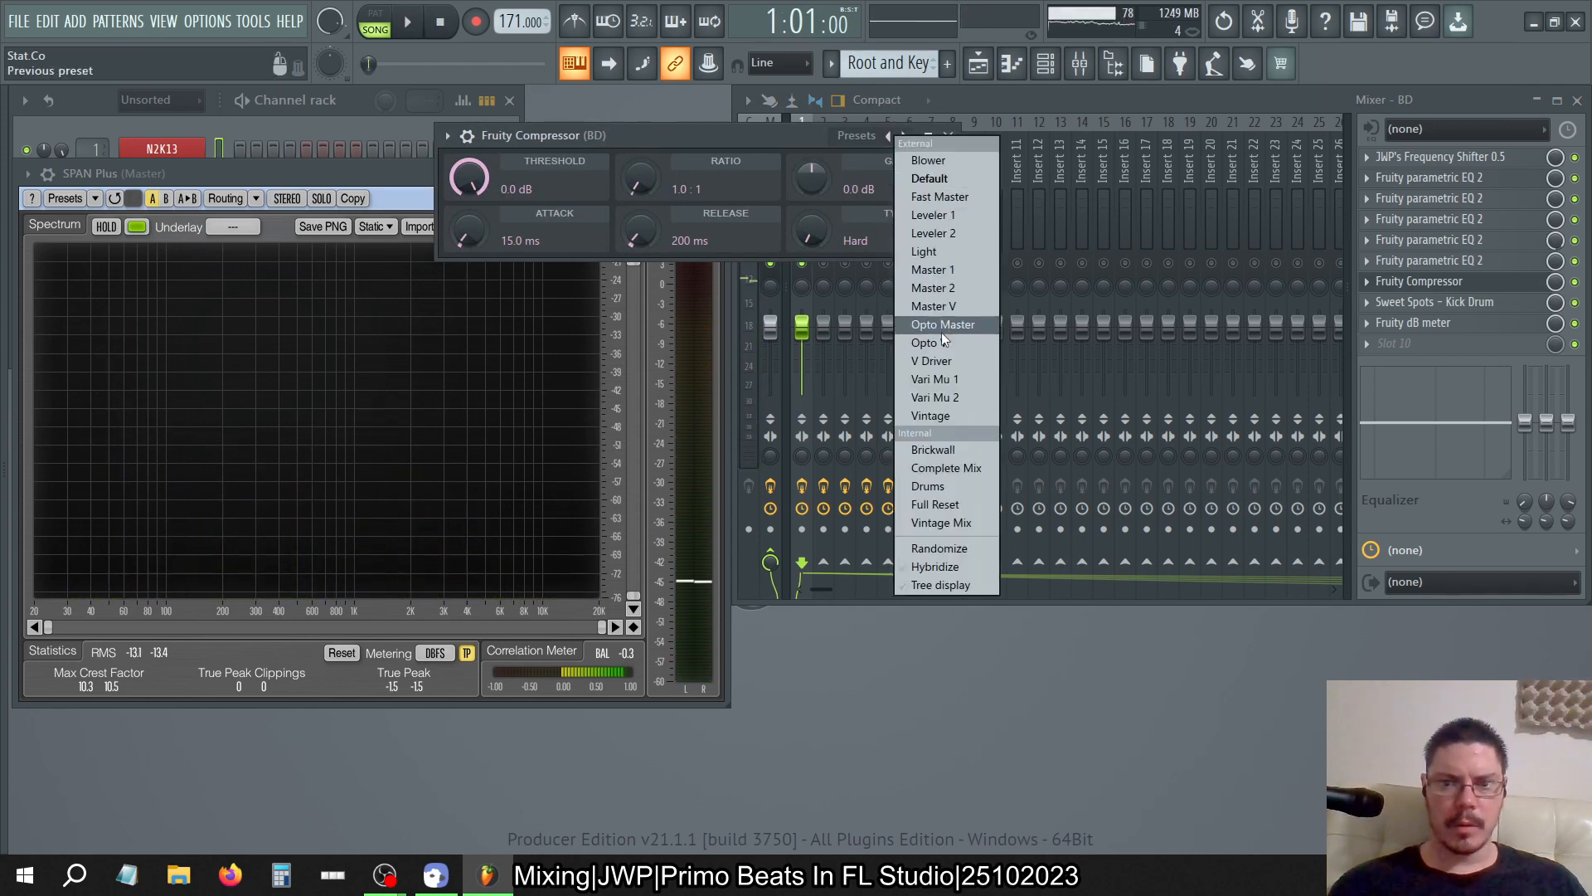
{"action": "left_click", "coordinate": [937, 486]}
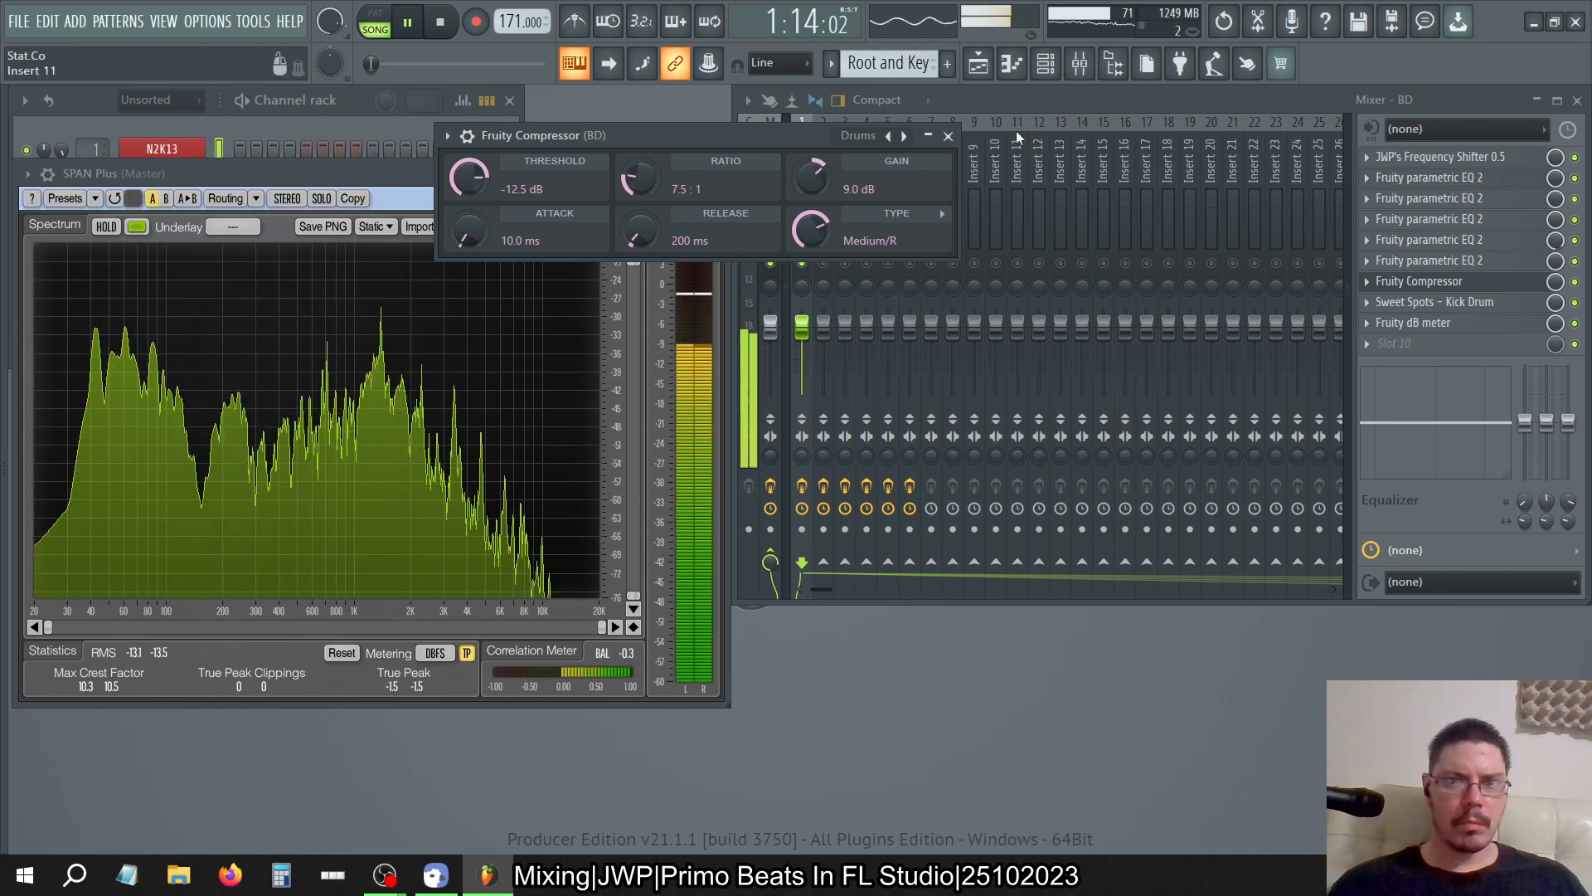
Bypass Sweet Spots - Kick Drum, unmute SD, Bass, Guitar and Tom to hear them with BD, and stop playback
{"action": "left_click", "coordinate": [1053, 100]}
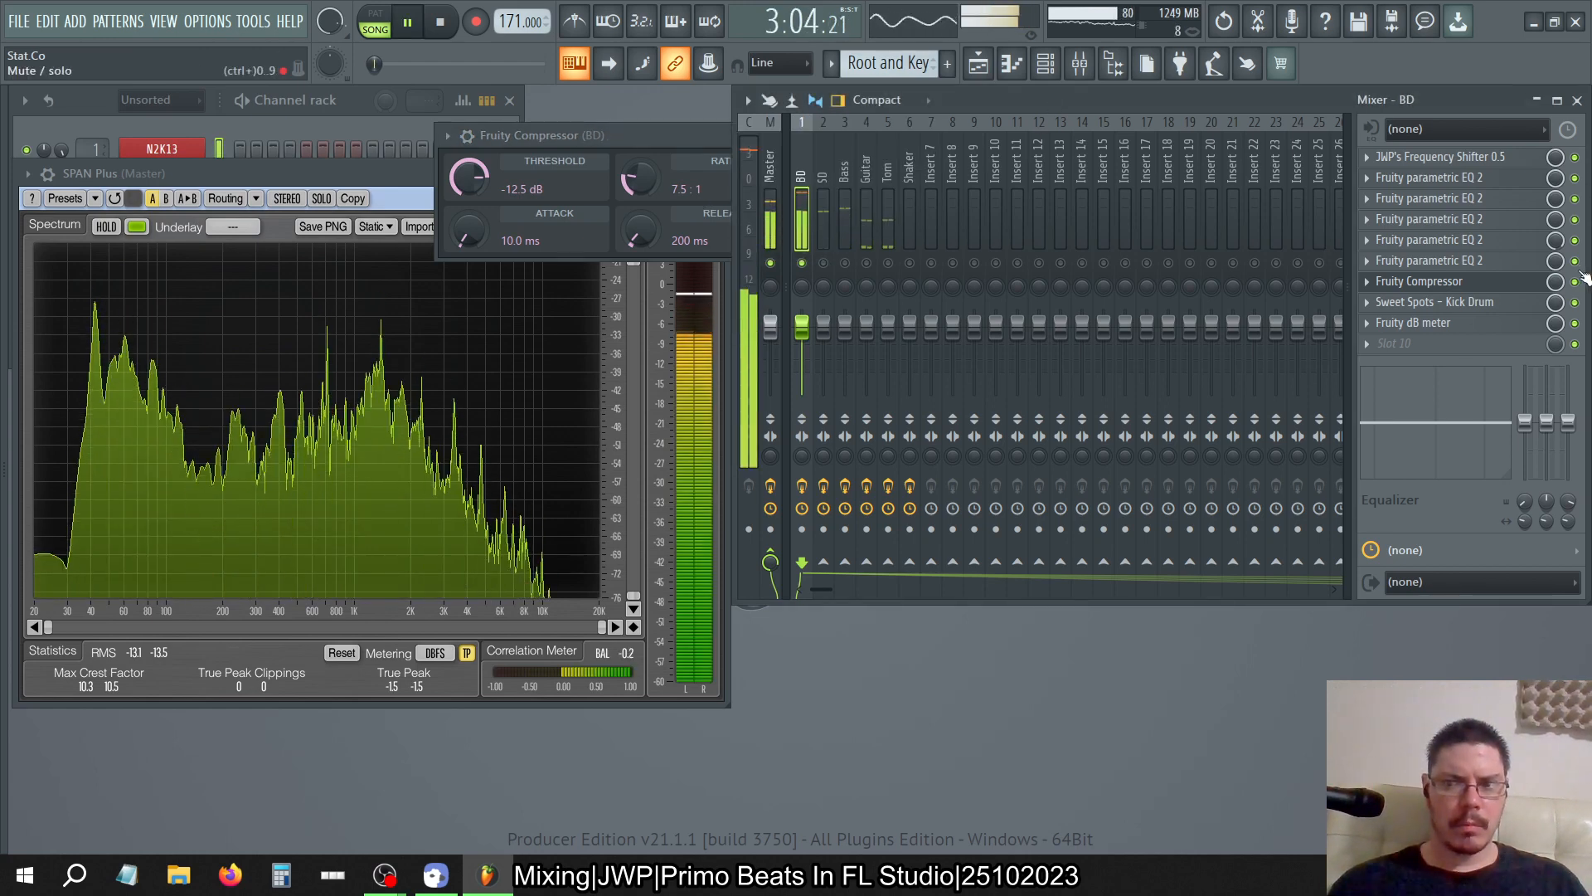
{"action": "left_click", "coordinate": [1526, 266]}
{"action": "left_click", "coordinate": [1525, 265]}
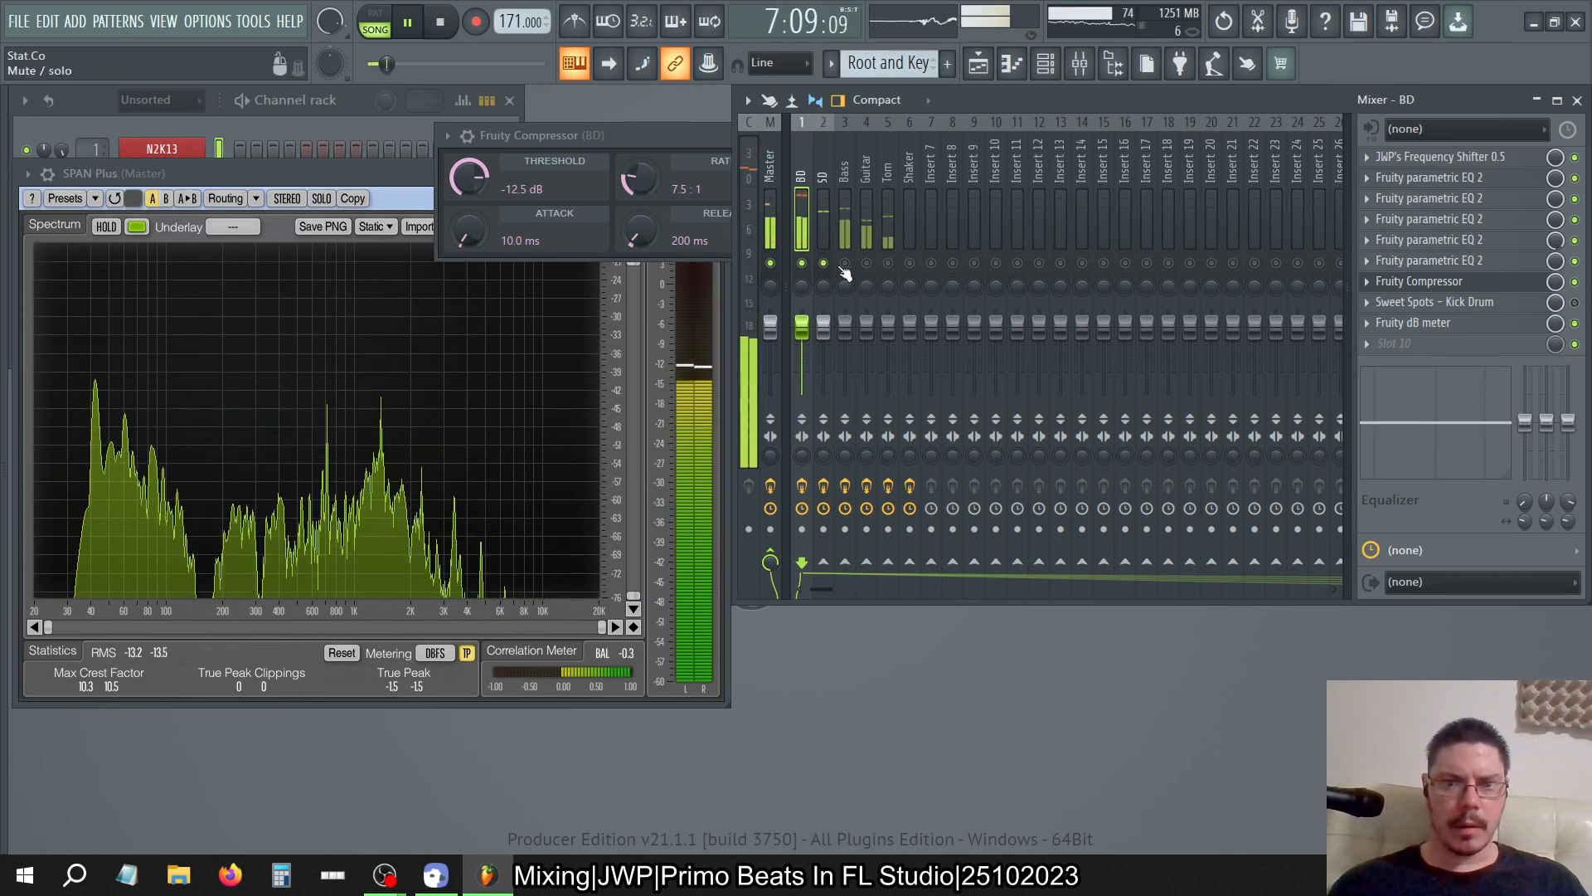
{"action": "left_click", "coordinate": [866, 263]}
{"action": "left_click", "coordinate": [888, 263]}
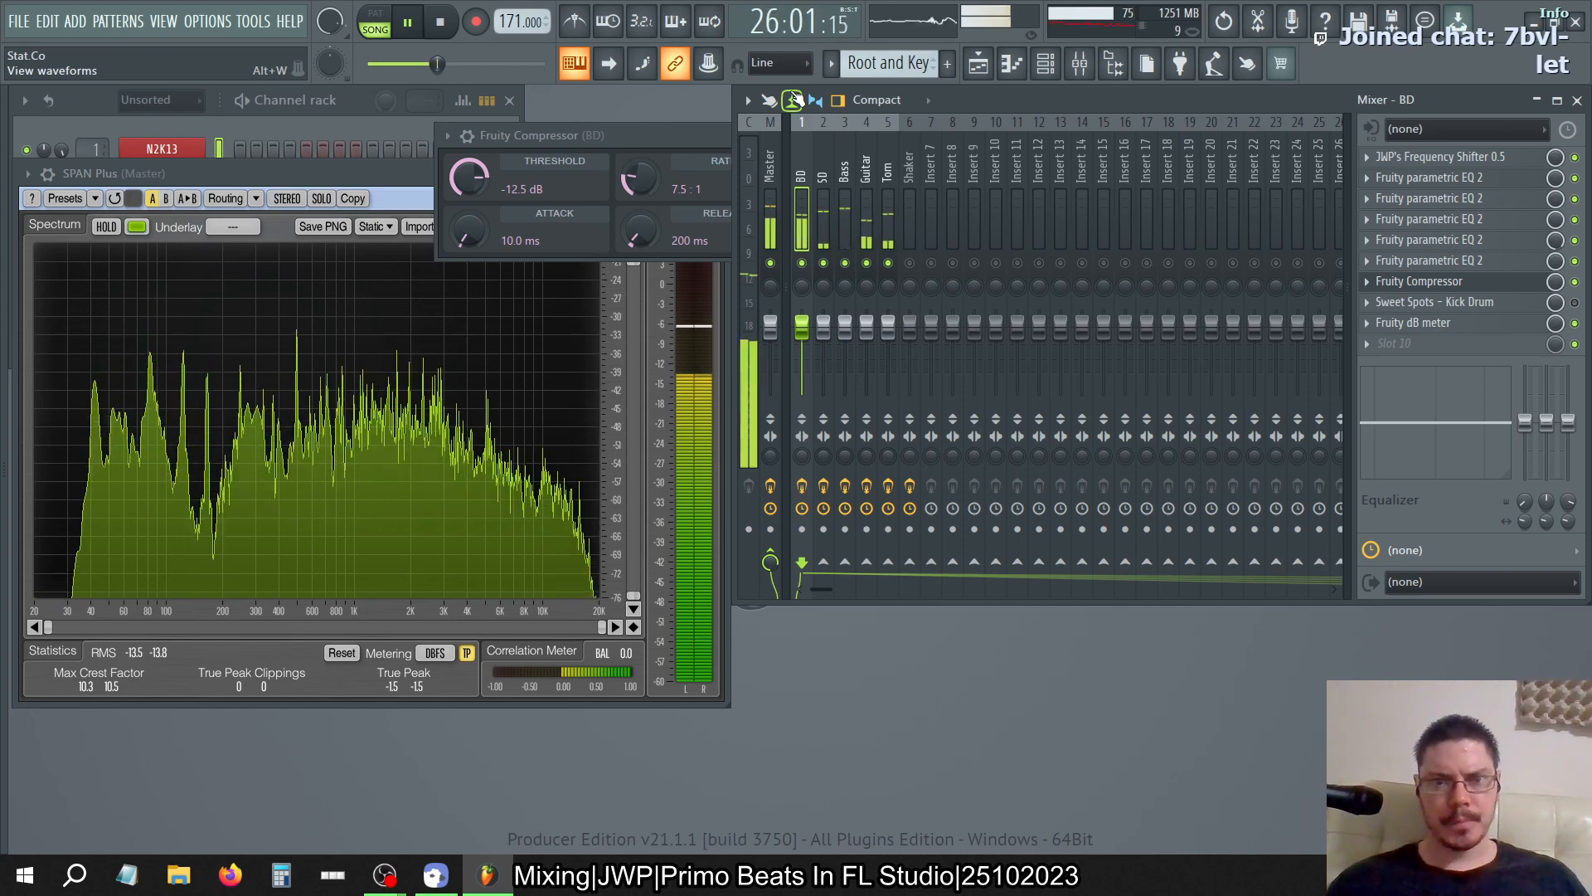
{"action": "key", "text": "space"}
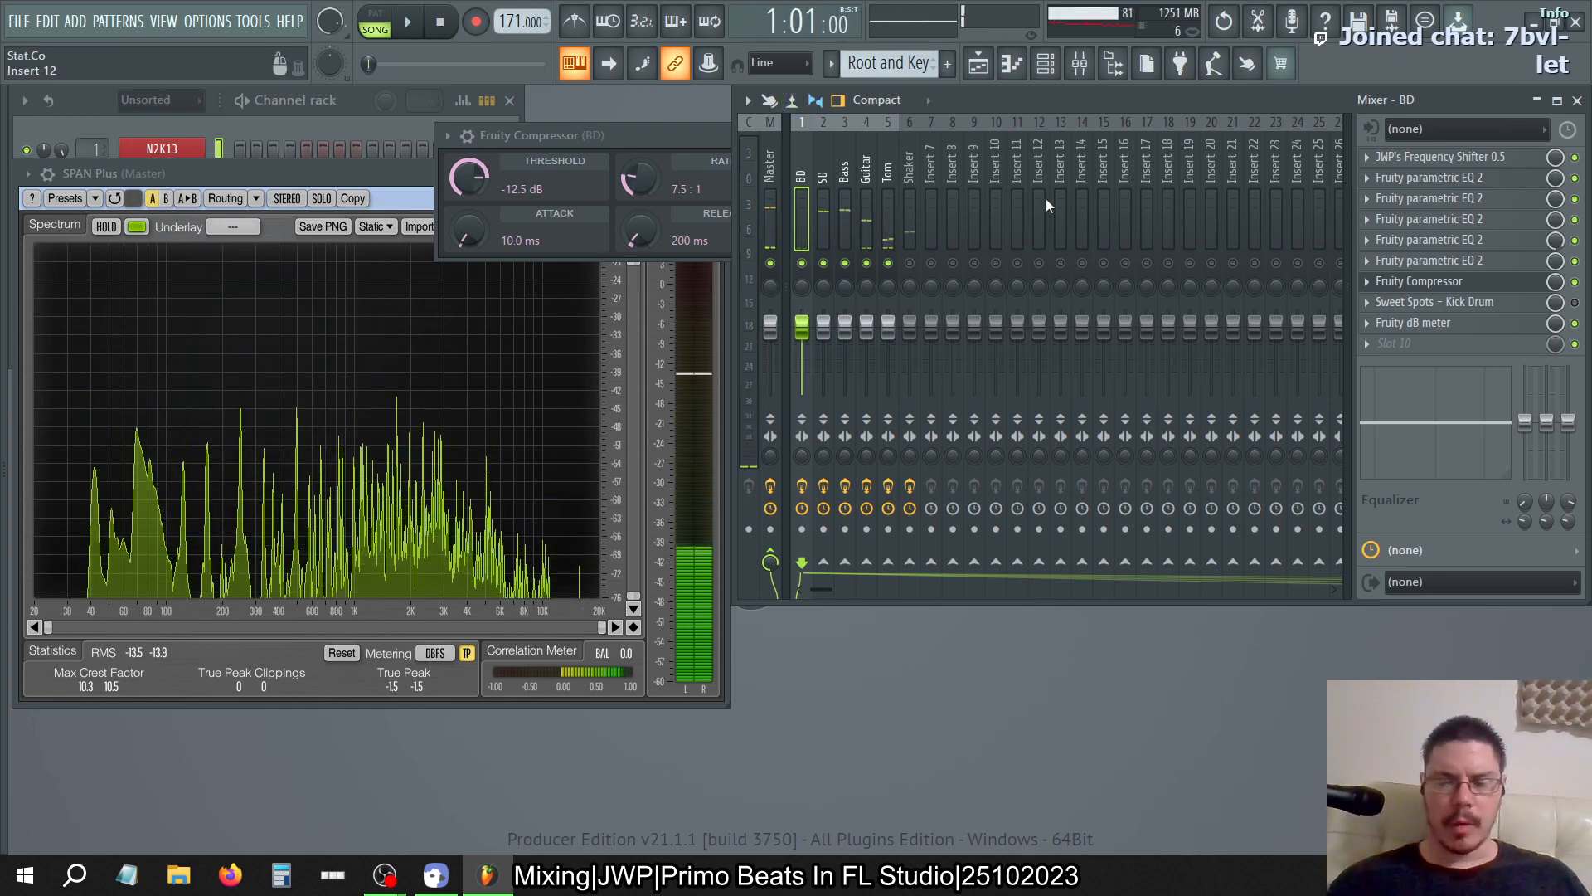
Open the Frequency Shifters of SD and BD side by side and compare their tuning settings
{"action": "left_click", "coordinate": [824, 174]}
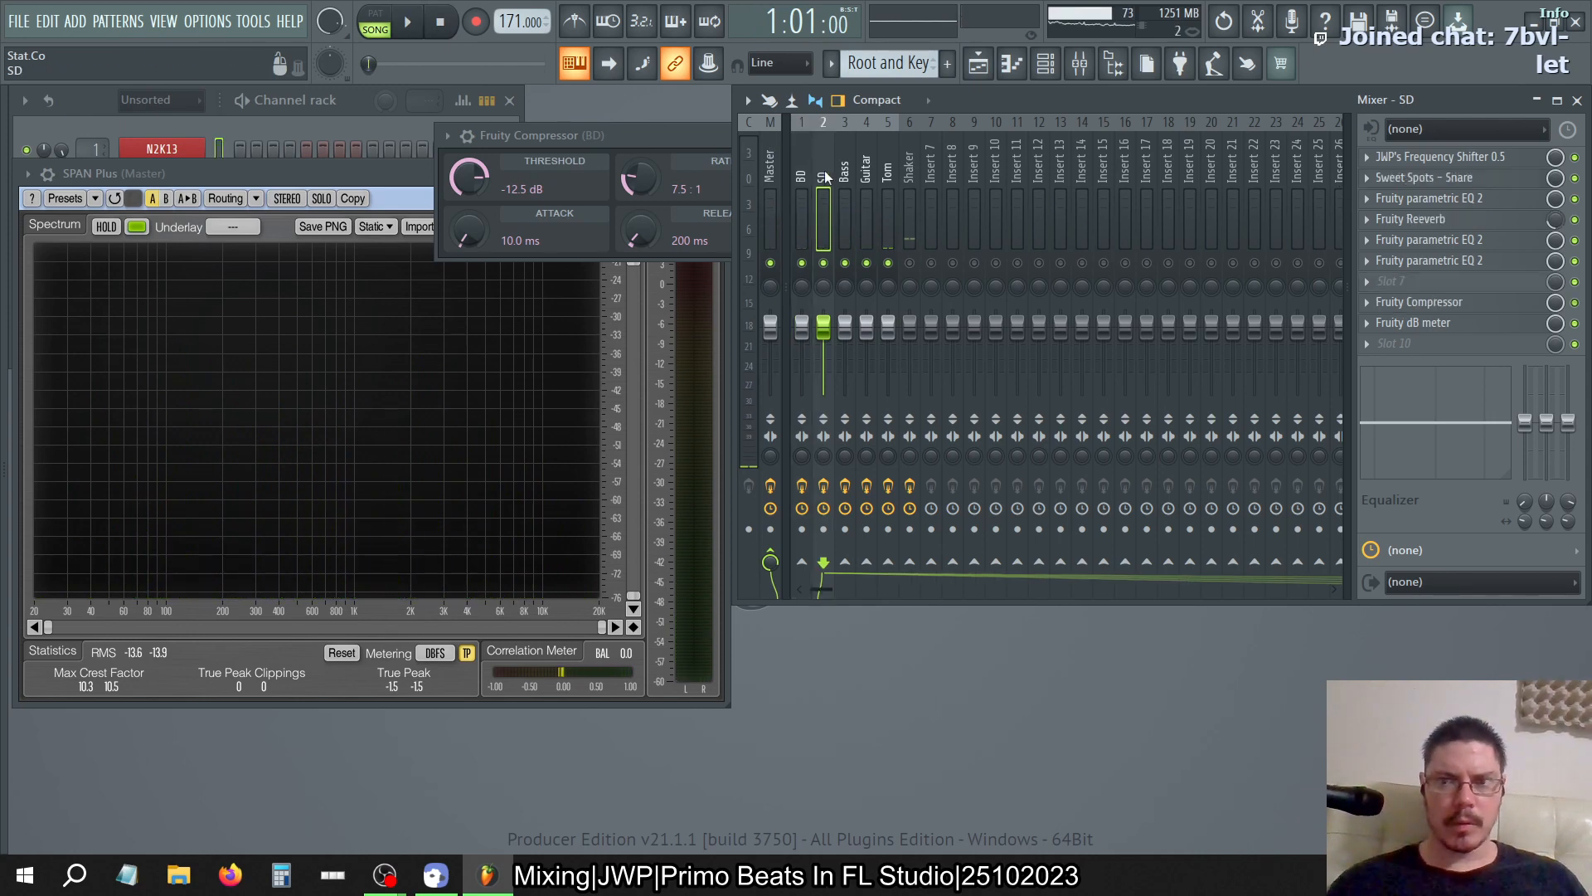
{"action": "left_click", "coordinate": [1465, 166]}
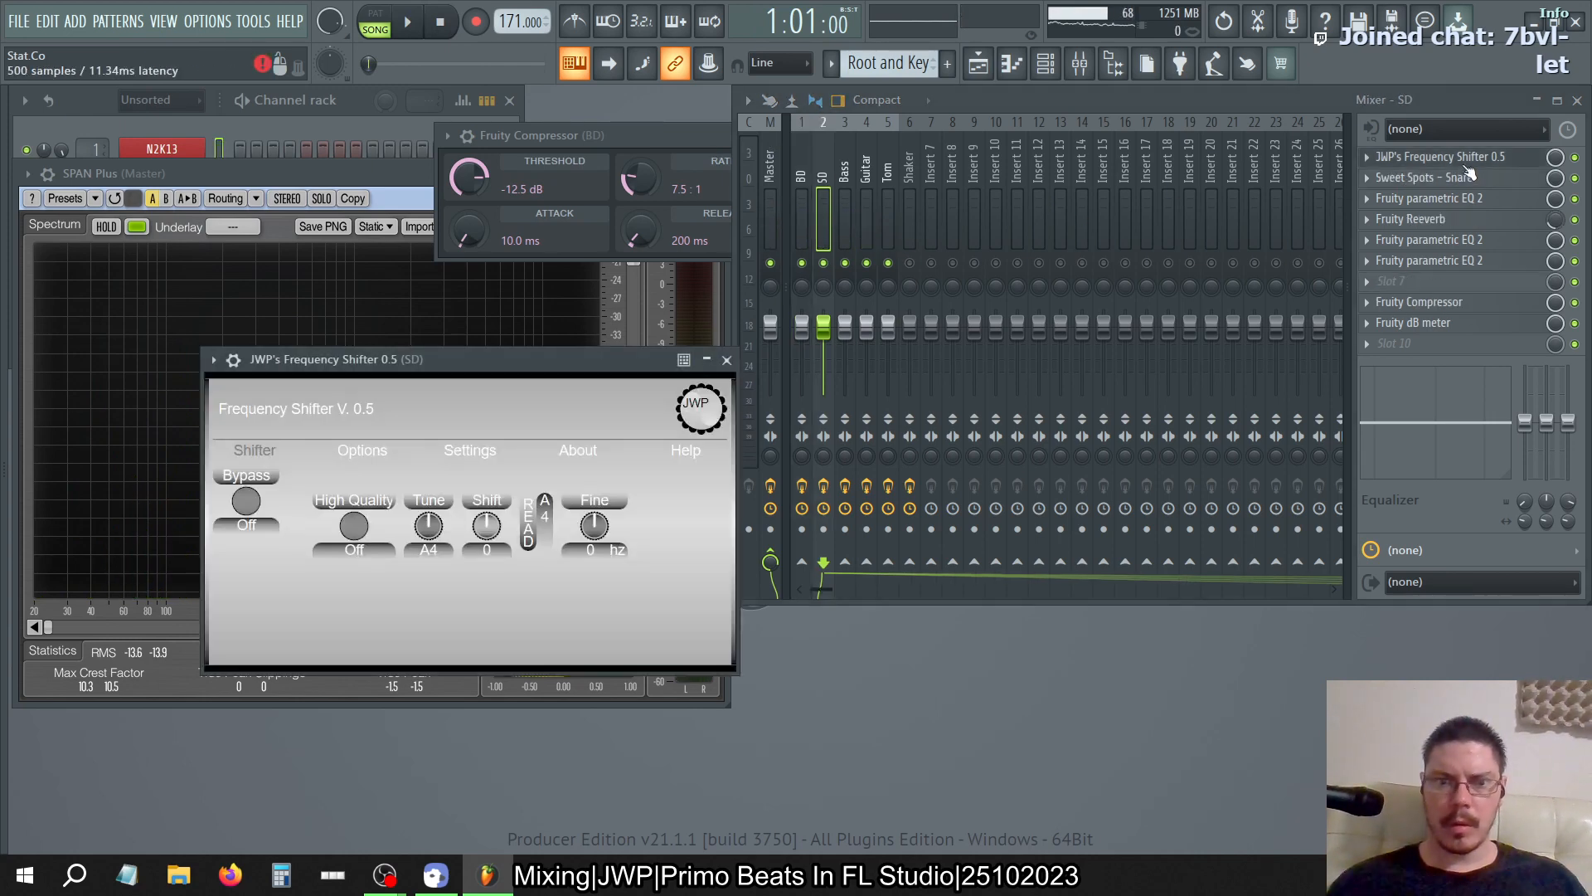
{"action": "left_click_drag", "start_coordinate": [668, 367], "coordinate": [1286, 385]}
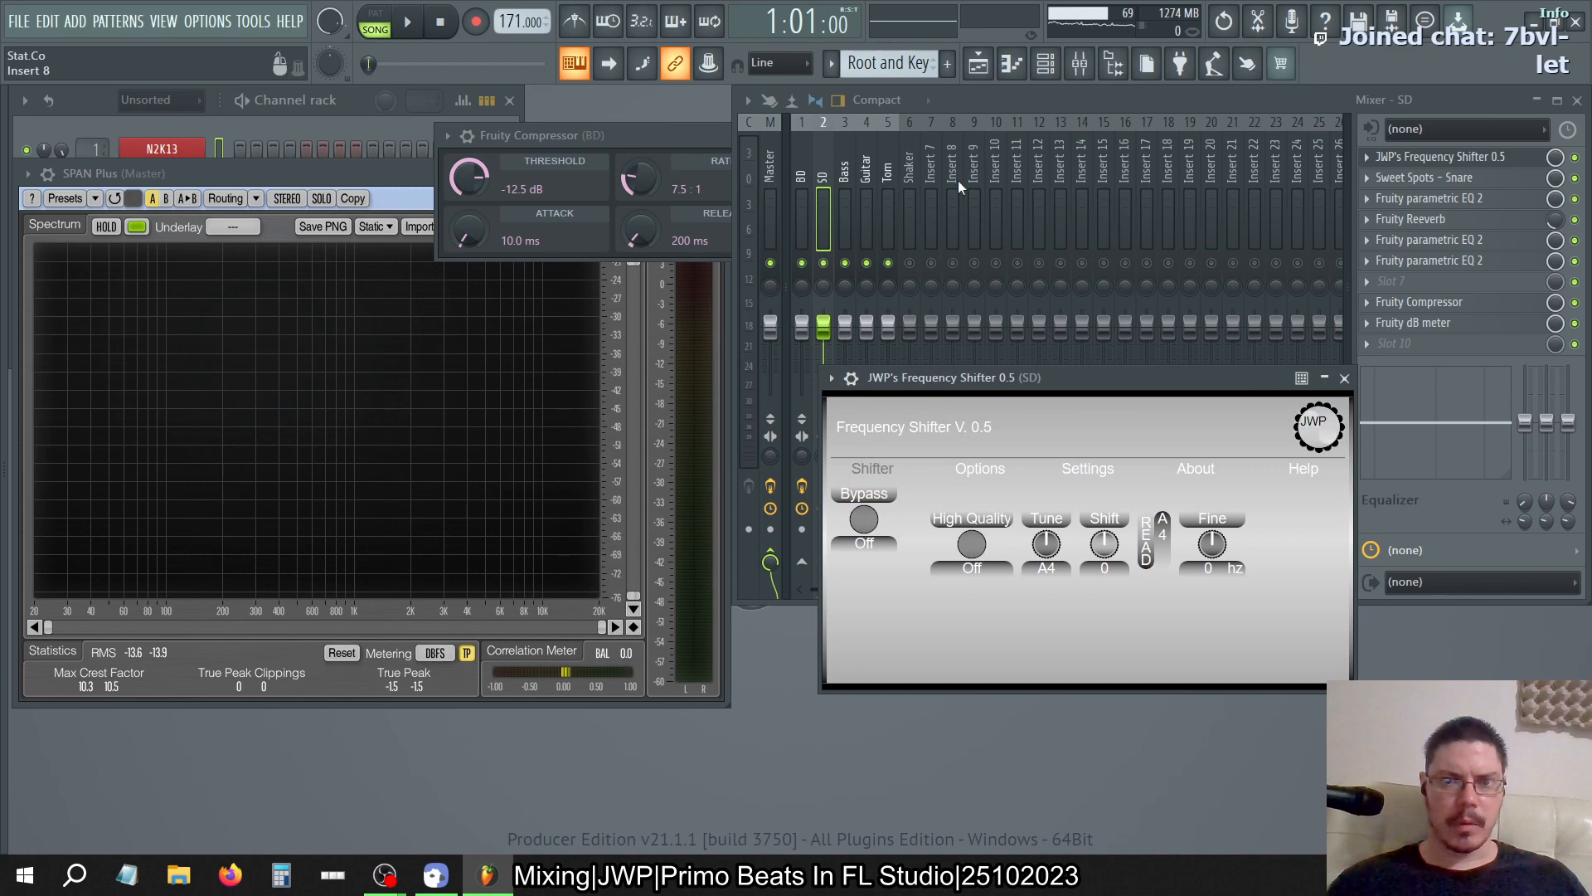
{"action": "left_click", "coordinate": [800, 151]}
{"action": "left_click", "coordinate": [1489, 158]}
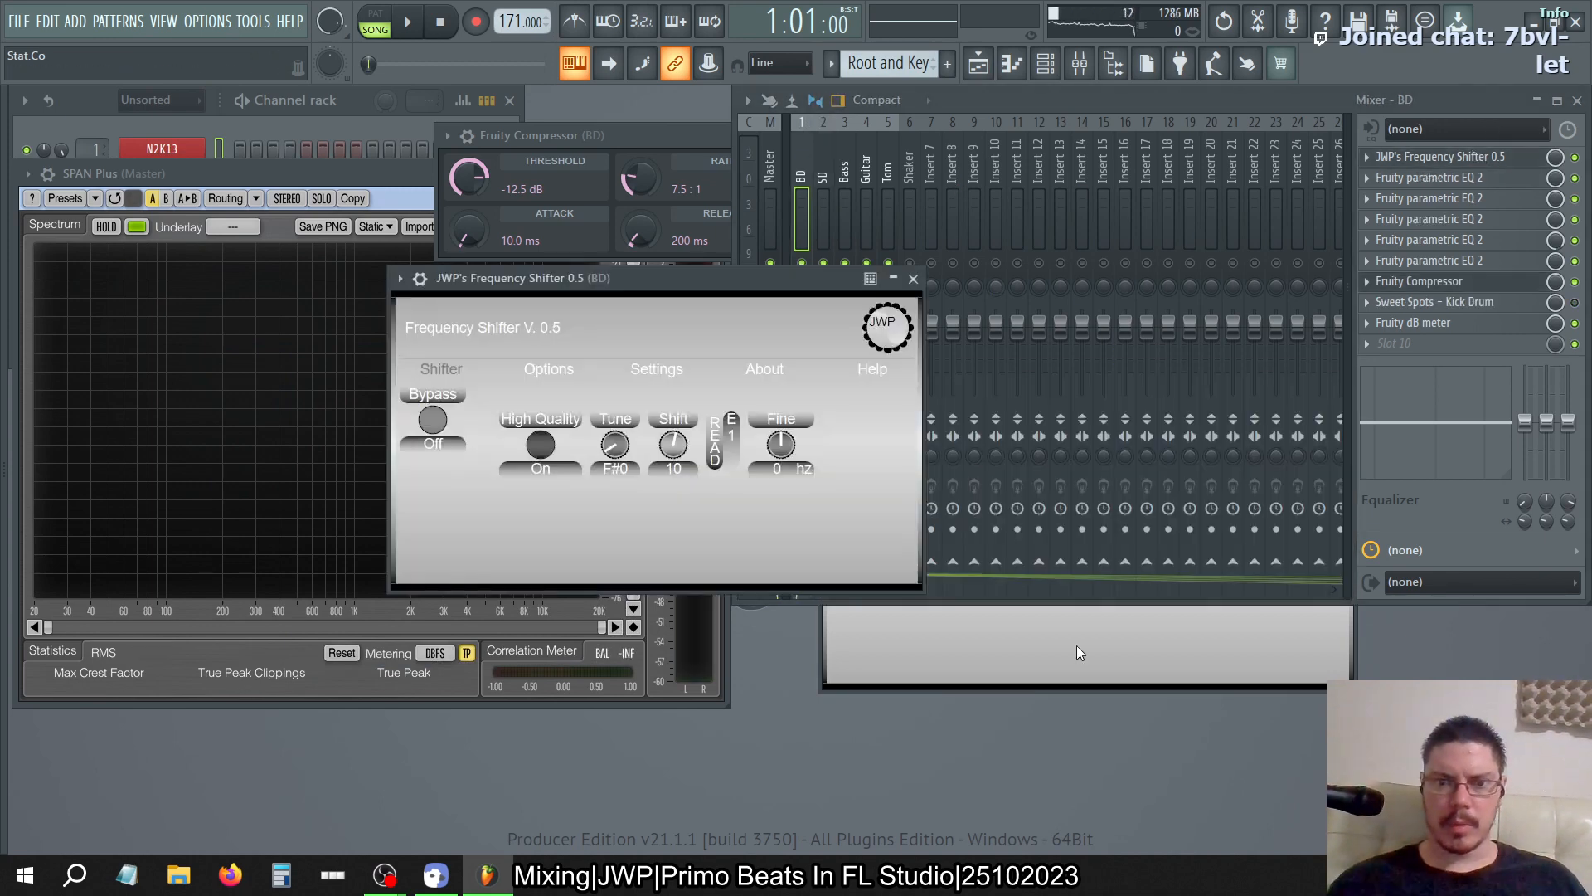
{"action": "left_click", "coordinate": [1076, 645]}
{"action": "left_click_drag", "start_coordinate": [991, 380], "coordinate": [1103, 395]}
{"action": "left_click_drag", "start_coordinate": [824, 279], "coordinate": [533, 264]}
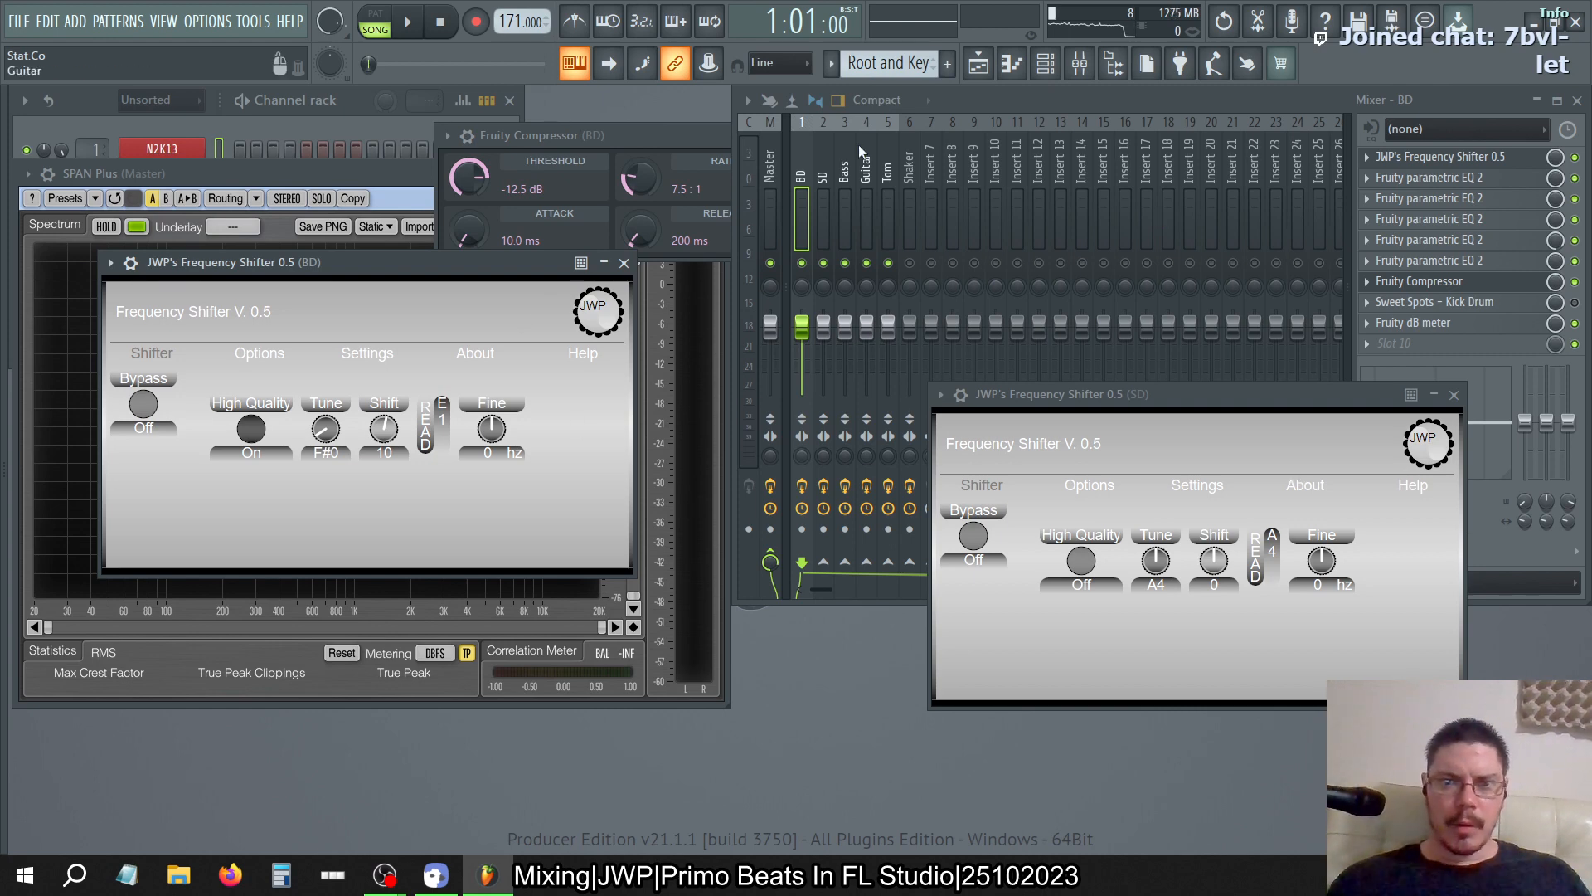
Solo SD during playback and examine its spectrum in the Master's SPAN Plus
{"action": "left_click", "coordinate": [825, 167]}
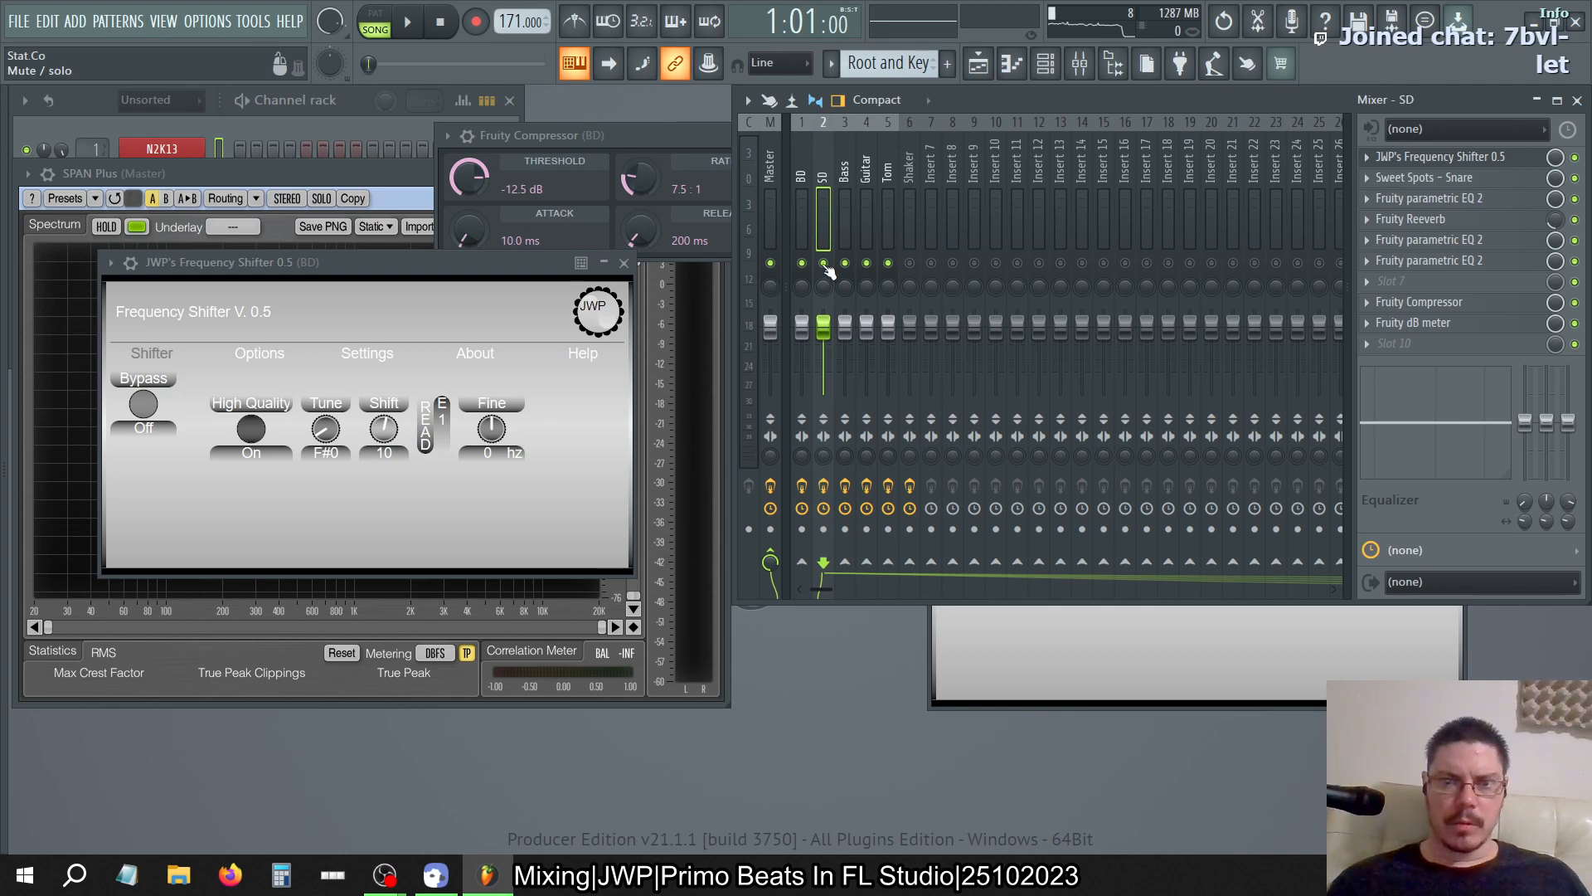
{"action": "left_click", "coordinate": [777, 159]}
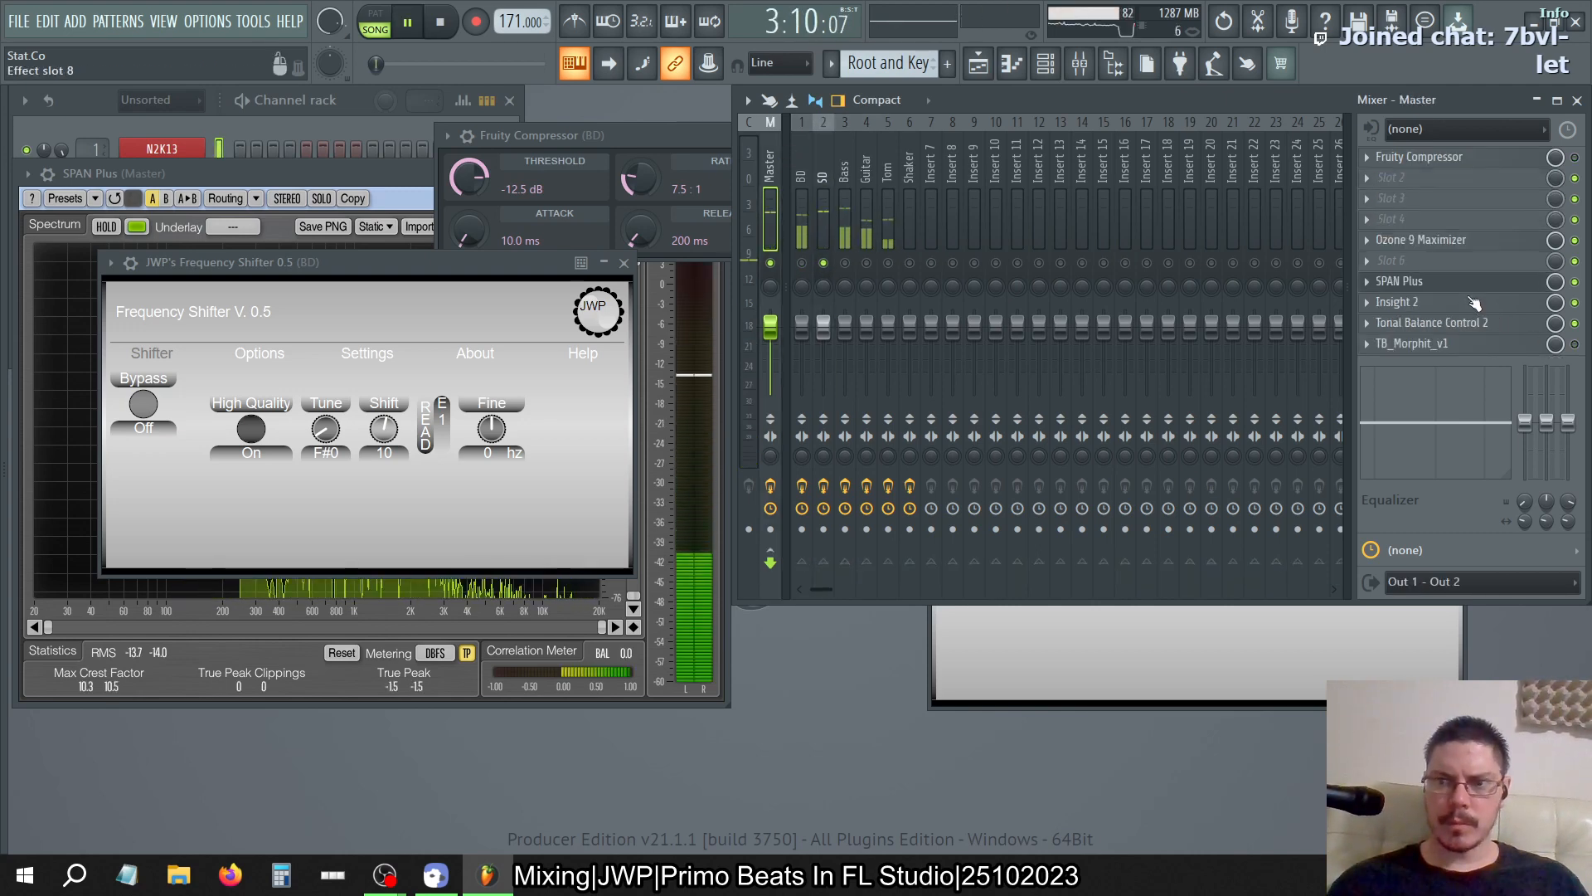
{"action": "left_click", "coordinate": [412, 176]}
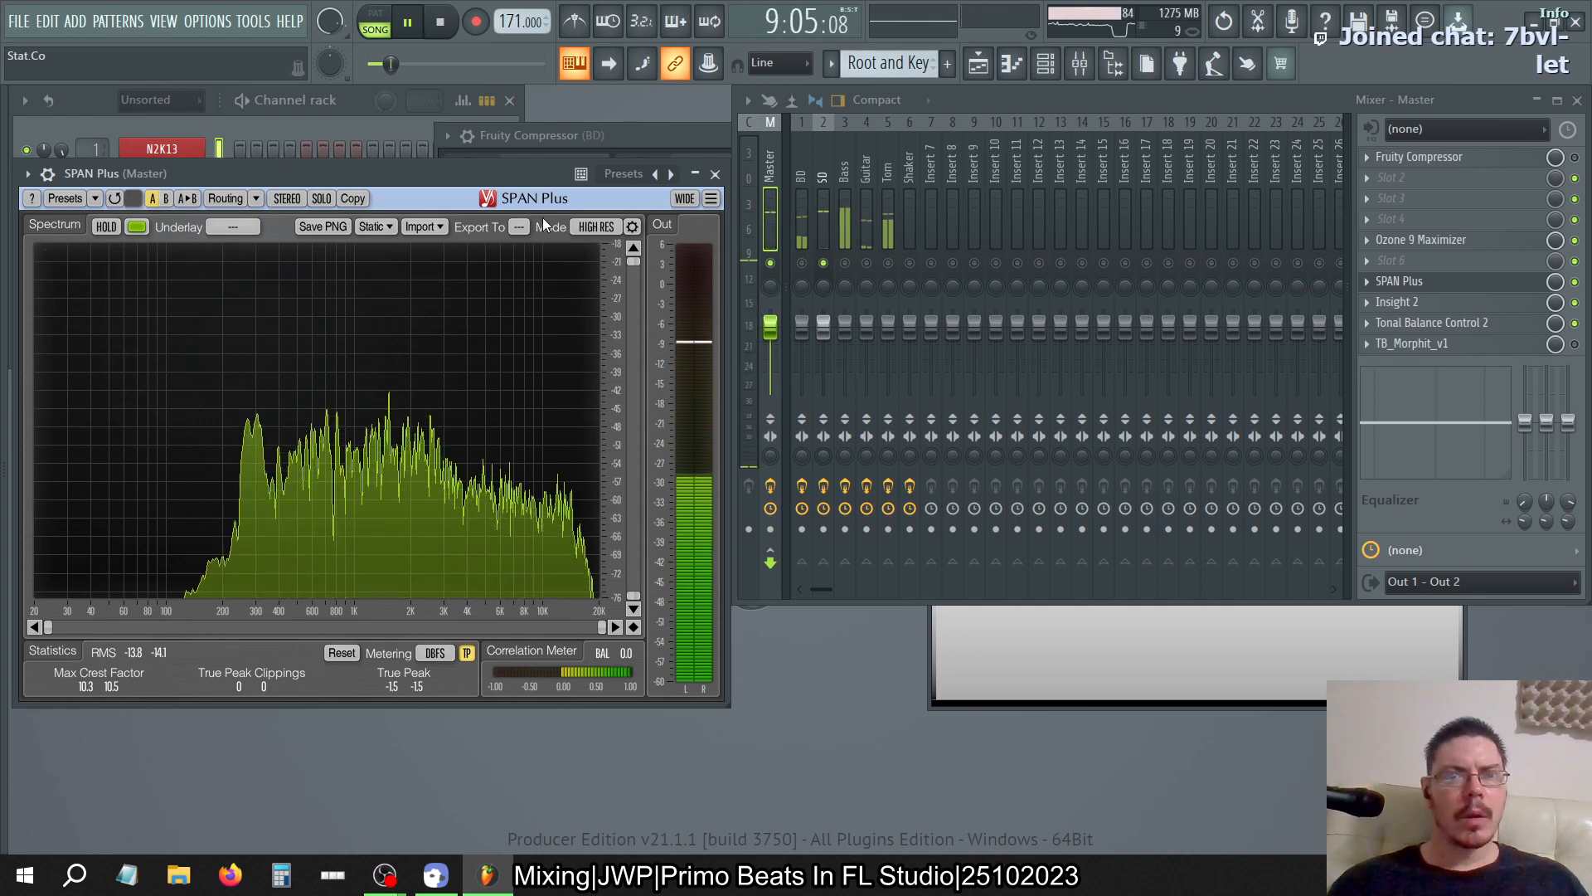
Check the GTR_STEELSTRING notes in the piano roll against the soloed snare's low peak in SPAN Plus
{"action": "left_click", "coordinate": [1012, 64]}
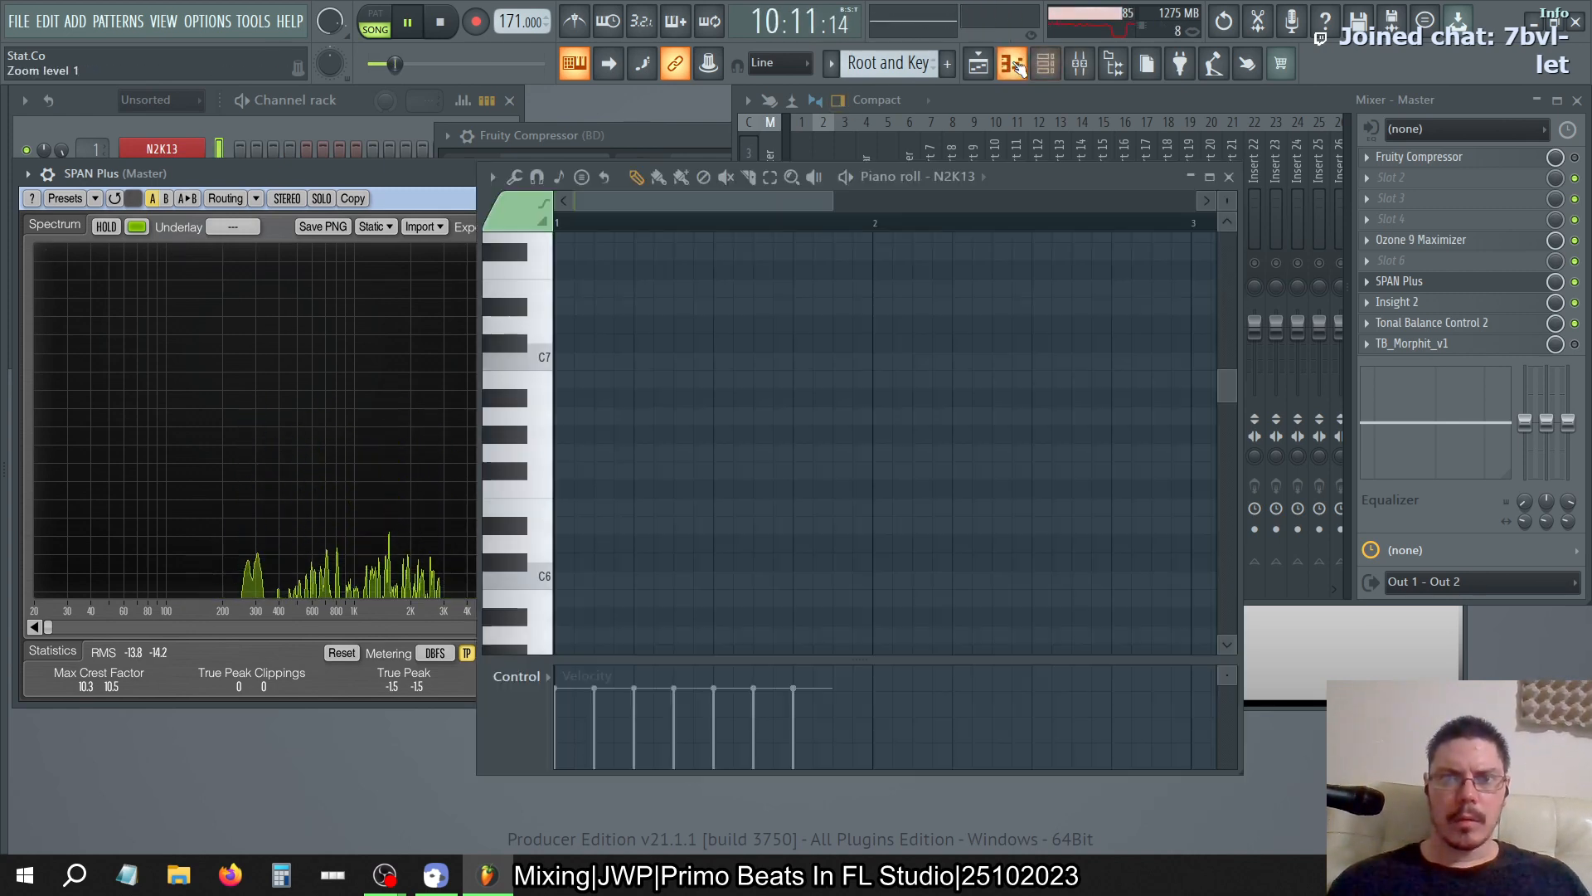
{"action": "scroll", "coordinate": [850, 432], "scroll_direction": "up", "scroll_amount": 3}
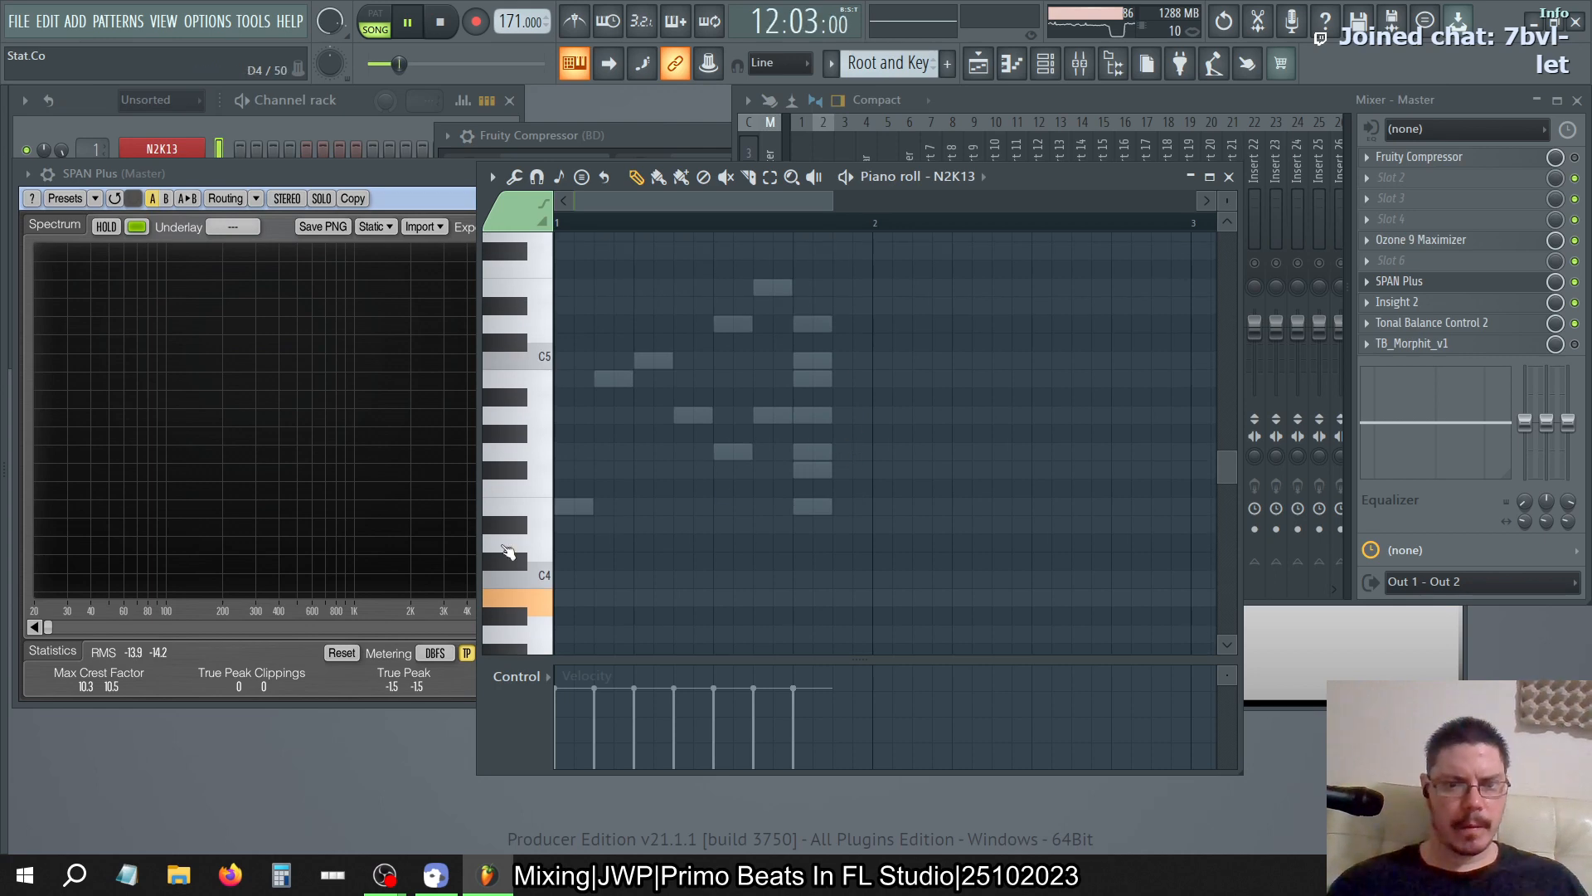
{"action": "left_click", "coordinate": [954, 176]}
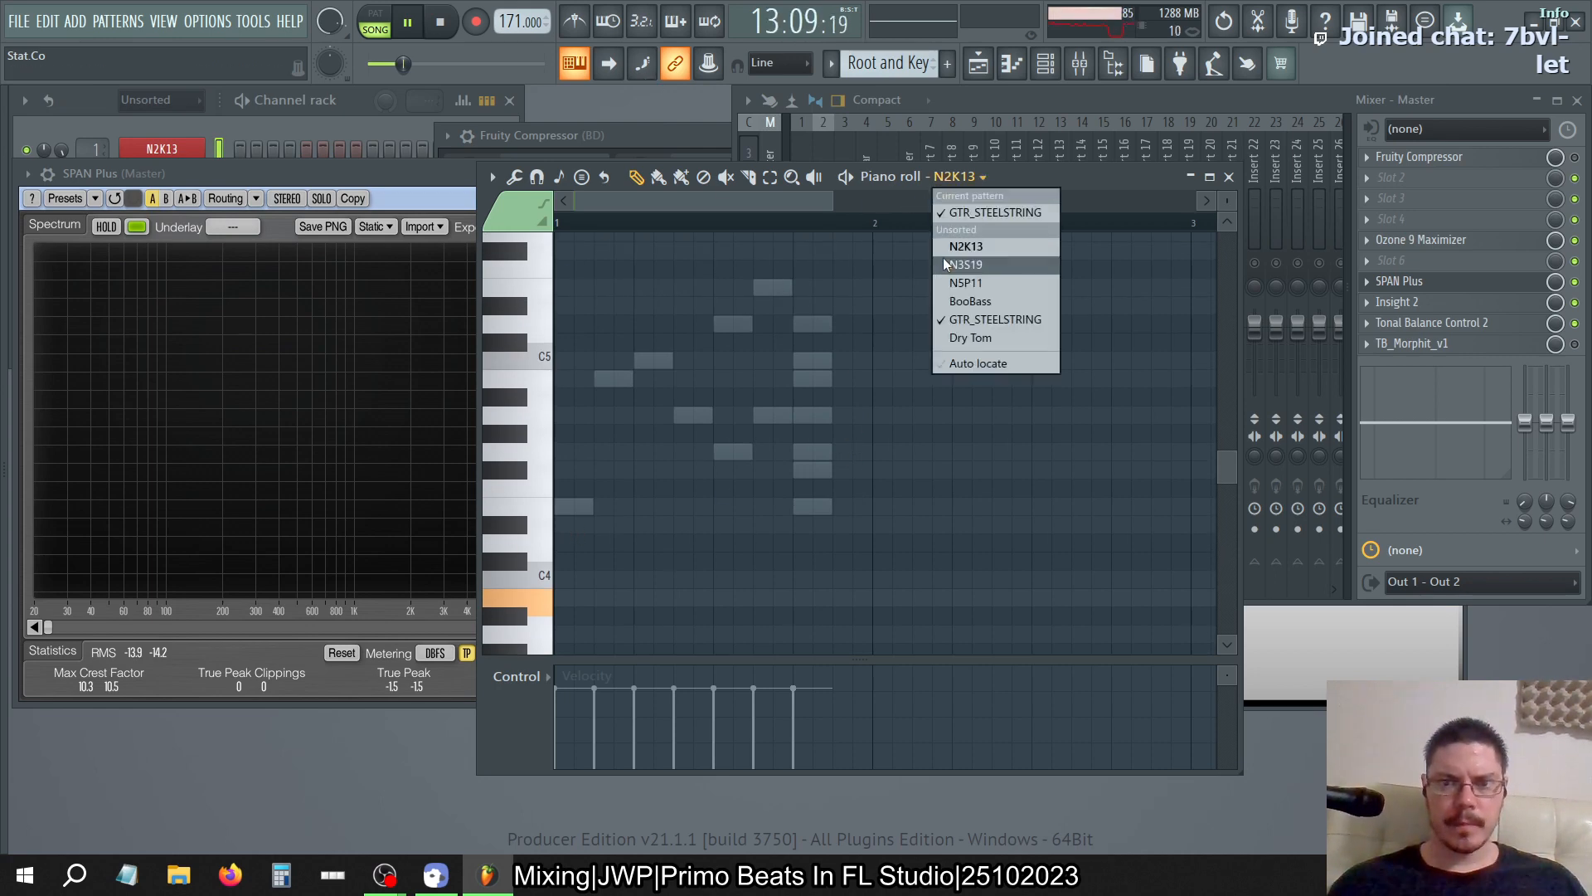
{"action": "left_click", "coordinate": [995, 321]}
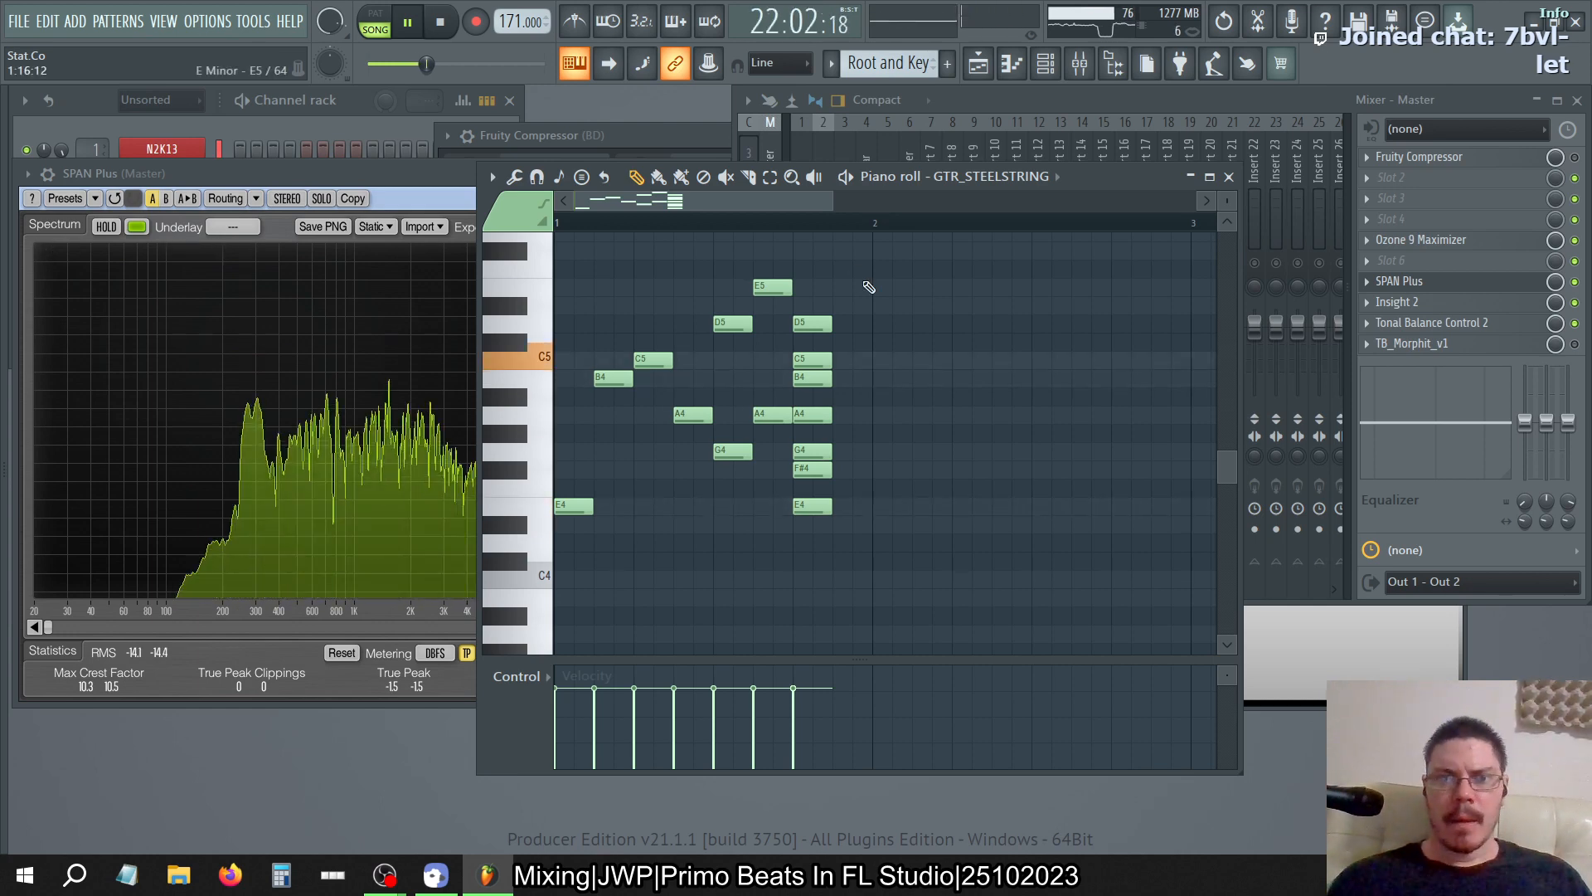
{"action": "left_click", "coordinate": [1023, 111]}
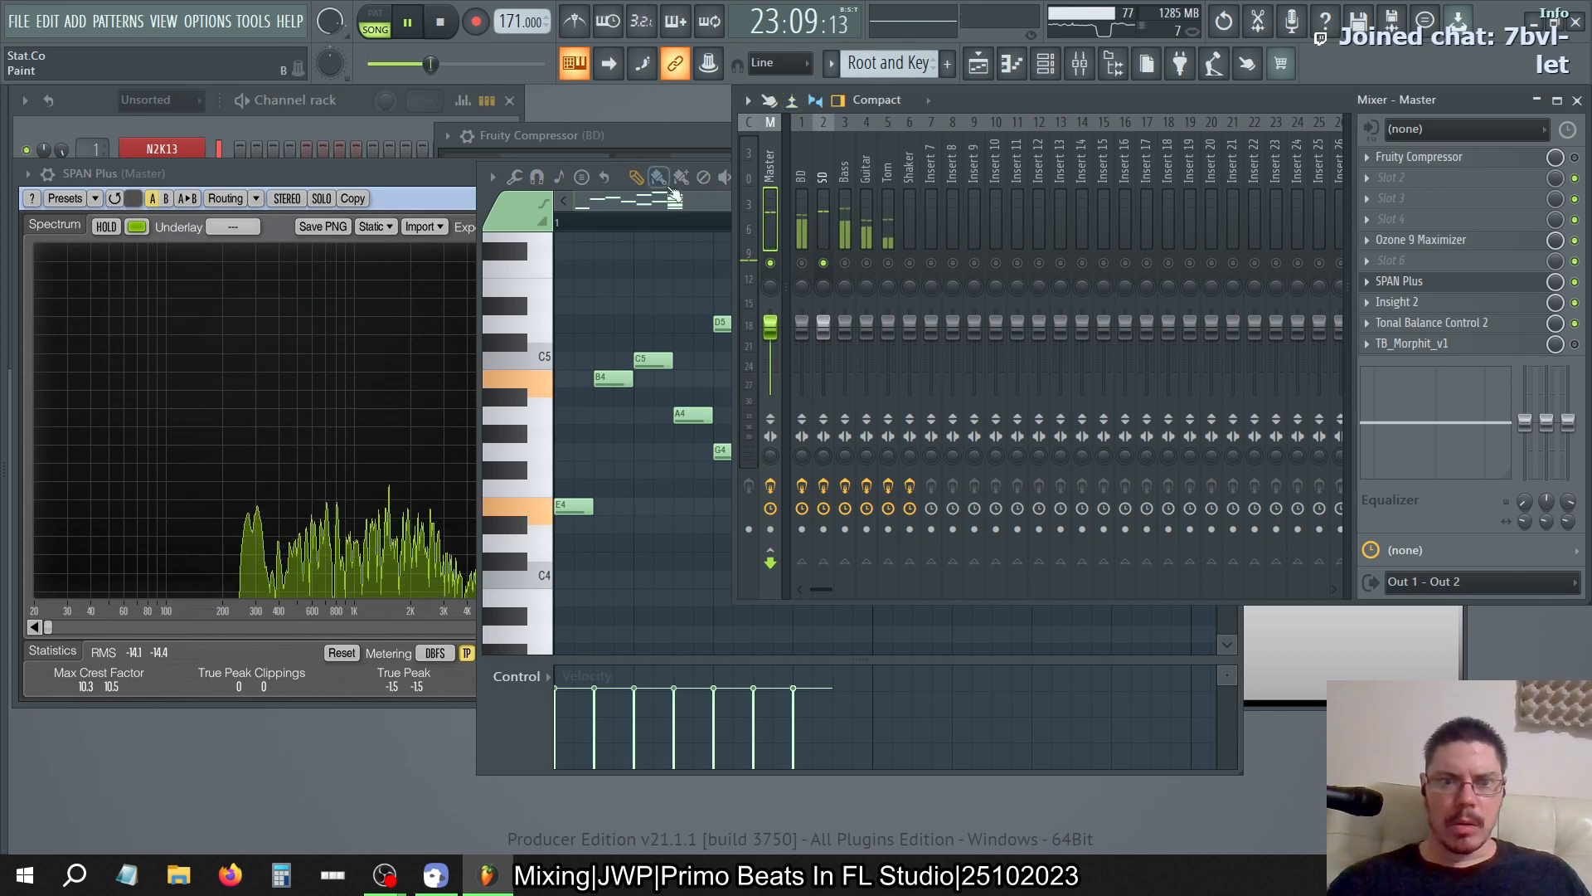
{"action": "left_click", "coordinate": [371, 177]}
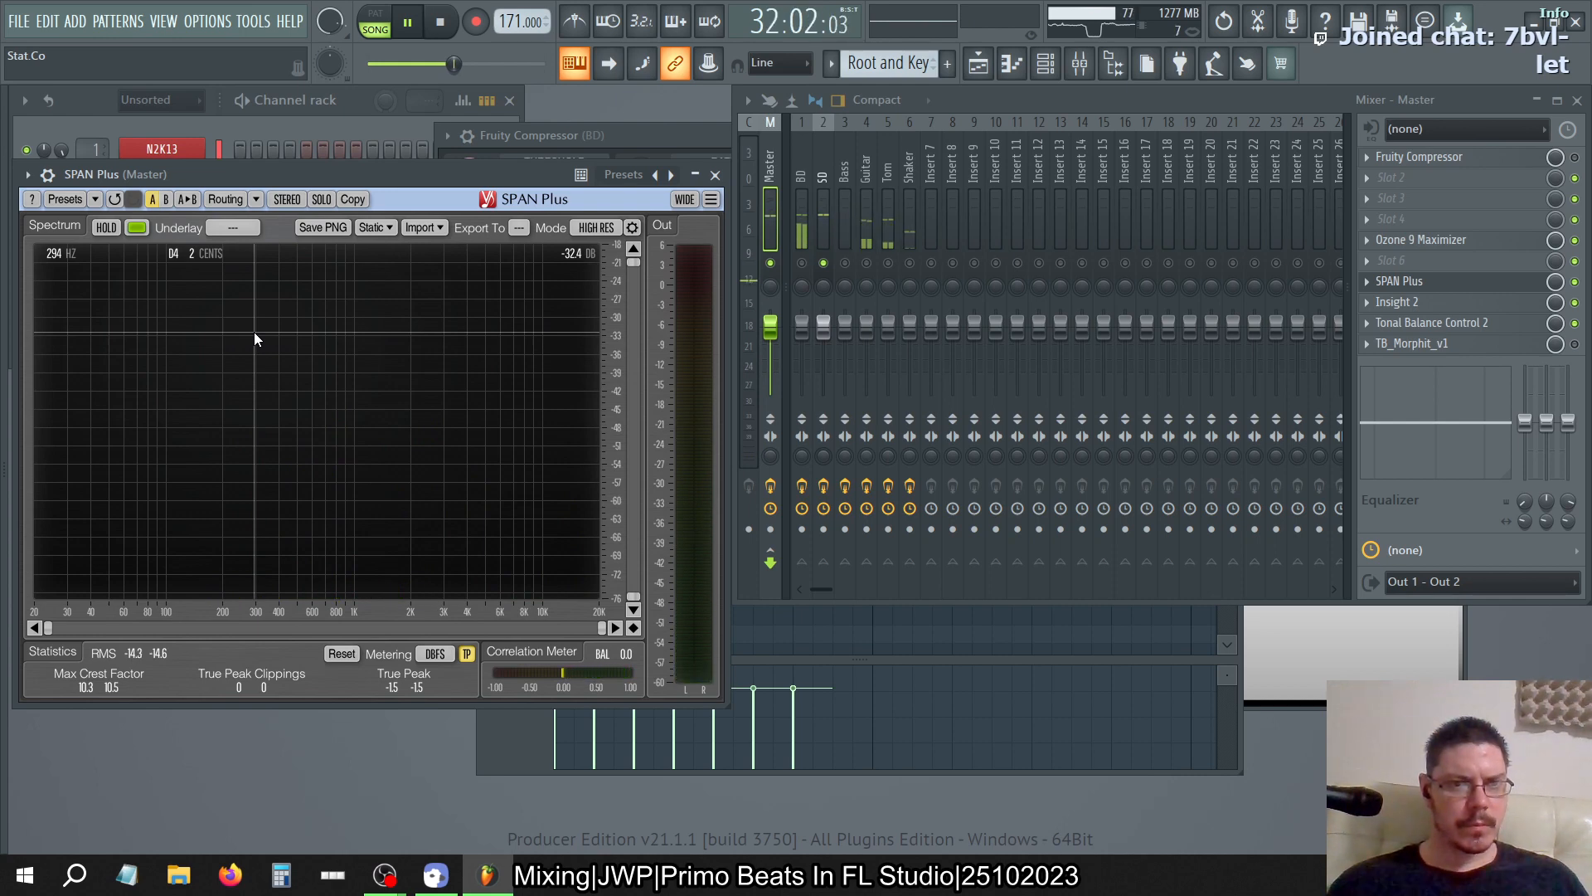
Open SD's Frequency Shifter and set its Tune to D4
{"action": "left_click", "coordinate": [824, 146]}
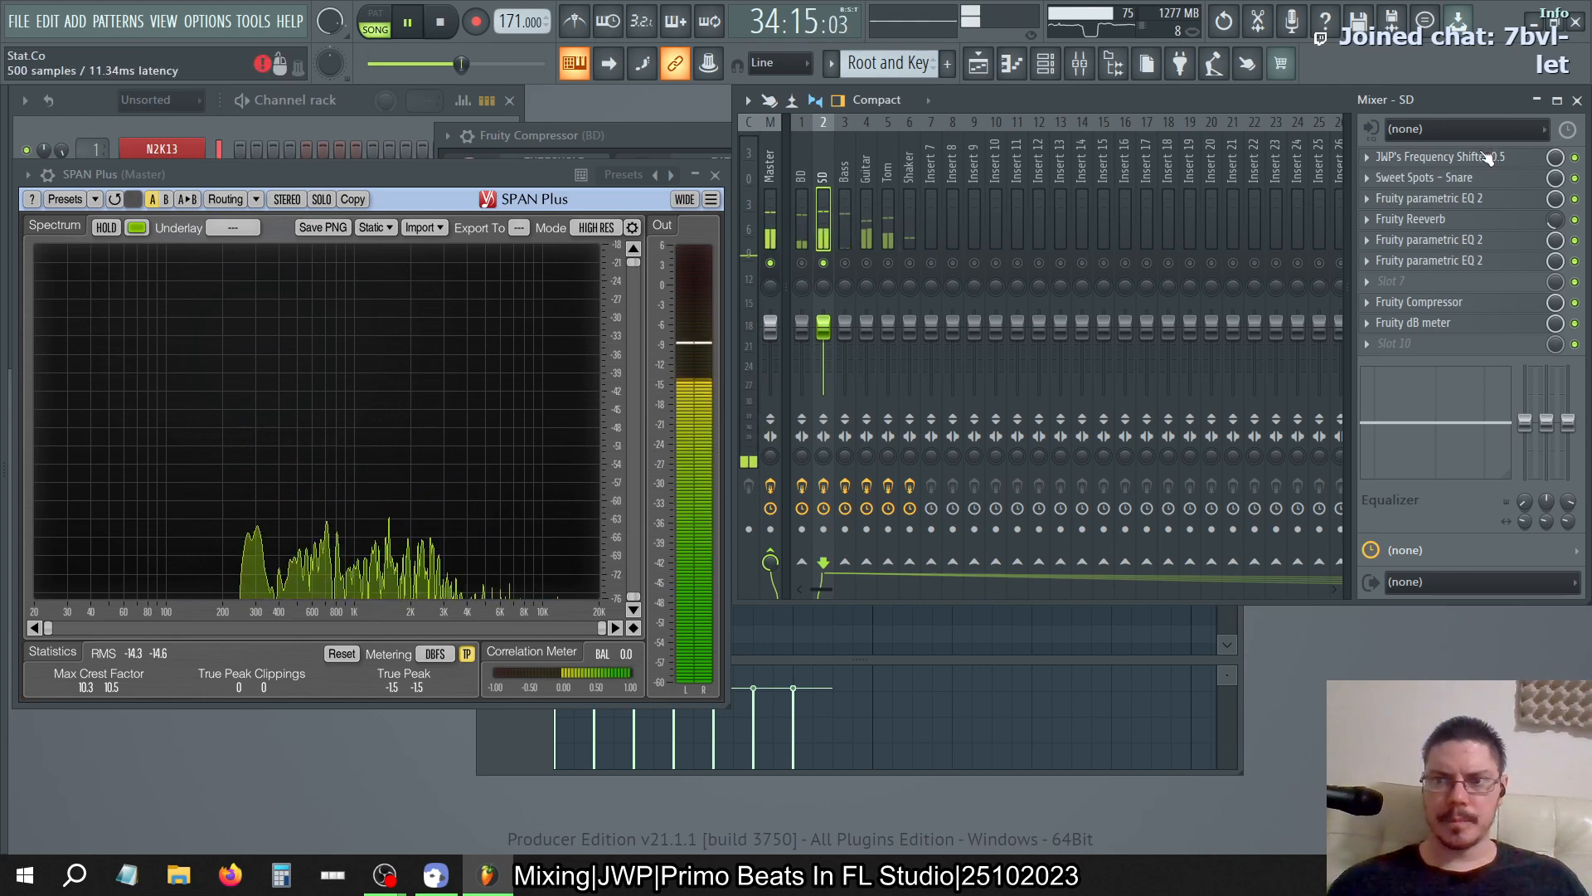
{"action": "left_click", "coordinate": [1459, 156]}
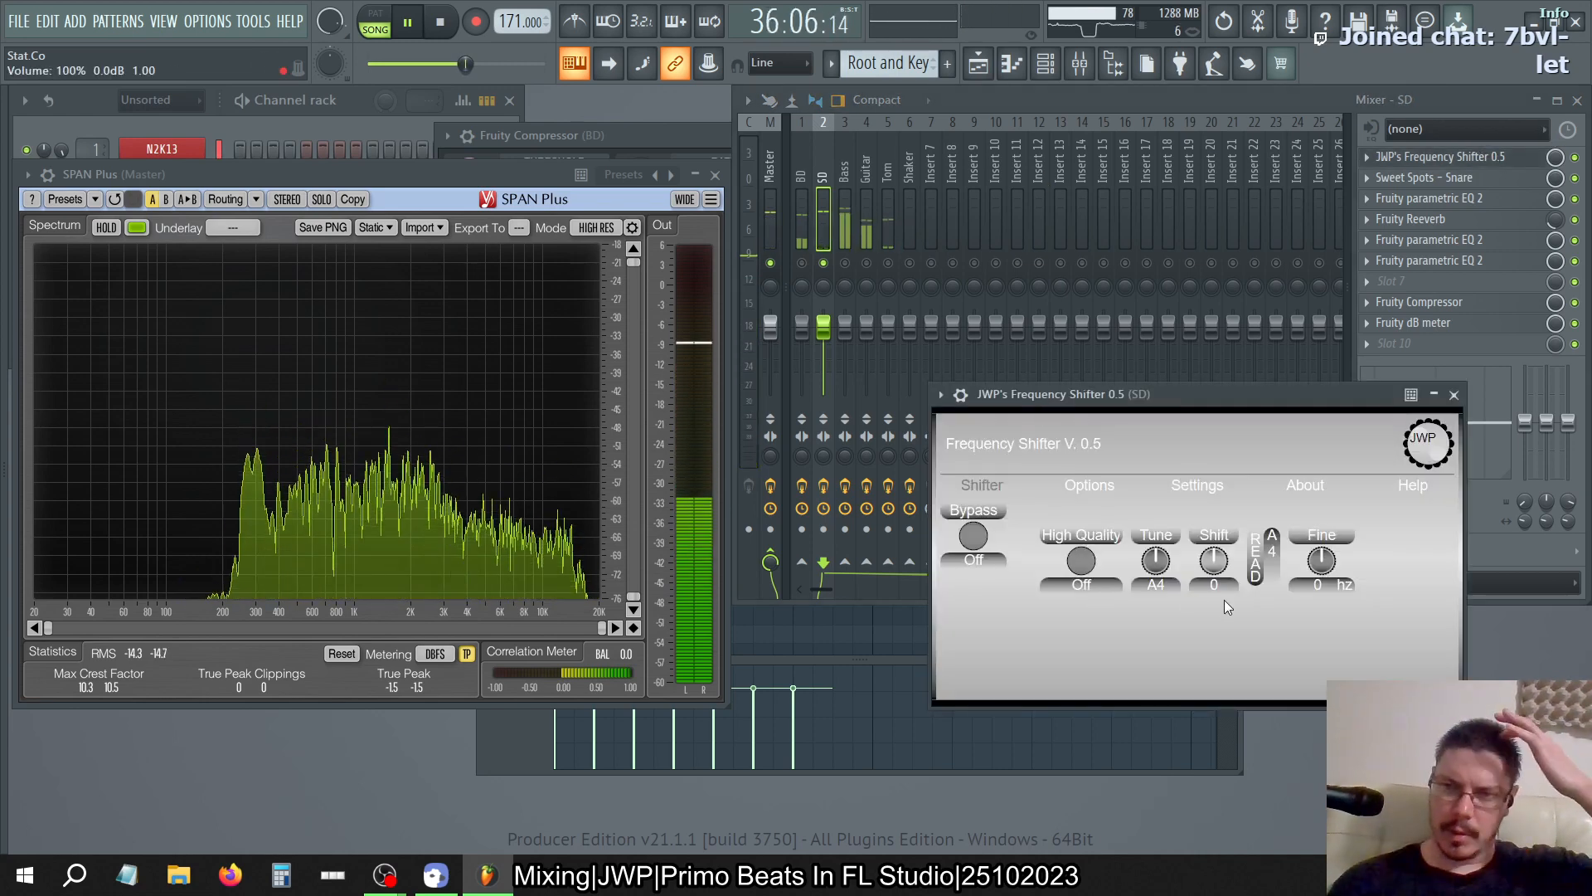
{"action": "left_click", "coordinate": [1156, 590]}
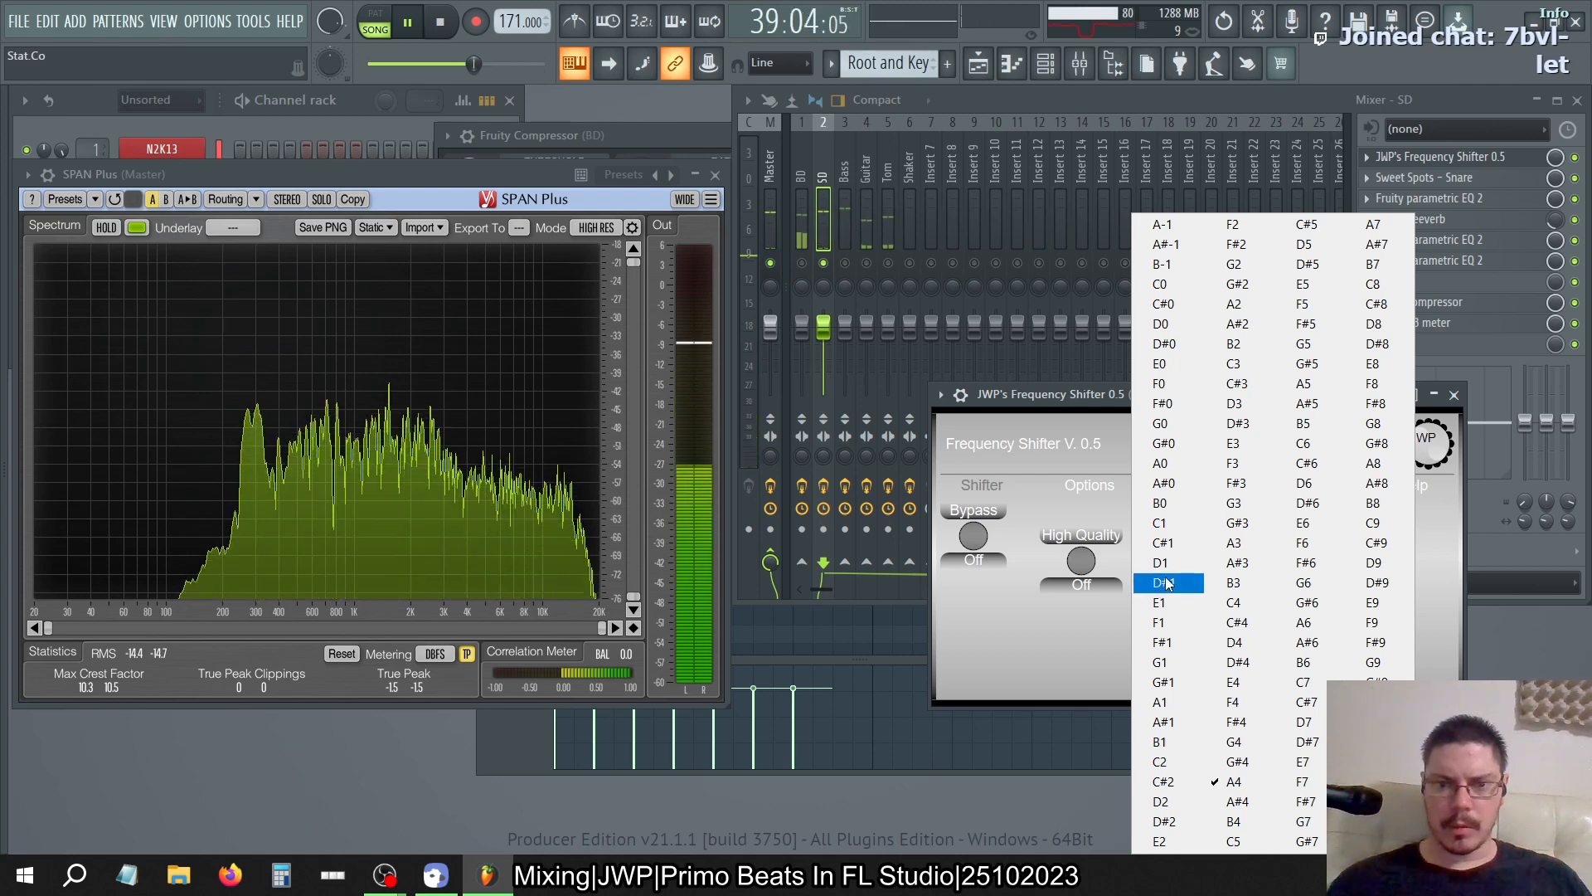
{"action": "left_click", "coordinate": [1166, 584]}
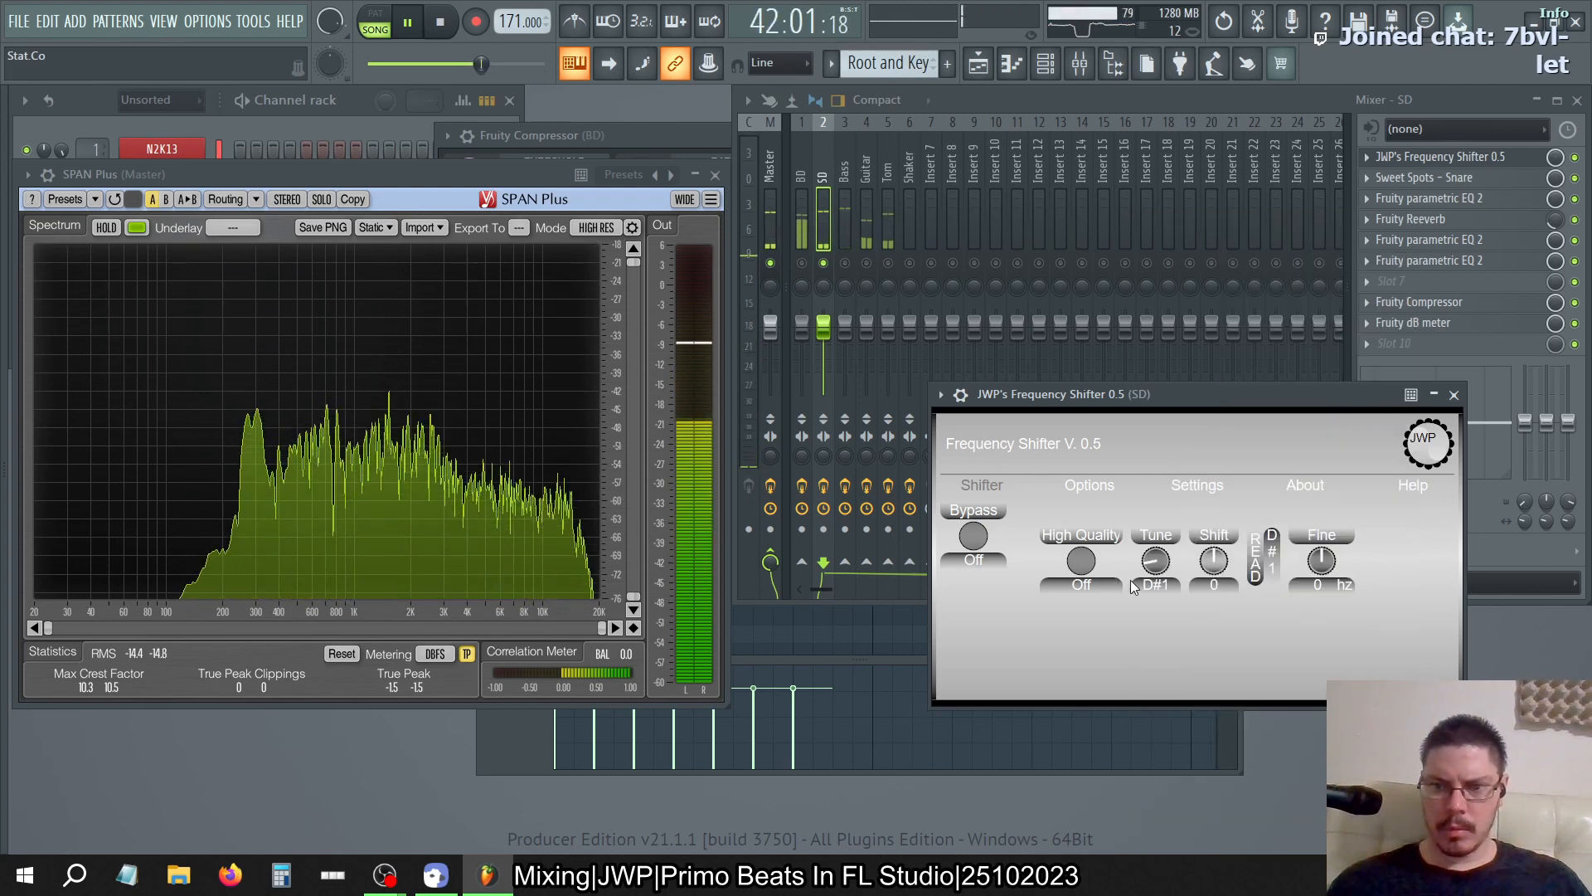
{"action": "left_click", "coordinate": [1156, 584]}
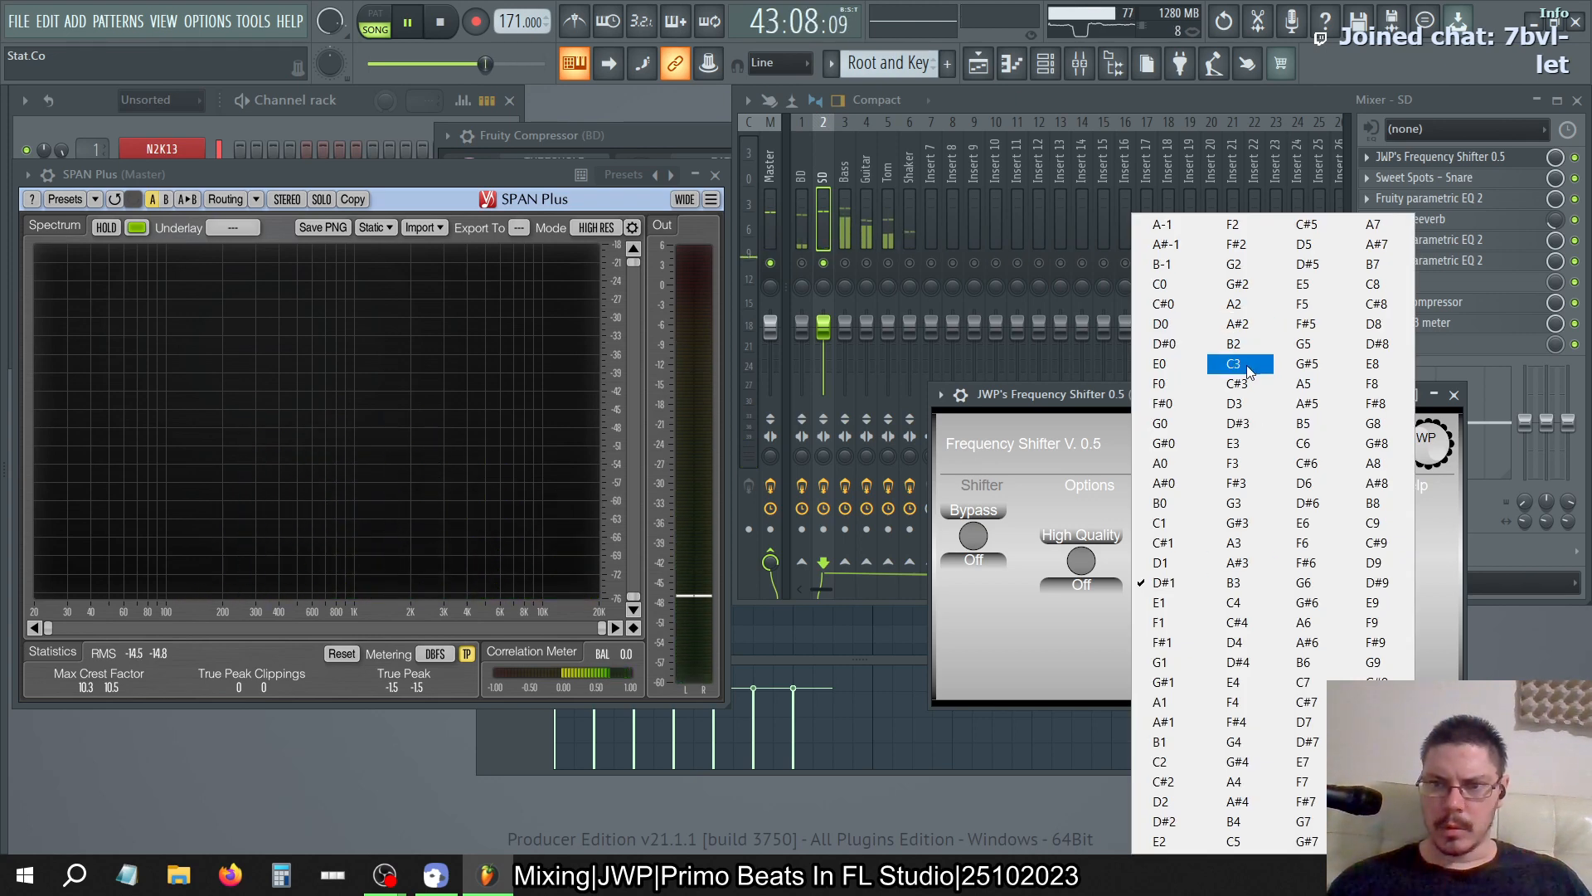
{"action": "left_click", "coordinate": [1237, 622]}
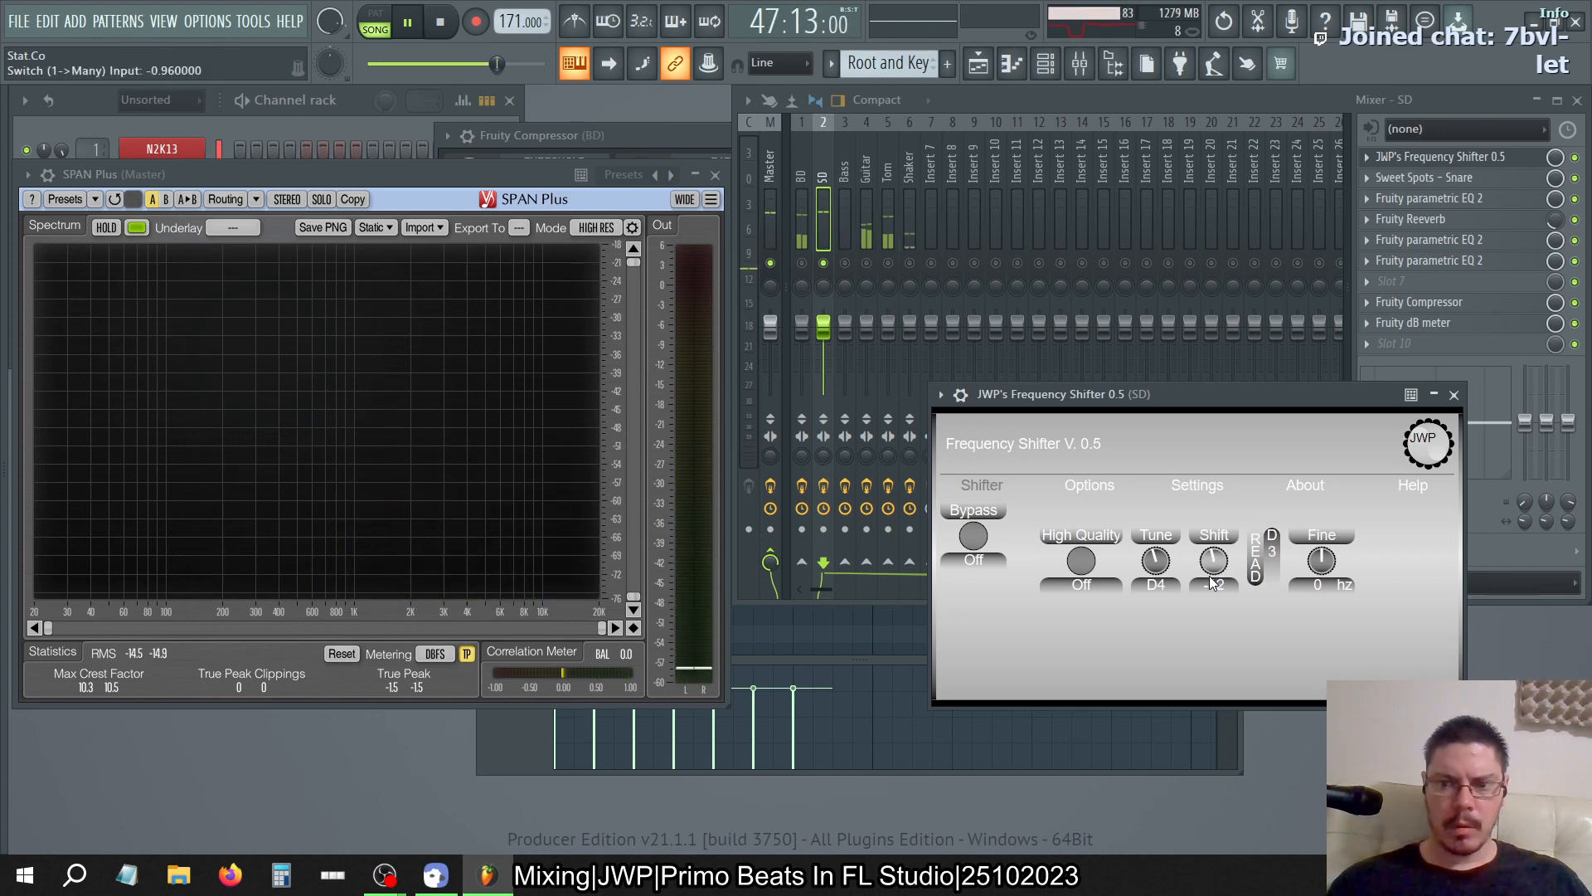
Set SD's frequency Shift to -10, and readjust the shifter to Tune D#4 with Shift -11
{"action": "type", "text": "-1"}
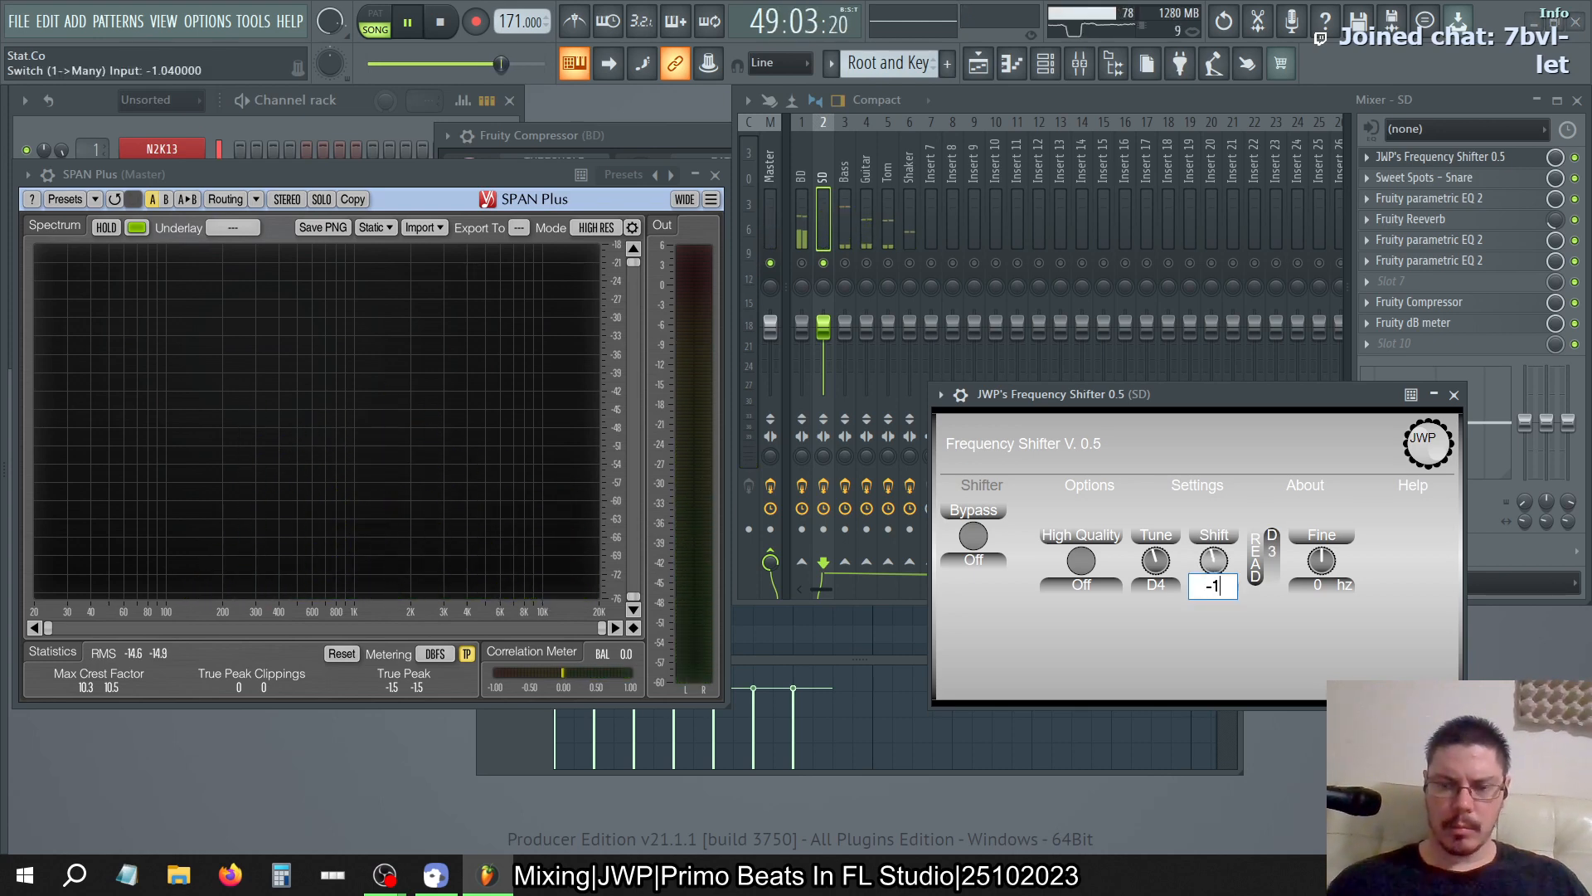
{"action": "type", "text": "0"}
{"action": "key", "text": "Return"}
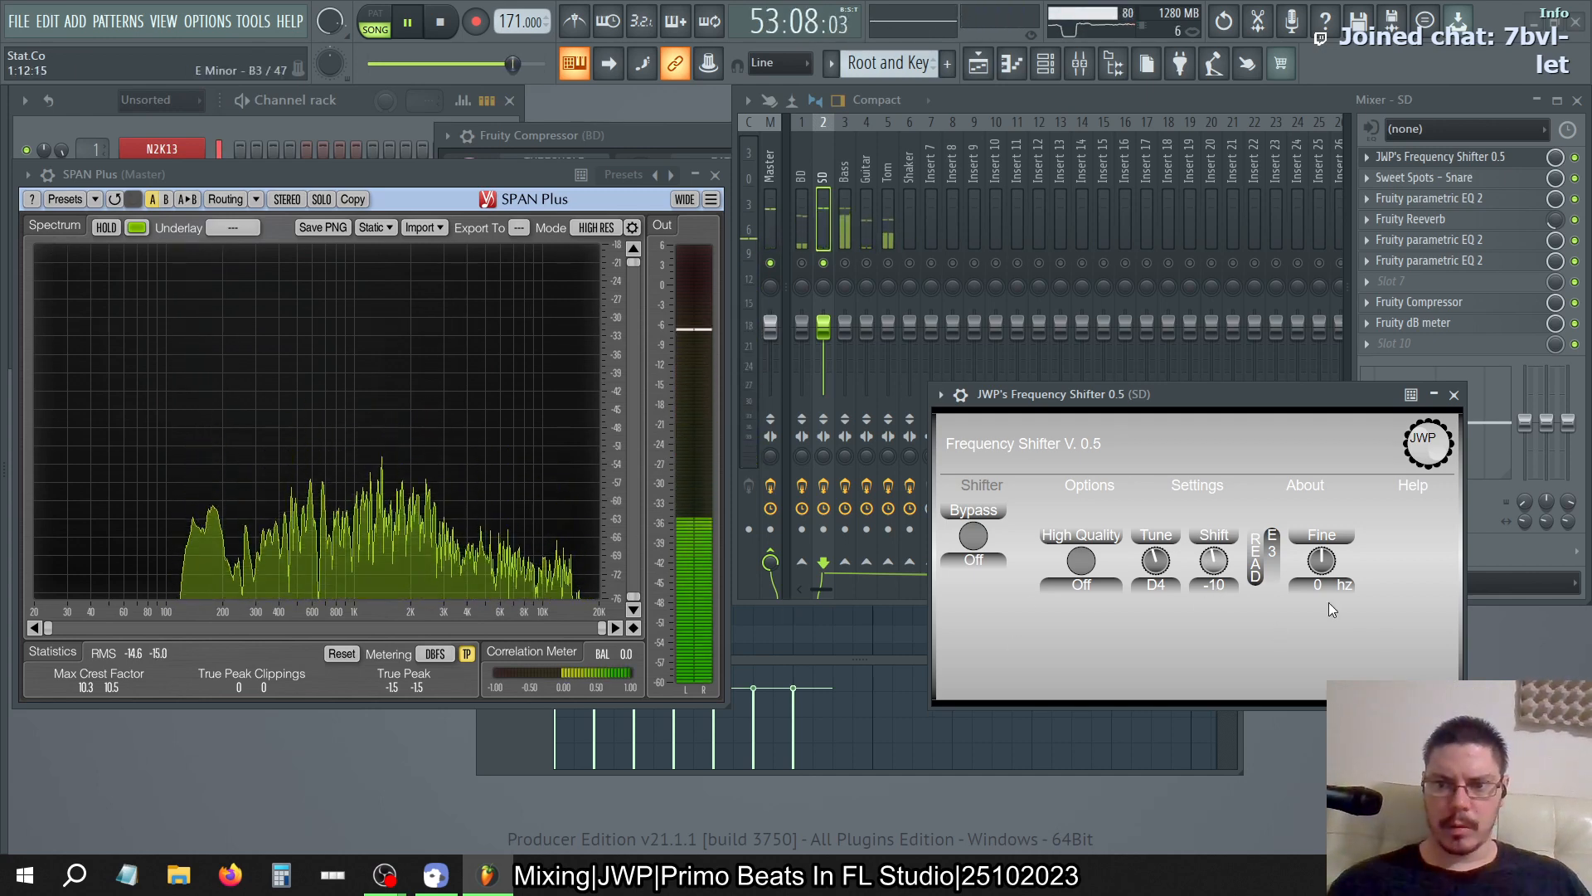
{"action": "scroll", "coordinate": [1209, 564], "scroll_direction": "down", "scroll_amount": 1}
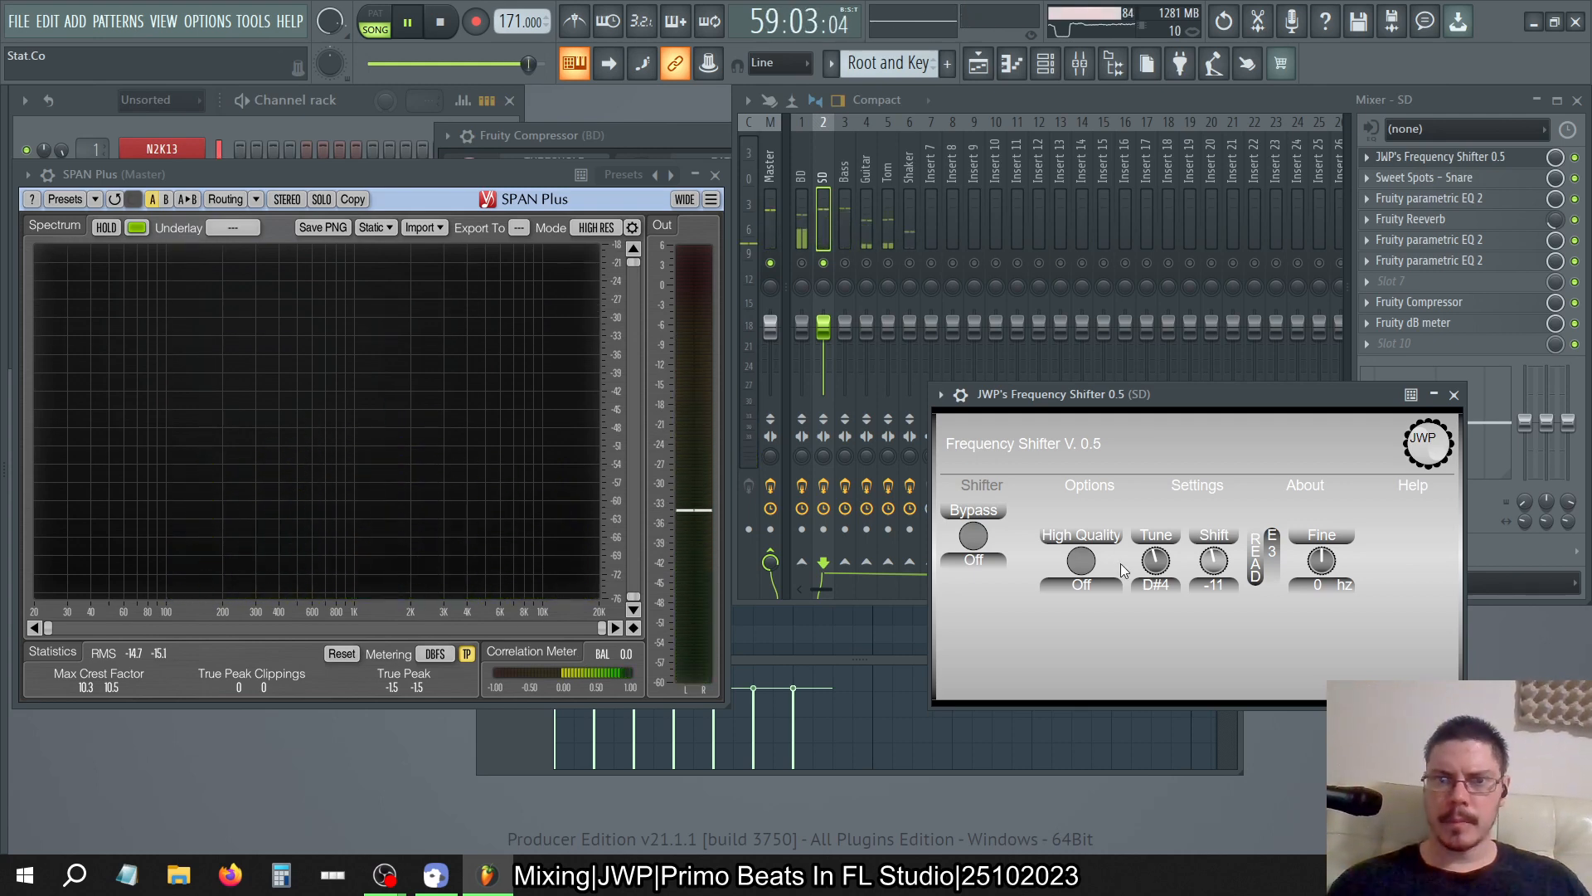
Unsolo SD to hear the retuned snare in the full mix, and close its Frequency Shifter
{"action": "right_click", "coordinate": [828, 266]}
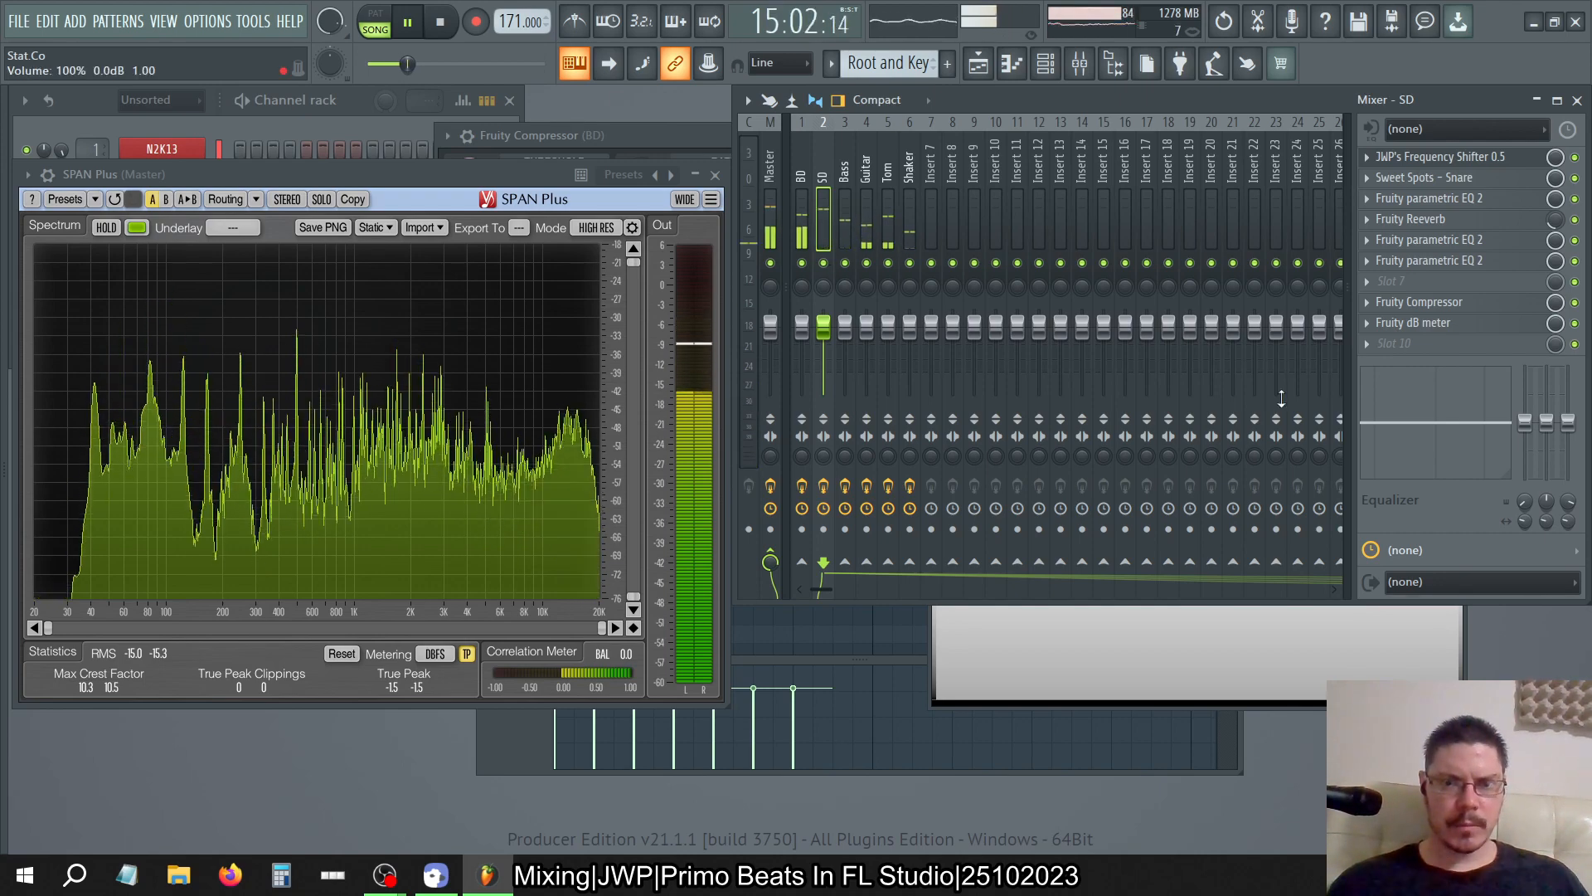
{"action": "left_click", "coordinate": [1167, 644]}
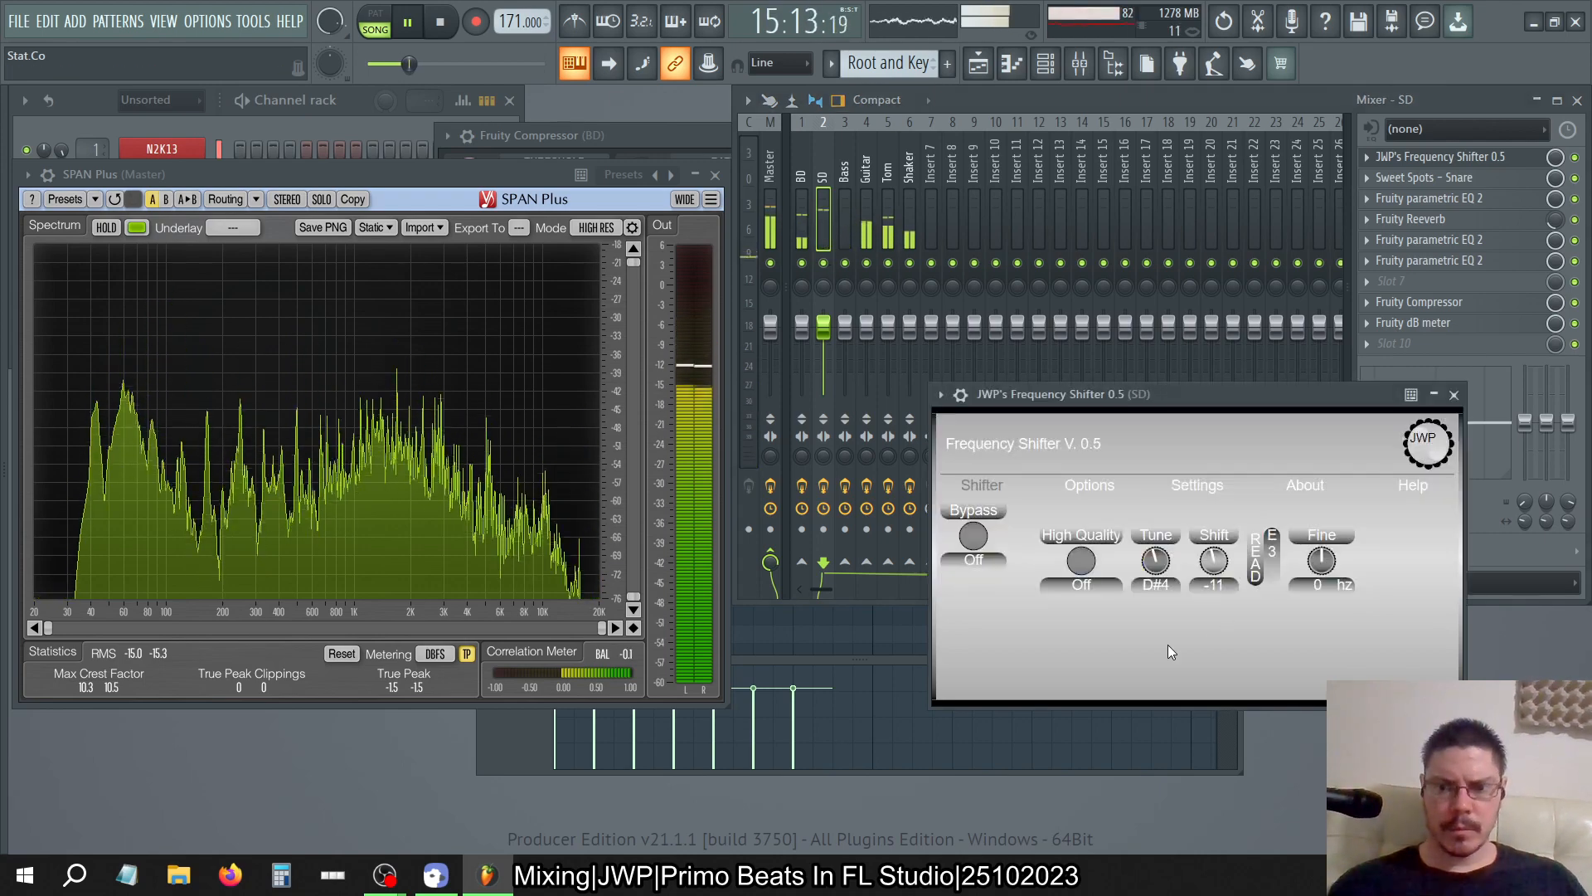
{"action": "left_click", "coordinate": [1438, 392]}
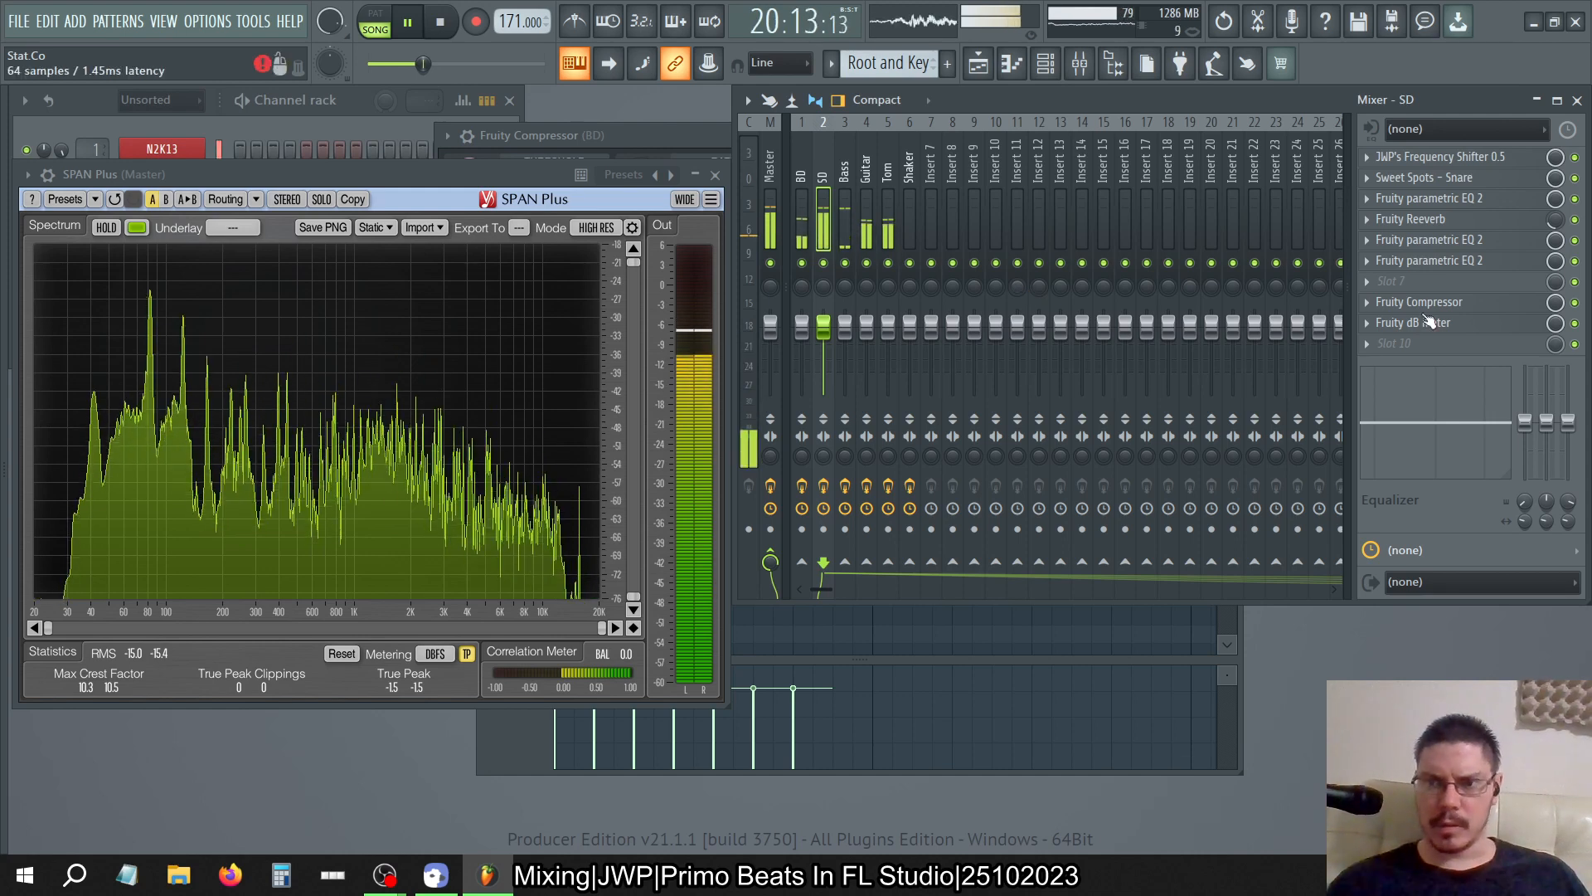
Open SD's Fruity Reeverb and compare the snare soloed and within the full mix
{"action": "left_click", "coordinate": [1418, 219]}
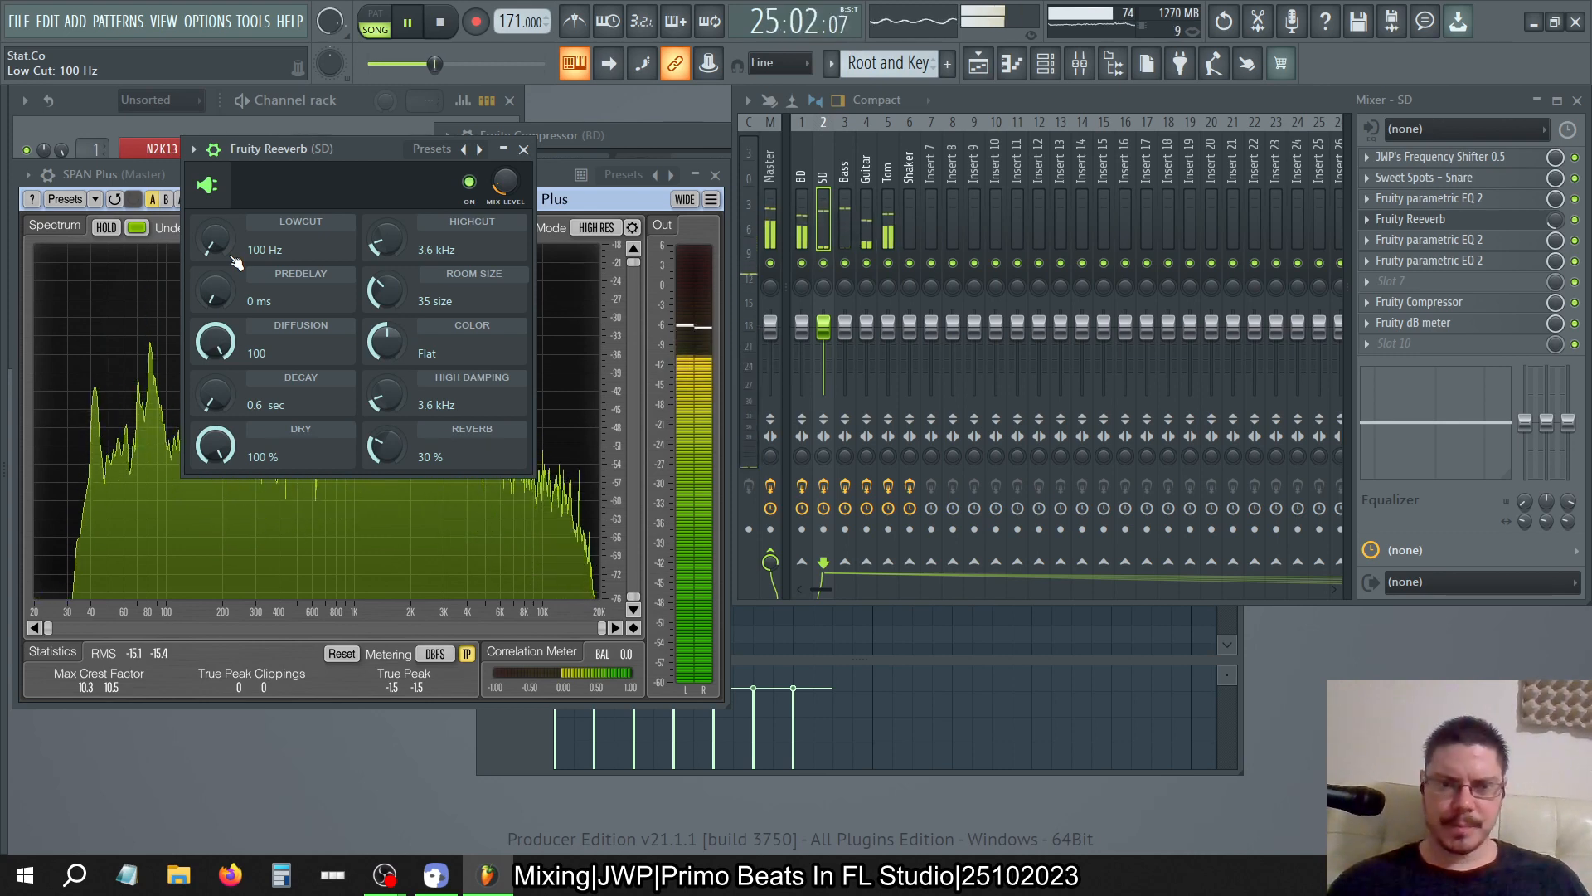
{"action": "right_click", "coordinate": [824, 263]}
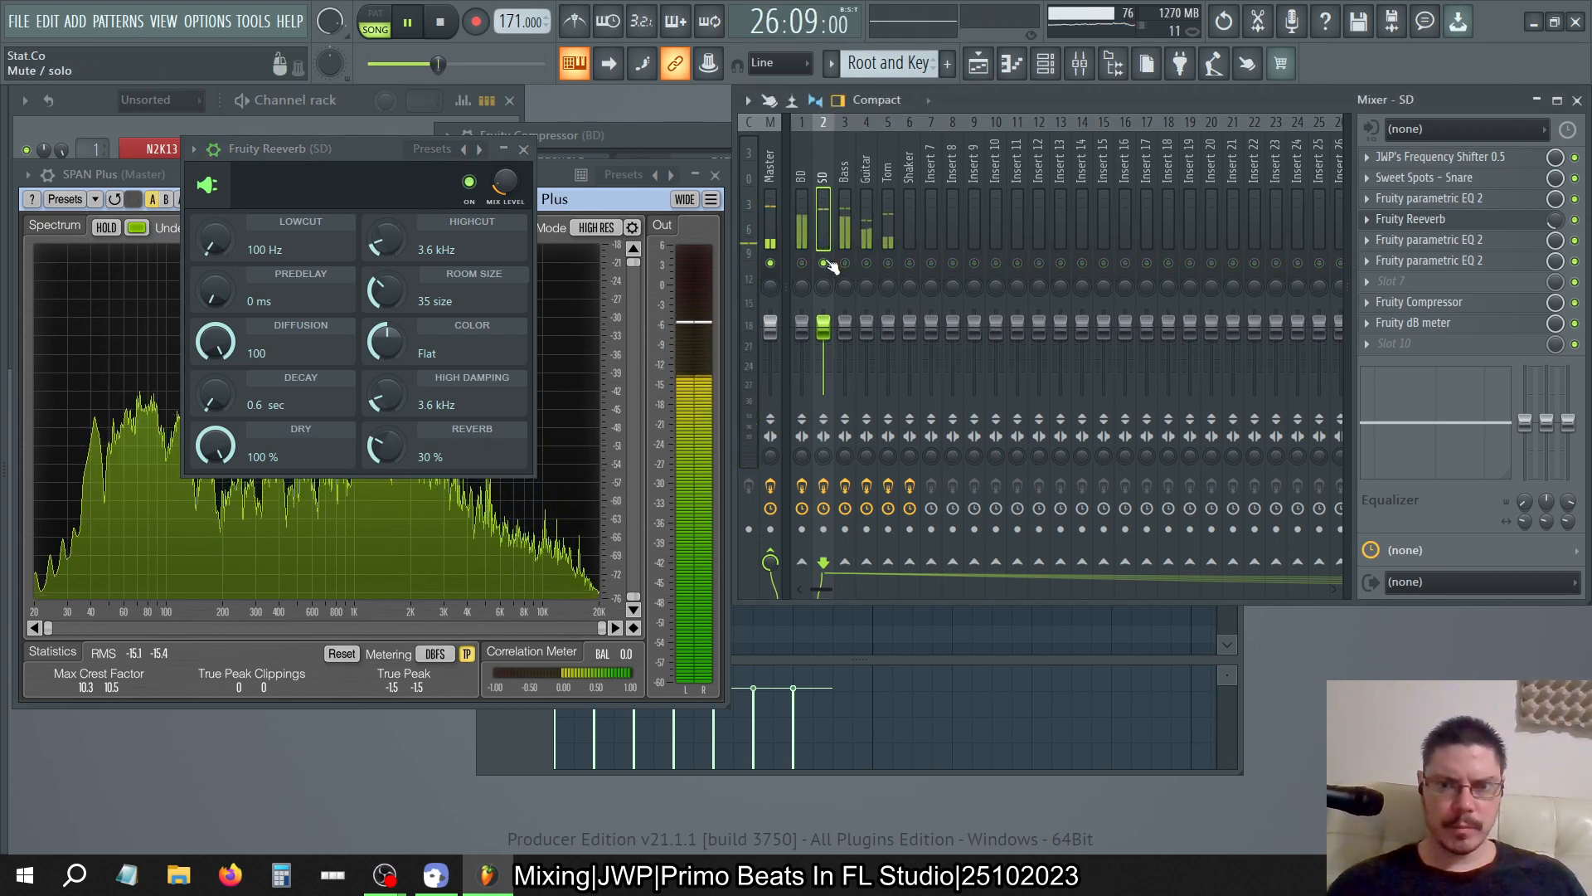
{"action": "right_click", "coordinate": [824, 263]}
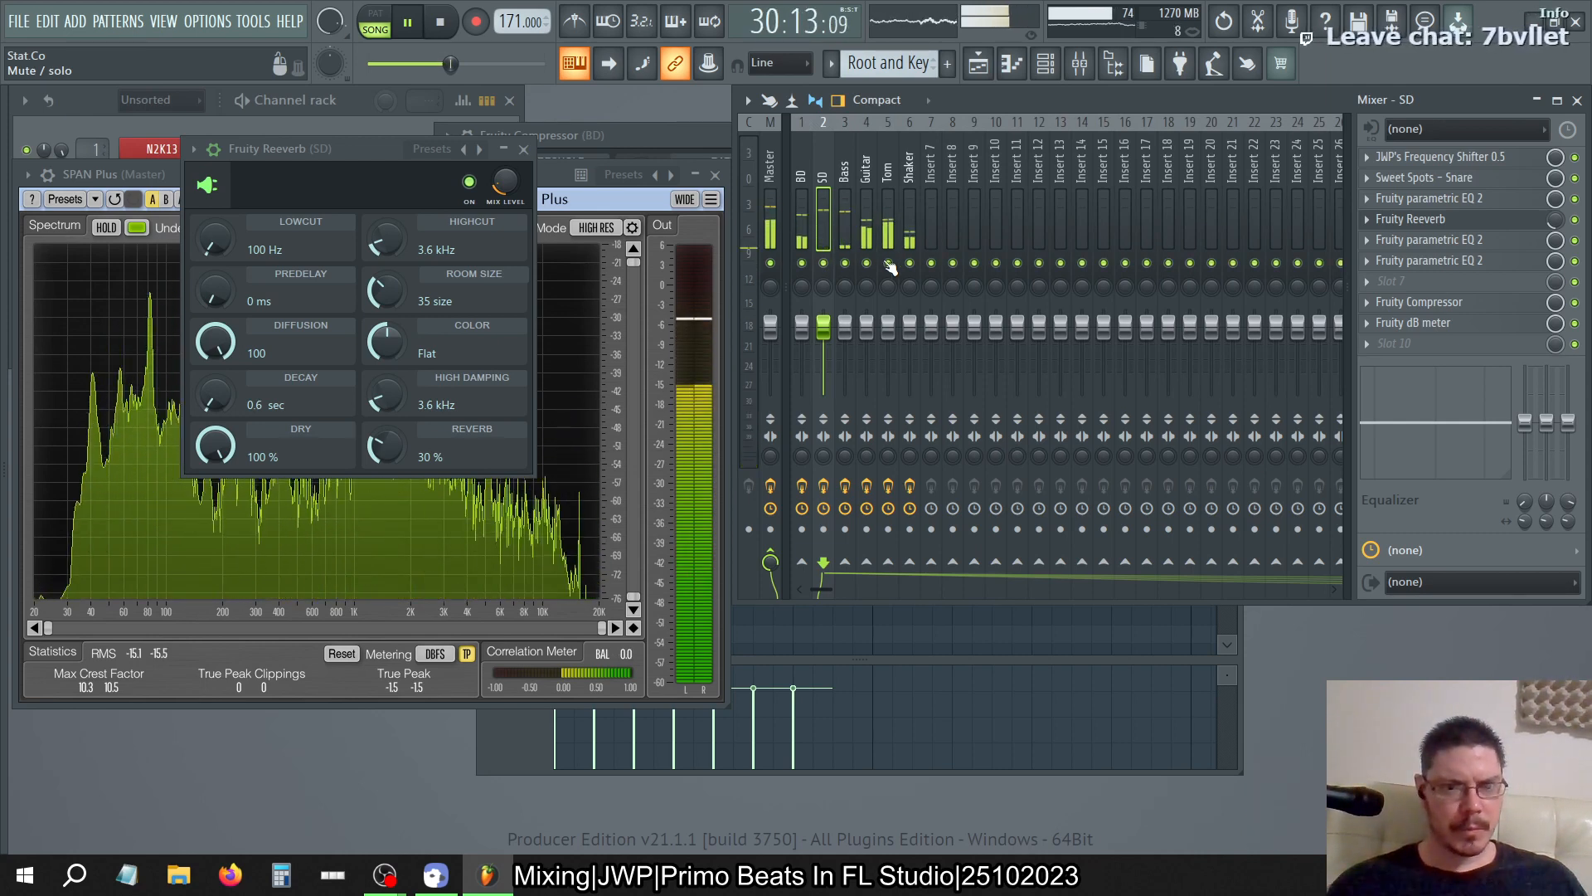
Solo Bass, close SD's reverb window, and inspect the Bass spectrum and its effect slot 4 parametric EQ
{"action": "right_click", "coordinate": [846, 263]}
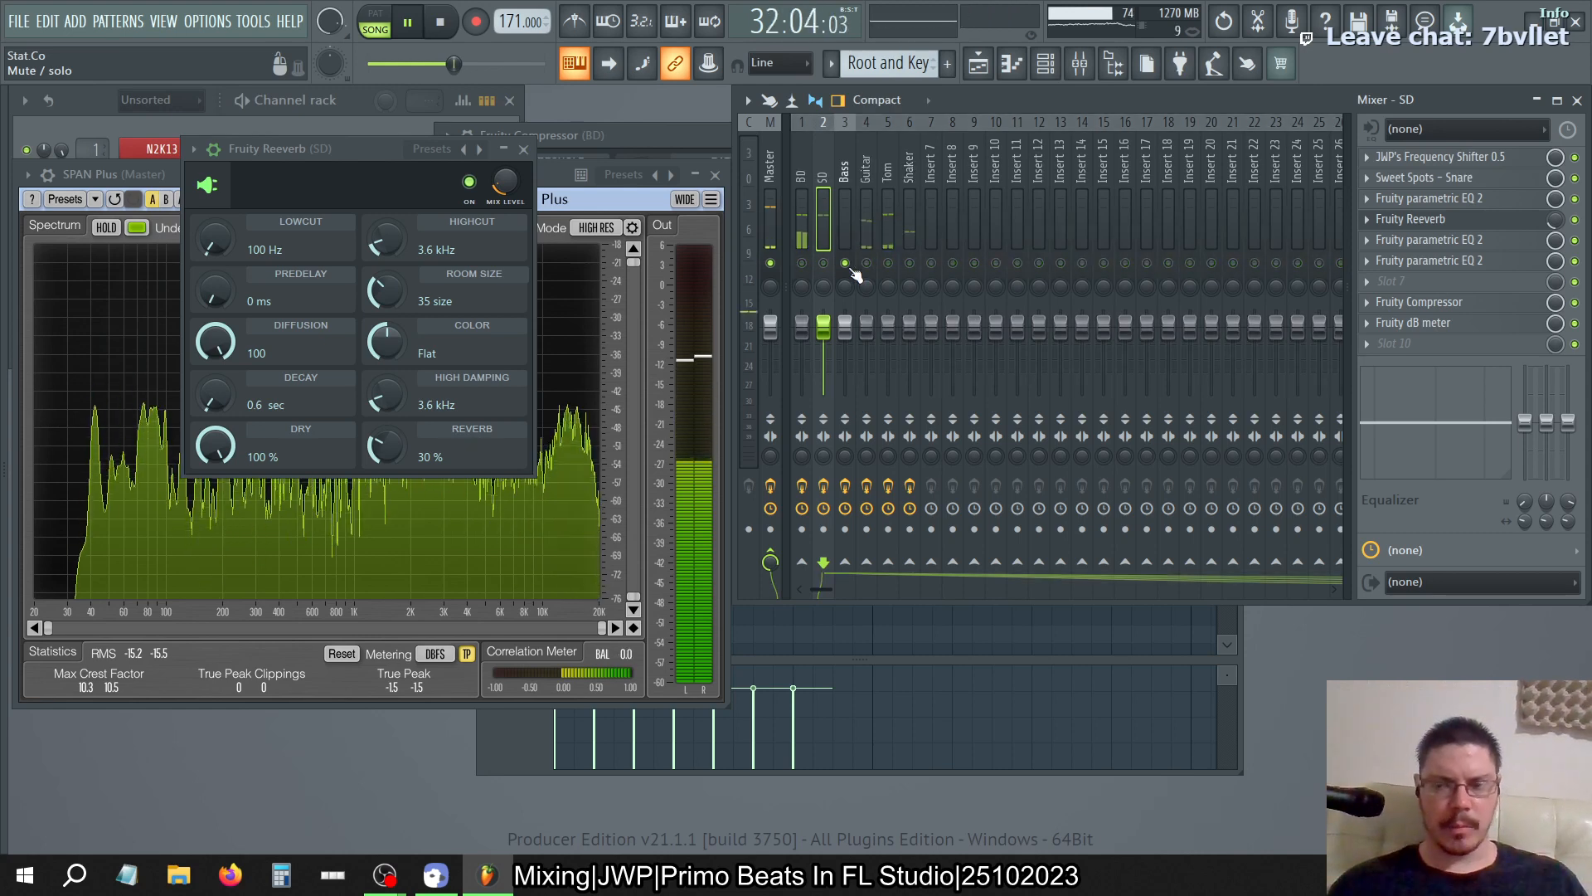
{"action": "left_click", "coordinate": [852, 282]}
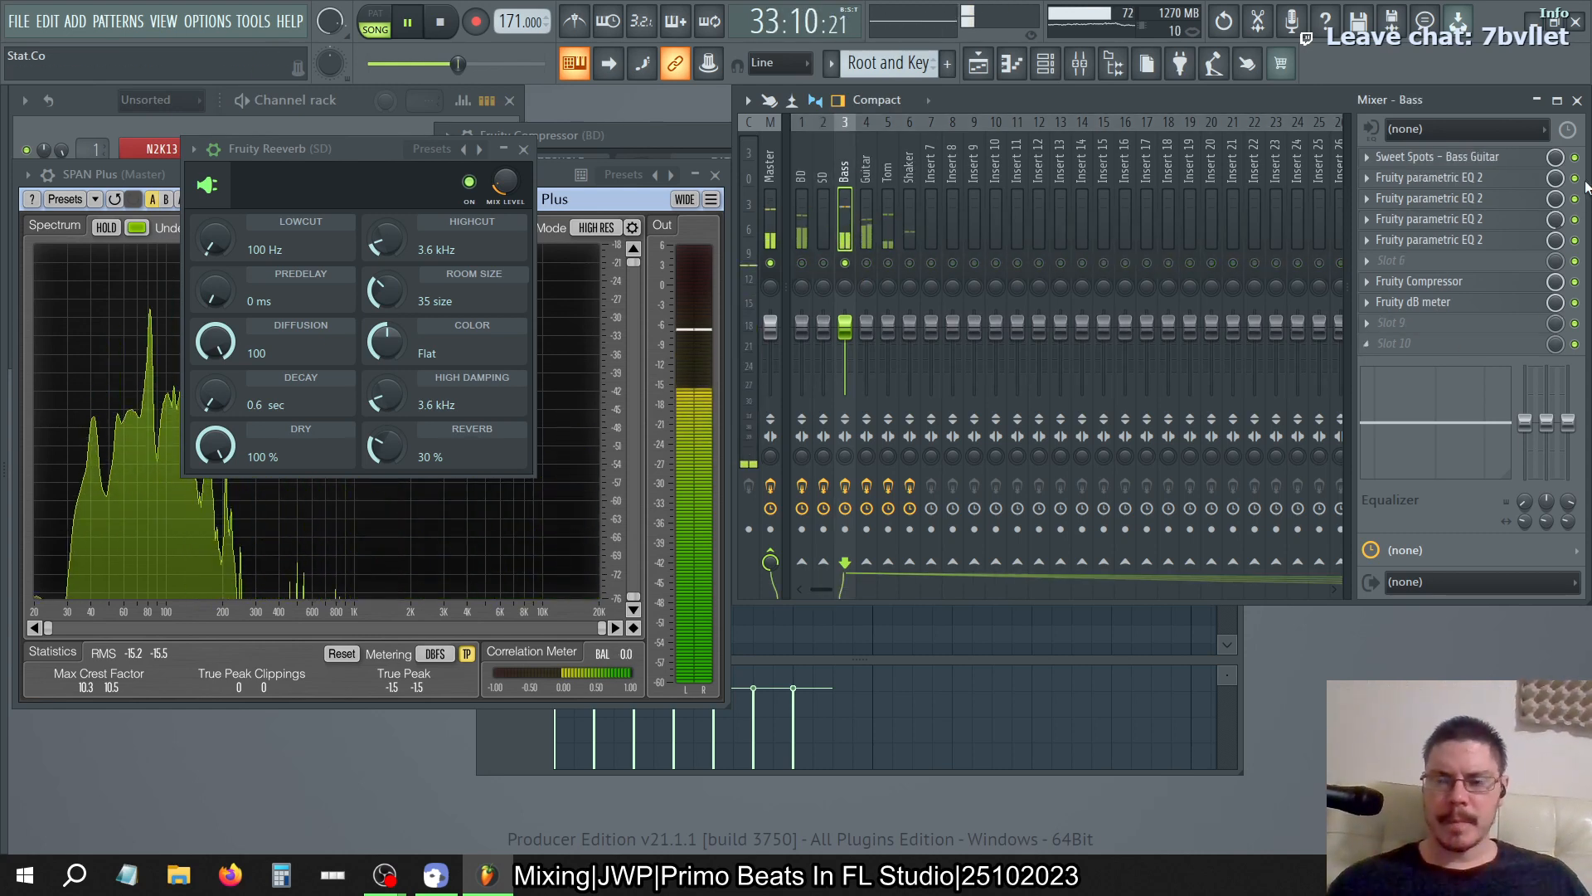
{"action": "left_click", "coordinate": [523, 150]}
{"action": "left_click", "coordinate": [866, 169]}
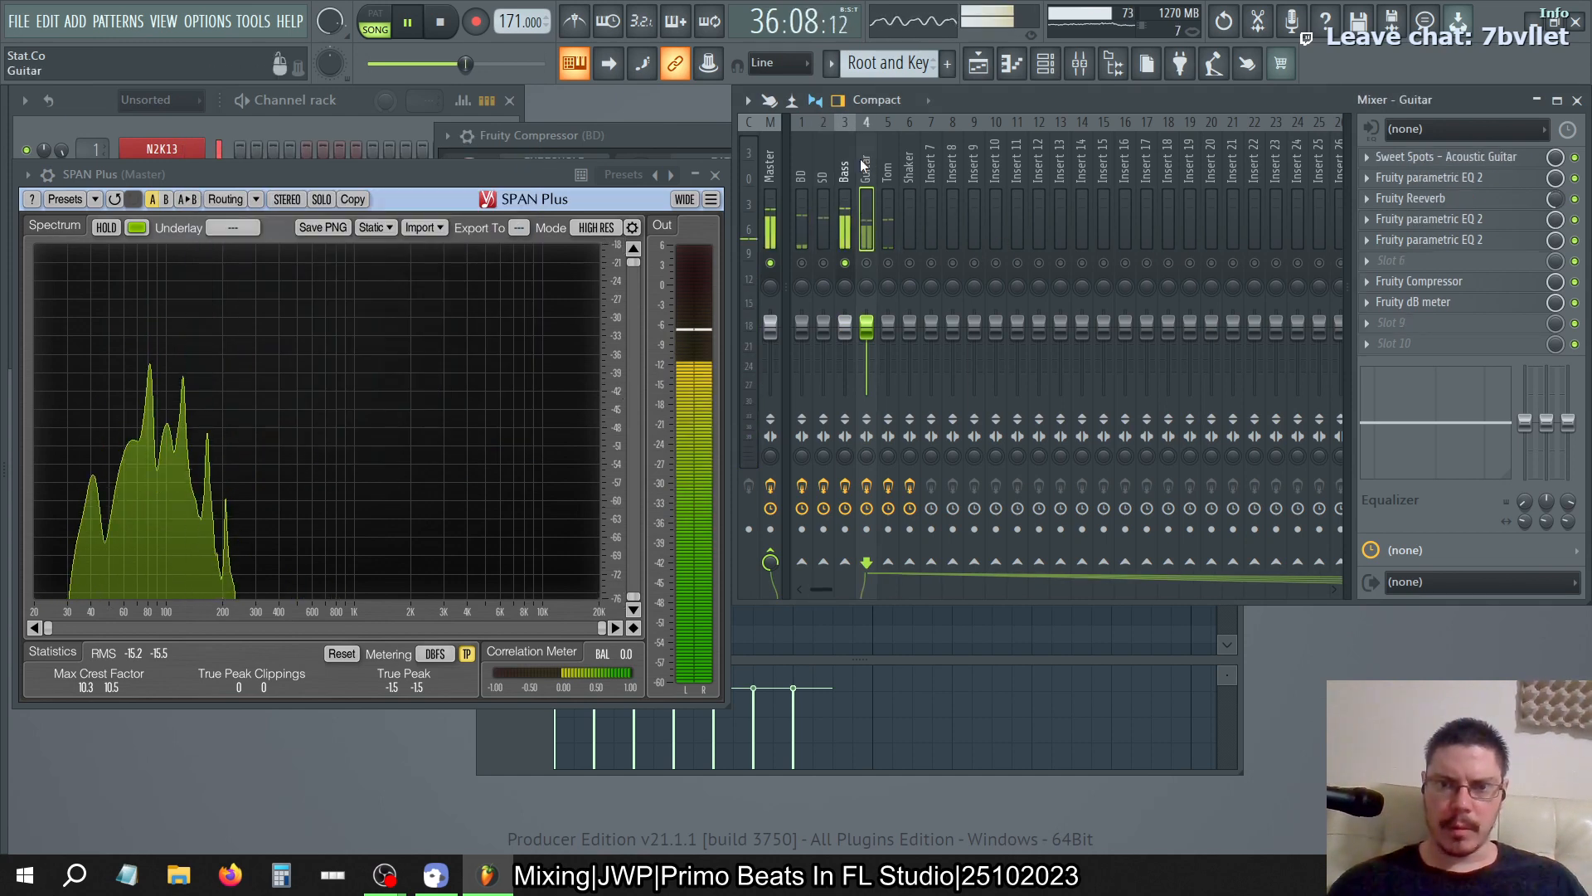
{"action": "left_click", "coordinate": [846, 169]}
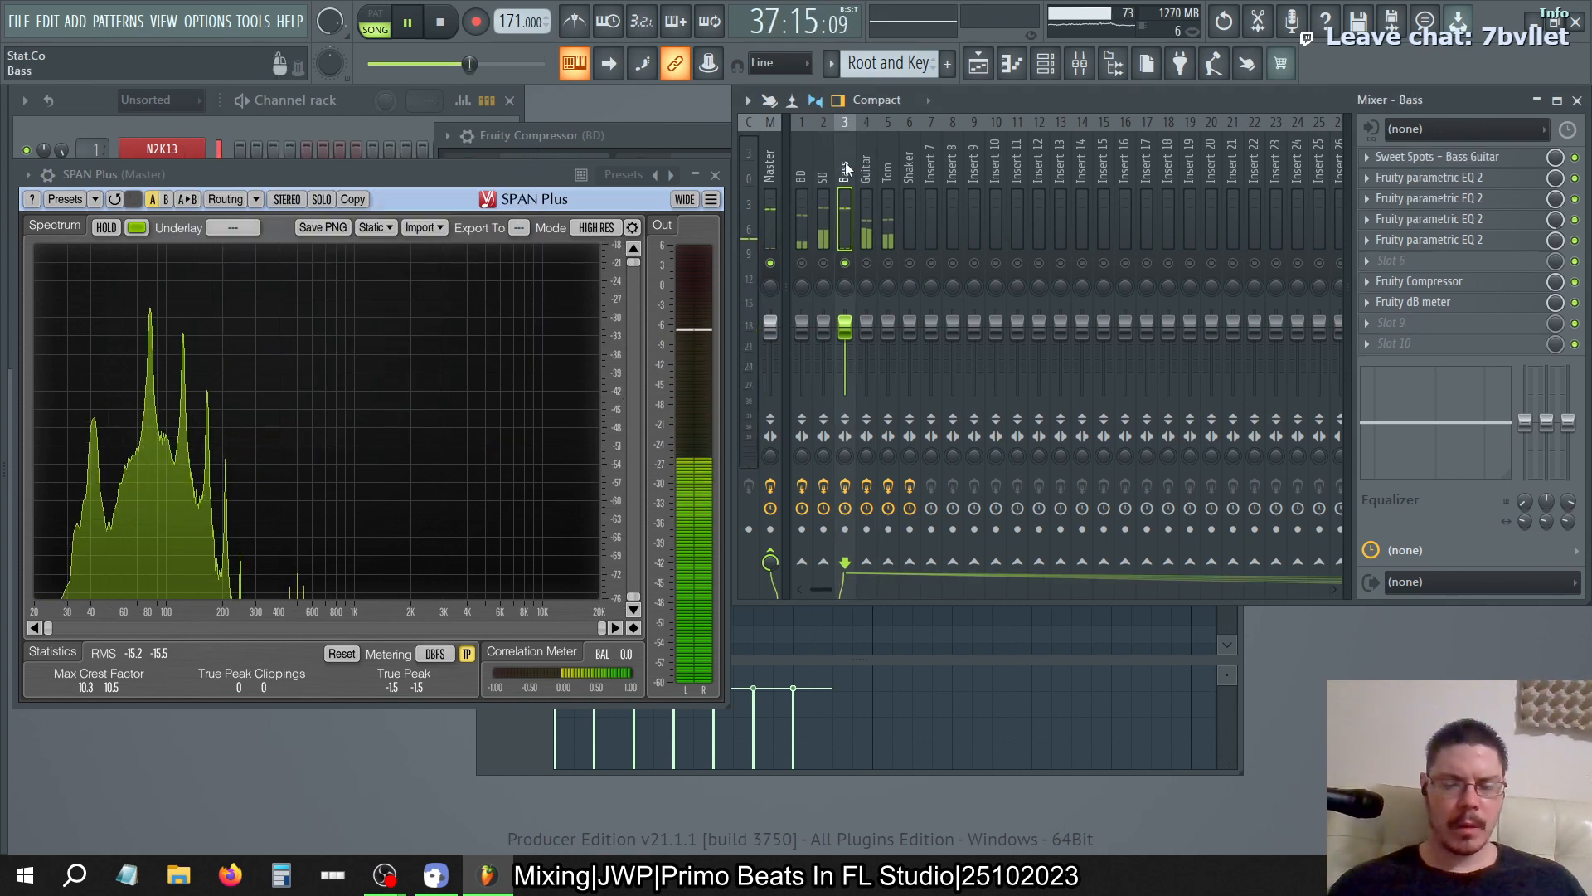
{"action": "left_click", "coordinate": [1508, 222]}
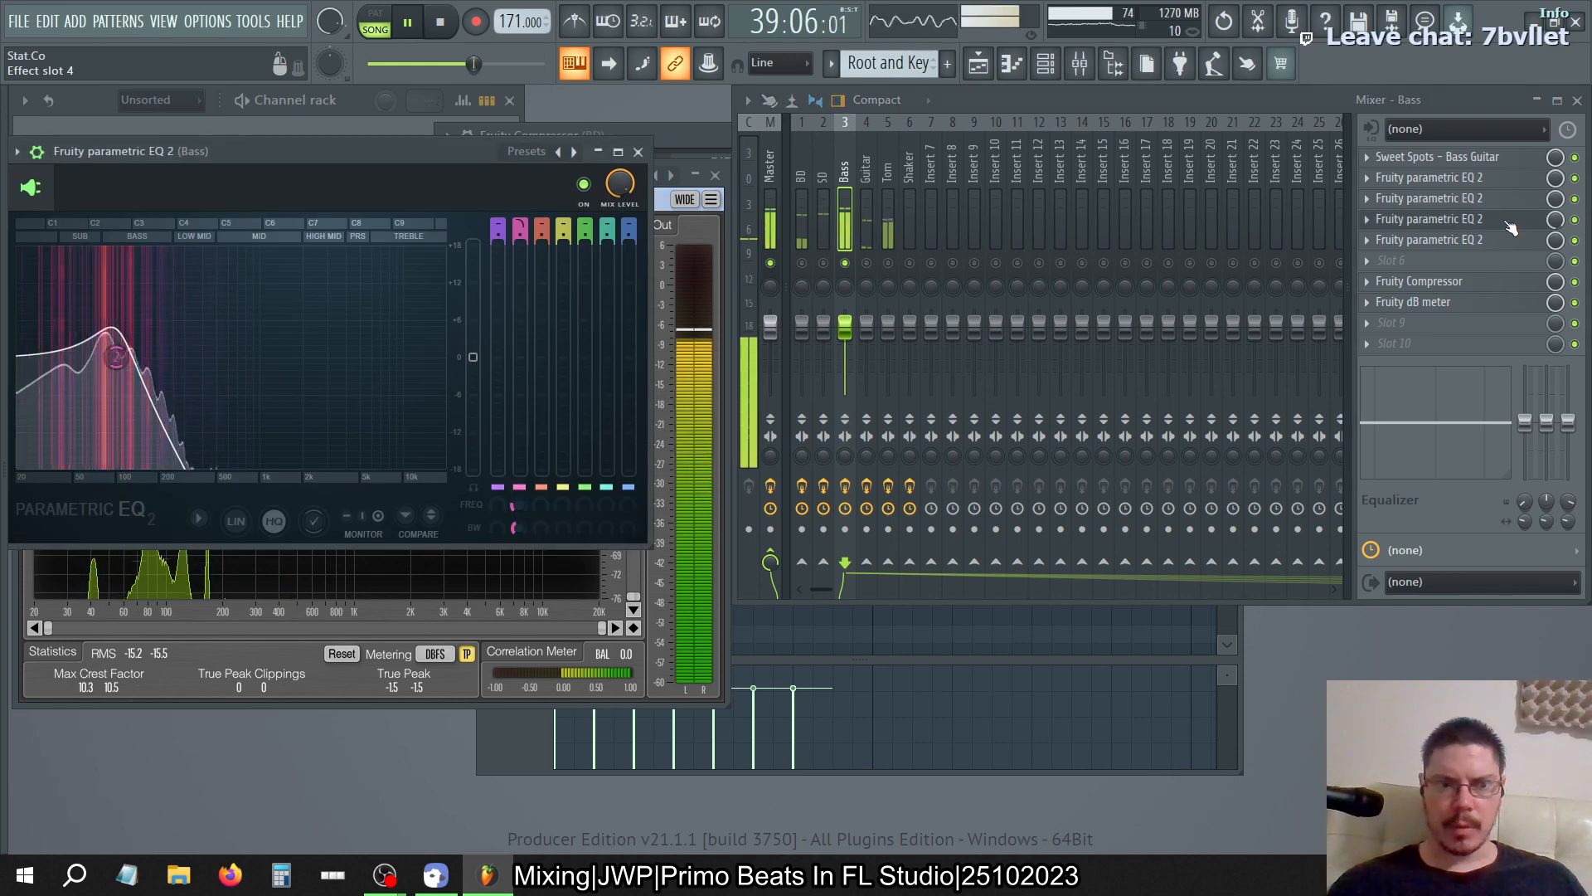
{"action": "left_click", "coordinate": [1507, 222]}
{"action": "left_click", "coordinate": [823, 131]}
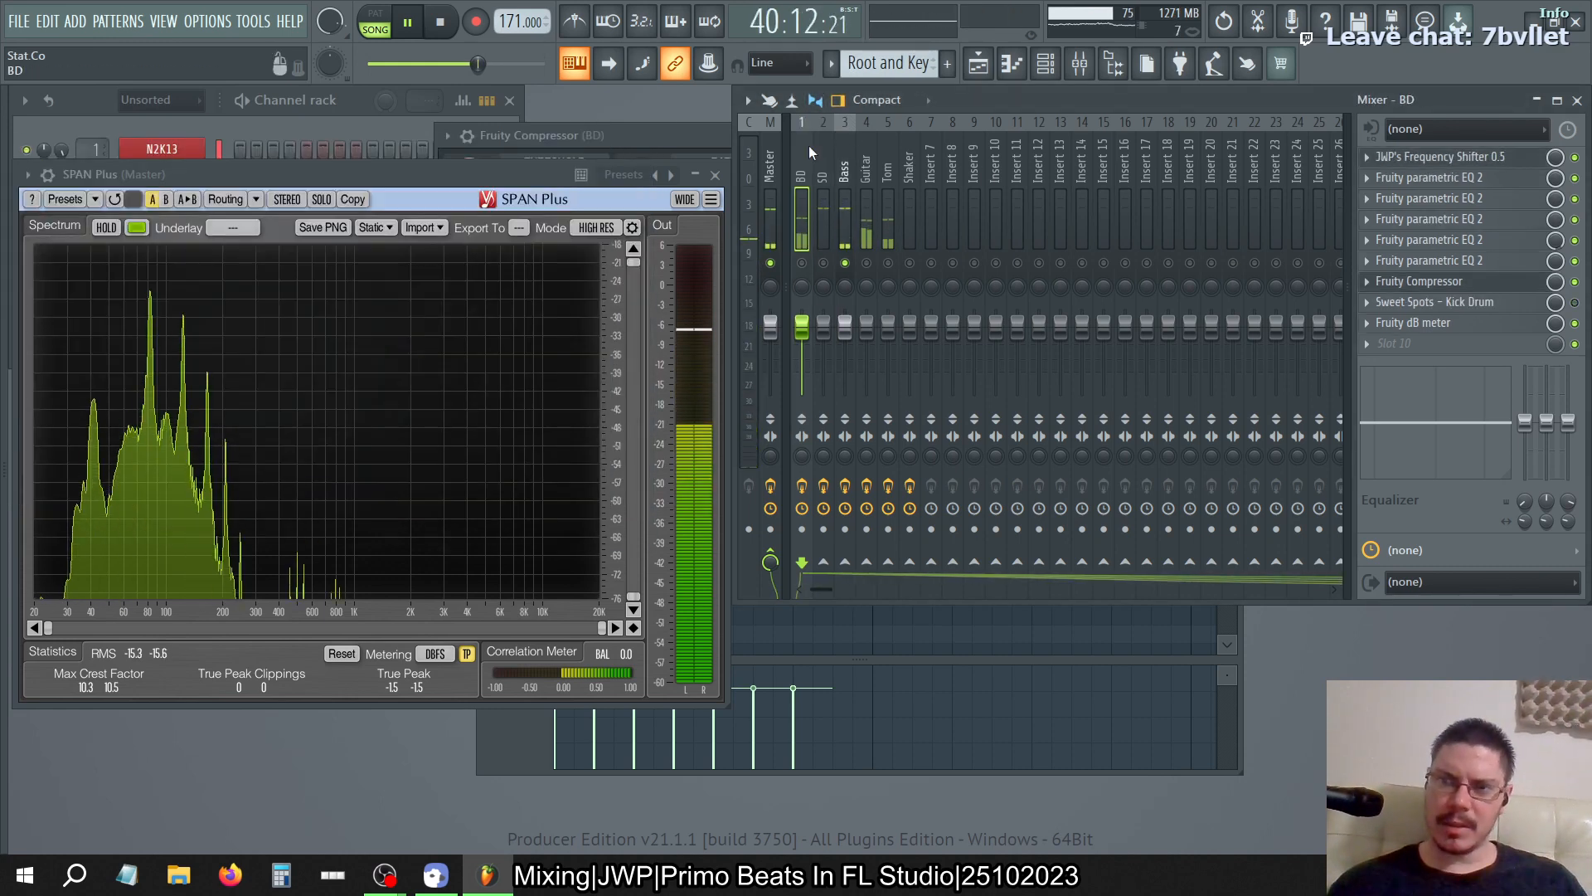
Solo Guitar and Tom in turn and examine their spectra in SPAN Plus
{"action": "left_click", "coordinate": [868, 170]}
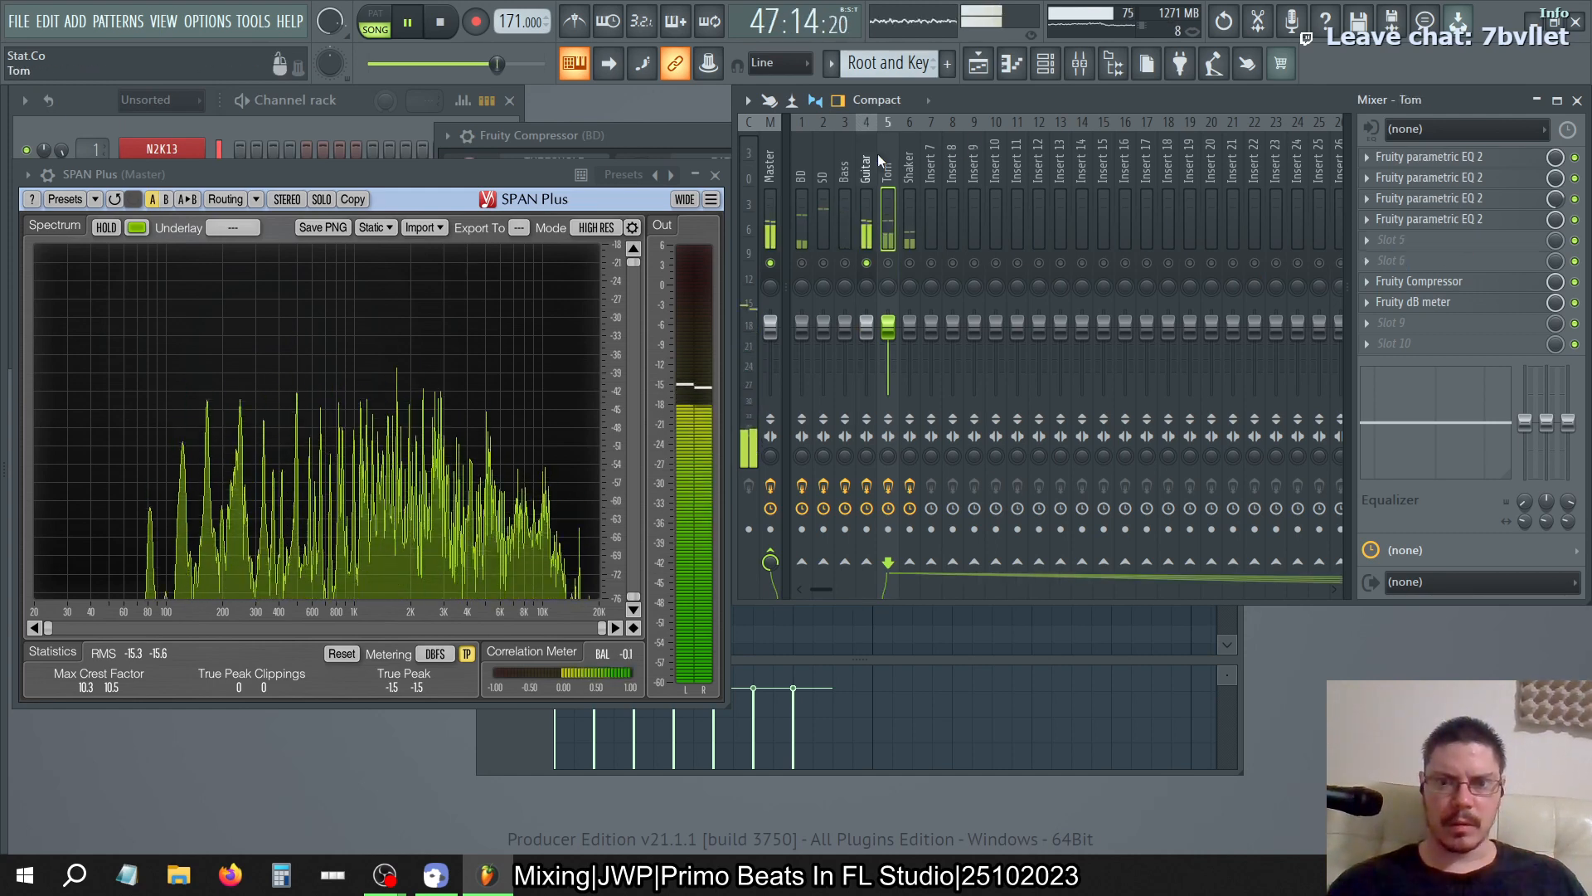
{"action": "left_click", "coordinate": [852, 163]}
{"action": "left_click", "coordinate": [867, 172]}
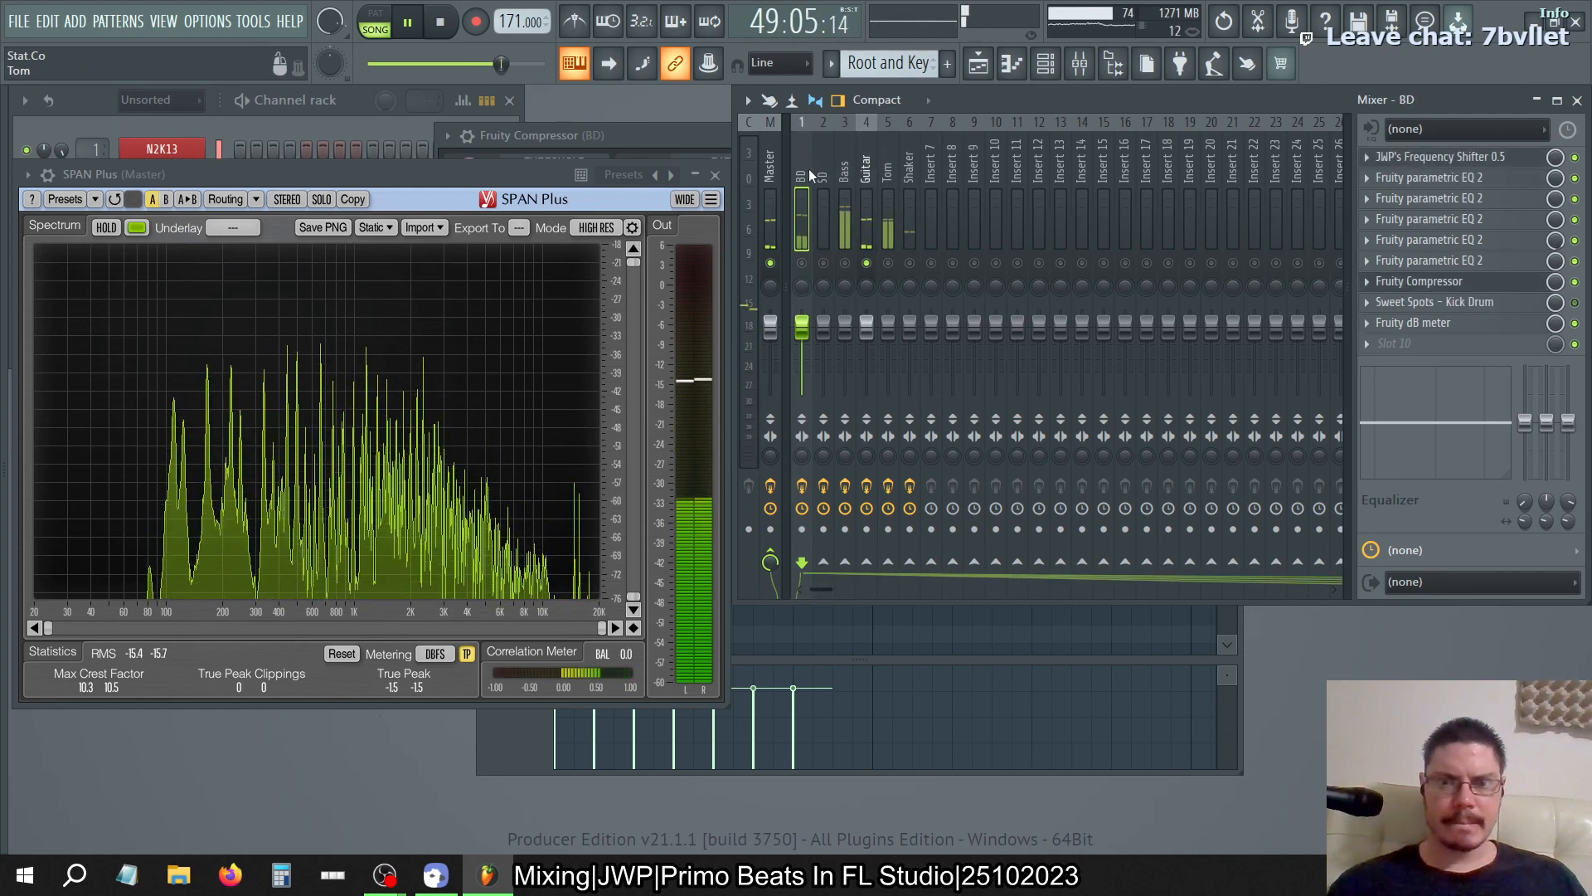
{"action": "left_click", "coordinate": [883, 190]}
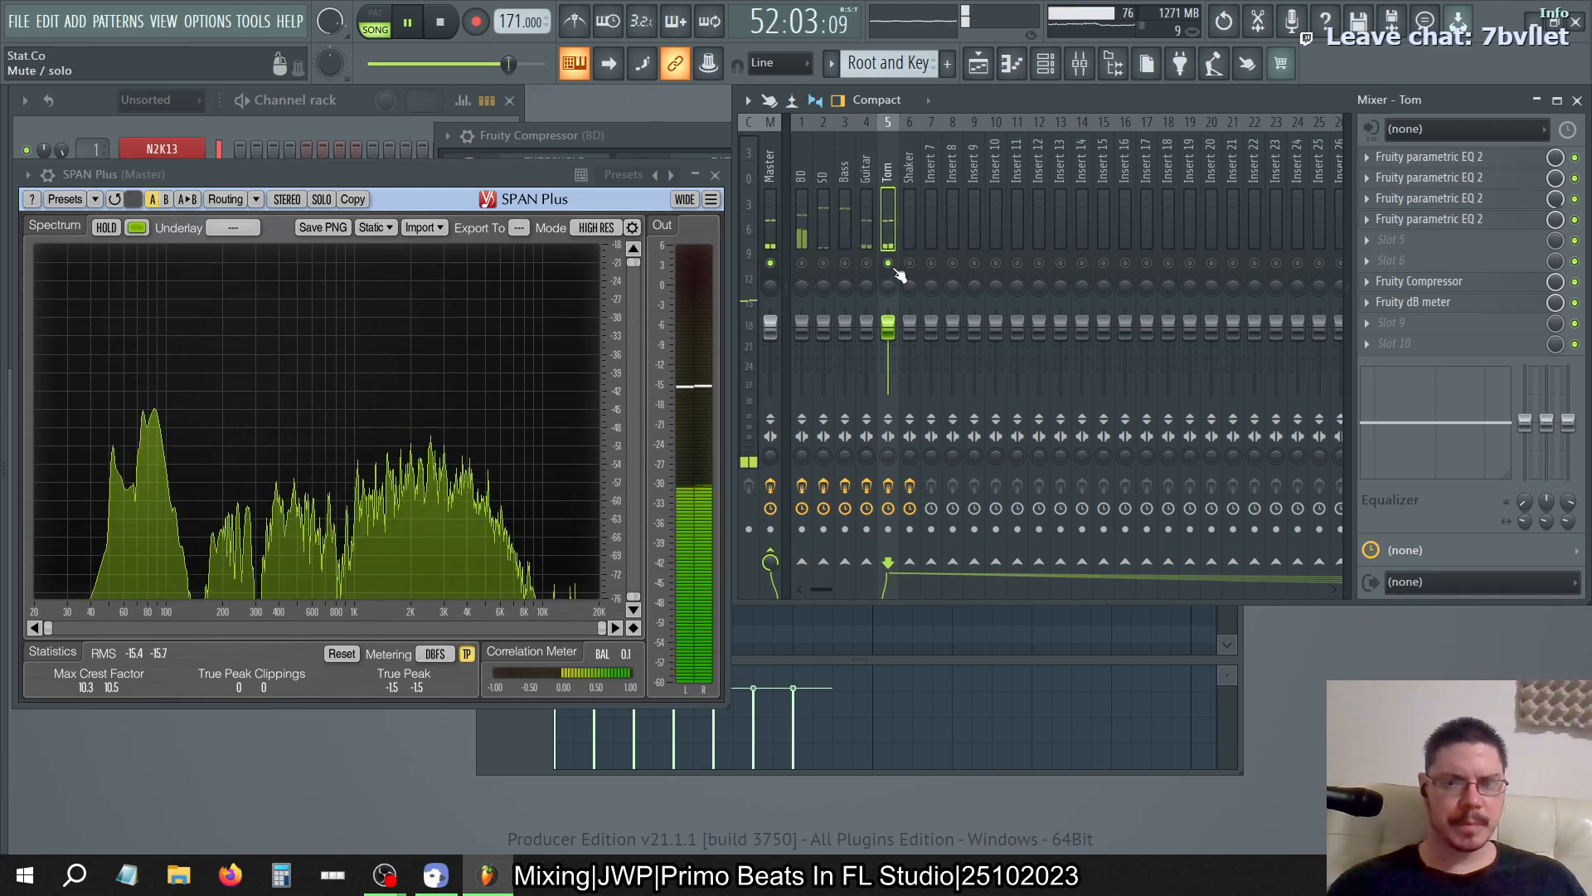
Open Dry Tom's piano roll from the channel rack, view its notes in Patterns 15 and 16, and stop playback
{"action": "left_click", "coordinate": [297, 120]}
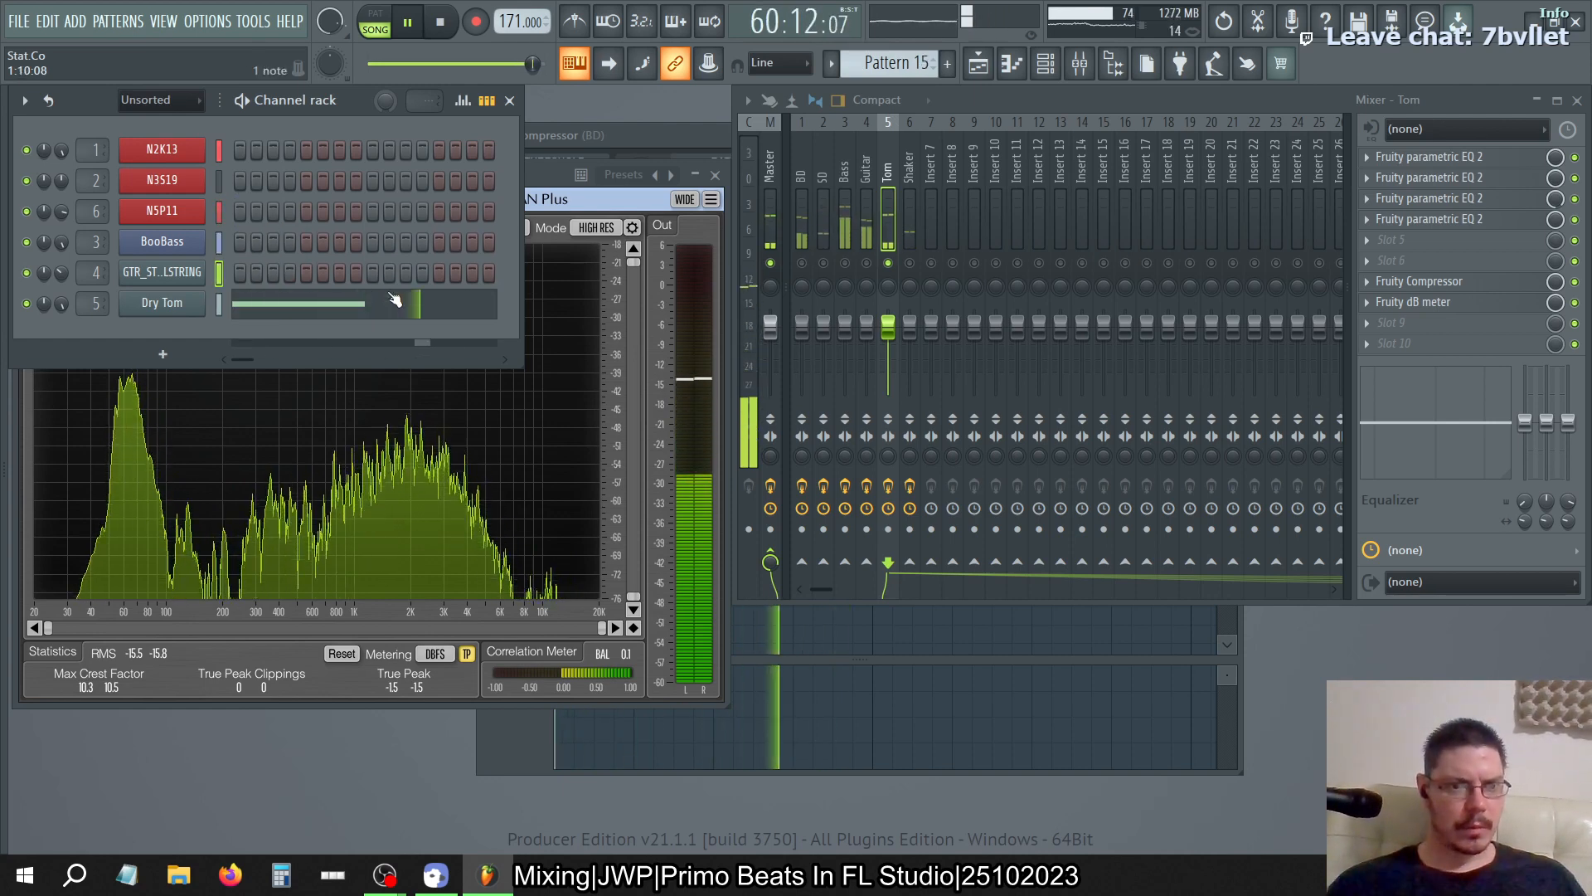
{"action": "left_click", "coordinate": [394, 300]}
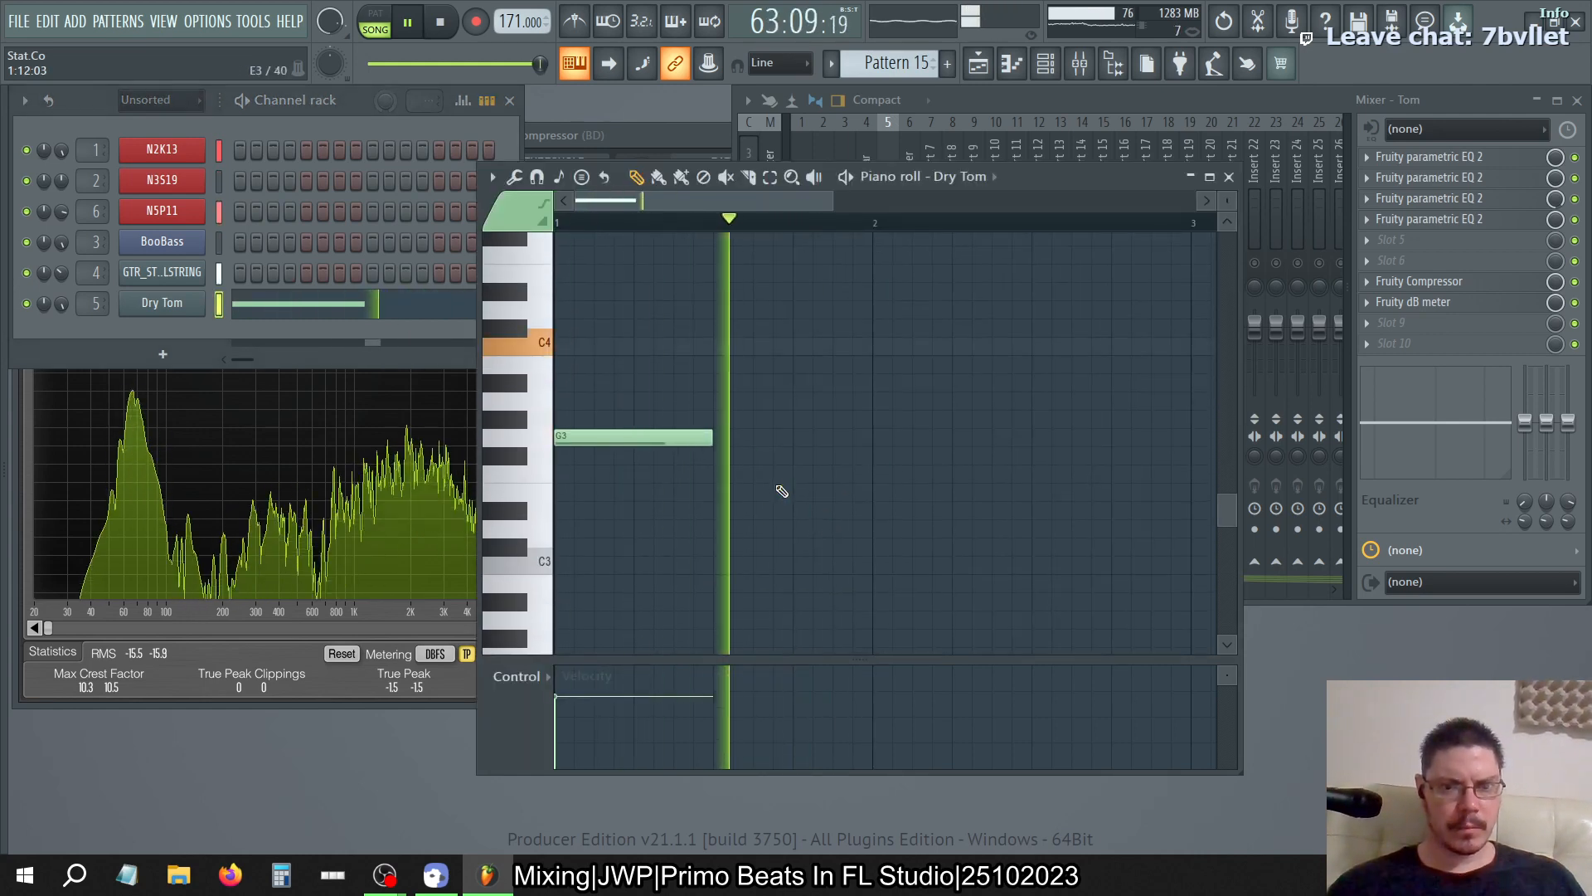
{"action": "key", "text": "KP_Add"}
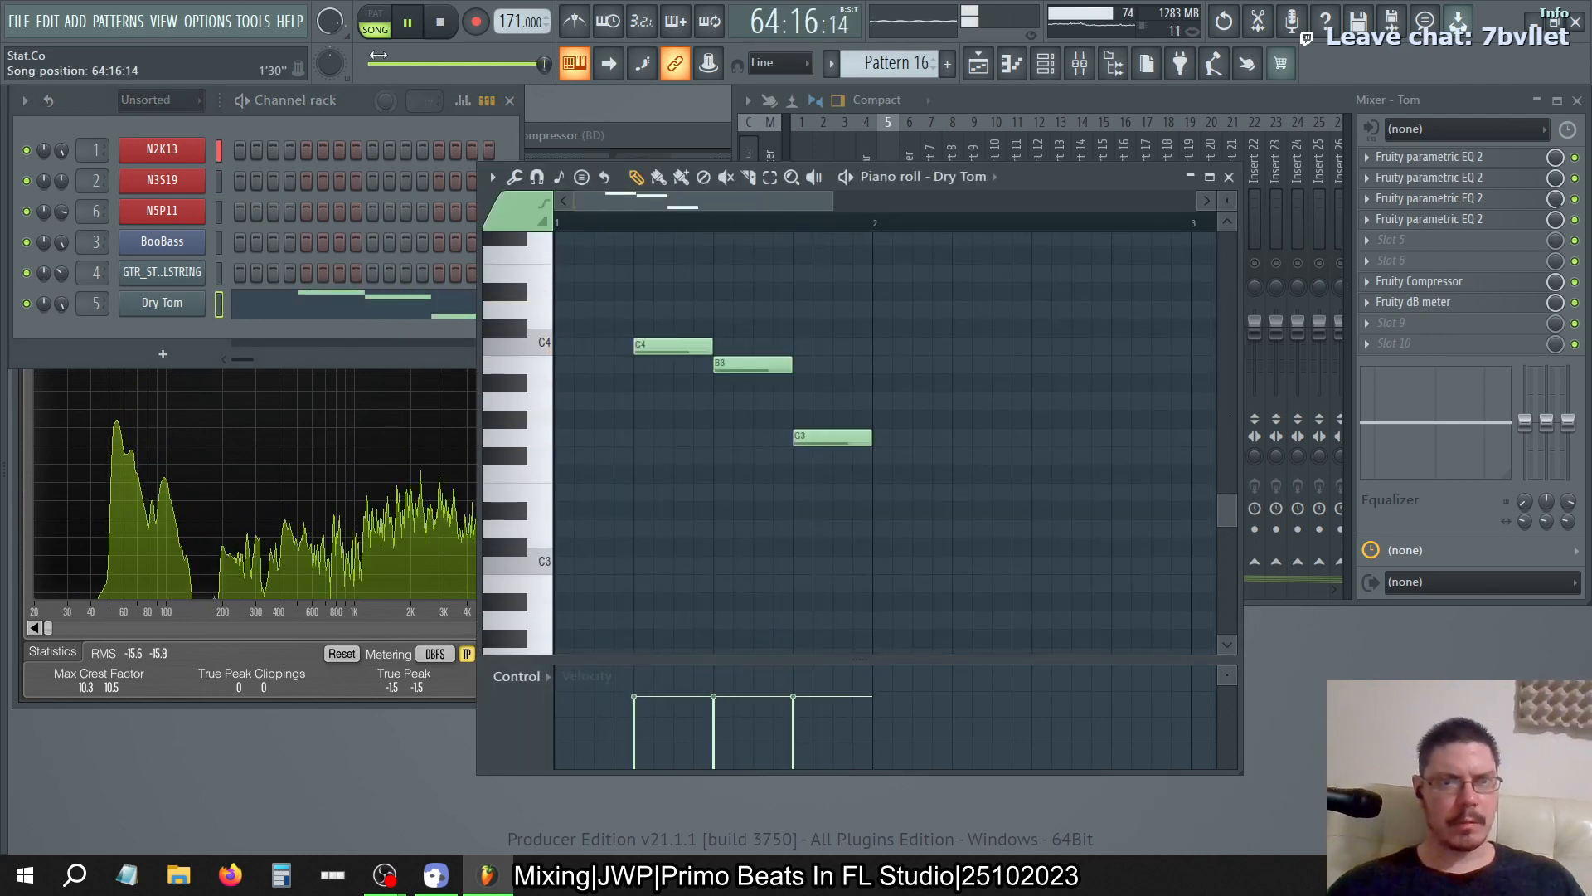
{"action": "key", "text": "space"}
Move the channel rack clear of SPAN Plus and bring the Dry Tom piano roll to the front
{"action": "left_click", "coordinate": [122, 129]}
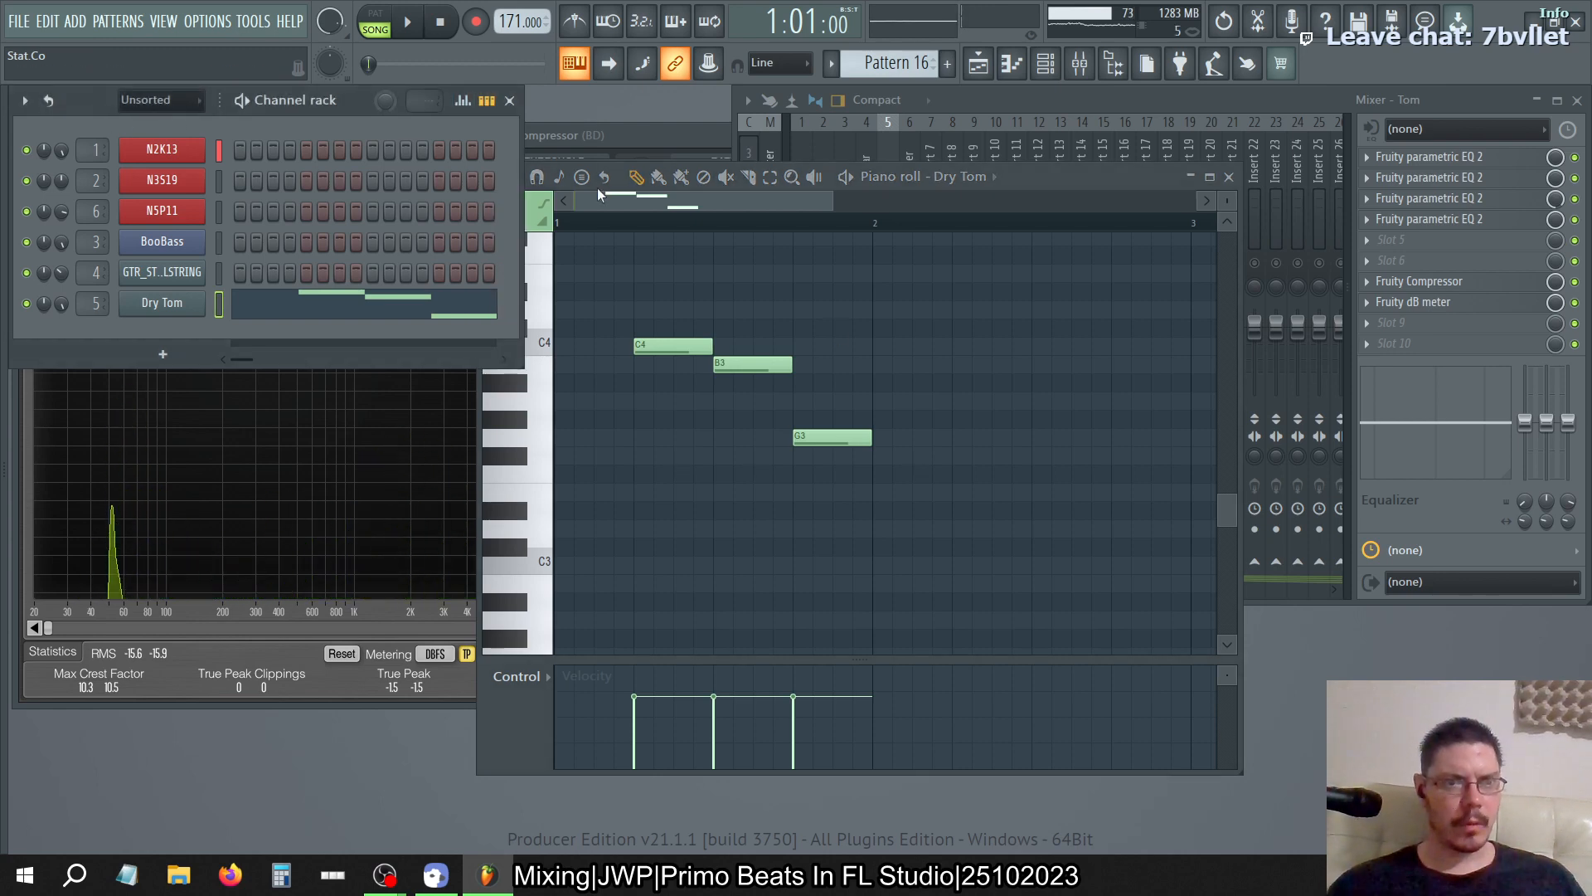
{"action": "left_click_drag", "start_coordinate": [92, 126], "coordinate": [1182, 153]}
{"action": "left_click", "coordinate": [514, 358]}
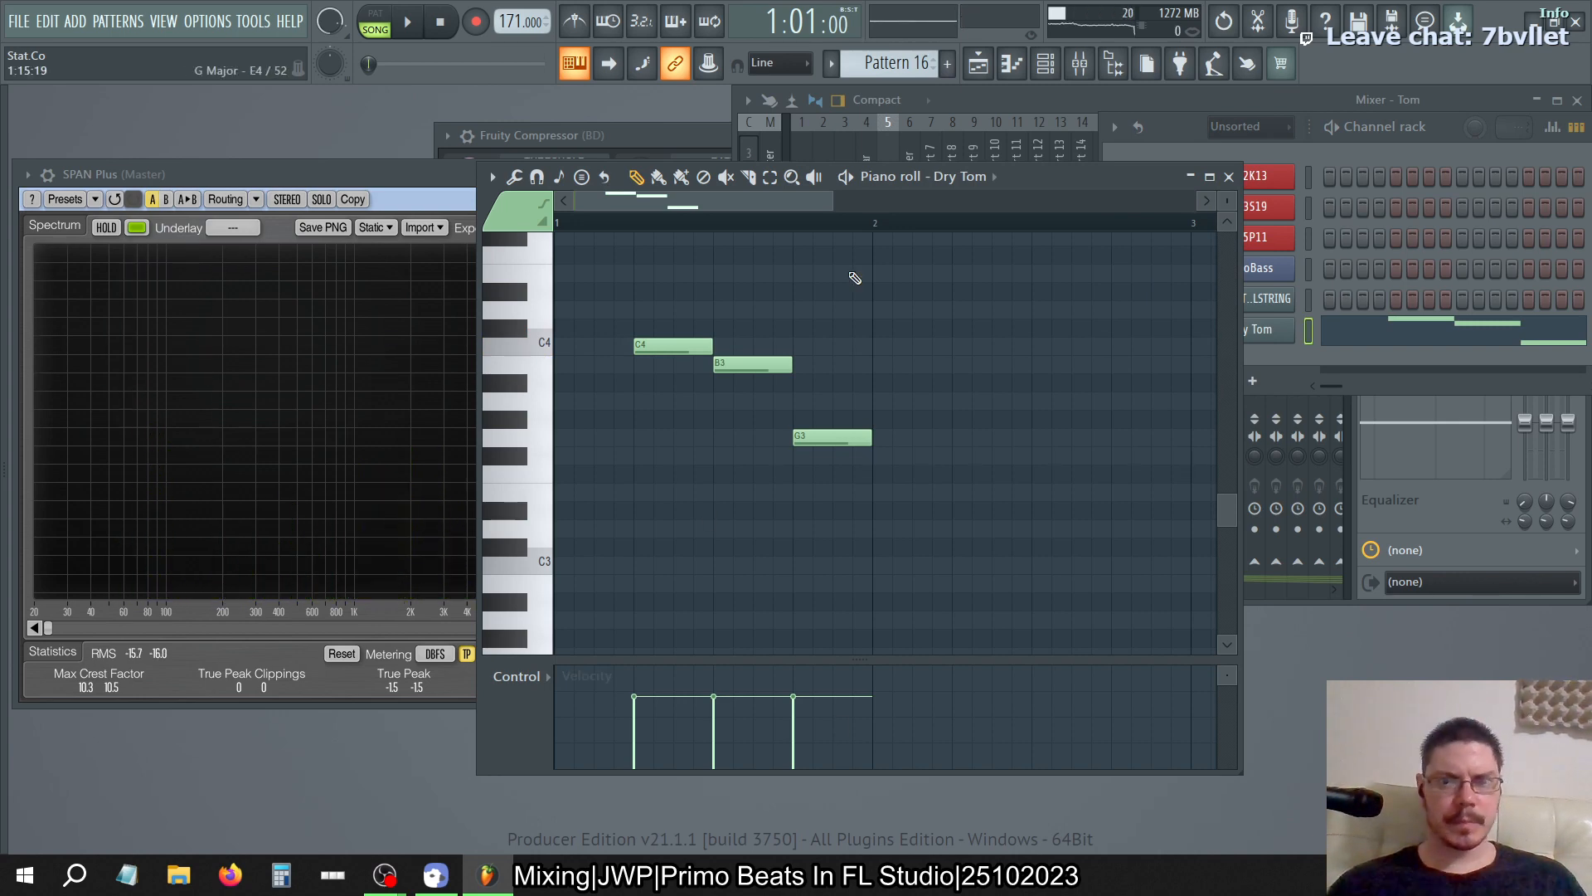
Audition Dry Tom's keys around B3 and A#3 and up at C5 in the piano roll, watching the spectrum in SPAN Plus
{"action": "left_click", "coordinate": [516, 357]}
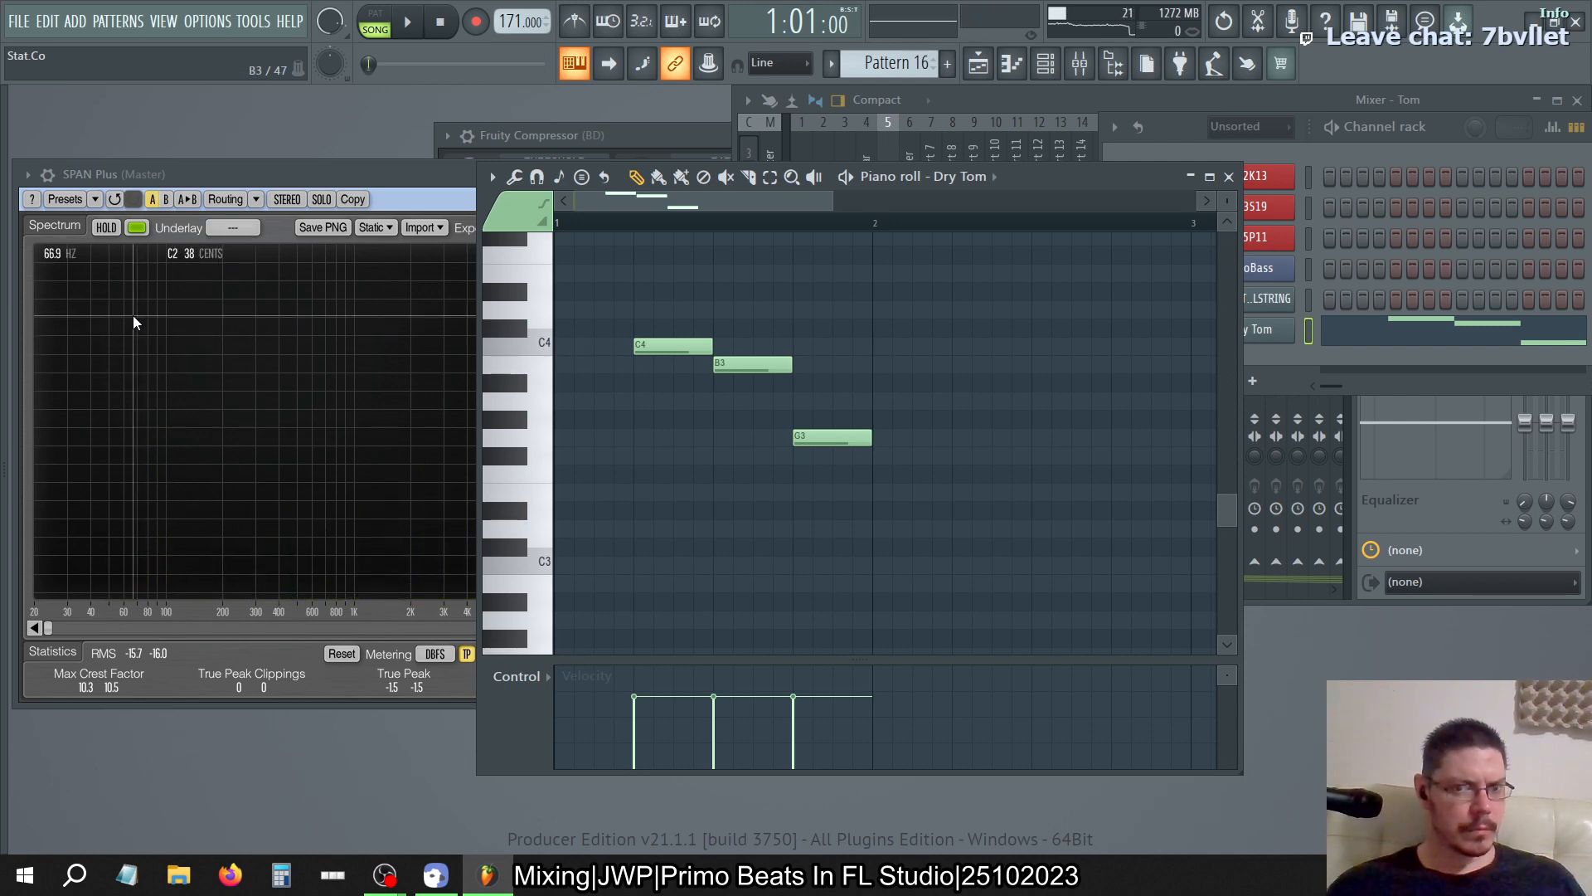
{"action": "left_click", "coordinate": [501, 384]}
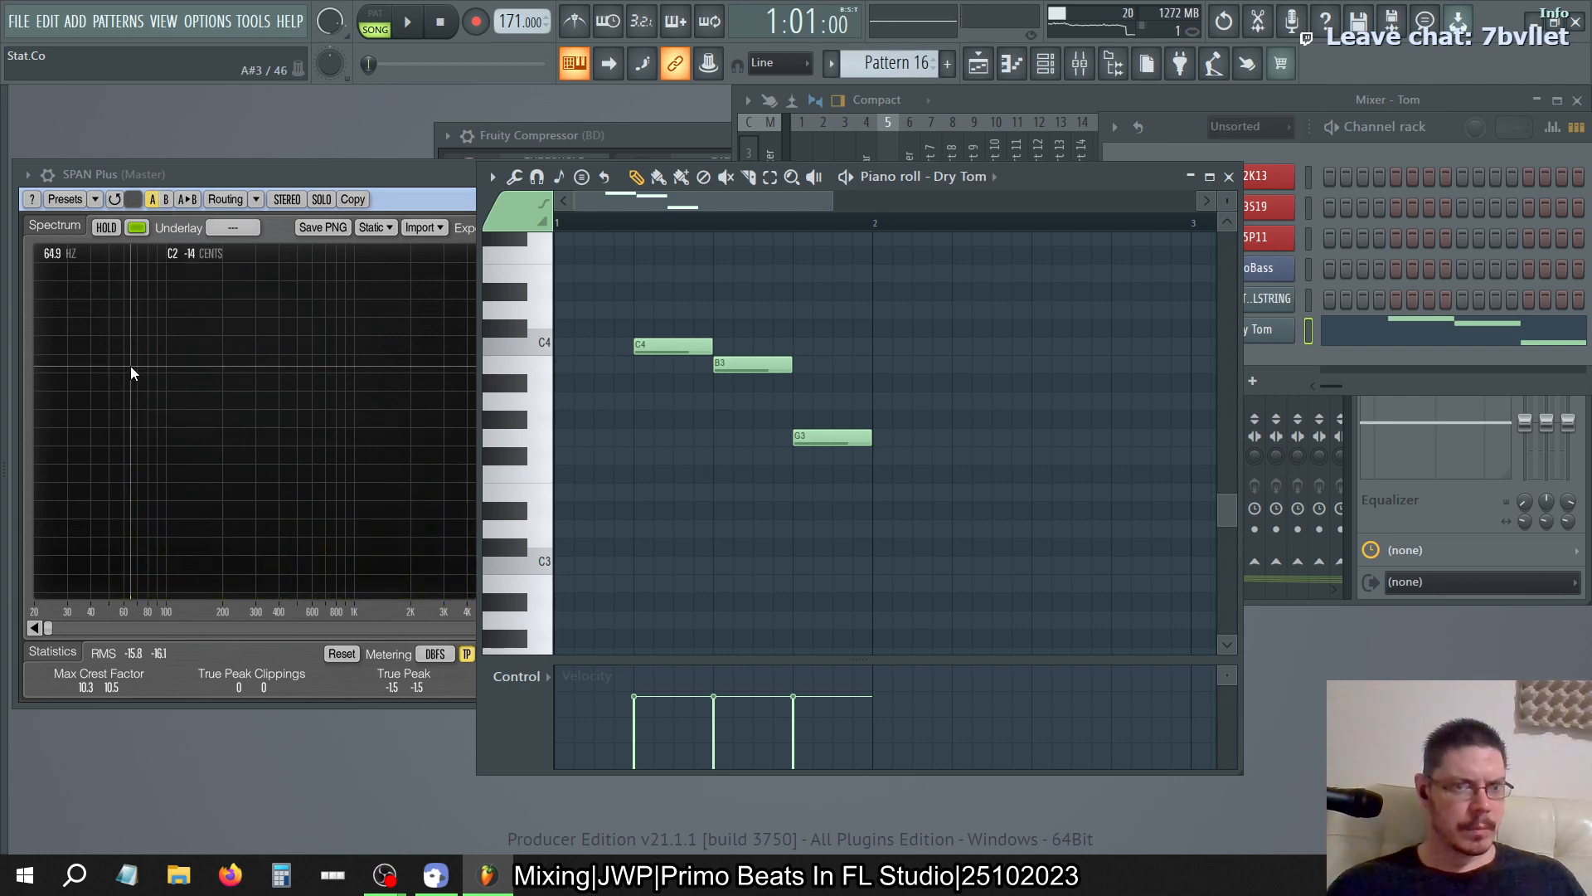
{"action": "left_click", "coordinate": [535, 446]}
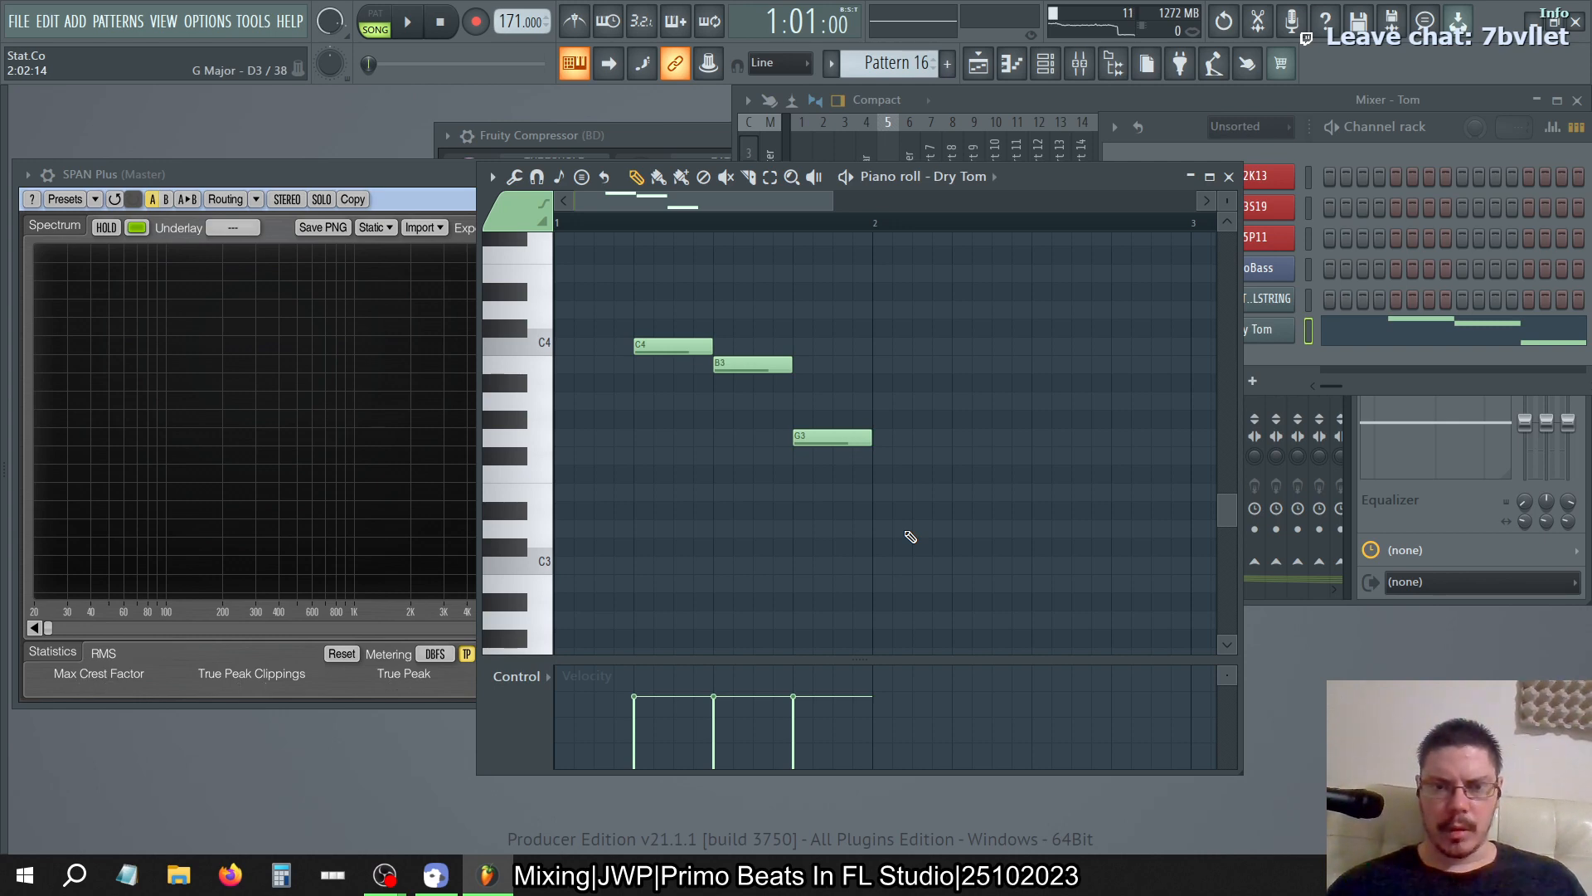
{"action": "scroll", "coordinate": [608, 479], "scroll_direction": "up", "scroll_amount": 4}
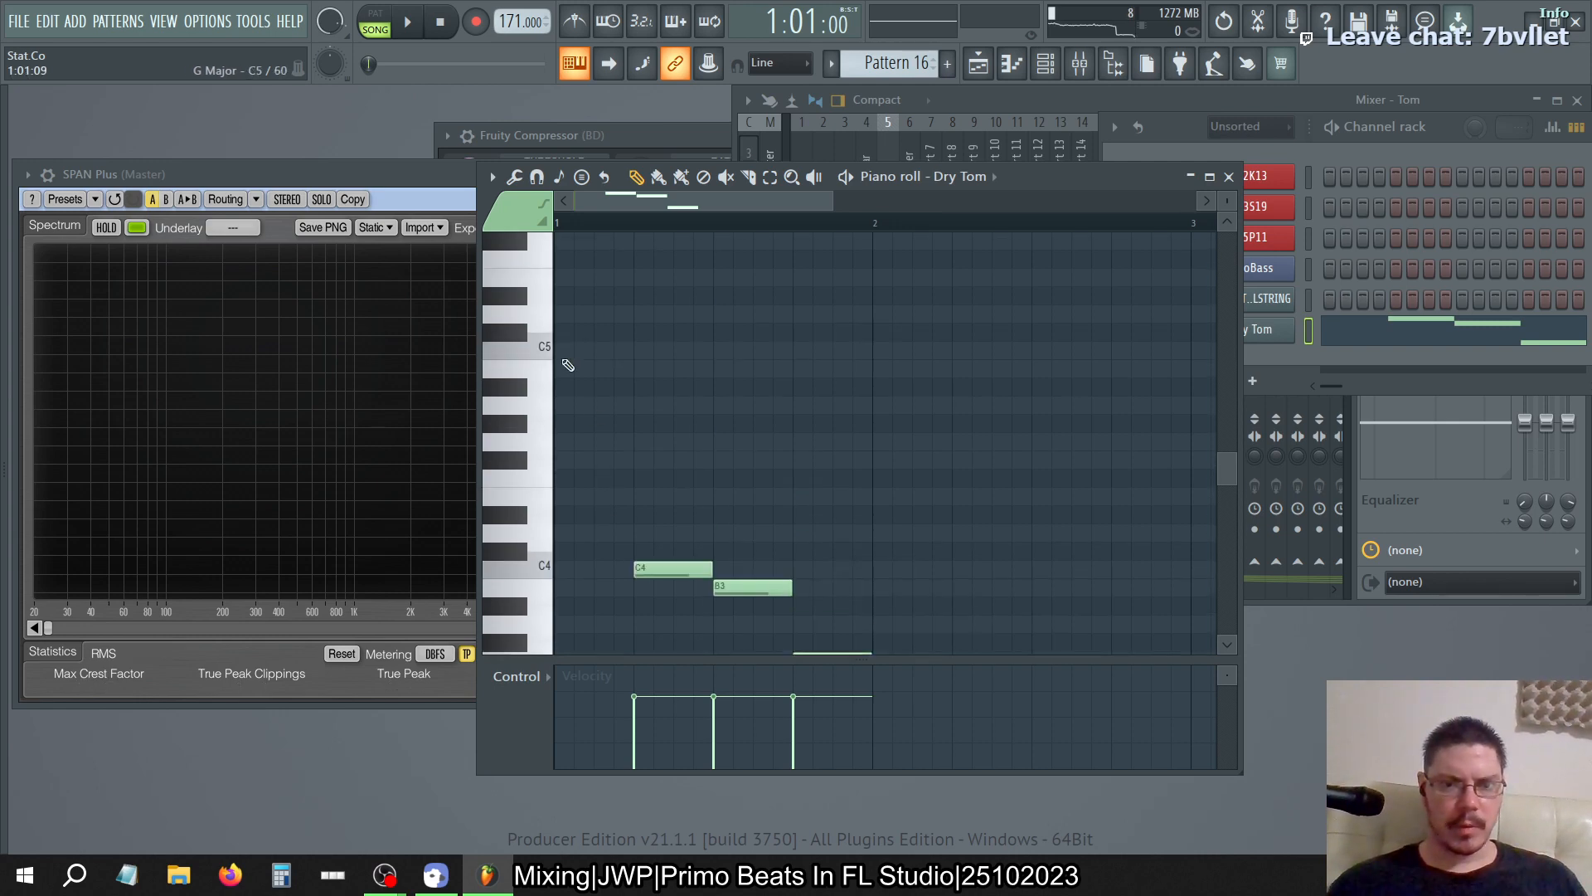
{"action": "left_click", "coordinate": [531, 347]}
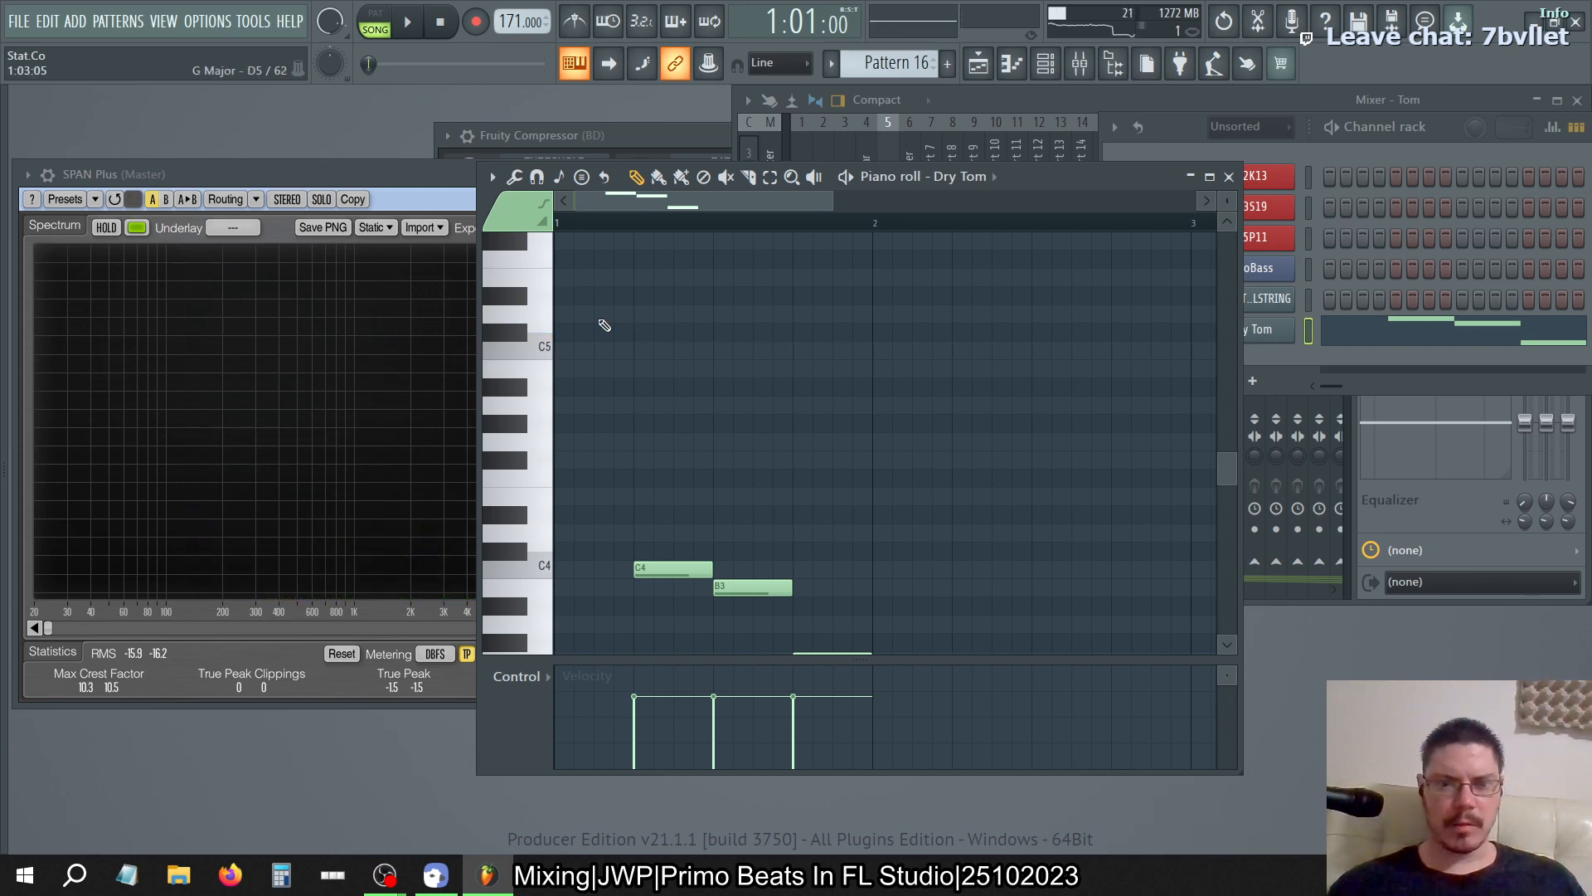
{"action": "left_click", "coordinate": [538, 346]}
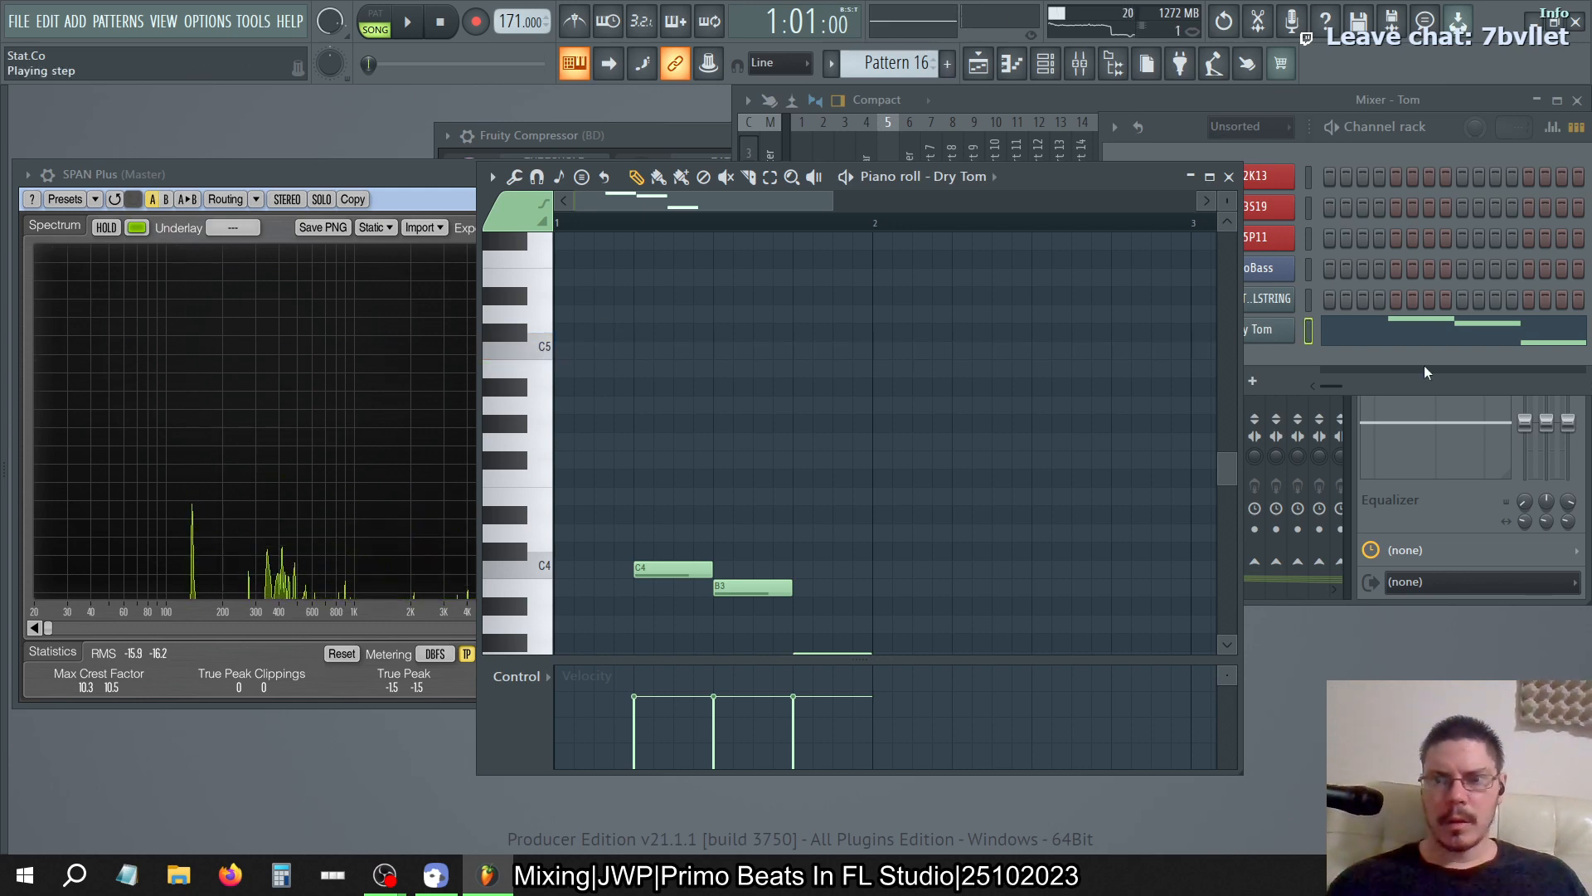
Inspect Dry Tom's SoundFont Player and its miscellaneous functions, hide the detailed settings, and close the window
{"action": "left_click", "coordinate": [1268, 329]}
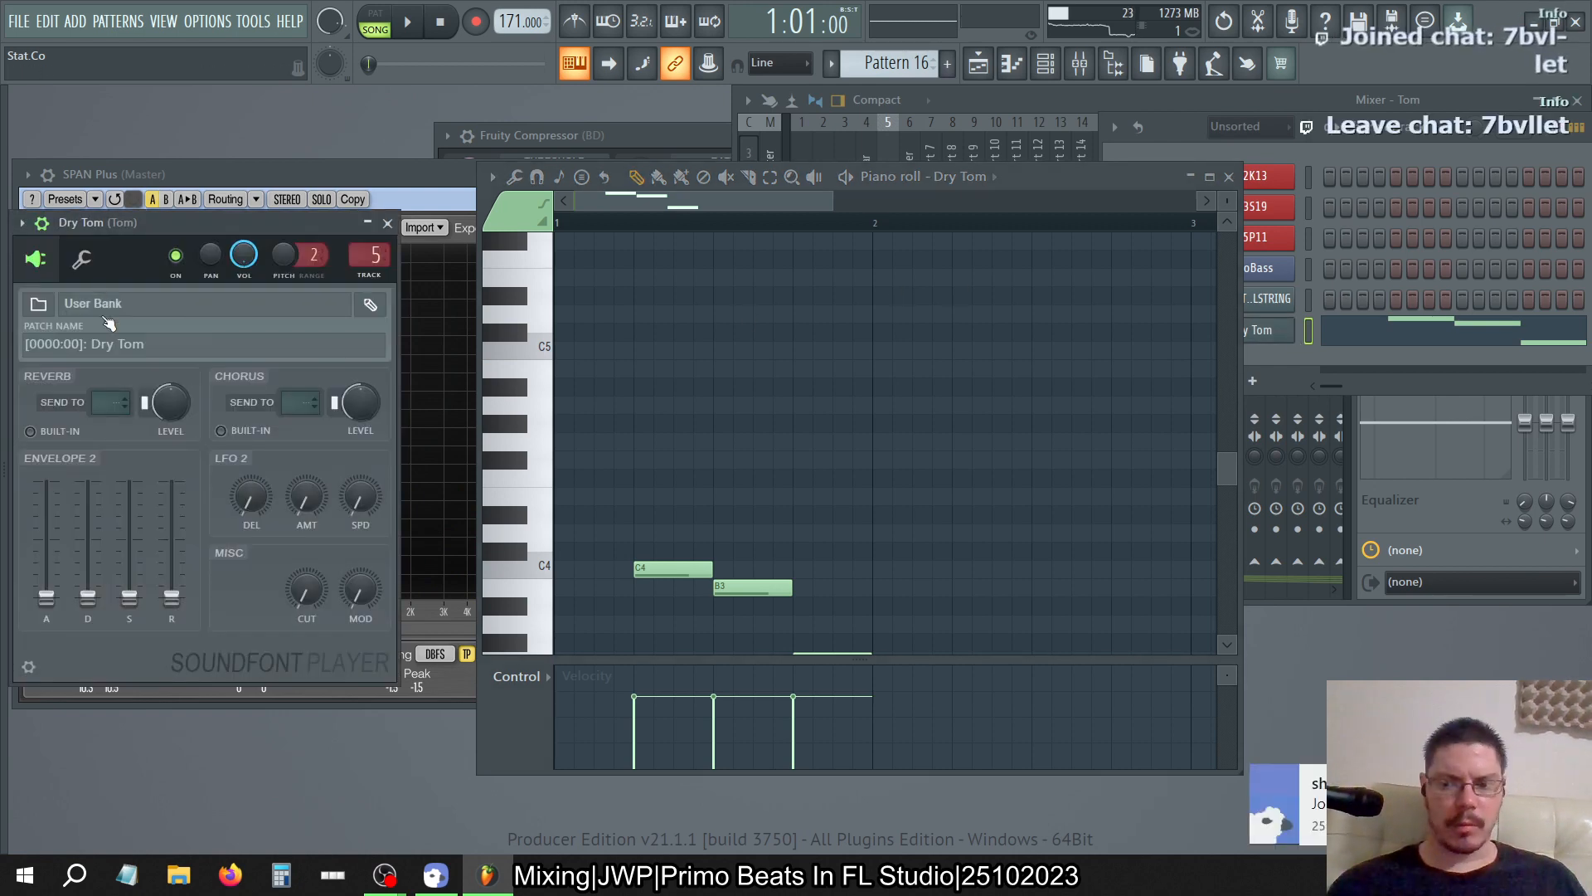
{"action": "left_click", "coordinate": [81, 260]}
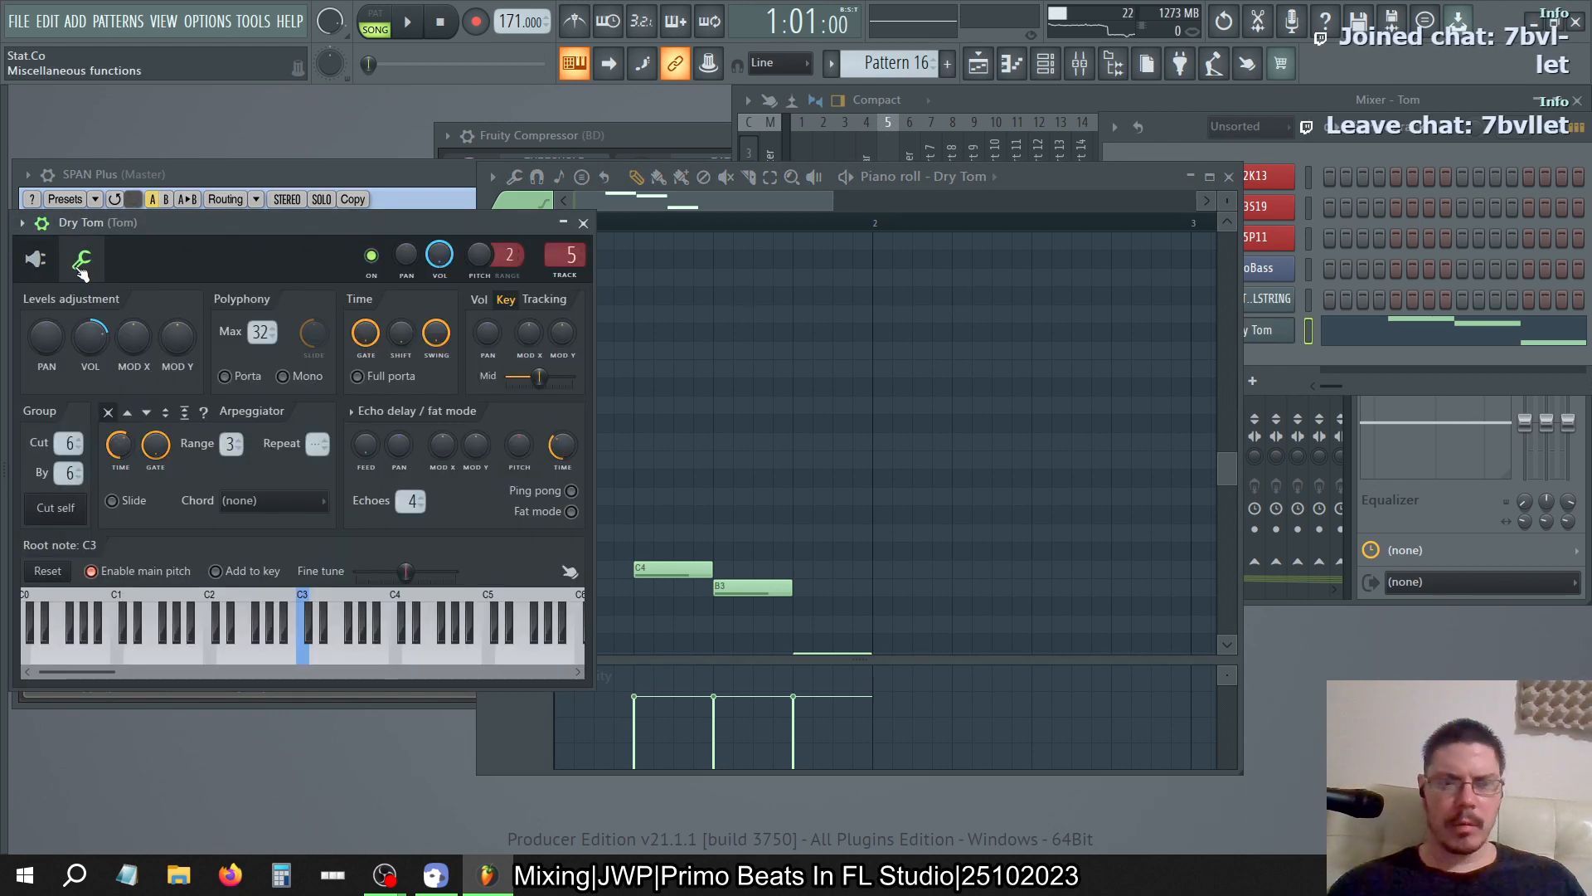
{"action": "left_click", "coordinate": [63, 267]}
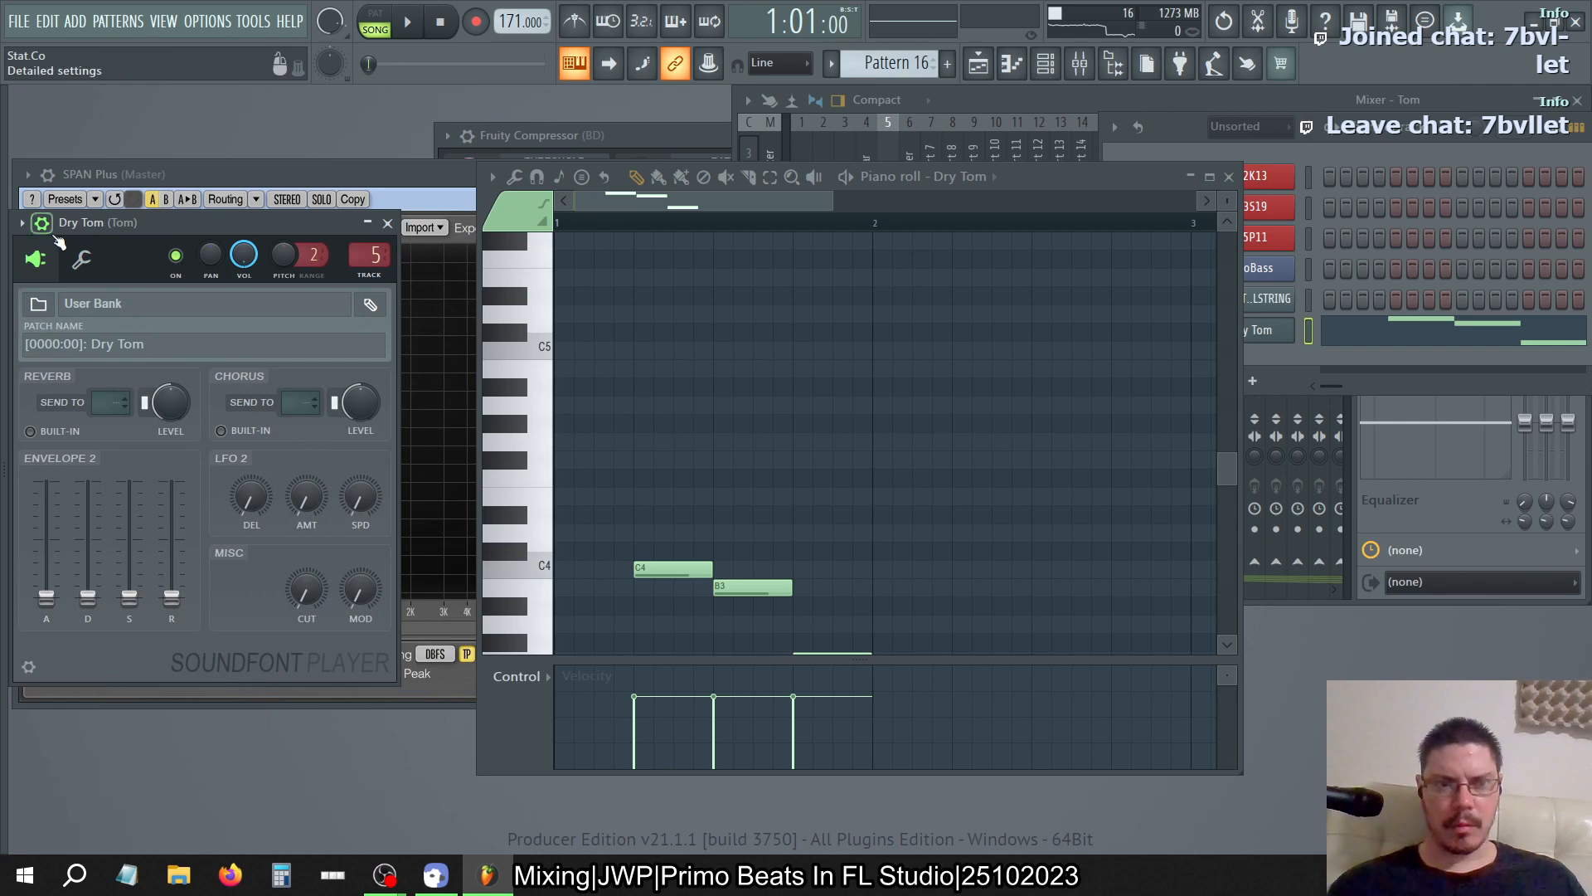
{"action": "left_click", "coordinate": [55, 236]}
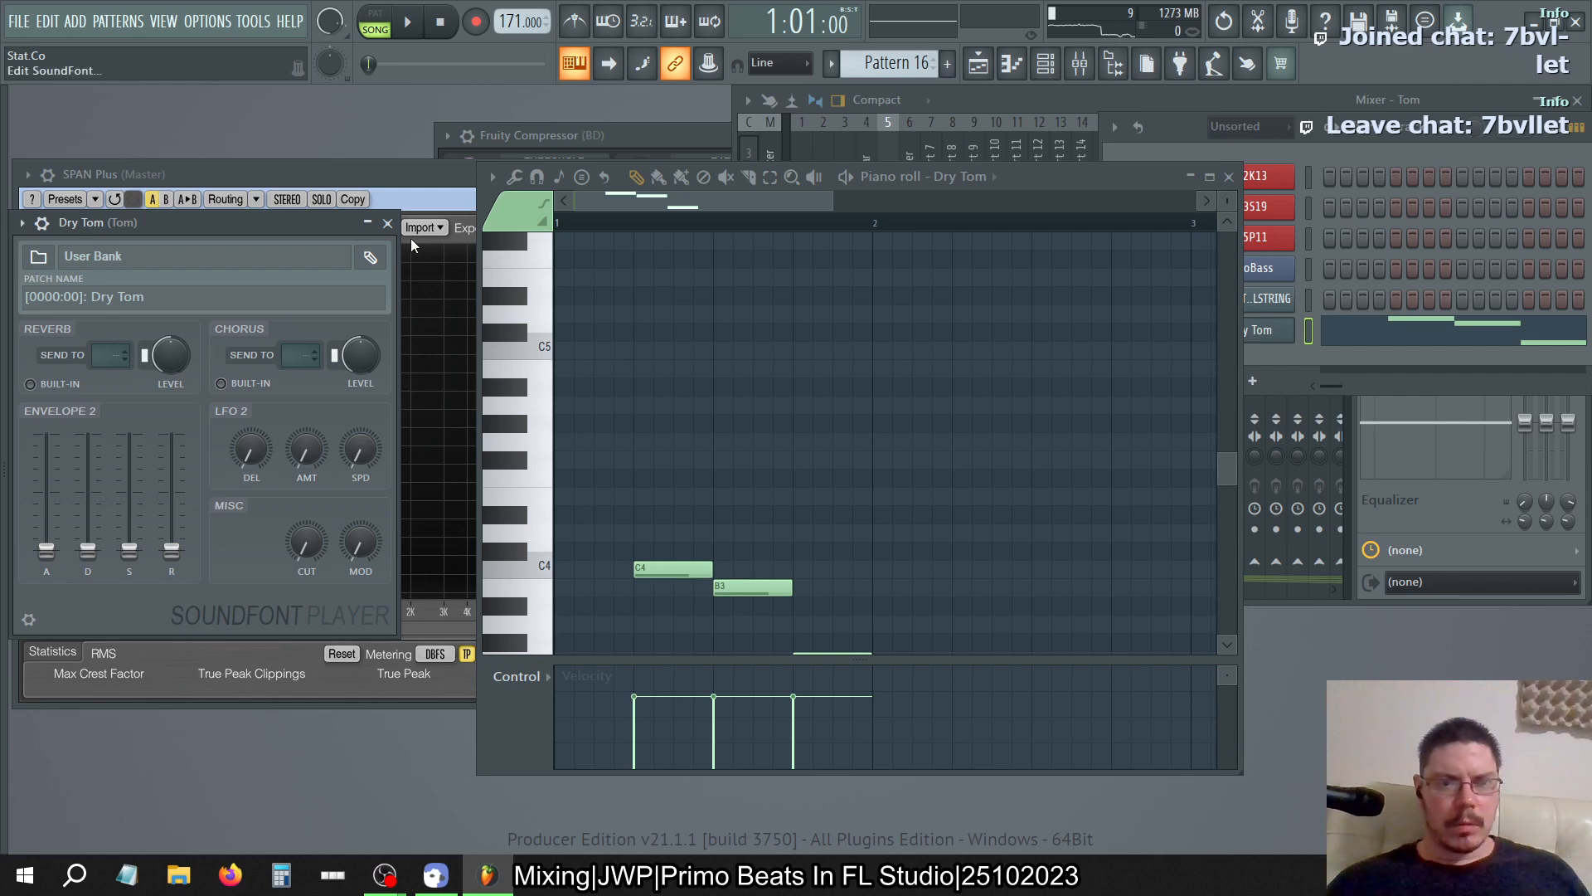
{"action": "left_click", "coordinate": [387, 223]}
Reopen Dry Tom's SoundFont Player from the channel rack and bring its piano roll back to the front
{"action": "left_click", "coordinate": [1182, 131]}
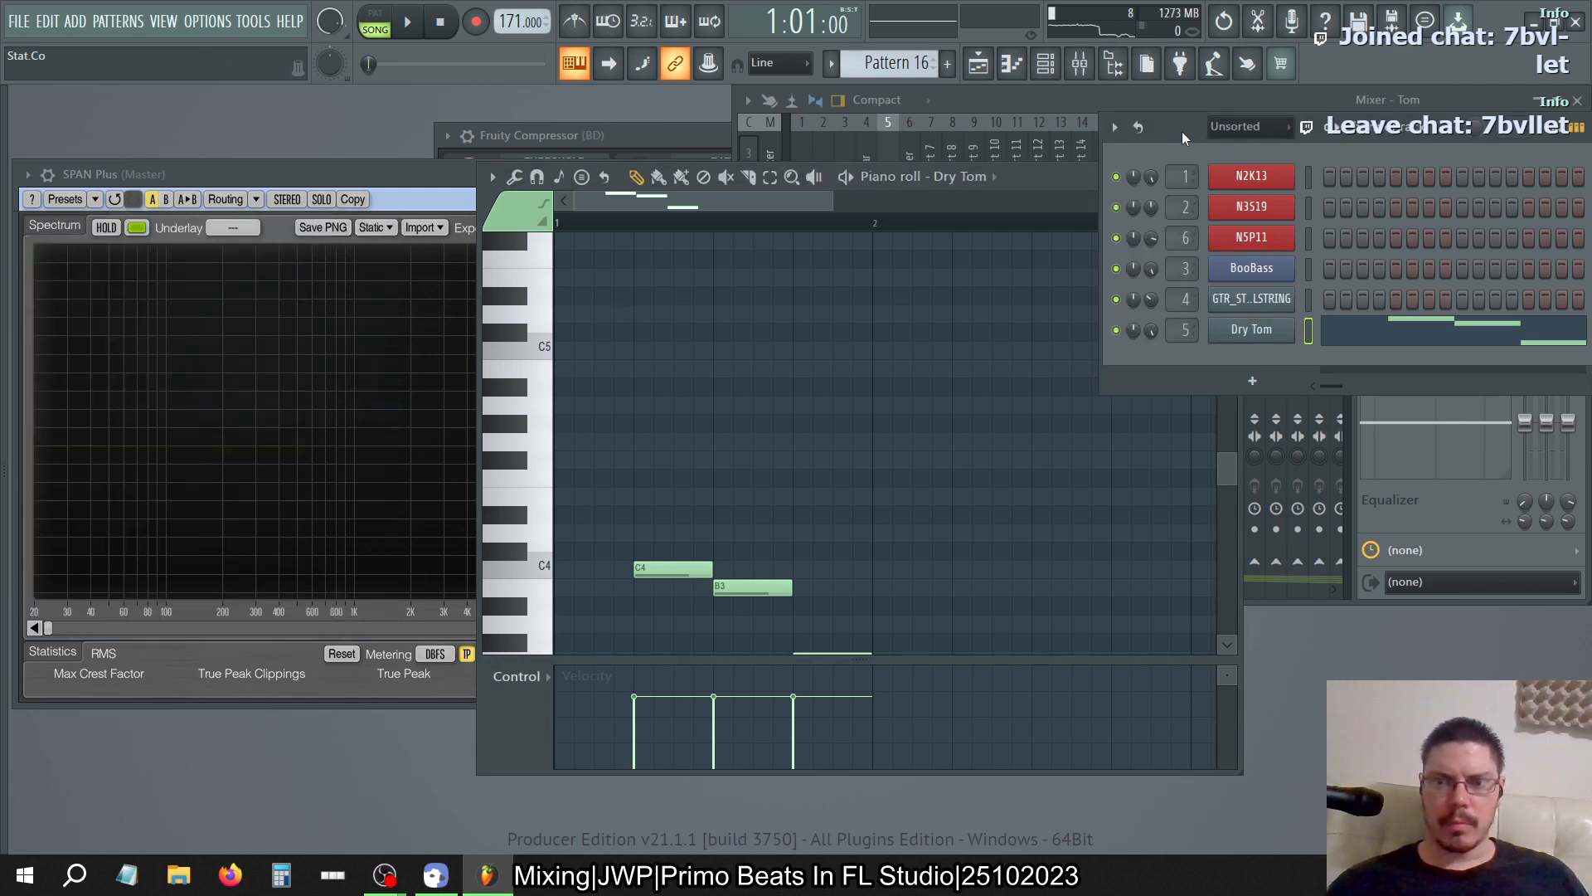
{"action": "left_click", "coordinate": [1251, 332]}
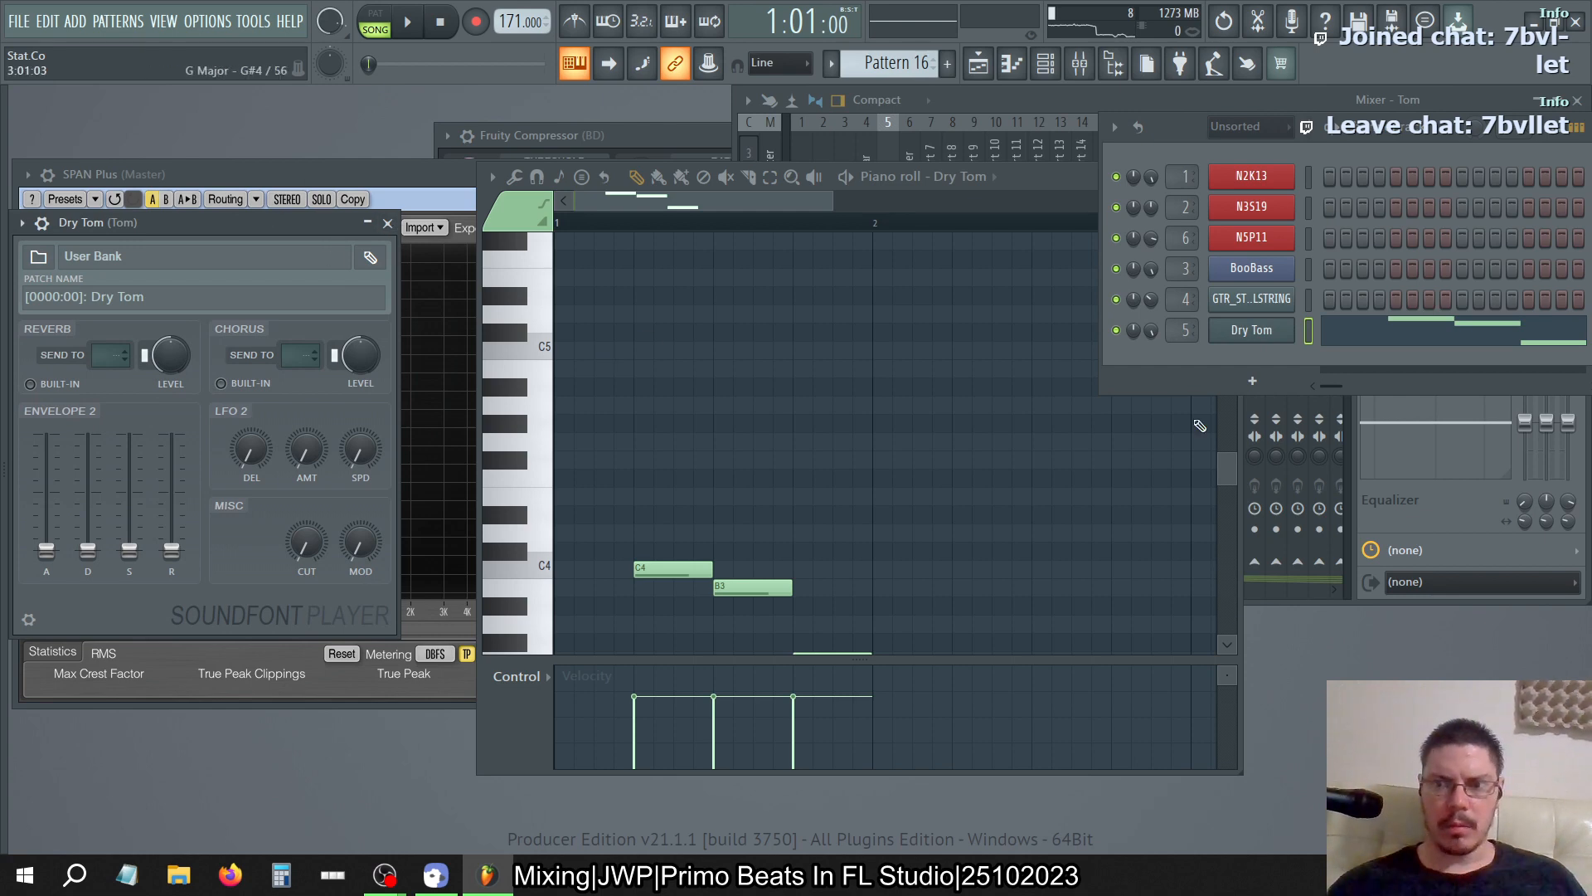
{"action": "left_click", "coordinate": [1396, 325]}
{"action": "left_click", "coordinate": [1378, 339]}
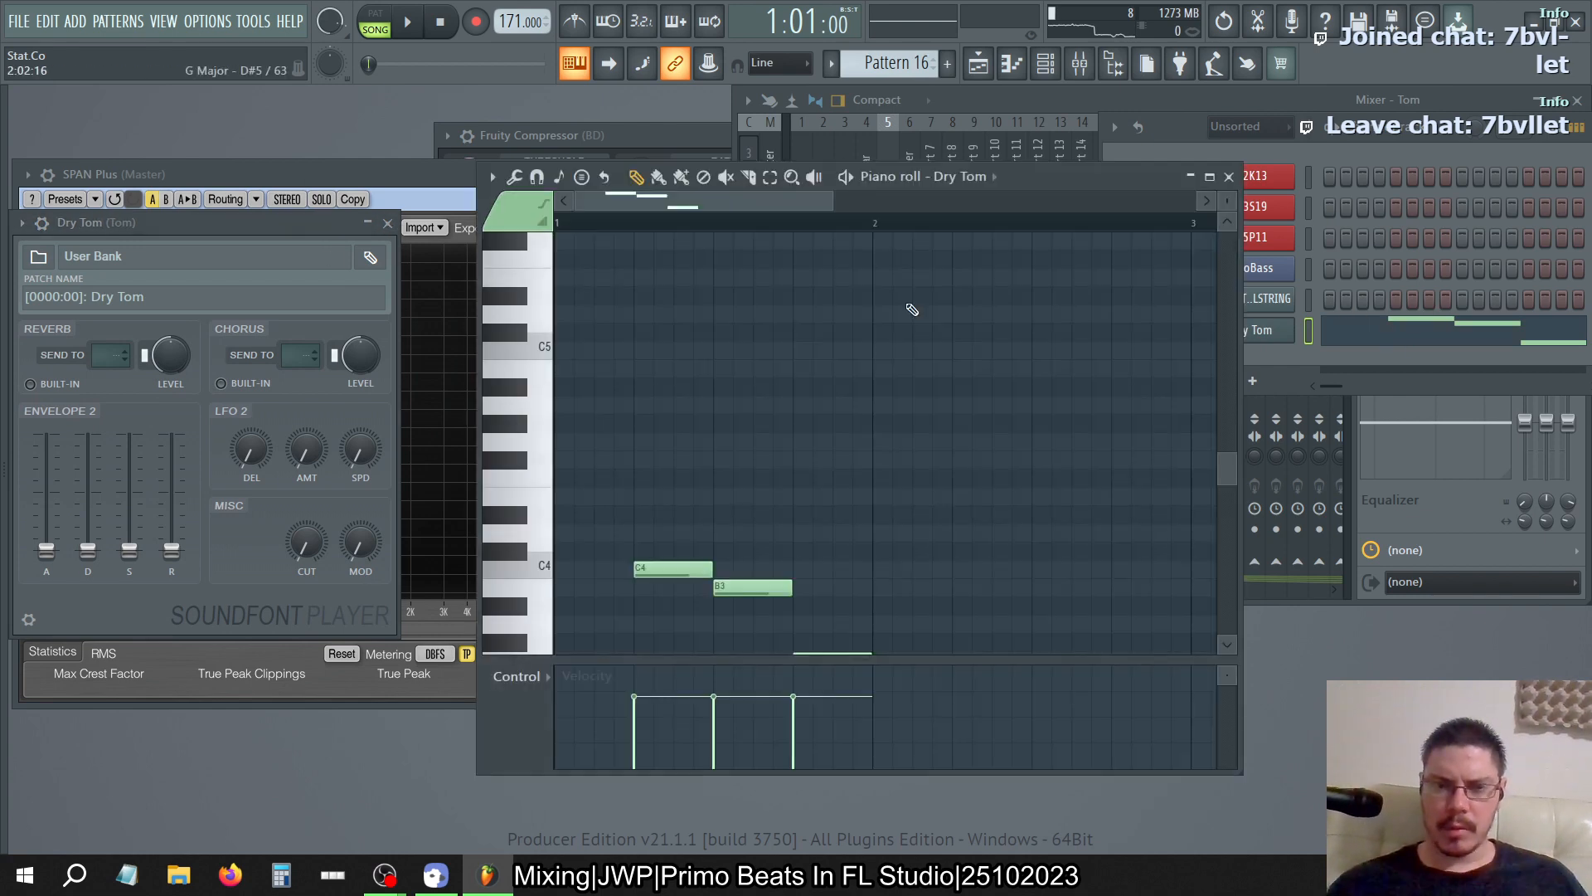
Bring SPAN Plus in front of the SoundFont Player and compare the spectra of Dry Tom's C4 and C5 keys
{"action": "left_click", "coordinate": [544, 346]}
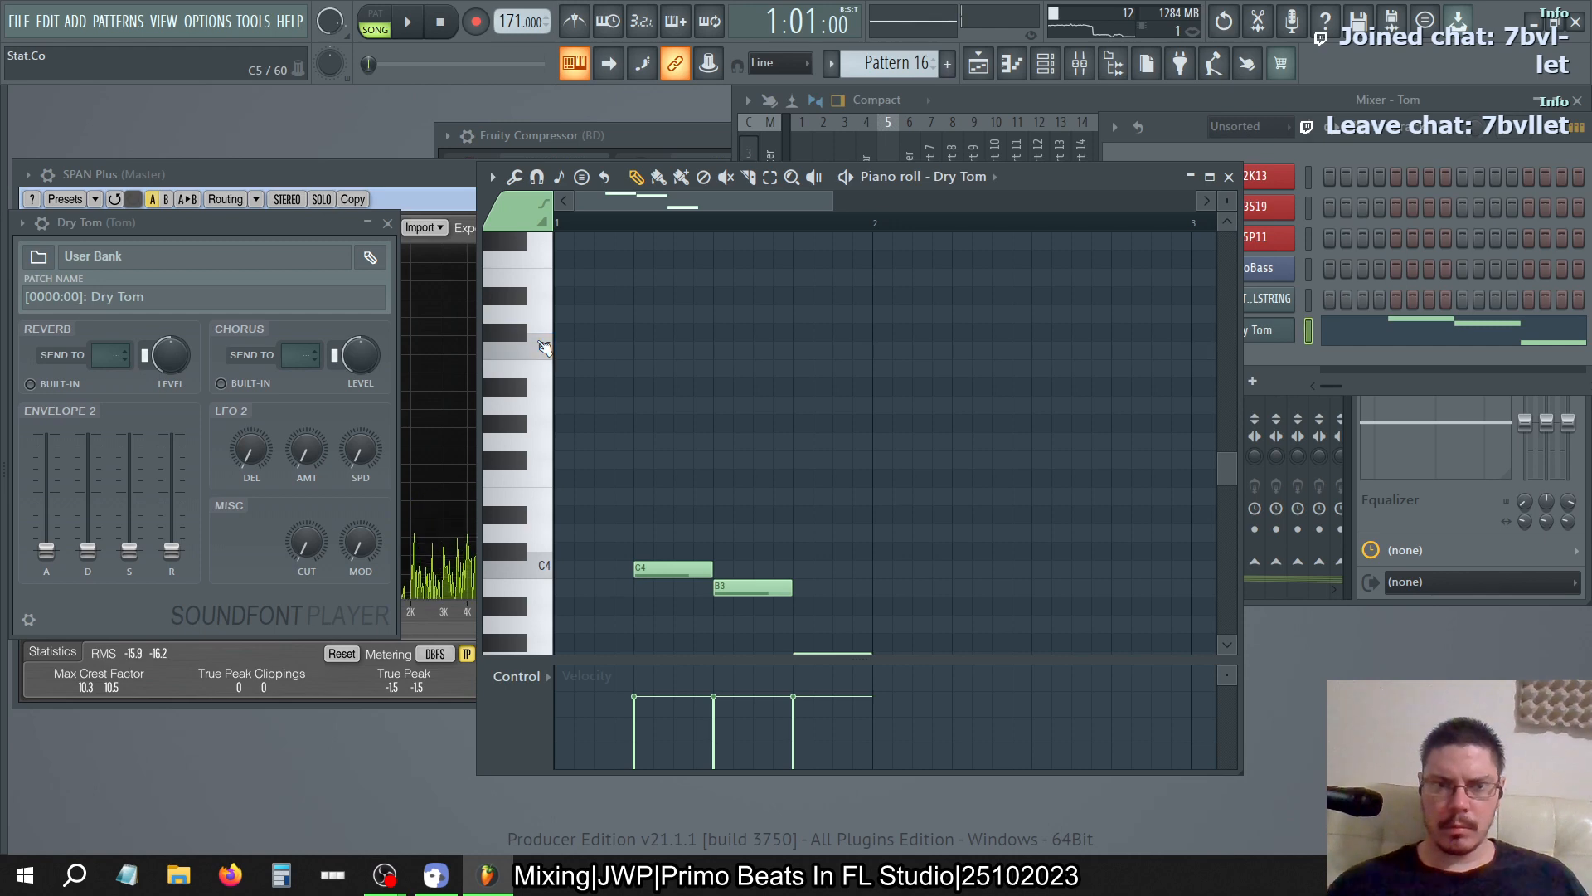
{"action": "left_click", "coordinate": [431, 181]}
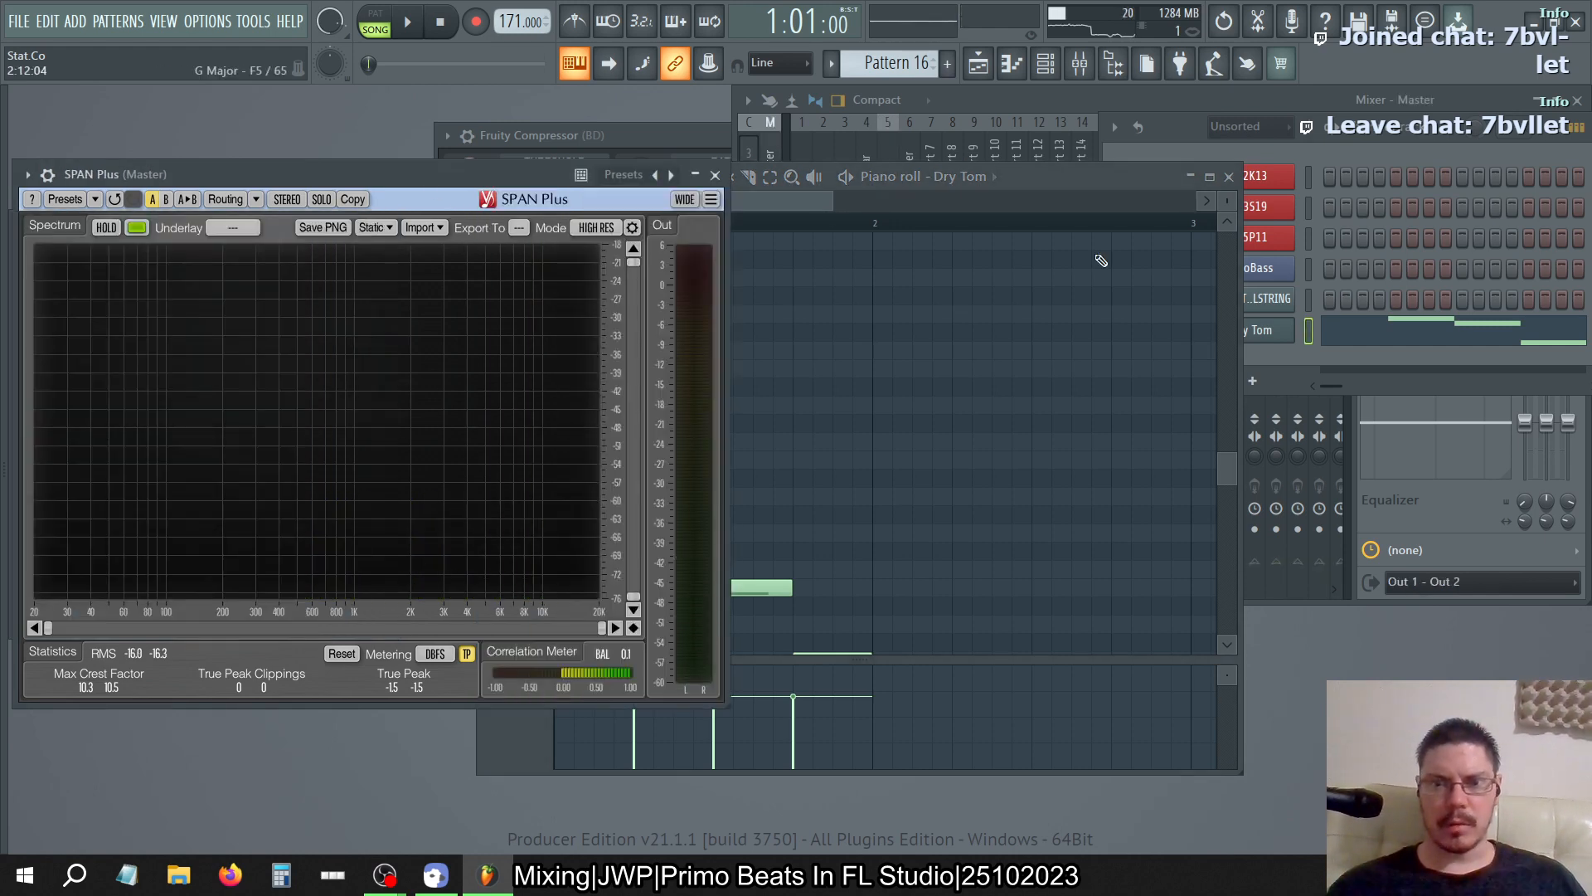
{"action": "left_click", "coordinate": [1057, 187]}
{"action": "left_click", "coordinate": [547, 572]}
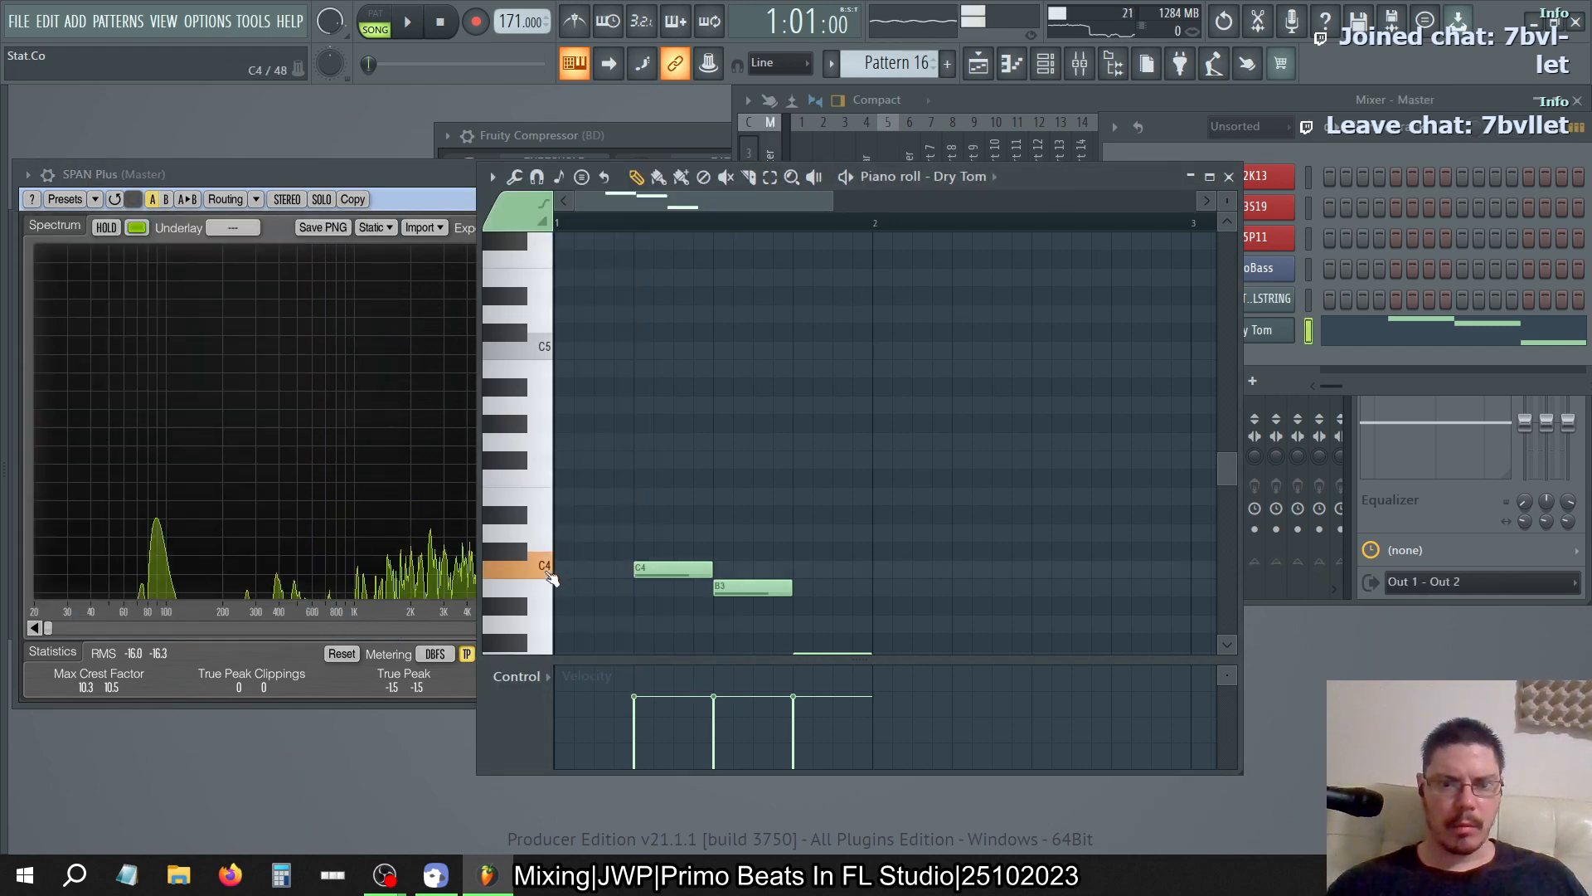
{"action": "left_click", "coordinate": [538, 344]}
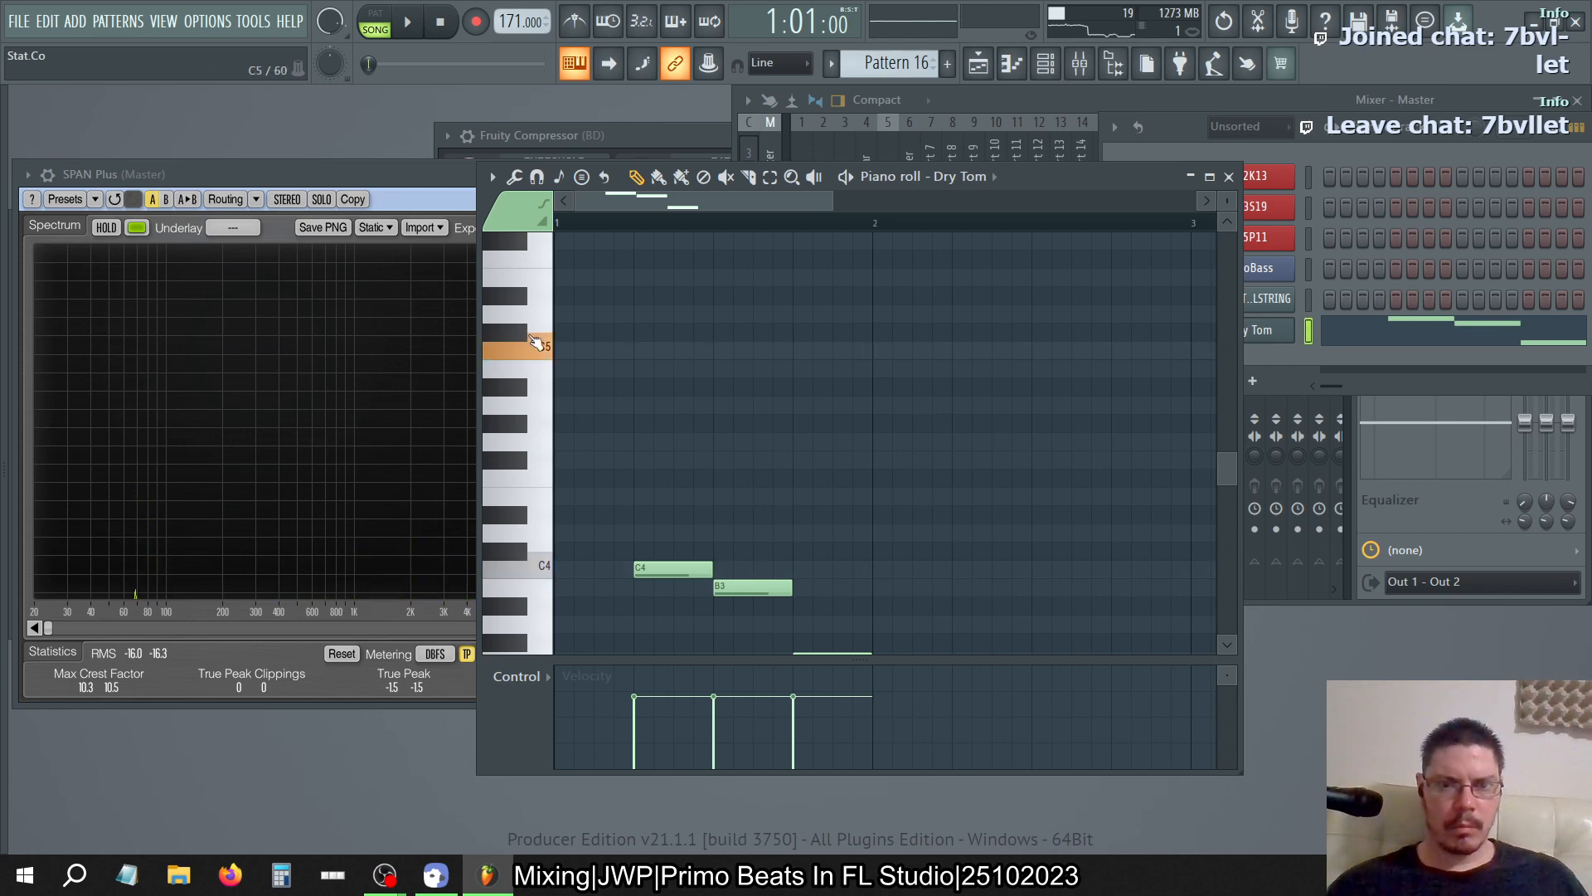
{"action": "left_click", "coordinate": [543, 567]}
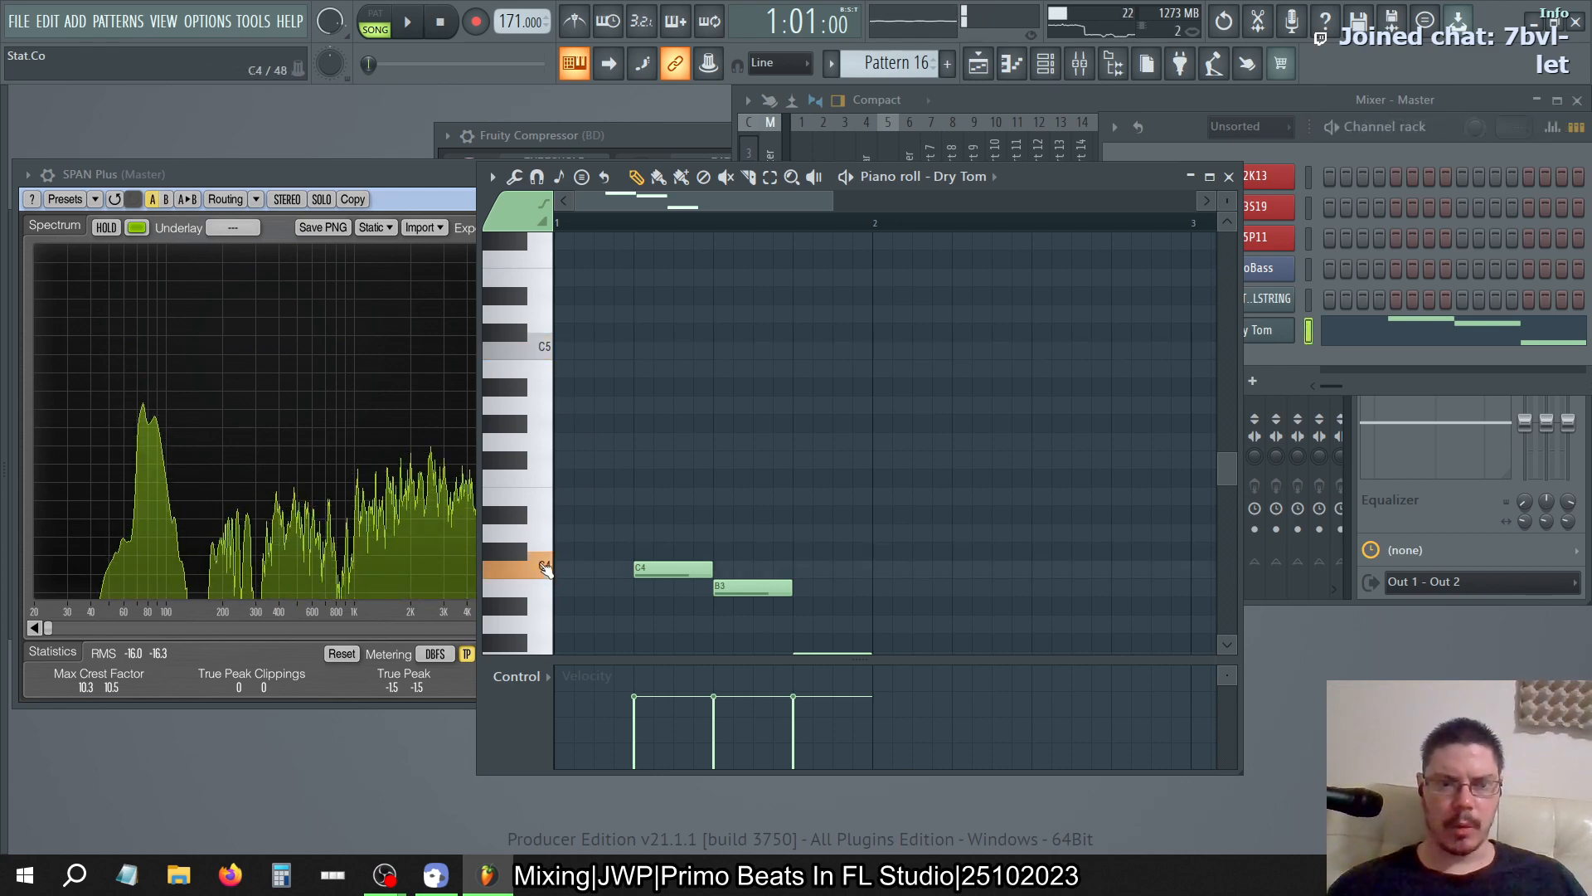
{"action": "left_click", "coordinate": [543, 344]}
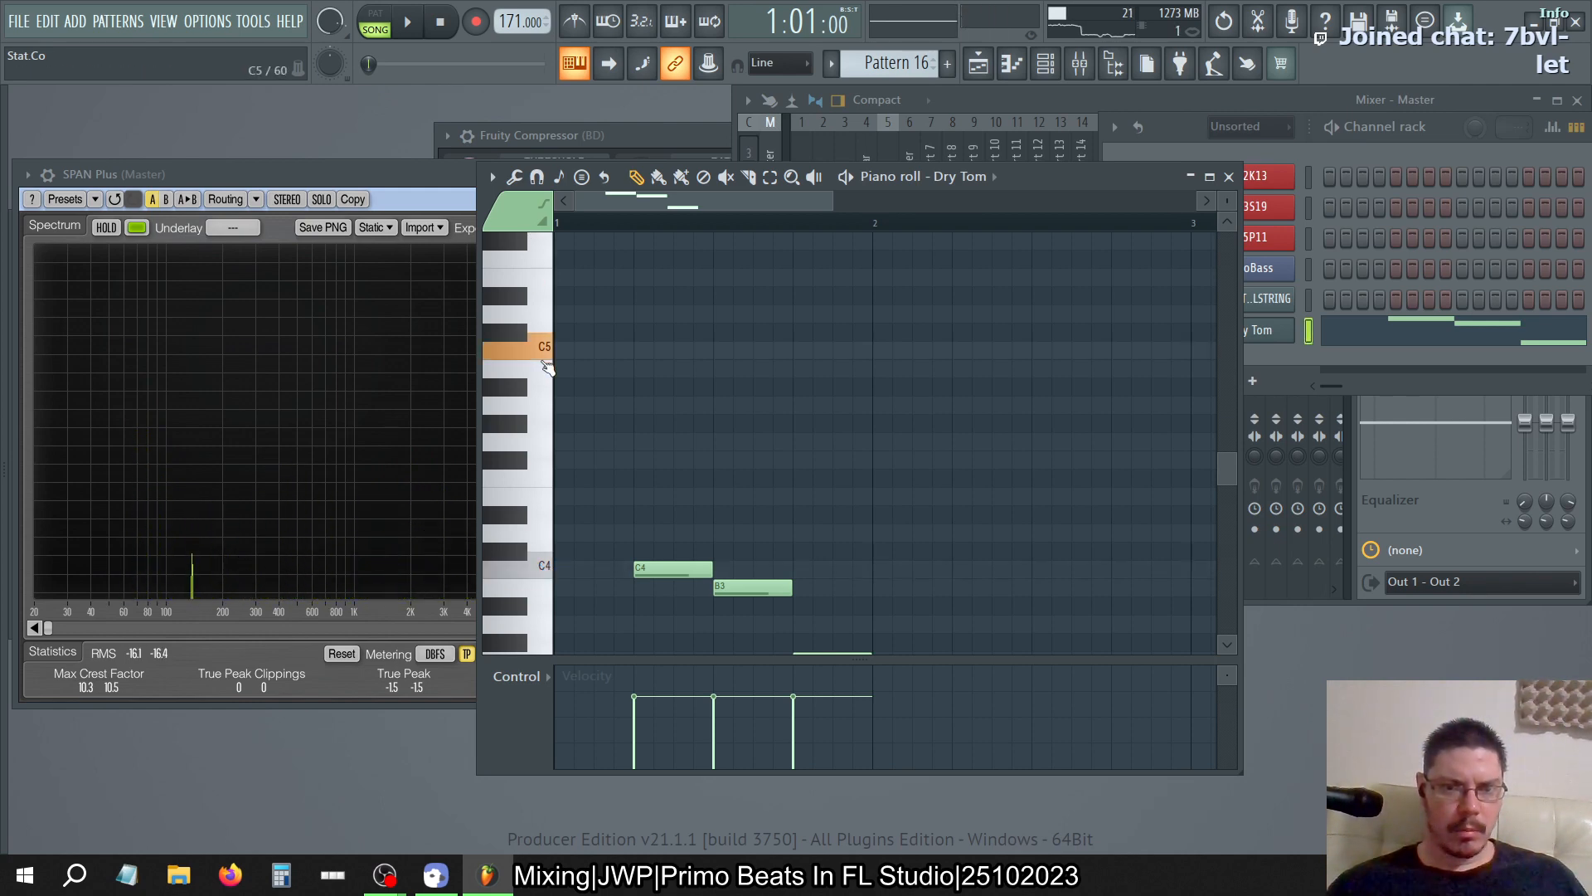
Audition Dry Tom's keys across the lower and higher octaves against the spectrum, and close the piano roll
{"action": "mouse_move", "coordinate": [548, 368]}
{"action": "left_mouse_down"}
{"action": "mouse_move", "coordinate": [544, 686]}
{"action": "mouse_move", "coordinate": [564, 374]}
{"action": "left_mouse_up"}
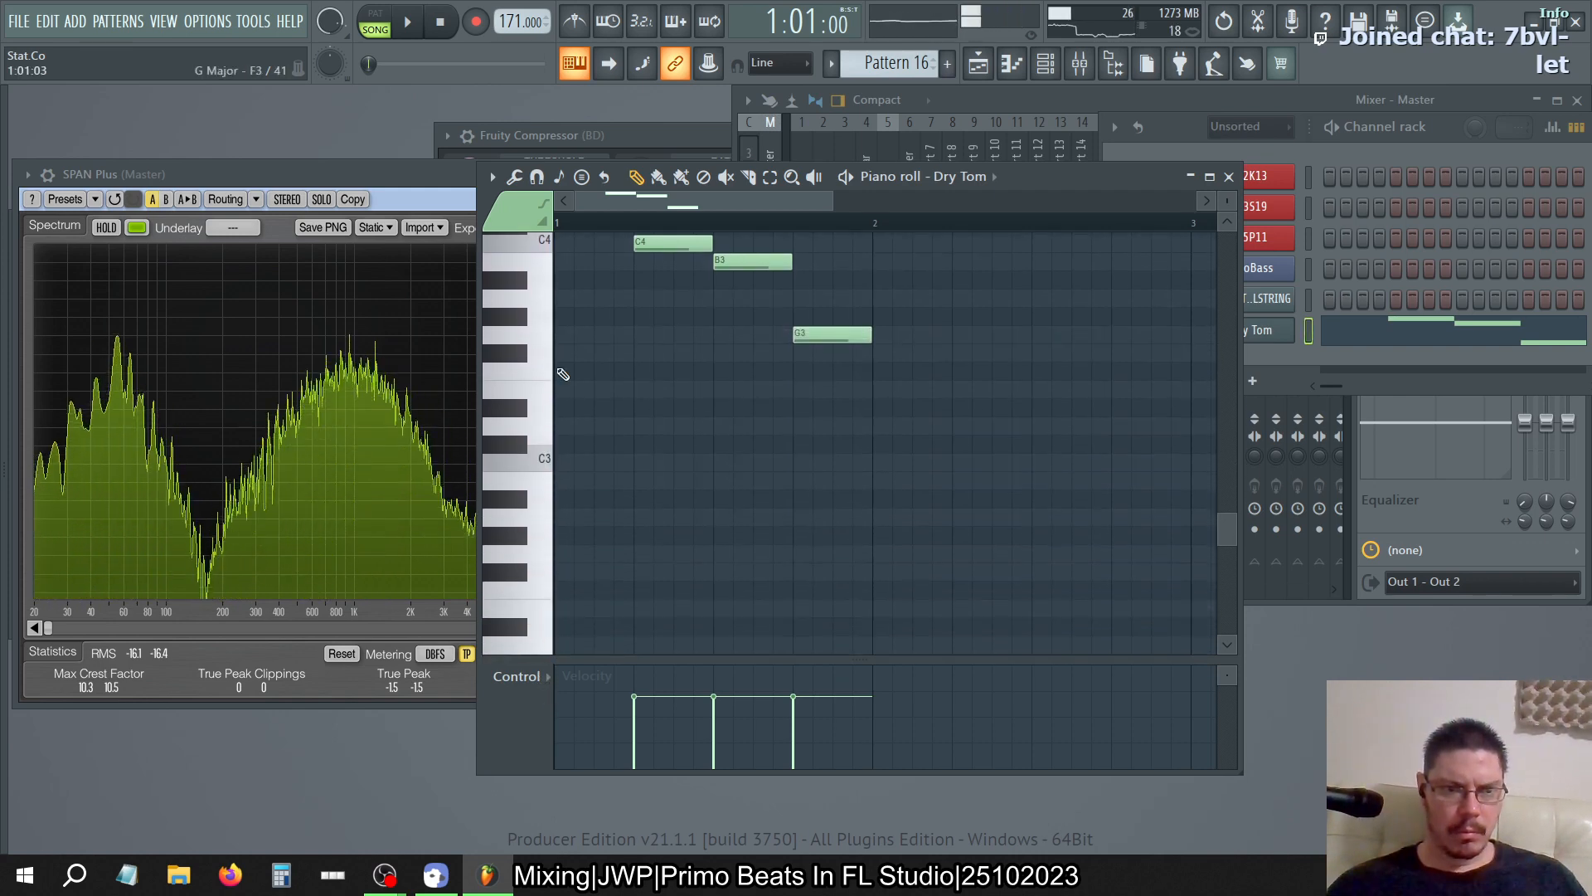
{"action": "scroll", "coordinate": [563, 374], "scroll_direction": "up", "scroll_amount": 15}
{"action": "left_click_drag", "start_coordinate": [537, 492], "coordinate": [539, 313]}
{"action": "scroll", "coordinate": [532, 428], "scroll_direction": "down", "scroll_amount": 6}
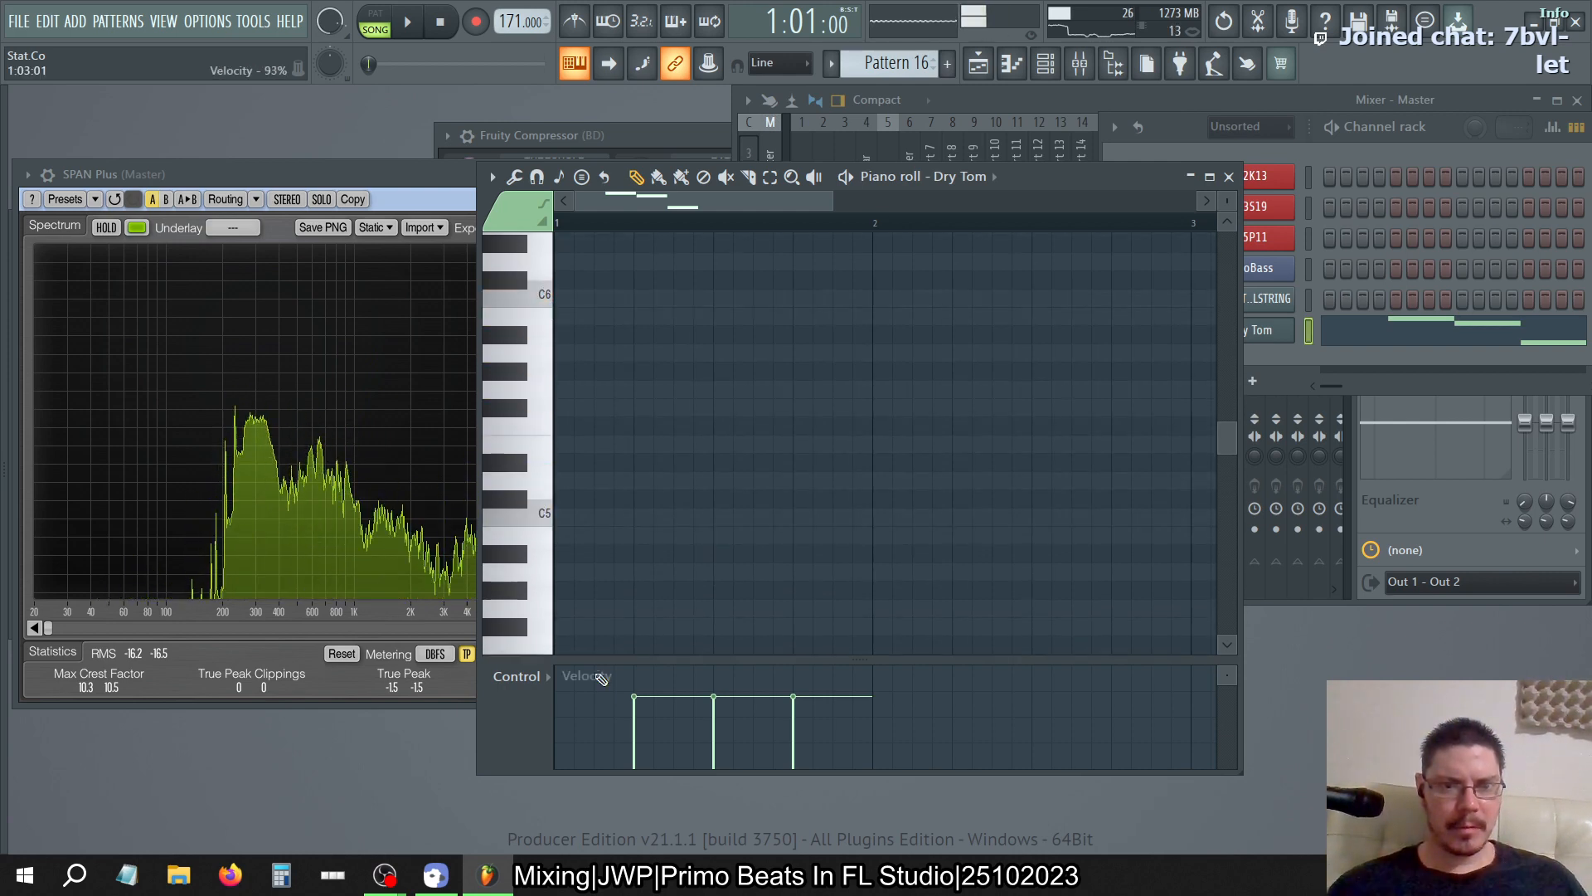
{"action": "left_click", "coordinate": [1230, 176]}
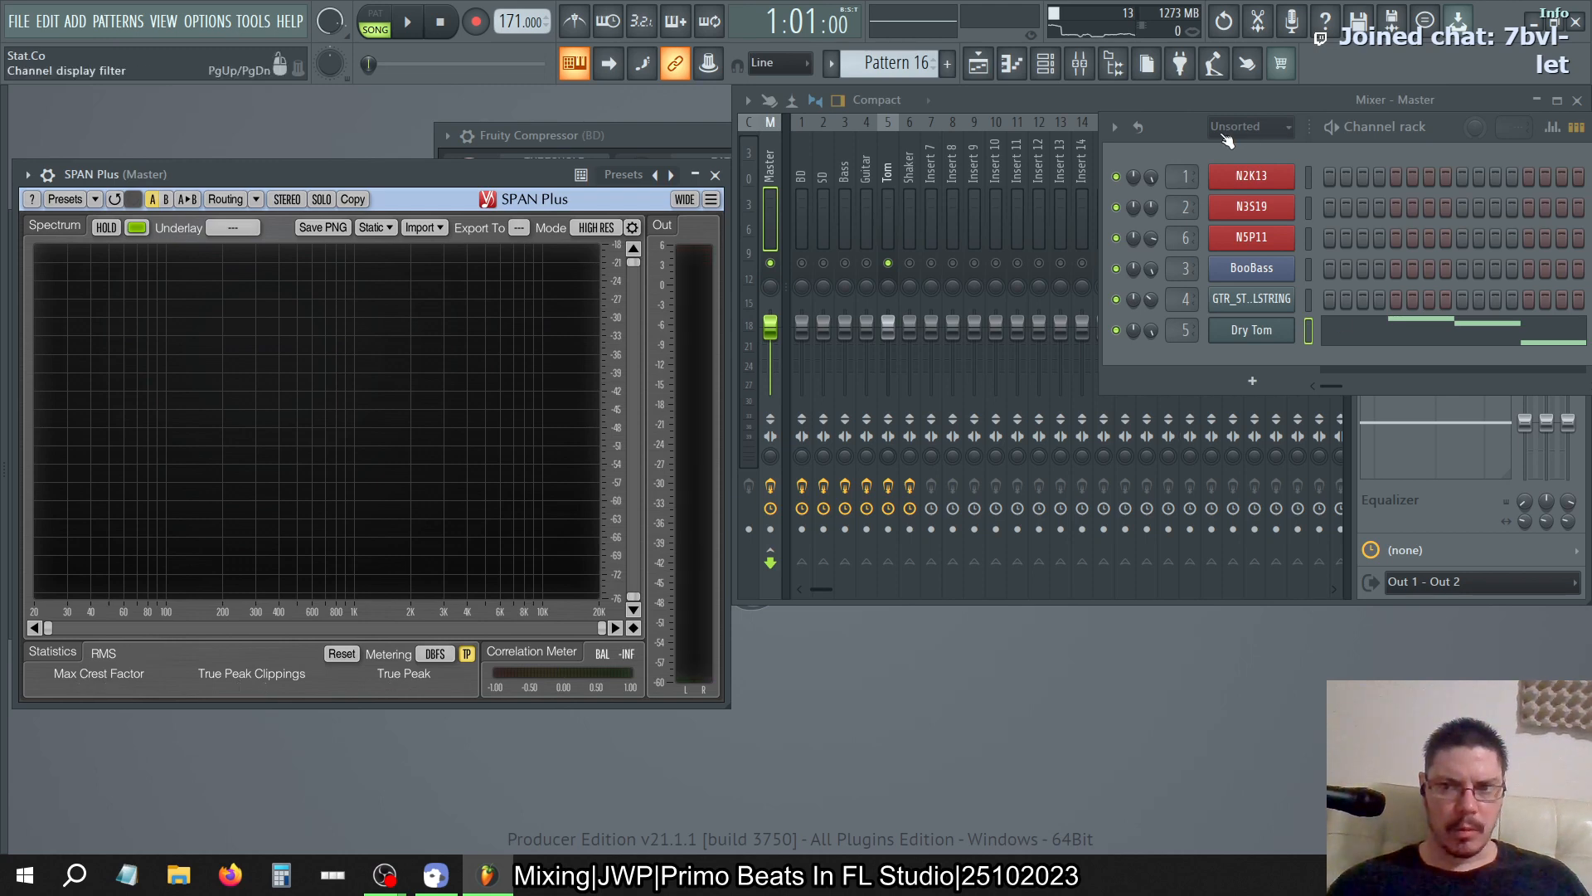
Move the channel rack off the mixer's effect slots and reopen Dry Tom's Pattern 16 notes in the piano roll
{"action": "left_click_drag", "start_coordinate": [1192, 129], "coordinate": [768, 111]}
{"action": "left_click", "coordinate": [944, 320]}
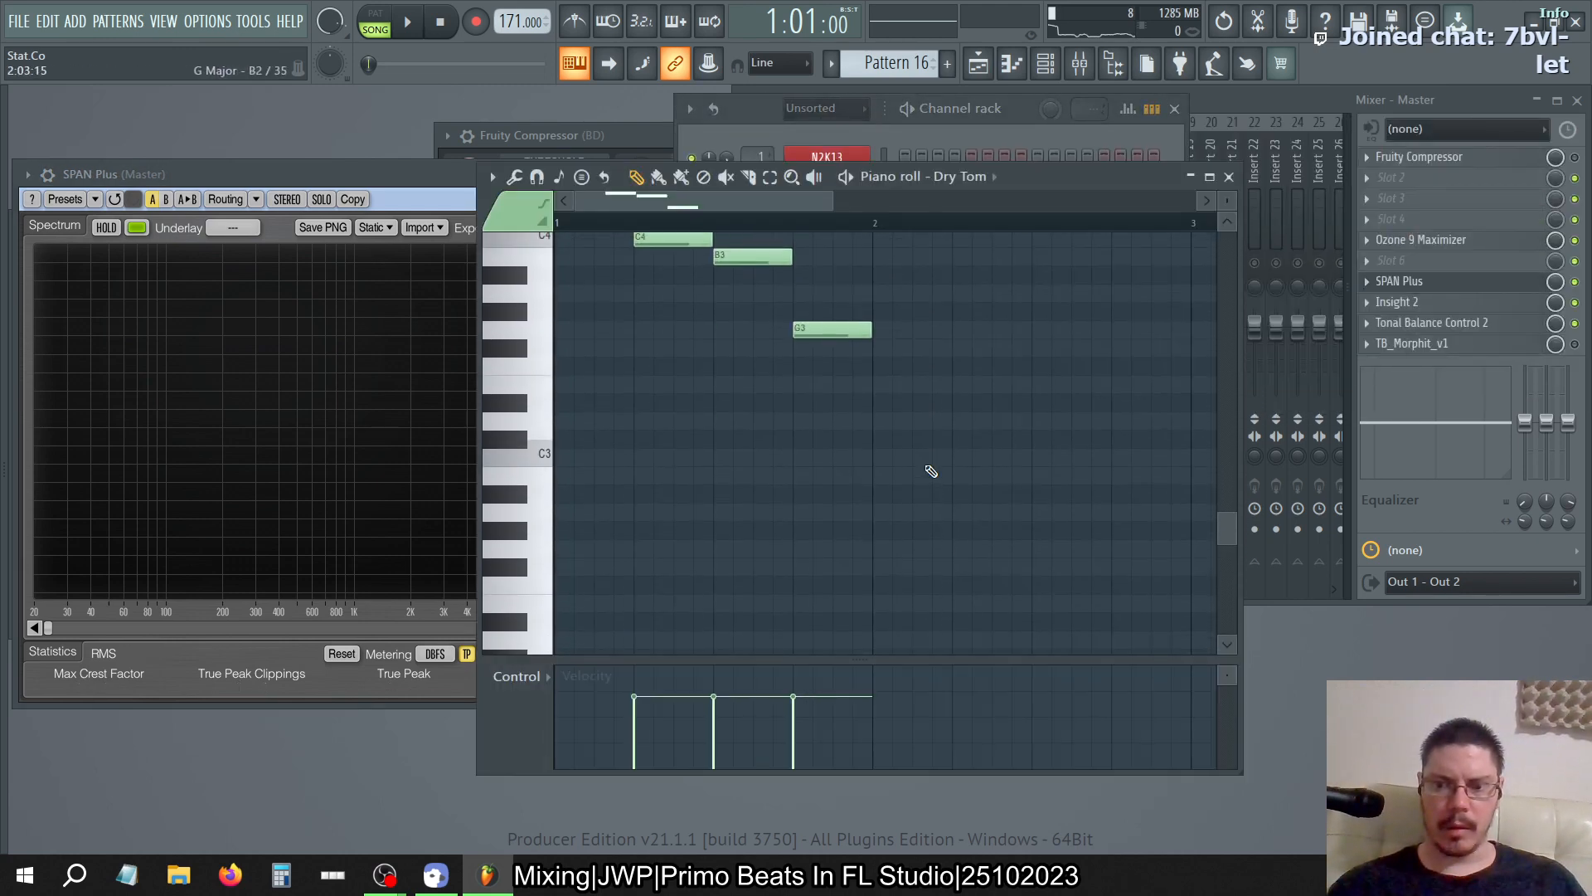
{"action": "scroll", "coordinate": [931, 471], "scroll_direction": "up", "scroll_amount": 2}
Compare Dry Tom's notes in Patterns 16, 17 and 18, and save the project
{"action": "key", "text": "KP_Add"}
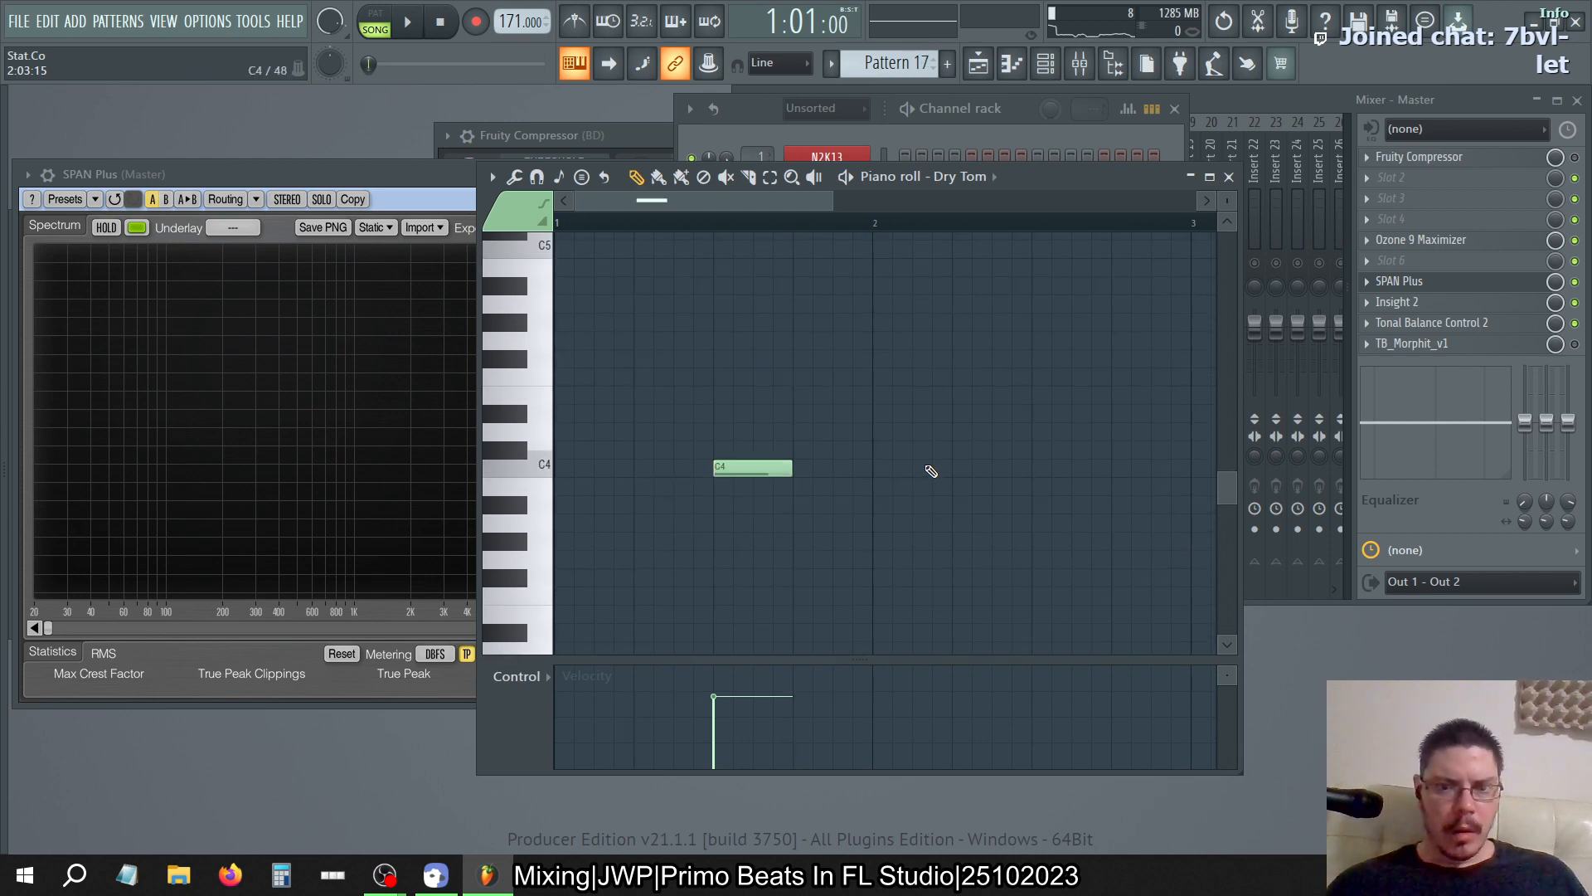
{"action": "key", "text": "KP_Subtract"}
{"action": "key", "text": "KP_Add"}
{"action": "key", "text": "KP_Add"}
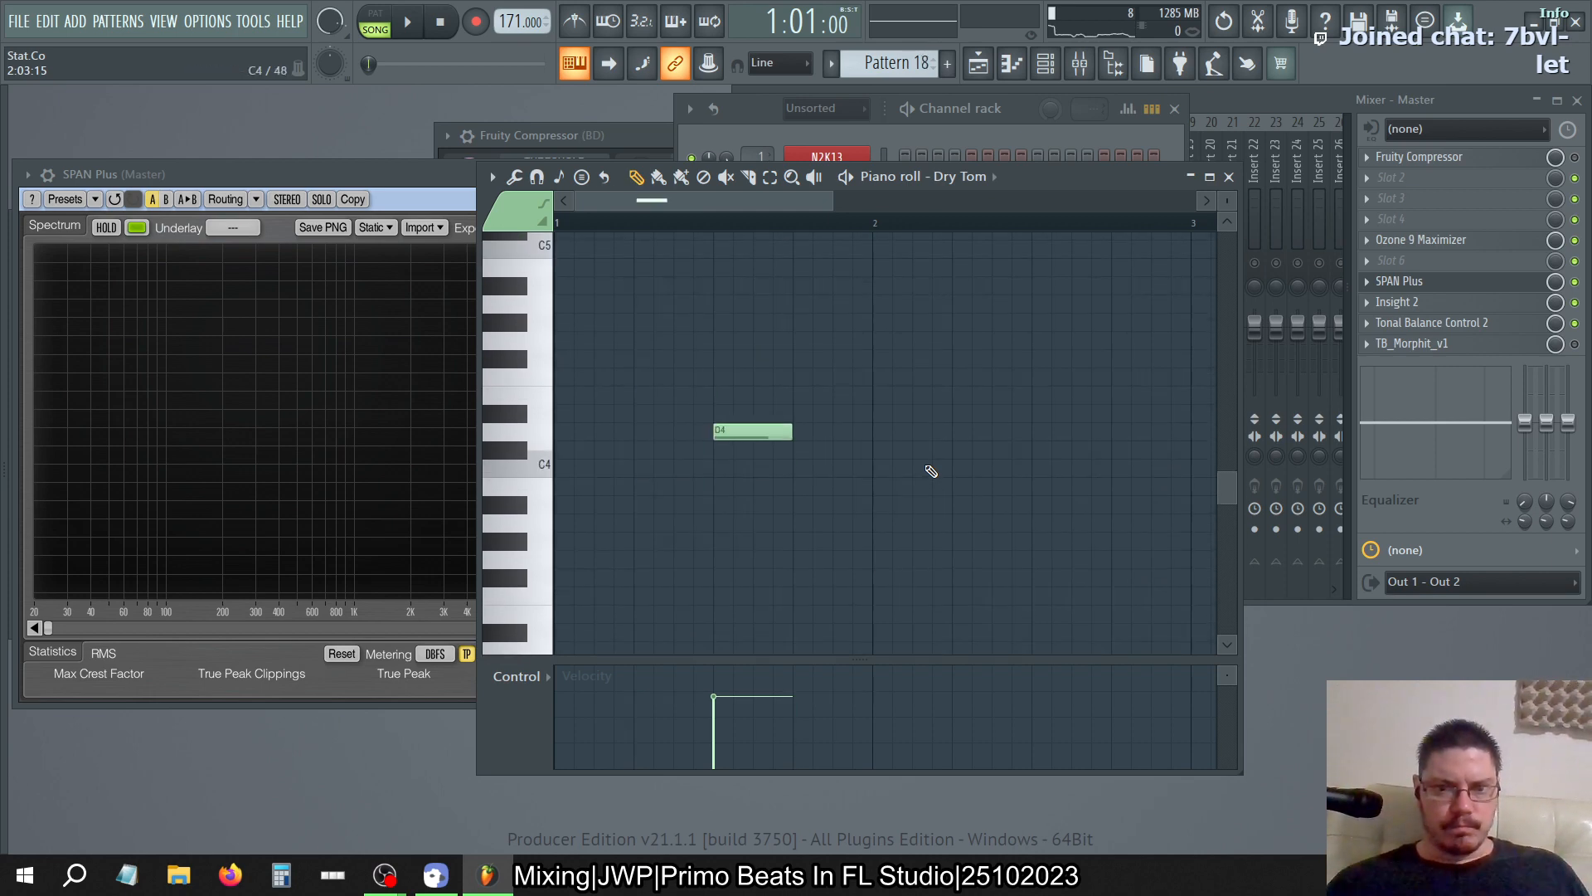
{"action": "key", "text": "KP_Subtract"}
{"action": "key", "text": "KP_Subtract"}
{"action": "key", "text": "ctrl+s"}
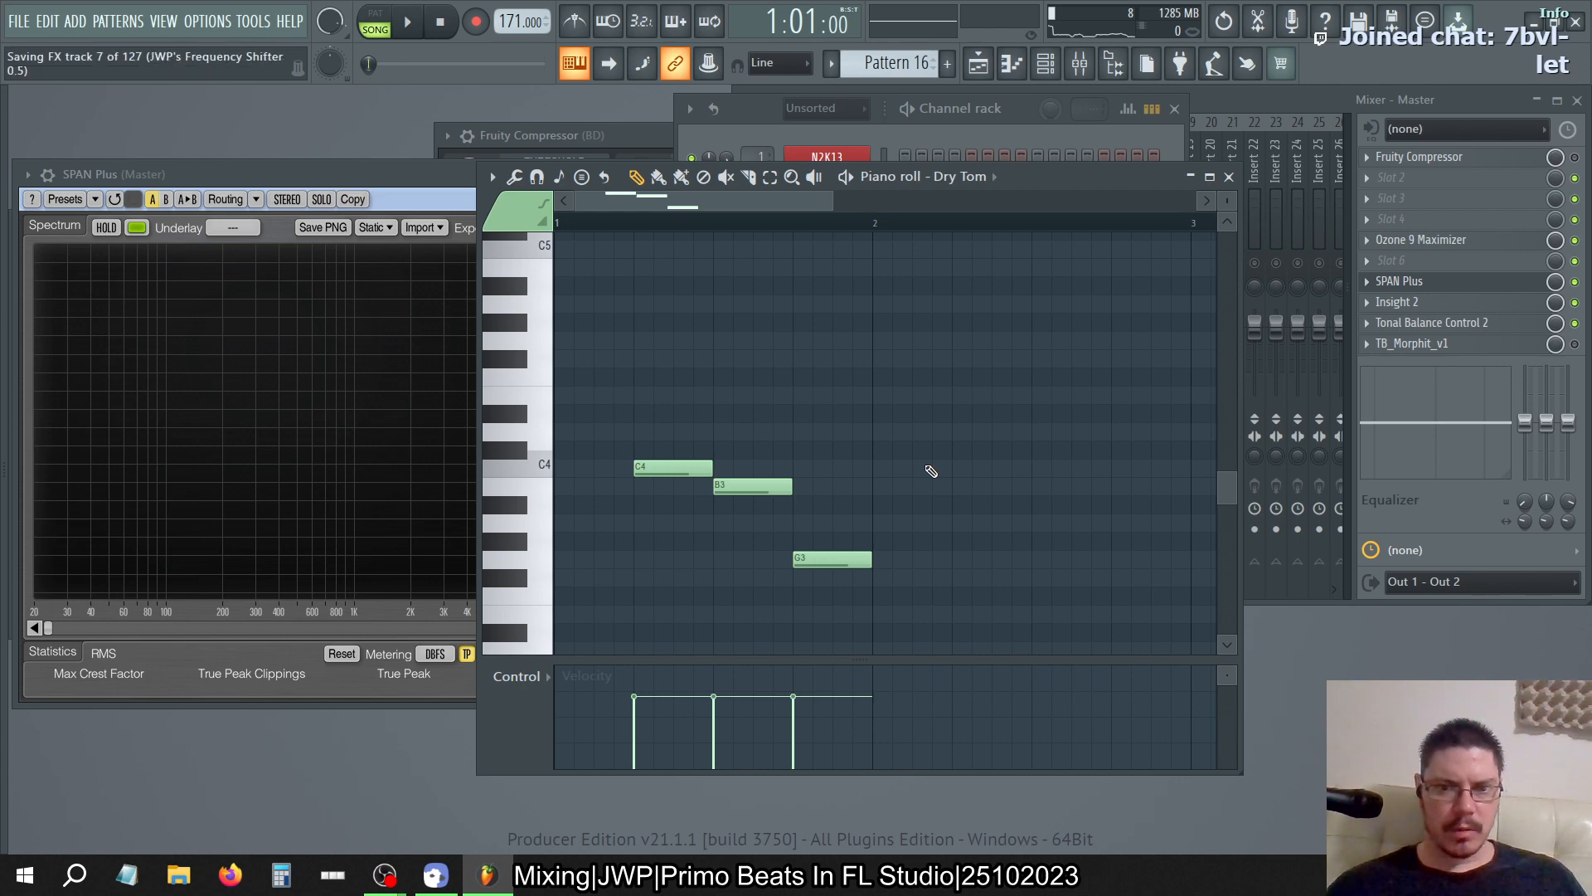
Step back and forth through Patterns 14 to 20 to examine Dry Tom's notes in each
{"action": "key", "text": "KP_Subtract"}
{"action": "key", "text": "KP_Subtract"}
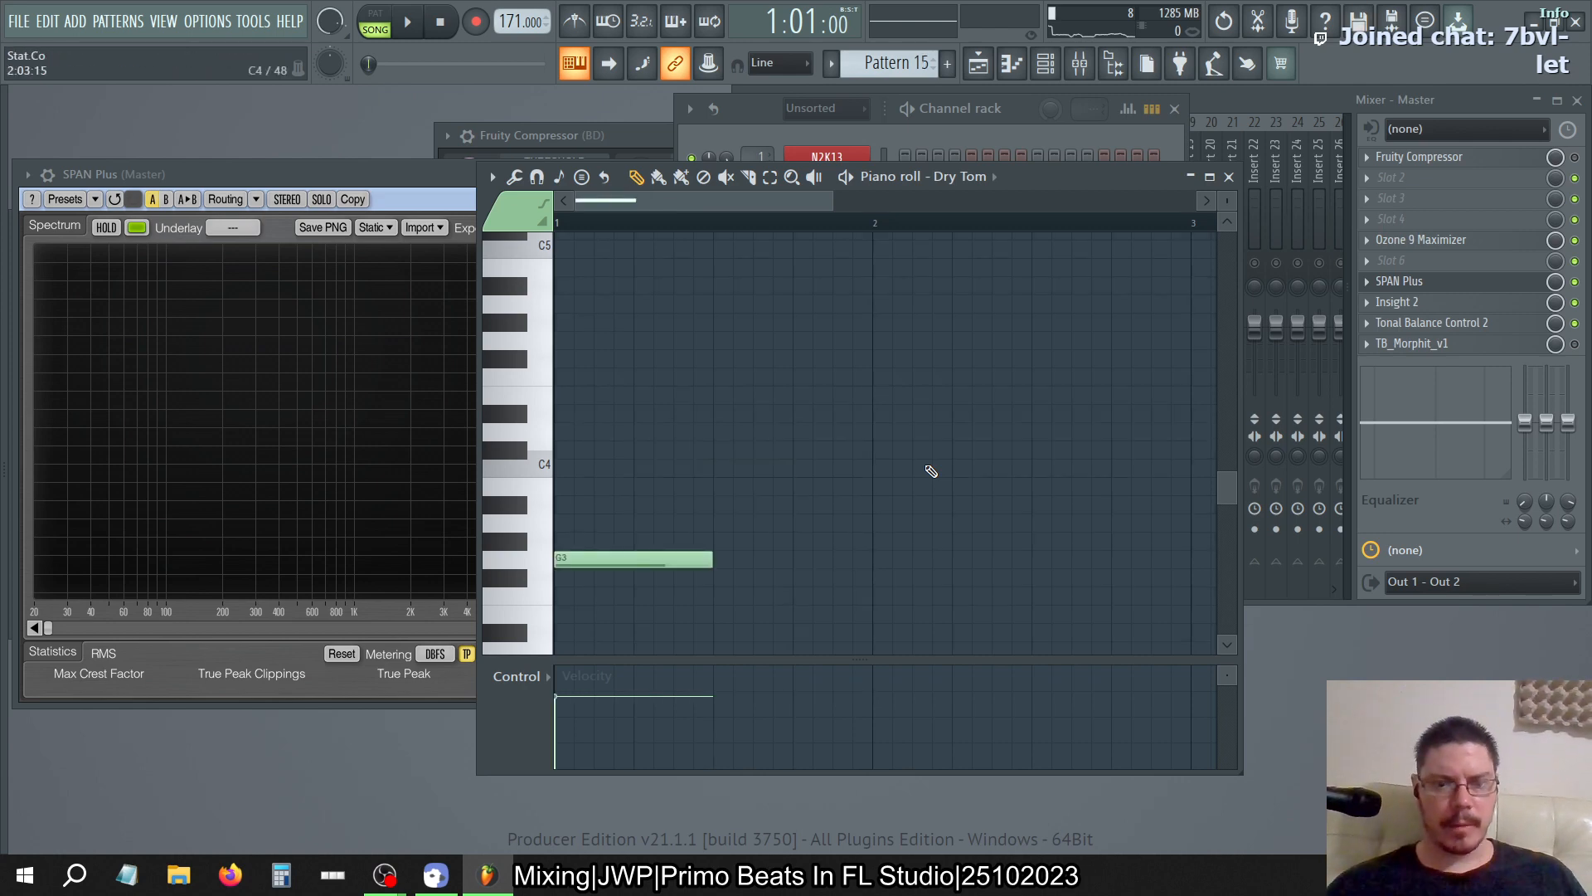
{"action": "key", "text": "KP_Subtract"}
{"action": "key", "text": "KP_Add"}
{"action": "key", "text": "KP_Add"}
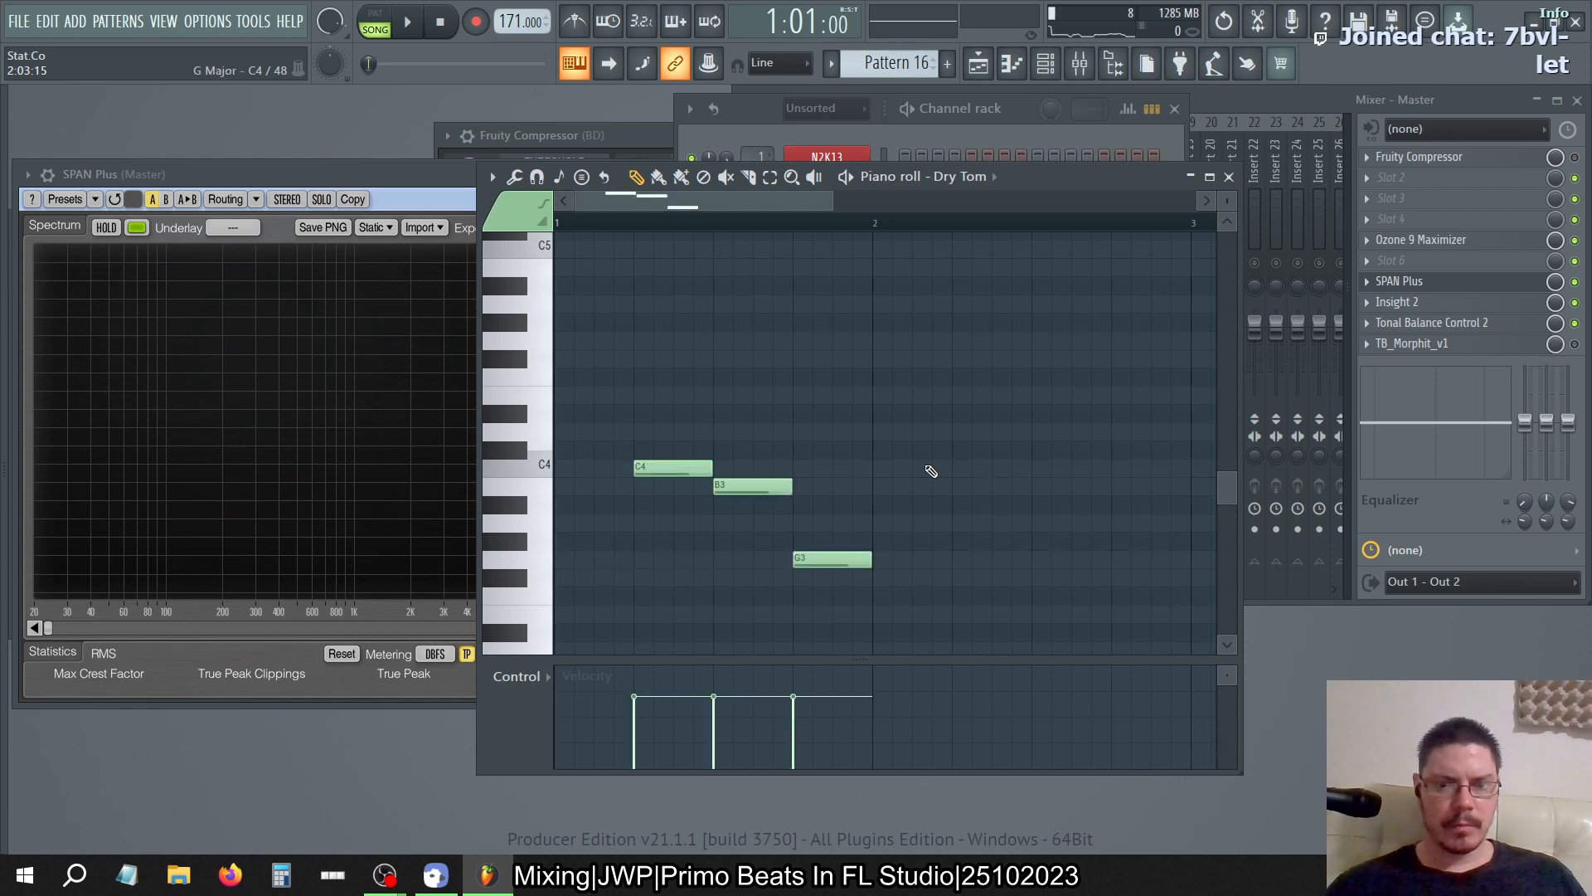
{"action": "key", "text": "KP_Add"}
{"action": "key", "text": "KP_Add"}
{"action": "key", "text": "KP_Add"}
{"action": "key", "text": "KP_Add"}
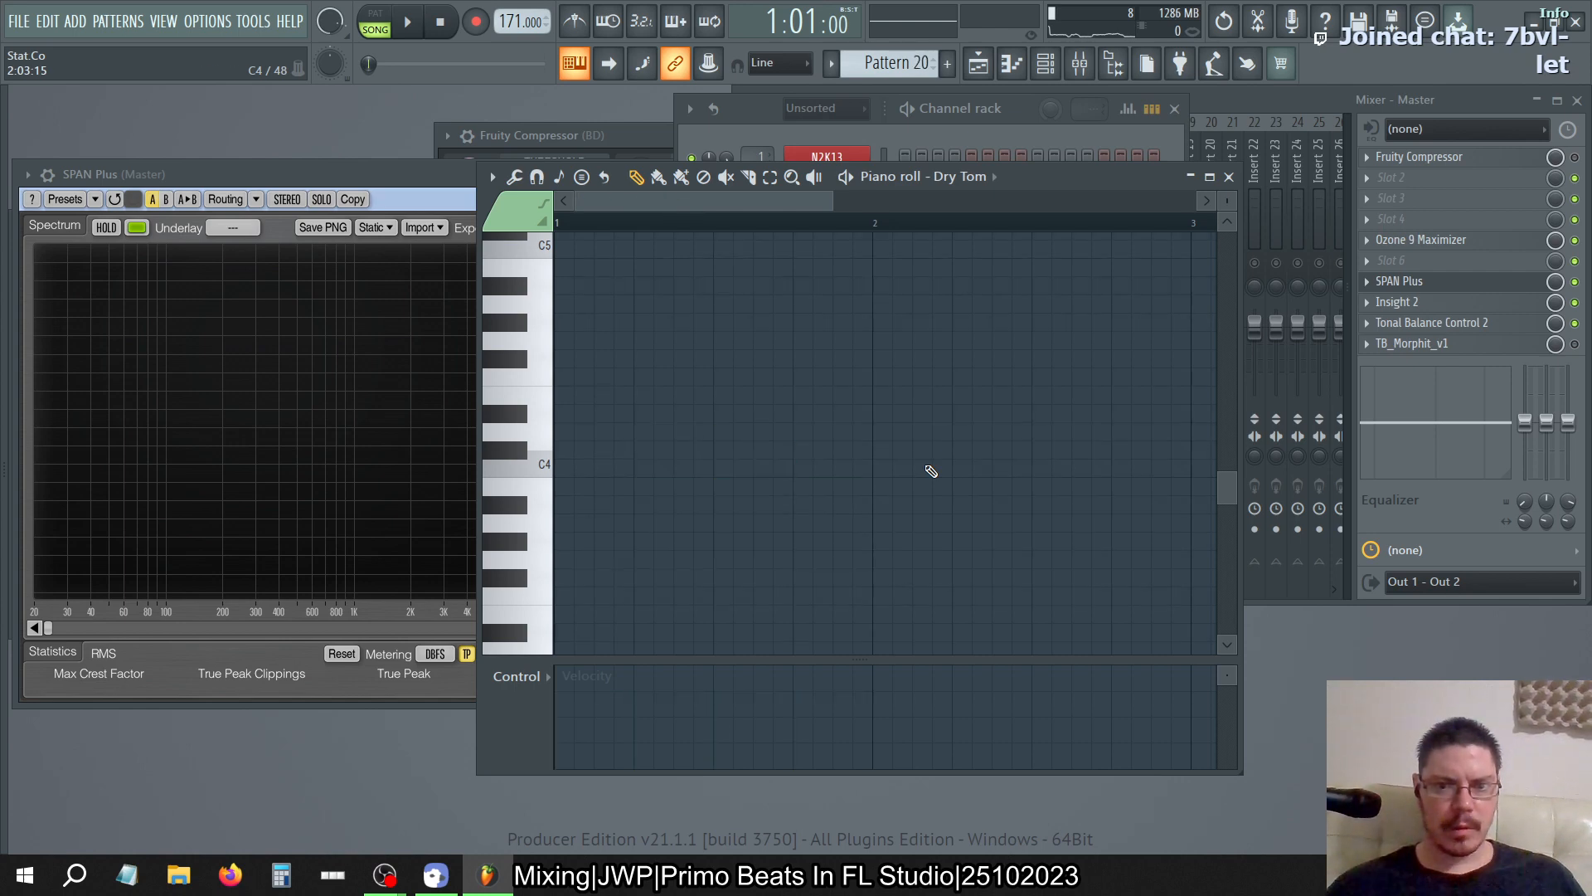
{"action": "key", "text": "KP_Subtract"}
{"action": "key", "text": "KP_Subtract"}
{"action": "key", "text": "KP_Subtract"}
{"action": "key", "text": "KP_Subtract"}
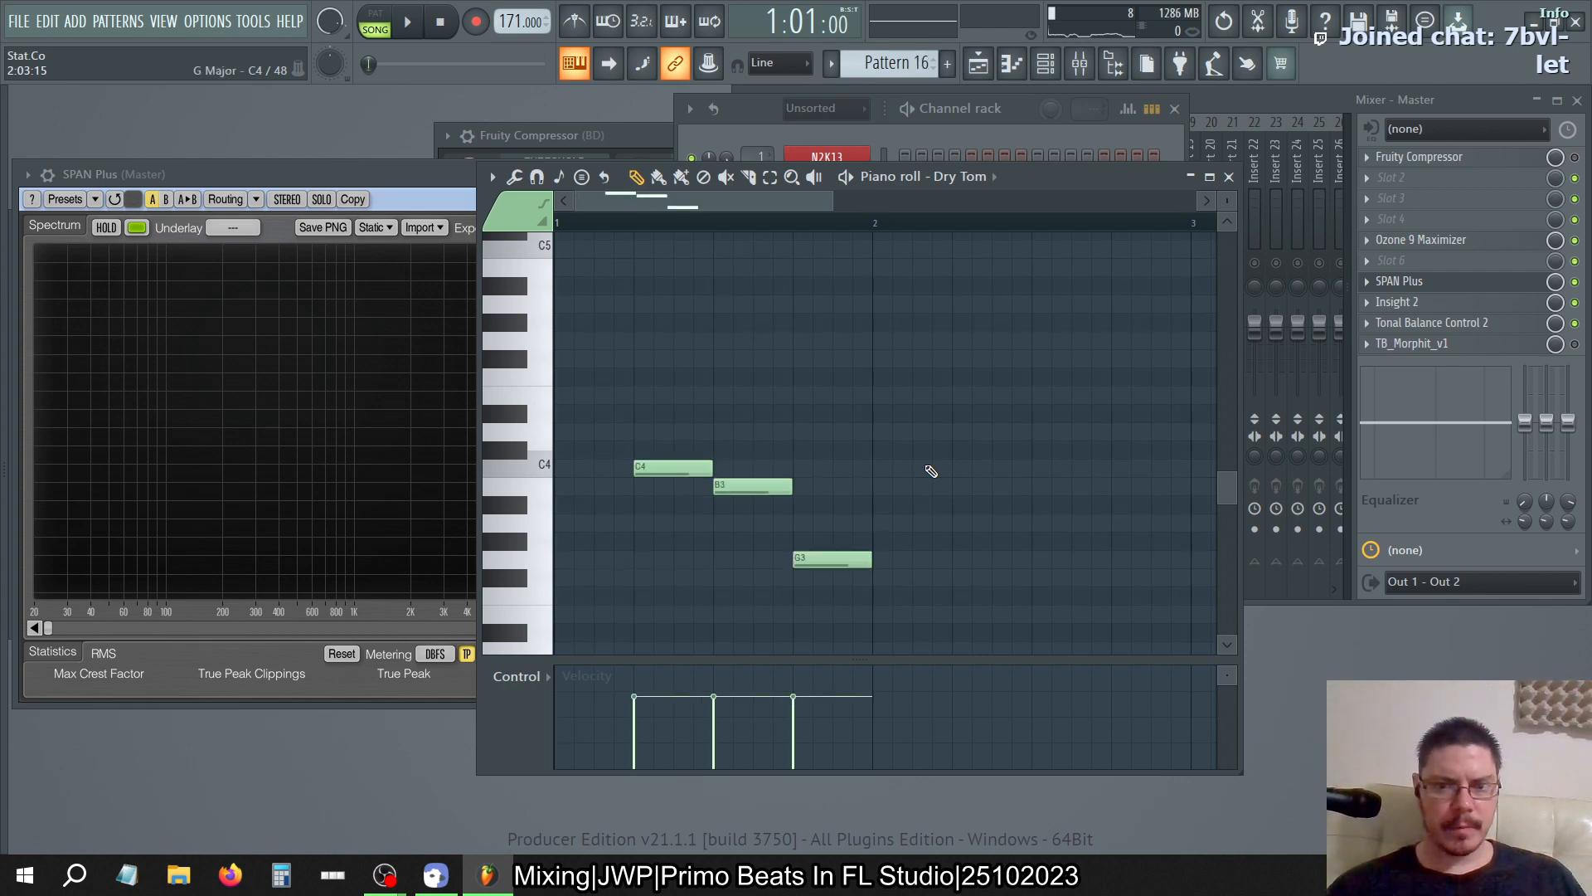
{"action": "key", "text": "KP_Add"}
{"action": "key", "text": "KP_Add"}
{"action": "key", "text": "KP_Add"}
{"action": "key", "text": "KP_Add"}
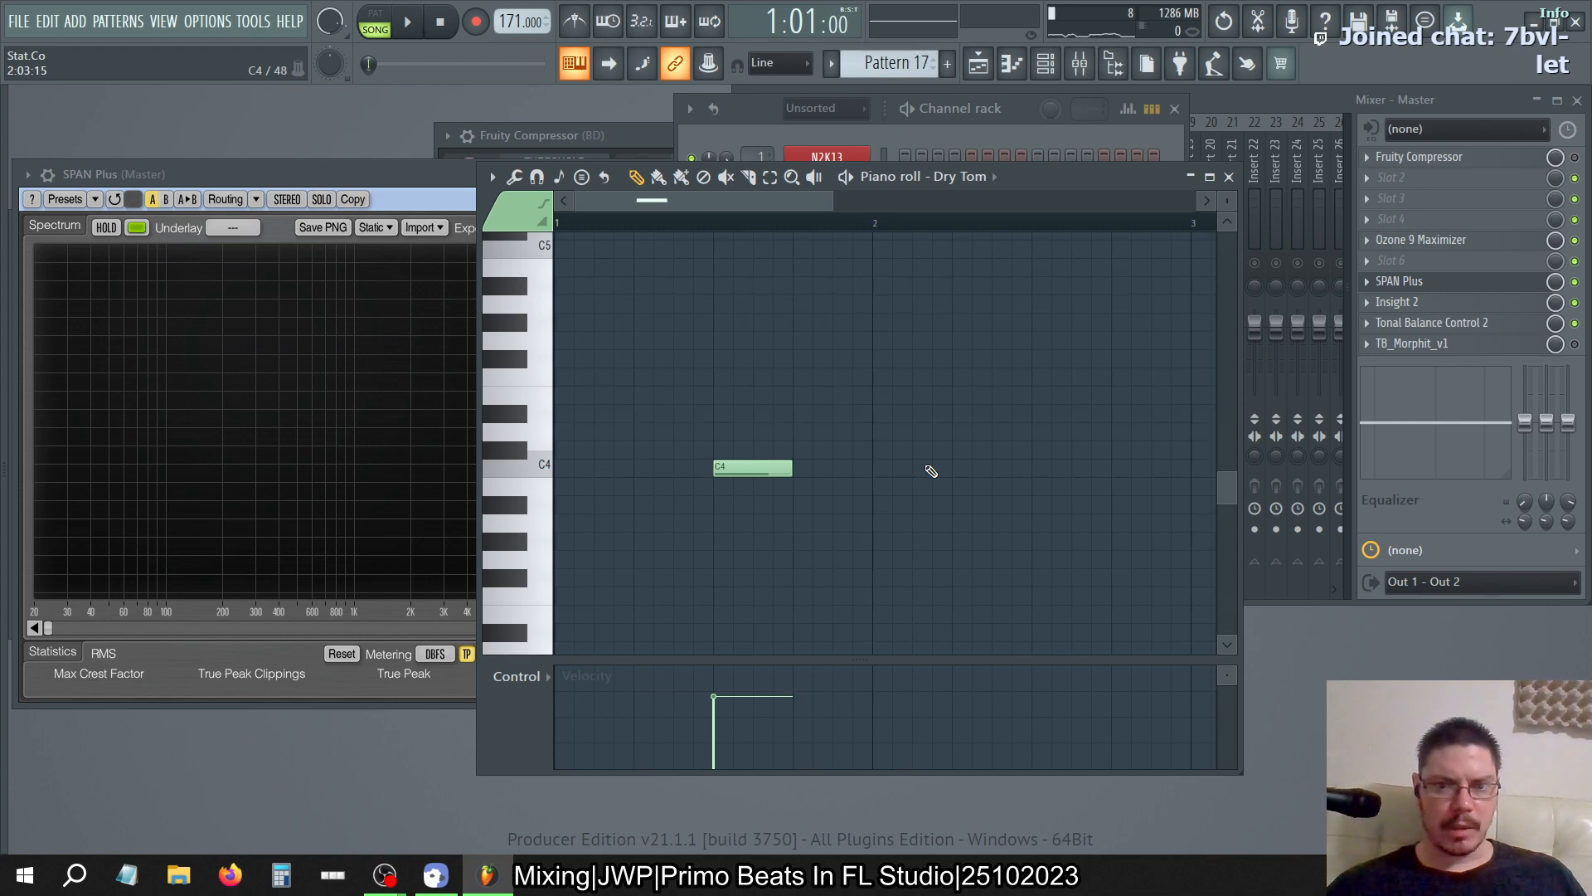
{"action": "key", "text": "KP_Subtract"}
{"action": "key", "text": "KP_Subtract"}
{"action": "key", "text": "KP_Subtract"}
{"action": "key", "text": "KP_Subtract"}
{"action": "key", "text": "KP_Subtract"}
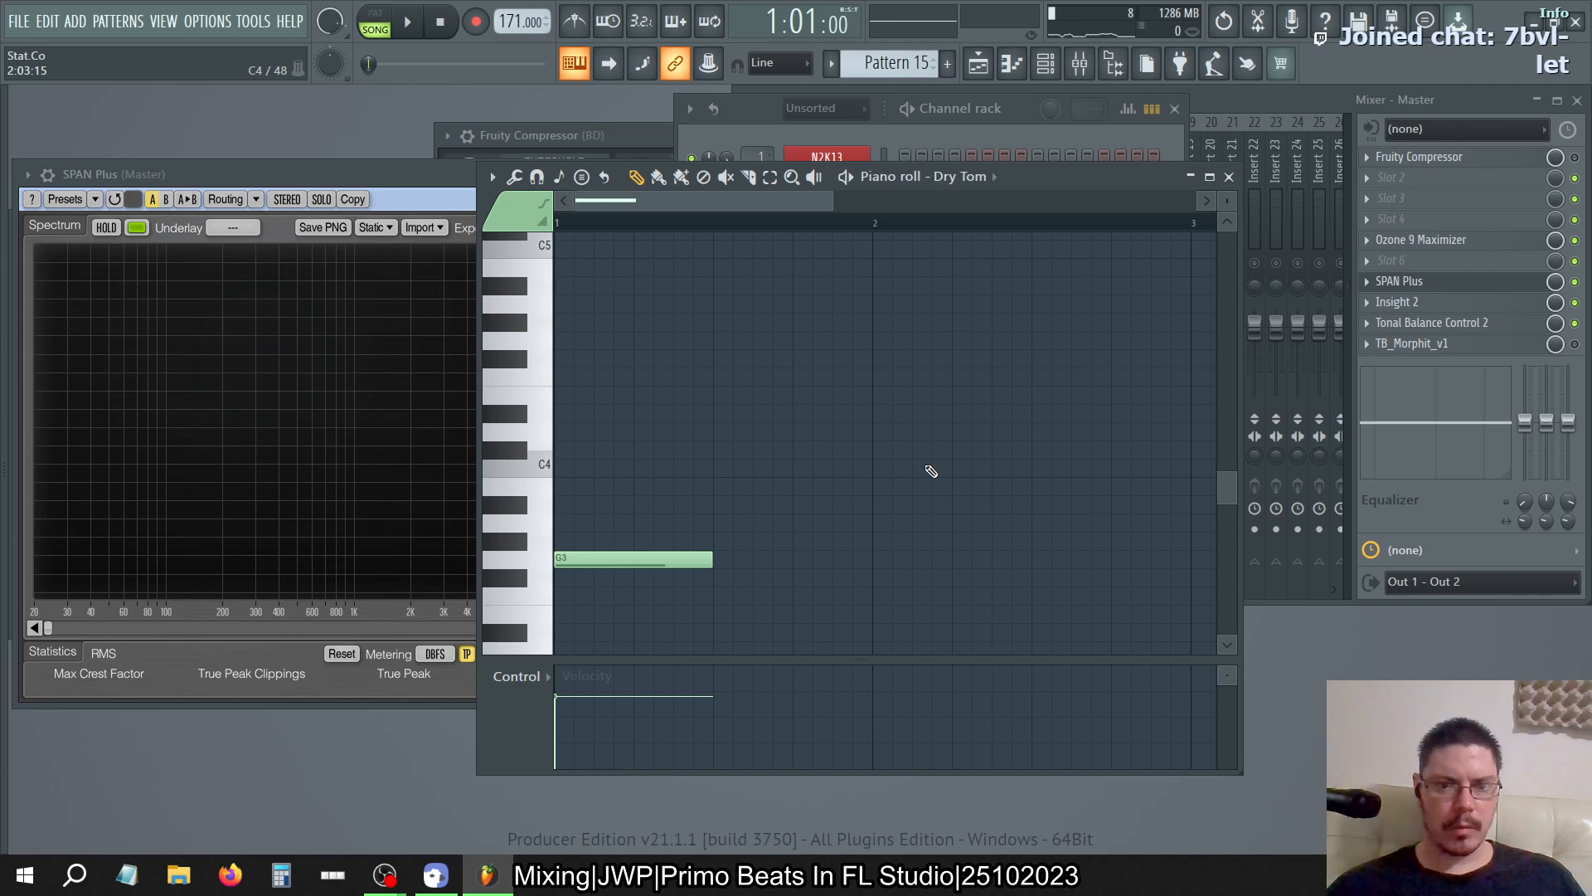
Return to Pattern 16, switch briefly to another application and back, and close Dry Tom's piano roll
{"action": "key", "text": "KP_Add"}
{"action": "key", "text": "alt+Tab"}
{"action": "key", "text": "alt+Tab"}
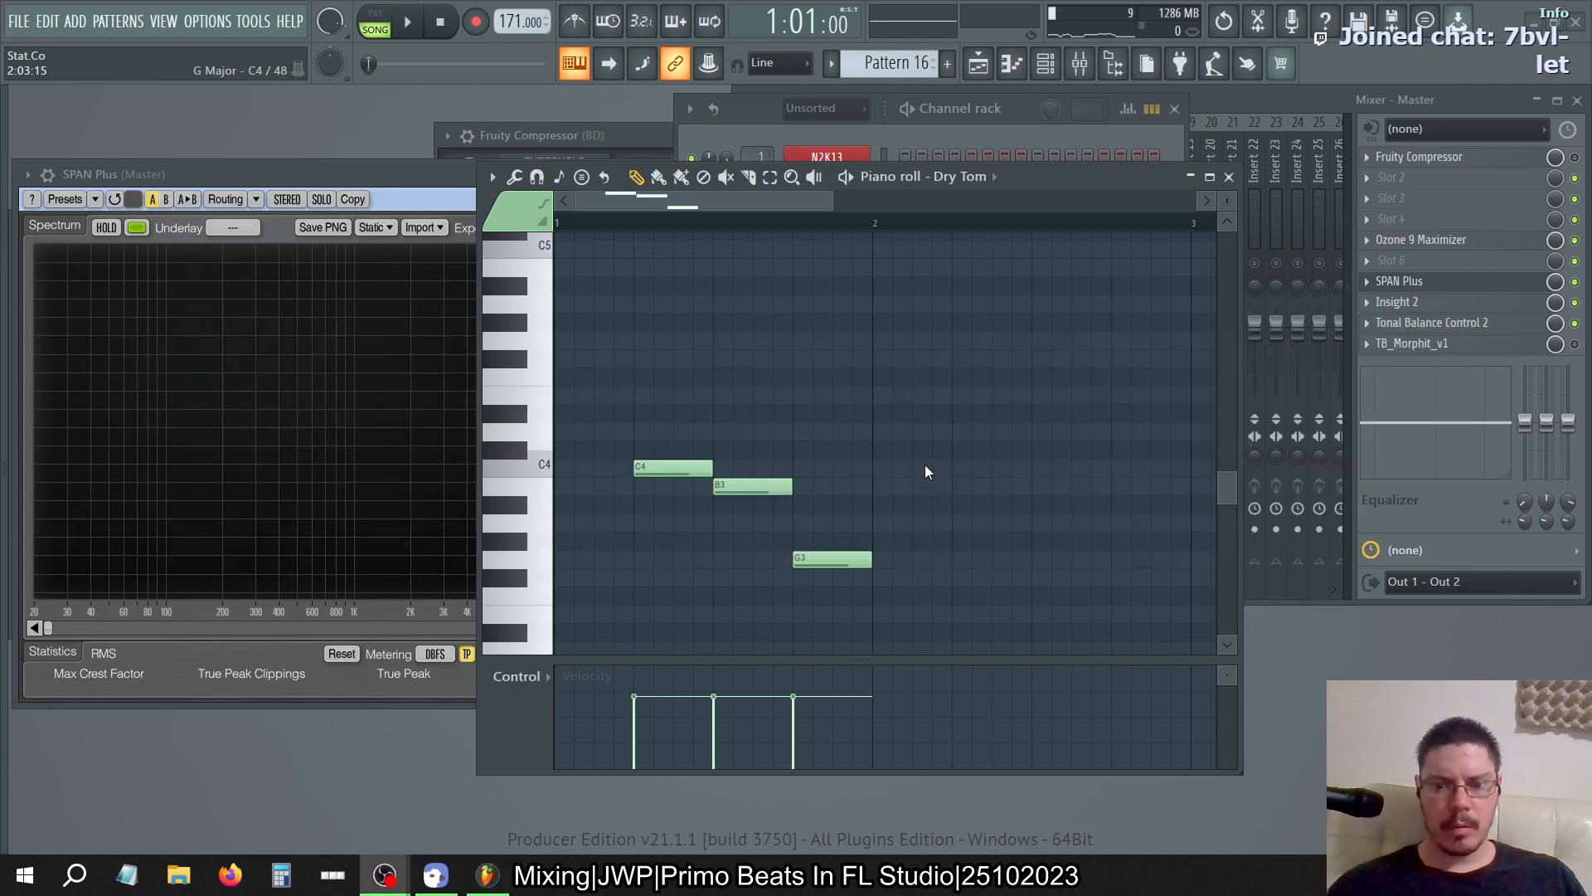
{"action": "key", "text": "alt+Tab"}
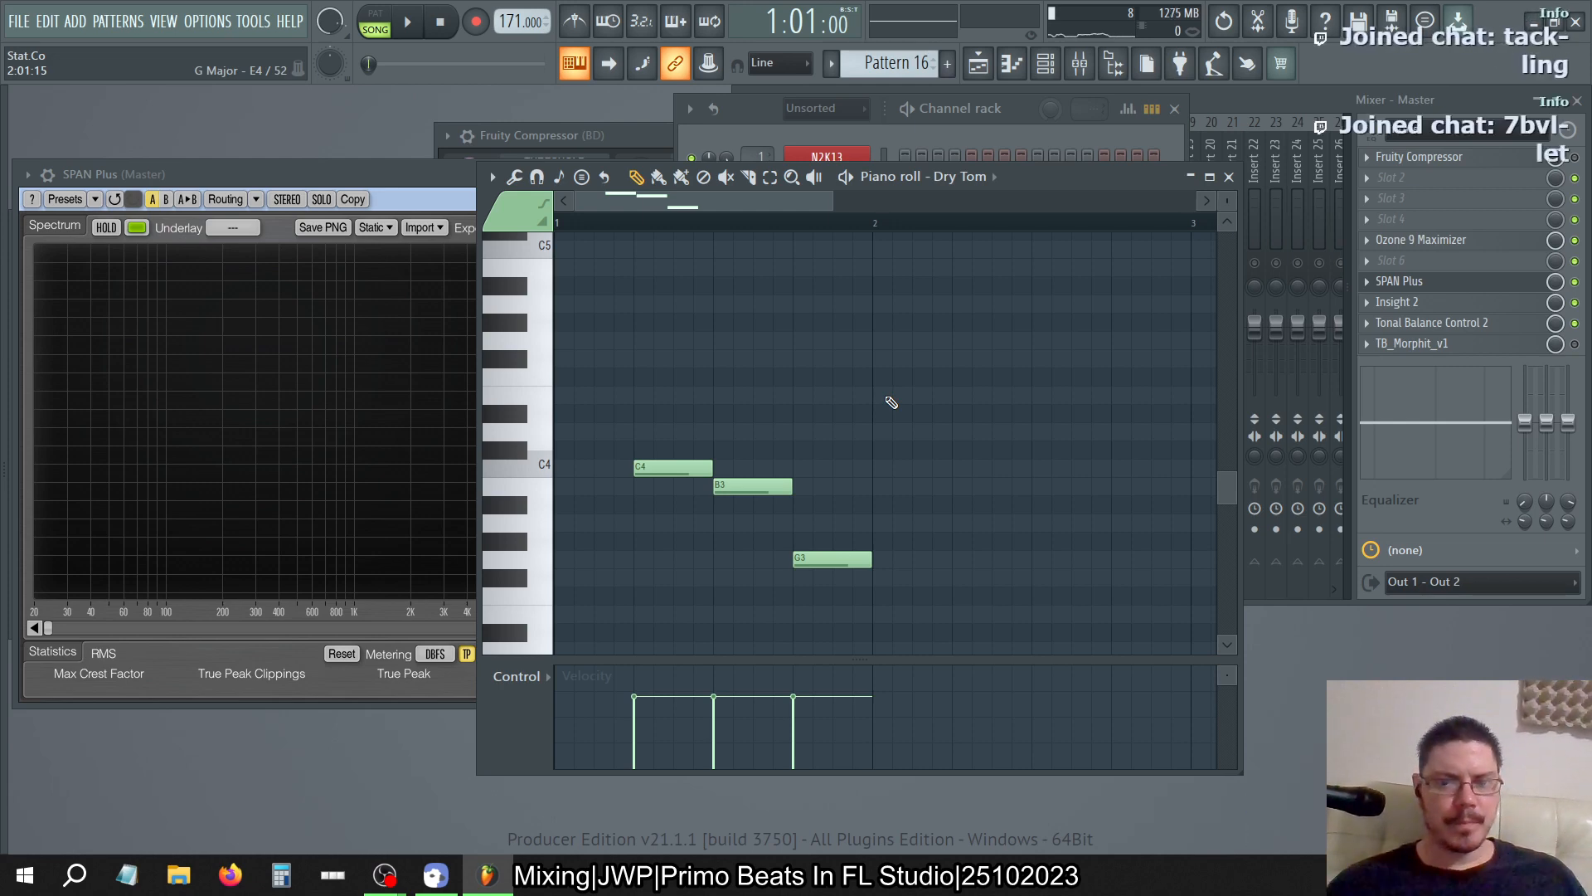
{"action": "left_click", "coordinate": [1229, 176]}
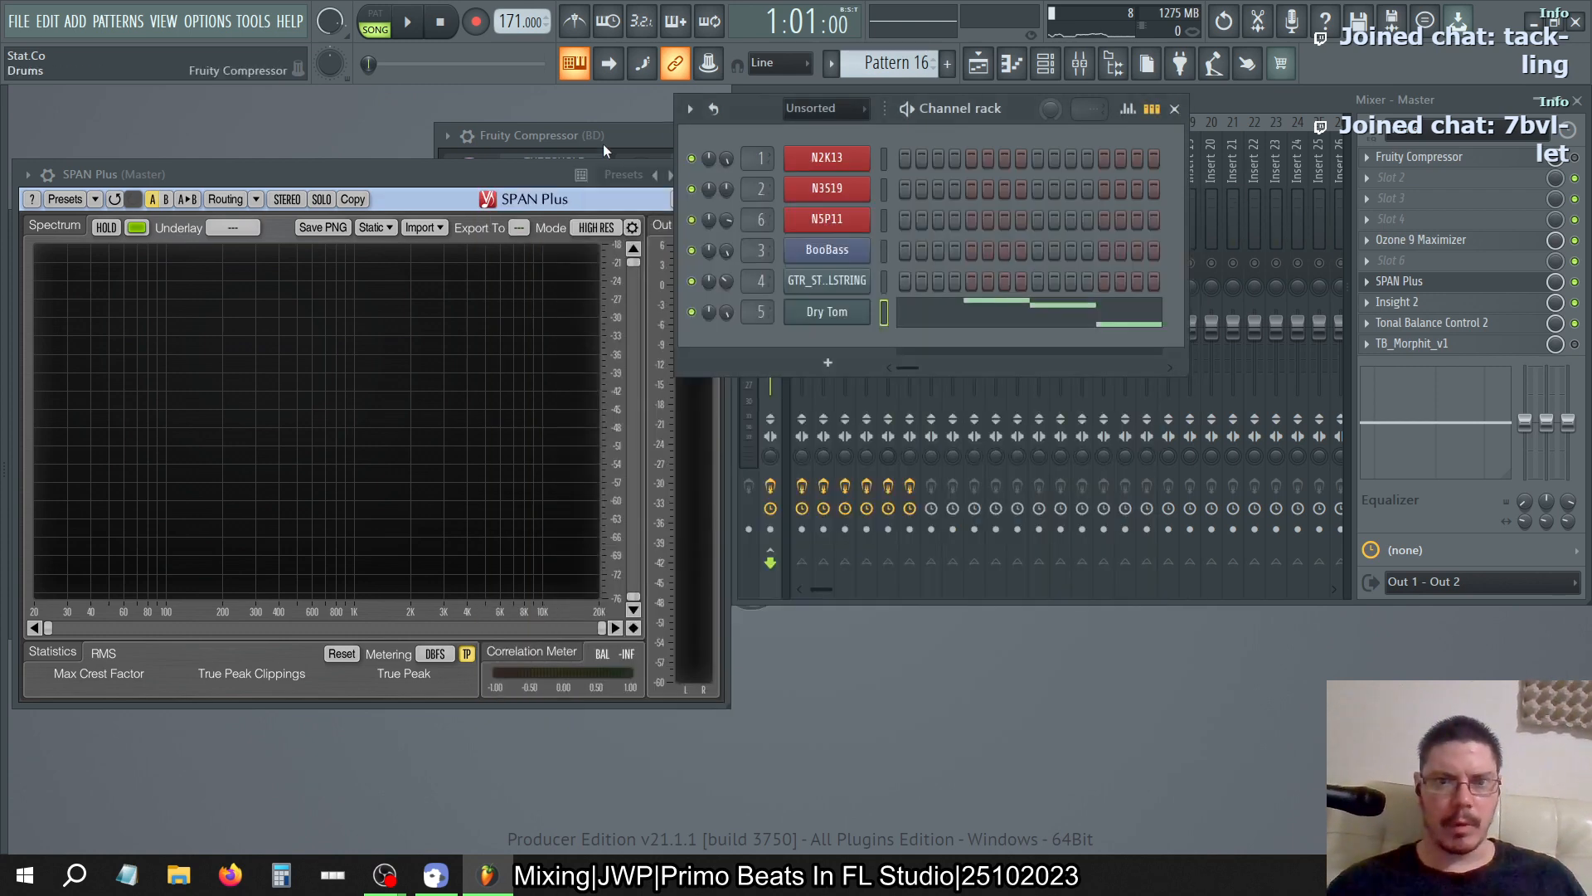
Close the SPAN Plus and JWP's Frequency Shifter windows, check the mixer's BD track, and bring the channel rack back in front
{"action": "left_click", "coordinate": [490, 176]}
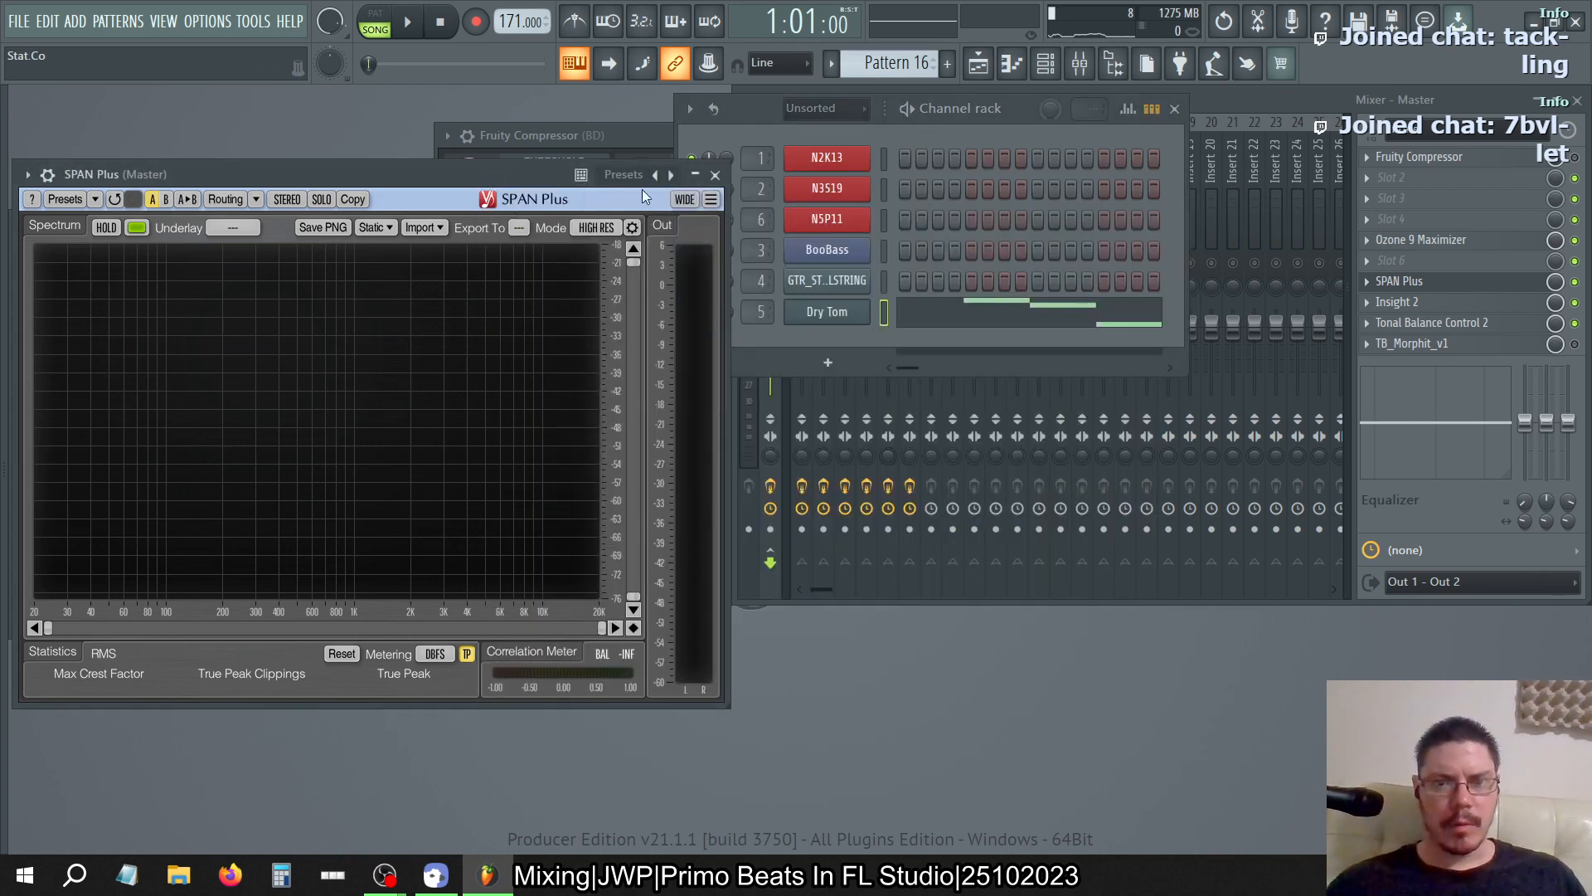
{"action": "left_click", "coordinate": [715, 176]}
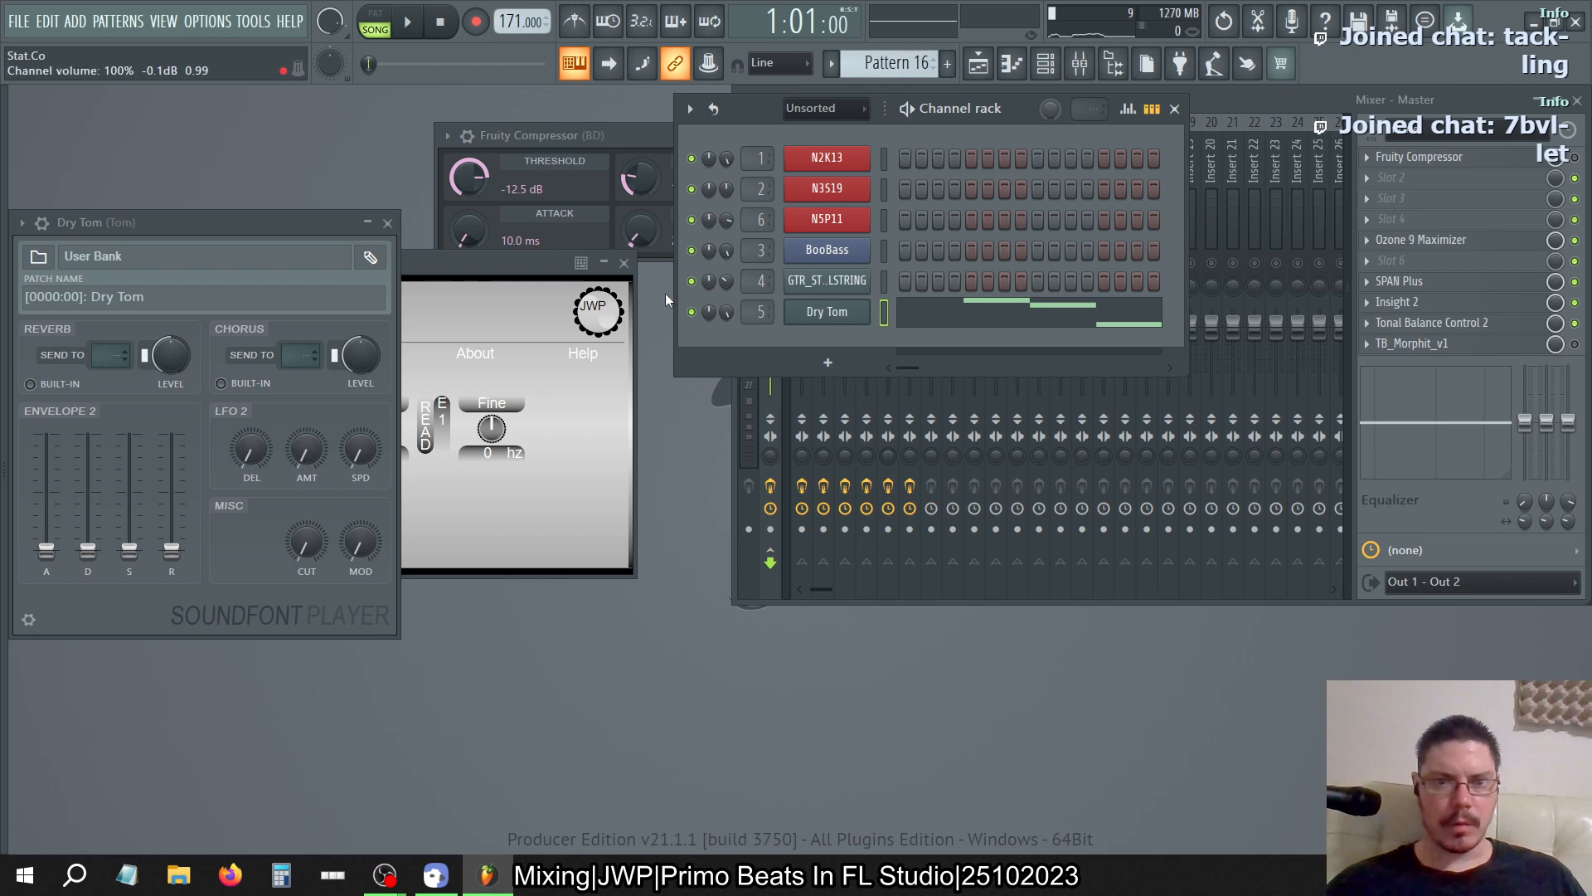
{"action": "left_click", "coordinate": [625, 263]}
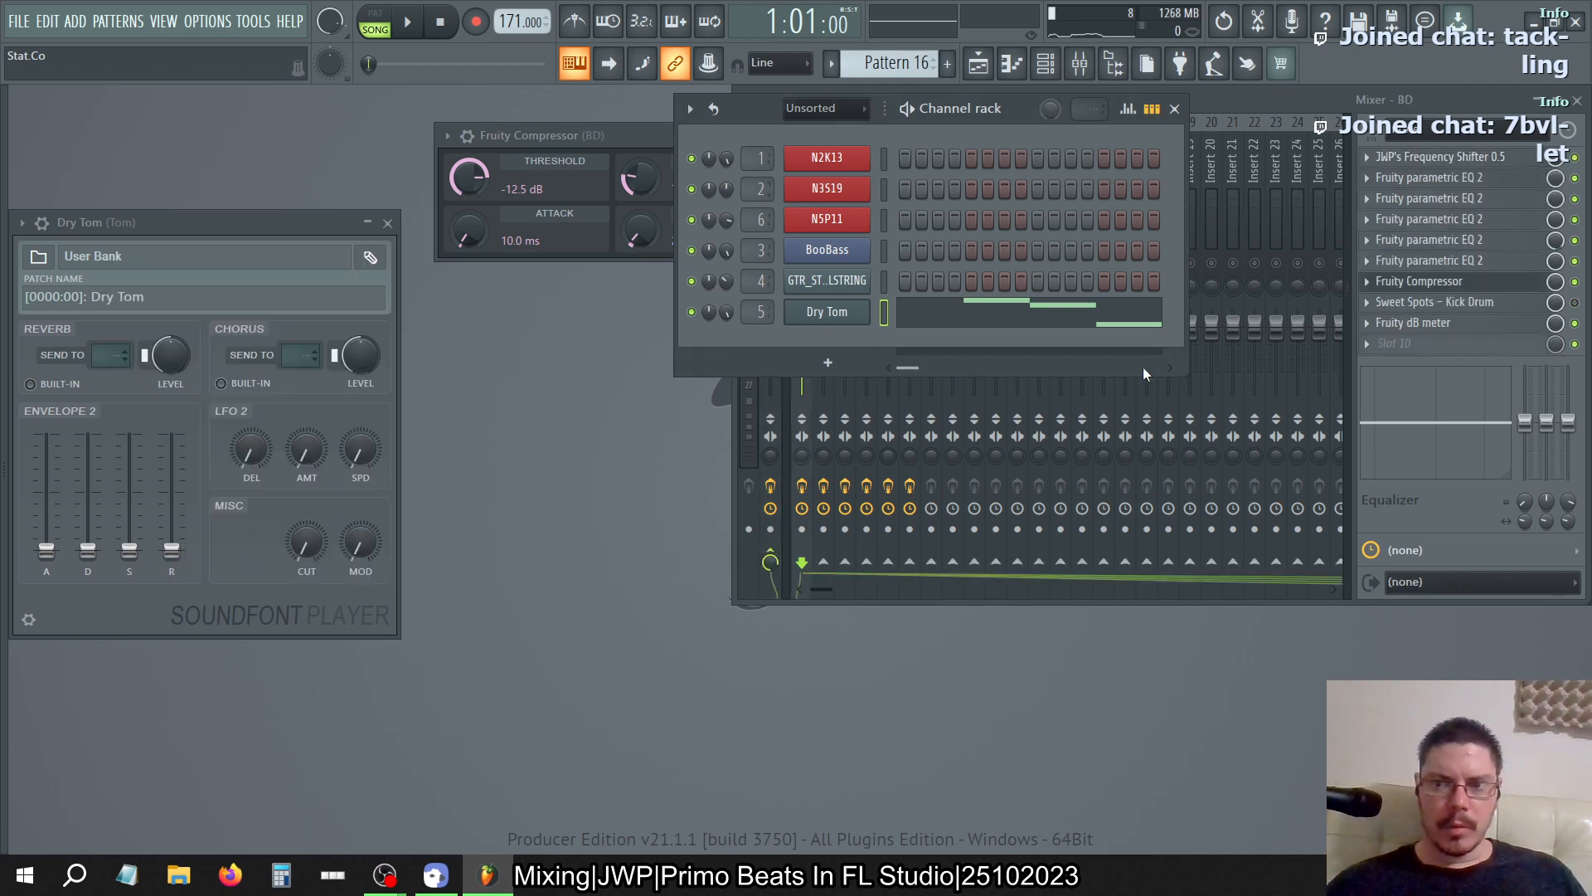
{"action": "left_click", "coordinate": [1297, 101]}
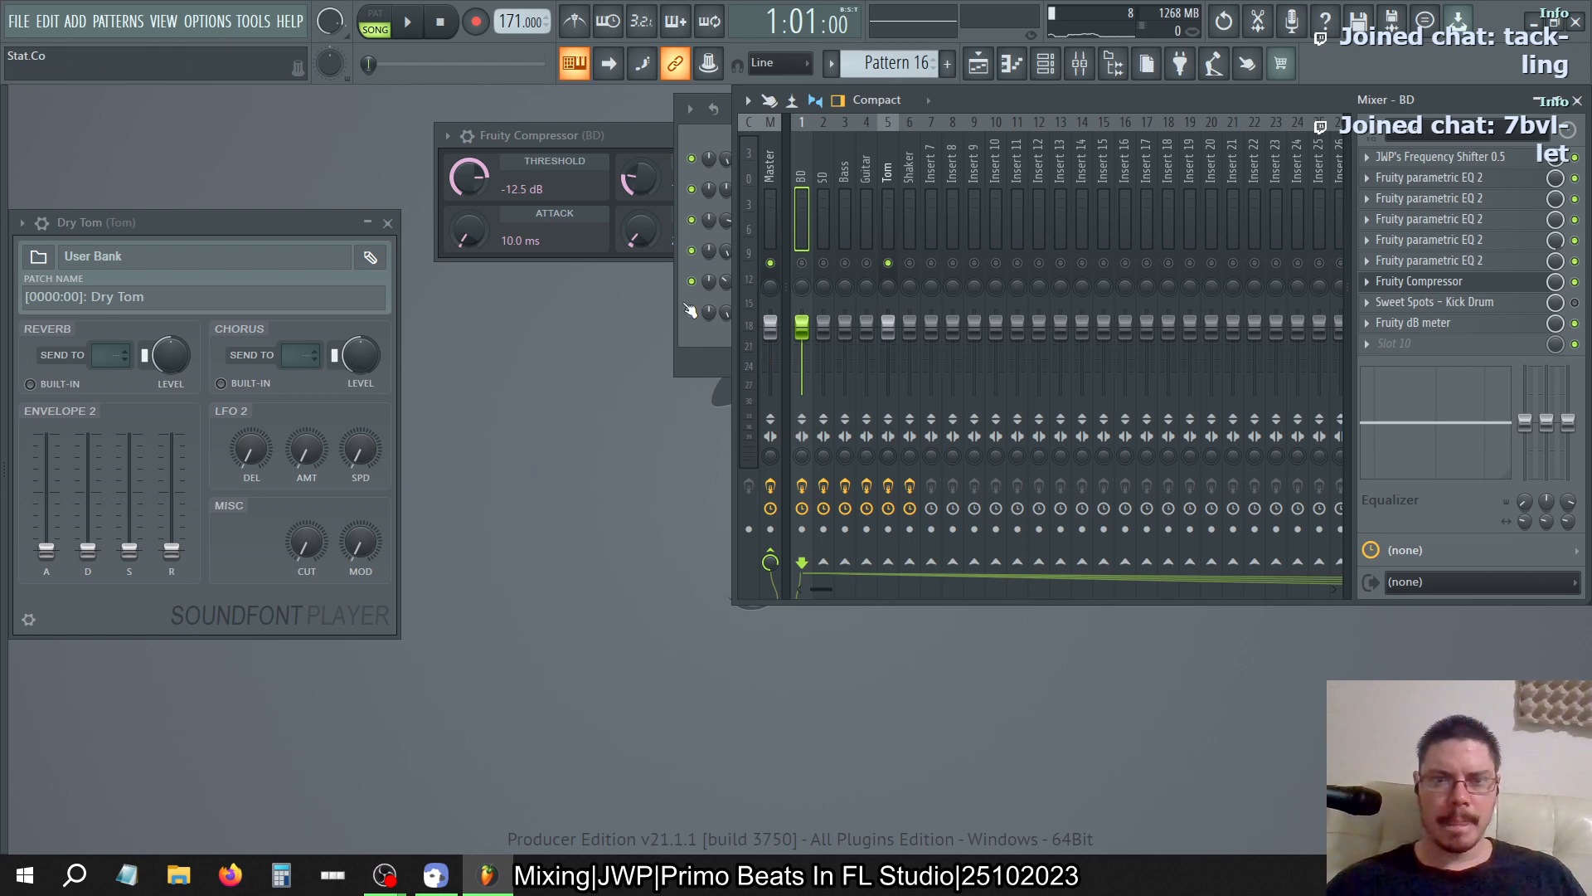
{"action": "left_click", "coordinate": [698, 133]}
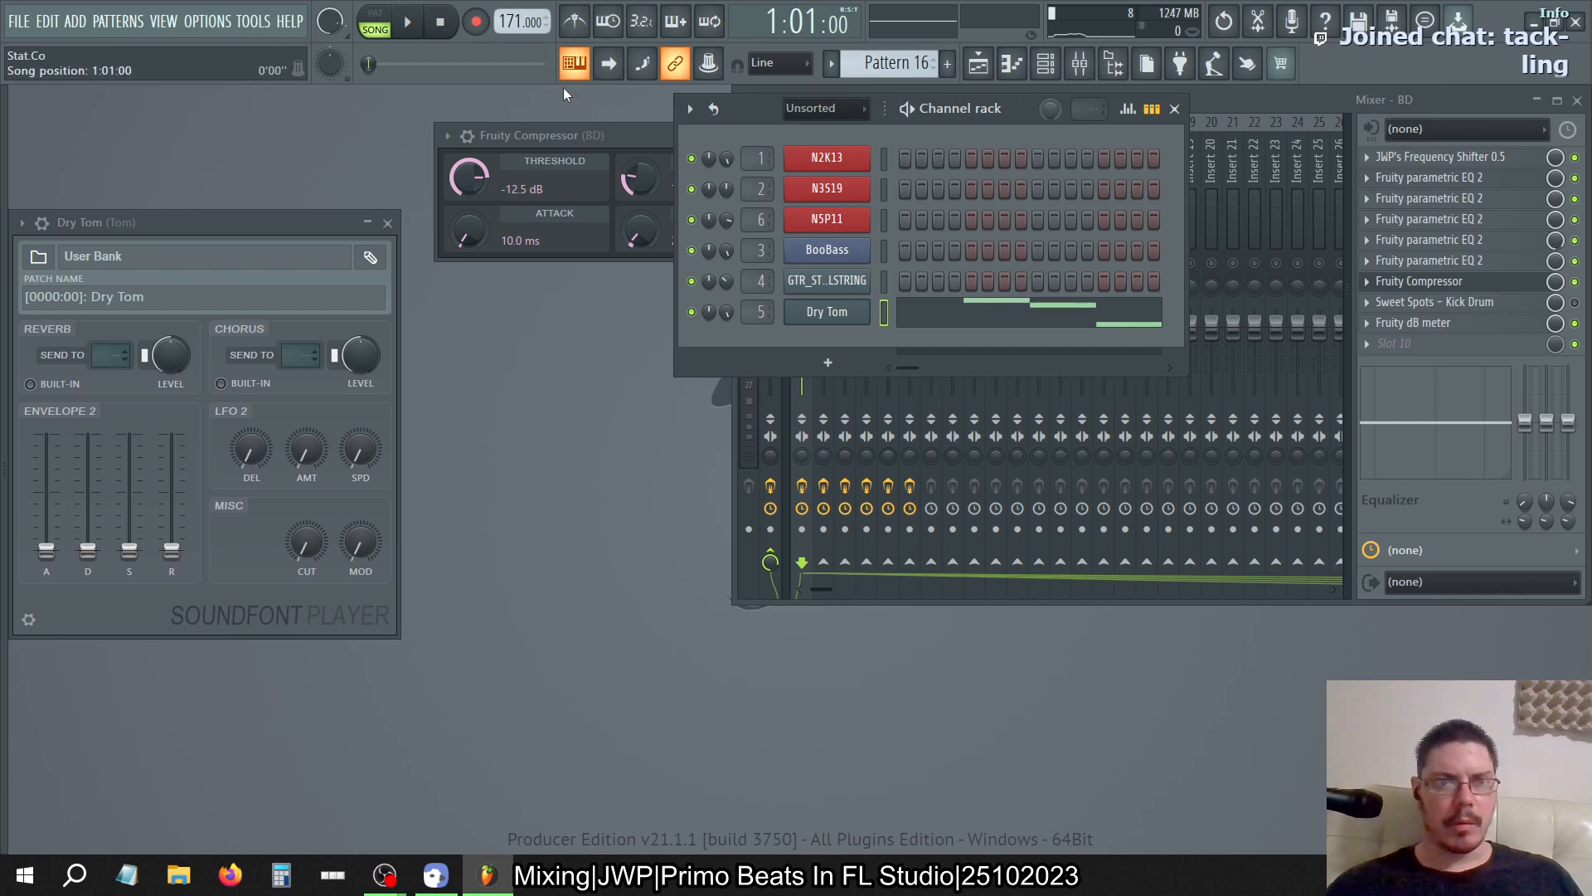
Audition Dry Tom at C4, in the low octaves and around D5 from its Pattern 16 piano roll, and close the piano roll
{"action": "left_click", "coordinate": [988, 330]}
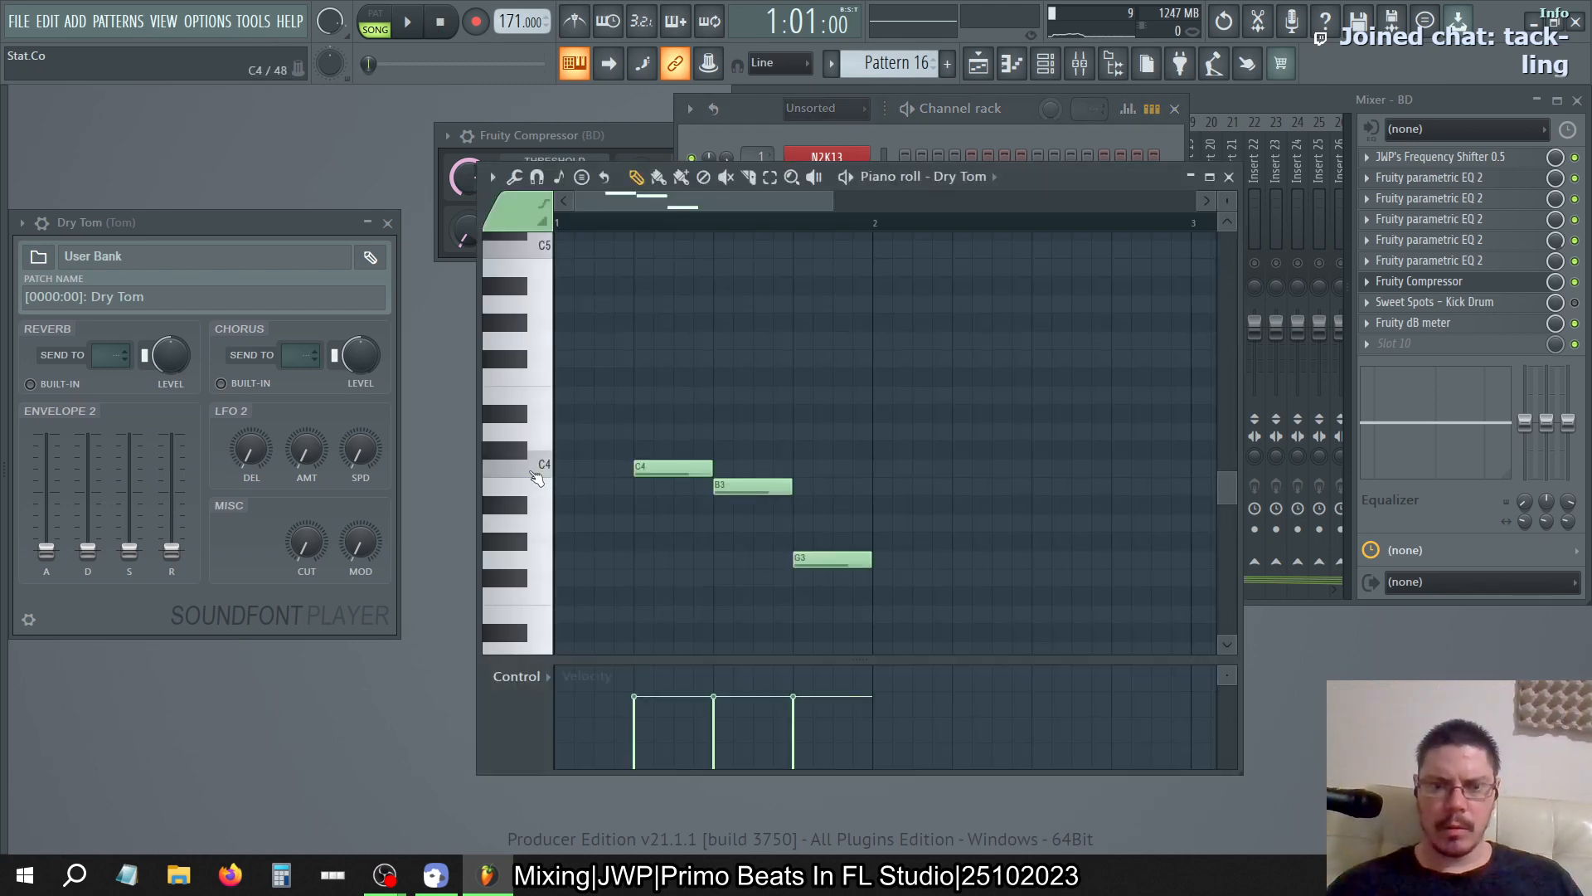
{"action": "left_click", "coordinate": [534, 473]}
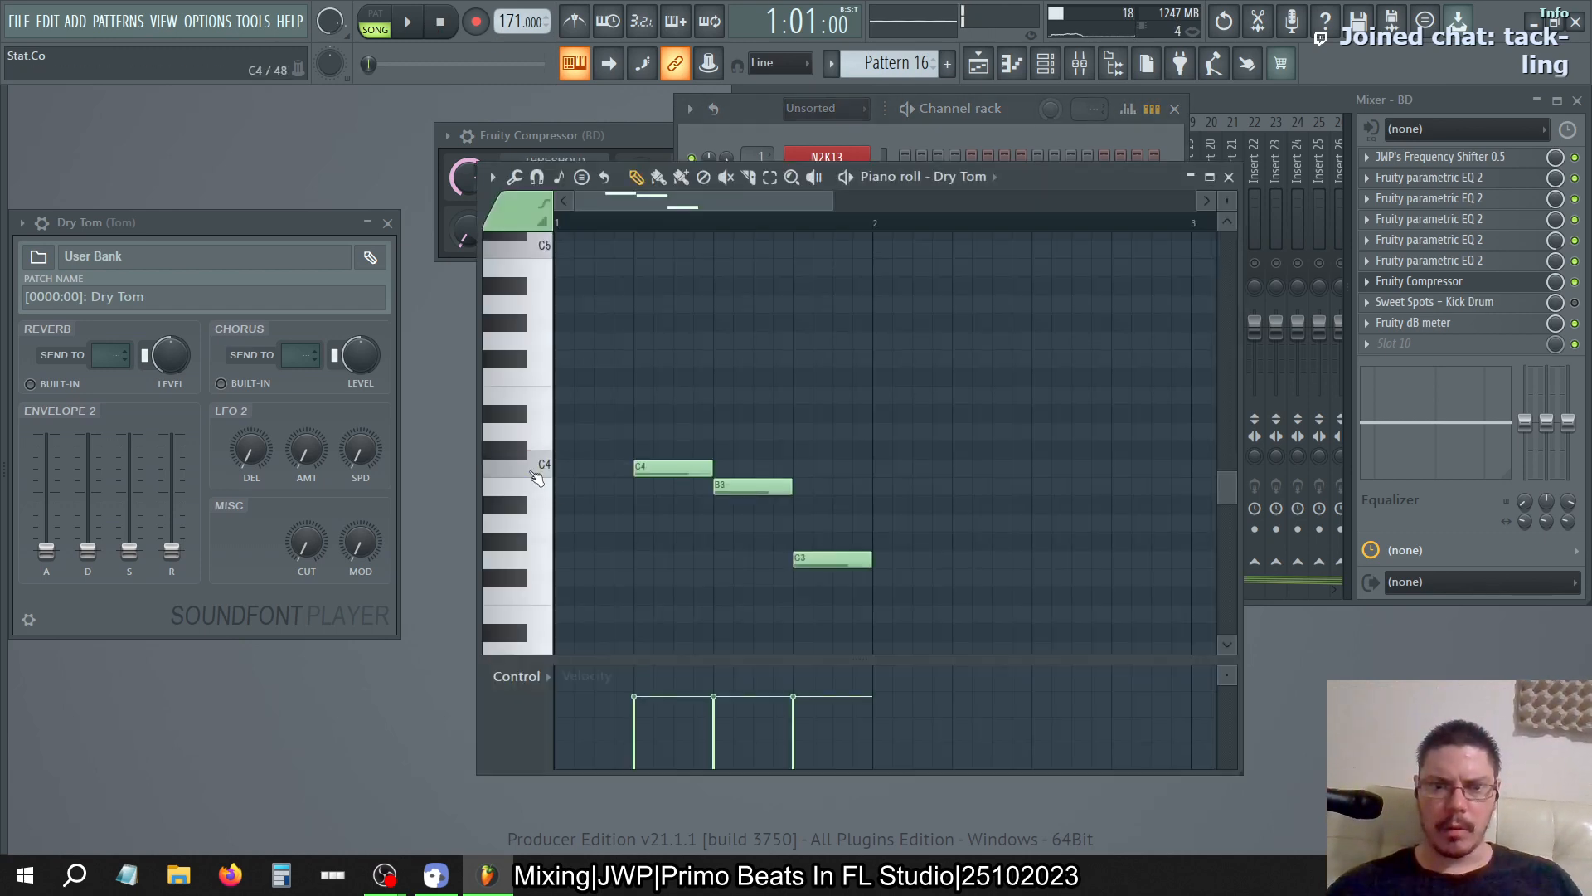
{"action": "scroll", "coordinate": [534, 475], "scroll_direction": "down", "scroll_amount": 5}
{"action": "left_click", "coordinate": [535, 448]}
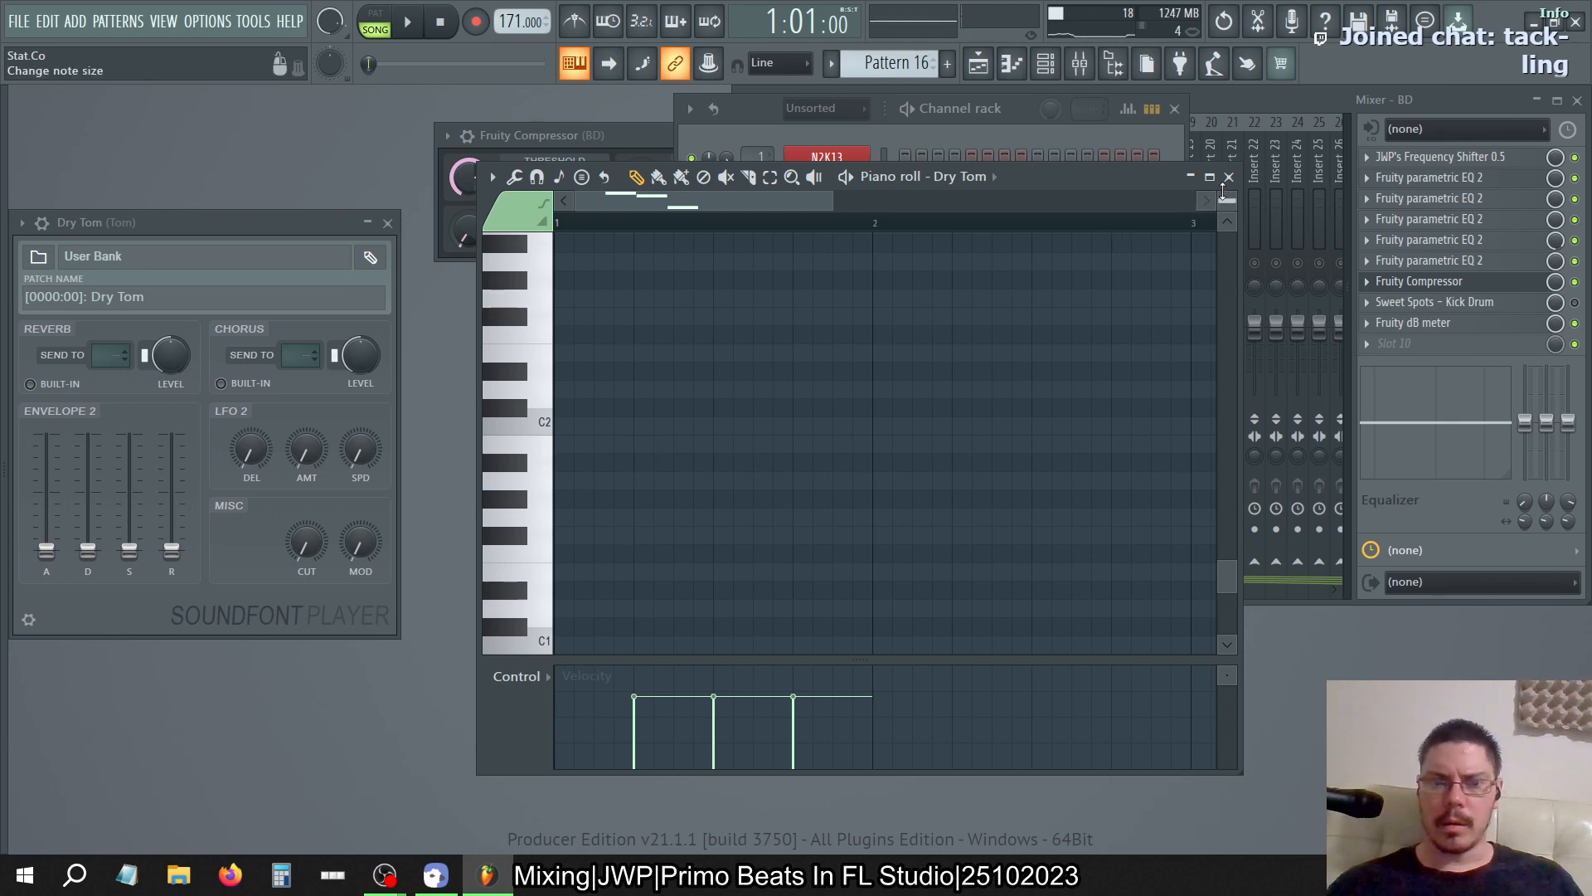
{"action": "key", "text": "c"}
{"action": "key", "text": "z"}
{"action": "key", "text": "x"}
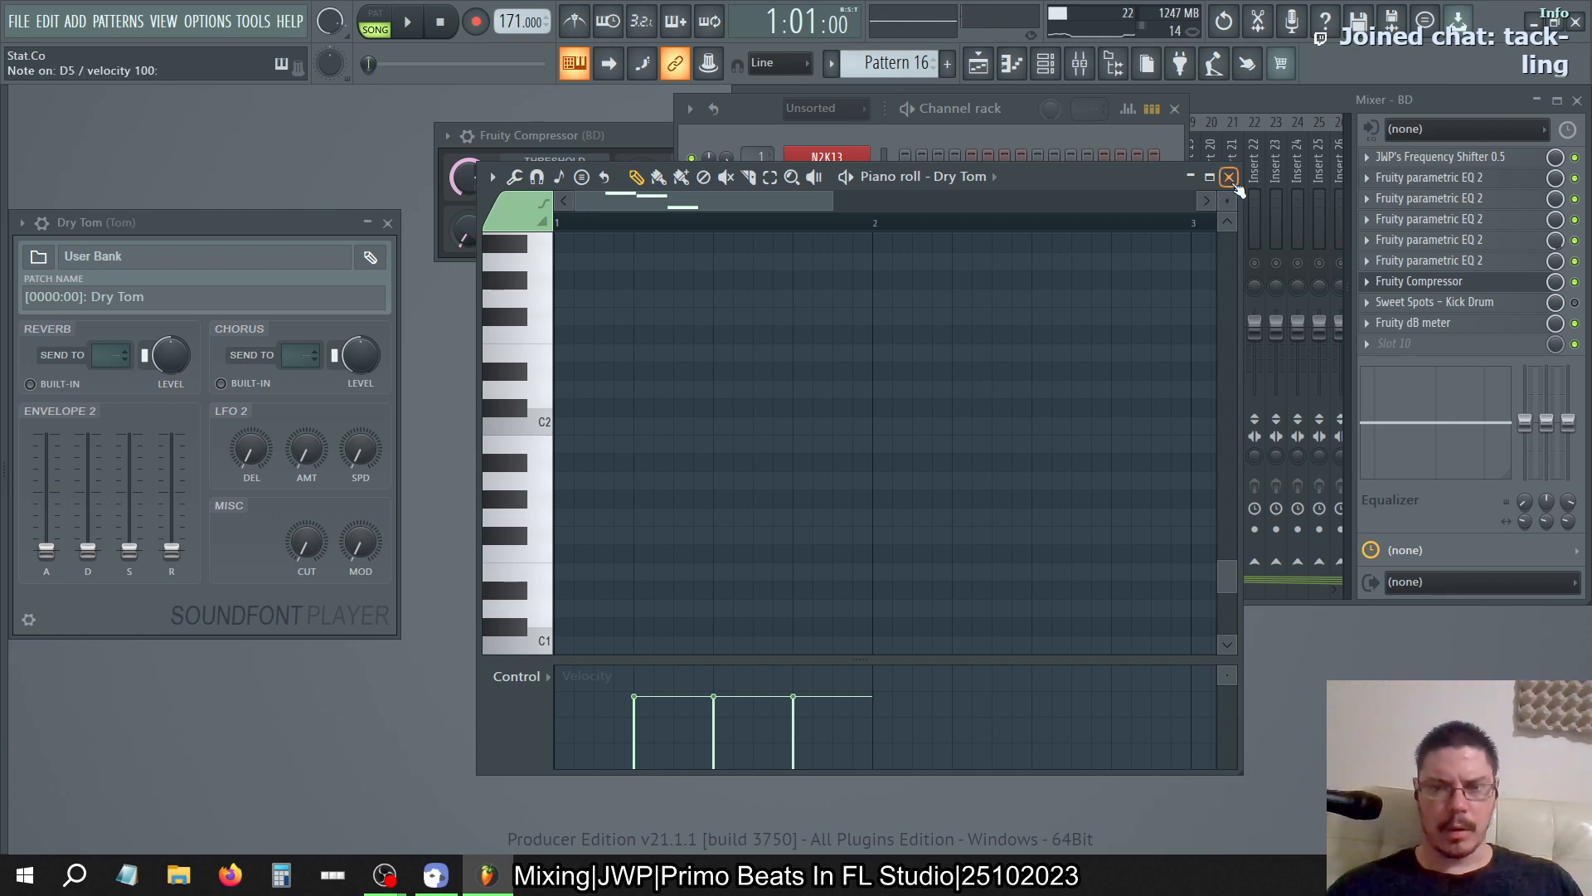
{"action": "left_click", "coordinate": [1233, 183]}
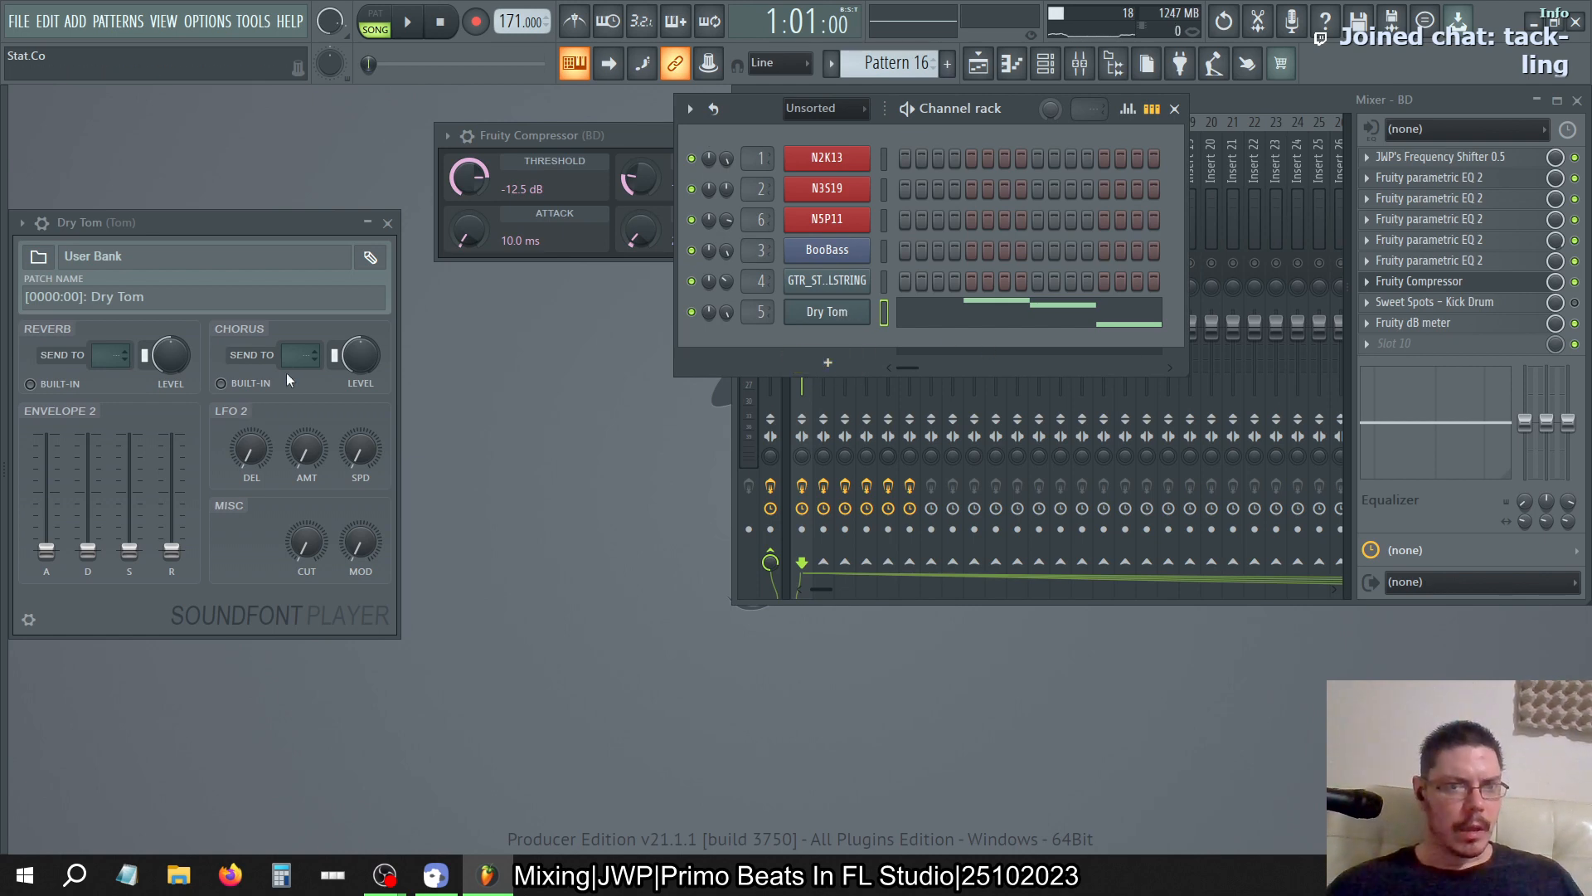
Examine Dry Tom's miscellaneous channel settings, including its root note, and return to the plugin view with the detailed settings hidden
{"action": "left_click", "coordinate": [41, 224]}
{"action": "left_click", "coordinate": [80, 261]}
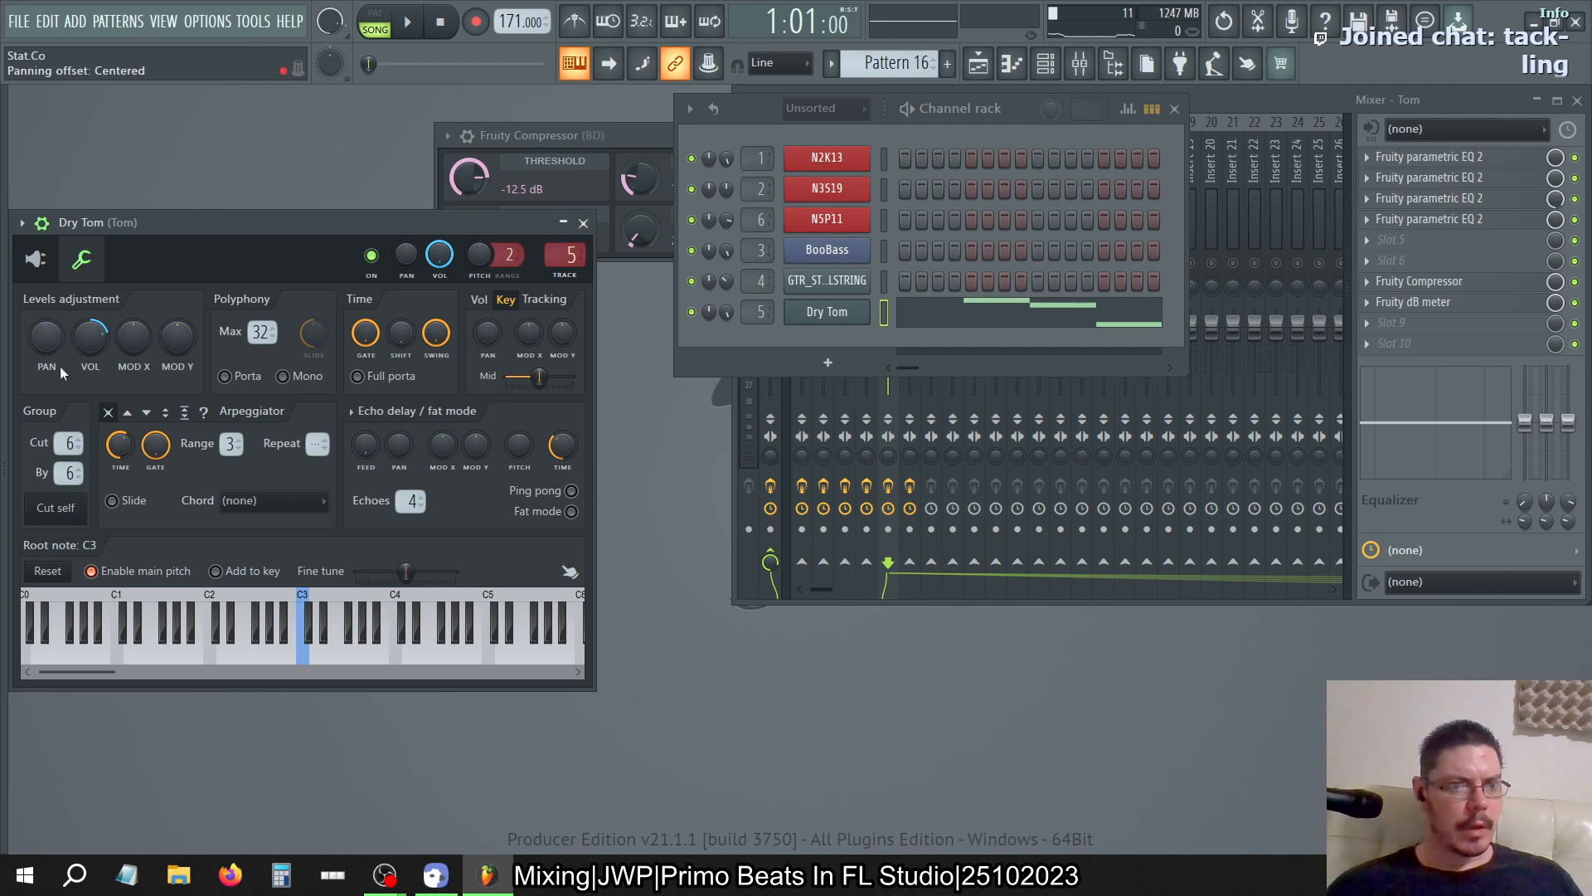
{"action": "left_click", "coordinate": [37, 264]}
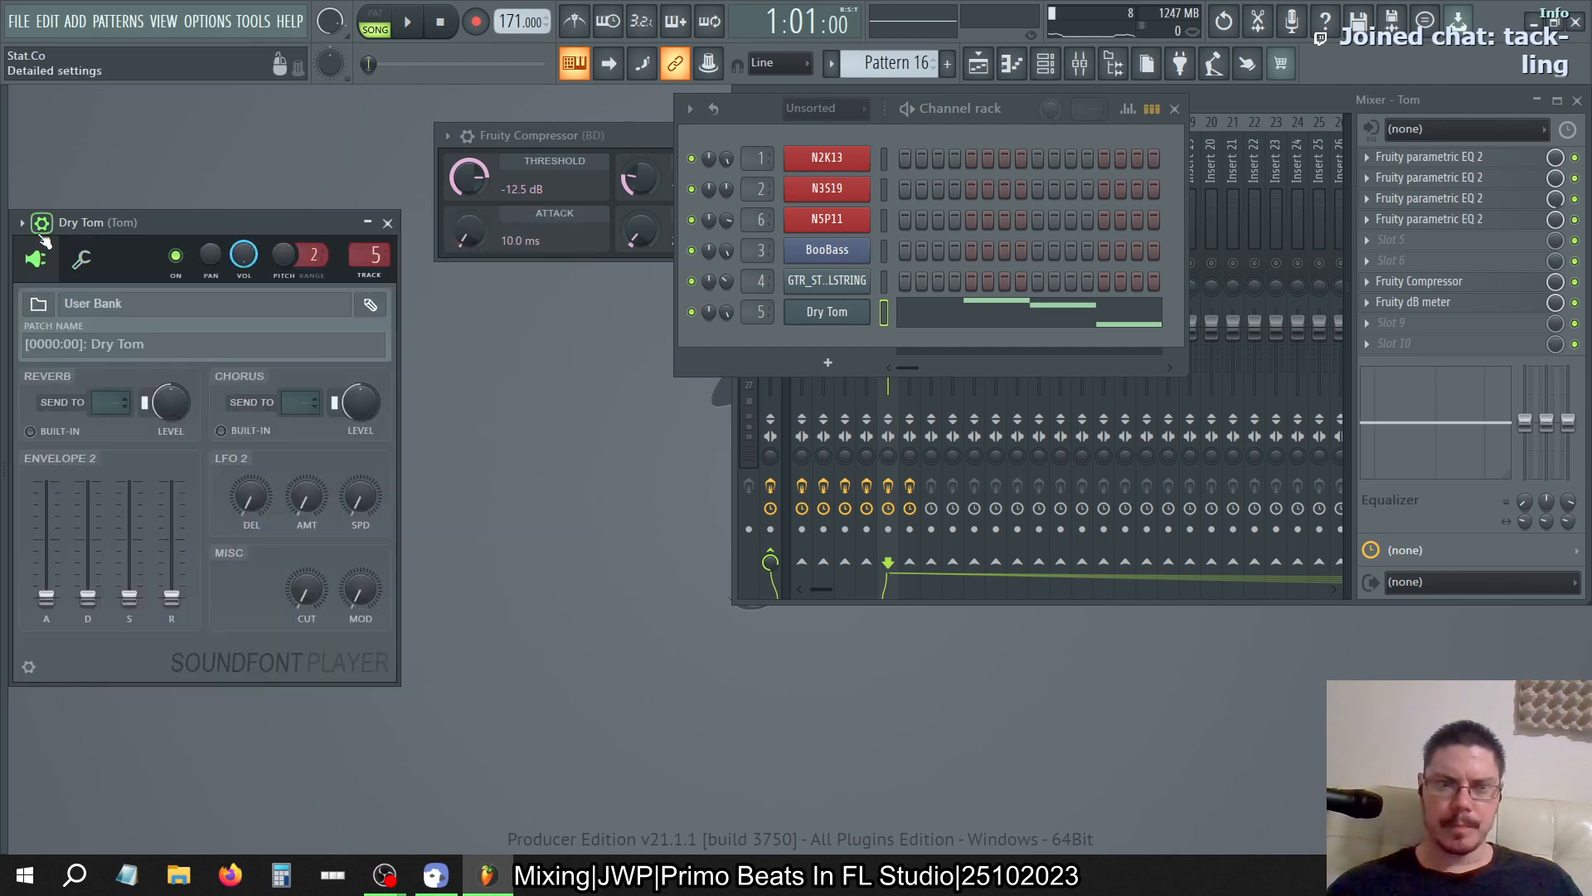
{"action": "left_click", "coordinate": [41, 223]}
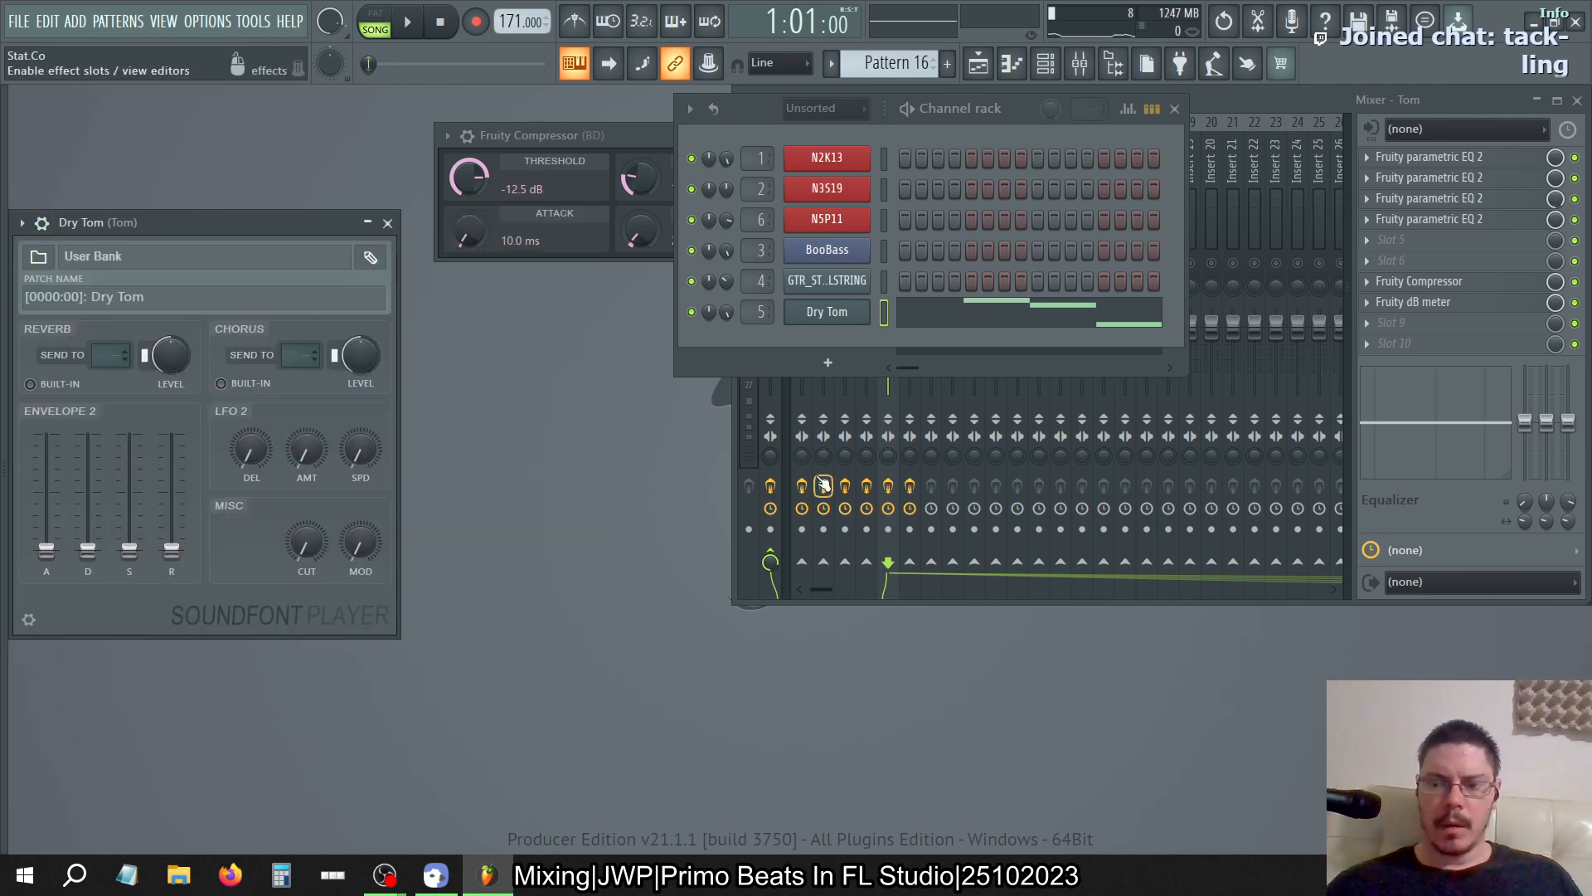